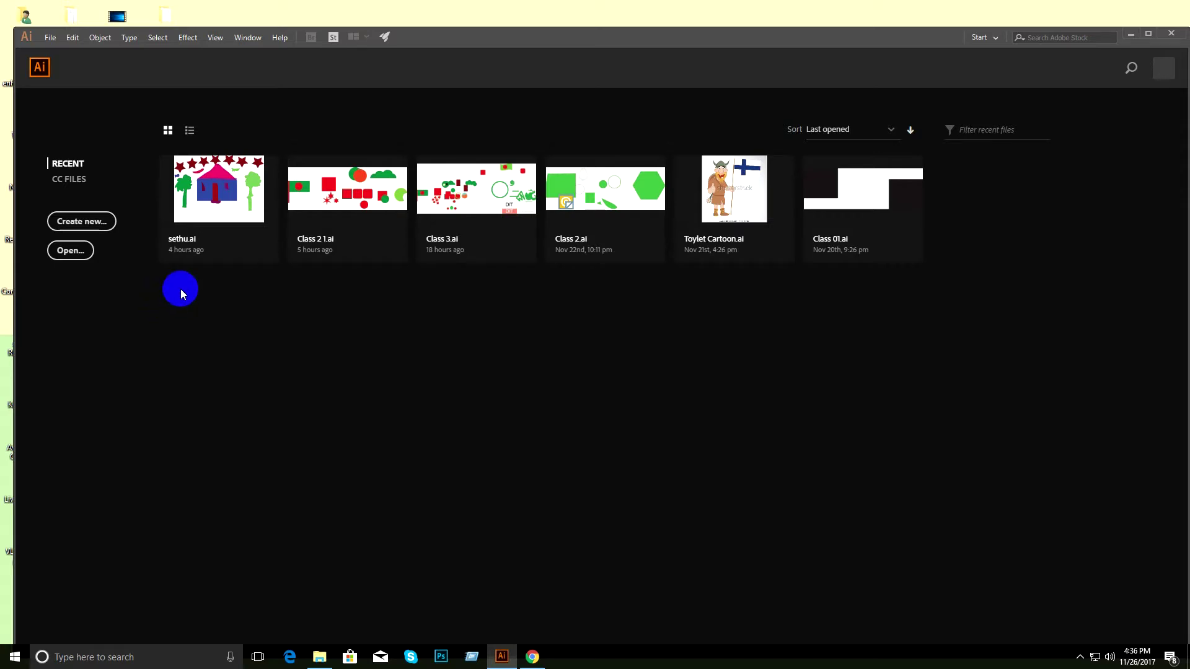
Create a new document with the recent custom 800 x 600 px preset and maximize the window.
left_click(99, 222)
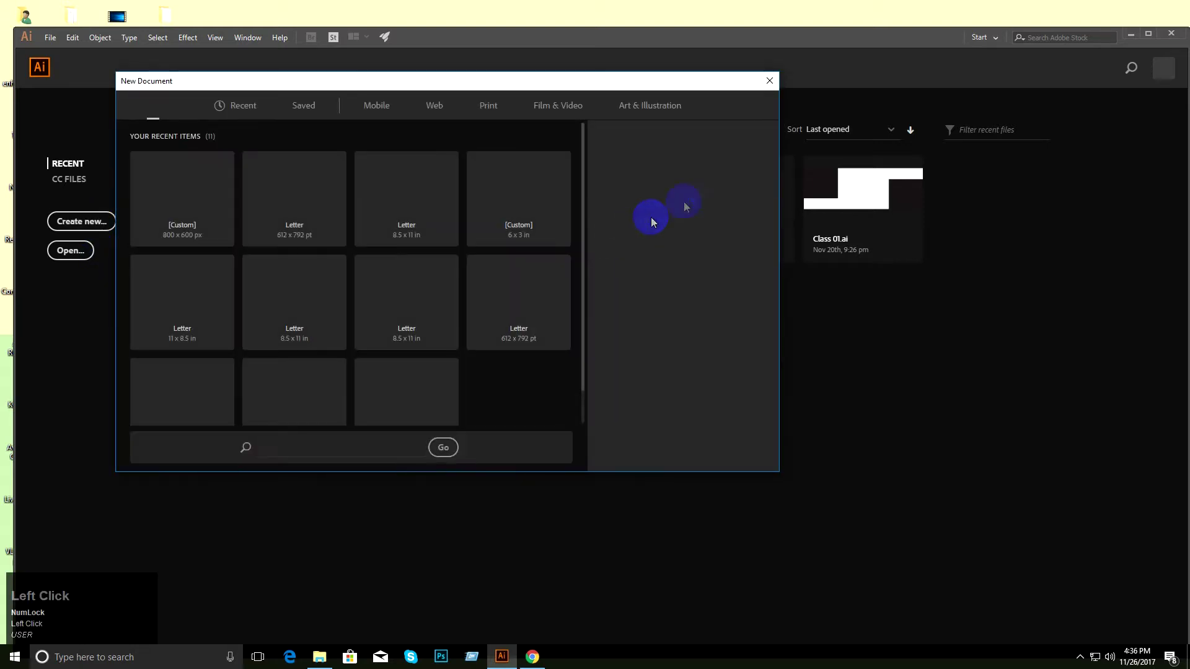
left_click(689, 448)
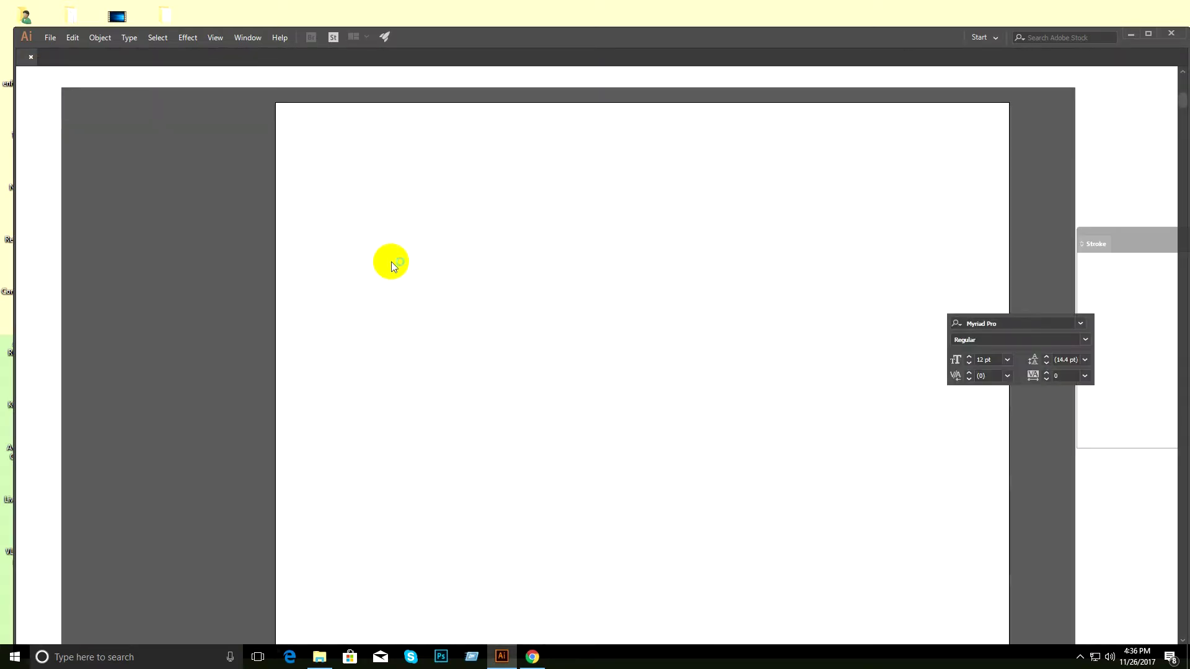
double_click(561, 41)
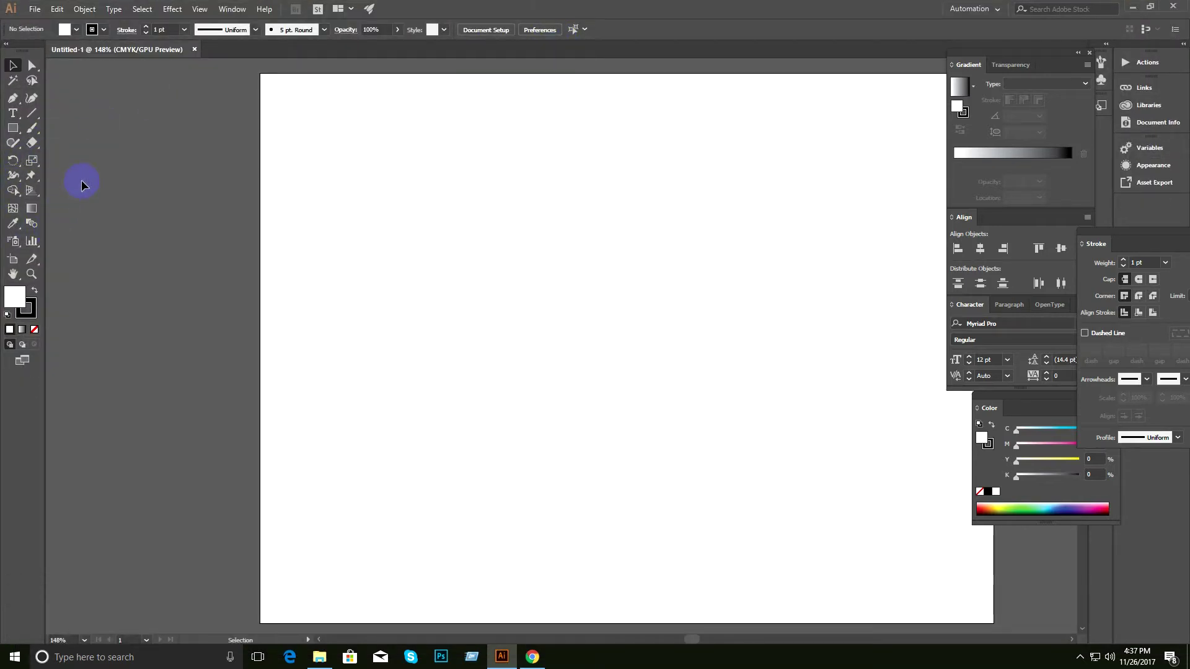
Open the Graphic Design course PDF from the desktop and review the class topics in the Illustrator course outline.
left_click(1130, 7)
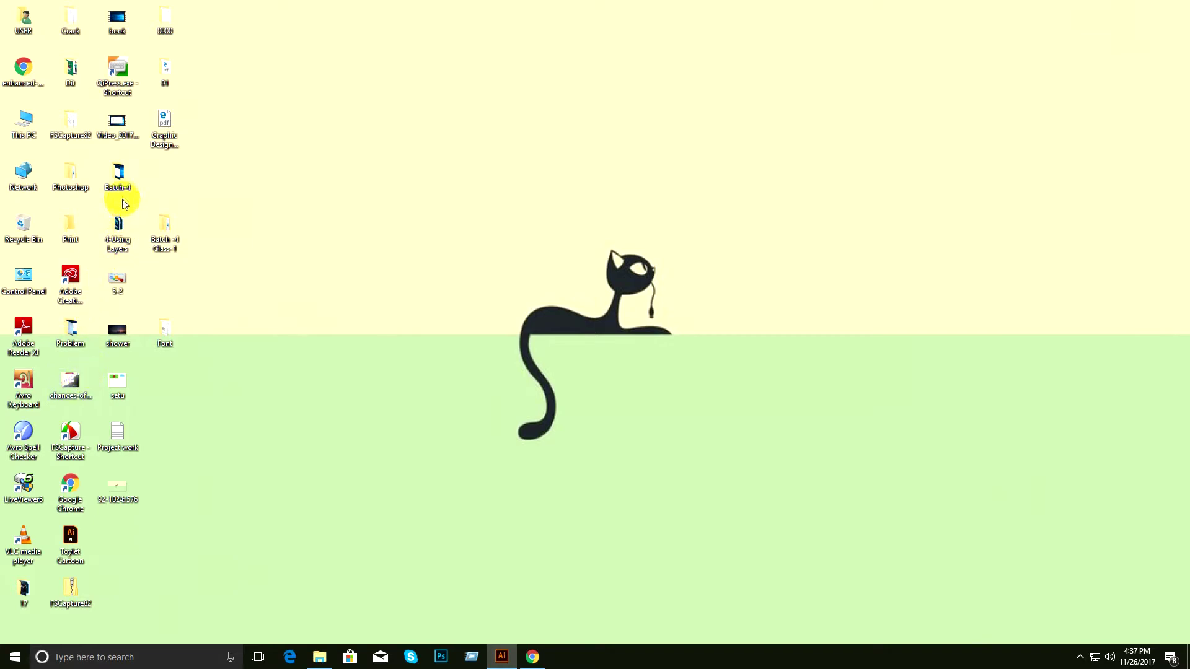
left_click(163, 133)
double_click(163, 133)
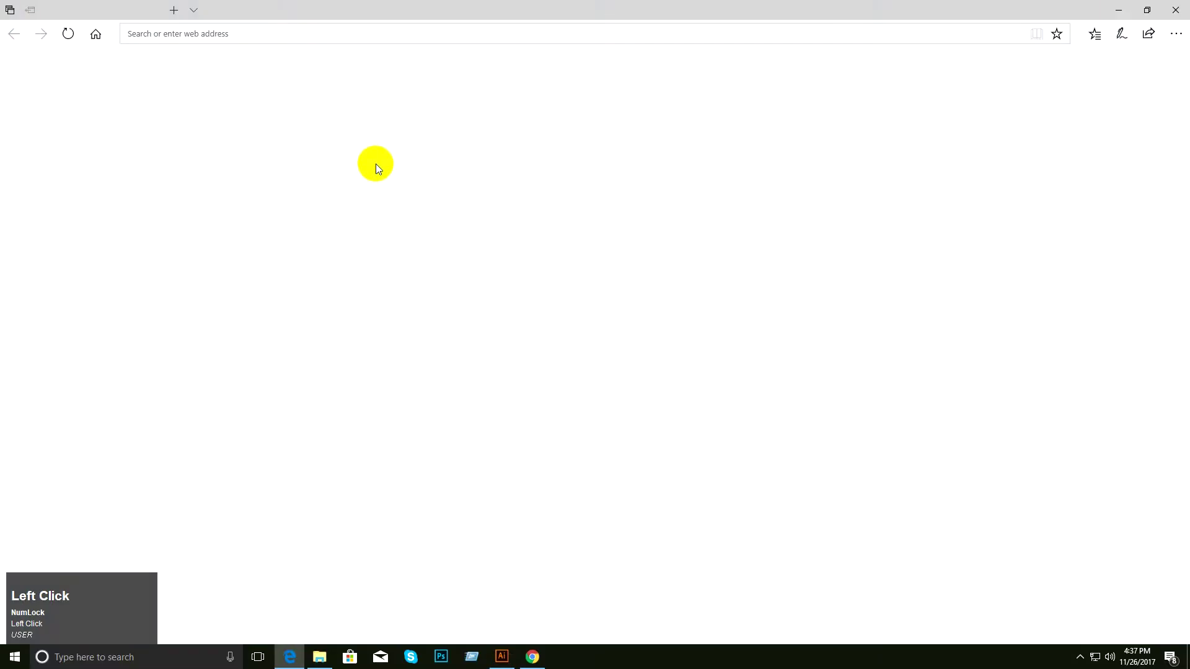
scroll(578, 318, "down", 5)
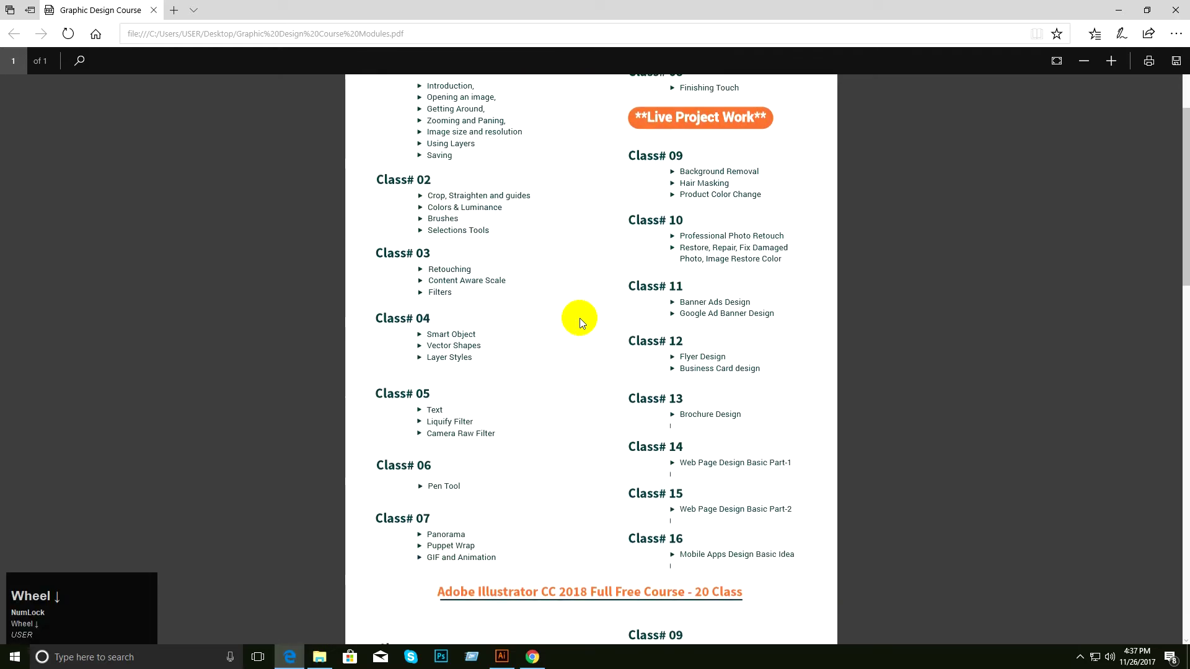
scroll(623, 276, "down", 8)
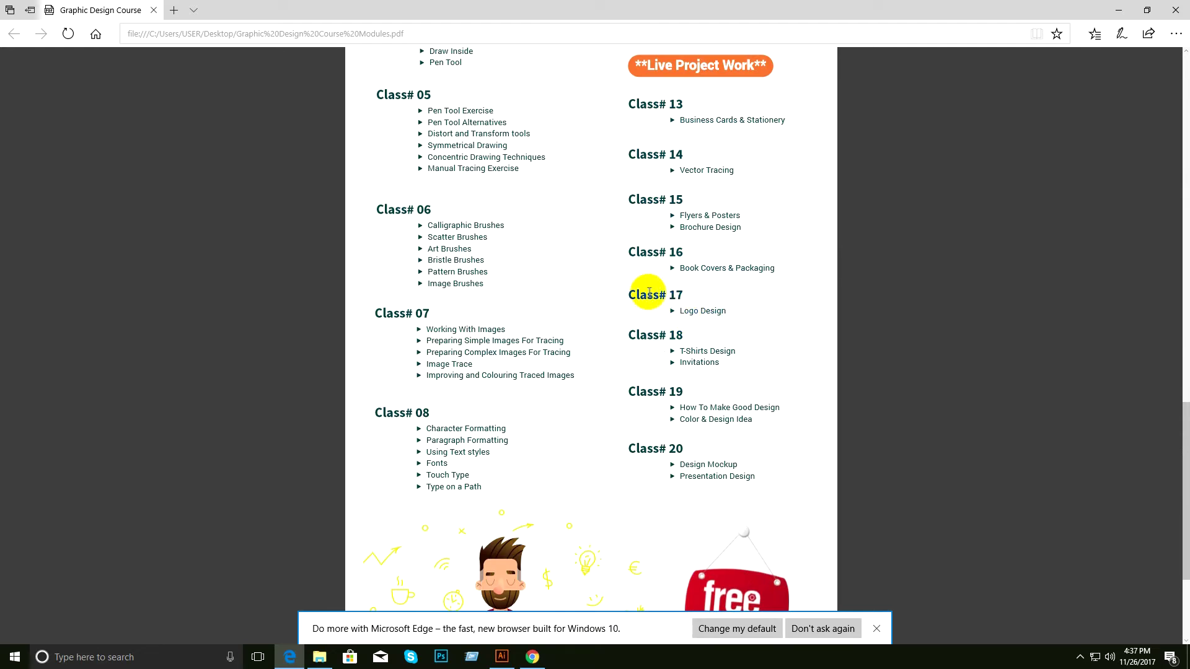
scroll(584, 193, "down", 1)
scroll(578, 206, "up", 1)
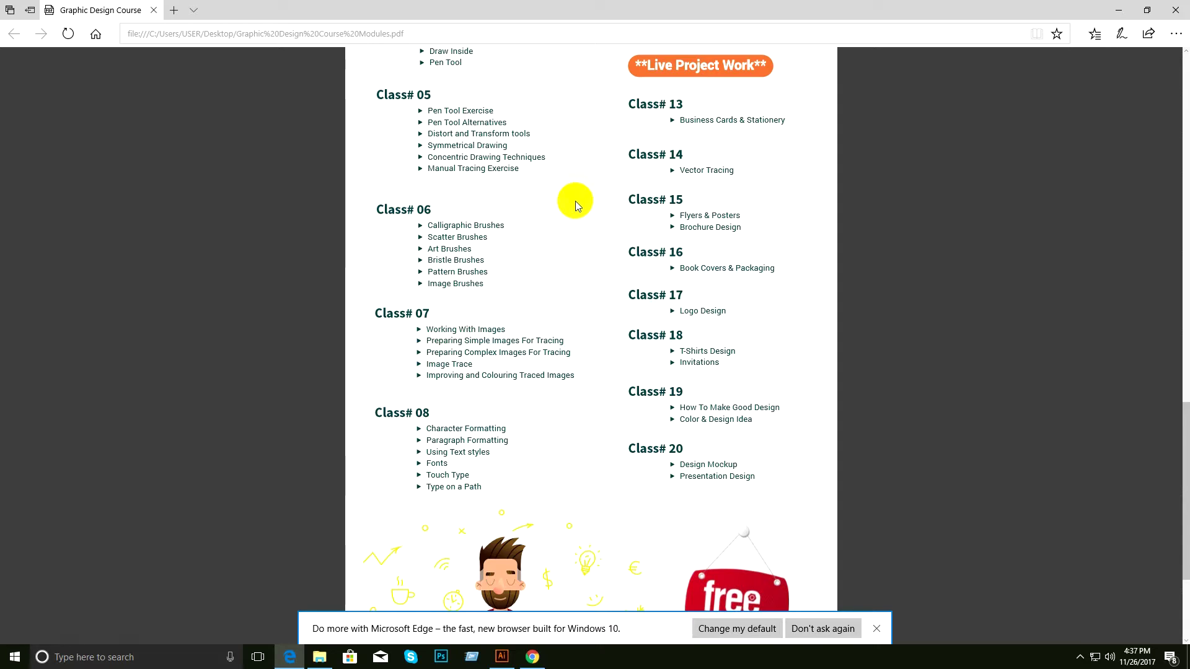
scroll(556, 149, "up", 2)
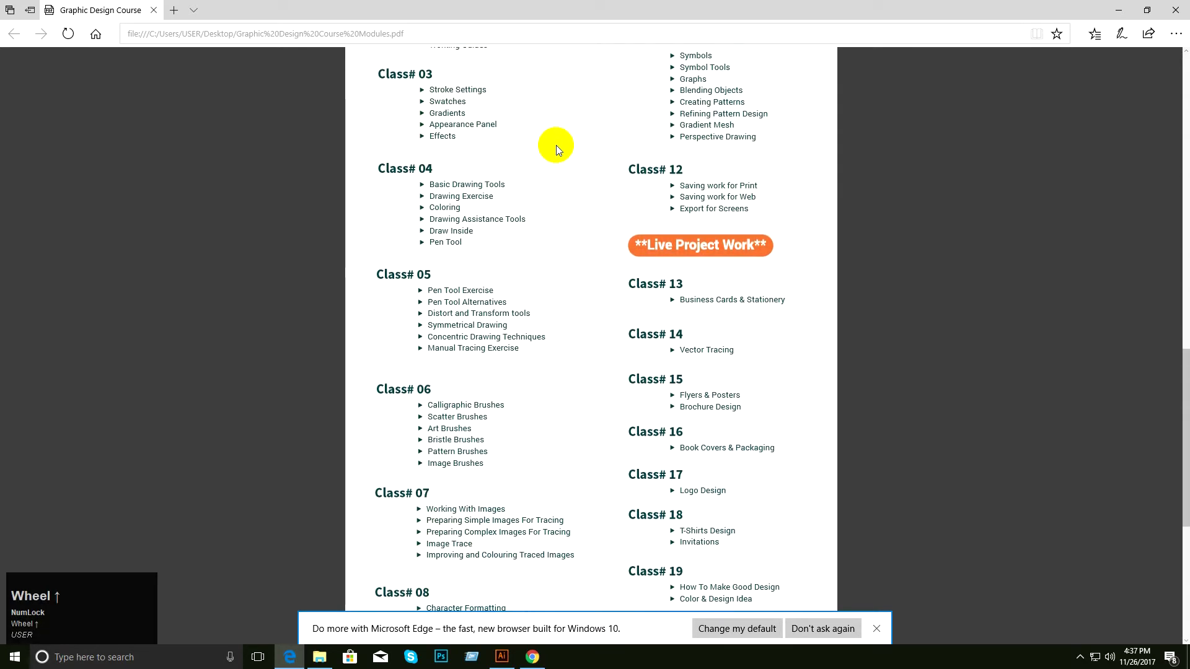
scroll(620, 186, "down", 2)
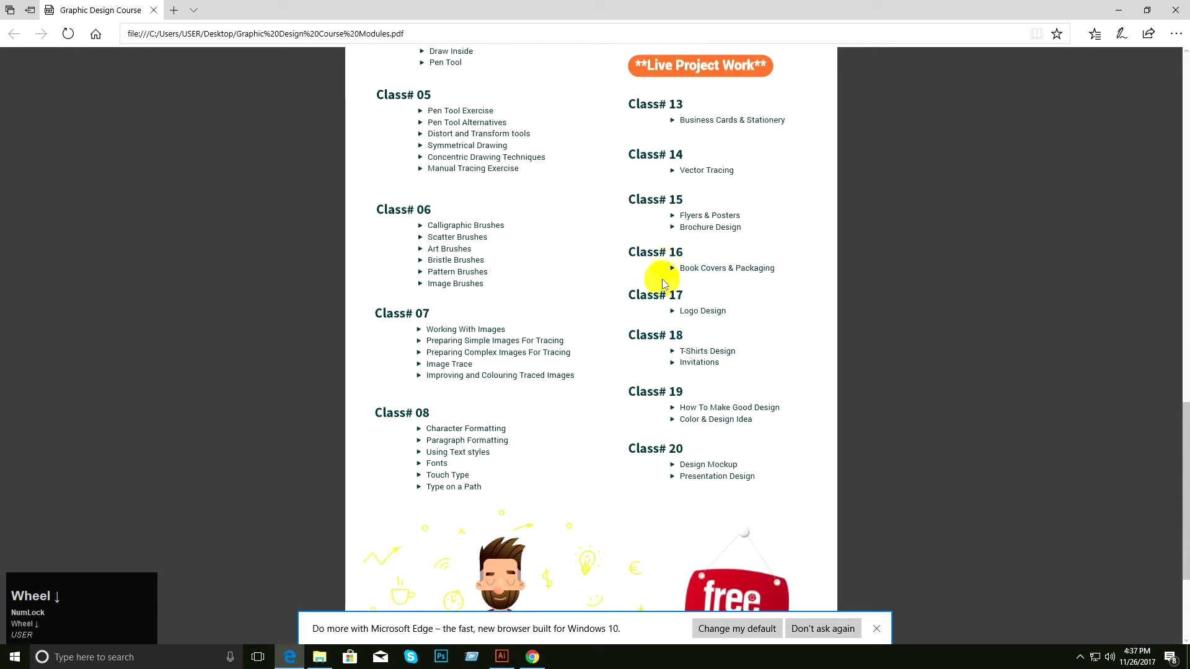
scroll(577, 186, "up", 4)
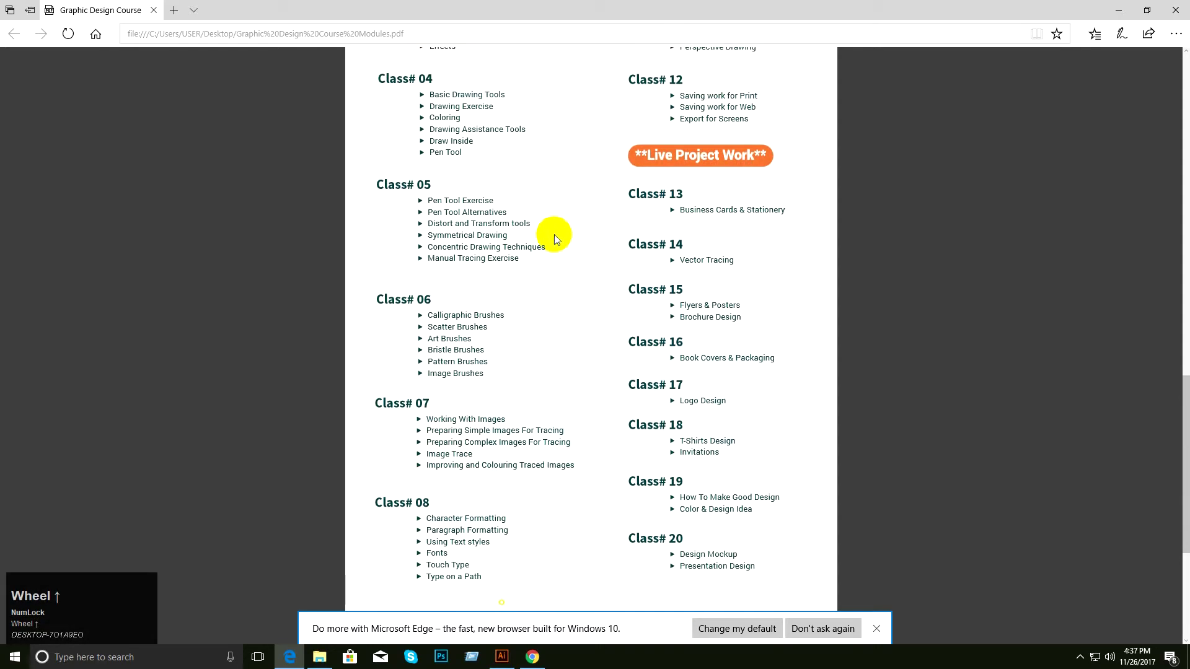
Switch back to Illustrator and draw a rectangle about 273 by 151 px on the artboard with black fill and white stroke.
left_click(502, 656)
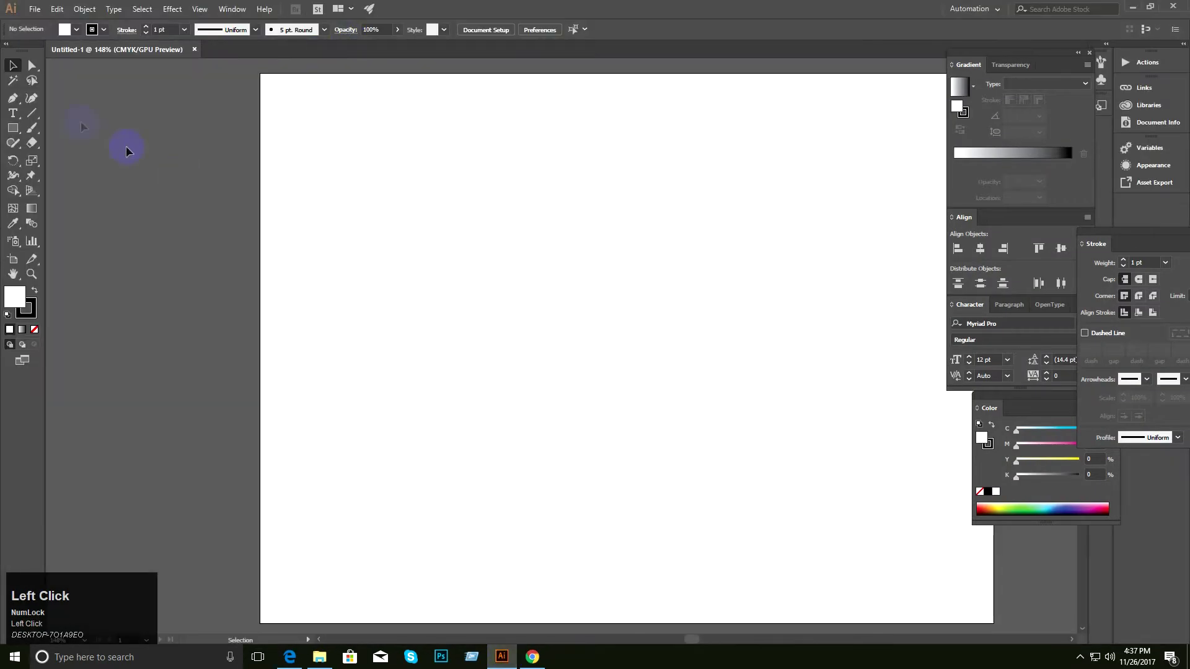
left_click(12, 128)
mouse_move(309, 175)
left_mouse_down()
mouse_move(313, 188)
mouse_move(559, 311)
left_mouse_up()
key("shift+x")
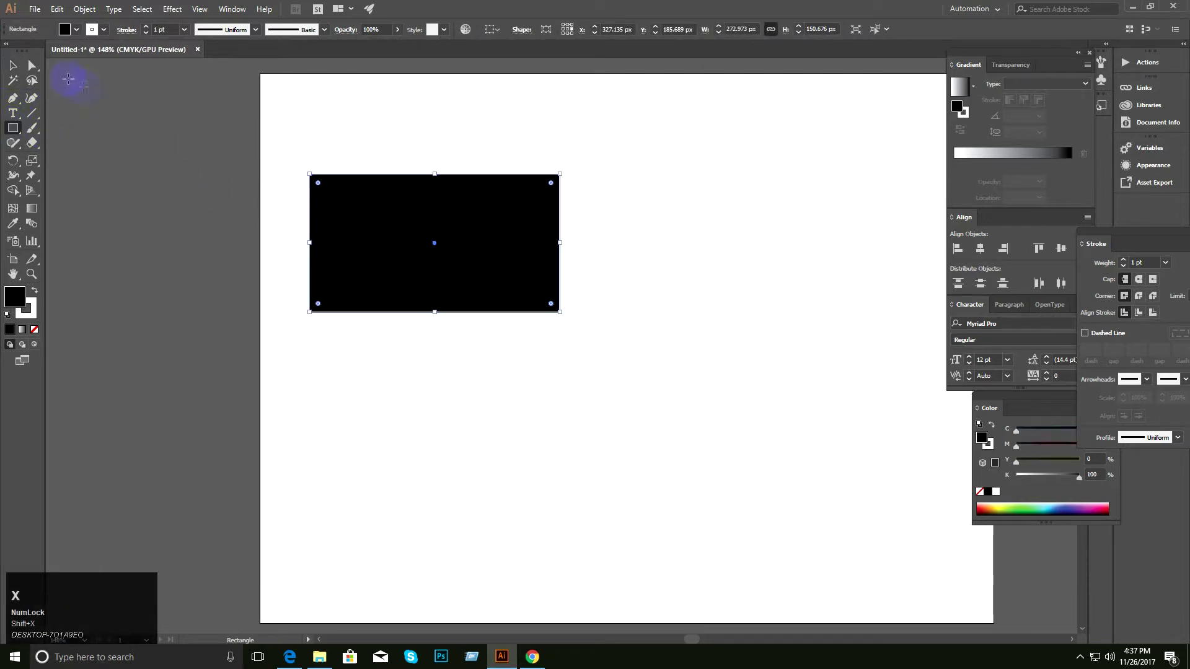
Move the black rectangle off the artboard onto the empty canvas to its left.
left_click(13, 66)
left_click(236, 217)
left_click_drag(449, 229, 167, 241)
key("space")
left_click_drag(241, 251, 382, 228)
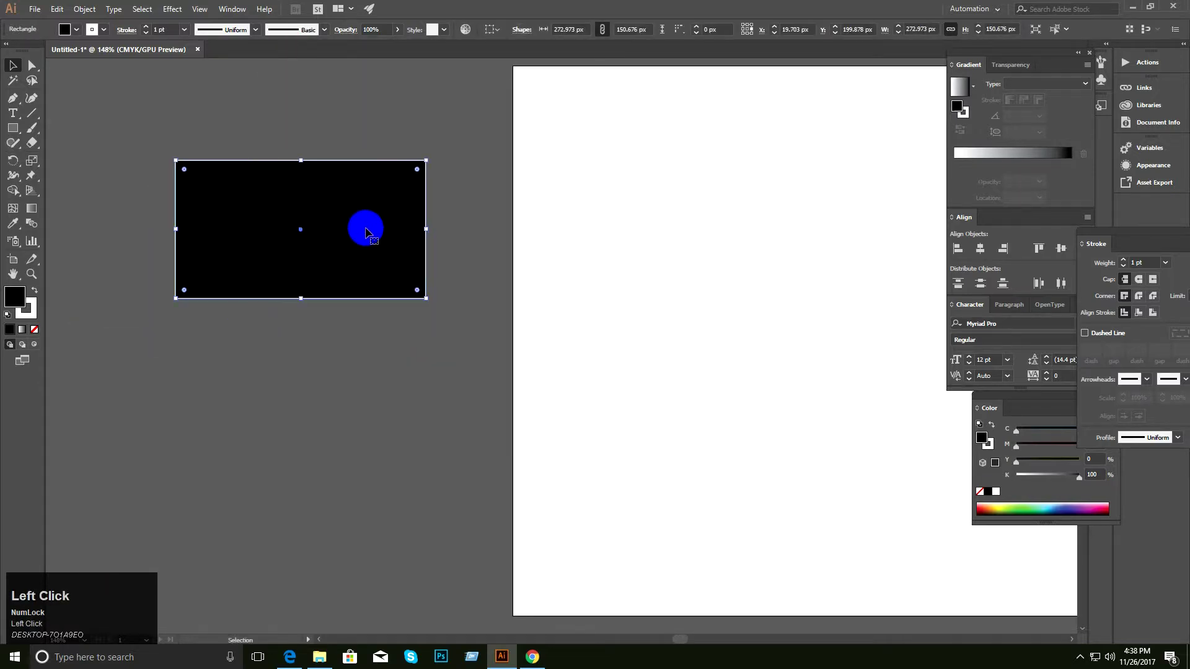
Close the floating Gradient, Align and Character panel group and set the black rectangle's stroke to none.
left_click(964, 114)
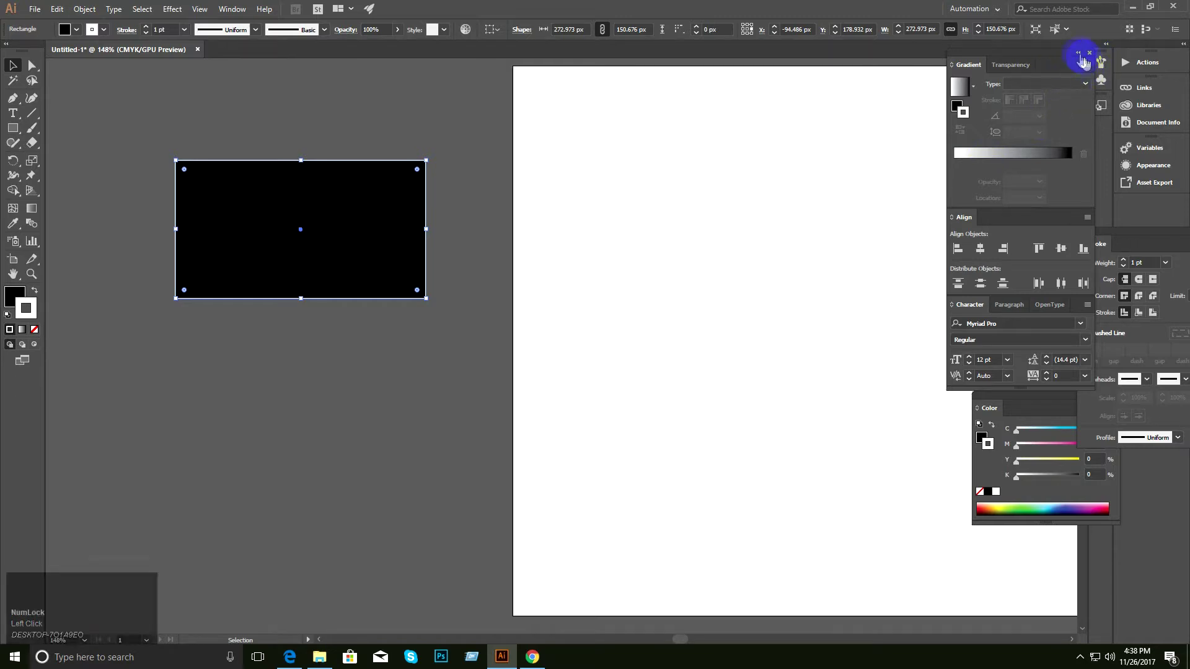
left_click(1090, 54)
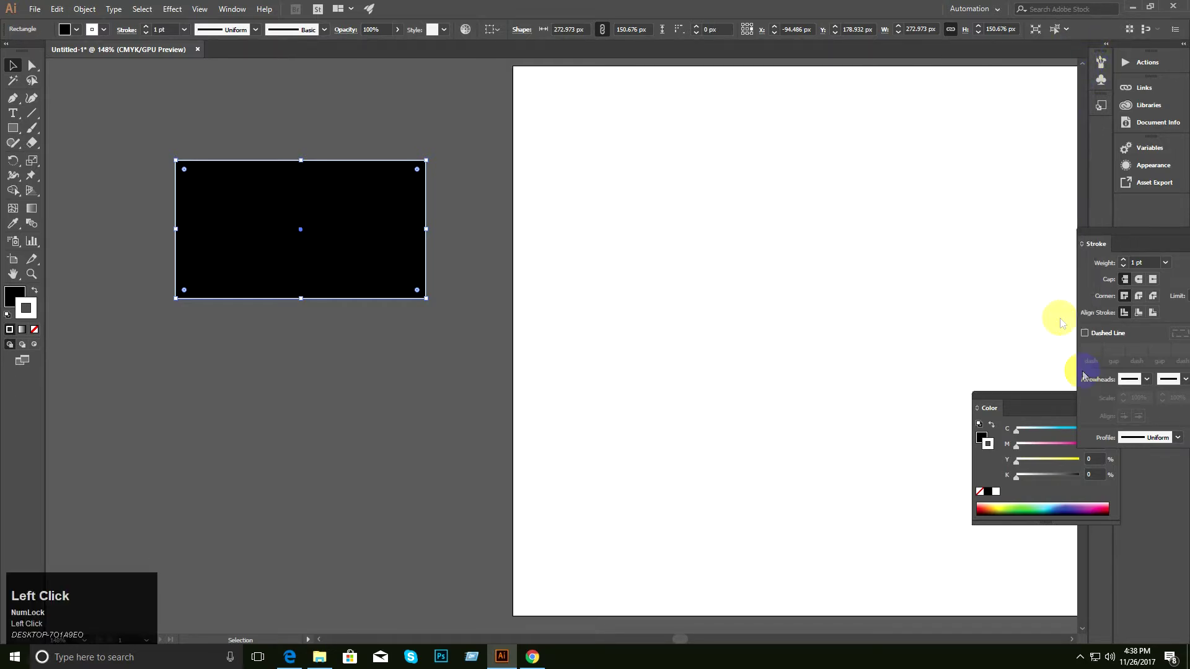
left_click_drag(1044, 400, 931, 180)
left_click(864, 272)
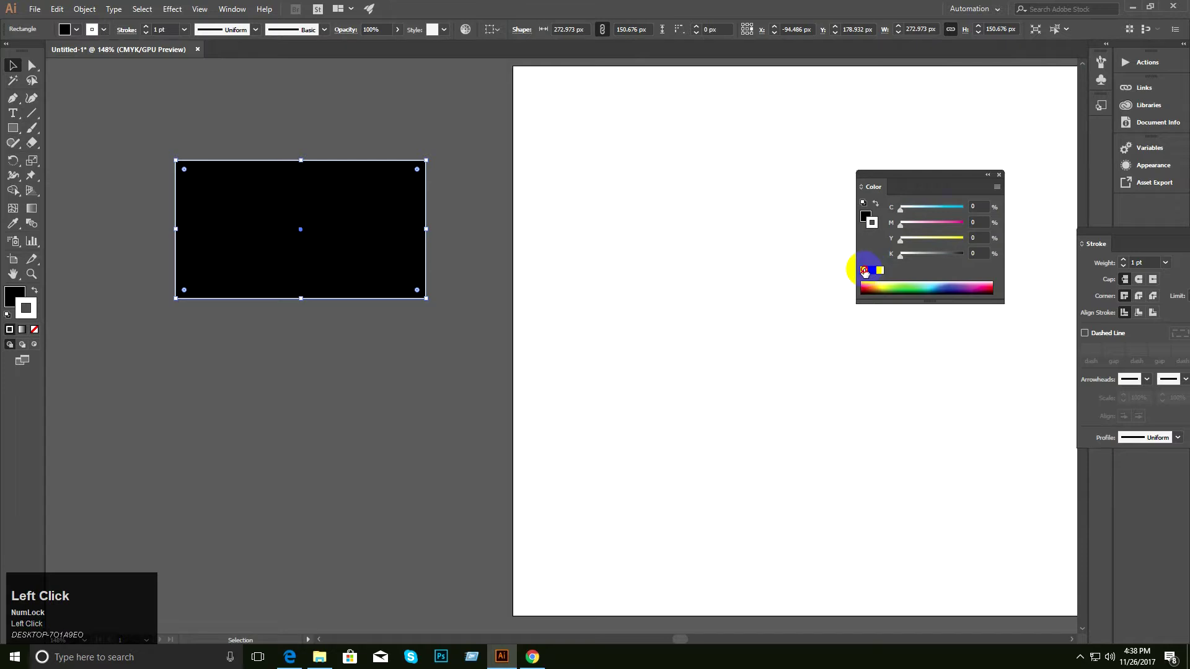
left_click(427, 319)
left_click(351, 230)
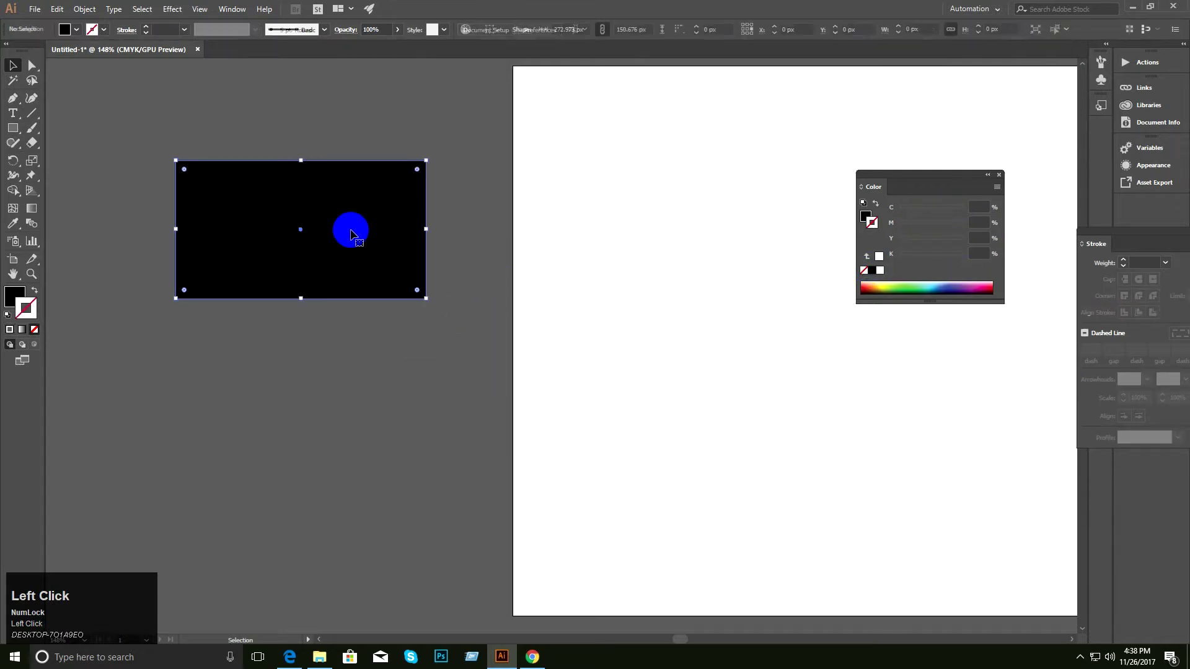
Draw a tall rectangle about 180 by 218 px covering the black rectangle's right half from its centre line, with black stroke and no fill.
left_click(376, 259, "ctrl")
left_click_drag(376, 259, 295, 210)
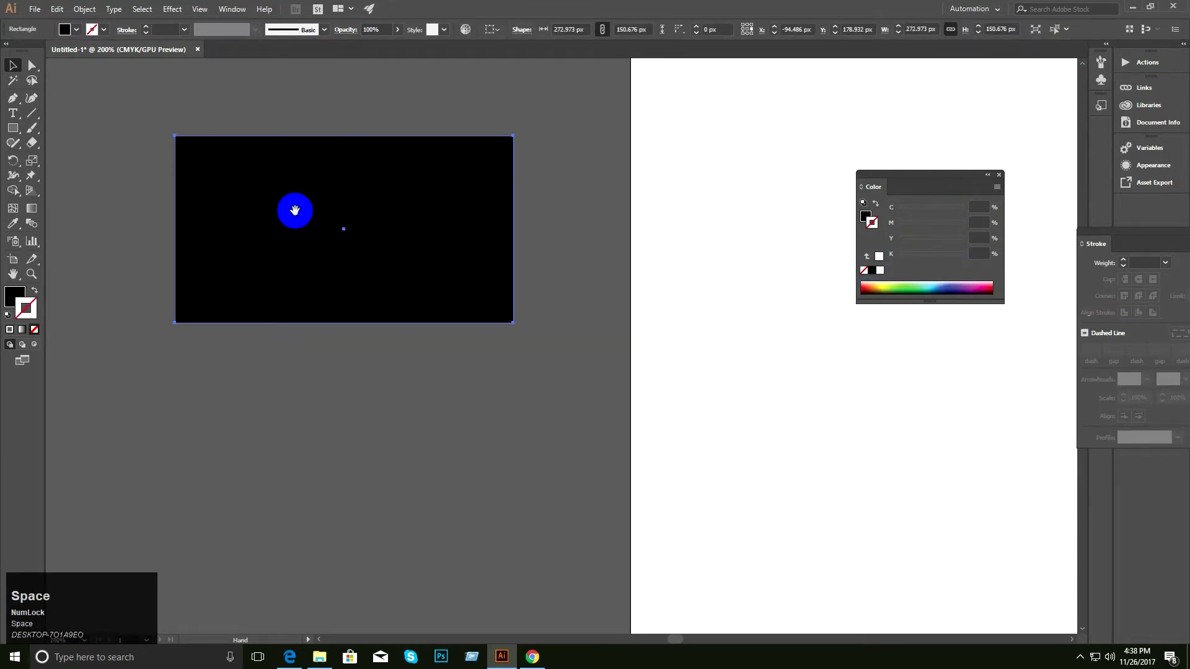
left_click(12, 136)
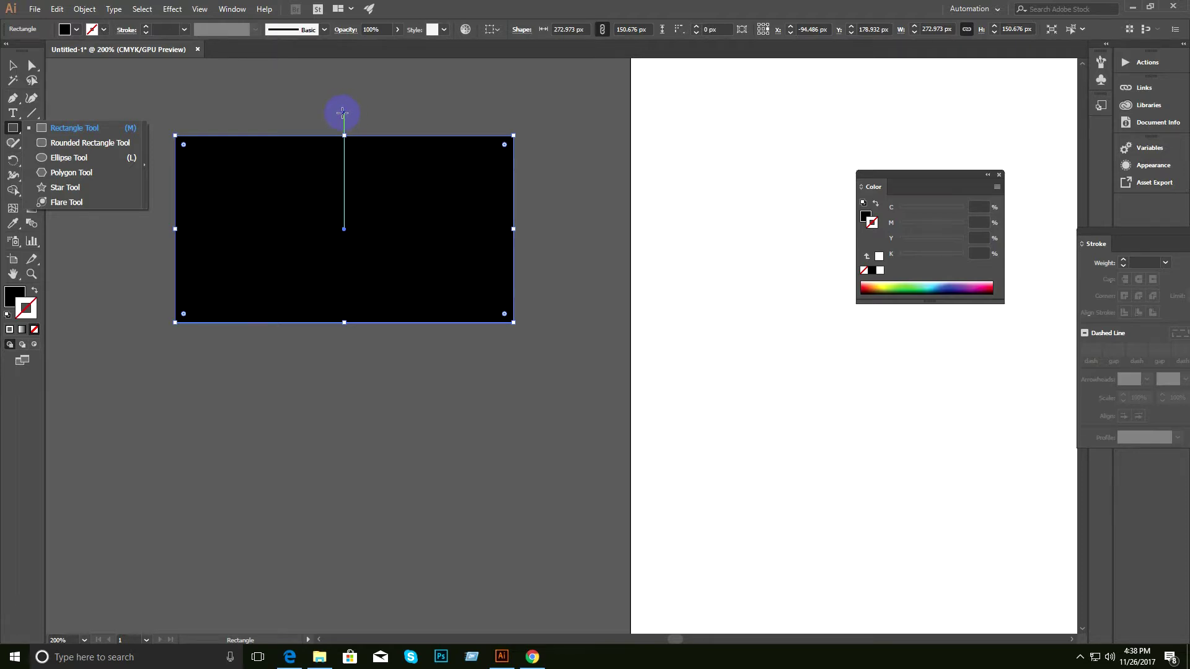
left_click_drag(344, 113, 568, 383)
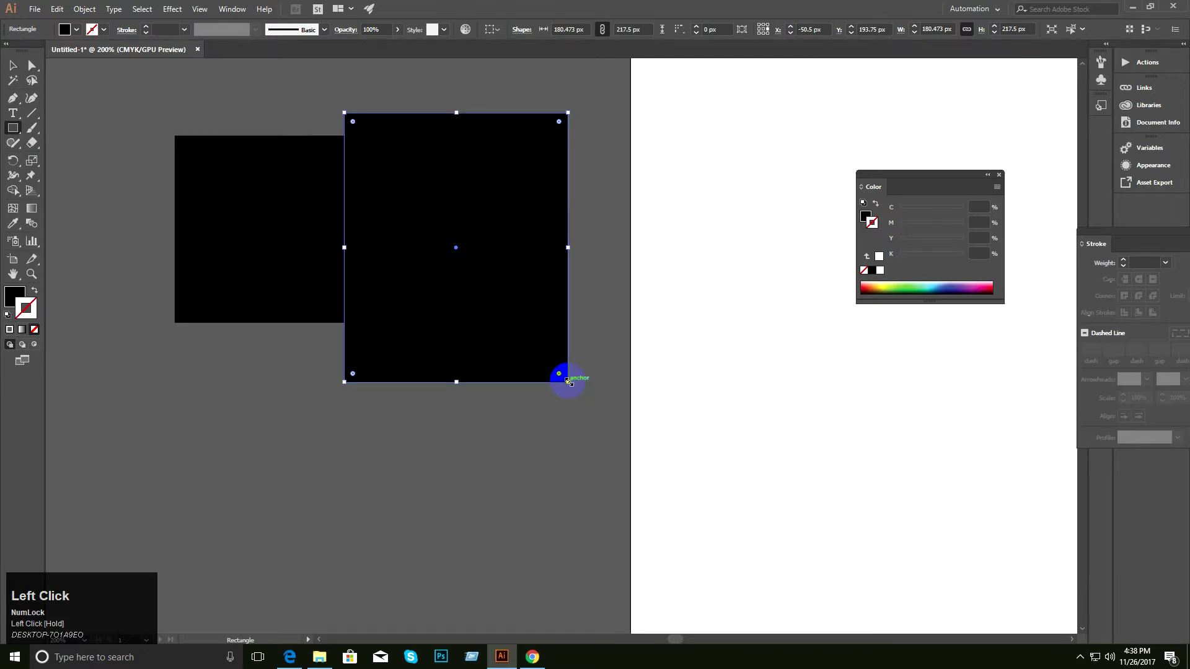
left_click(13, 66)
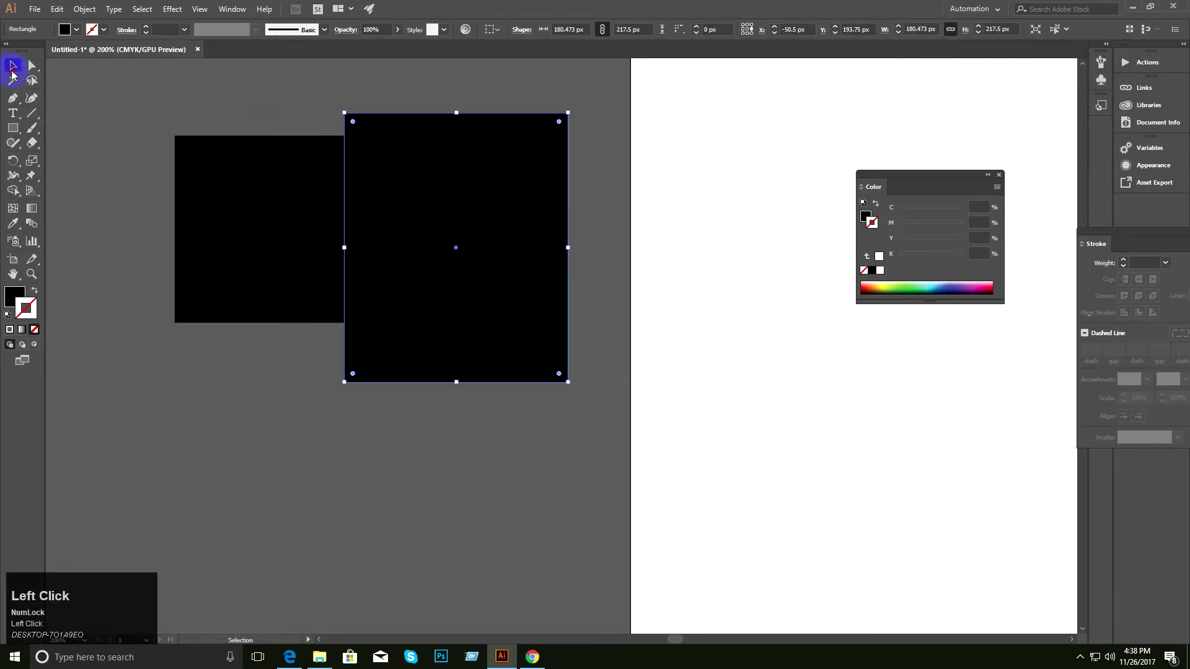
key("shift+x")
Divide the two overlapping rectangles with the Pathfinder.
left_click_drag(265, 87, 481, 292)
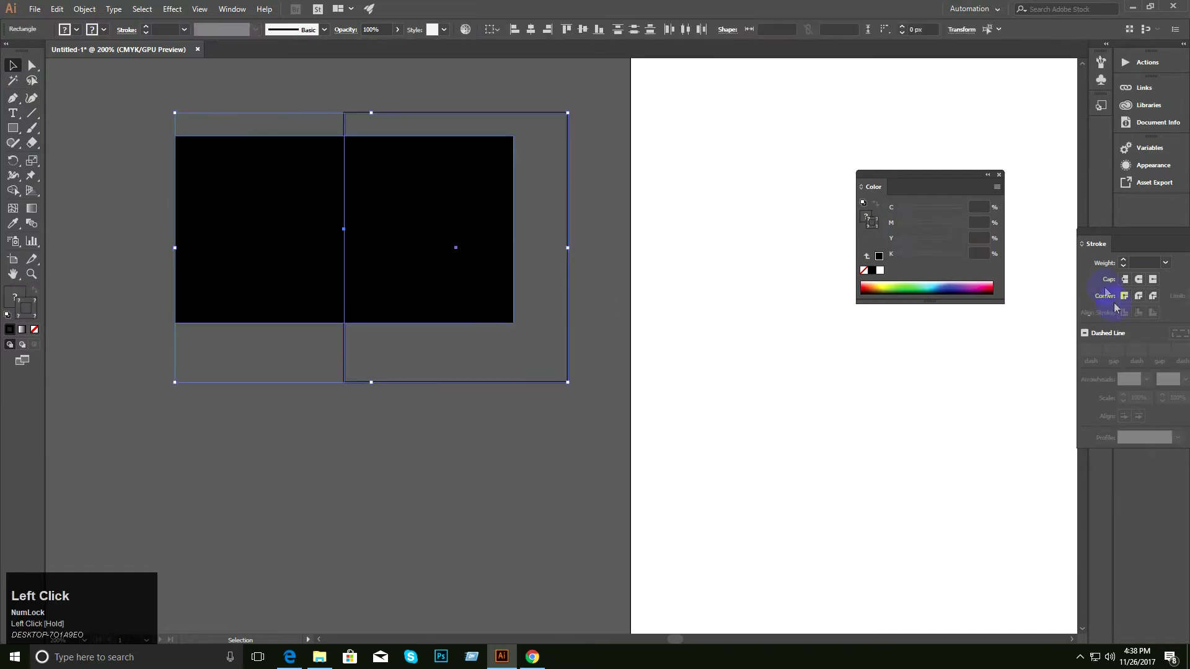
left_click(233, 9)
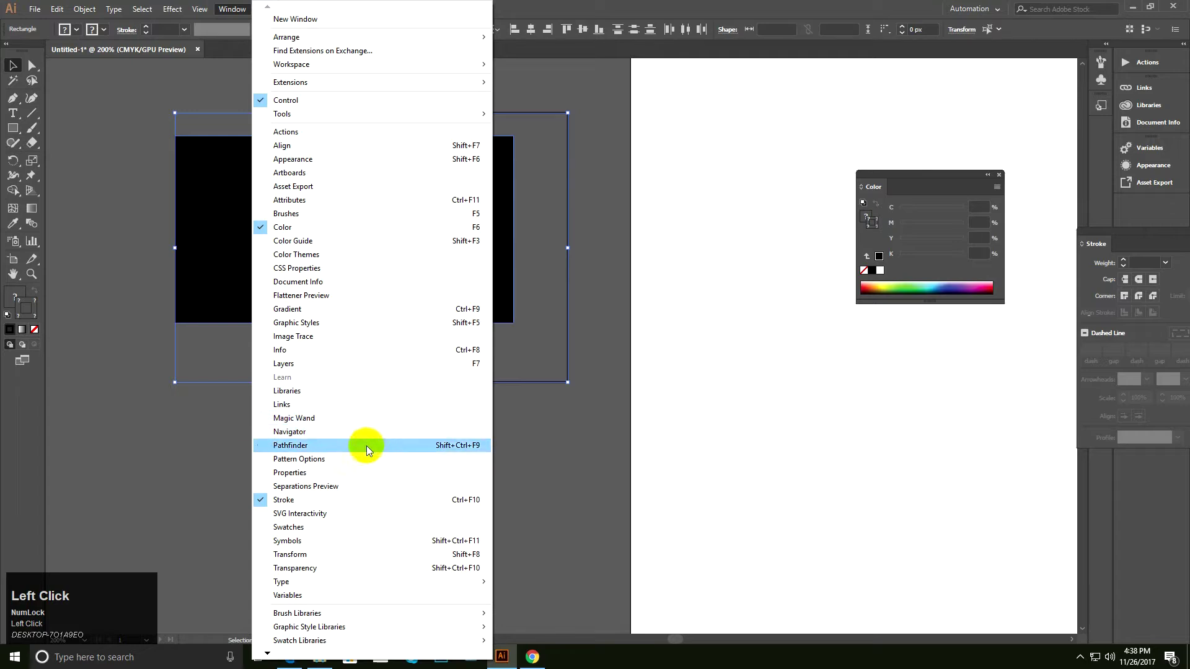
left_click(307, 446)
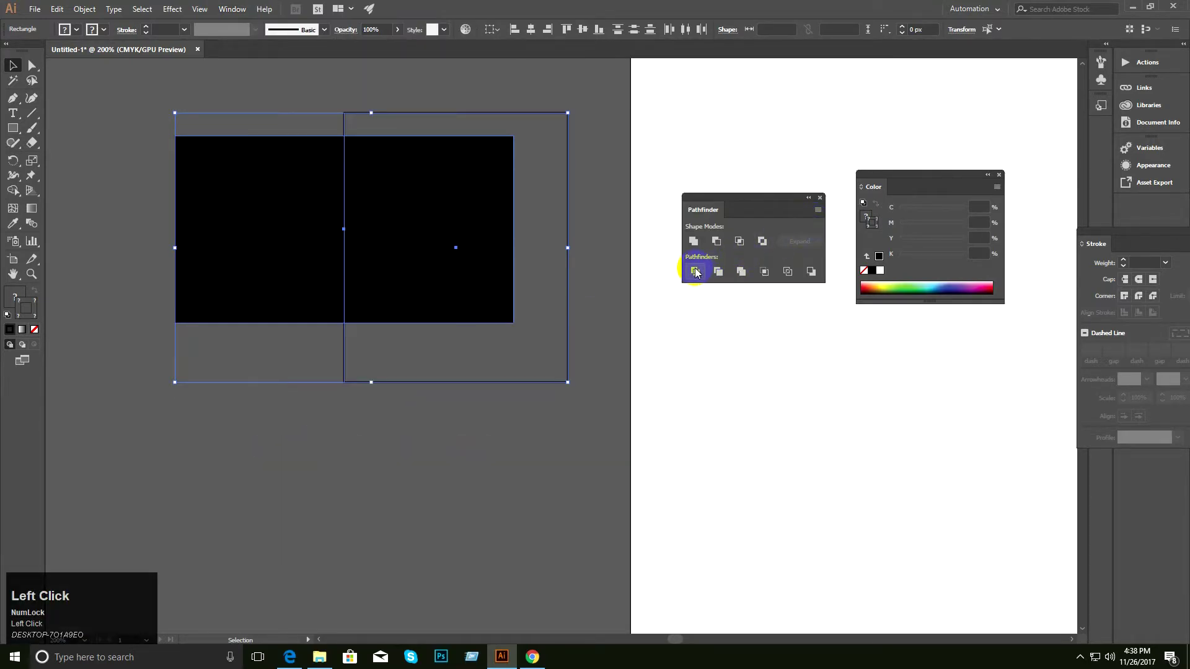
left_click(695, 271)
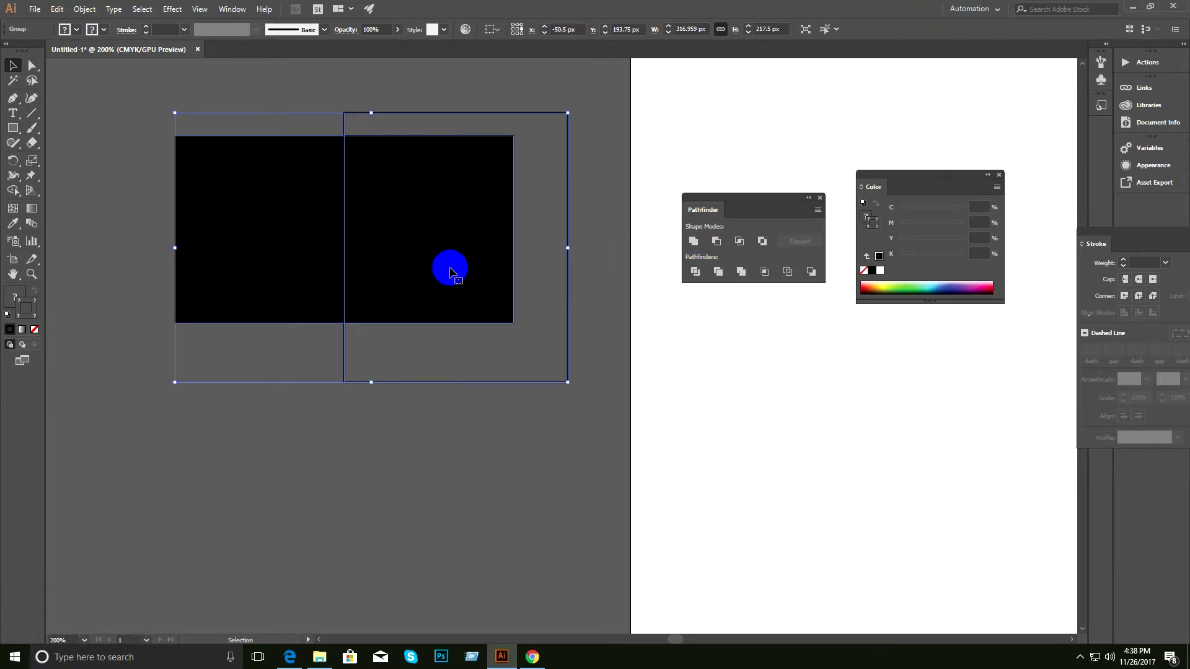
Ungroup the divided shapes and delete the outlined piece outside the black rectangle.
right_click(403, 224)
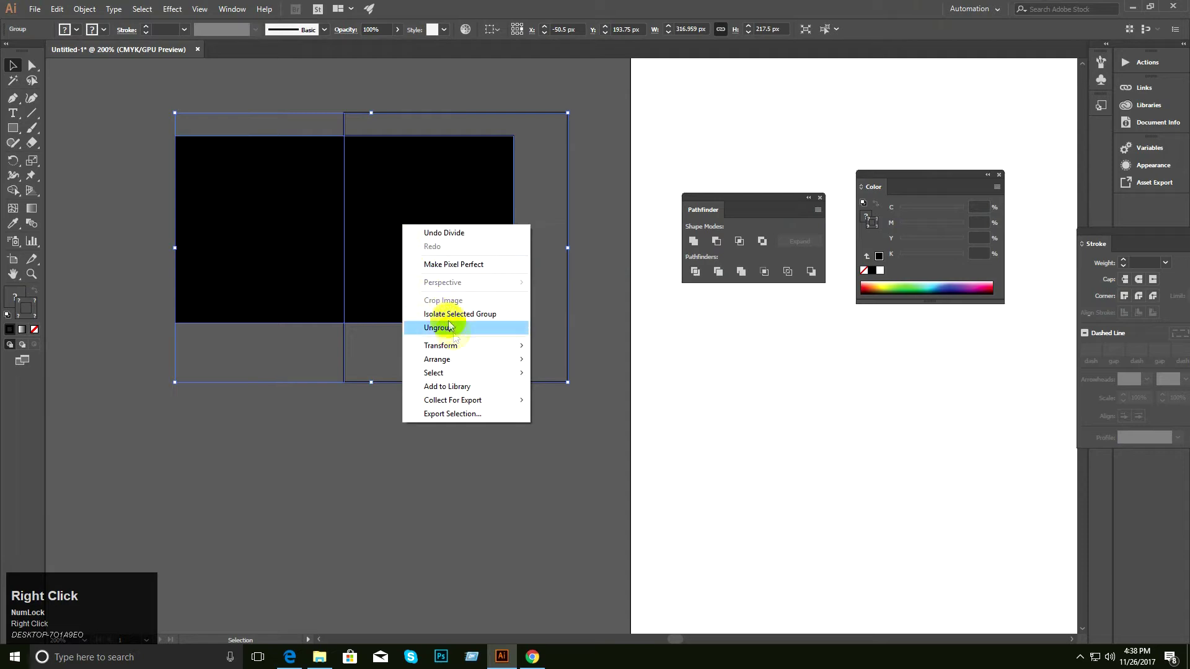
left_click(454, 333)
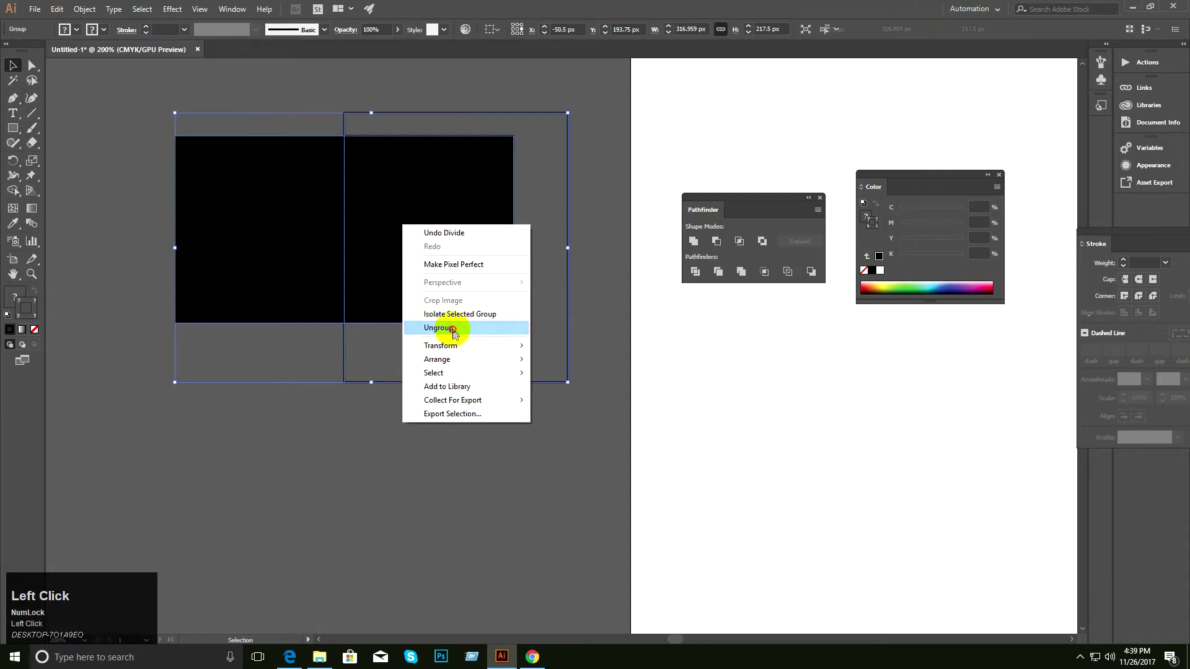
left_click(413, 448)
left_click(459, 385)
key("BackSpace")
Try moving the right black half away from the left half, and undo the move.
left_click_drag(445, 283, 532, 299)
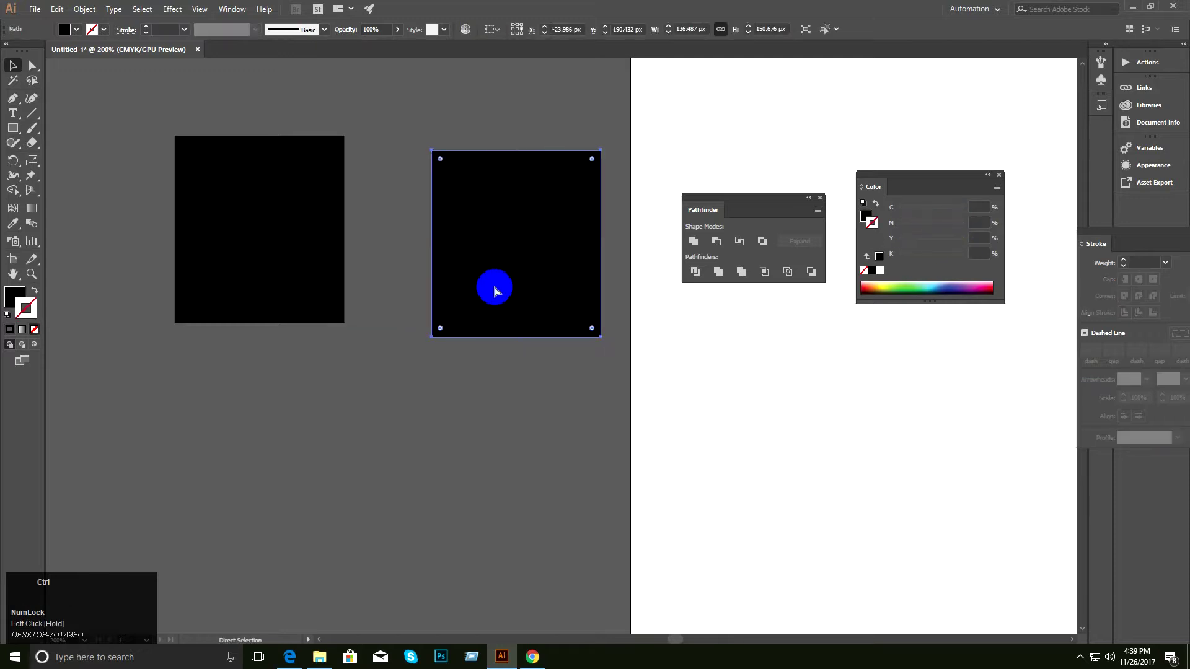
key("ctrl+z")
left_click(438, 357)
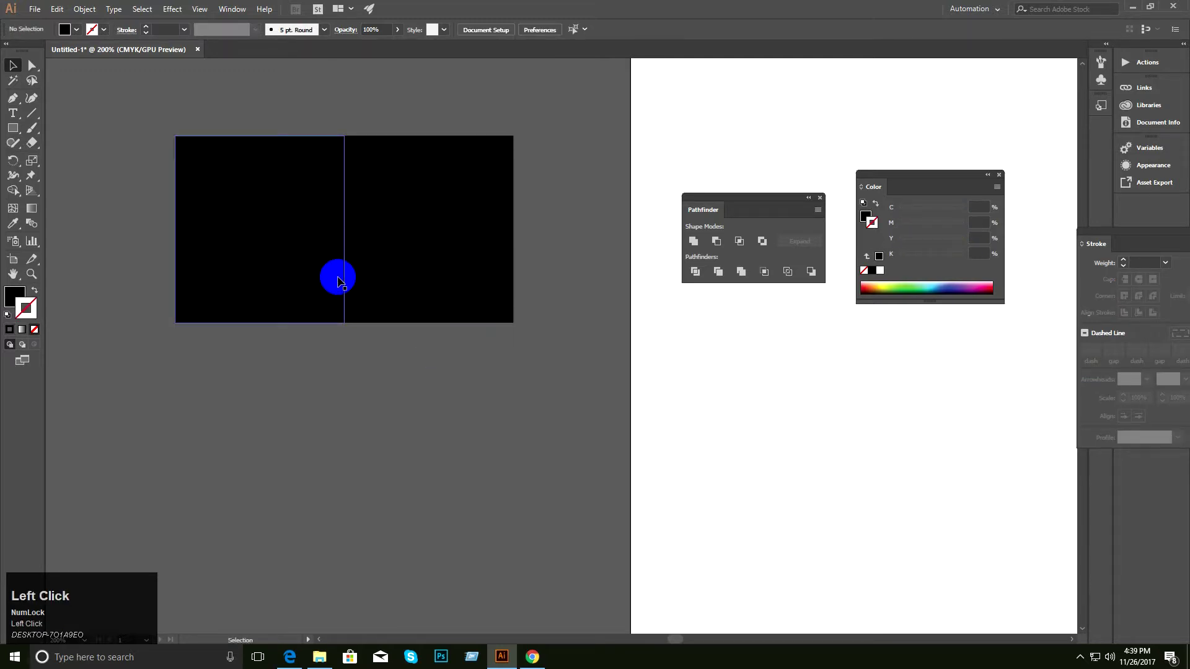
left_click_drag(492, 356, 203, 129)
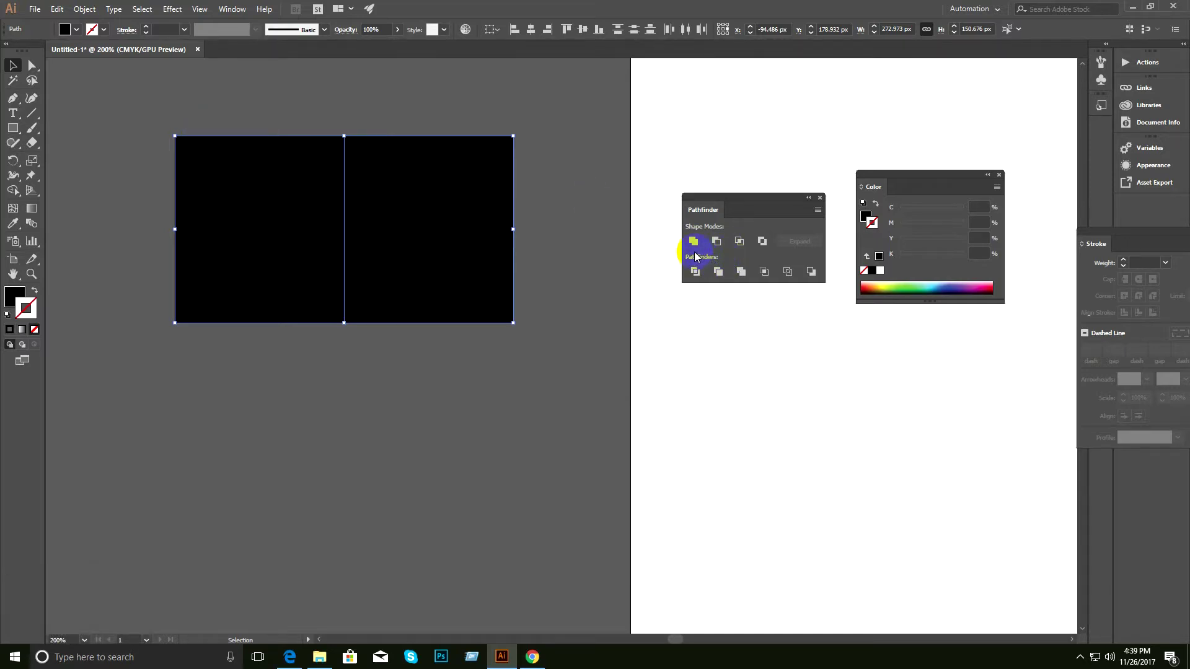
left_click(370, 402)
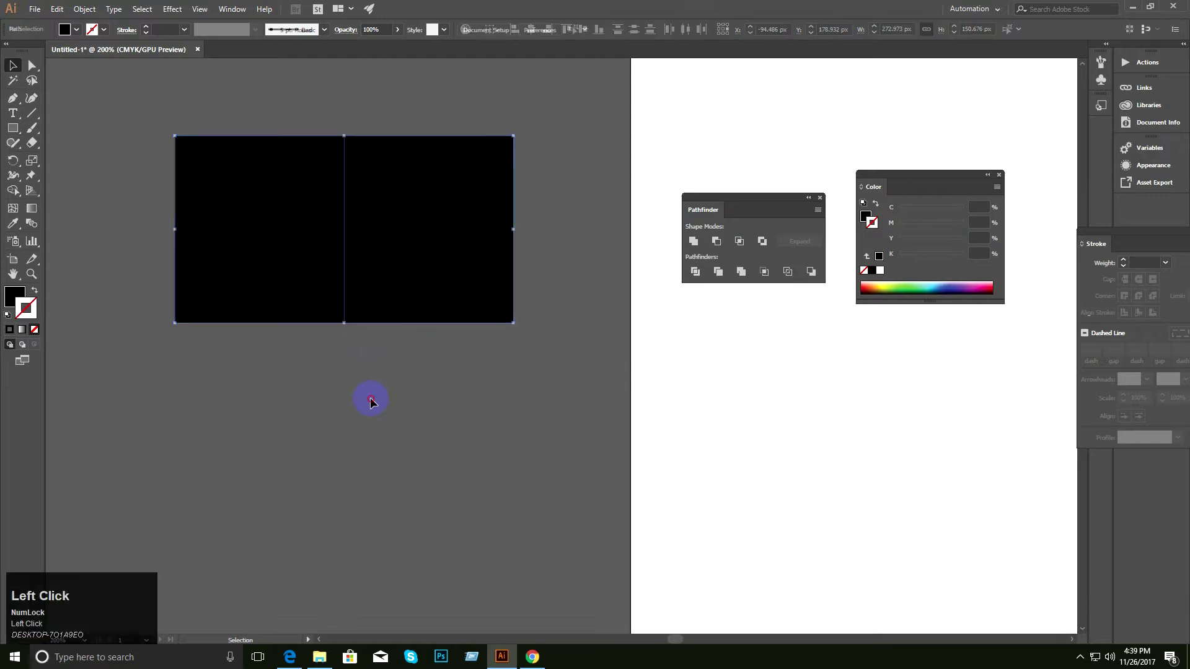
left_click(268, 194)
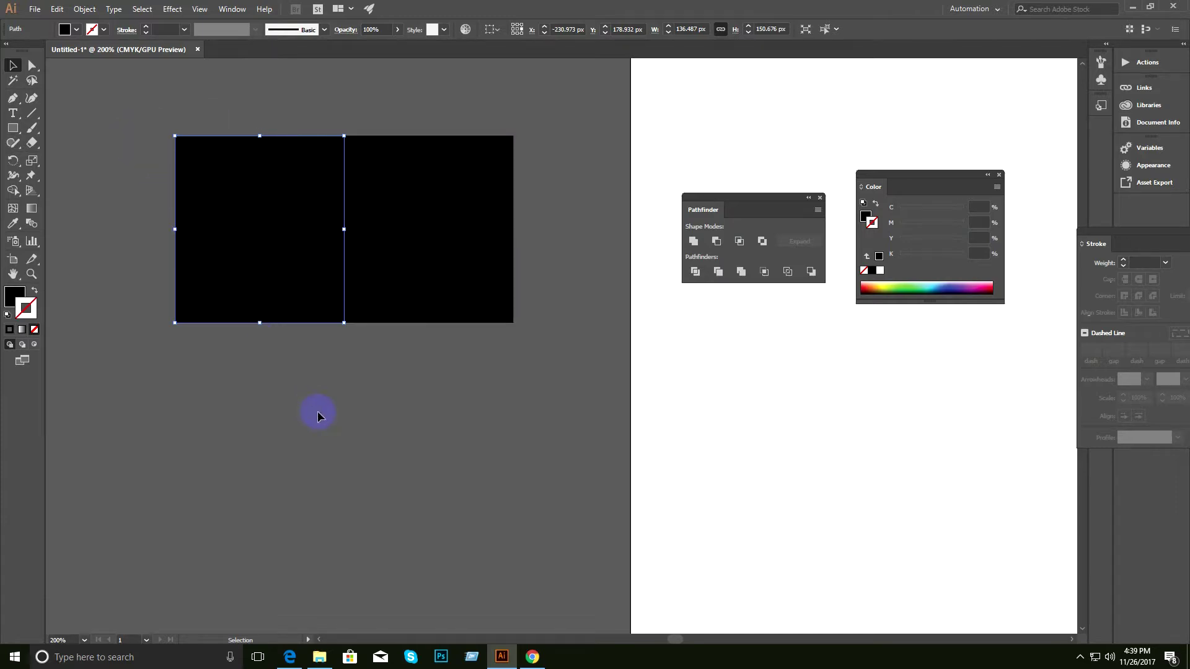
left_click(379, 490)
left_click_drag(567, 398, 198, 160)
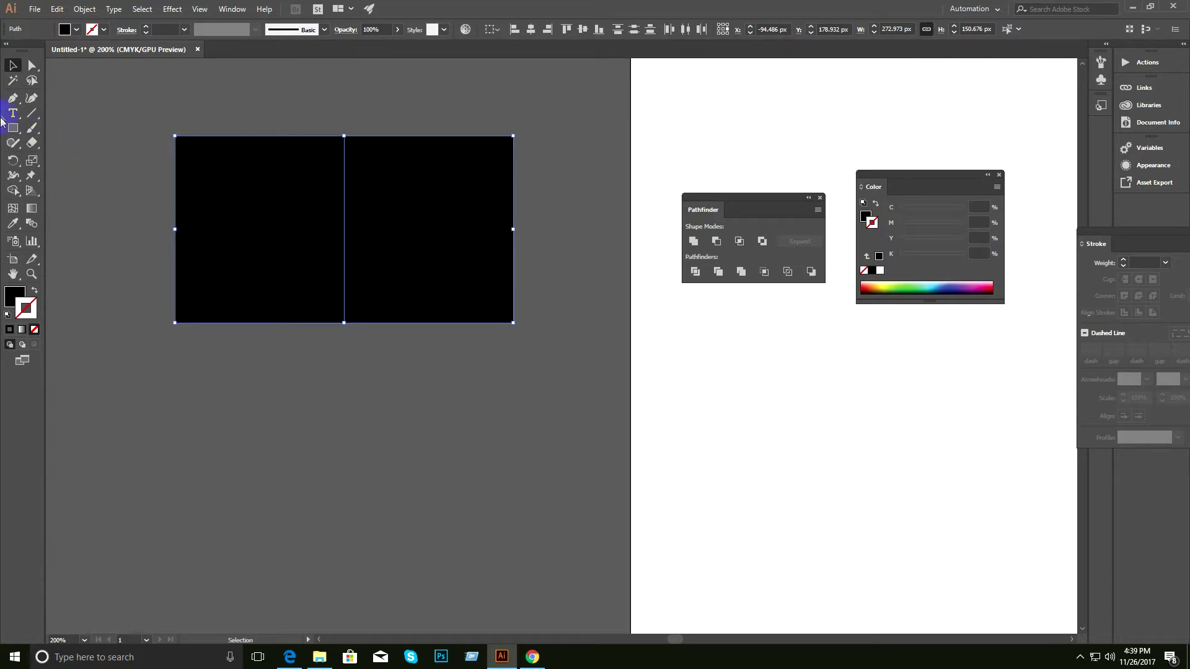
left_click(23, 74)
left_click(160, 179)
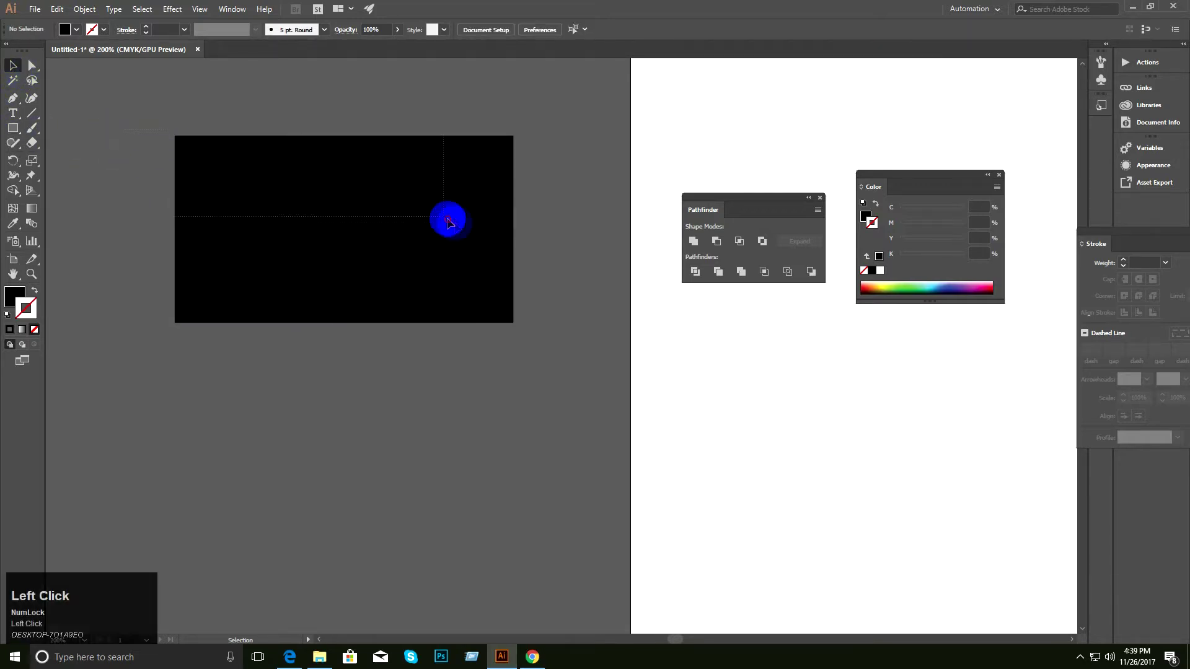
Swap the fill and stroke of the black rectangle halves, leaving 1 pt black outlines with no fill.
left_click(447, 217)
key("shift+x")
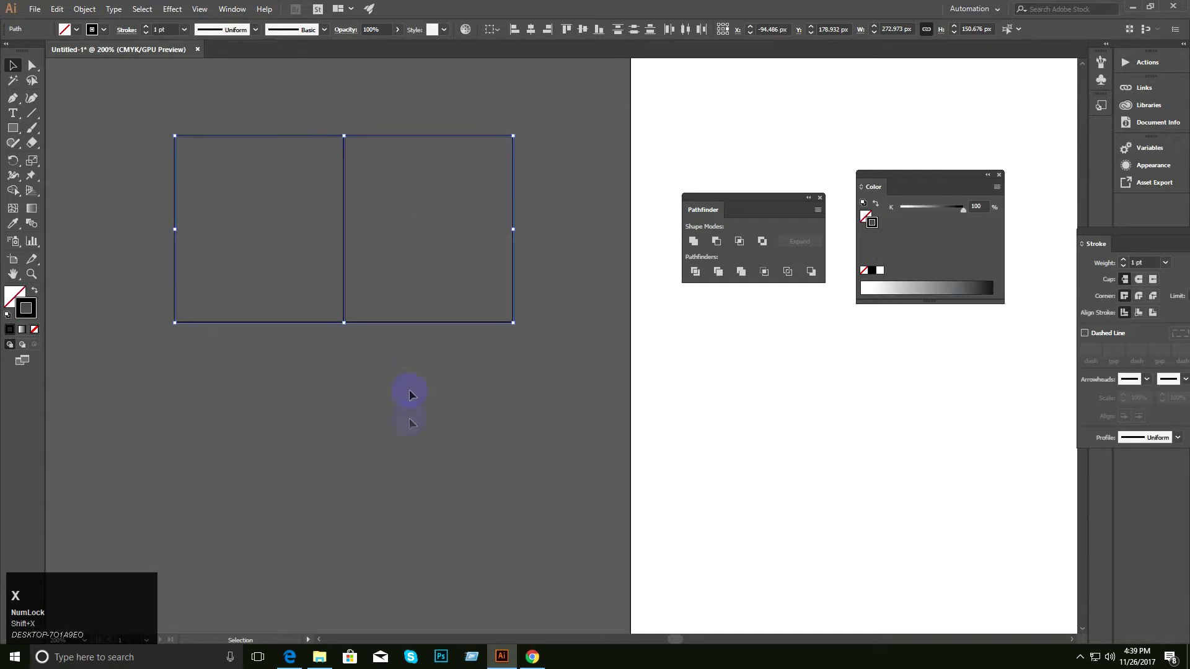
left_click(388, 424)
key("ctrl+space")
left_click_drag(486, 291, 349, 300)
left_click(455, 335)
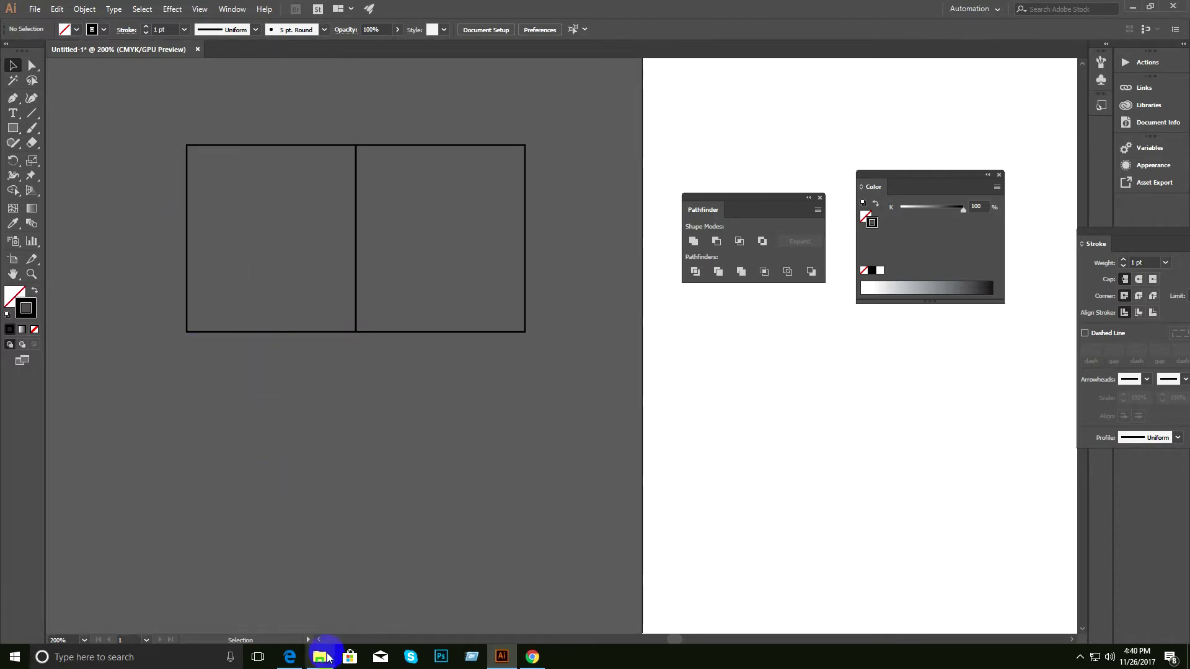
Switch to the course outline PDF in Edge and highlight the Class# 02 topic "Selection Techniques".
left_click(288, 655)
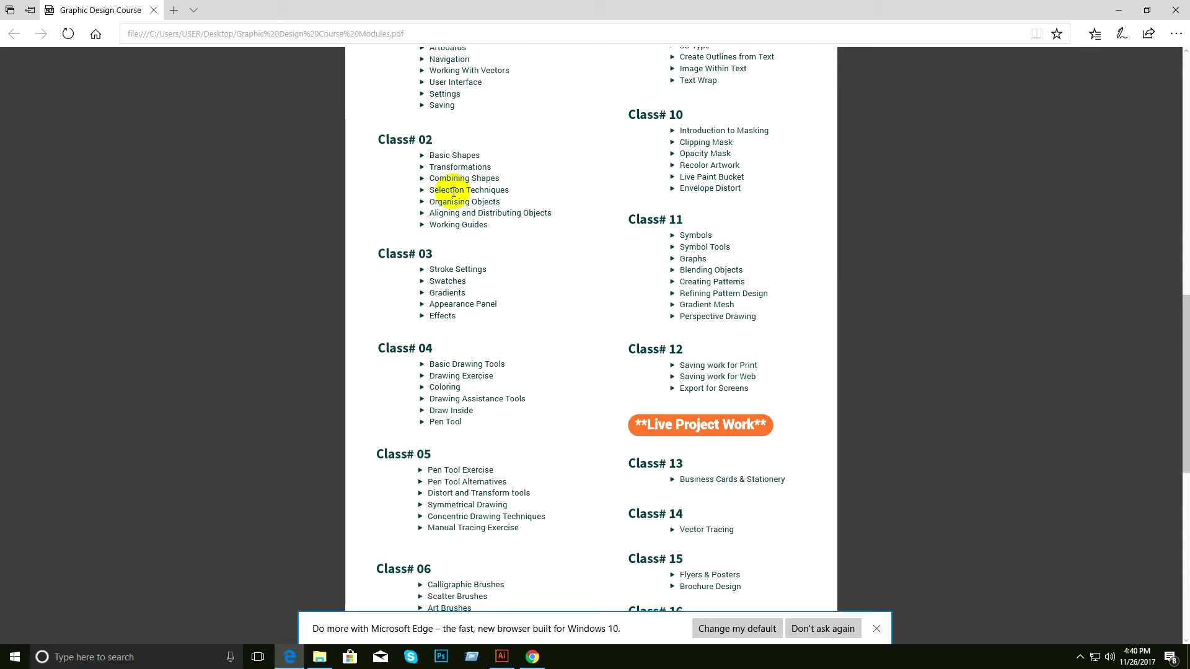
scroll(459, 289, "up", 2, "ctrl")
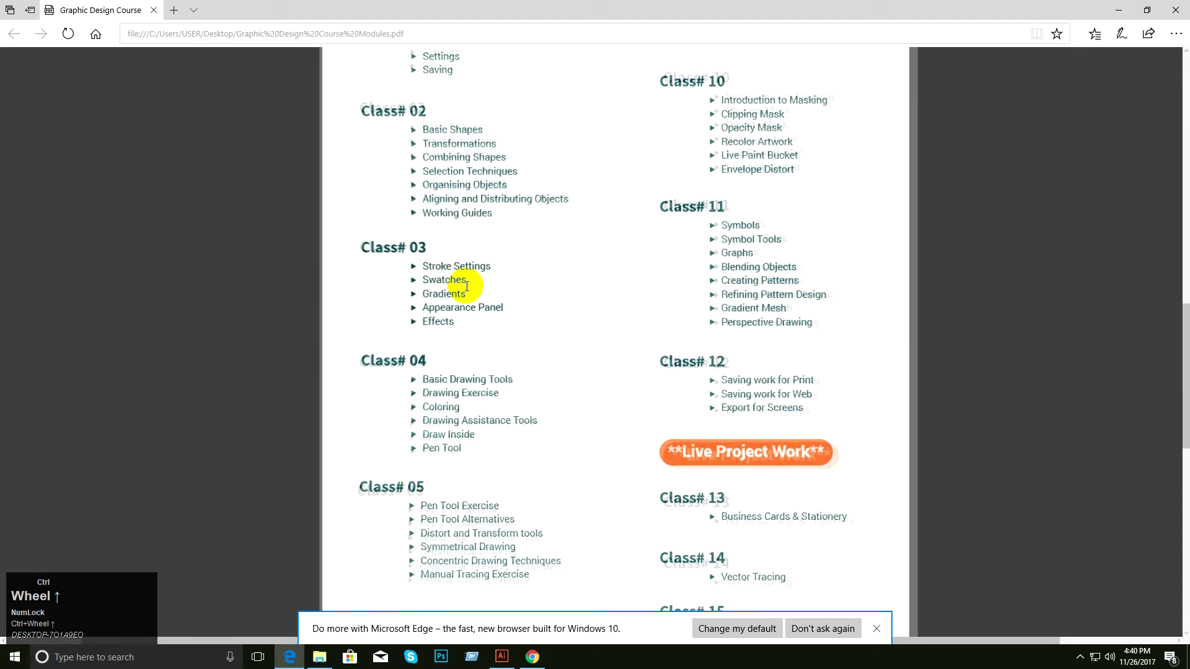
scroll(467, 287, "up", 3, "ctrl")
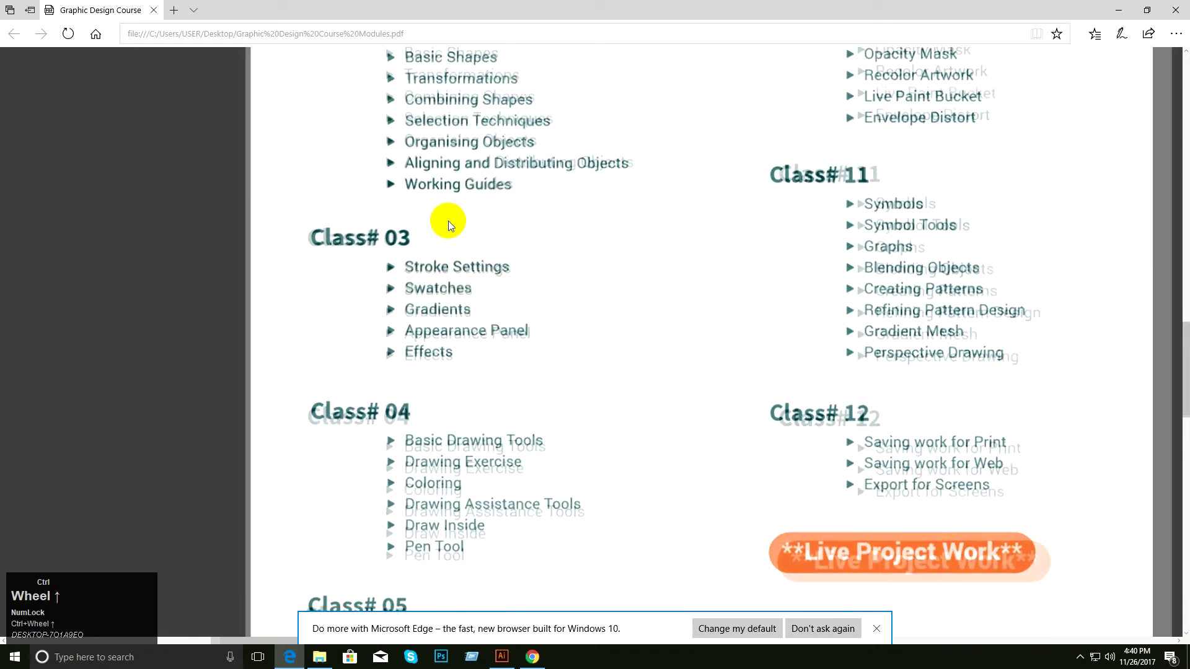
left_click_drag(461, 113, 486, 134)
left_click(407, 111)
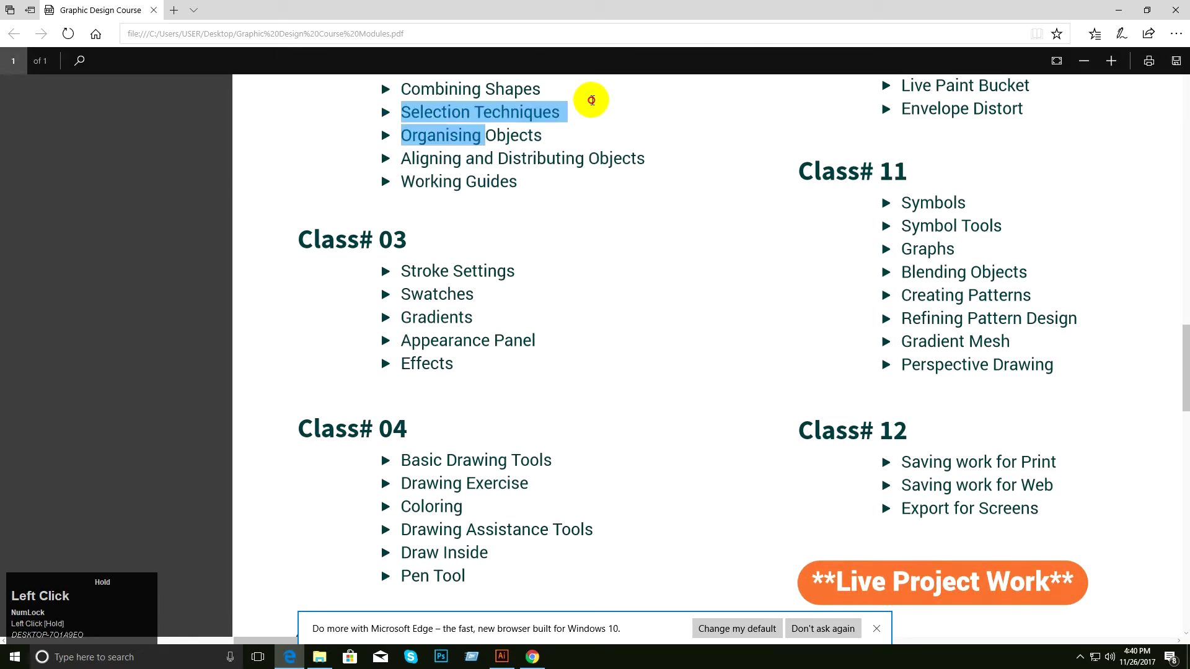
left_click_drag(579, 99, 562, 103)
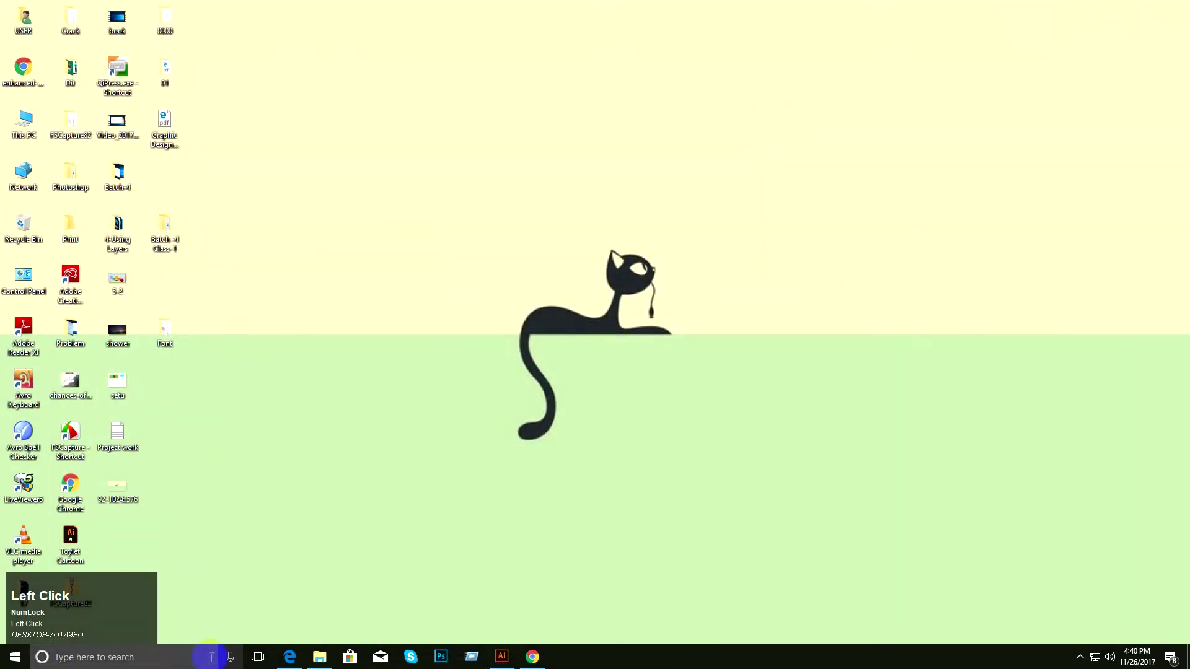
Open Class 2.ai from the Class-2 folder inside Batch-3 on the DIT Class (E:) drive.
left_click(319, 656)
left_click(309, 128)
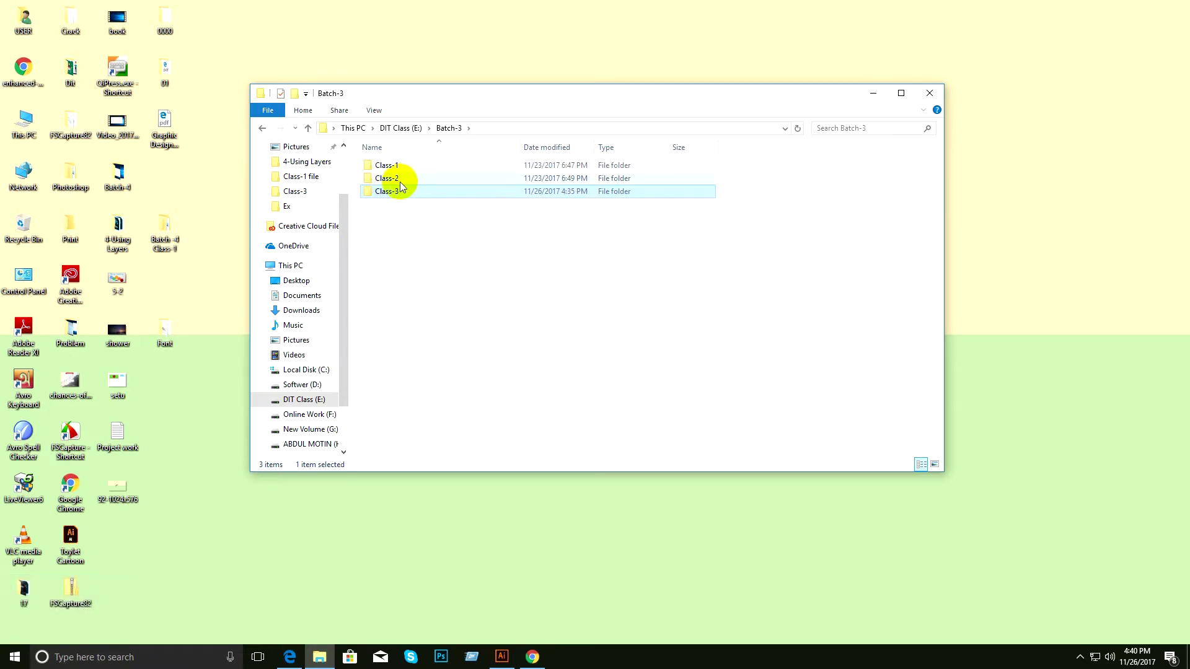
double_click(394, 189)
left_click(311, 128)
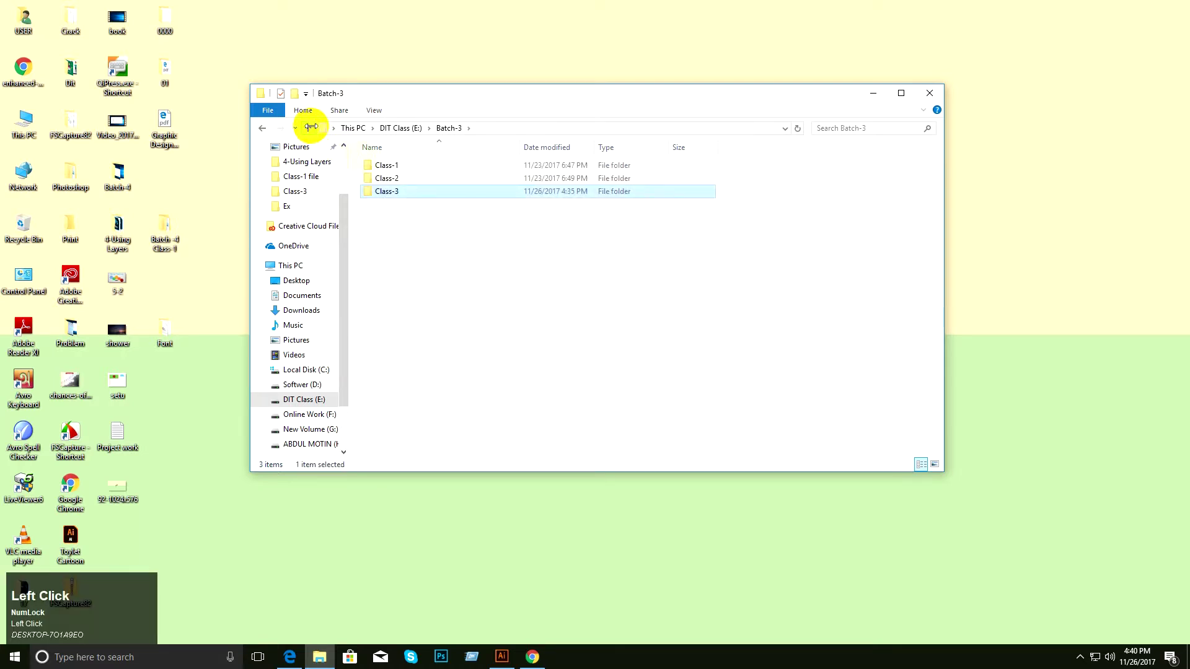
double_click(389, 177)
double_click(398, 187)
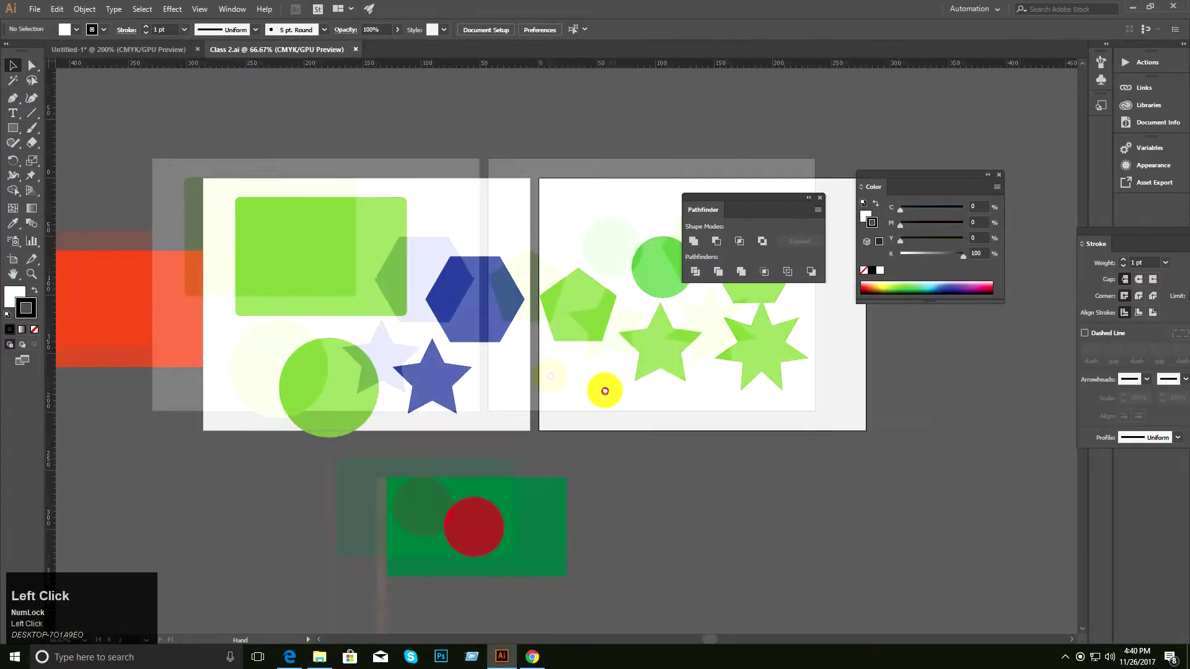
Close the Pathfinder panel and frame both artboards at 100% zoom.
left_click(818, 199)
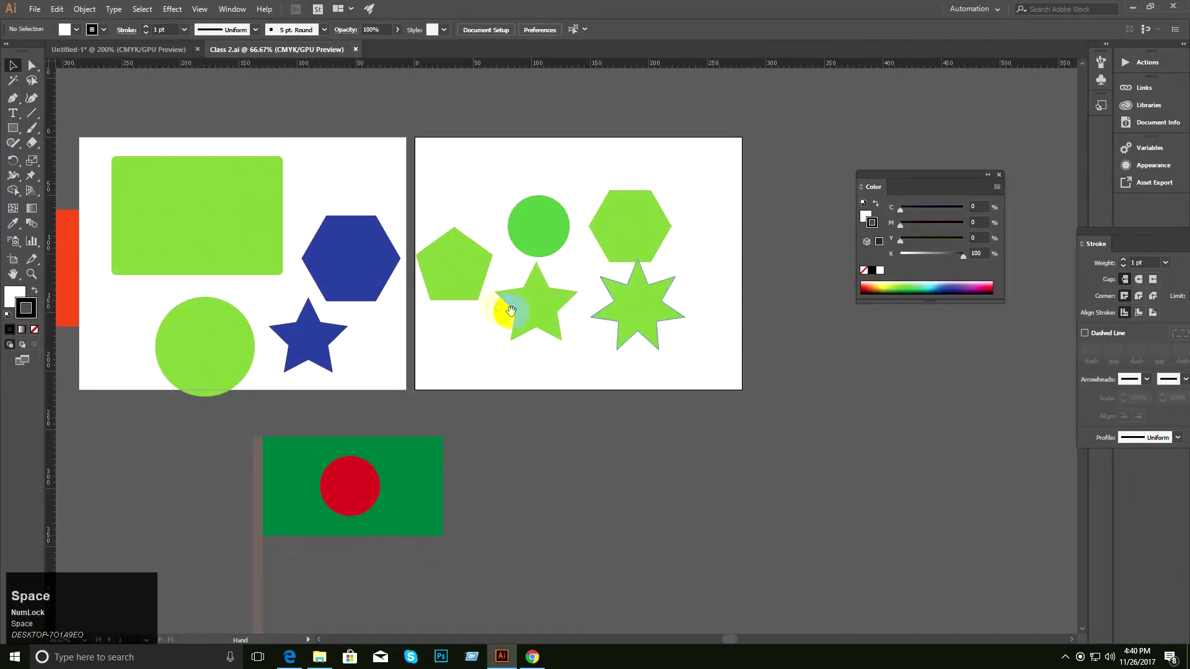
left_click_drag(510, 313, 577, 311)
left_click(487, 314, "ctrl")
left_click_drag(486, 321, 505, 353)
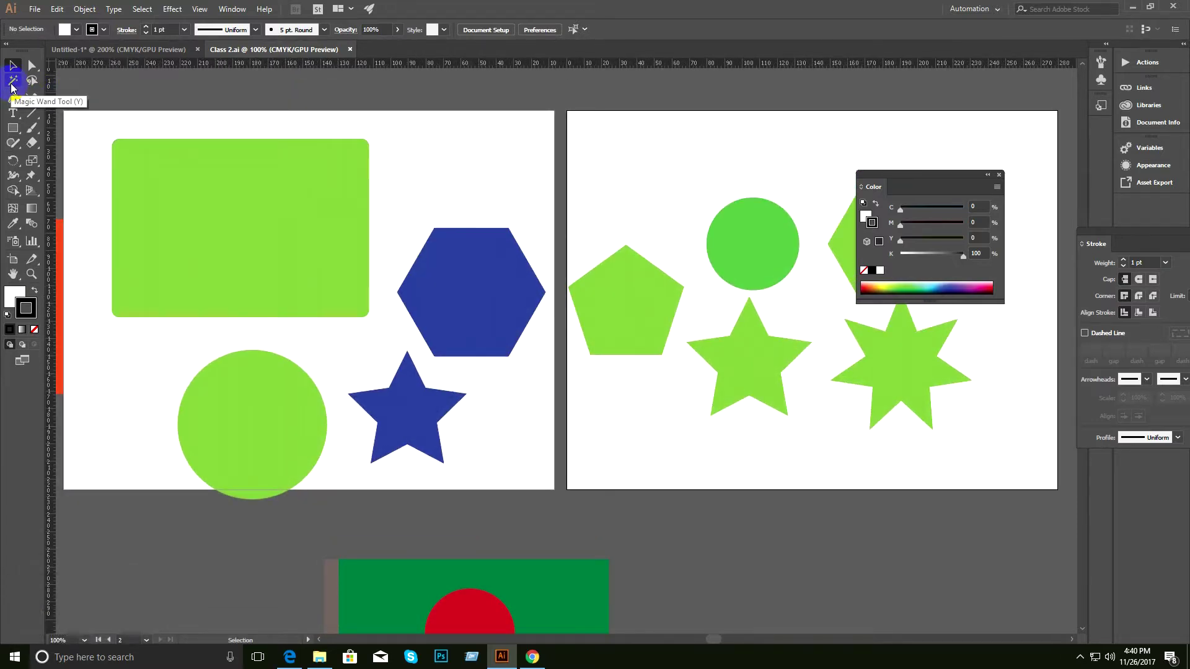
Select all green shapes on both artboards with the Magic Wand from the rounded rectangle, and clear the selection.
left_click(12, 83)
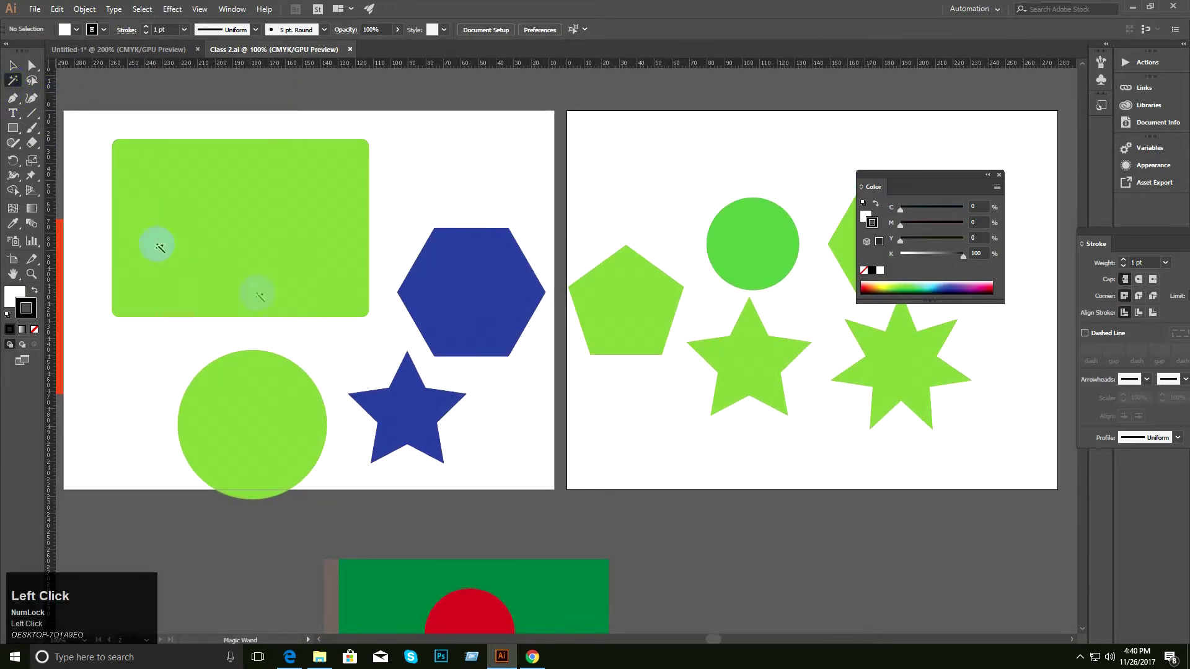
left_click(189, 227)
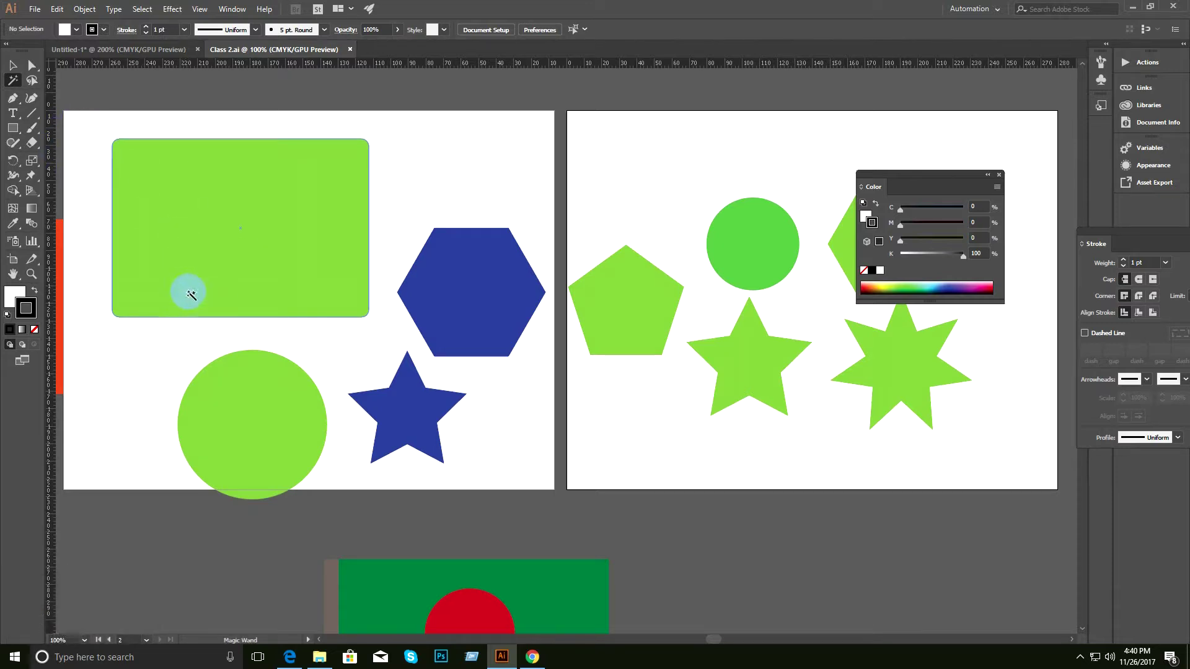
left_click(176, 211)
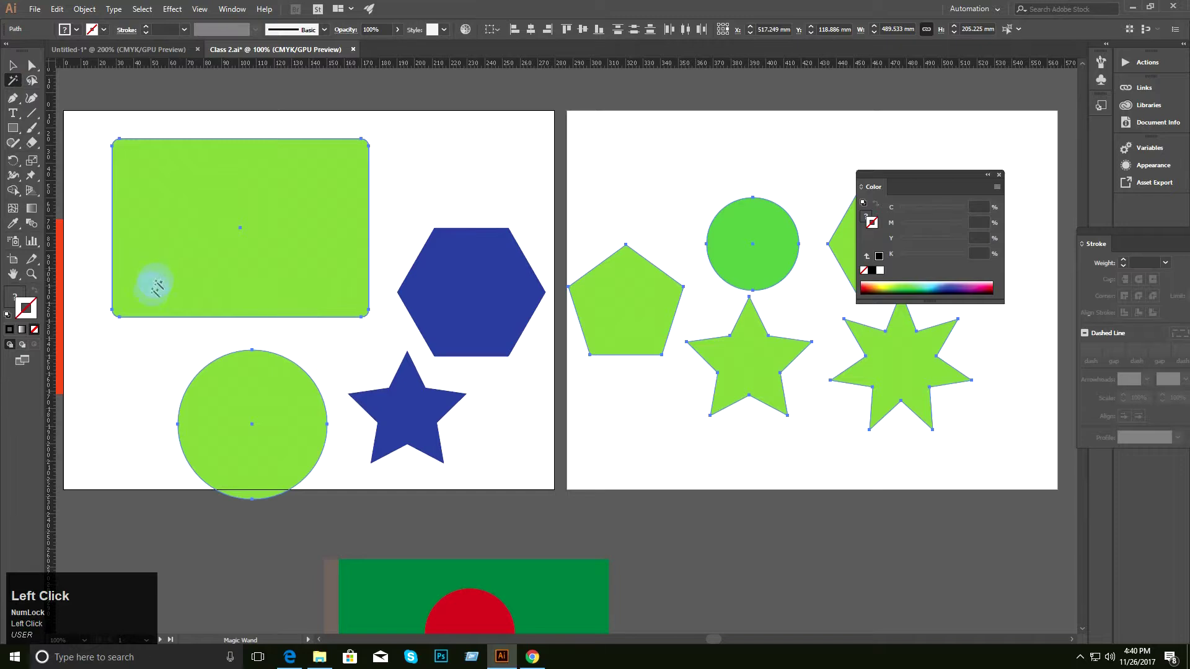
left_click(104, 97, "ctrl")
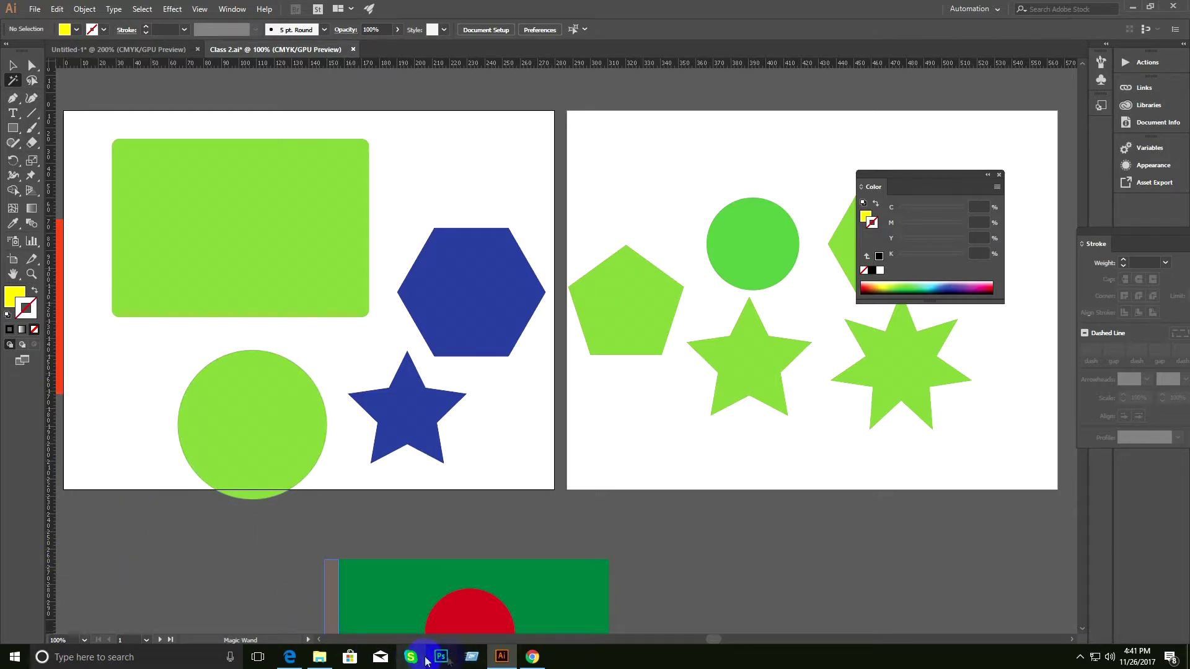
Switch to the course outline PDF and review the Class# 02 topics from Organising Objects to Working Guides, and return to Illustrator.
left_click(290, 658)
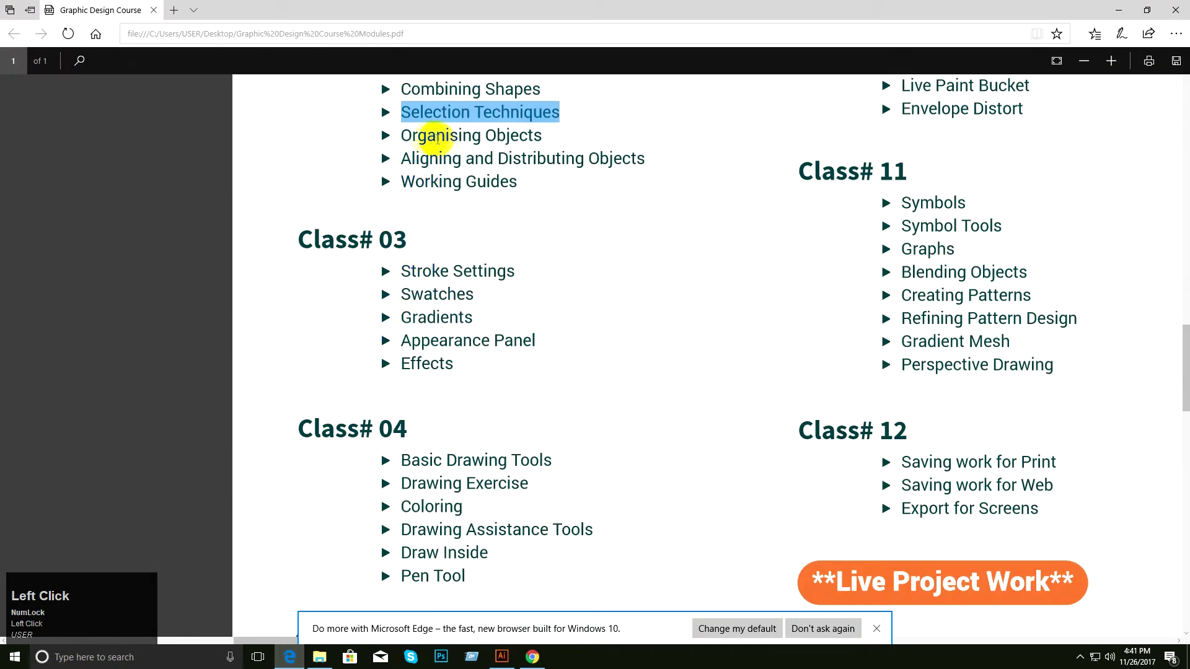
left_click(403, 135)
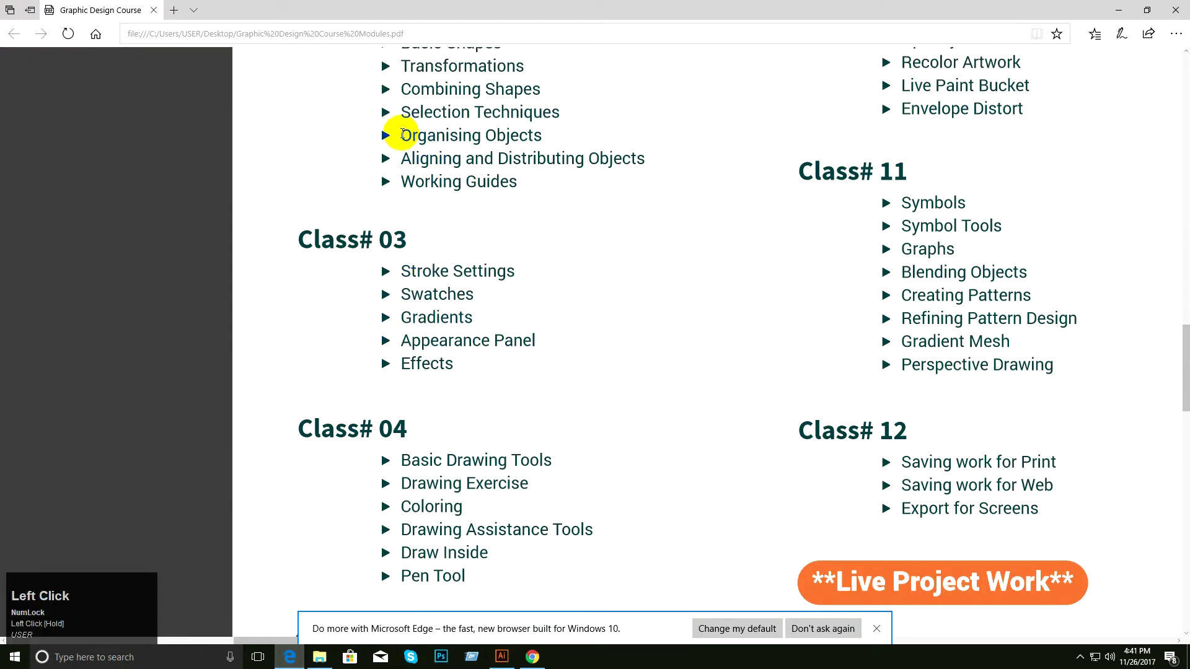
mouse_move(402, 134)
left_mouse_down()
mouse_move(537, 137)
mouse_move(419, 137)
left_mouse_up()
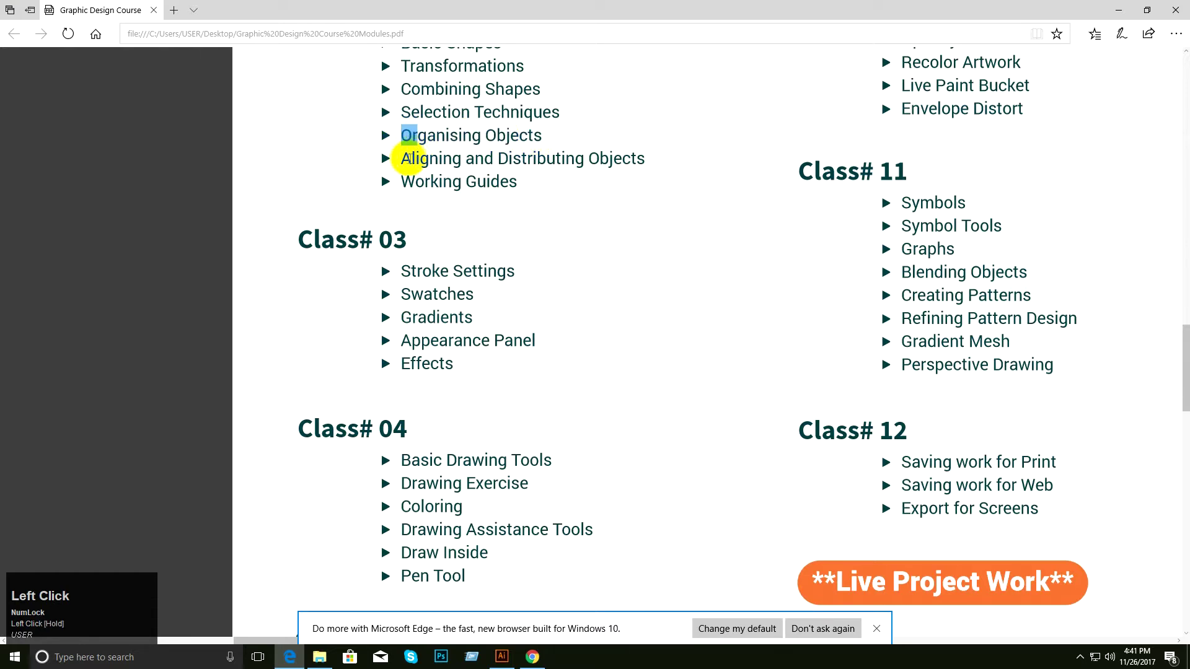
left_click_drag(409, 184, 490, 181)
left_click(1128, 8)
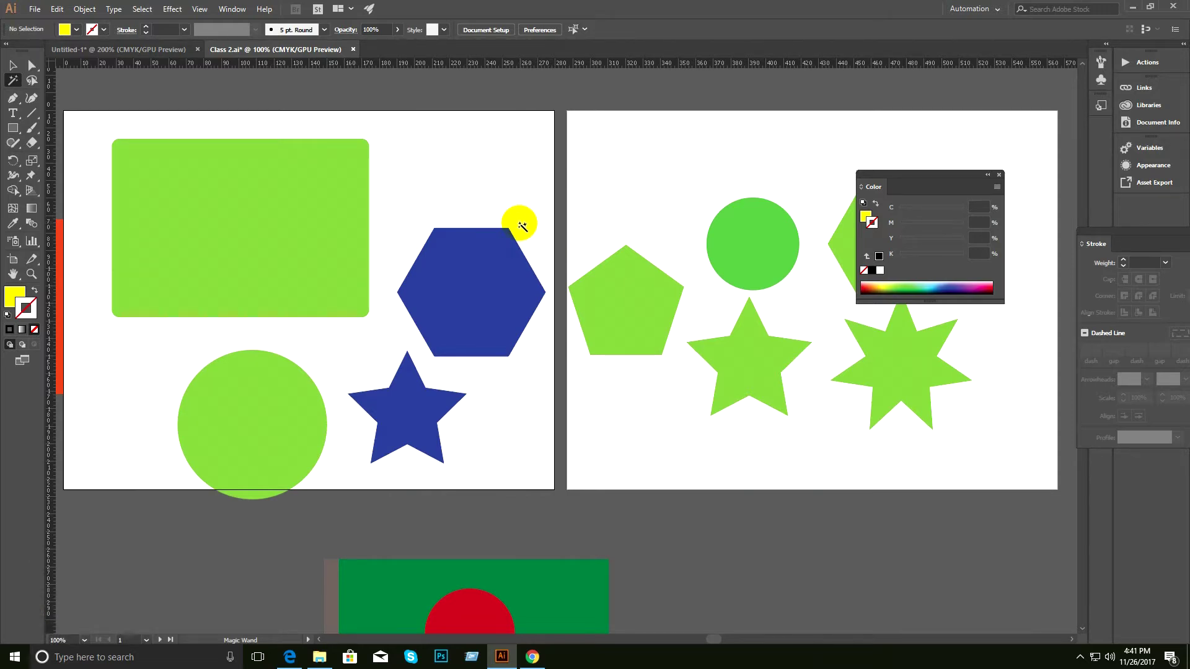
Examine the shapes on the second artboard, selecting the pentagon and the seven-pointed star individually.
left_click(13, 65)
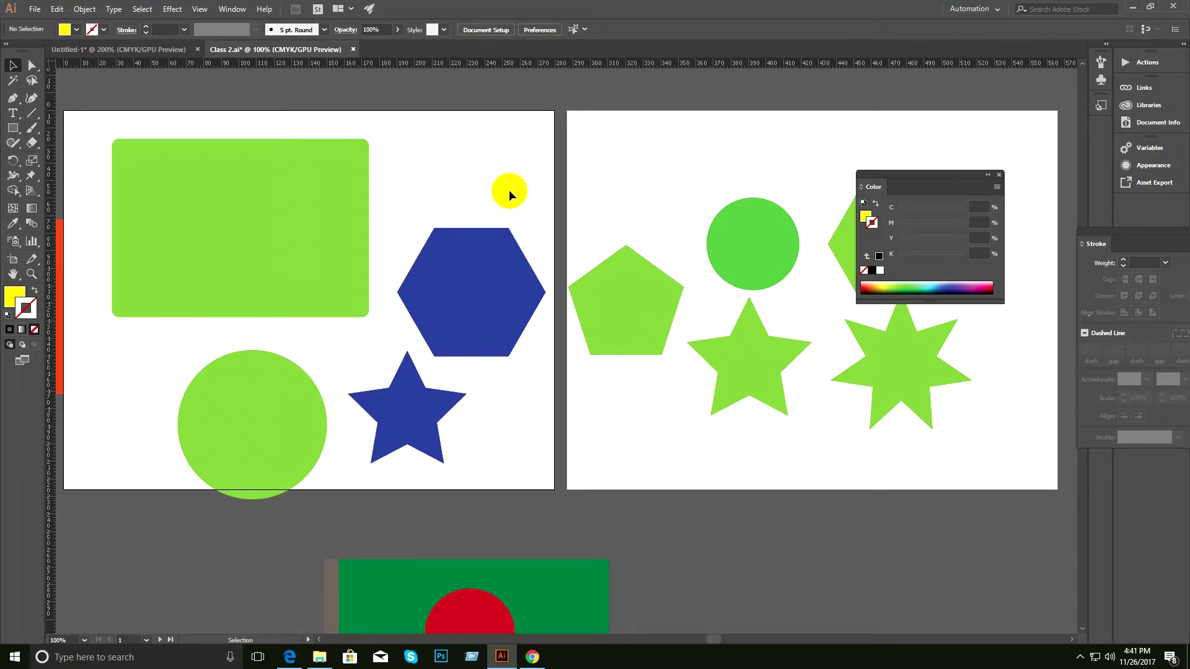
left_click(501, 154)
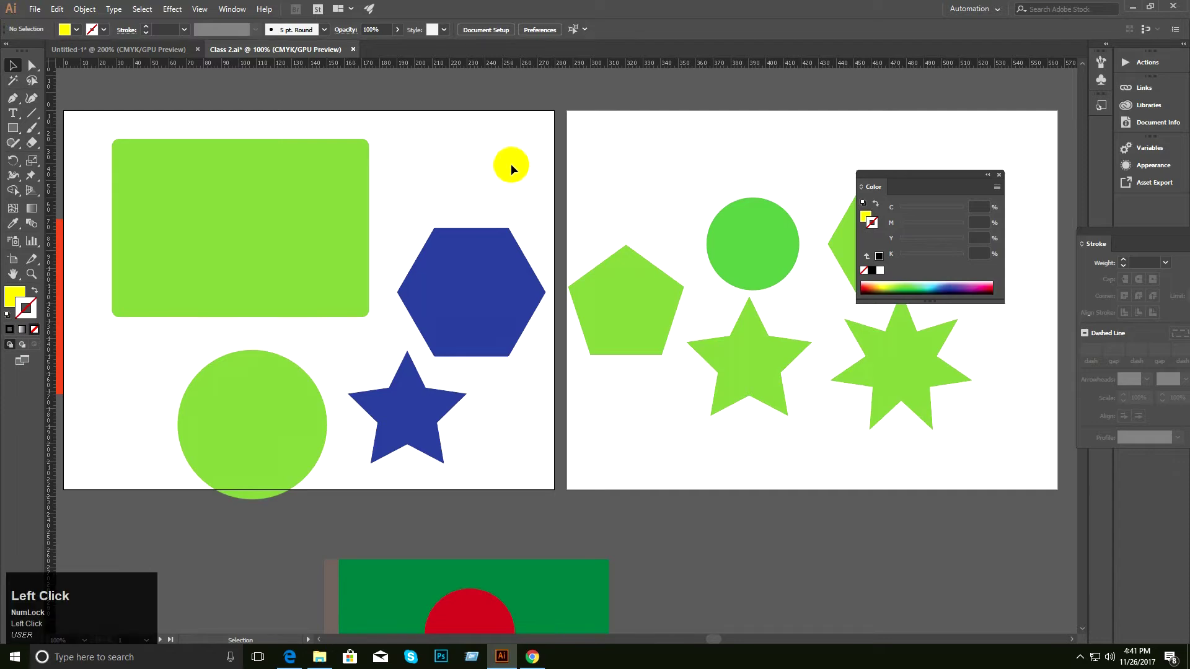
left_click(576, 223, "ctrl+alt")
left_click_drag(583, 239, 469, 167)
left_click(526, 239, "ctrl")
left_click_drag(526, 239, 504, 171)
left_click_drag(549, 222, 579, 196)
left_click(590, 249, "ctrl+alt")
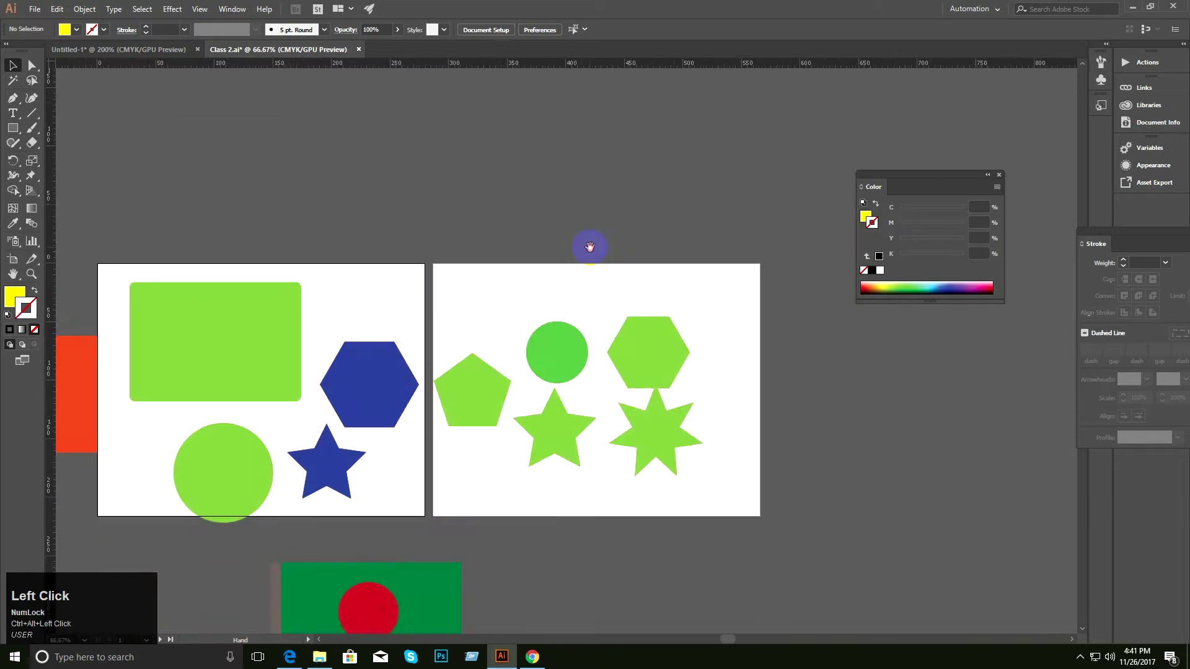
left_click_drag(589, 249, 449, 162)
left_click(348, 296)
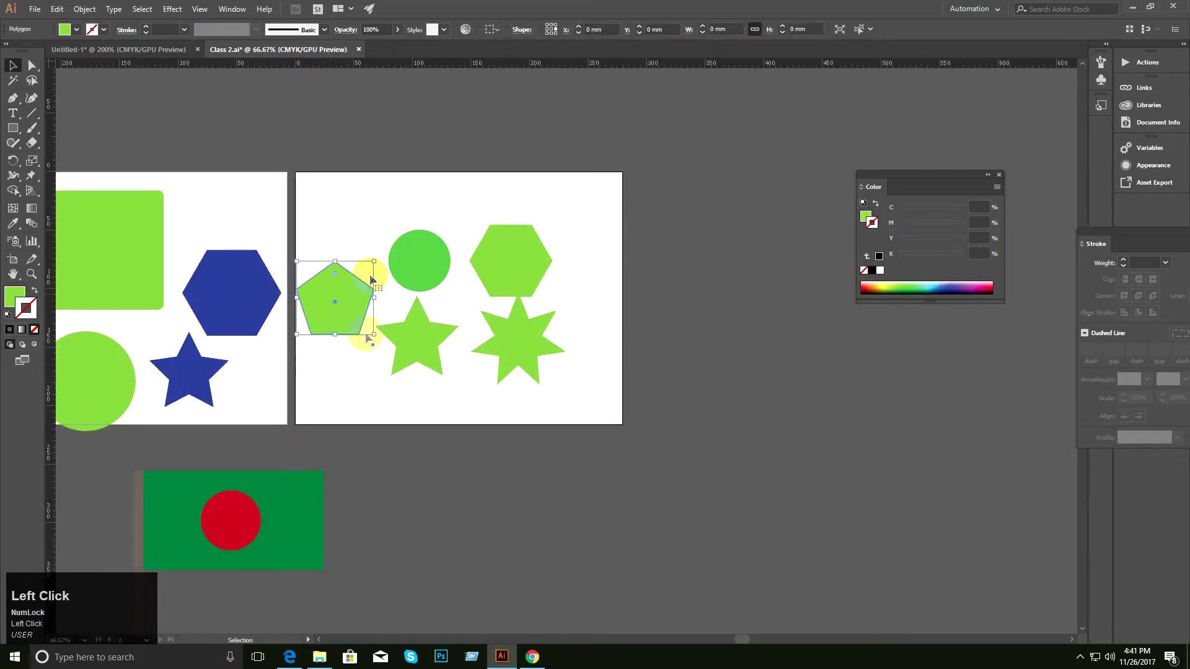
left_click(437, 208)
left_click(510, 302, "ctrl")
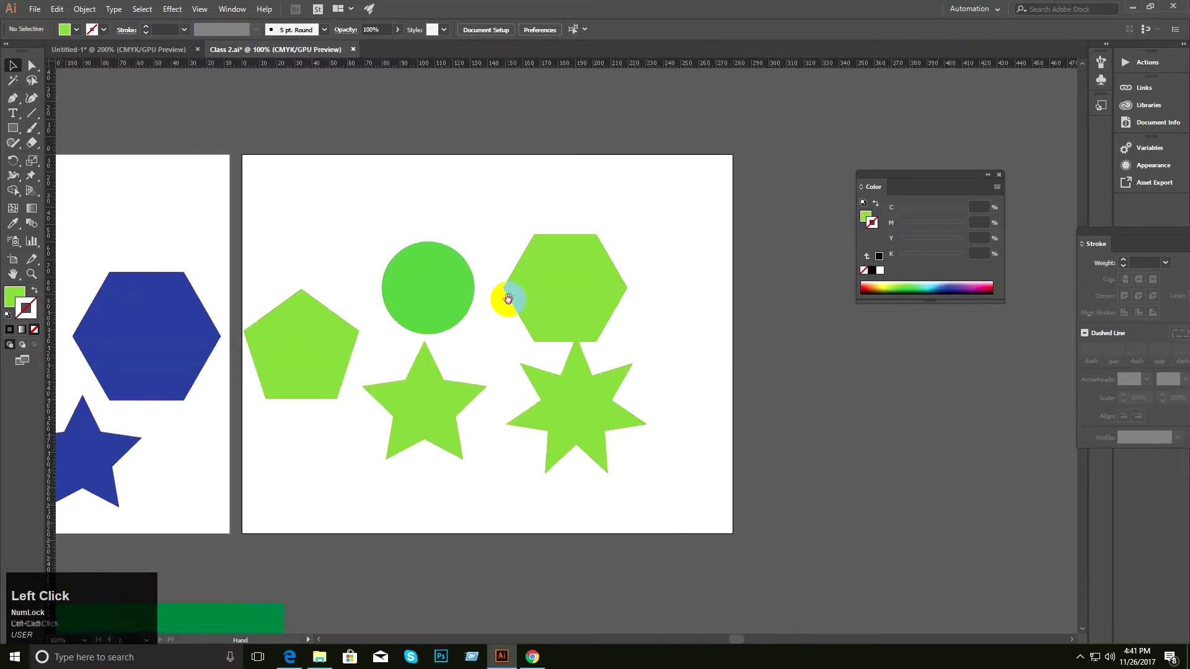
left_click_drag(510, 298, 479, 248)
left_click(524, 236)
left_click(571, 370)
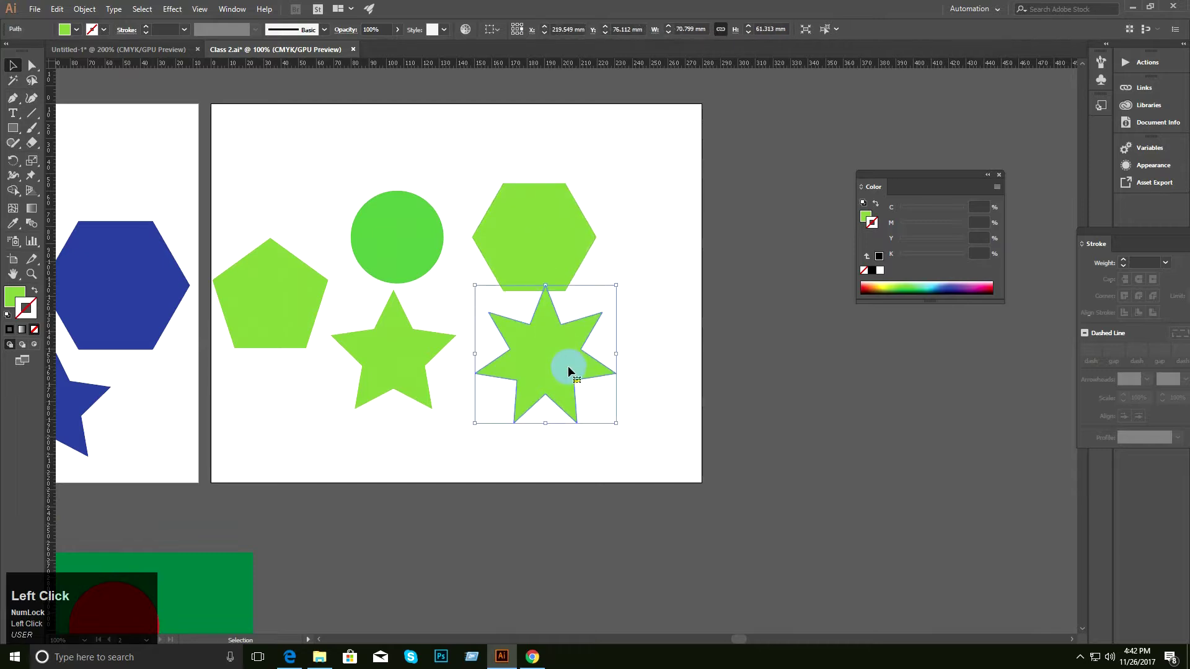
Group the pentagon, circle, hexagon and both stars on the second artboard.
left_click(338, 158)
left_click_drag(251, 152, 635, 396)
right_click(485, 273)
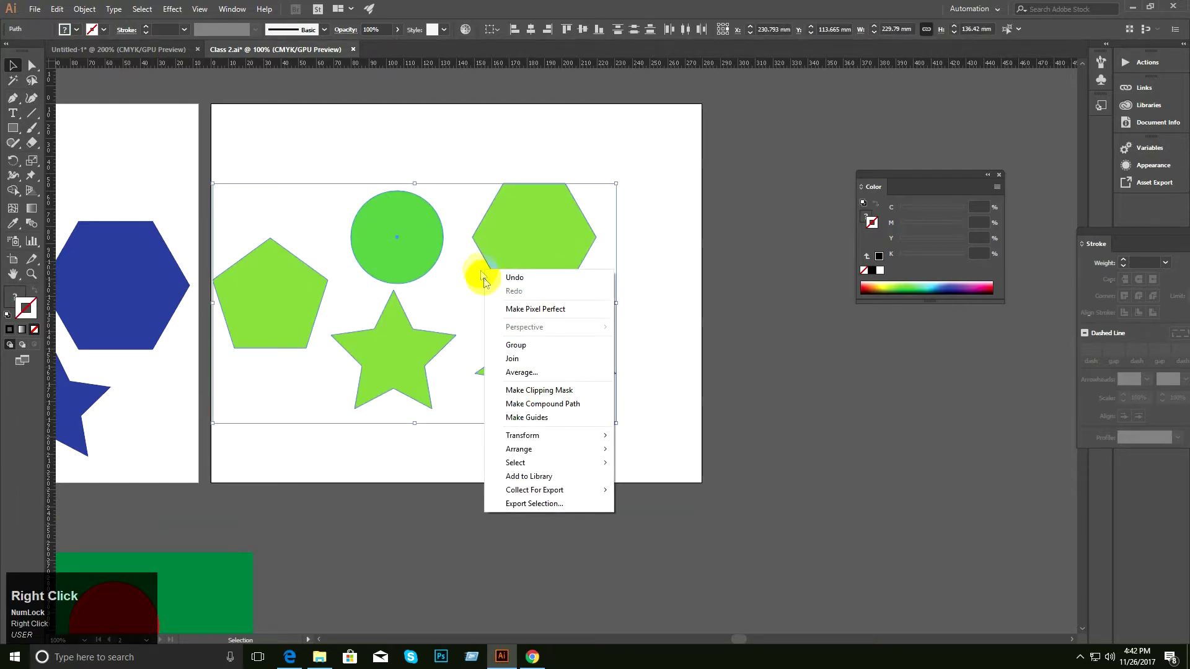
left_click(522, 348)
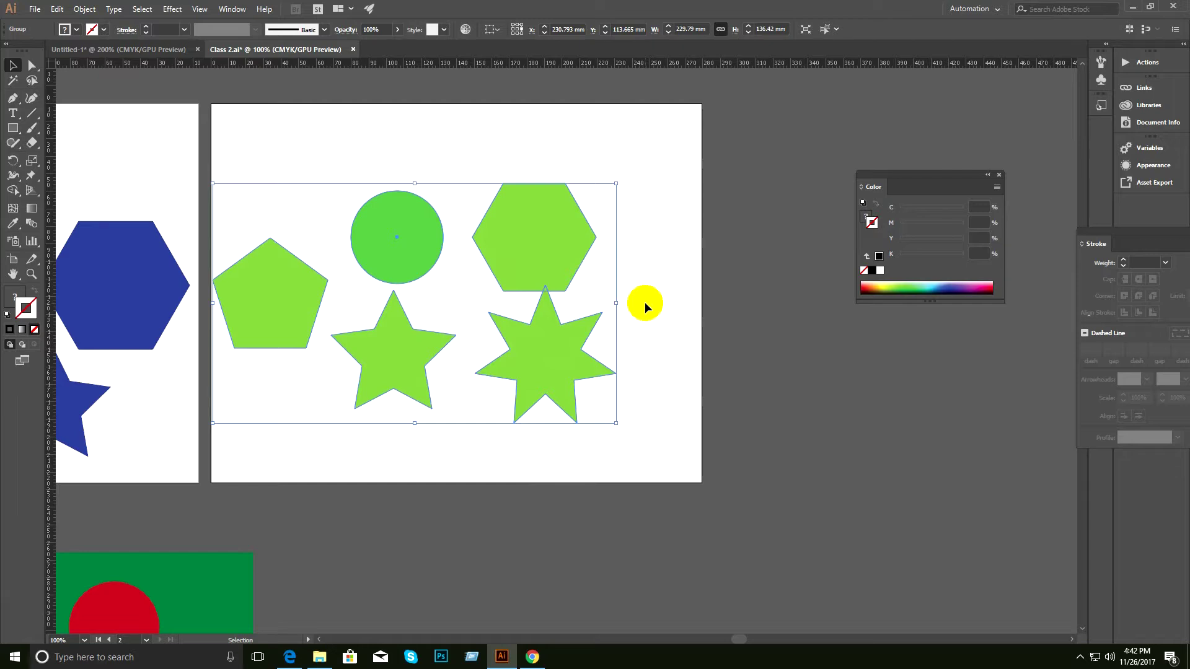
Try moving the grouped shapes up toward the artboard's right edge, and undo the move.
left_click(664, 296)
left_click_drag(541, 244, 659, 196)
key("ctrl+z")
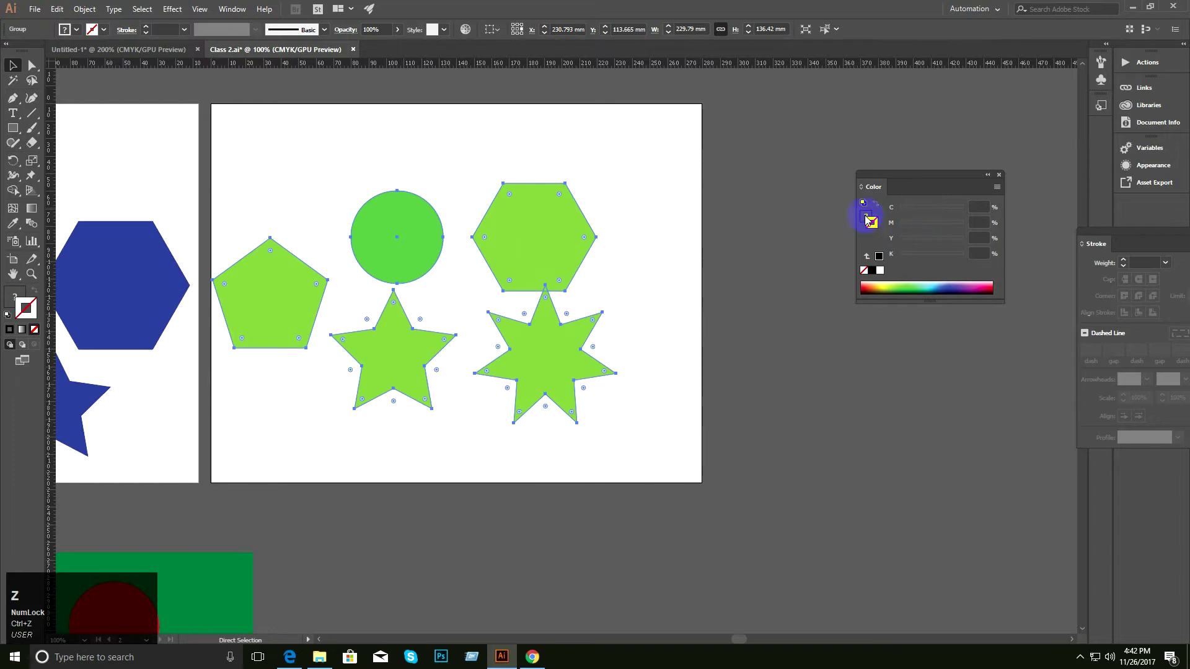
Try filling the grouped shapes with teal (C 88.63, M 37.65, Y 51.76, K 14.51), and undo the recolouring.
left_click(866, 217)
left_click(926, 290)
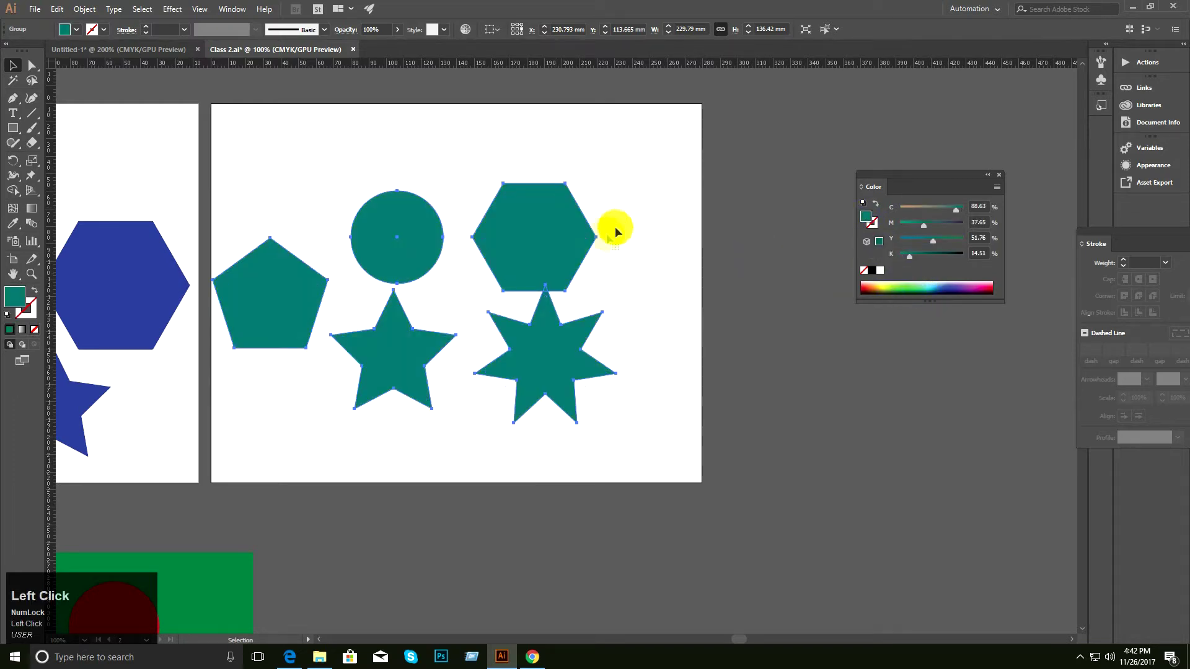
key("ctrl+z")
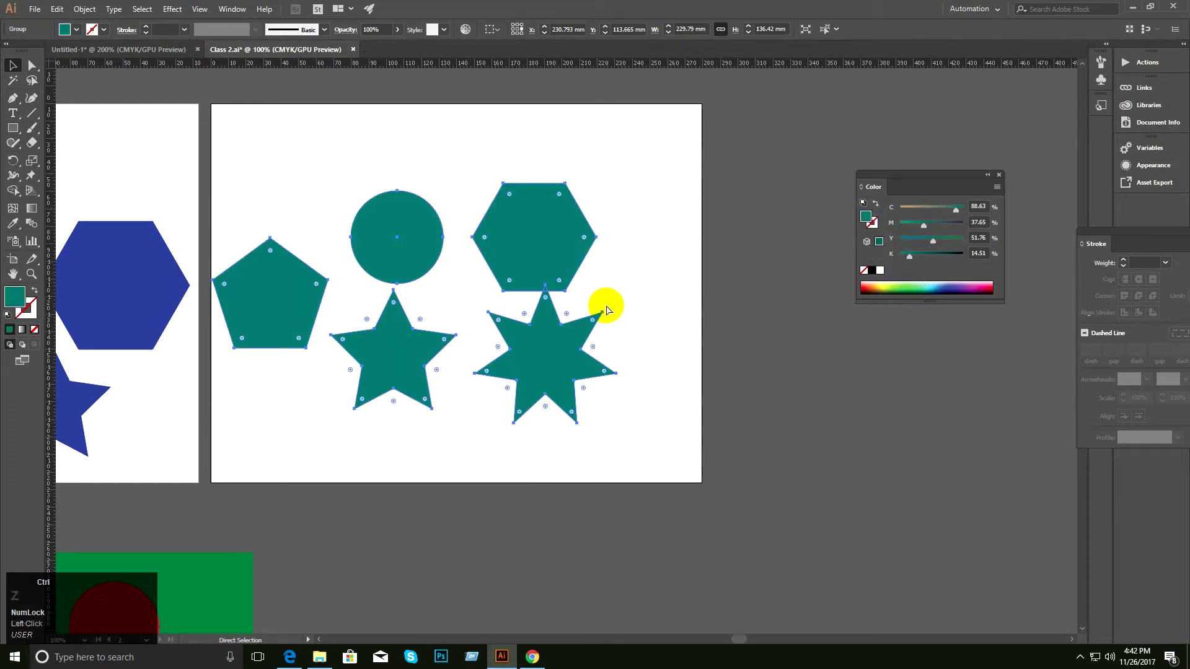
left_click(657, 274)
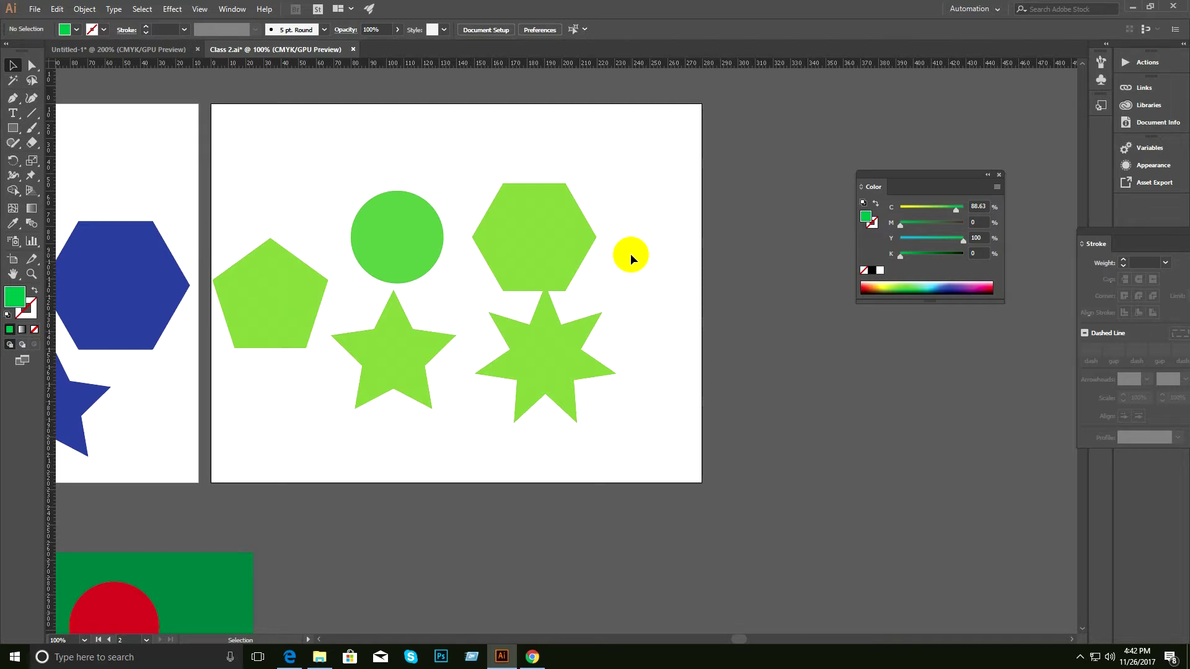
Select the grouped shapes on the second artboard and set the alignment reference to the artboard.
left_click(329, 153)
left_click(288, 162)
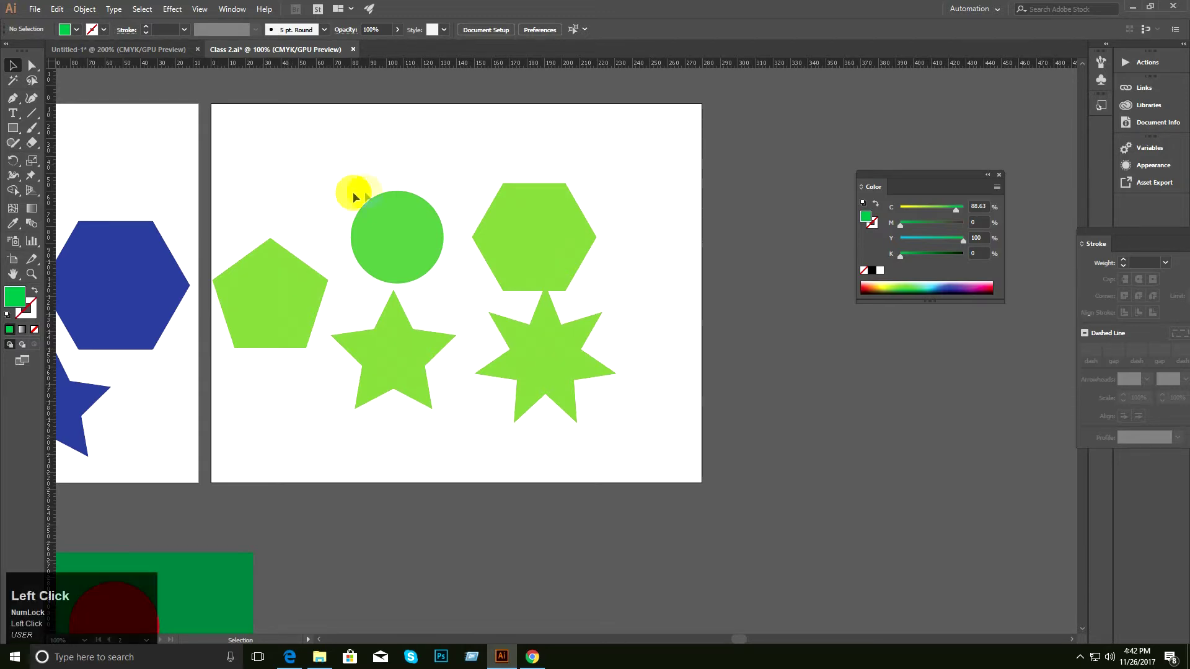
left_click_drag(232, 146, 496, 301)
left_click_drag(625, 392, 626, 392)
left_click(652, 223)
left_click_drag(266, 149, 648, 385)
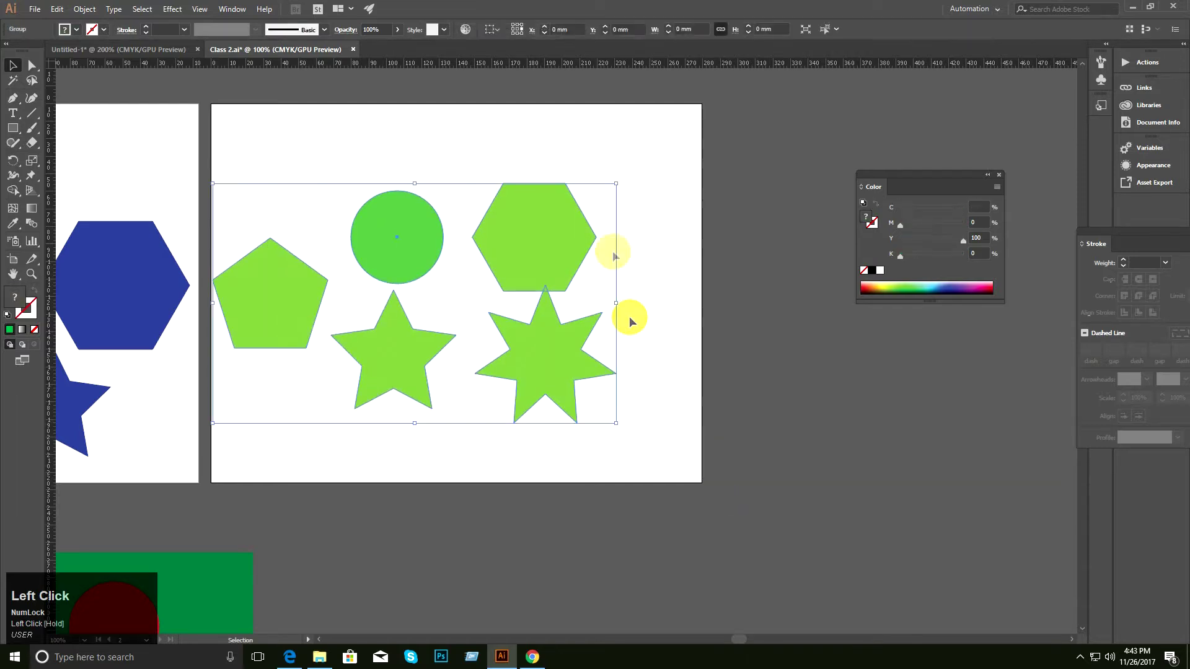
left_click(498, 31)
left_click(522, 71)
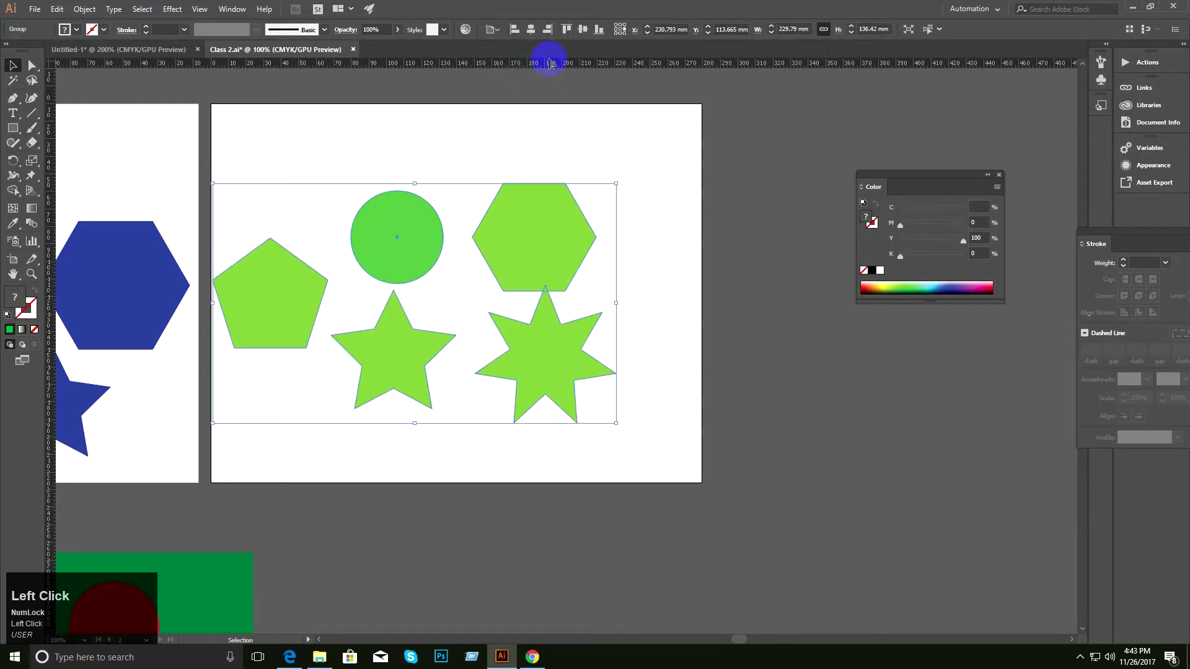
Centre the grouped shapes horizontally and vertically on the second artboard, and ungroup them.
left_click(531, 30)
left_click(582, 29)
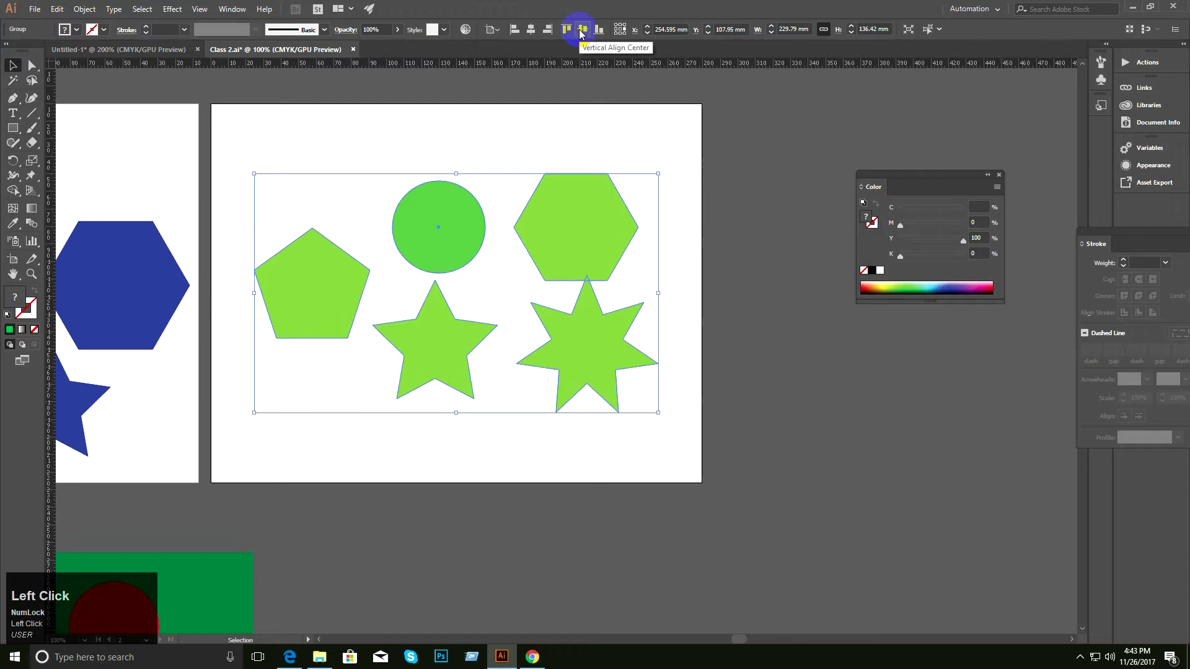
right_click(514, 154)
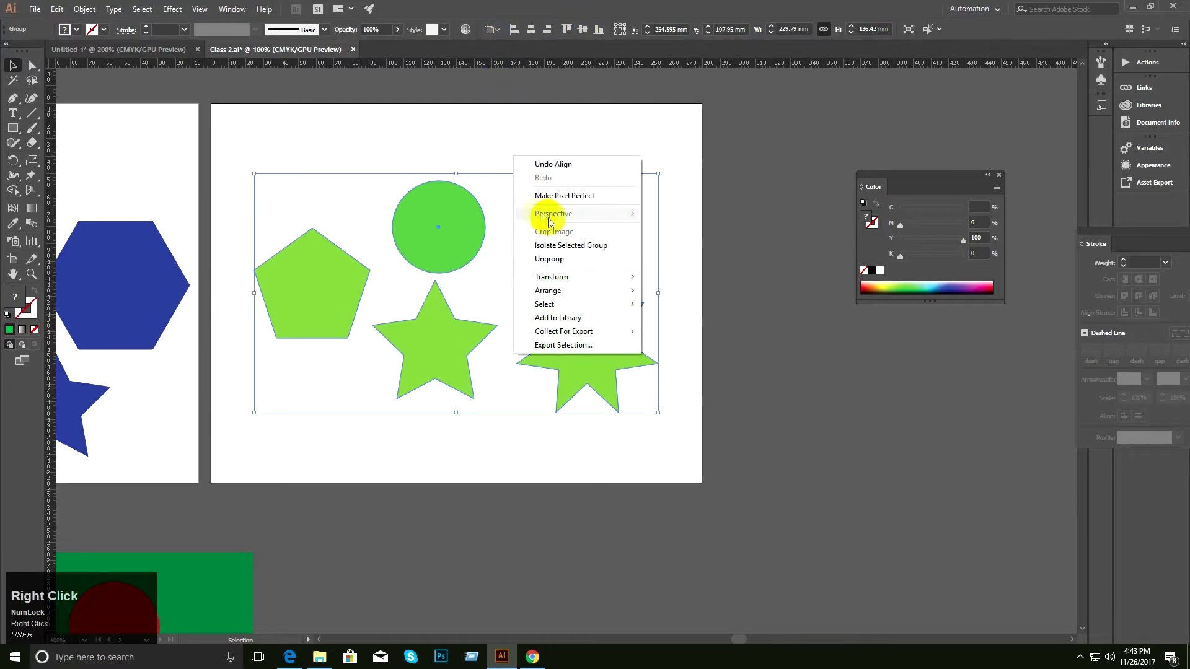
left_click(571, 260)
Try centring the five ungrouped shapes horizontally and vertically on the artboard, and undo both alignments.
left_click_drag(251, 158, 624, 414)
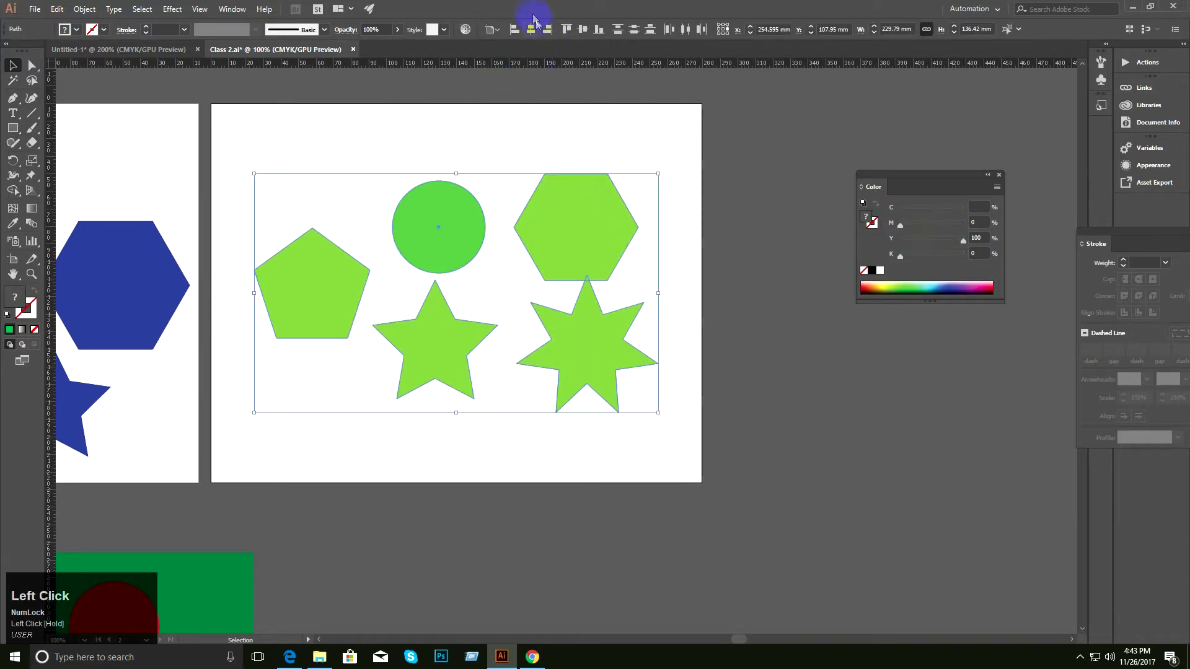
left_click(531, 30)
left_click(582, 30)
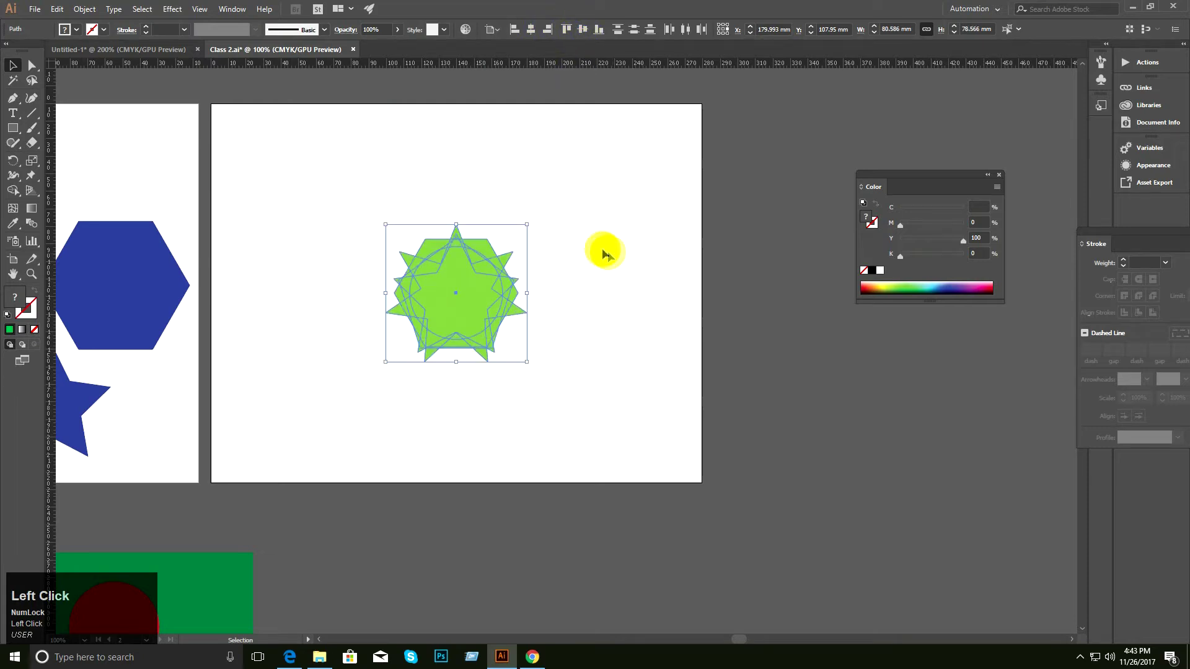
key("ctrl+z")
key("ctrl+z")
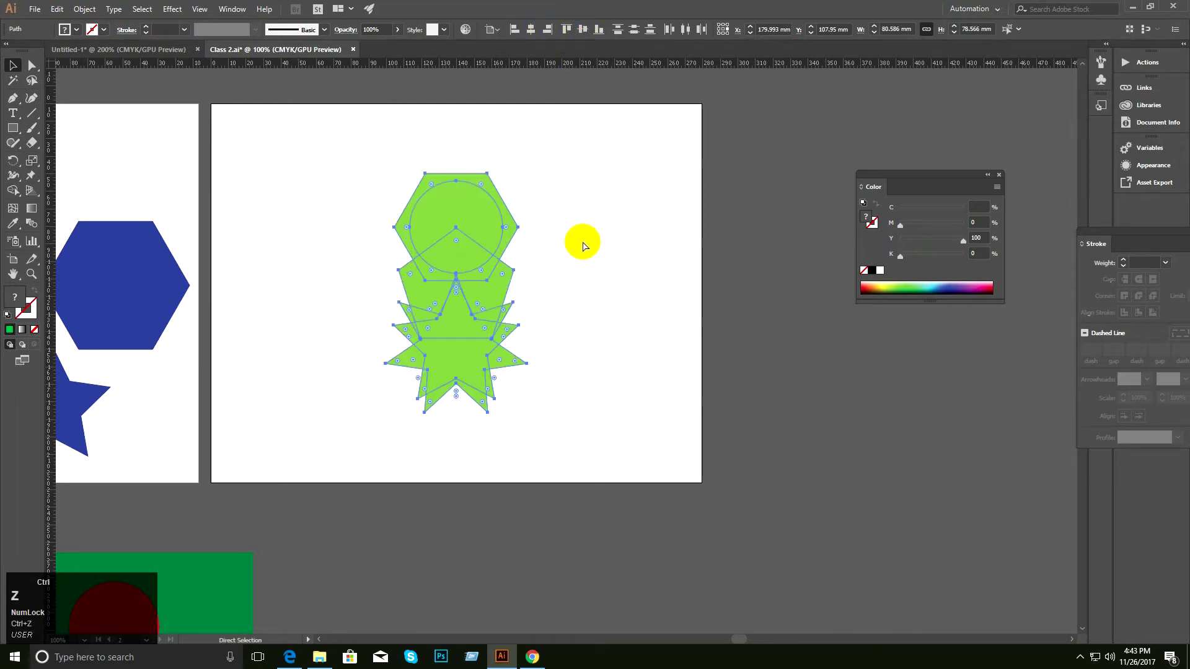
key("ctrl")
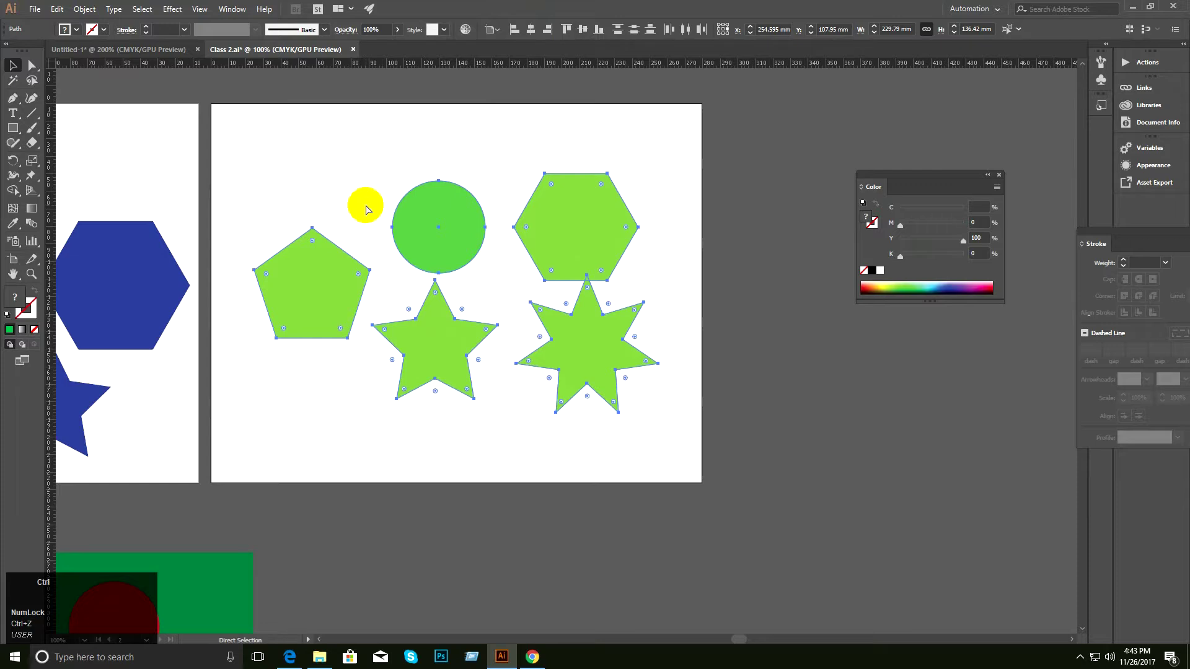
Regroup the five shapes, move the group partly off the artboard's lower edge, and centre it on the artboard both ways.
key("ctrl+g")
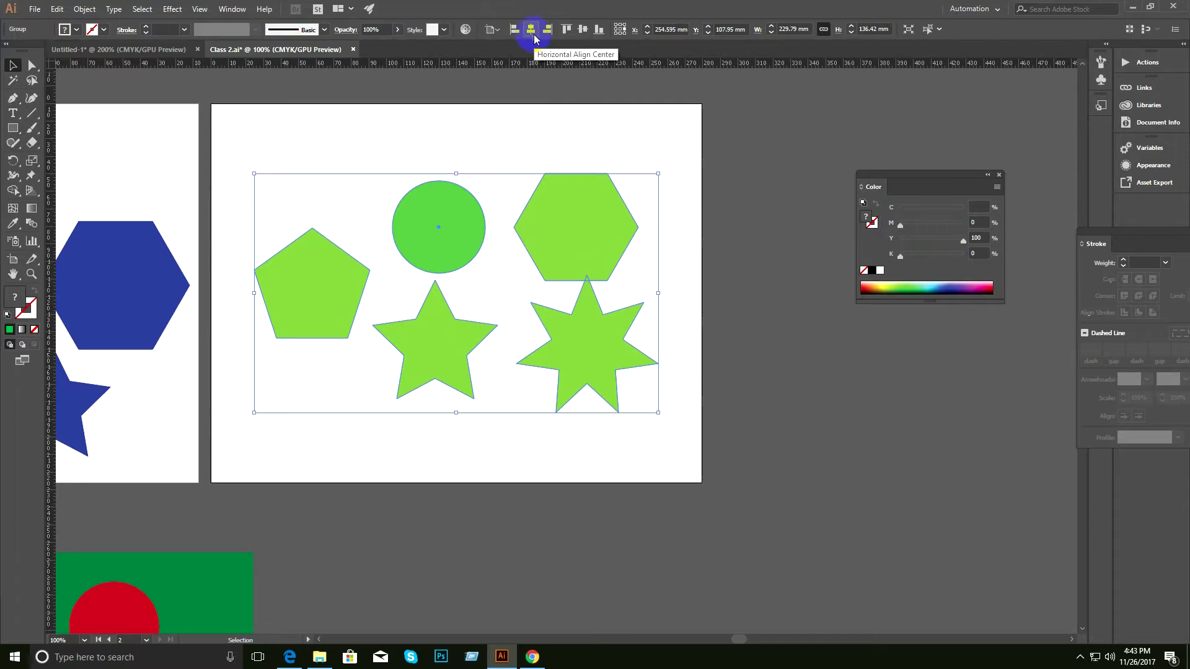
left_click(532, 31)
left_click(475, 219)
left_click_drag(475, 219, 579, 413)
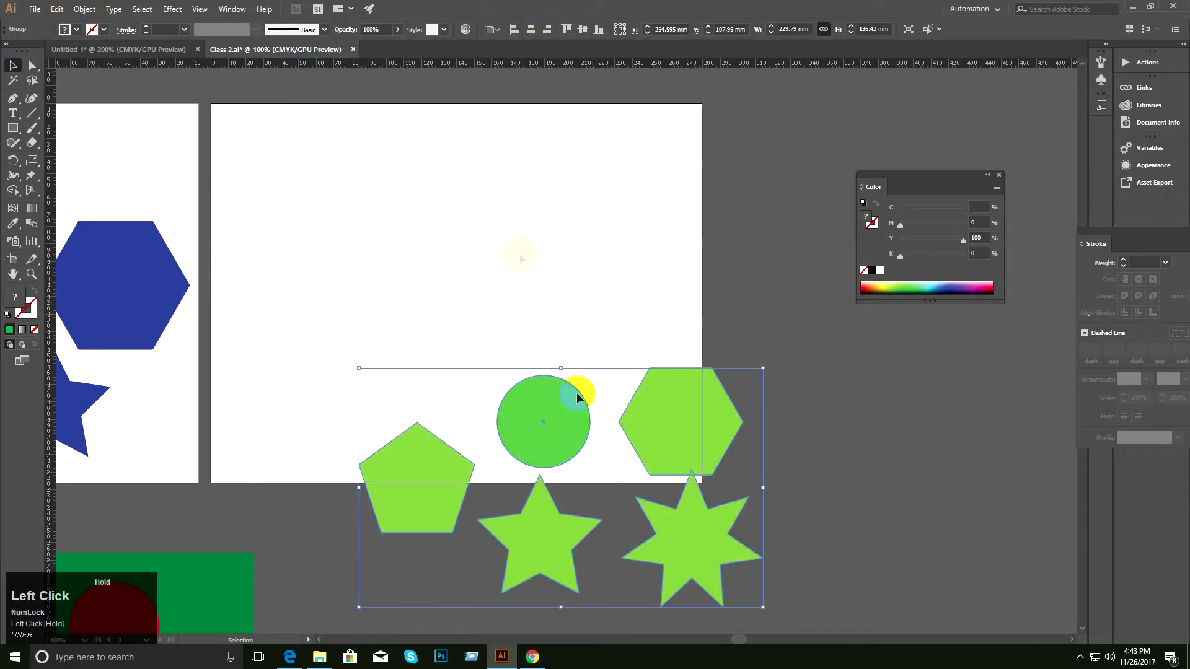
left_click(531, 33)
left_click(581, 31)
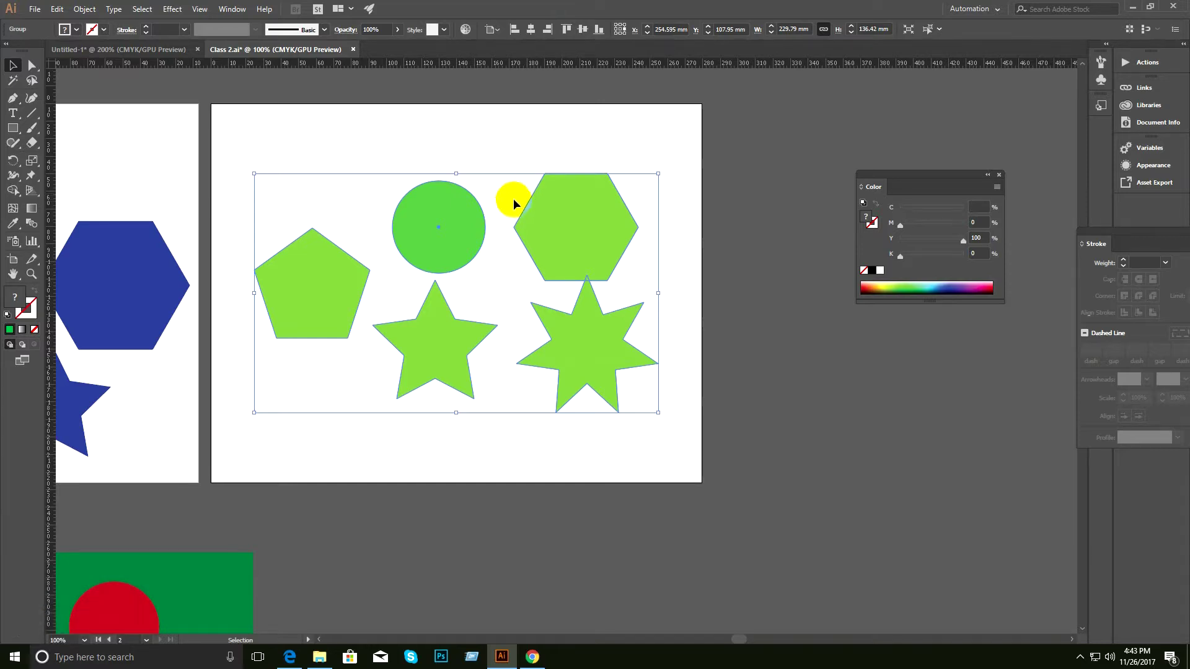
Undo the centring, the move and the grouping of the five shapes.
left_click(395, 128)
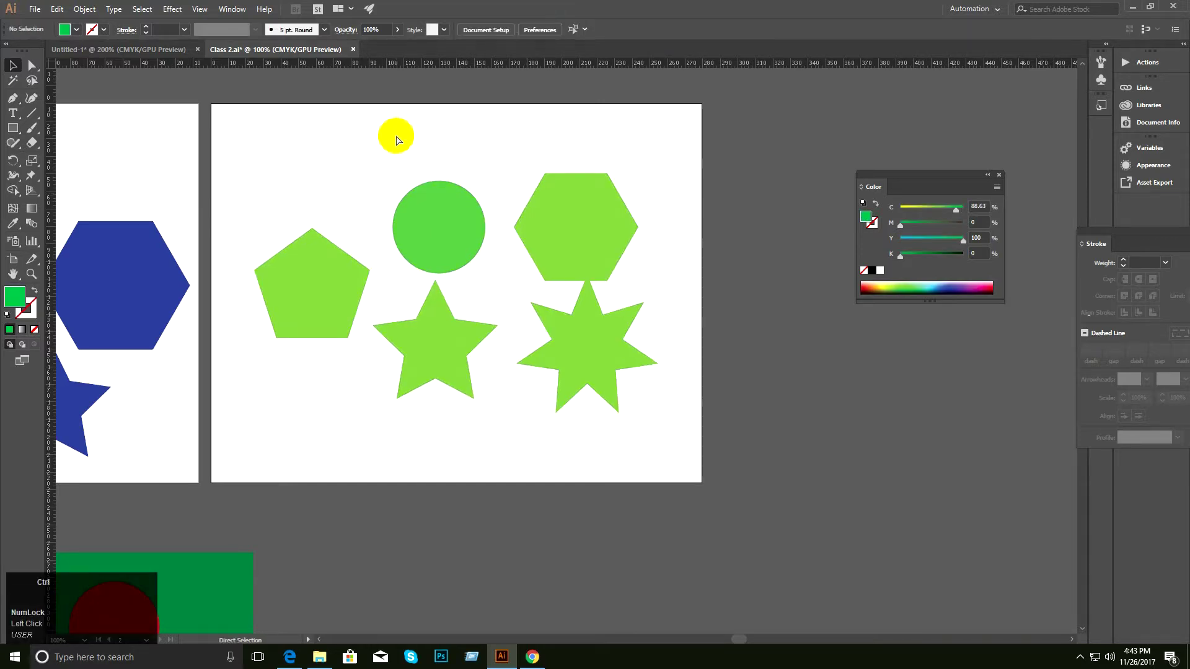
key("ctrl+z")
key("ctrl+z")
key("ctrl+z")
key("ctrl+z")
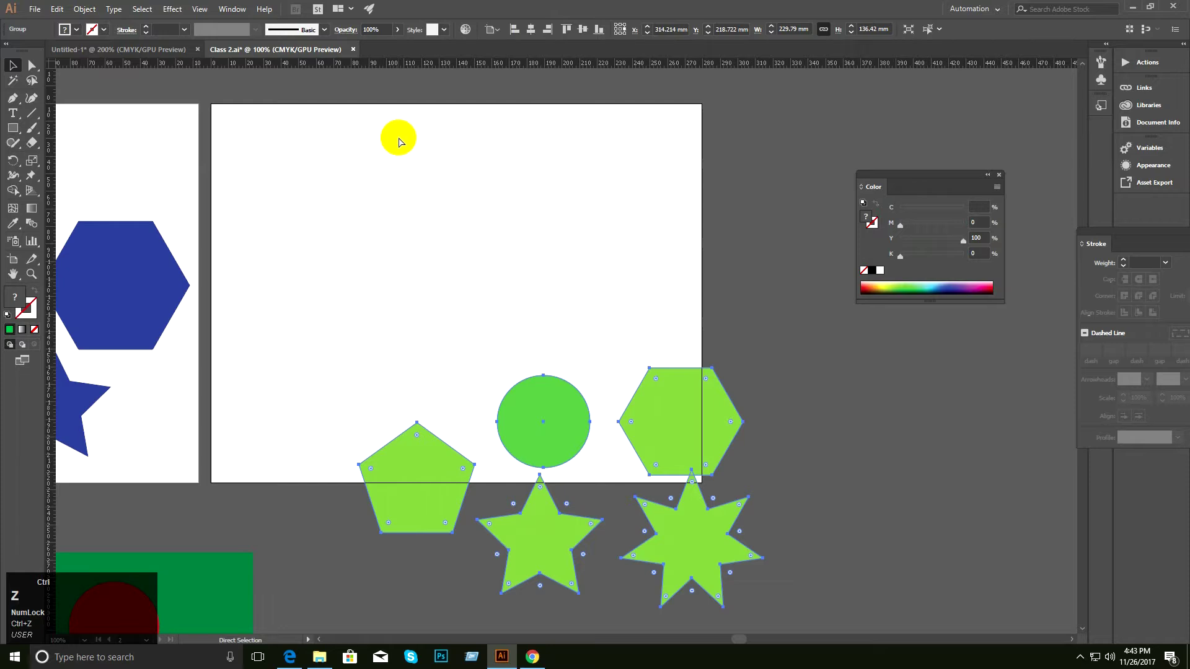
key("ctrl+z")
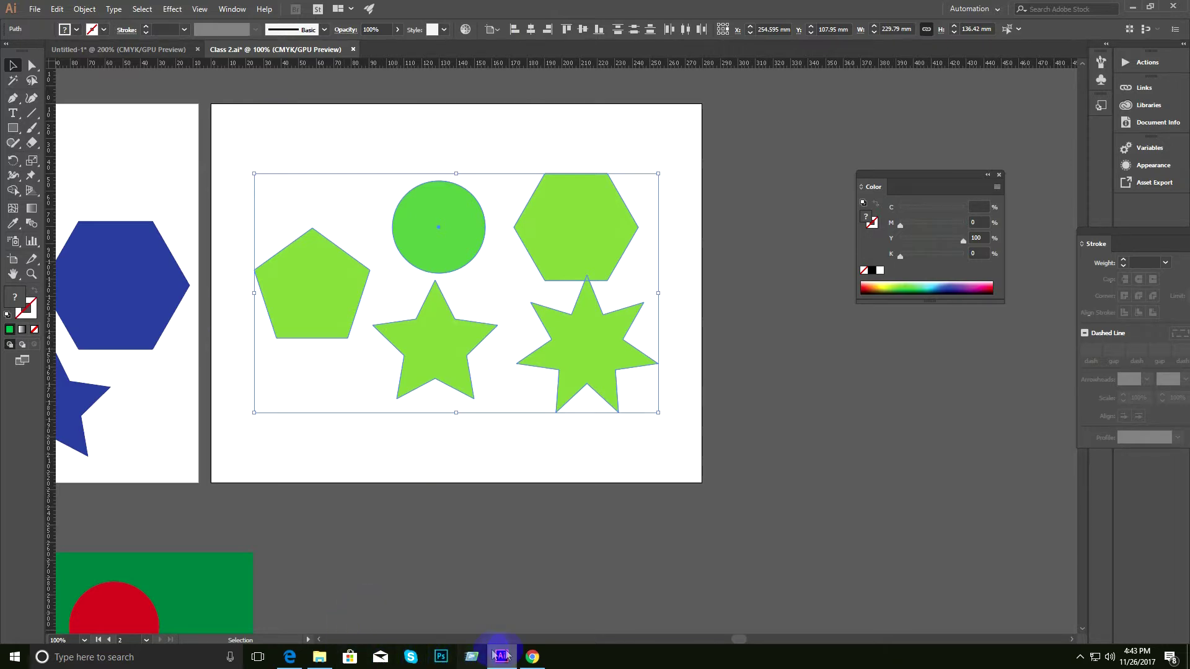
Switch to Chrome, examine the cat illustration in 92-1024x576.jpg as an example of grouped artwork, and close the browser.
left_click(532, 657)
left_click(261, 12)
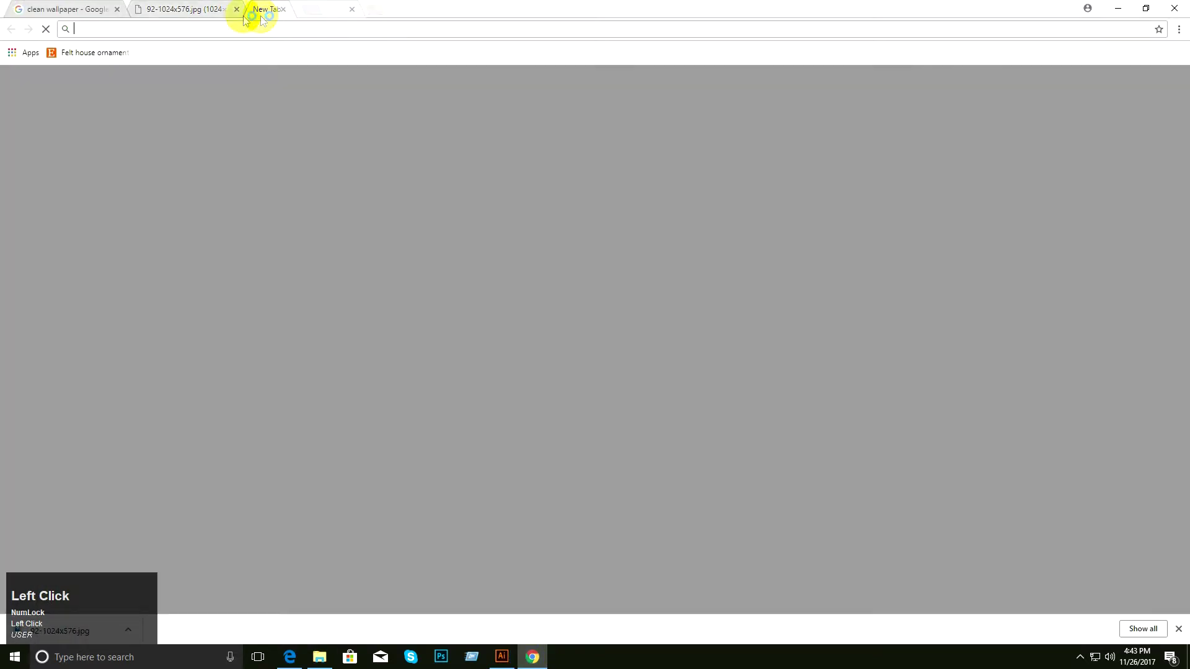
left_click(232, 9)
scroll(607, 347, "up", 1)
scroll(606, 343, "up", 5)
scroll(607, 340, "down", 4)
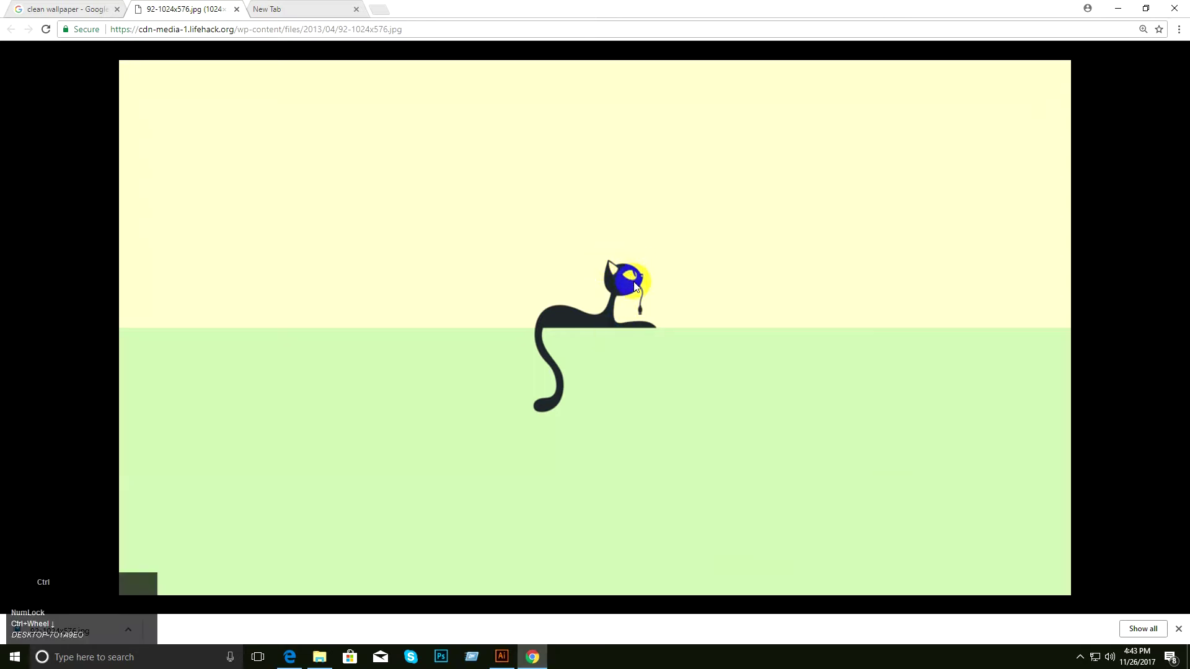
scroll(629, 275, "up", 2)
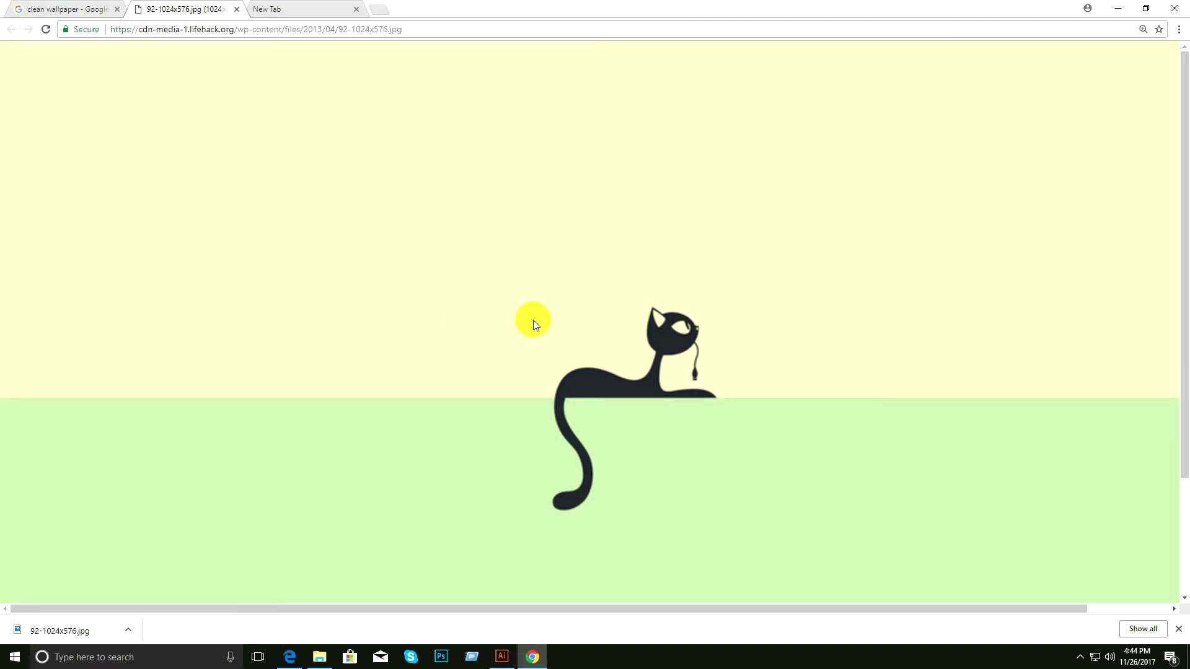
left_click(1182, 8)
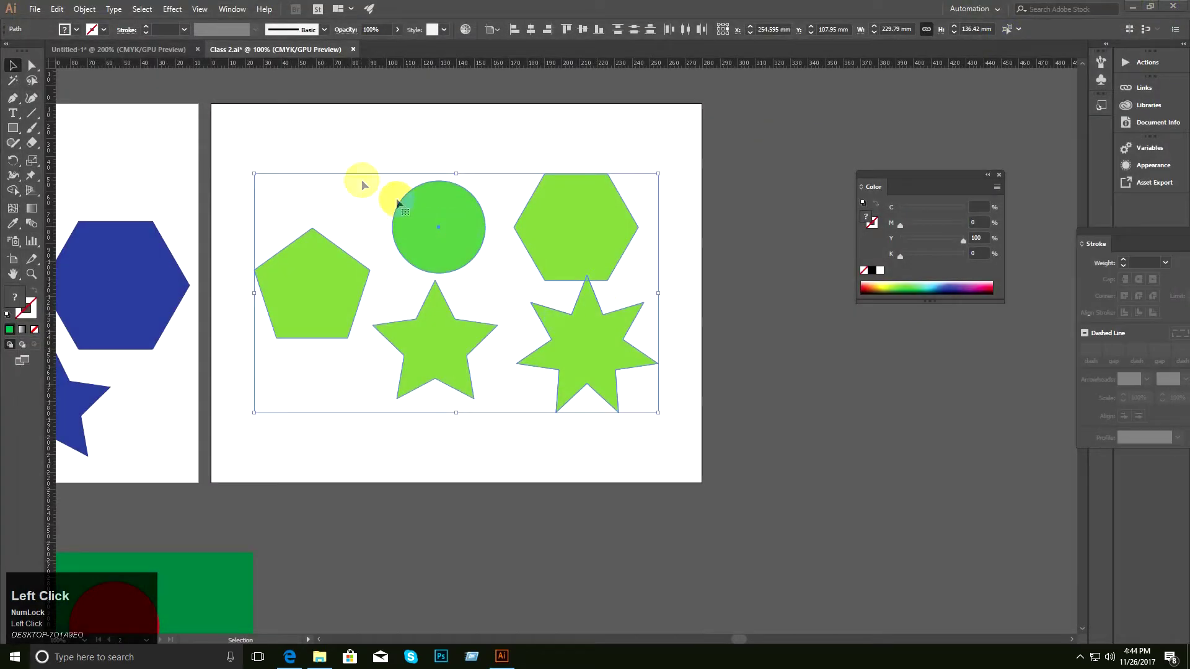
Group the five selected shapes on the second artboard and ungroup them again.
right_click(412, 233)
right_click(439, 227)
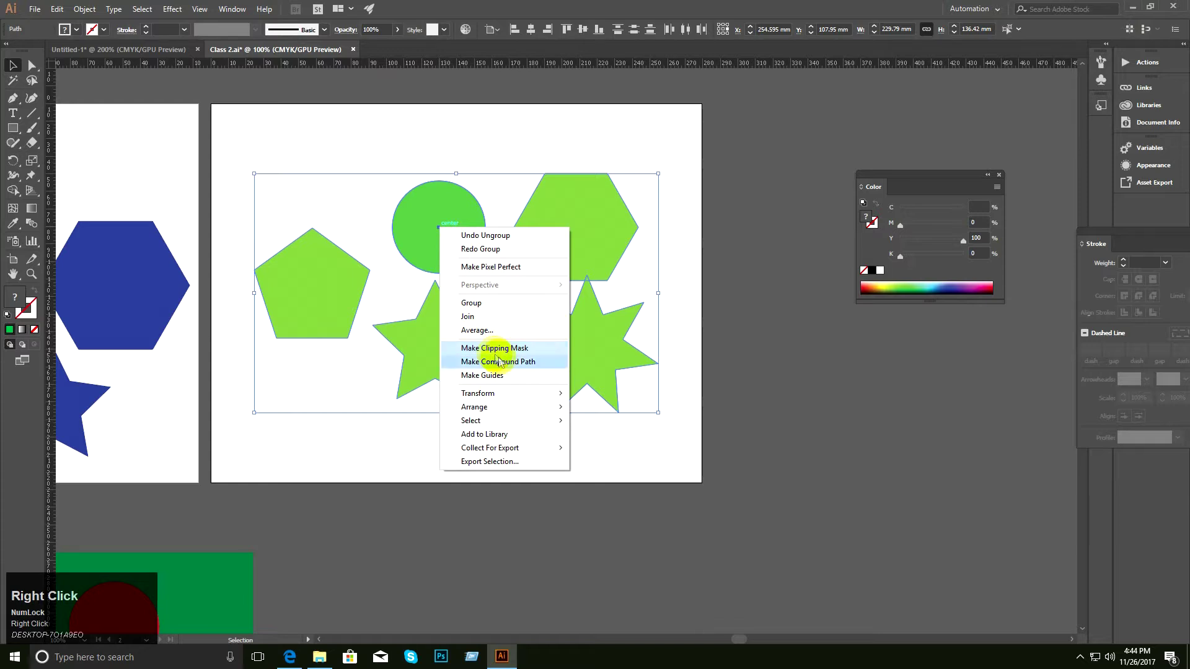
left_click(479, 302)
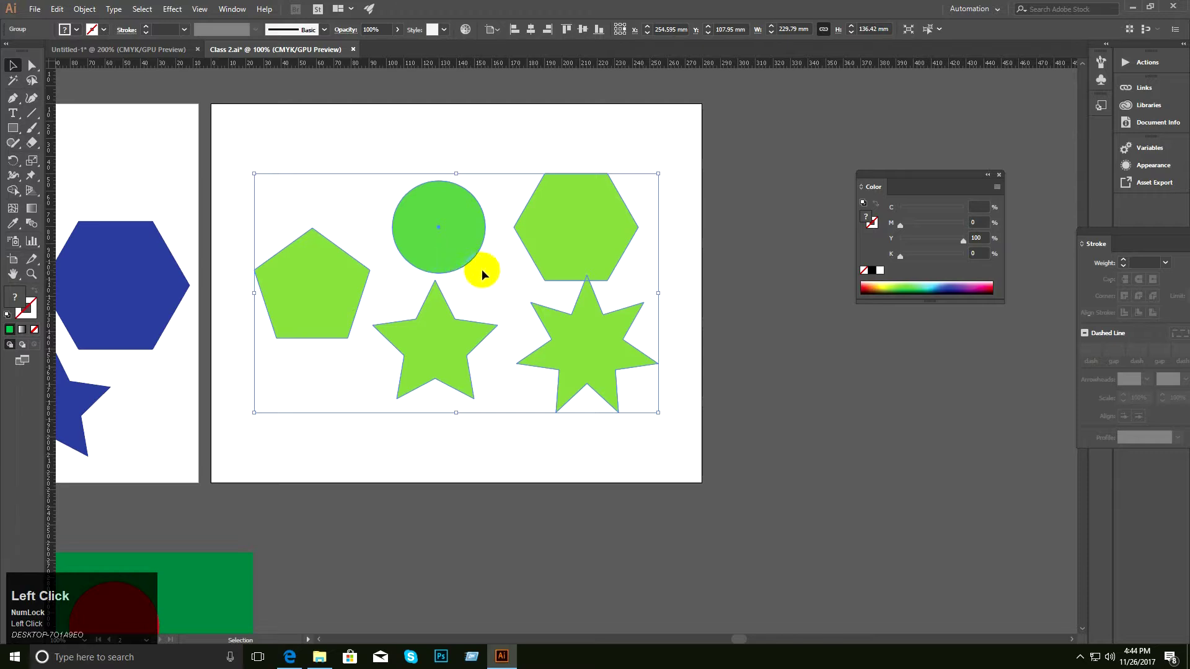
right_click(486, 242)
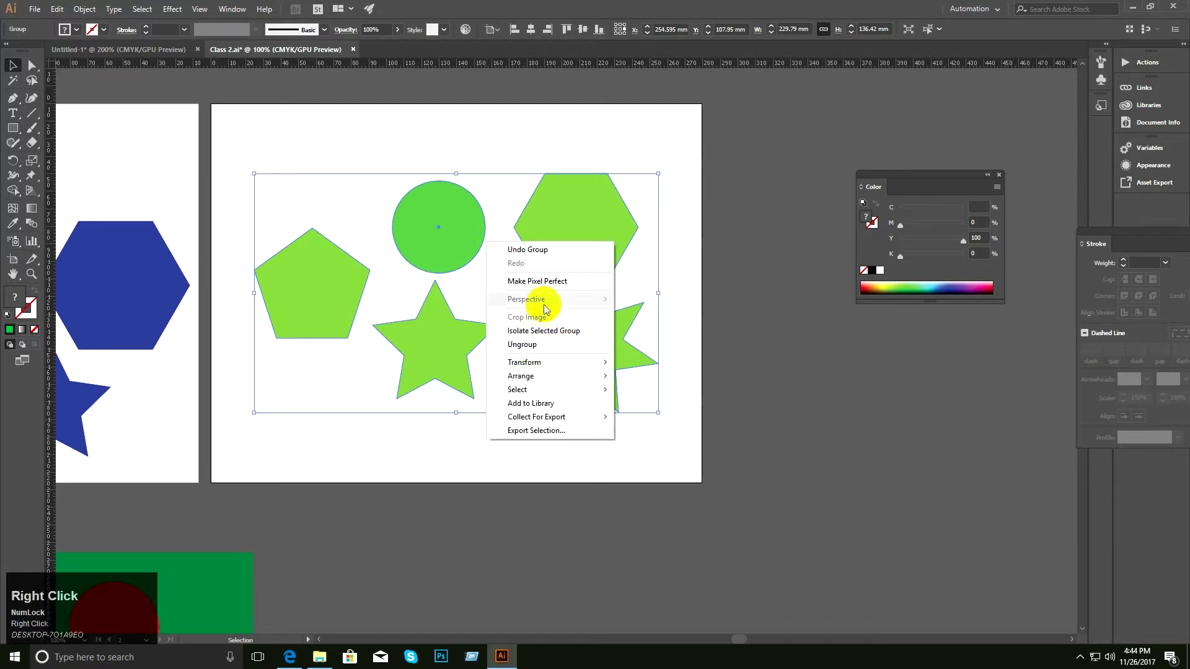
left_click(534, 346)
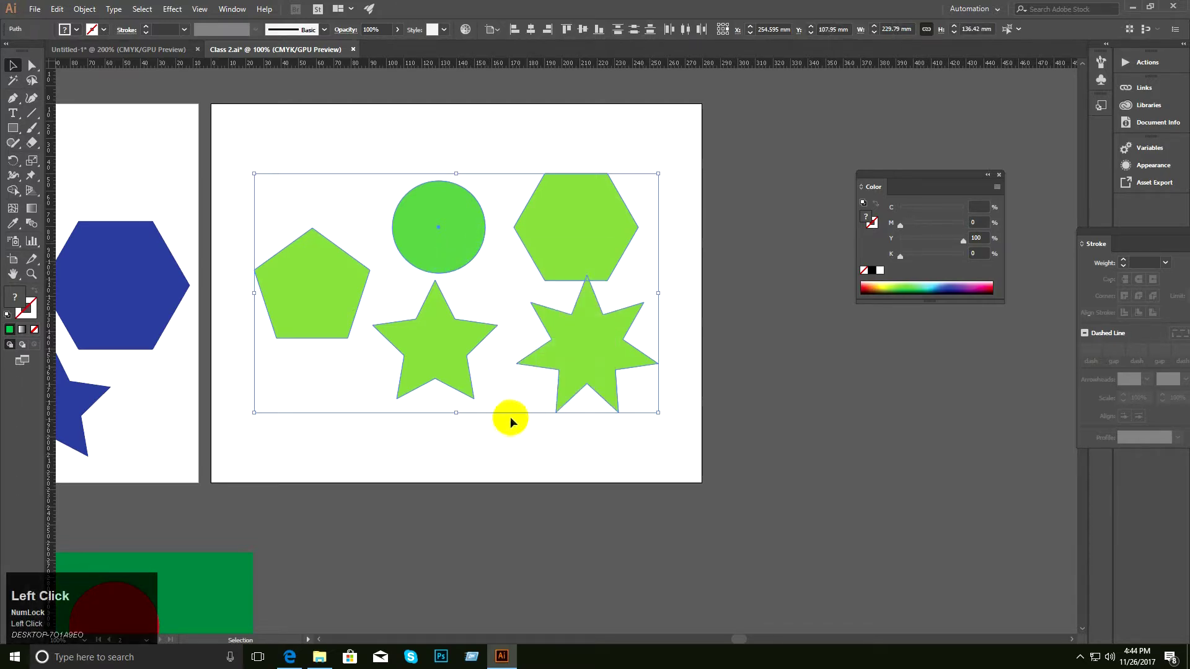
Reselect the pentagon, circle, hexagon and both stars, group them, and move the group up about 8.5 mm.
left_click(505, 437)
left_click_drag(305, 138, 624, 405)
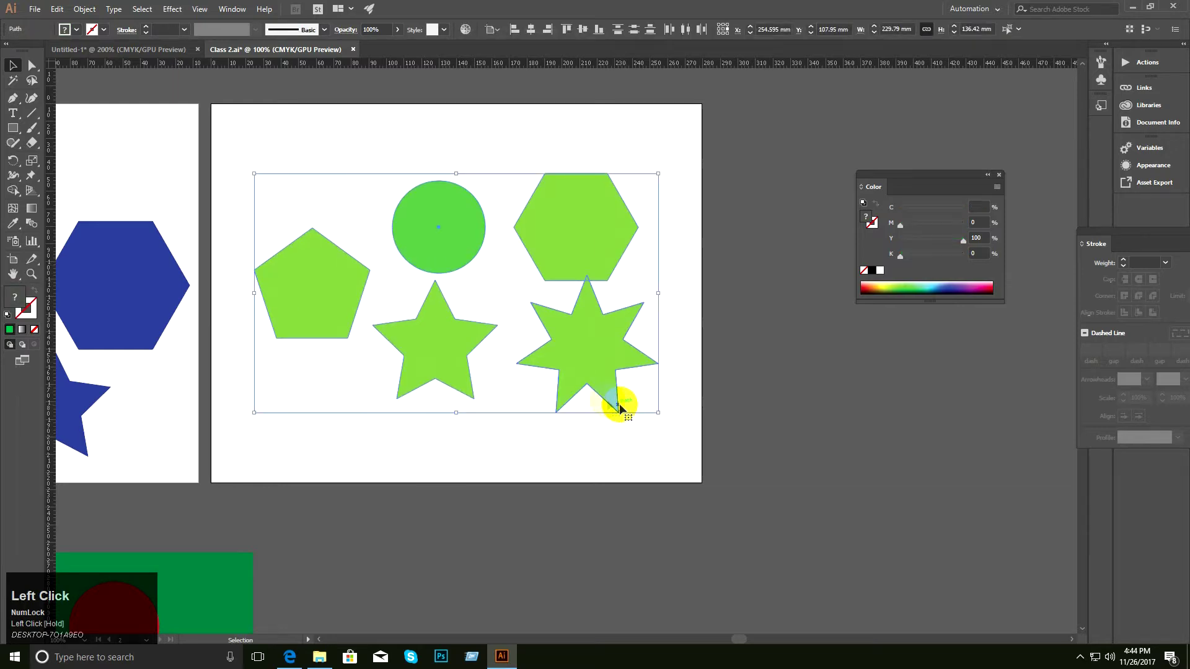
right_click(482, 290)
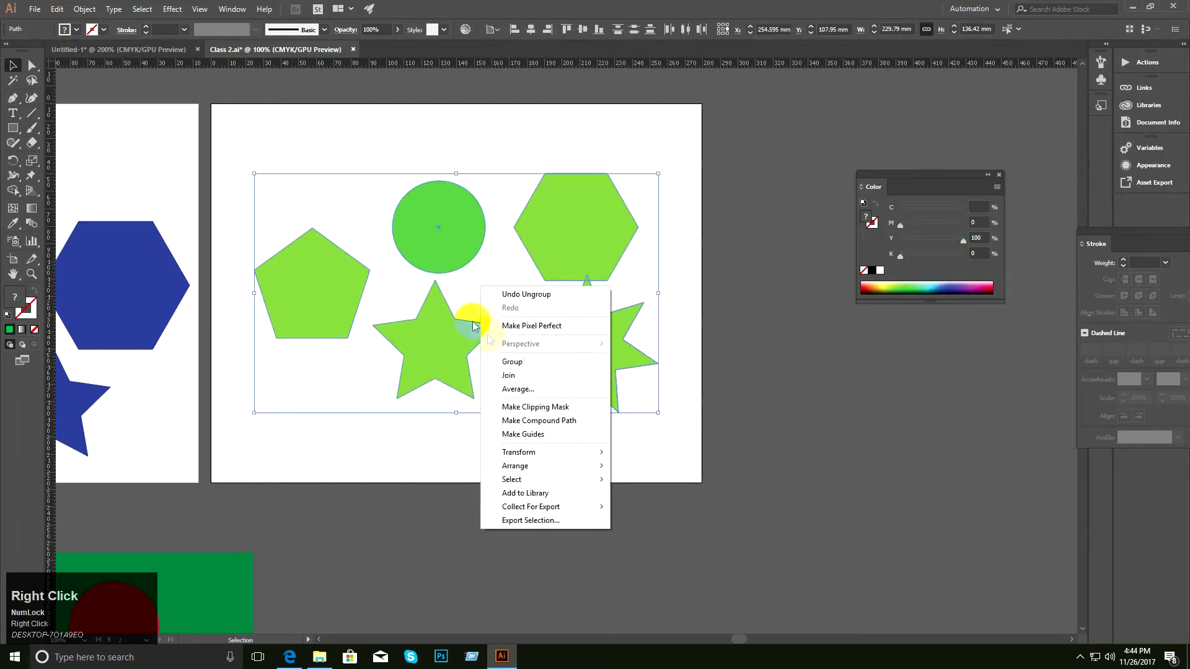
left_click(514, 362)
left_click(414, 414)
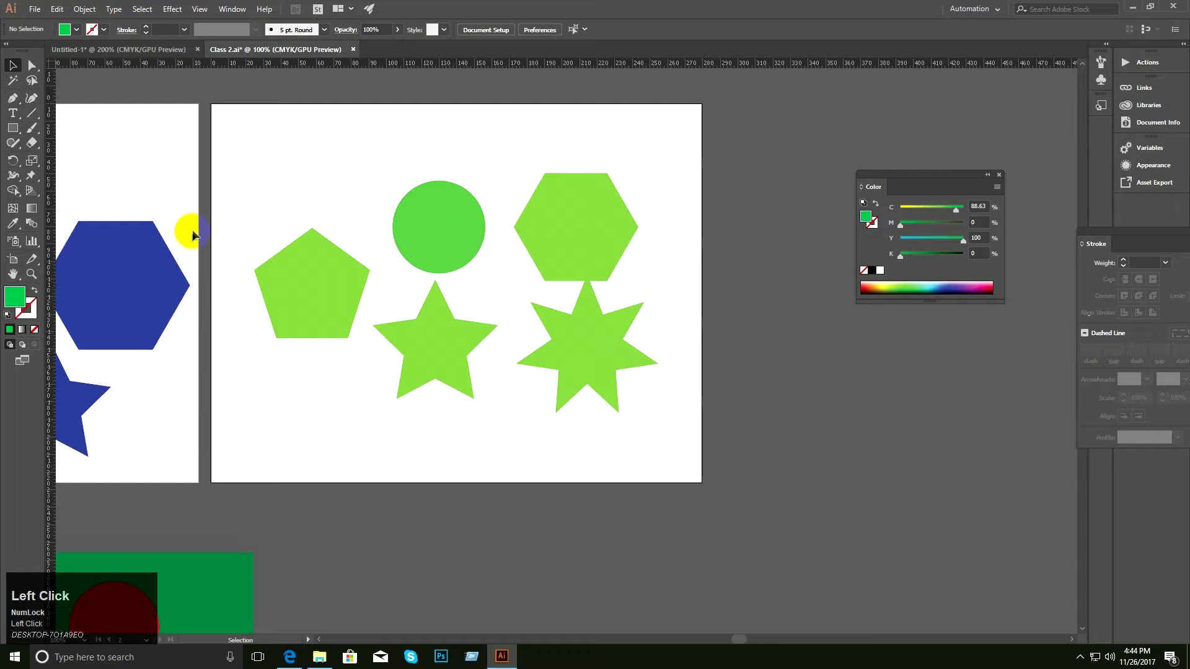
left_click_drag(308, 286, 326, 269)
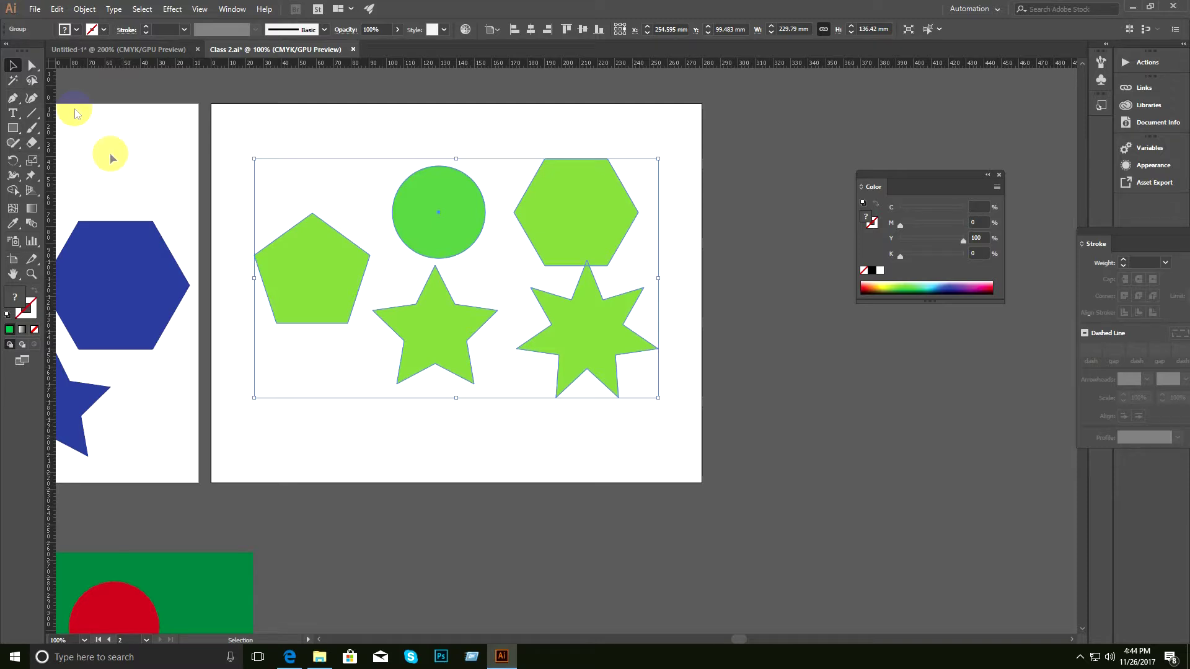
Select the entire group with the Selection tool by picking its pentagon, deselect it, and reselect it by picking the five-pointed star.
left_click(32, 66)
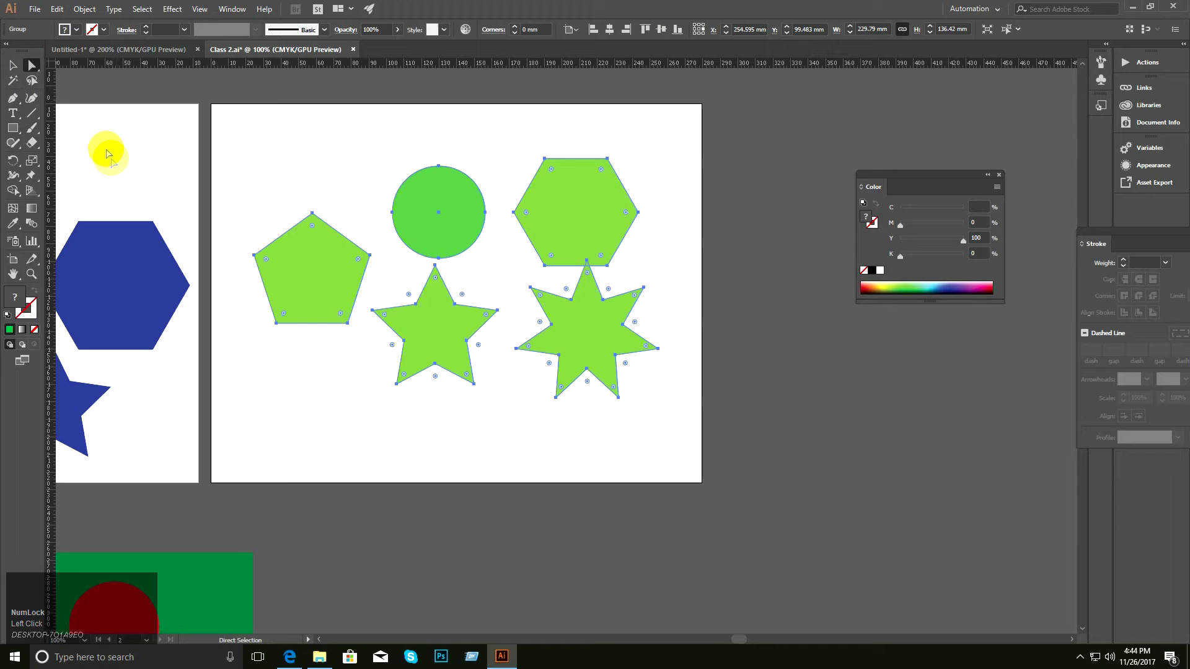
left_click(259, 155)
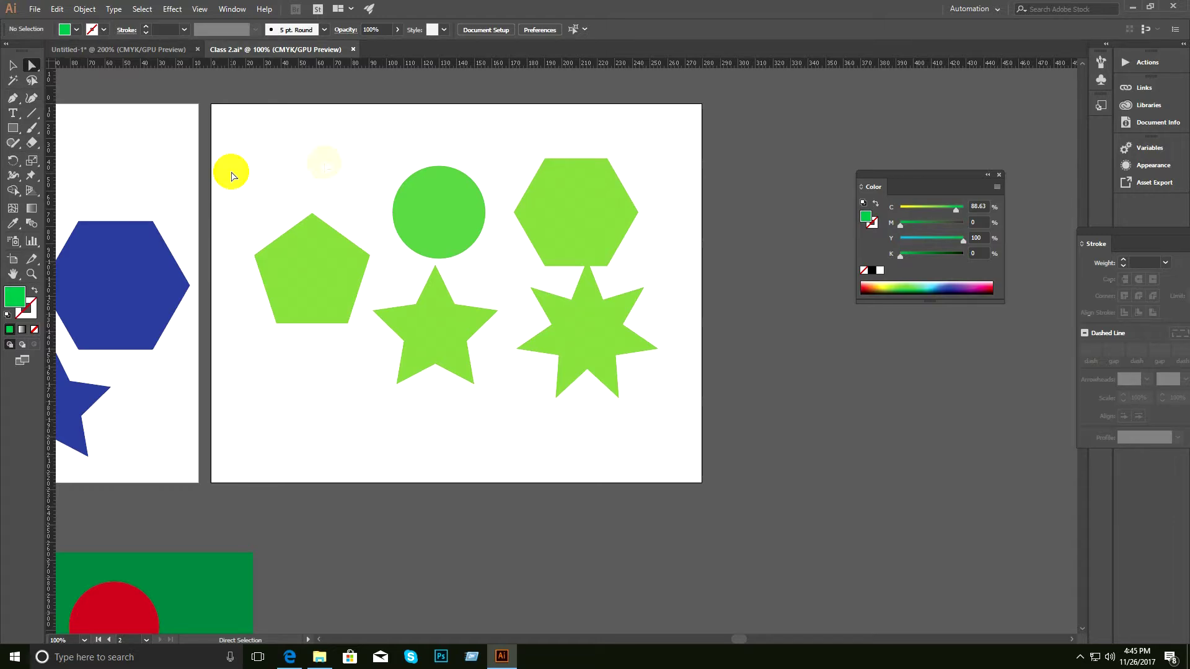
left_click(13, 65)
left_click(335, 266)
left_click(331, 279)
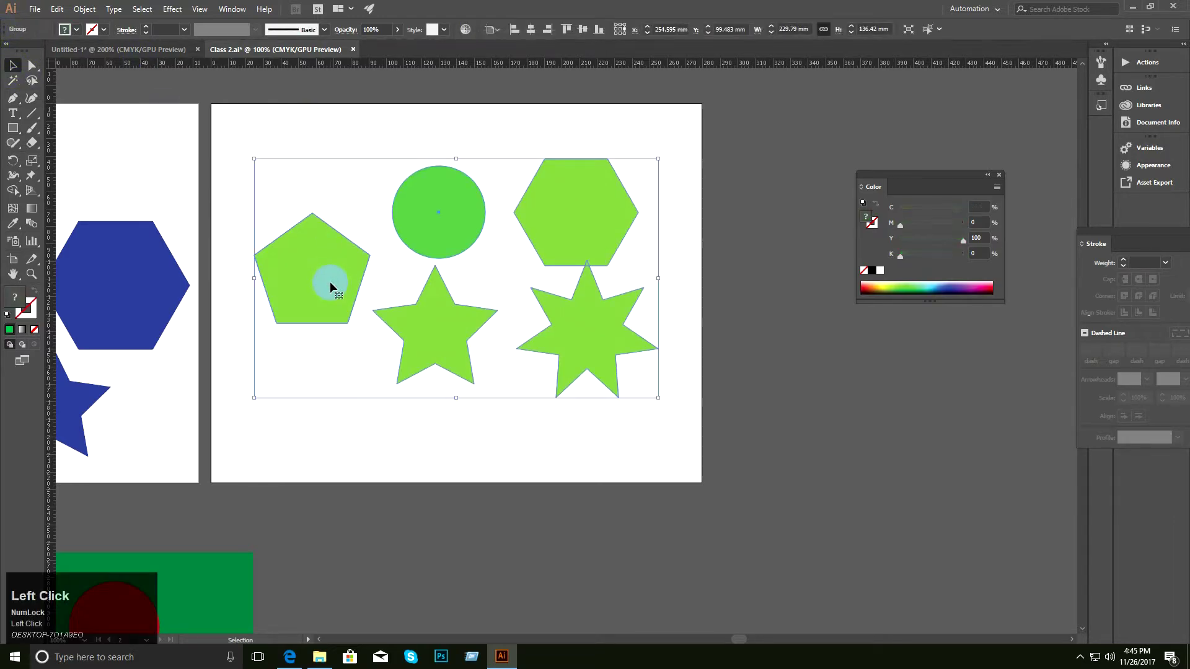
left_click(450, 428)
left_click(450, 312)
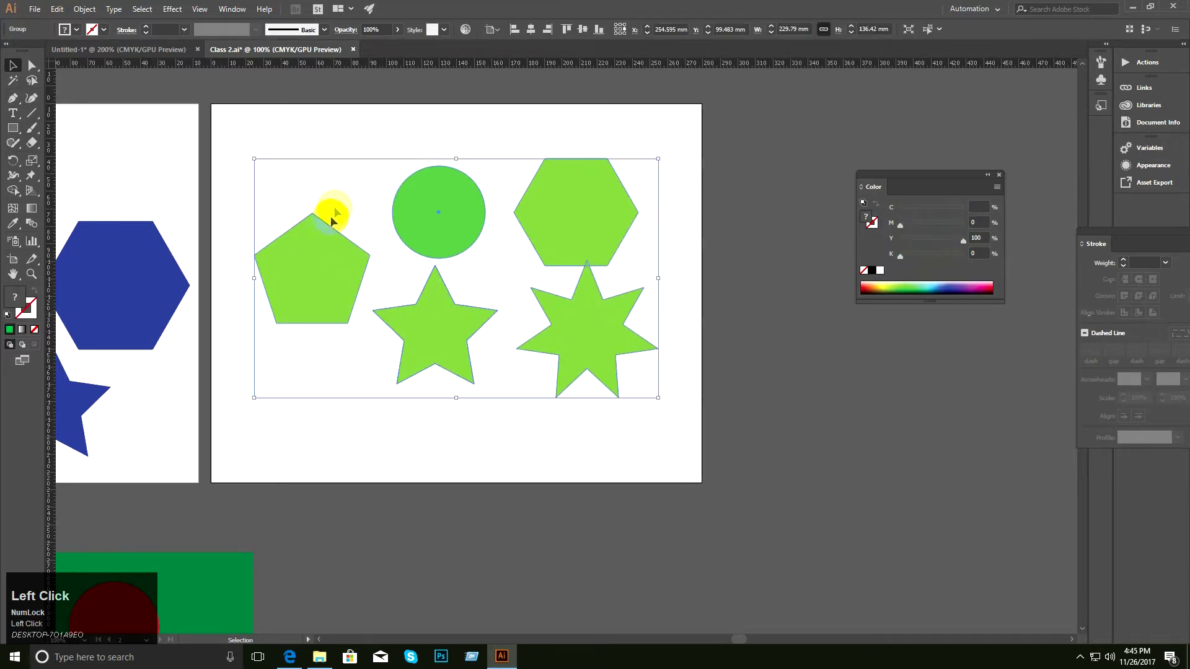
Pick only the pentagon inside the group with the Direct Selection tool and fill it red-orange (C 0, M 78.43, Y 87.06, K 0).
left_click(31, 65)
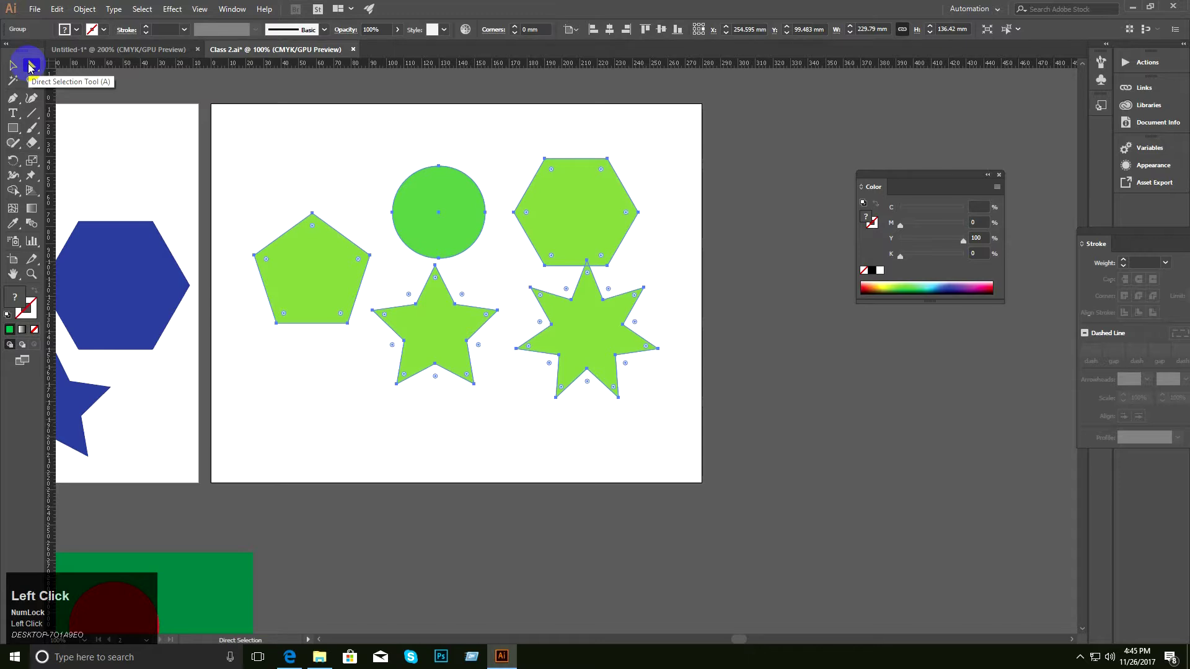
left_click(266, 166)
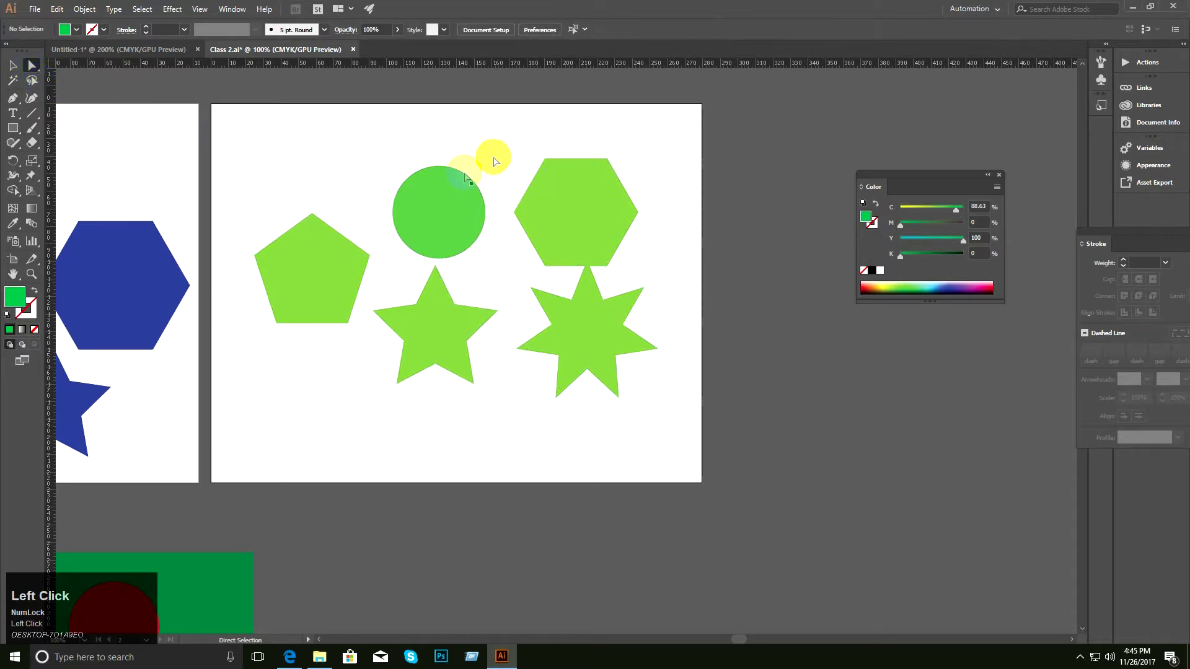
left_click(324, 251)
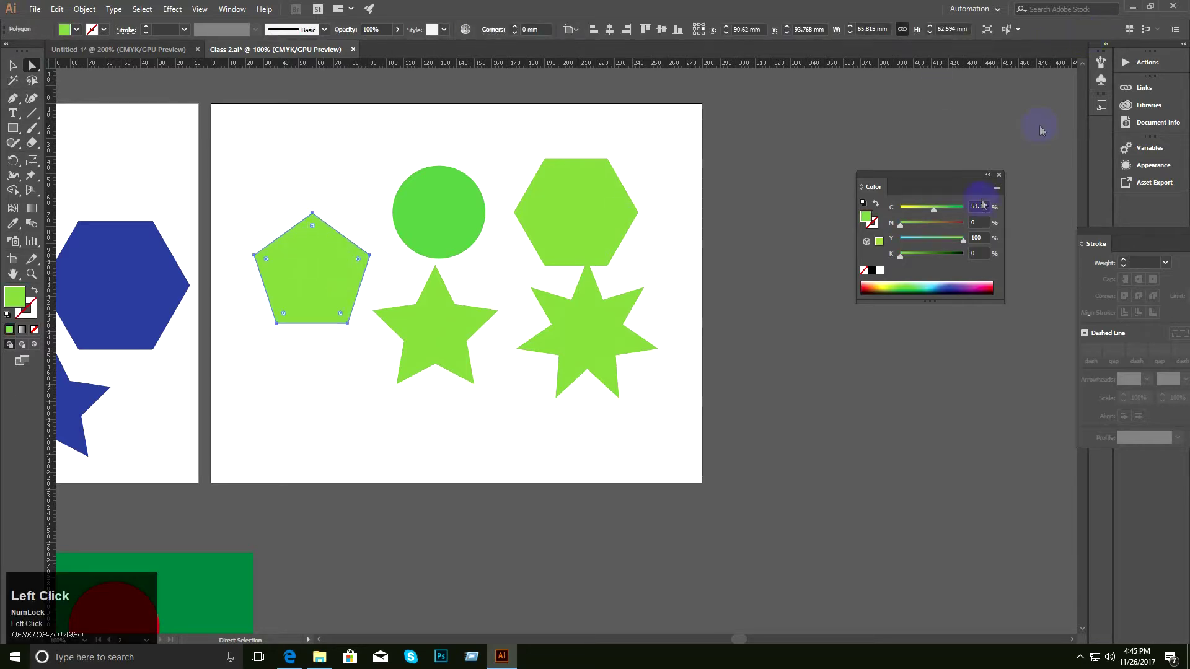
left_click(865, 288)
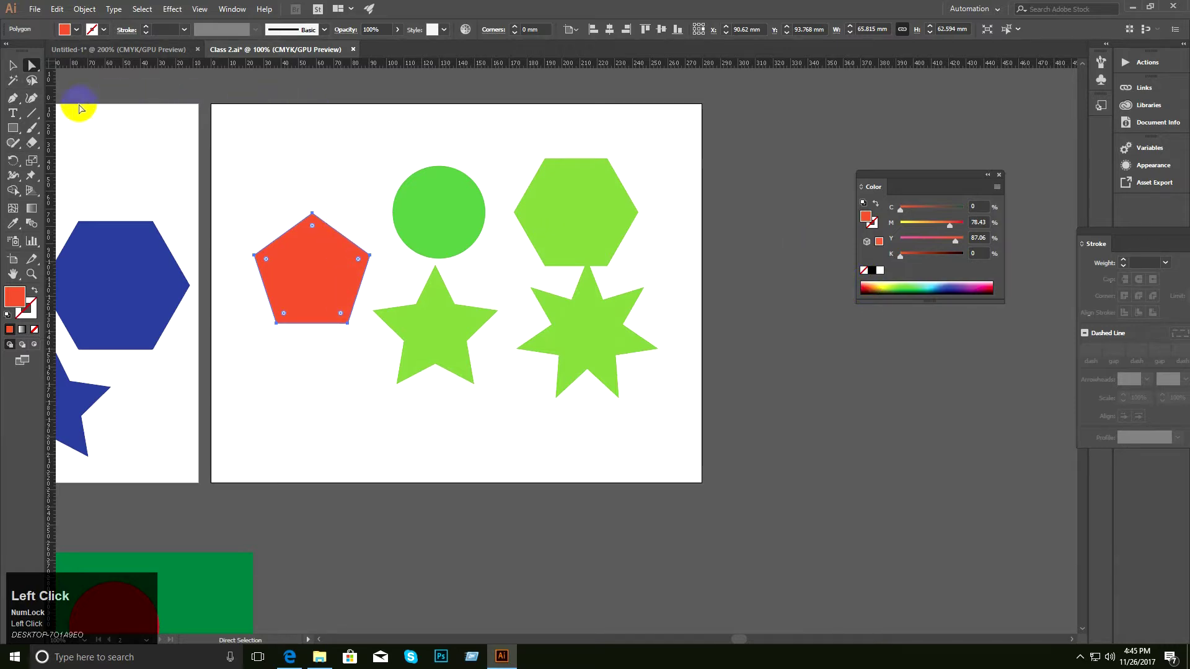
Return to the Selection tool and select the entire group by picking its circle, deselect it, and reselect it by picking the pentagon.
left_click(13, 64)
left_click(235, 146)
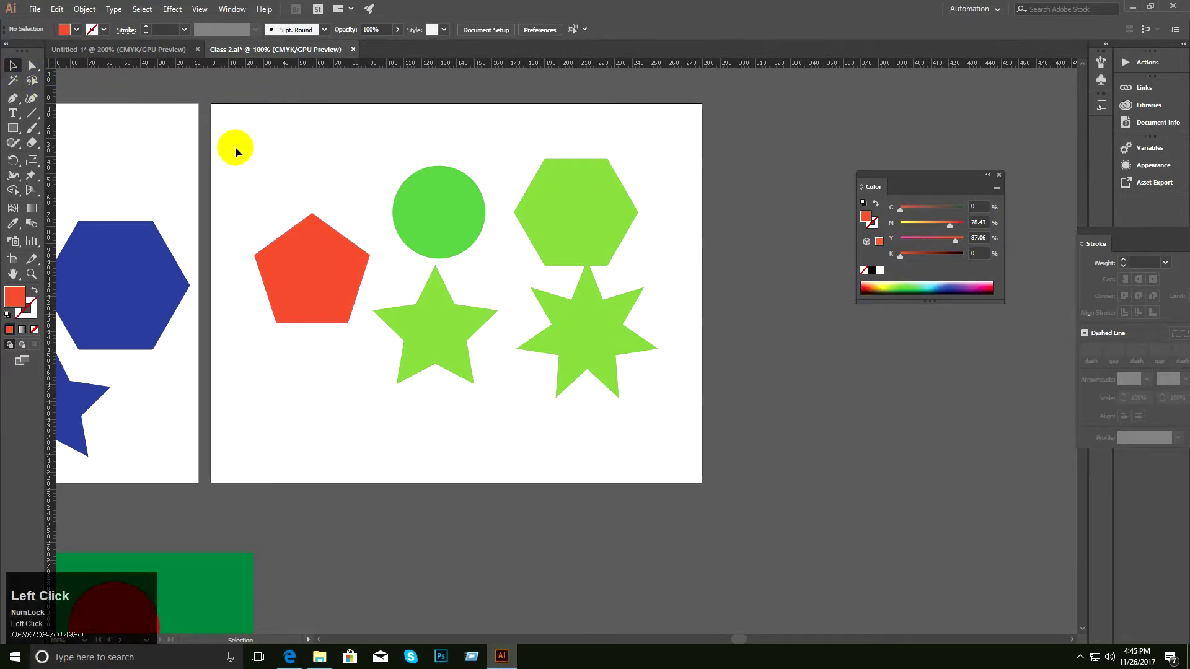
left_click(459, 192)
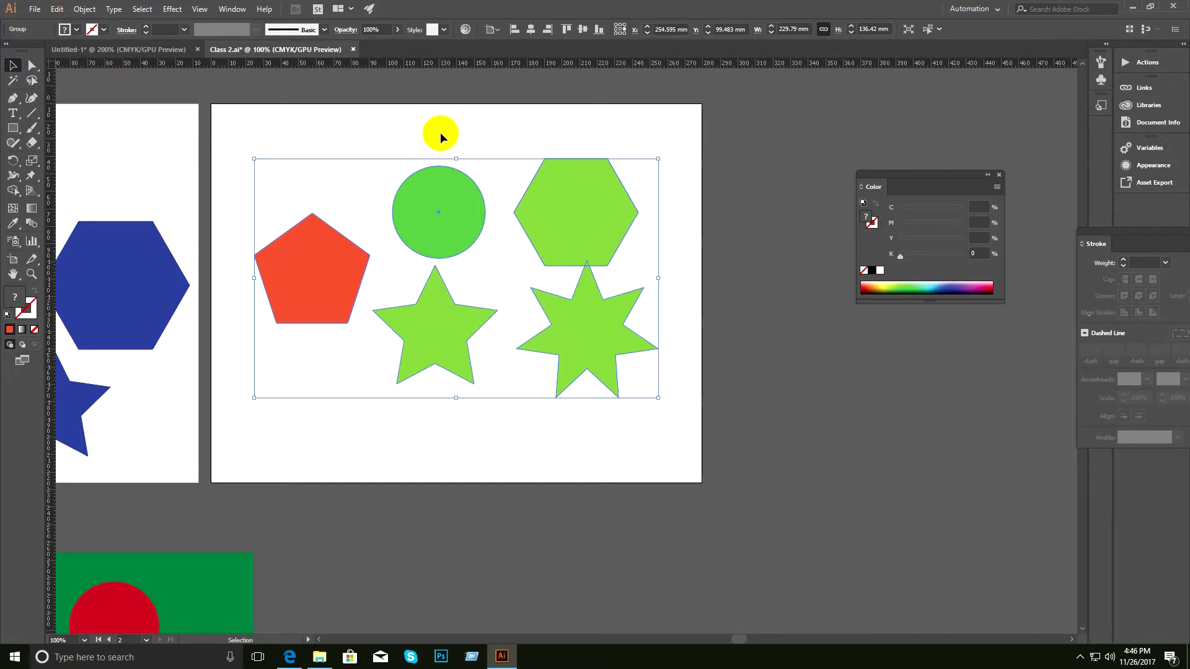
left_click(259, 130)
left_click(314, 271)
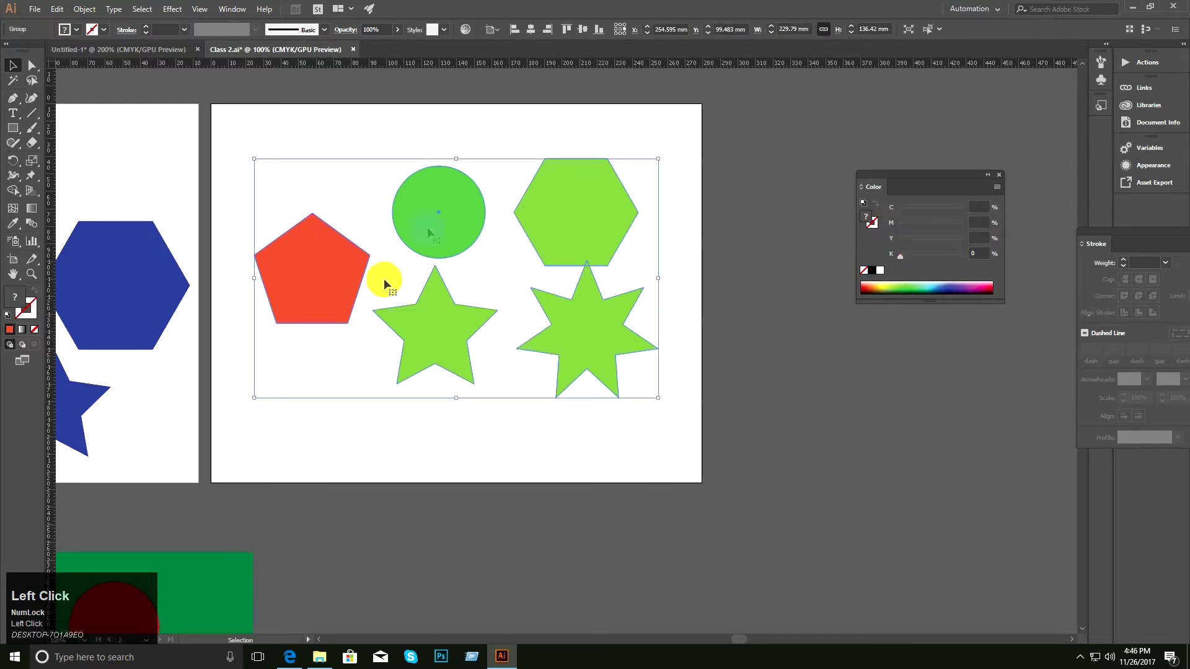
Move the whole group up past the artboard's upper edge and back down inside the artboard.
left_click_drag(323, 266, 299, 171)
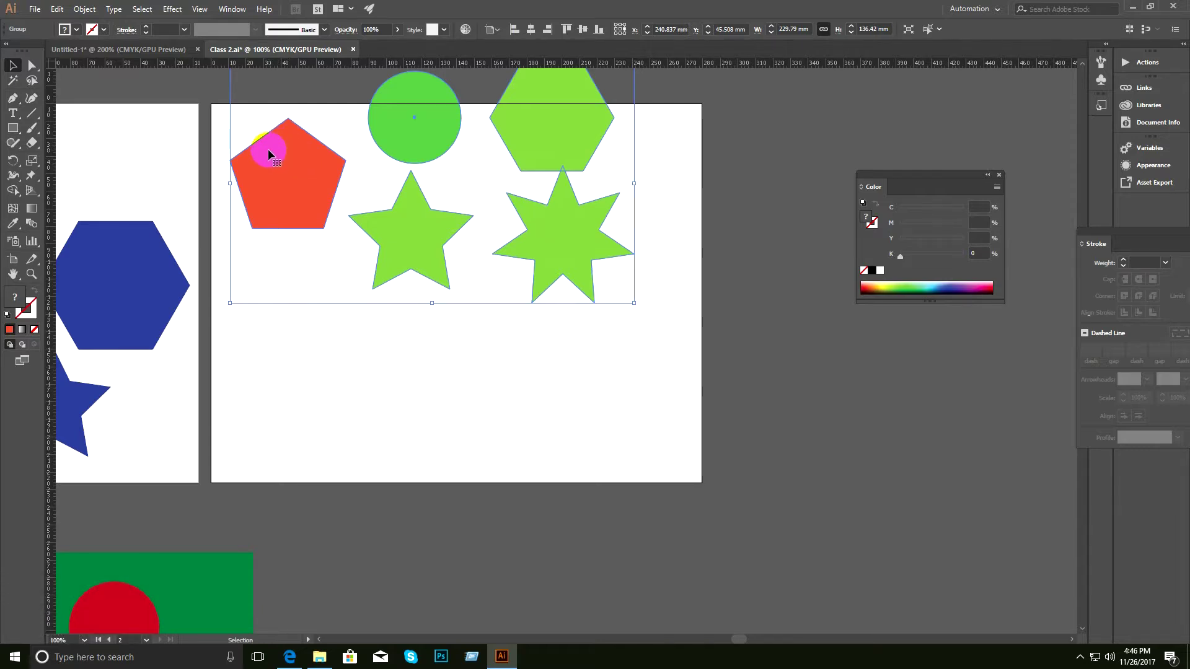
left_click_drag(287, 154, 321, 227)
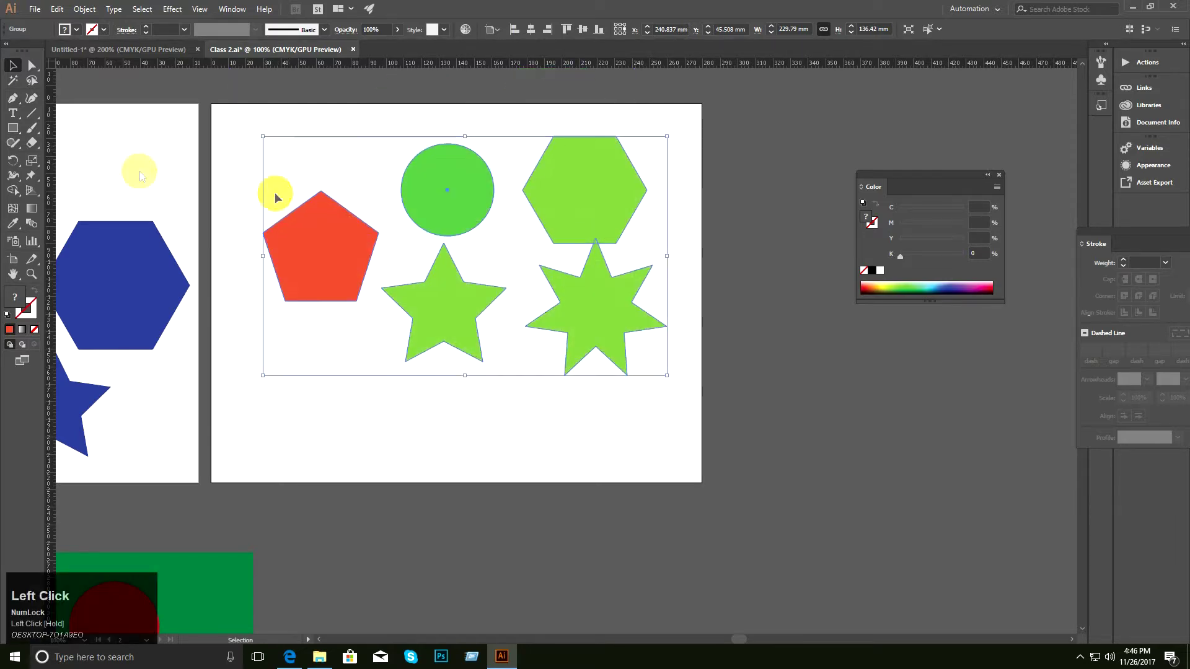
Add the text "Dit", enlarge it to about 75.72 pt, and centre it on the red-orange pentagon.
left_click(12, 114)
left_click(290, 236)
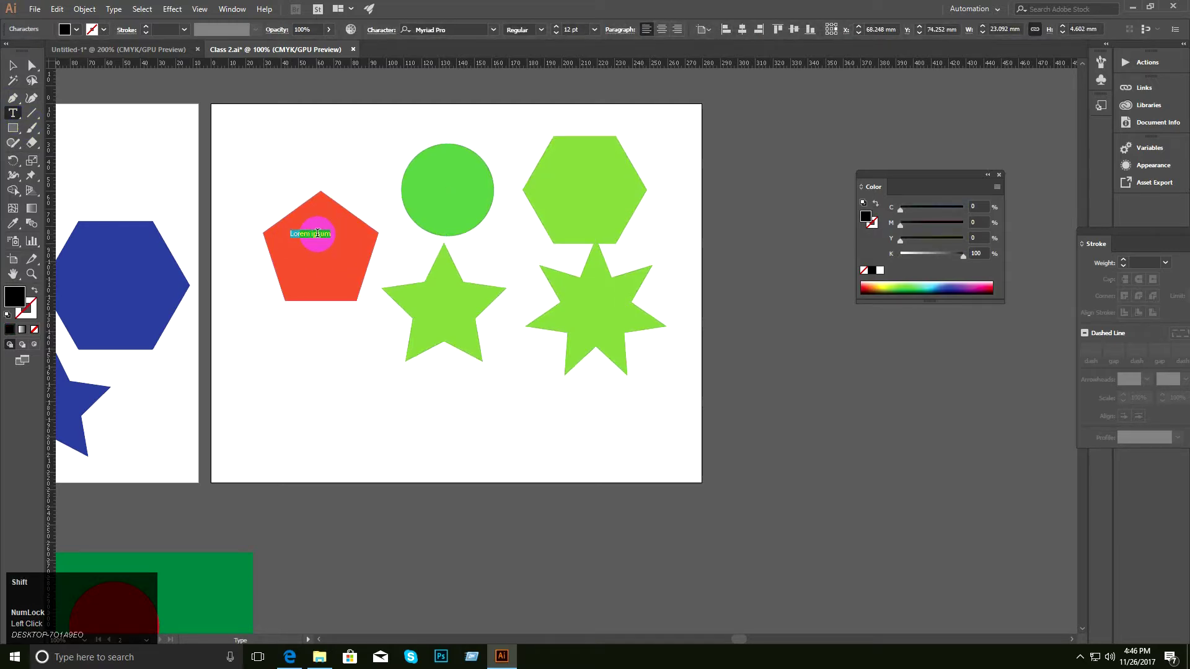
type("Dit")
left_click(12, 65)
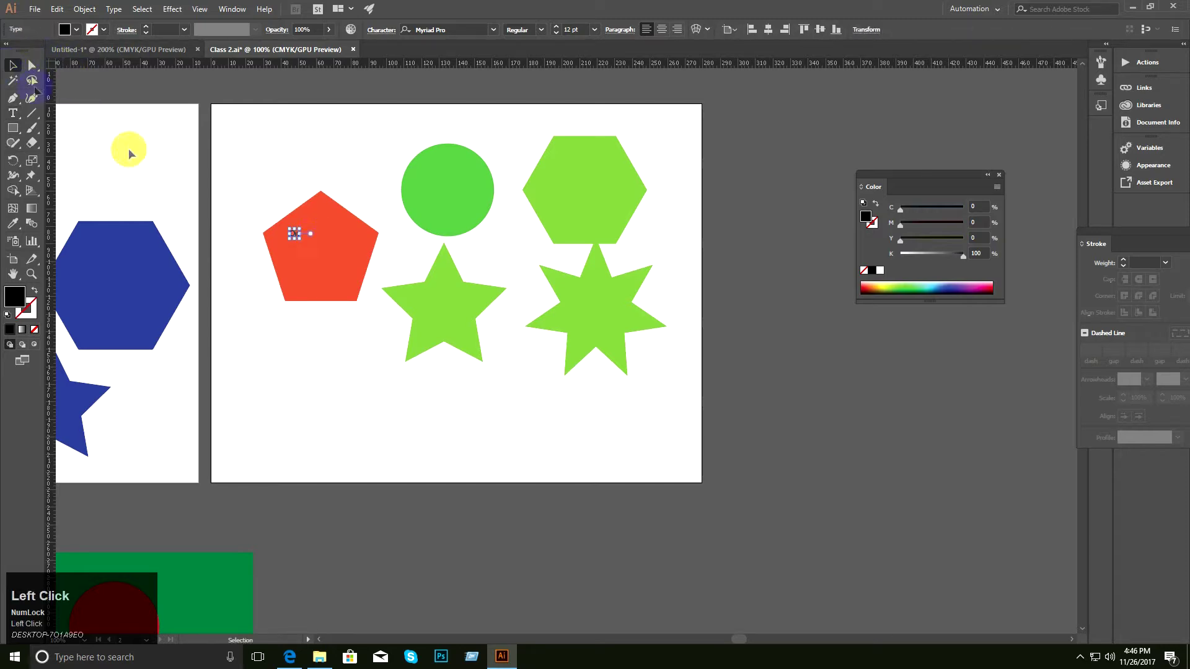
left_click_drag(298, 230, 355, 203)
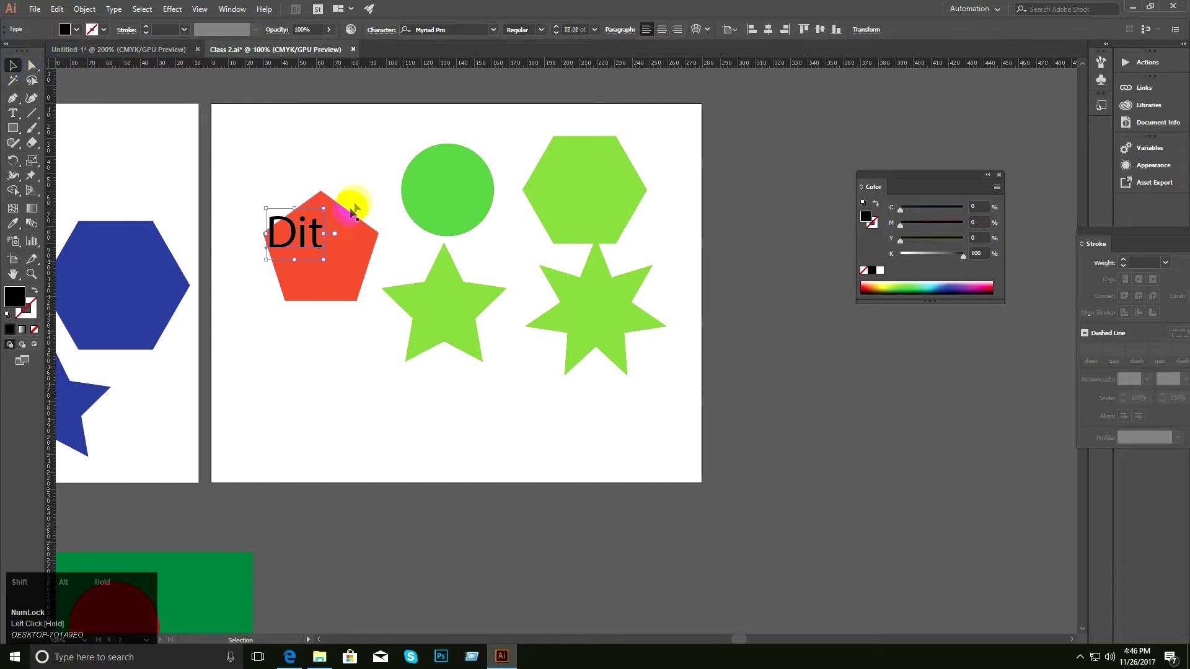
left_click_drag(314, 242, 338, 260)
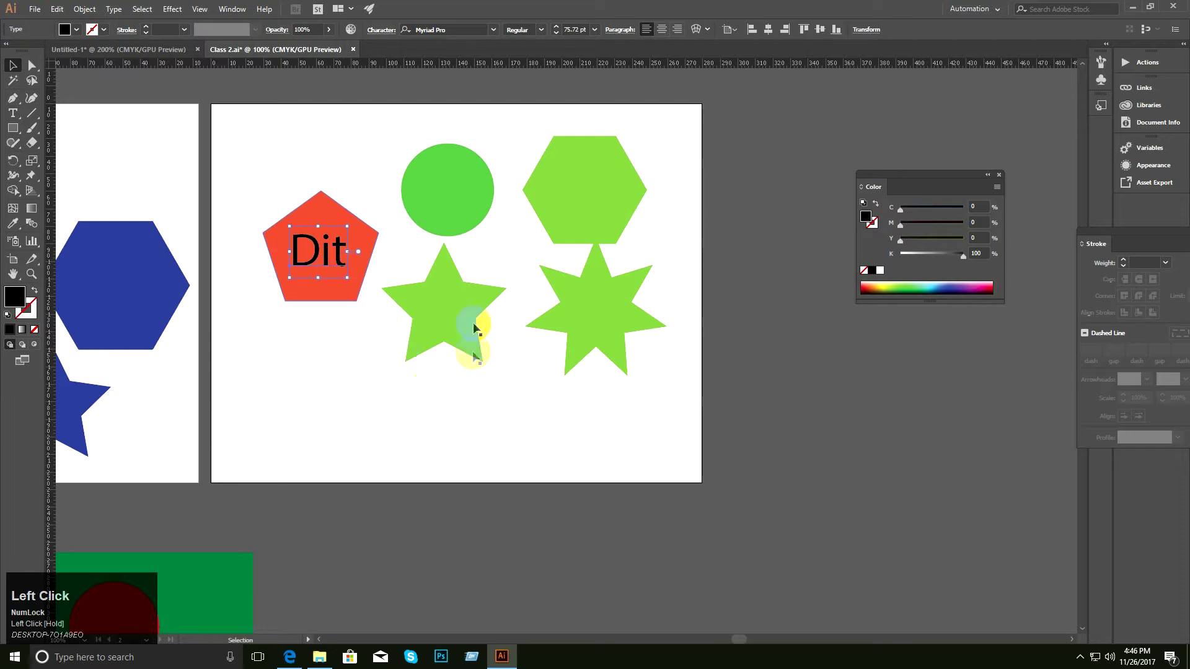
Group the "Dit" text with all the shapes, and fill only the text white with the Direct Selection tool.
left_click_drag(257, 152, 670, 354)
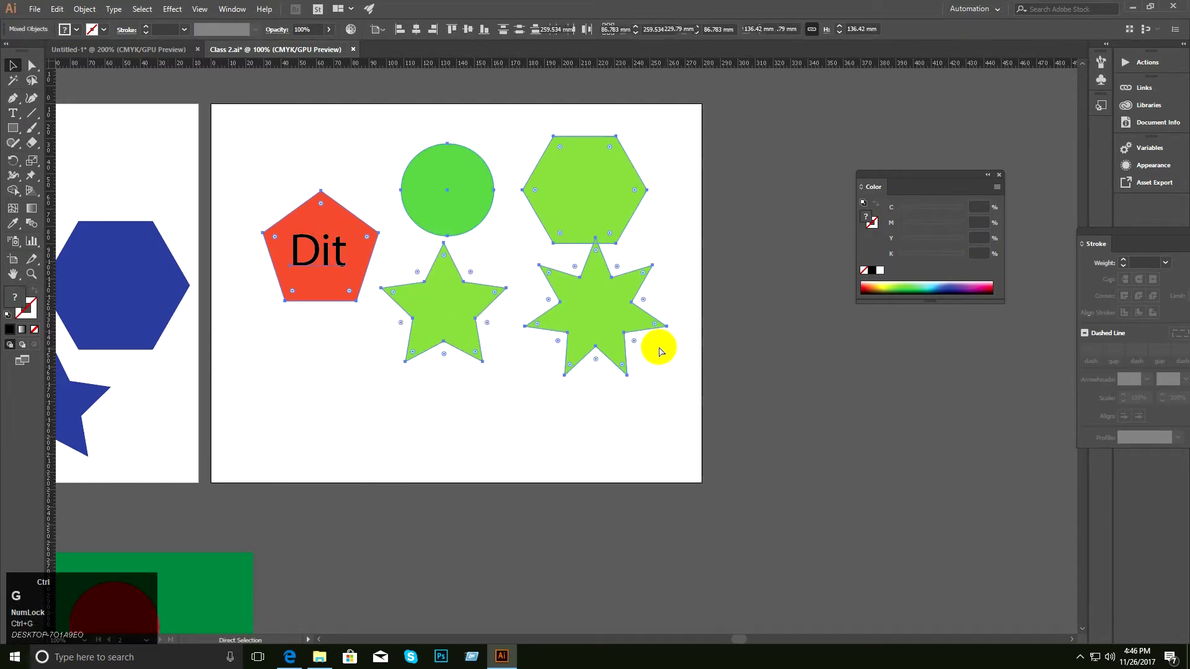
left_click(159, 102)
left_click(32, 64)
left_click(328, 254)
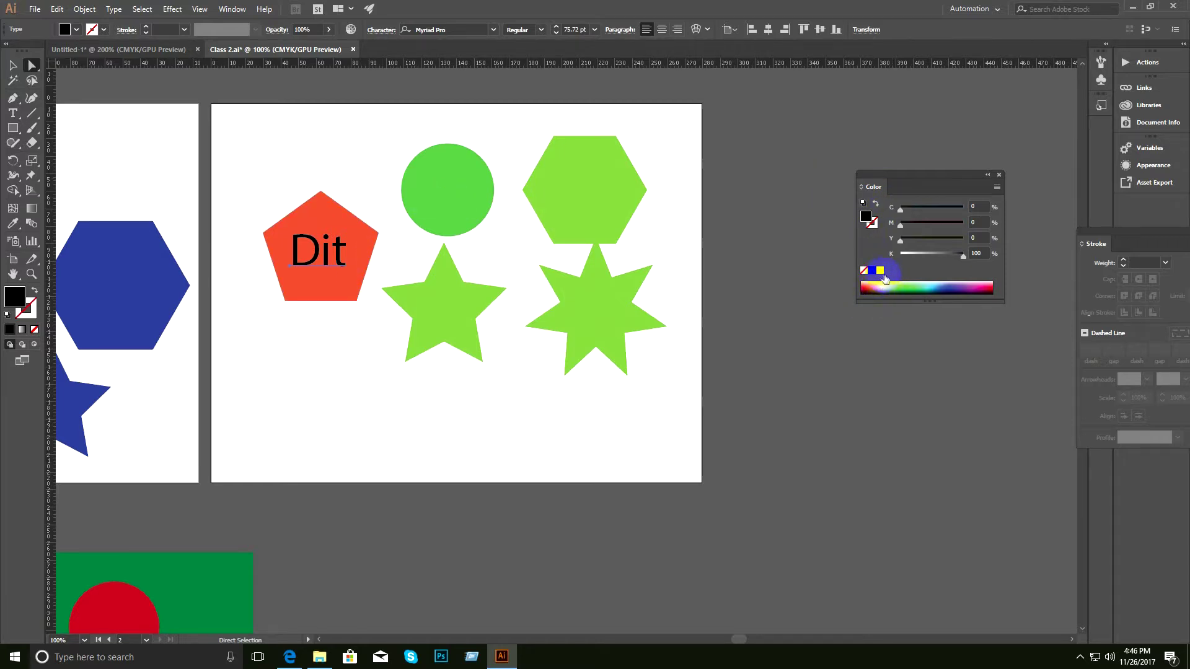
left_click(880, 271)
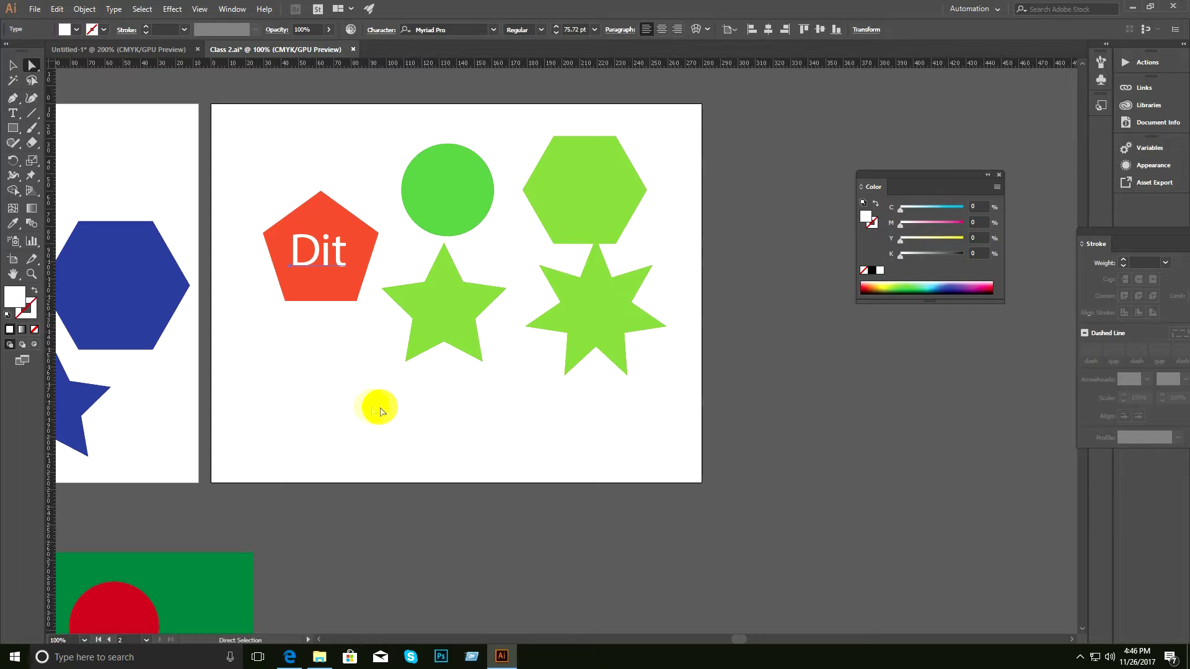
left_click(360, 401)
With the Selection tool, move the entire group, including its text, slightly up and to the left on the artboard.
left_click(12, 65)
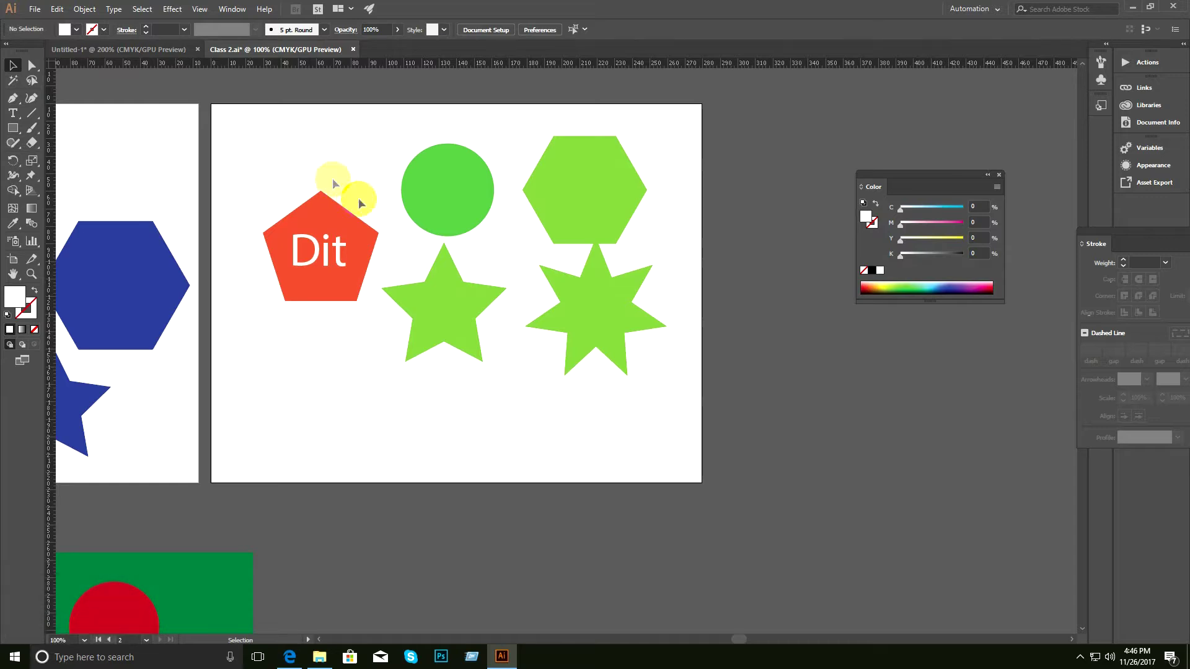
left_click(335, 221)
mouse_move(335, 259)
left_mouse_down()
mouse_move(338, 333)
mouse_move(326, 267)
left_mouse_up()
left_click_drag(336, 245, 336, 225)
left_click(367, 396)
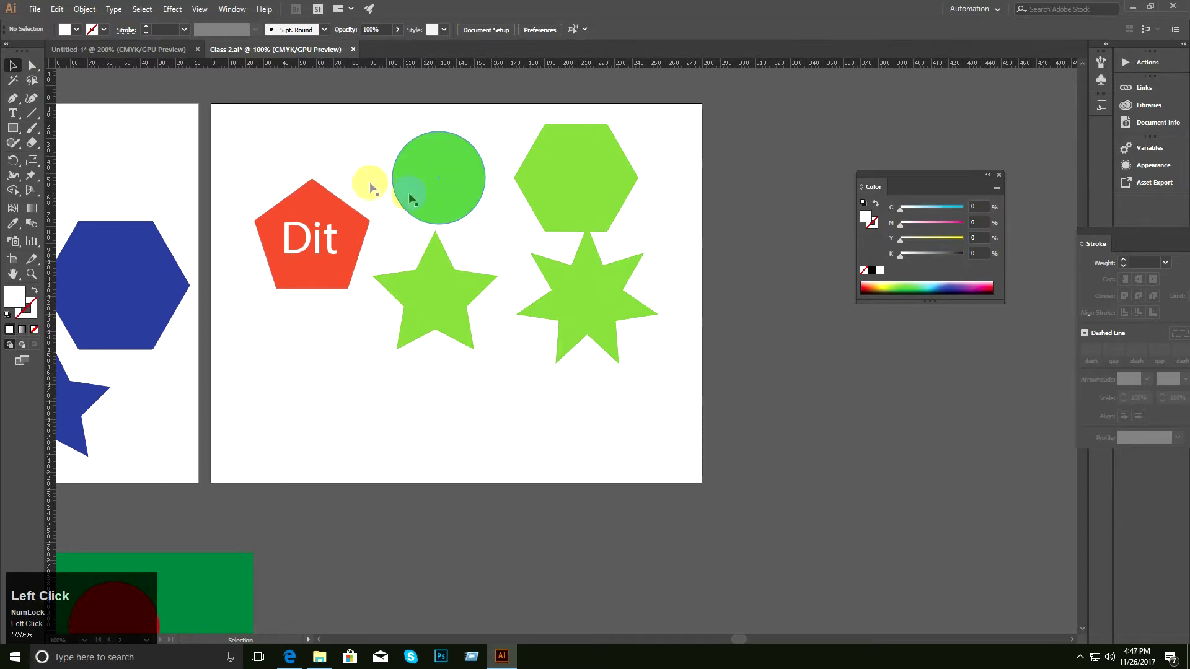
Ungroup the outer group, shift the nested shape group slightly left, and ungroup it into individual shapes.
left_click(463, 164)
right_click(464, 162)
left_click(531, 282)
left_click(516, 265)
left_click(459, 345)
mouse_move(455, 164)
left_mouse_down()
mouse_move(455, 248)
mouse_move(447, 164)
left_mouse_up()
right_click(448, 164)
left_click(500, 269)
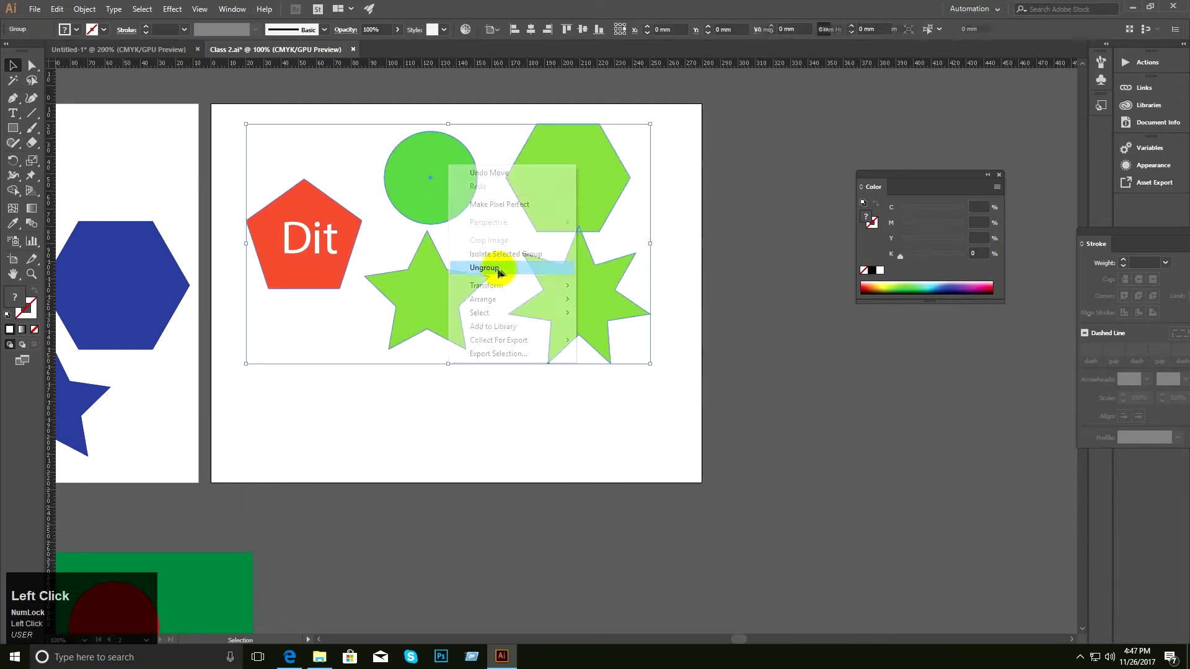
left_click(397, 389)
Enlarge the green hexagon to about 152 × 132 mm and place it across the artboard's right edge.
left_click(573, 205)
left_click_drag(632, 232, 828, 317)
left_click_drag(678, 270, 582, 207)
Fill the circle yellow (C 1.96, M 5.1, Y 91.76, K 0) and the seven-pointed star dark red (C 18.43, M 100, Y 100, K 10.96).
left_click(332, 151)
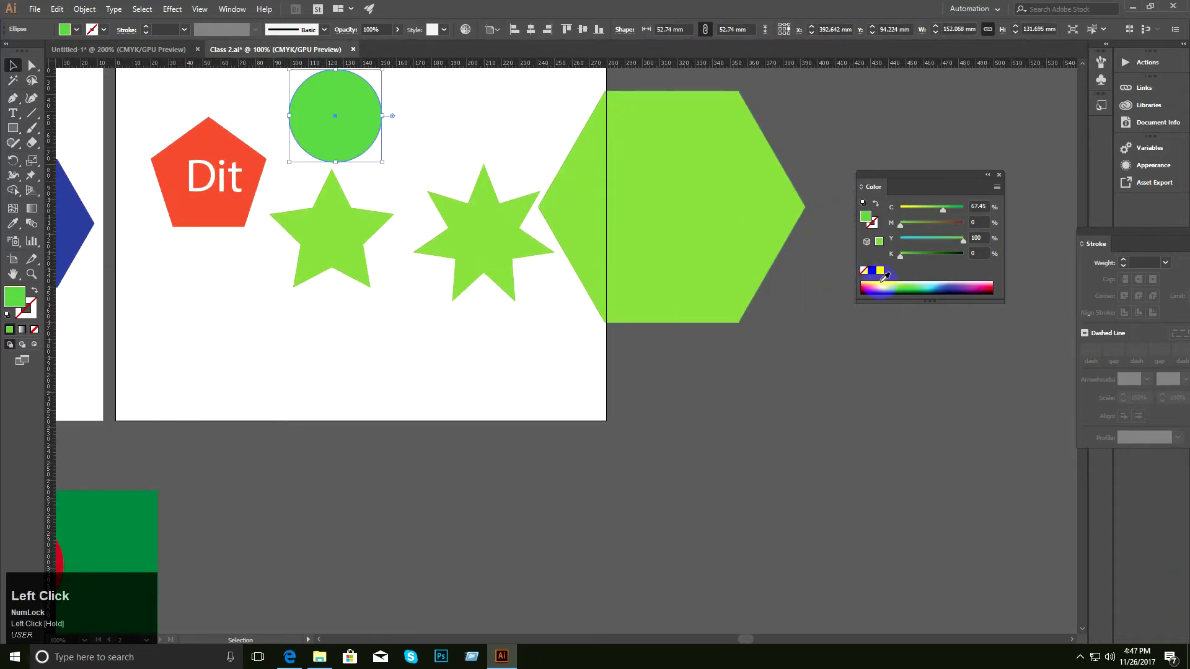
left_click(882, 286)
left_click_drag(495, 360, 453, 245)
left_click(863, 287)
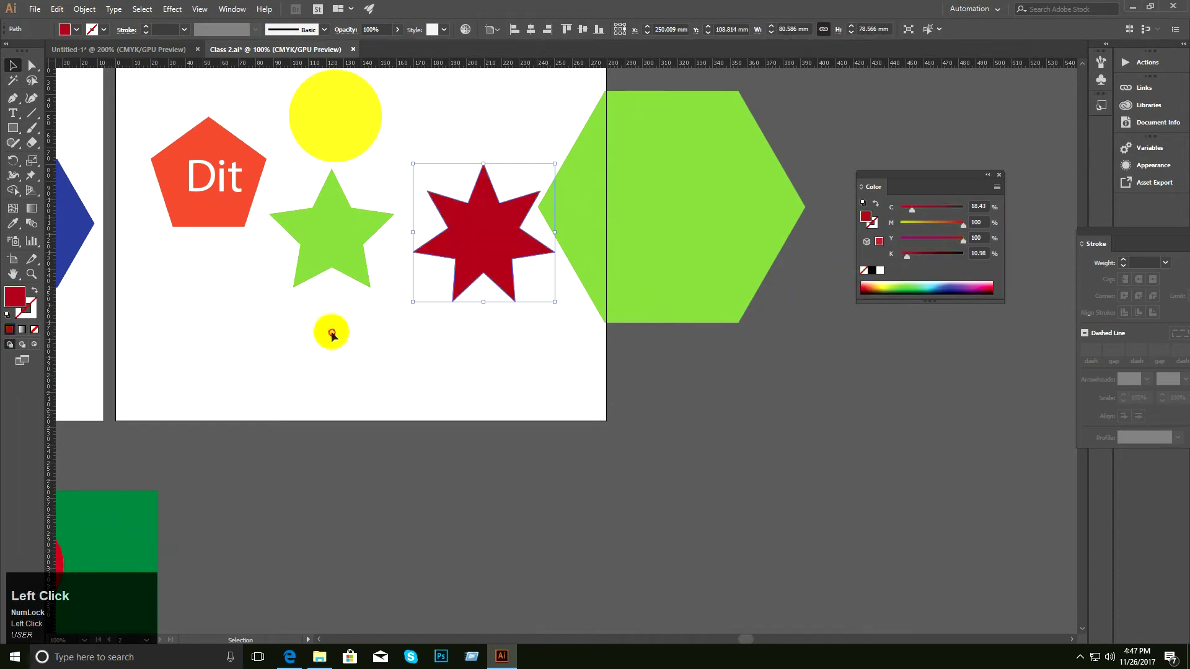
Fill the five-pointed star blue (C 85.49, M 63.14, Y 0, K 0) and deselect it.
left_click(306, 255)
left_click(949, 284)
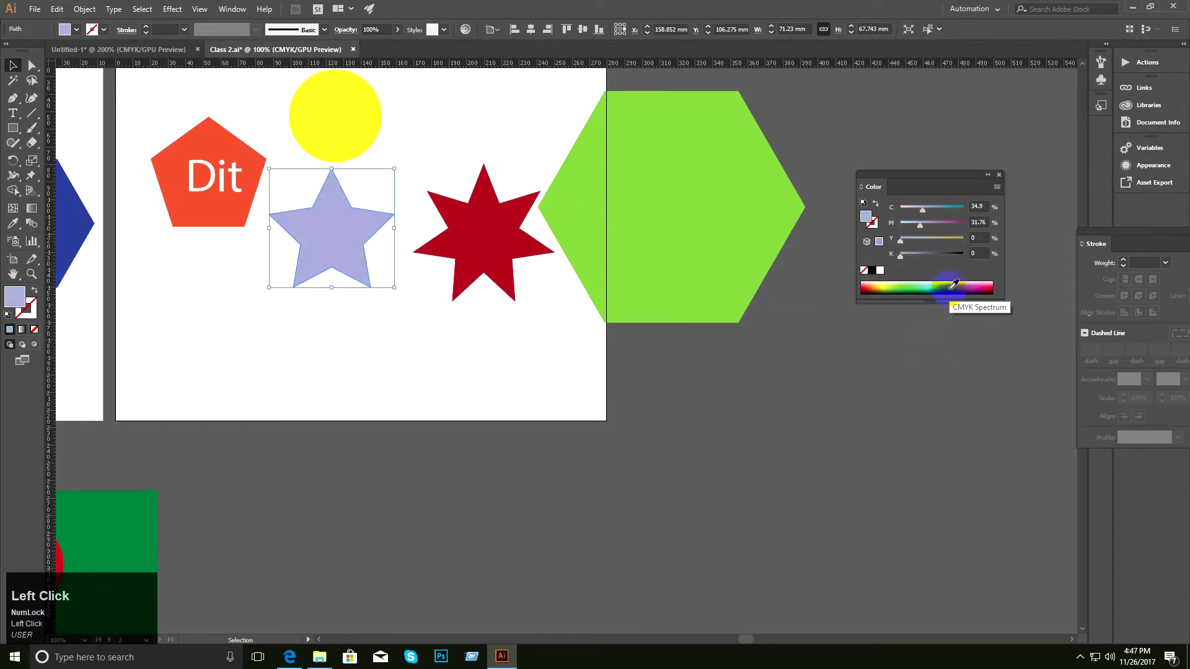
left_click(950, 289)
left_click(941, 285)
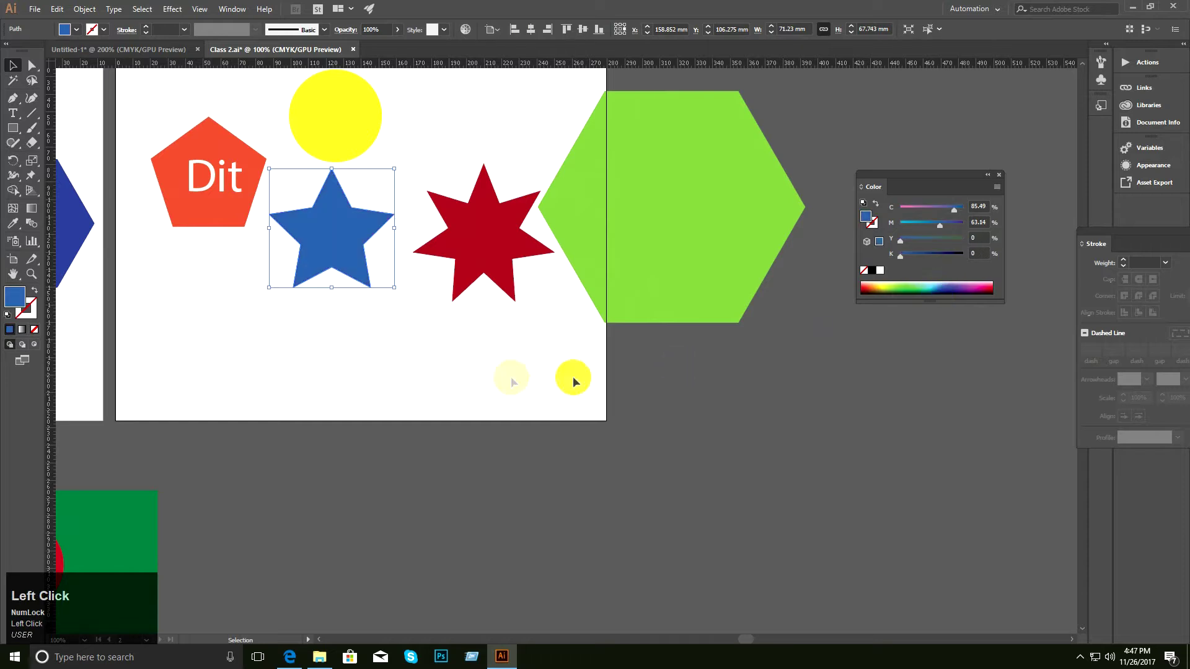
left_click(462, 378)
Move the dark red seven-pointed star onto the centre of the enlarged green hexagon.
key("space")
left_click_drag(413, 256, 386, 365)
left_click_drag(422, 357, 608, 323)
Place a copy of the yellow circle on the red star, in front of all objects, and shrink it to about half size.
left_click_drag(321, 214, 645, 308)
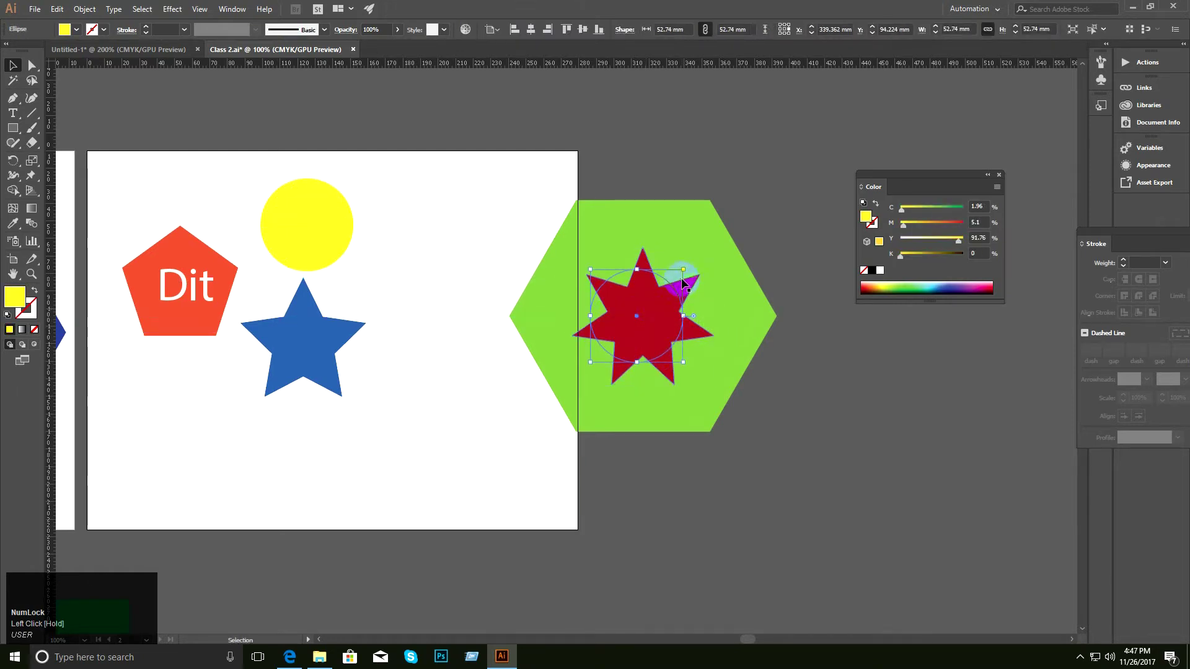
key("ctrl+shift+]")
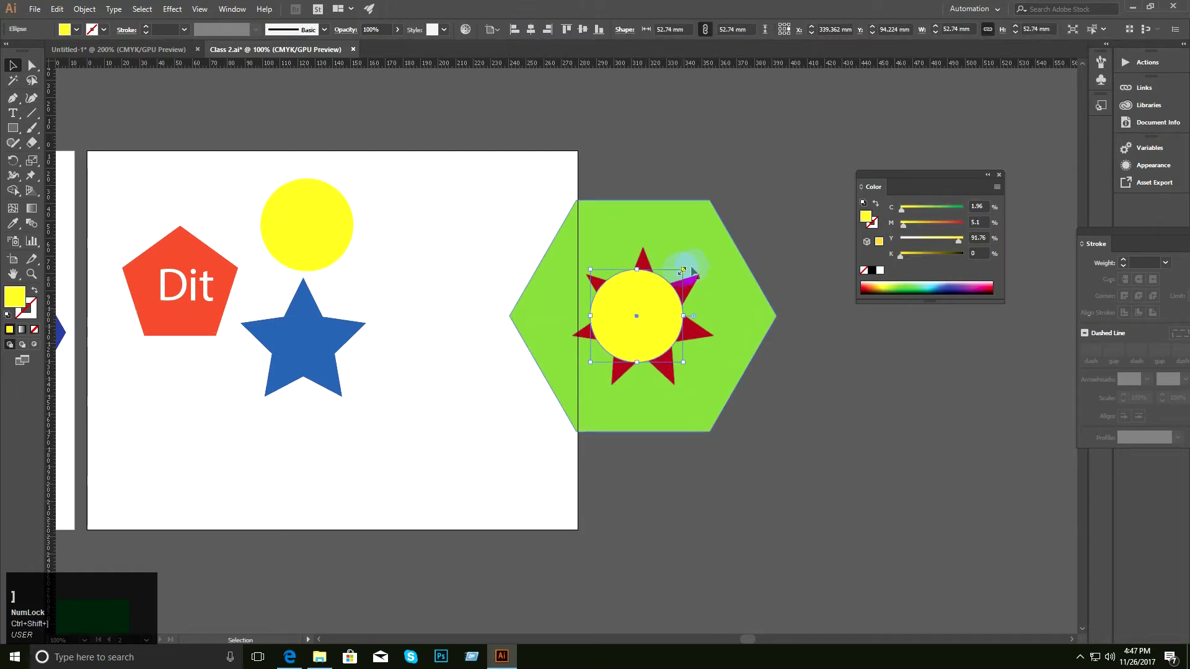
left_click_drag(684, 268, 810, 324)
left_click(899, 409)
Select the dark red star behind the small yellow circle and clear the selection.
key("ctrl+space")
left_click(729, 339, "ctrl")
key("space")
left_click_drag(619, 298, 672, 294)
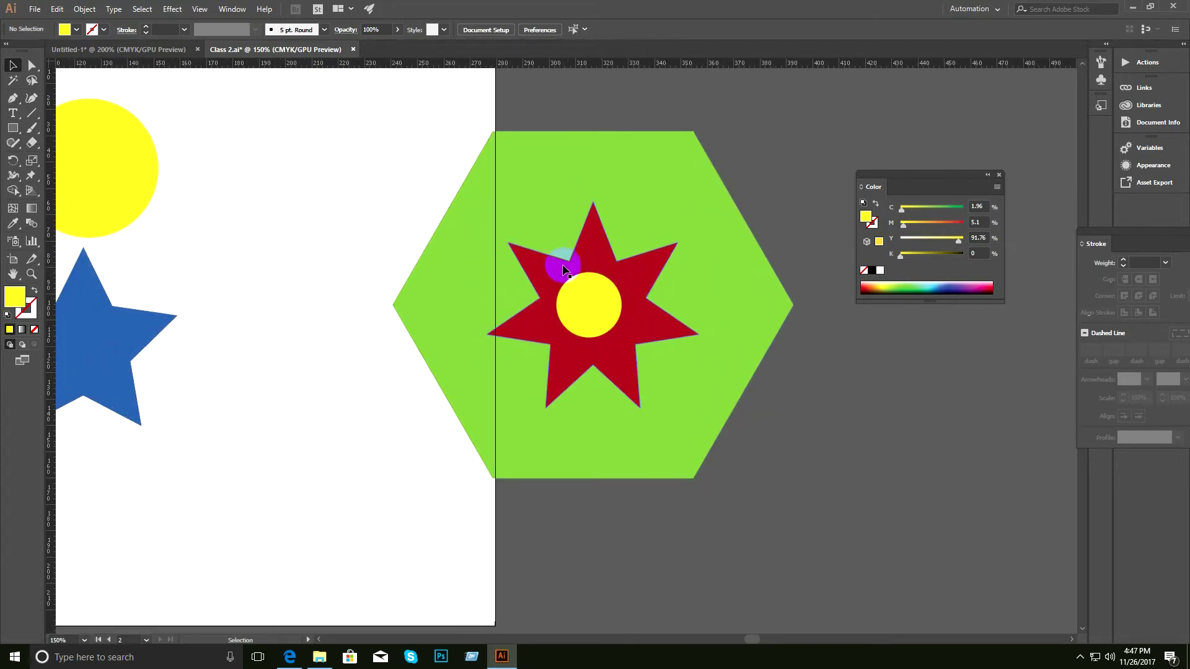
left_click(820, 409)
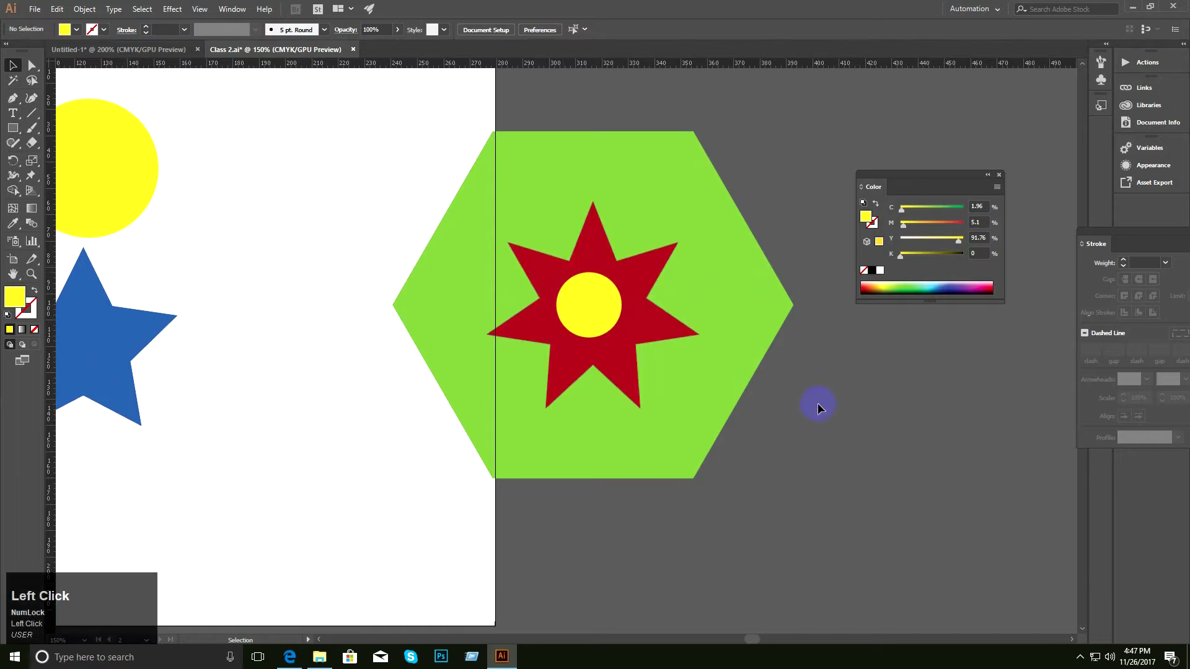
left_click(651, 266)
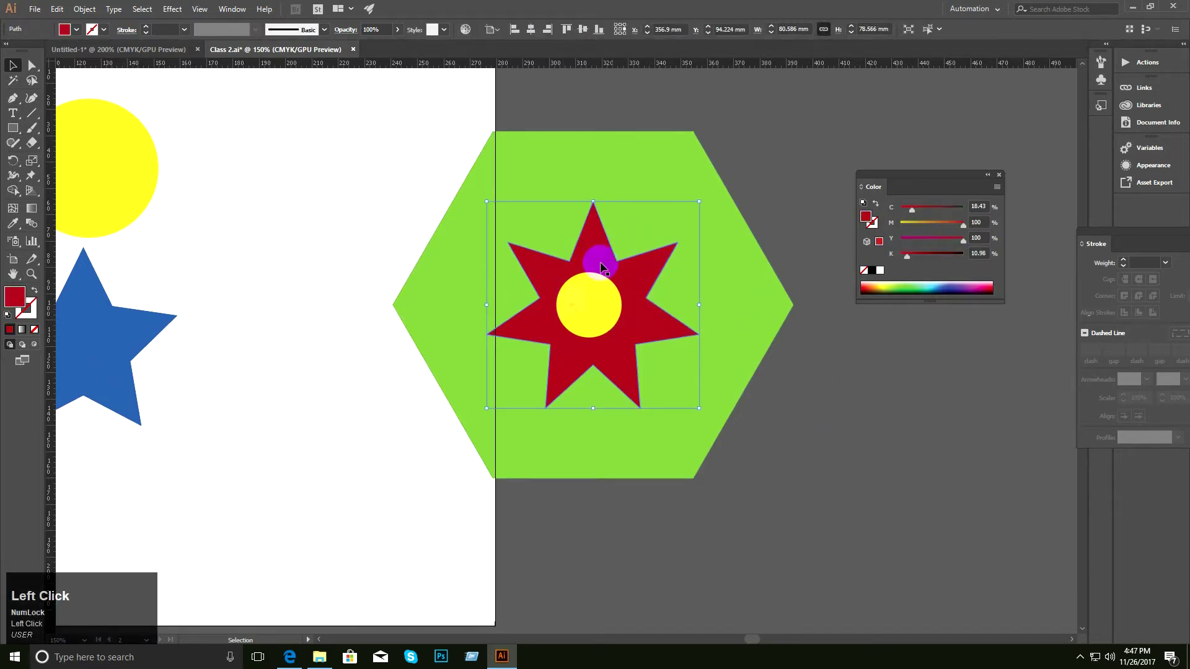
left_click(866, 549)
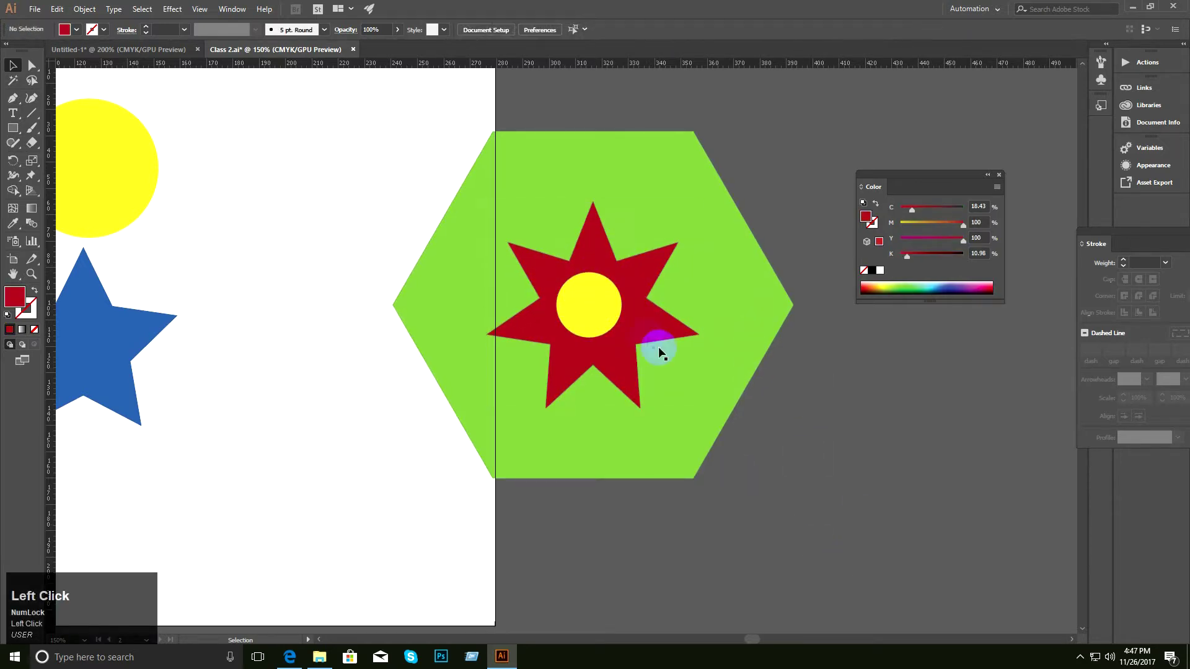
Isolate the dark red star with the Selection tool and move it left, away from the small yellow circle.
left_click(31, 66)
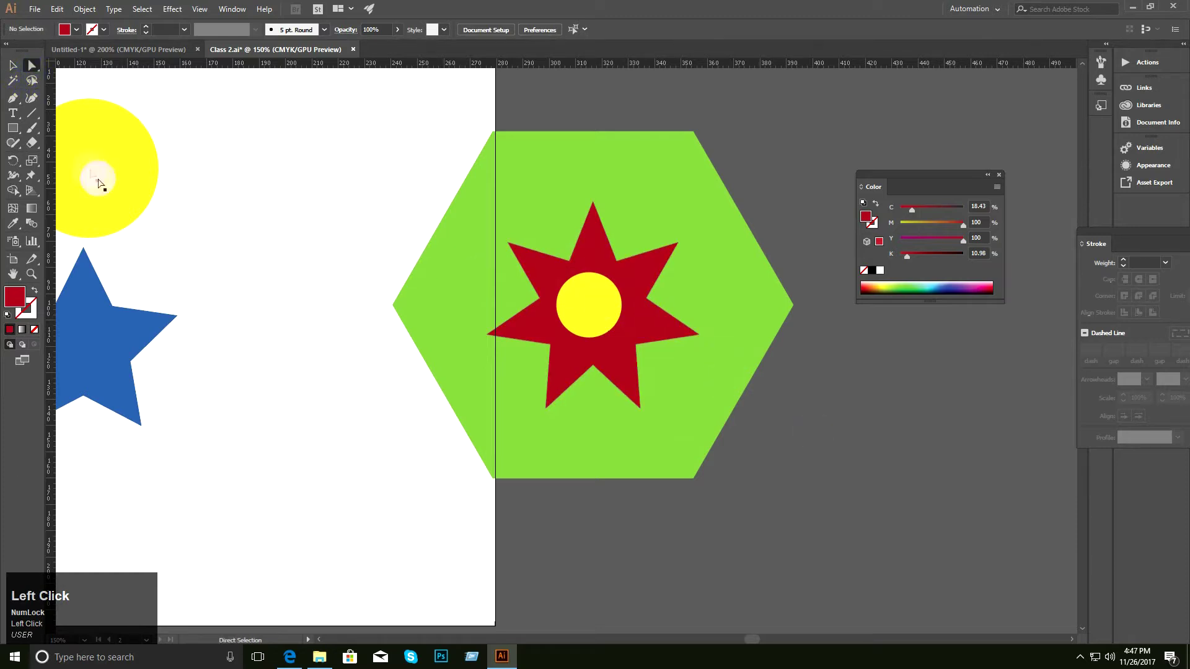
left_click(14, 66)
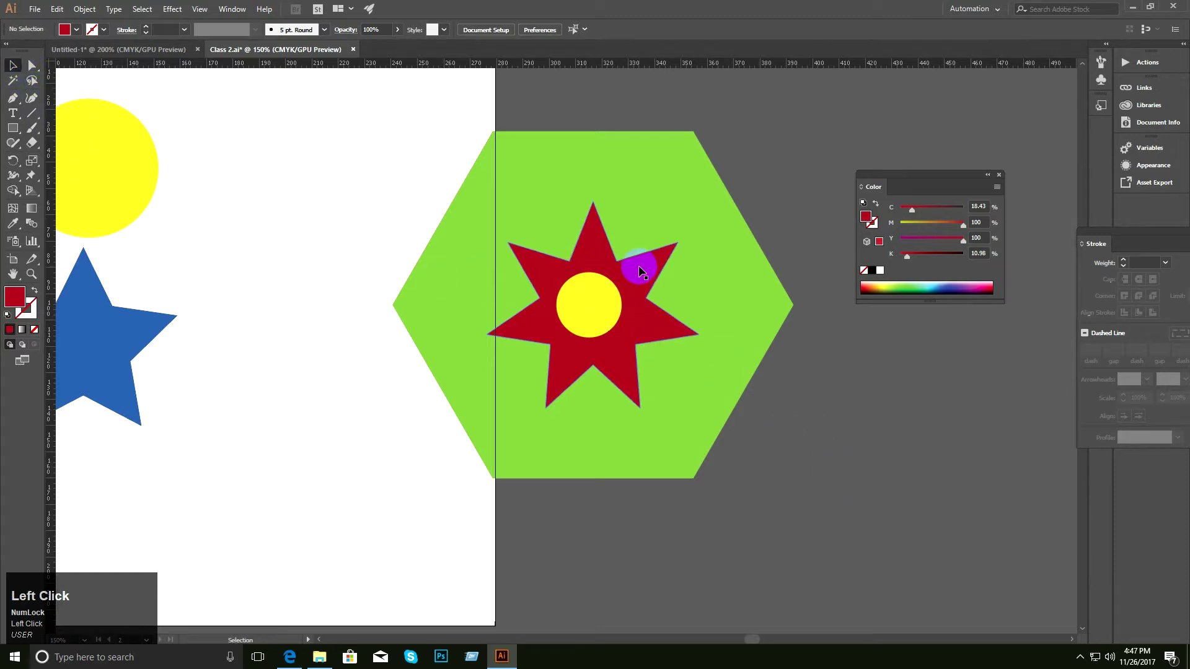
double_click(641, 273)
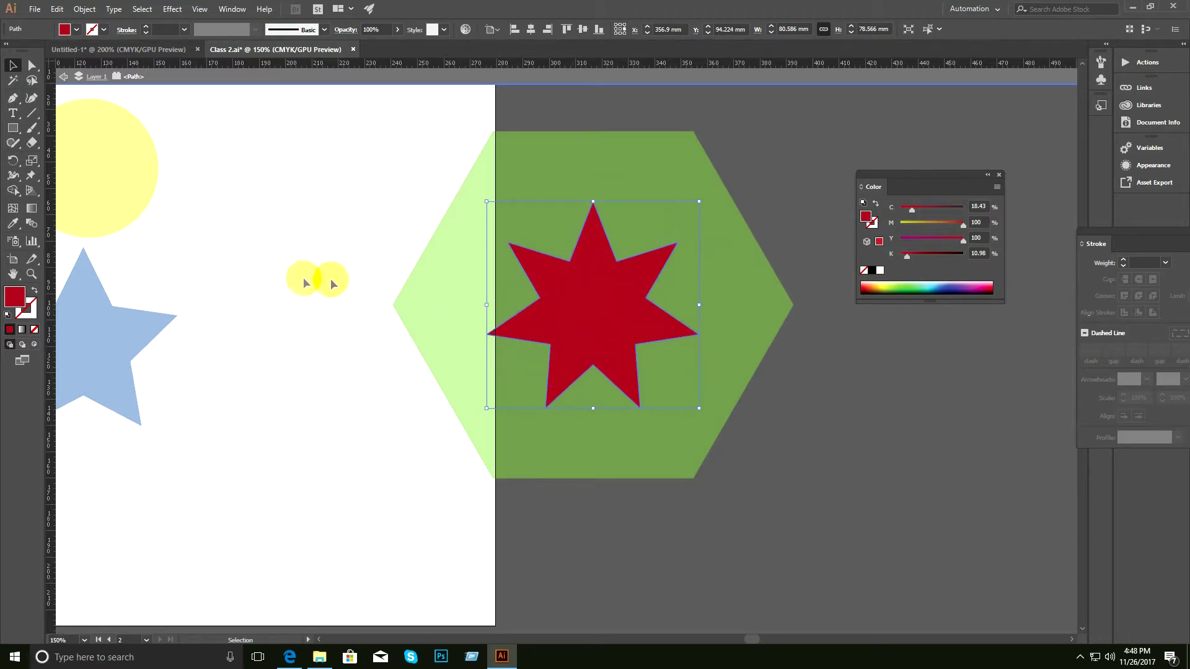
left_click_drag(576, 318, 390, 292)
left_click(774, 367)
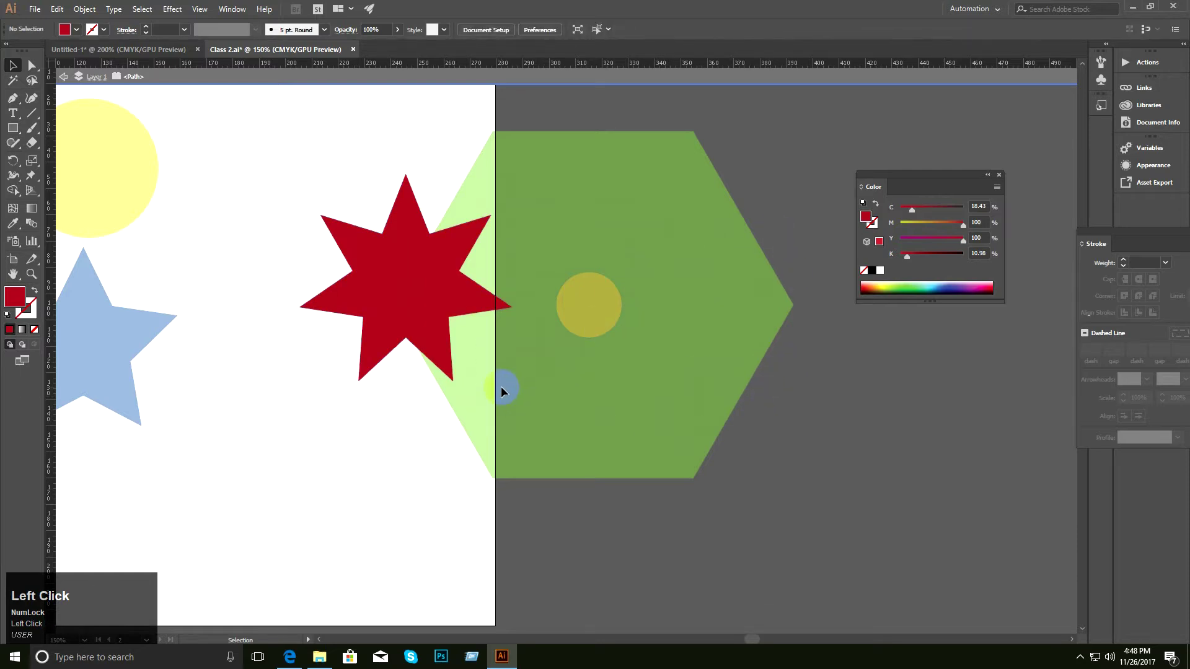
Undo the red star's move and leave isolation mode.
key("ctrl+z")
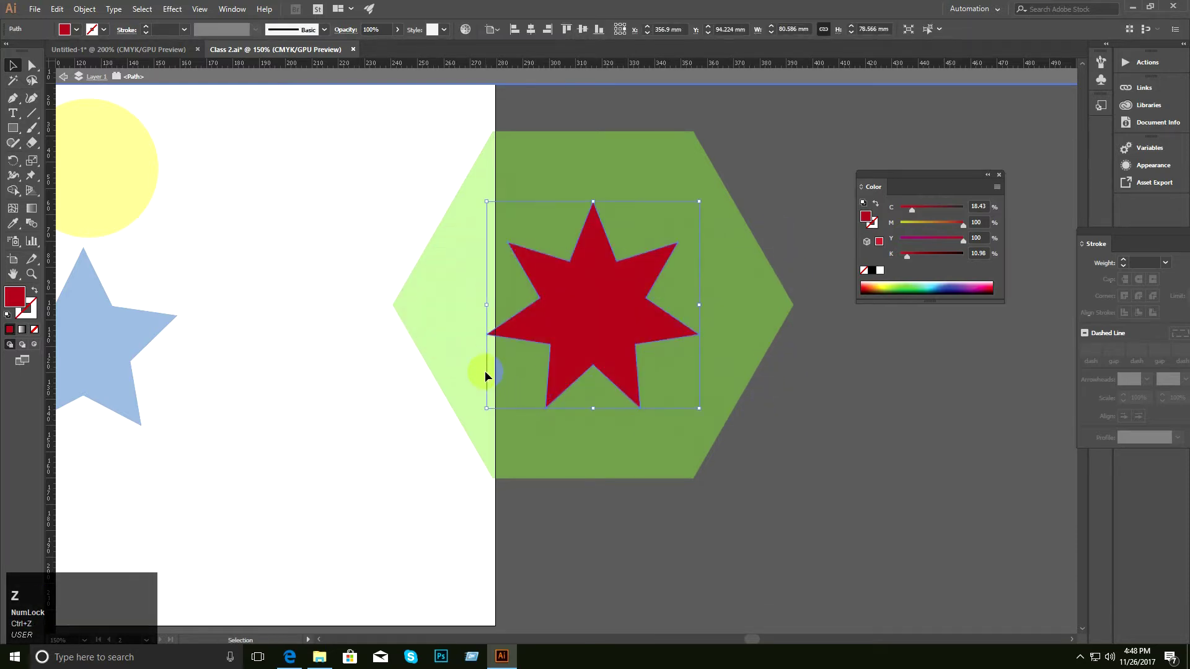
key("ctrl+z")
left_click(810, 437)
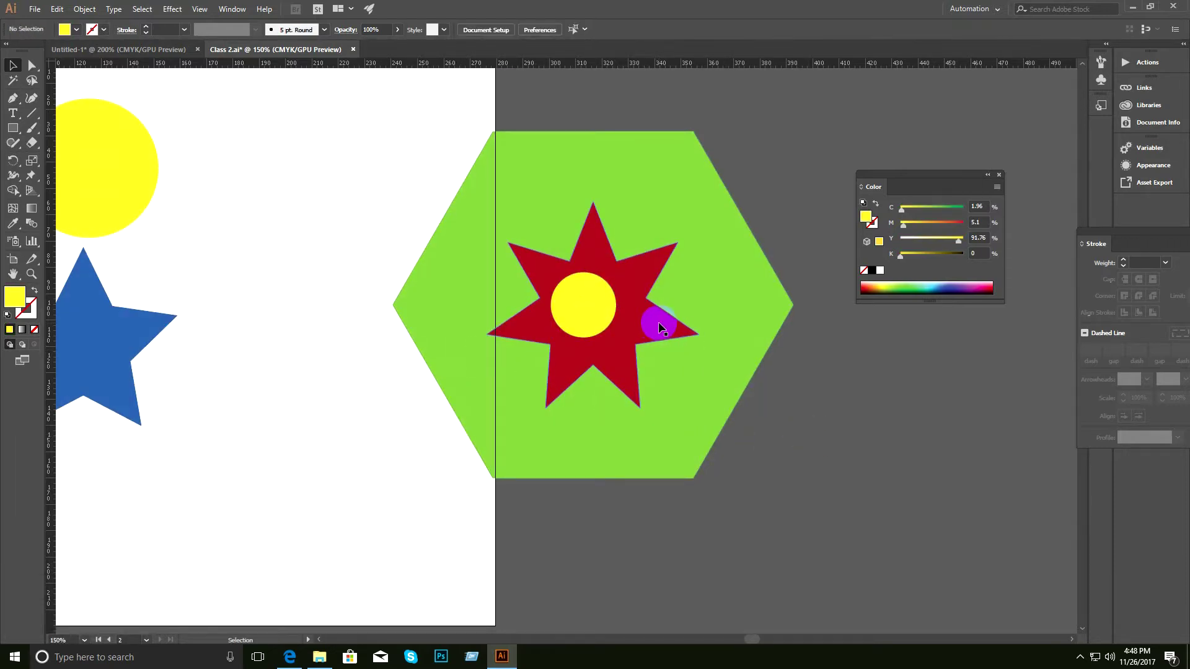
Isolate the dark red star again, try selecting the dimmed objects around it, and exit isolation mode.
left_click(659, 331)
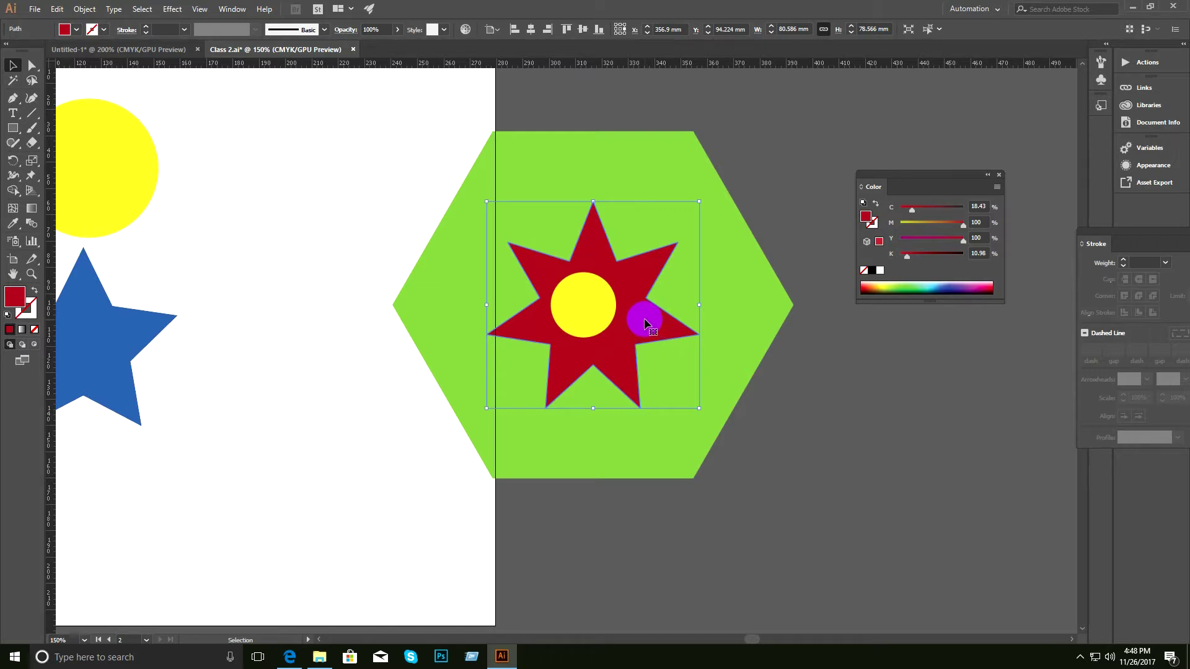
double_click(645, 318)
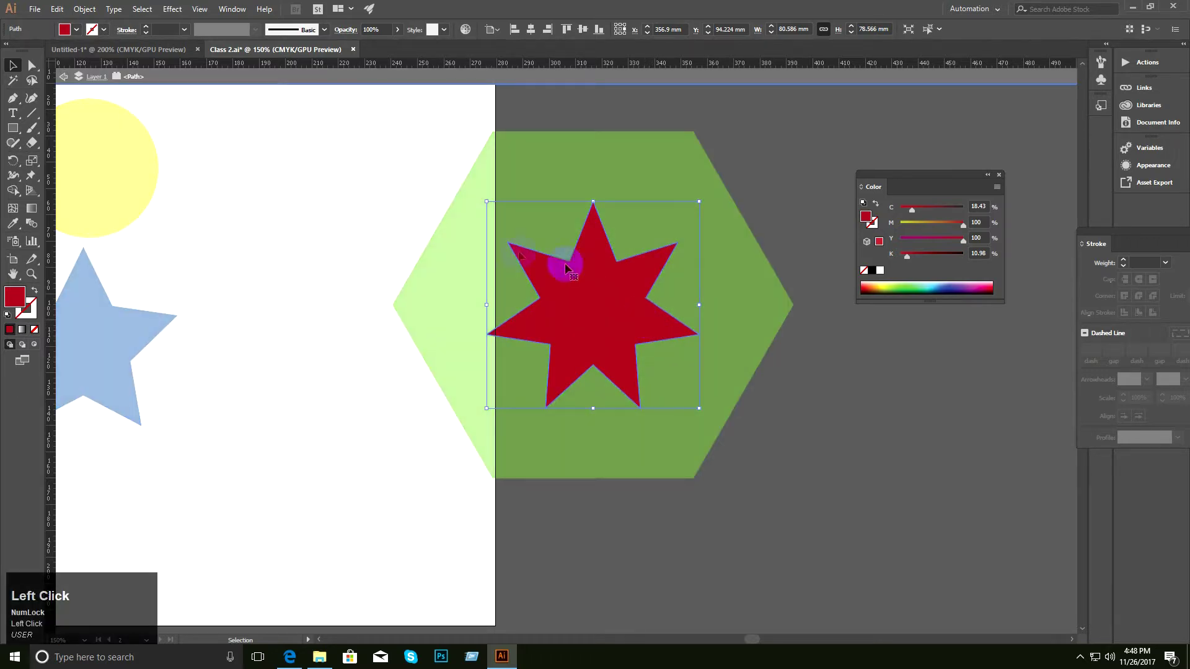
left_click(347, 345)
left_click_drag(325, 303, 437, 378)
left_click(611, 308)
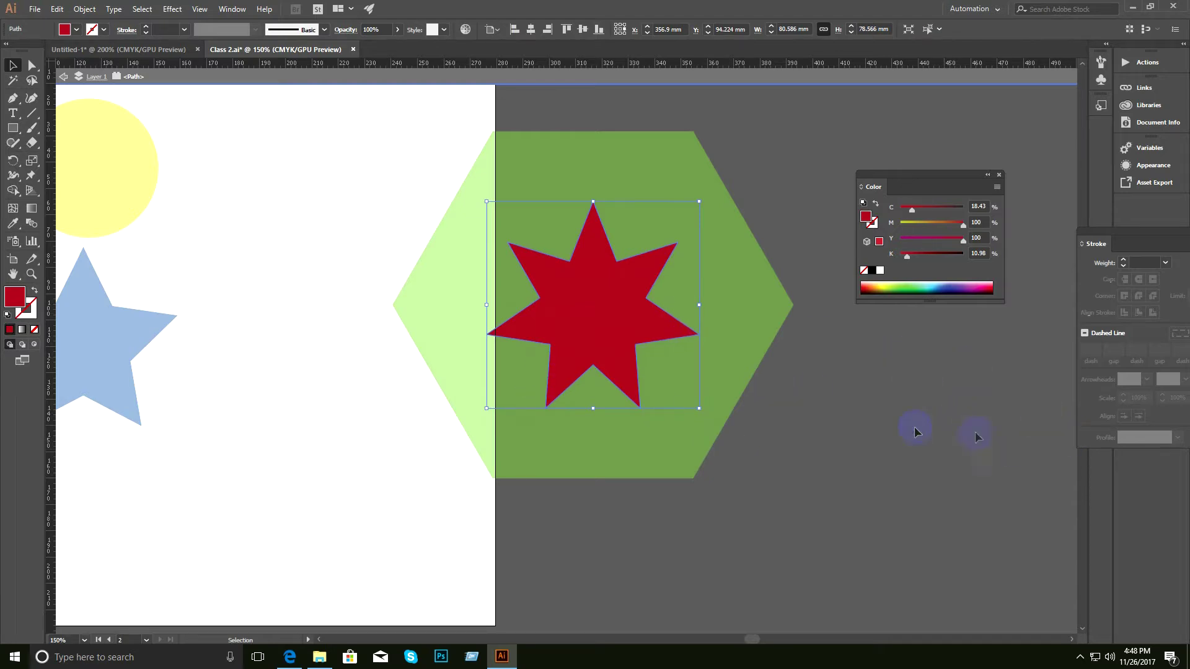
left_click(879, 408)
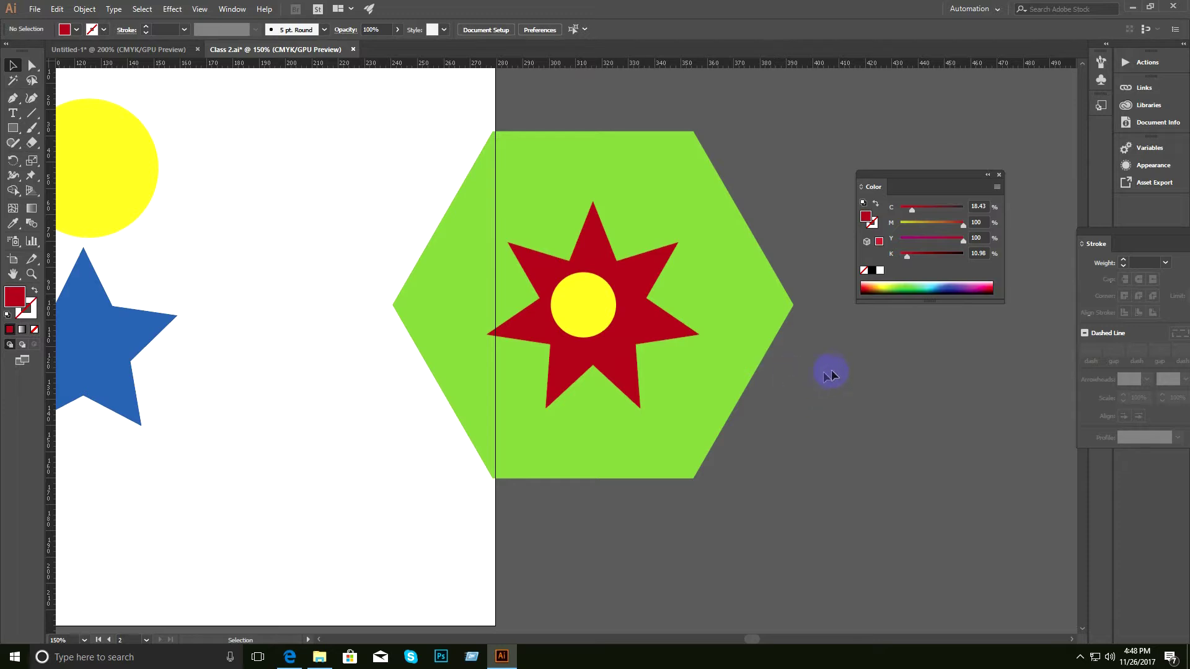
Isolate the green hexagon, move it down and to the left of the star, and exit isolation mode.
double_click(728, 325)
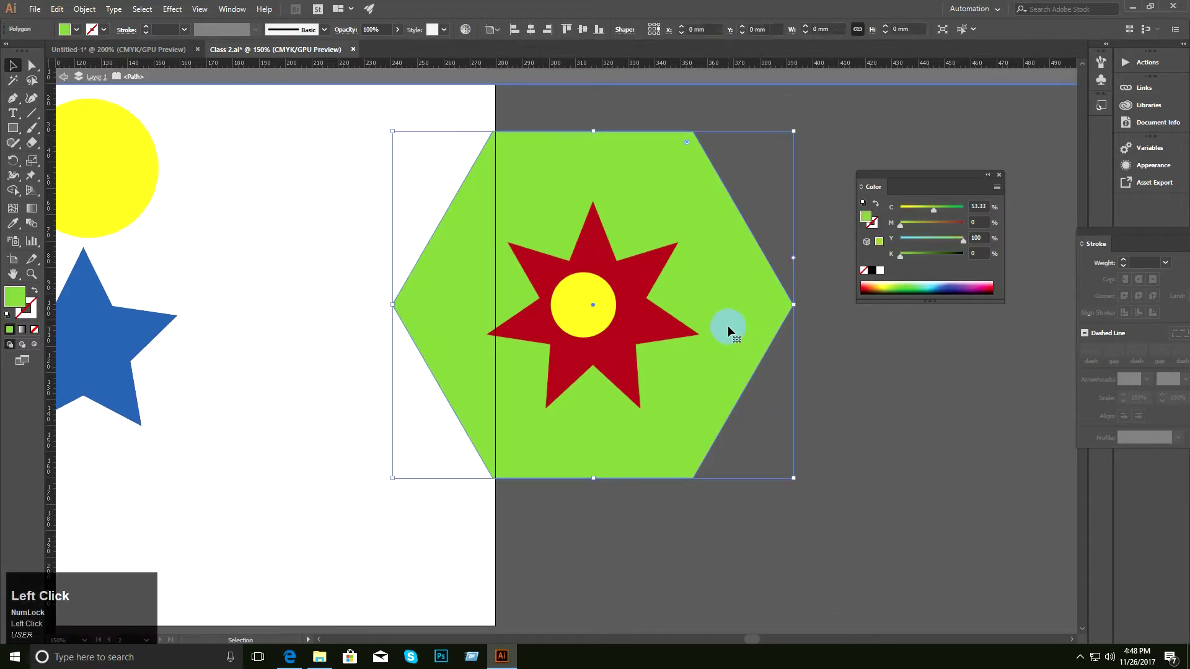
left_click_drag(727, 327, 541, 332)
left_click_drag(469, 341, 573, 435)
left_click(685, 215)
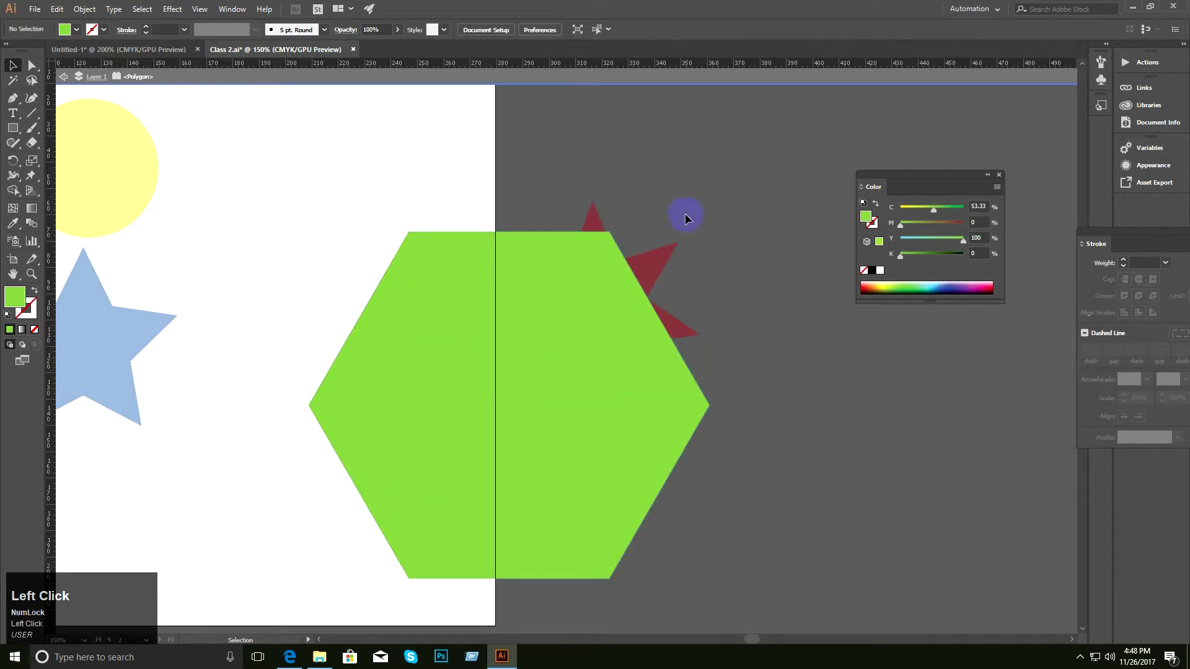
double_click(942, 450)
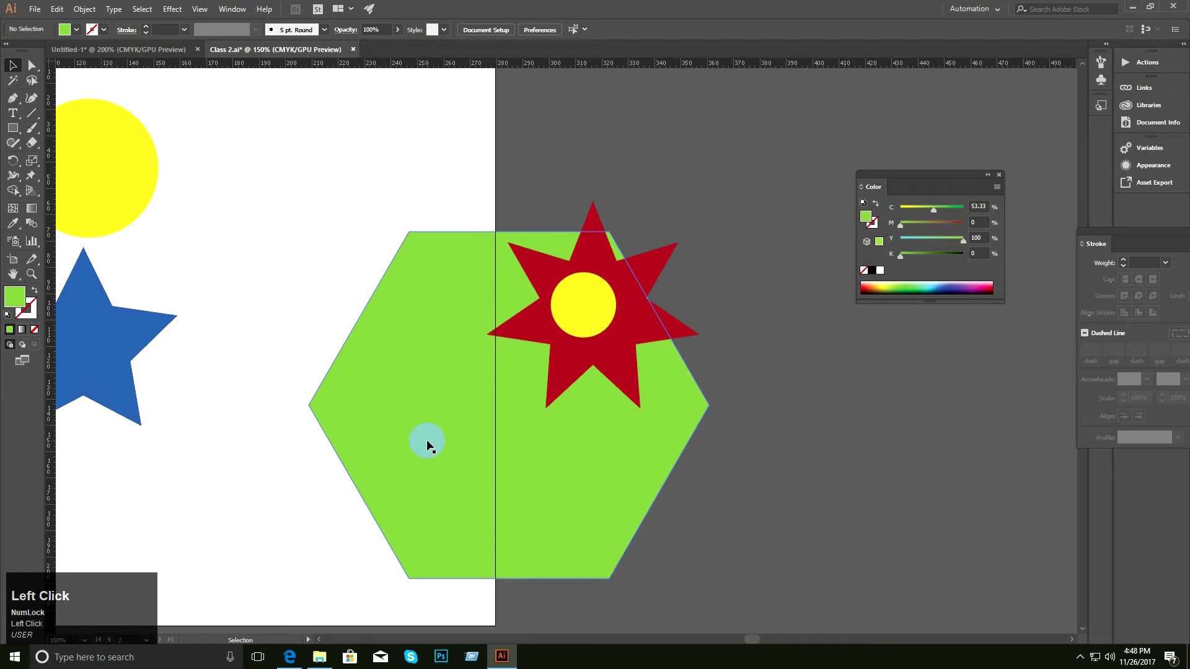
Undo the green hexagon's move and leave isolation mode.
key("ctrl+z")
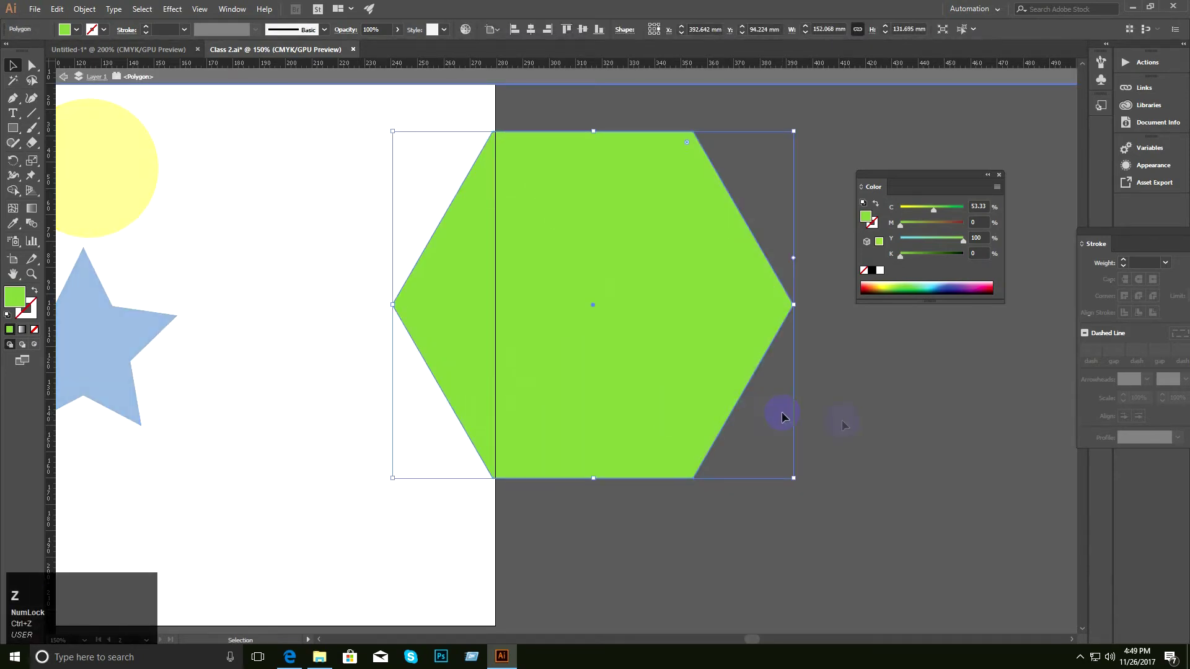
double_click(910, 393)
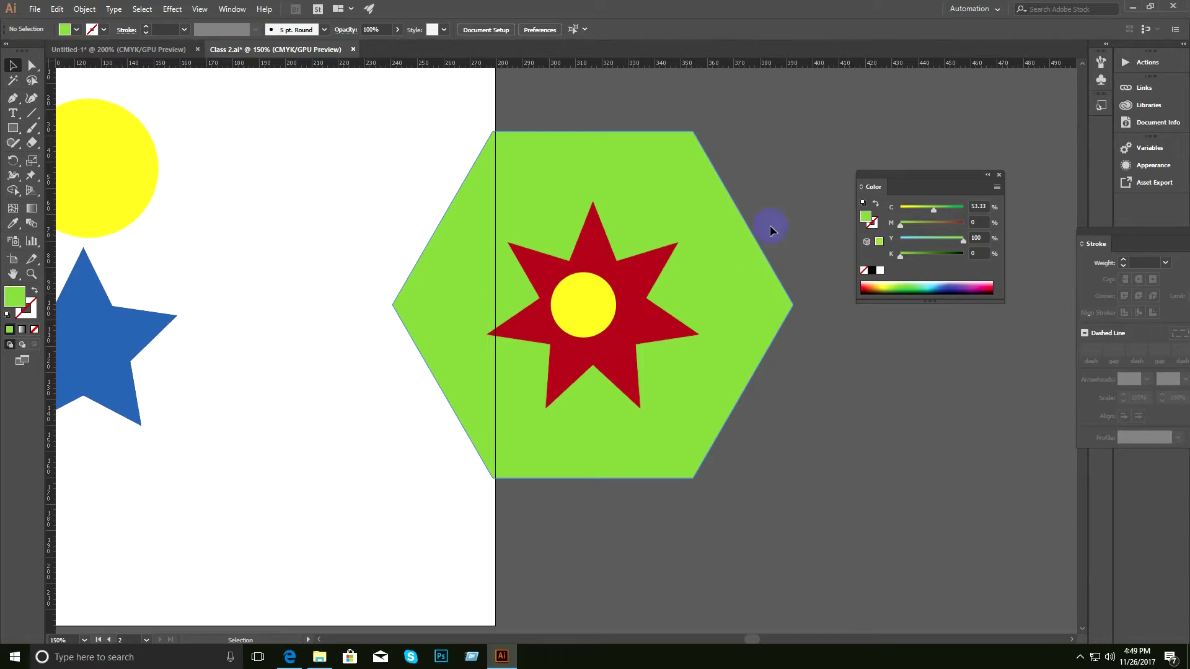
Reposition the Color panel and open the Layers panel, placing it just below the Color panel.
left_click_drag(943, 174, 889, 120)
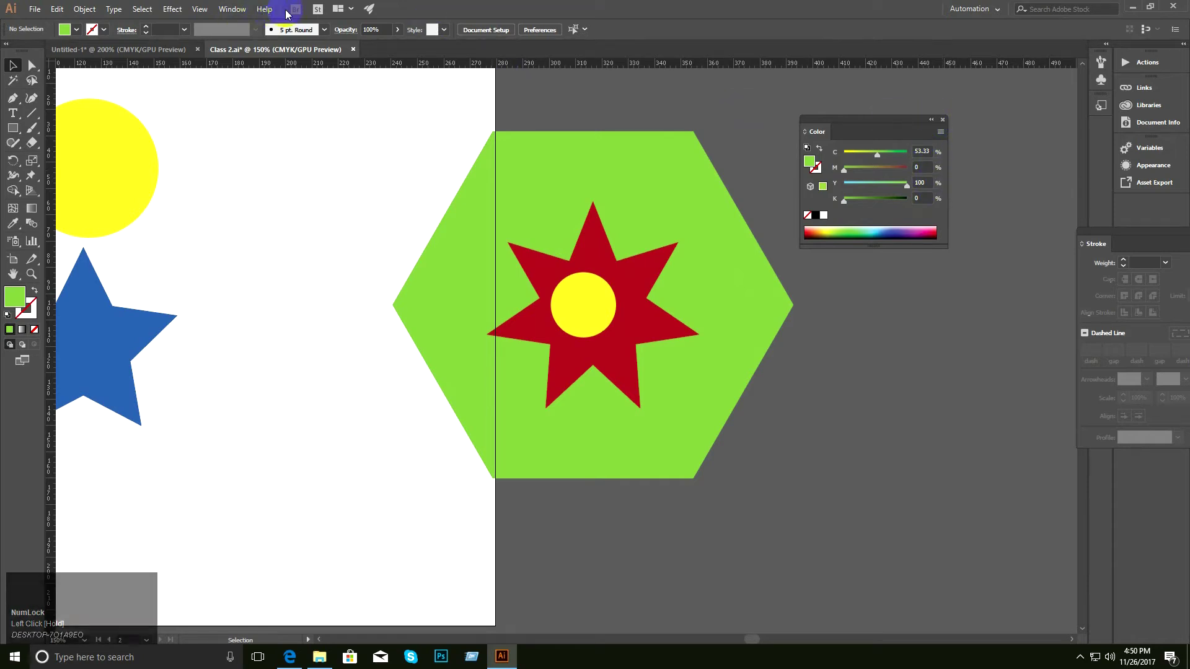
left_click(233, 8)
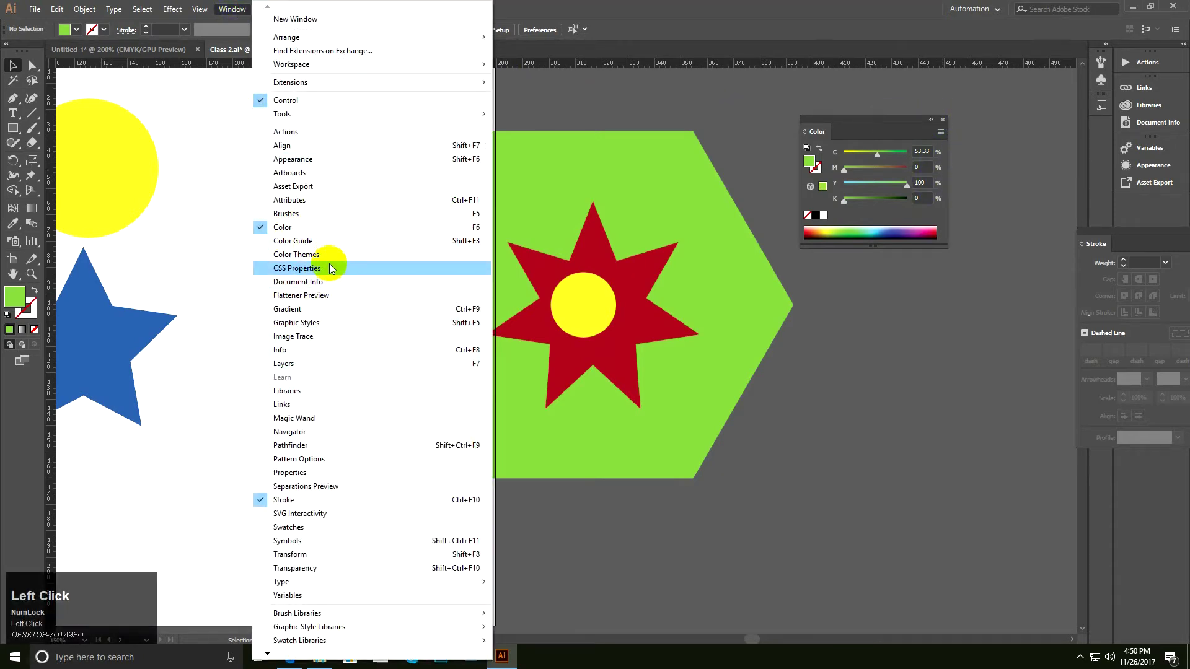
left_click(298, 366)
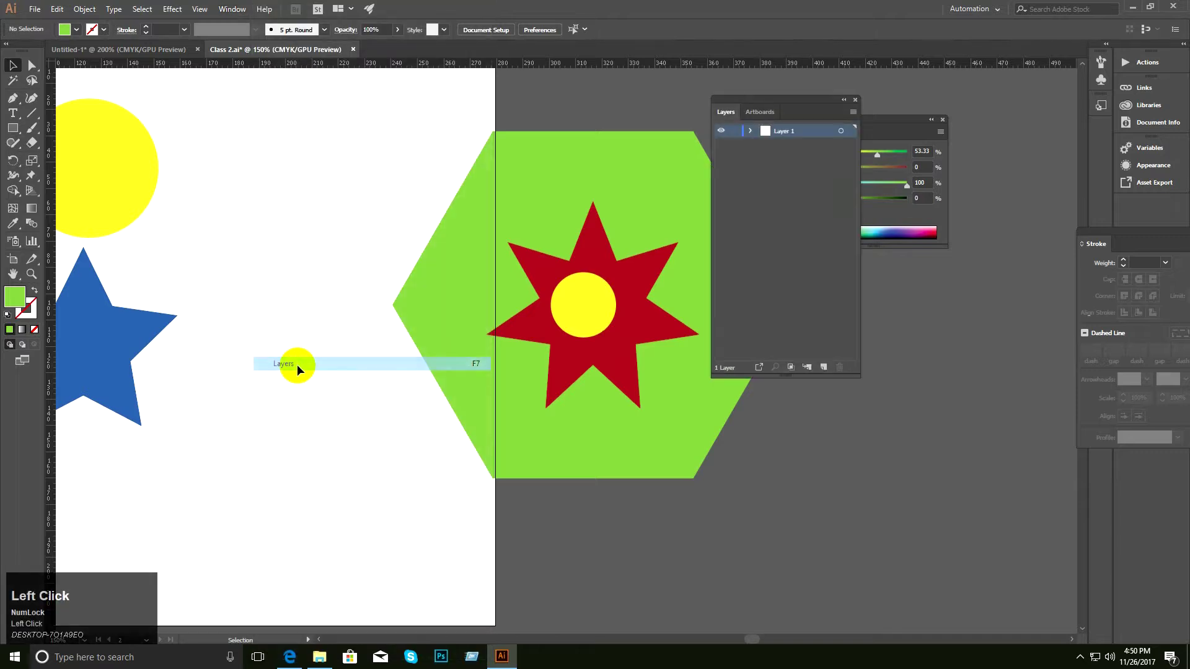
left_click_drag(798, 101, 913, 284)
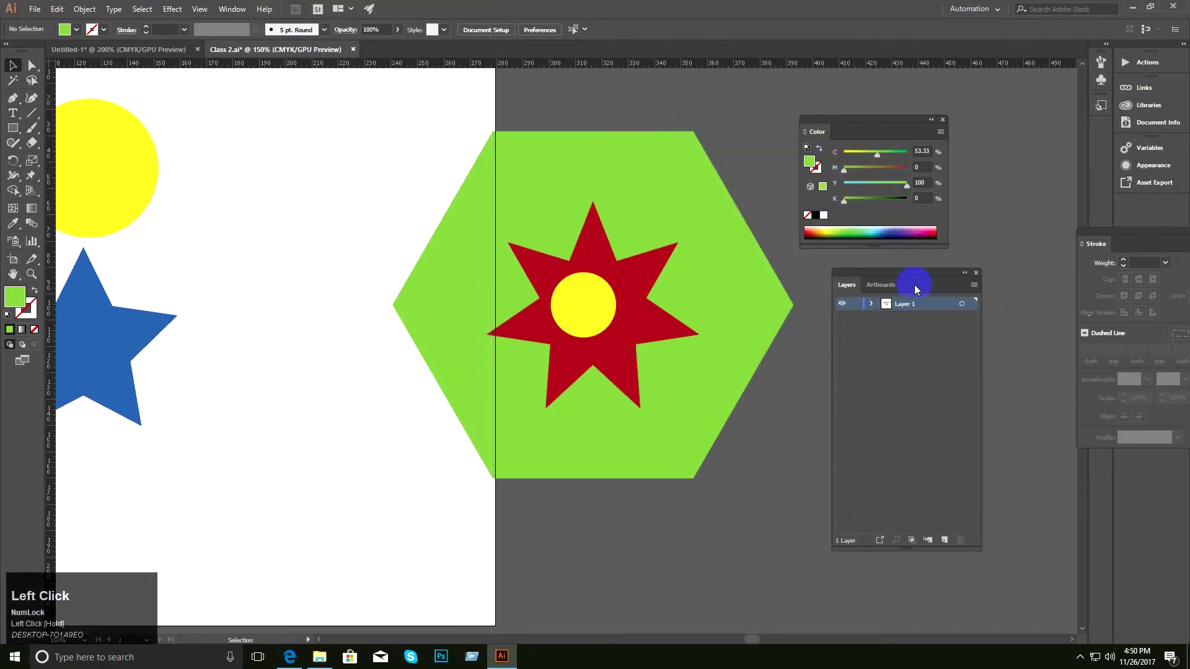
left_click(772, 427)
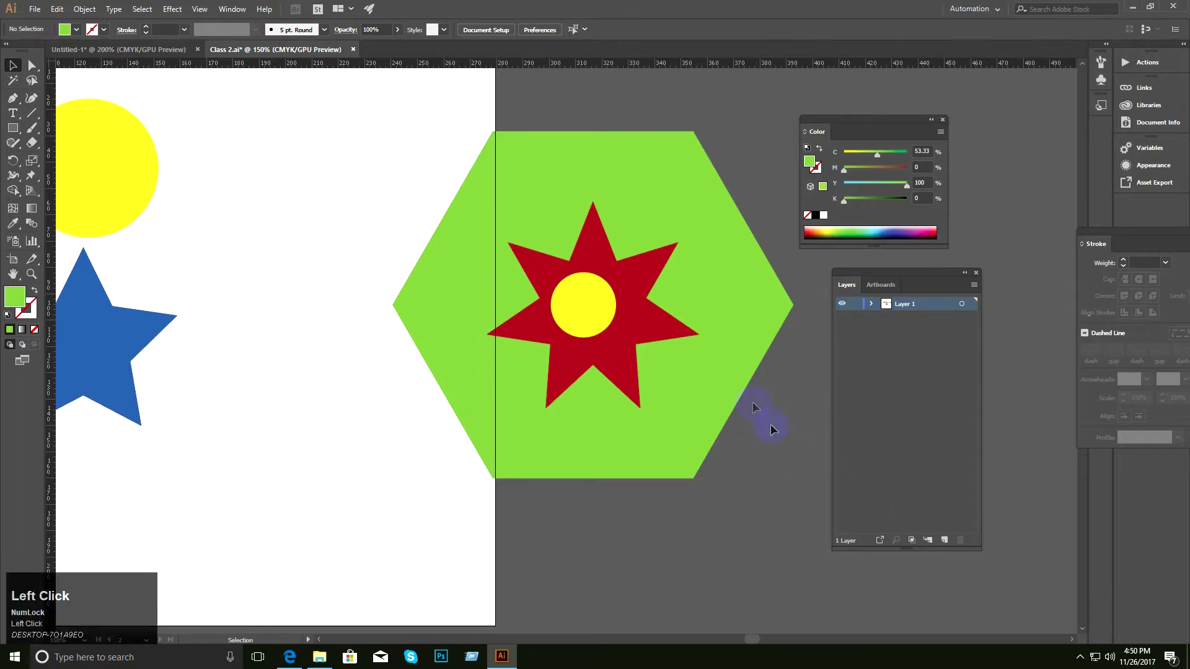
Select the green and dark blue shapes on the first artboard together, and clear the selection.
key("space")
left_click_drag(664, 324, 551, 308)
left_click(568, 328, "ctrl+alt")
left_click(551, 299, "ctrl")
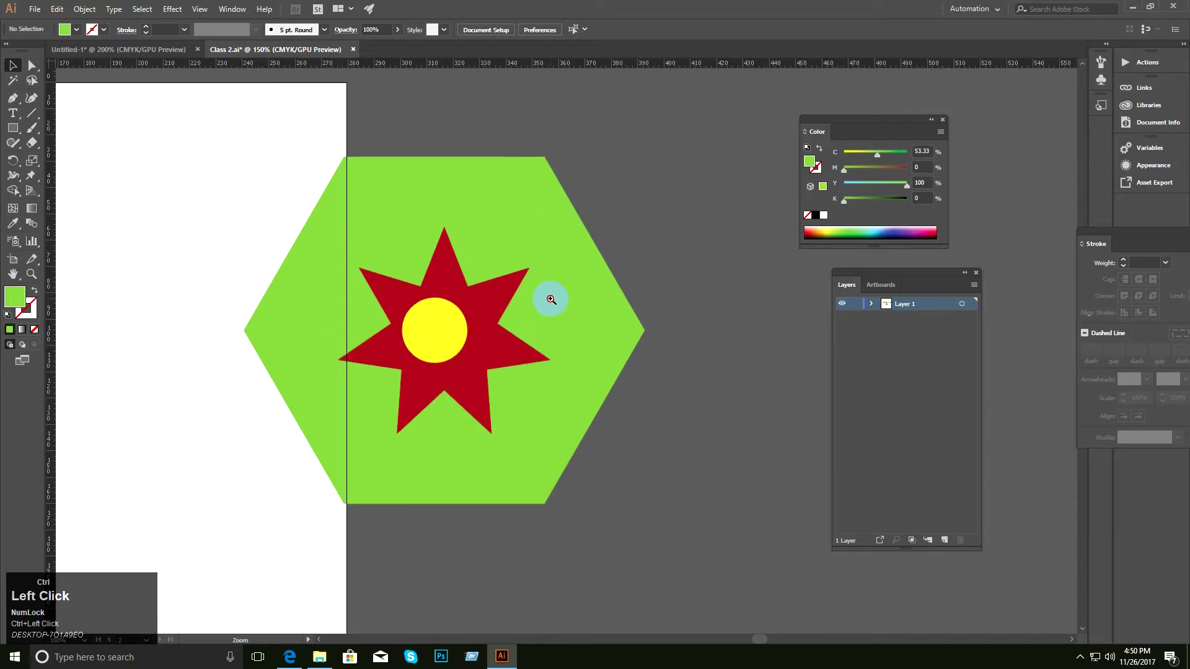
left_click(550, 300, "ctrl")
left_click_drag(546, 314, 548, 224)
left_click(550, 255, "ctrl+alt")
left_click(549, 255, "ctrl+alt")
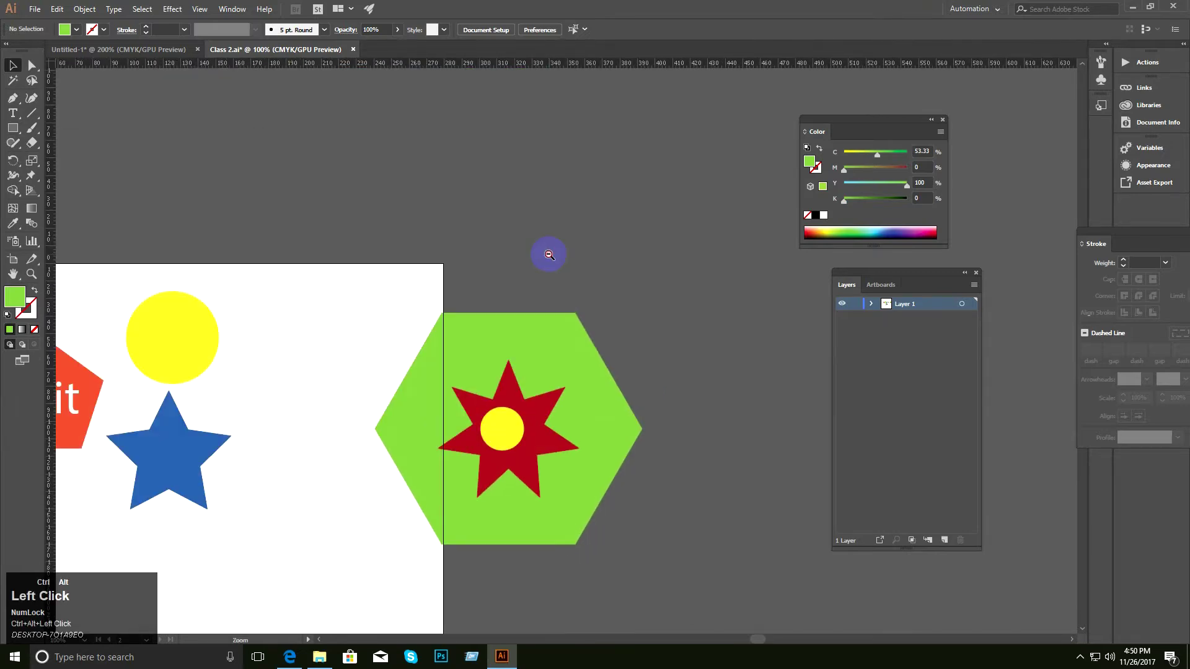
left_click(549, 254, "ctrl+alt")
left_click_drag(477, 352, 528, 197)
left_click(507, 279, "ctrl+alt")
left_click_drag(502, 276, 513, 123)
left_click_drag(322, 276, 345, 335)
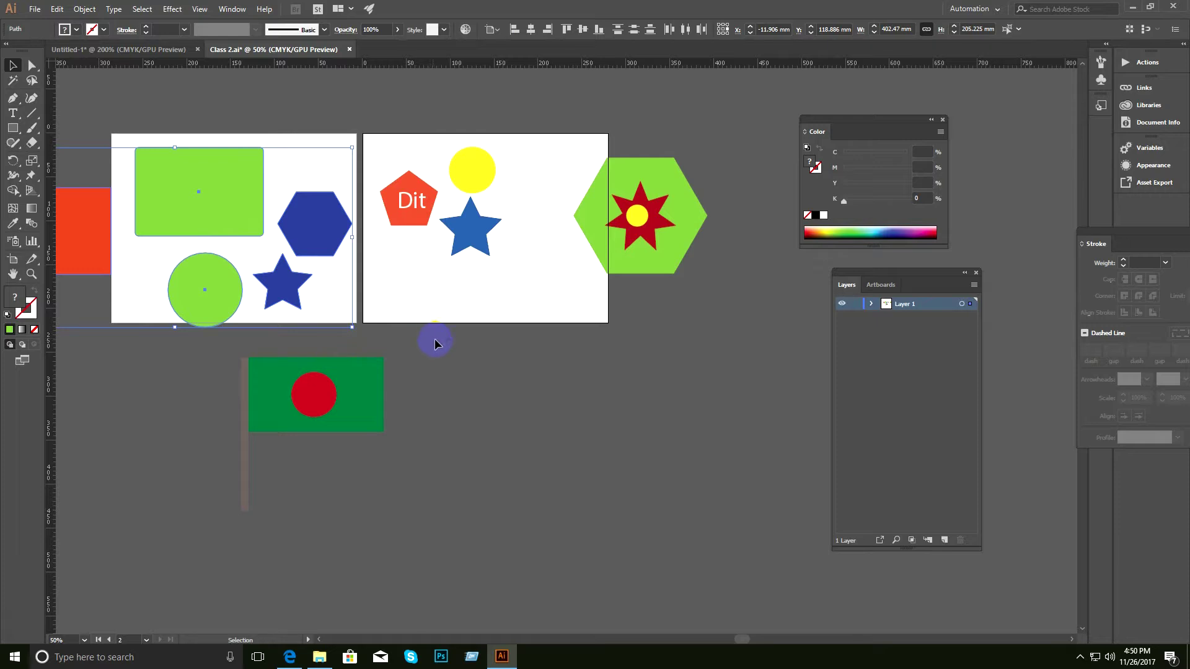
left_click_drag(414, 304, 332, 115)
left_click_drag(125, 107, 347, 315)
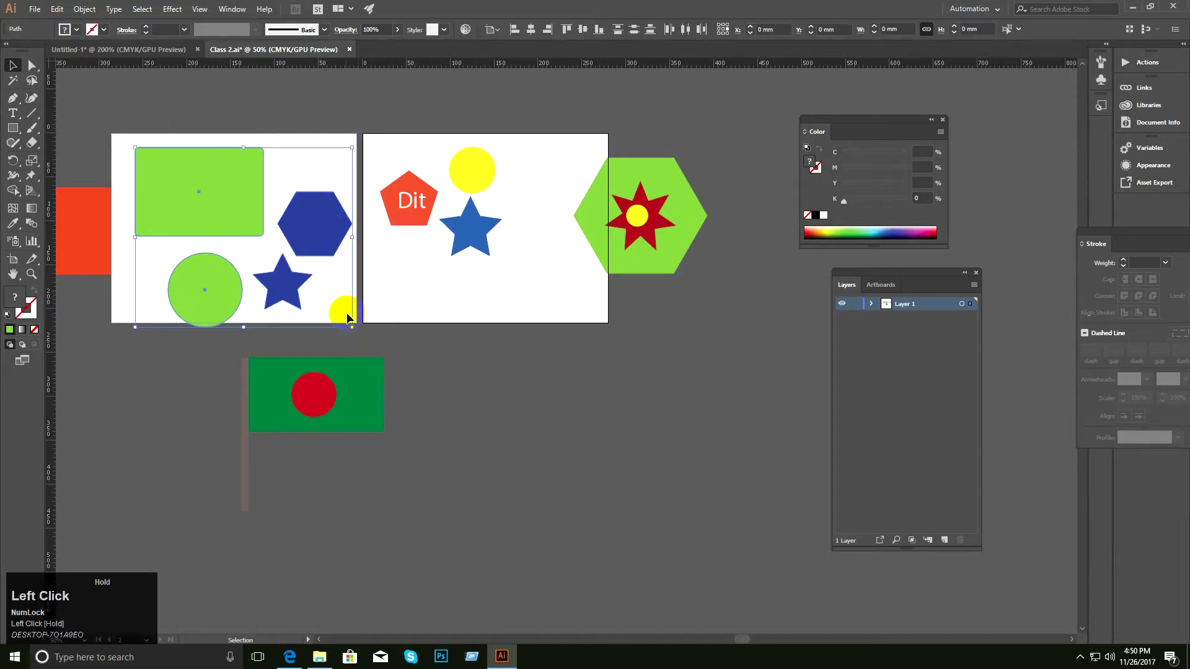
left_click(519, 383)
Reselect all four shapes on the first artboard.
left_click(459, 295, "ctrl")
left_click(458, 295, "ctrl")
left_click_drag(457, 295, 435, 281)
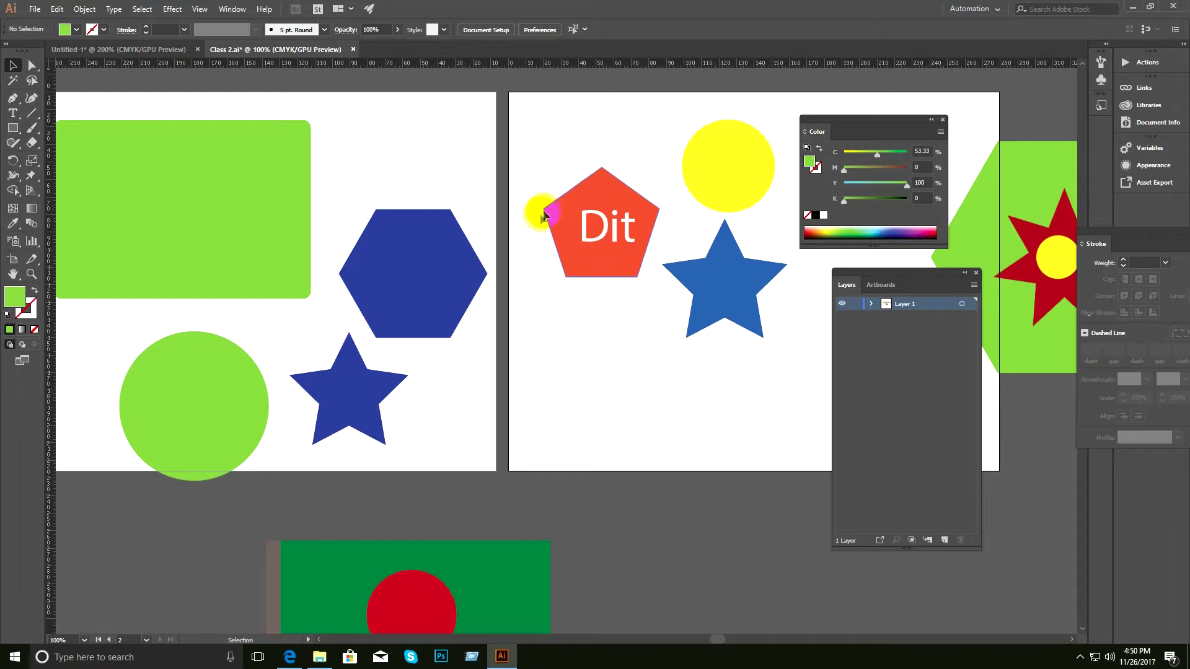
left_click(592, 233, "ctrl+alt")
left_click_drag(587, 240, 549, 218)
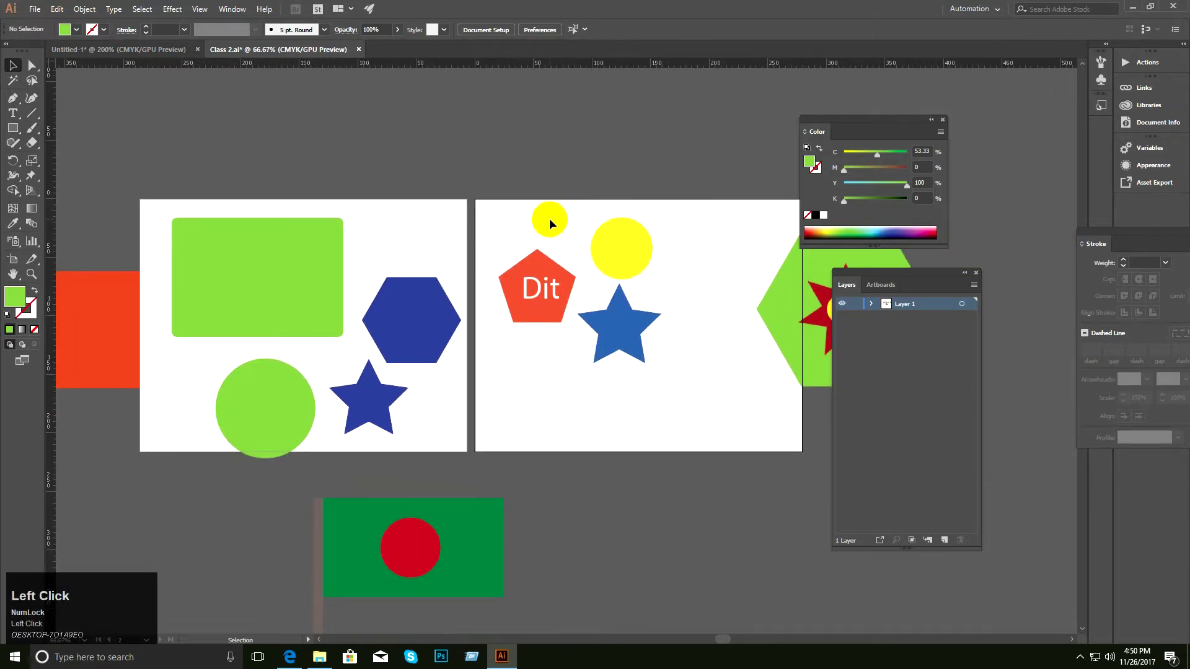
left_click_drag(537, 232, 526, 241)
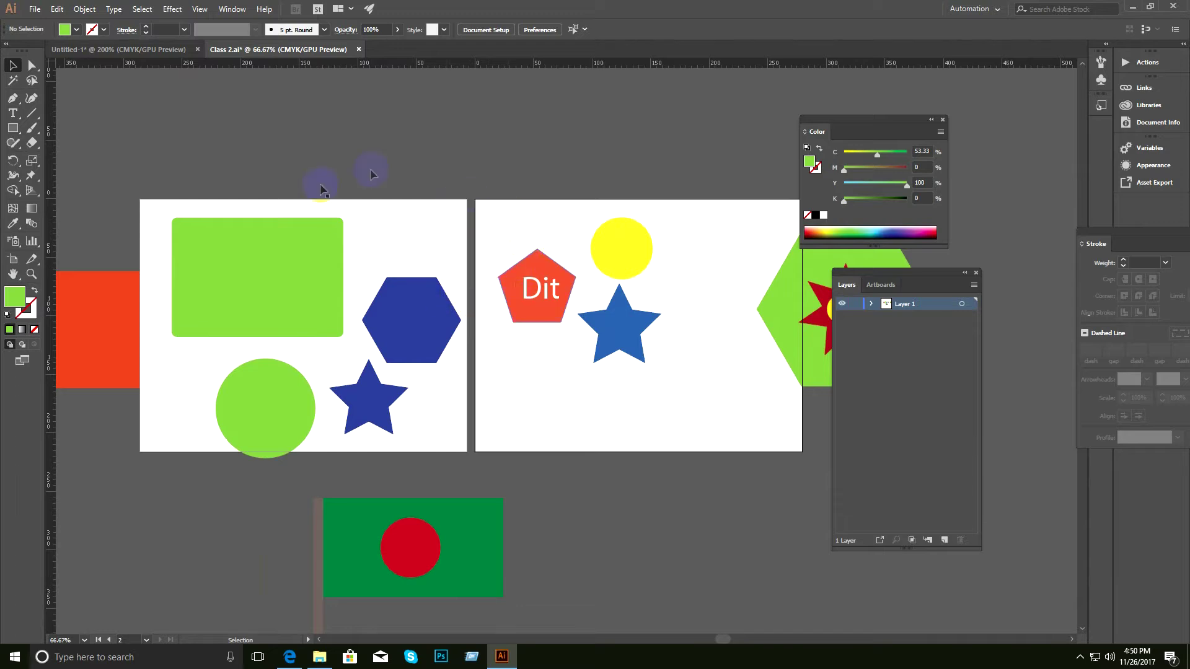
left_click(153, 180)
left_click_drag(154, 179, 458, 454)
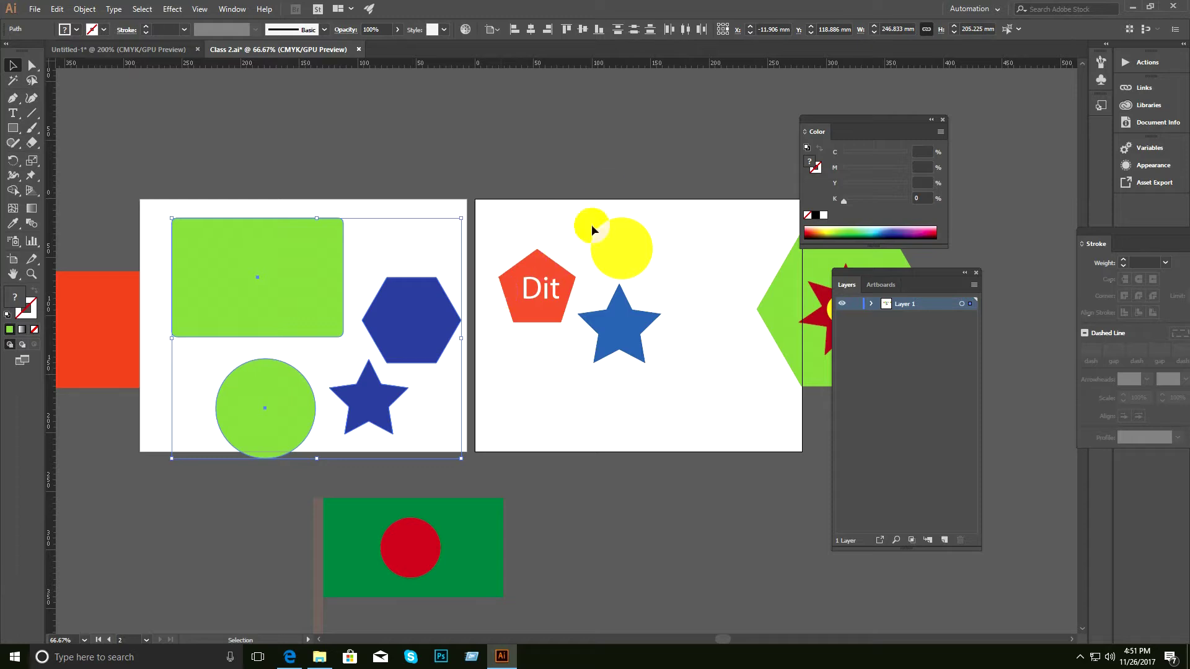
Select the second artboard's shapes together with the green hexagon and red star, and deselect everything.
left_click_drag(492, 167, 781, 467)
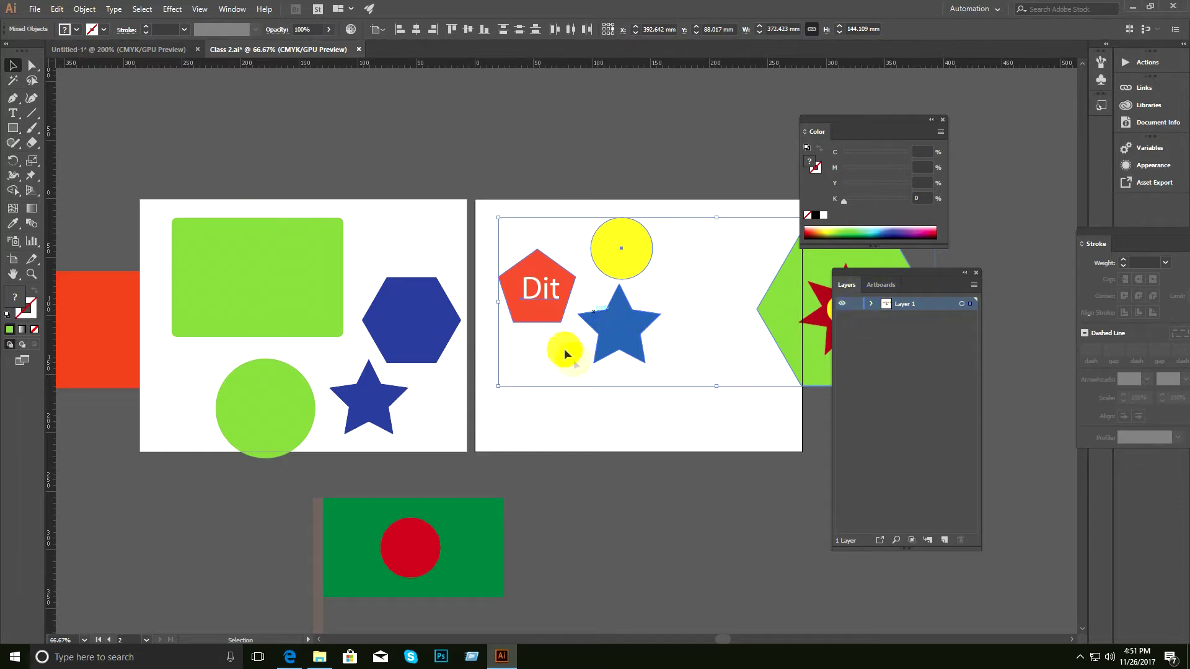
left_click(624, 363, "ctrl+alt")
left_click(623, 363, "ctrl+alt")
left_click_drag(623, 363, 582, 316)
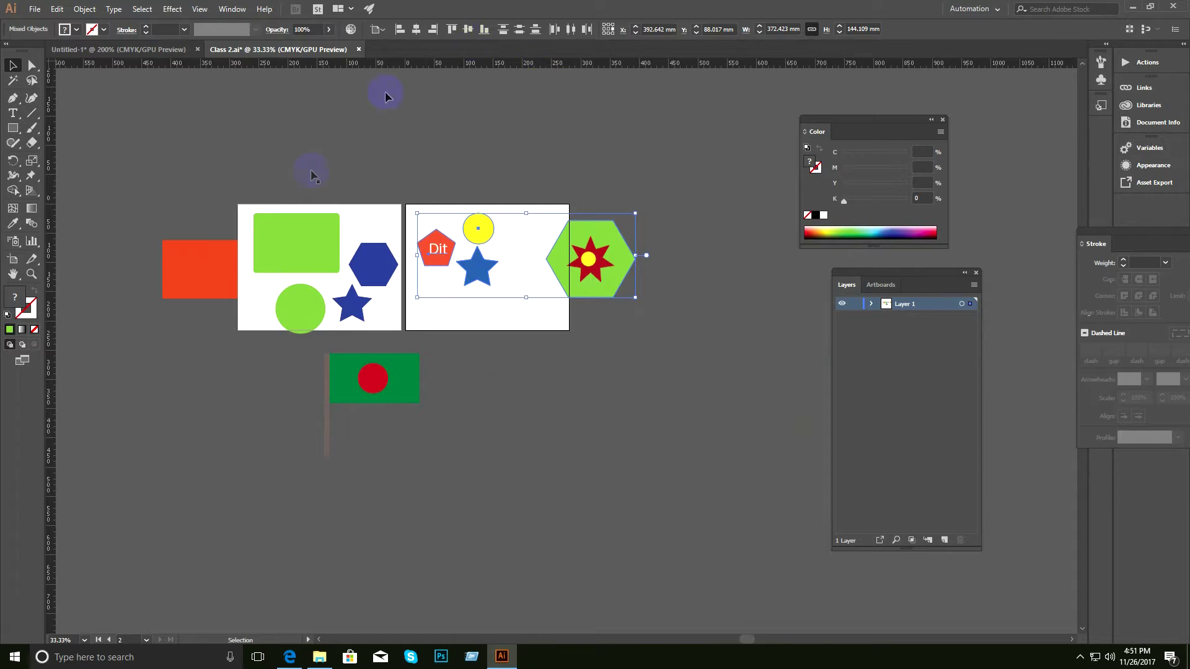
left_click(749, 428)
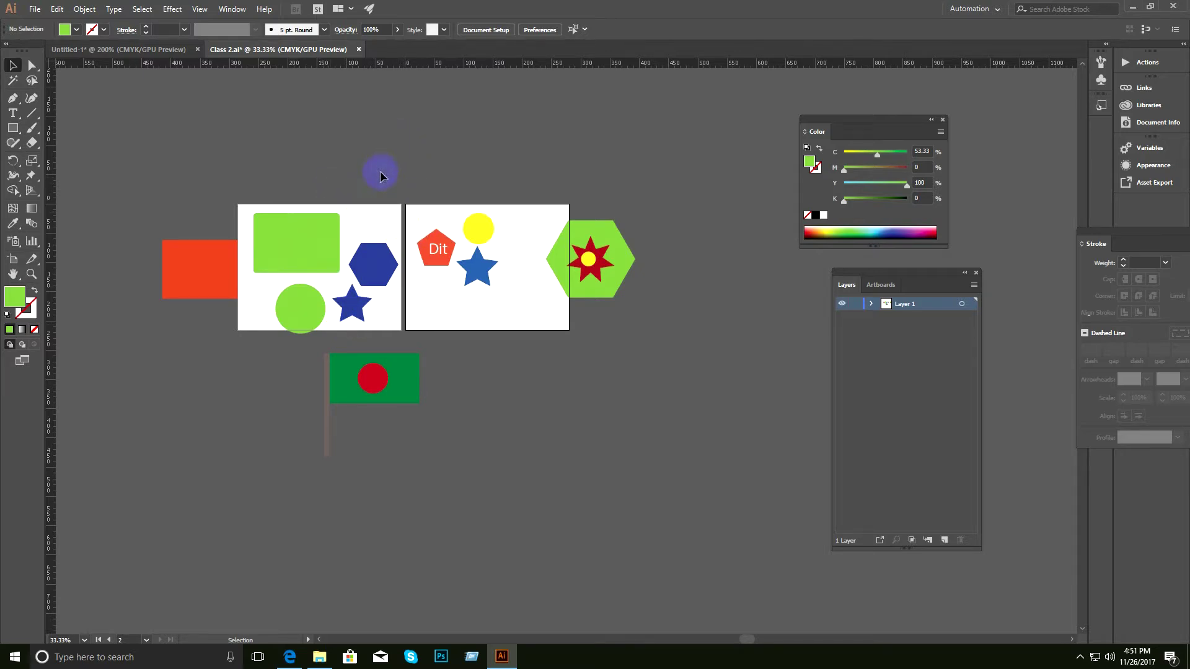
Hide Layer 1 and show it again, twice, to demonstrate layer visibility.
left_click(842, 305)
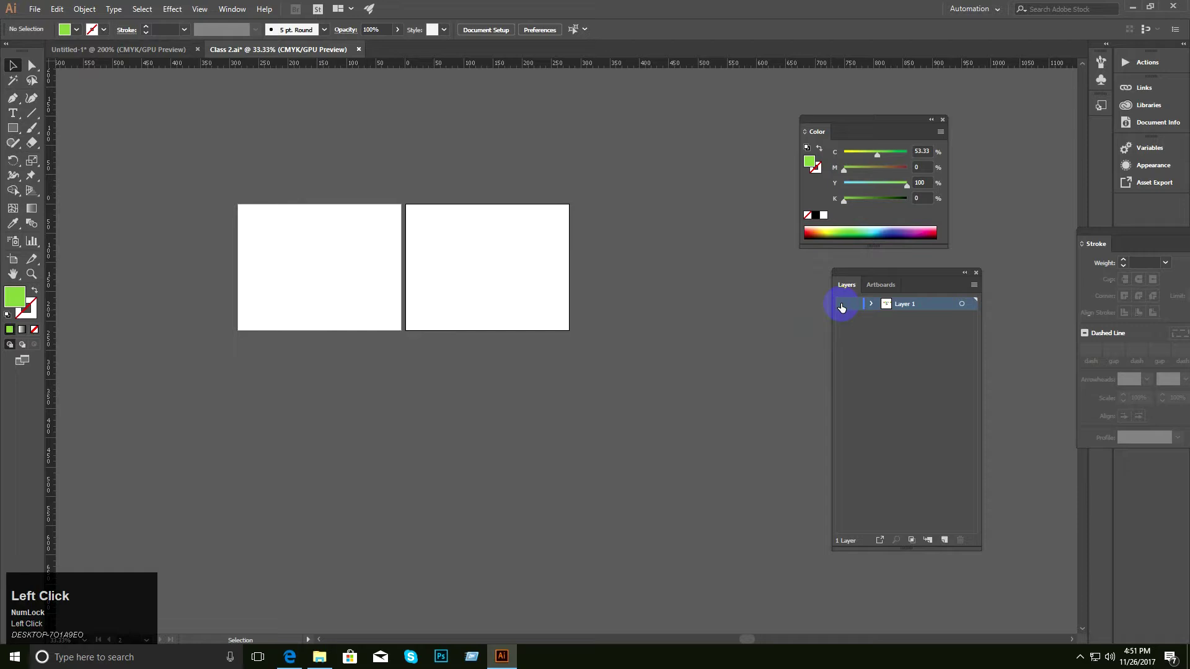
left_click(841, 305)
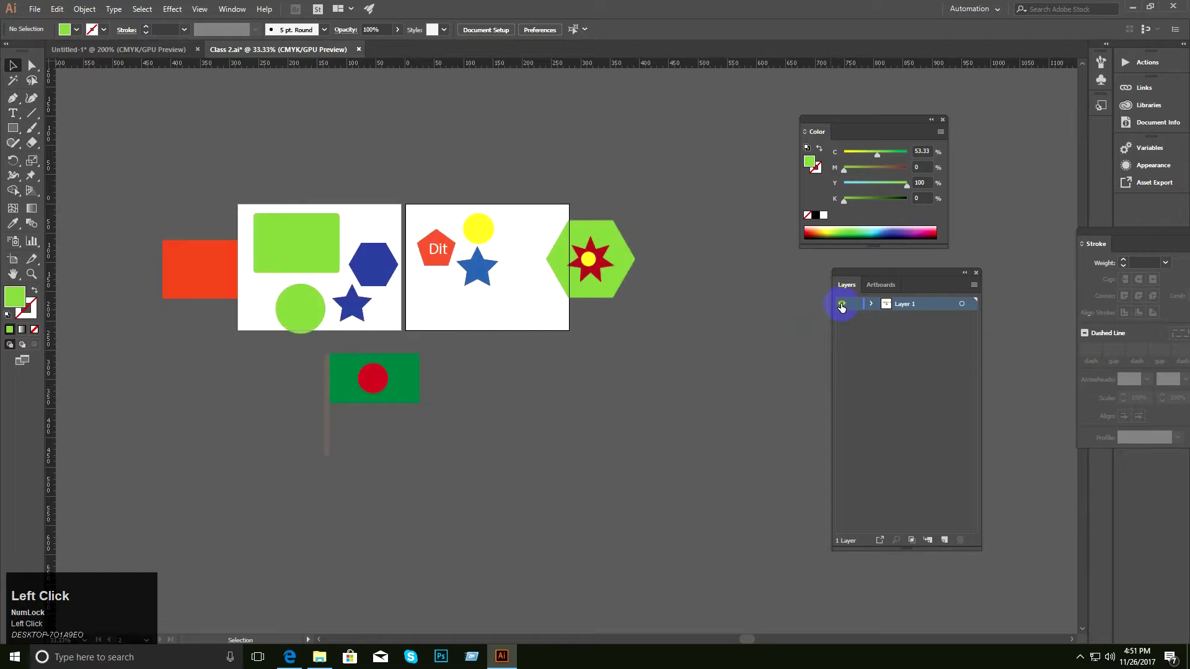
left_click(842, 304)
left_click(842, 304)
Expand Layer 1, collapse it, and expand it again to list the objects it contains.
left_click(871, 305)
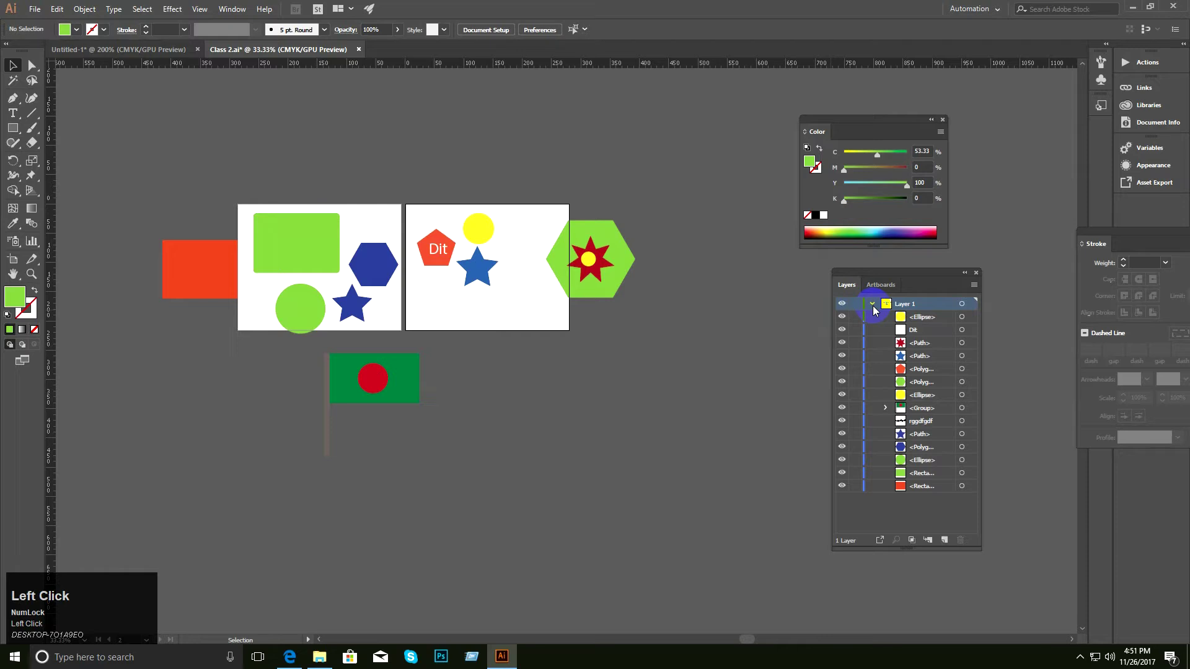
left_click(872, 305)
left_click(872, 305)
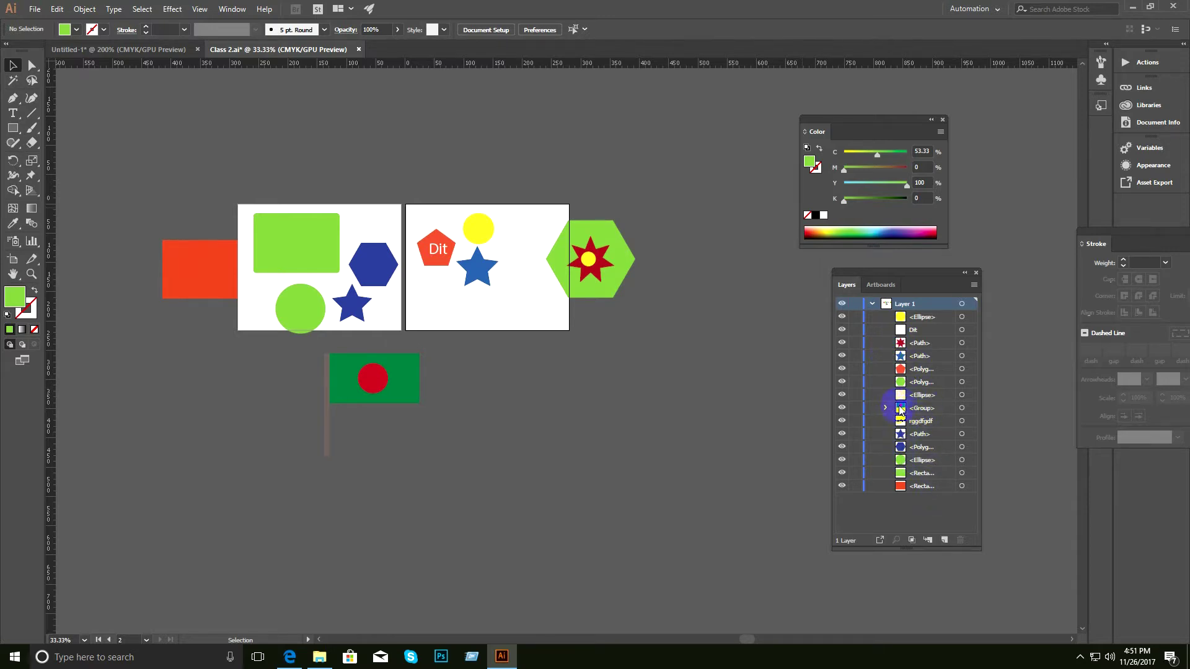
Switch the flag group's visibility inside Layer 1 off and on repeatedly, leaving the group shown.
left_click(840, 409)
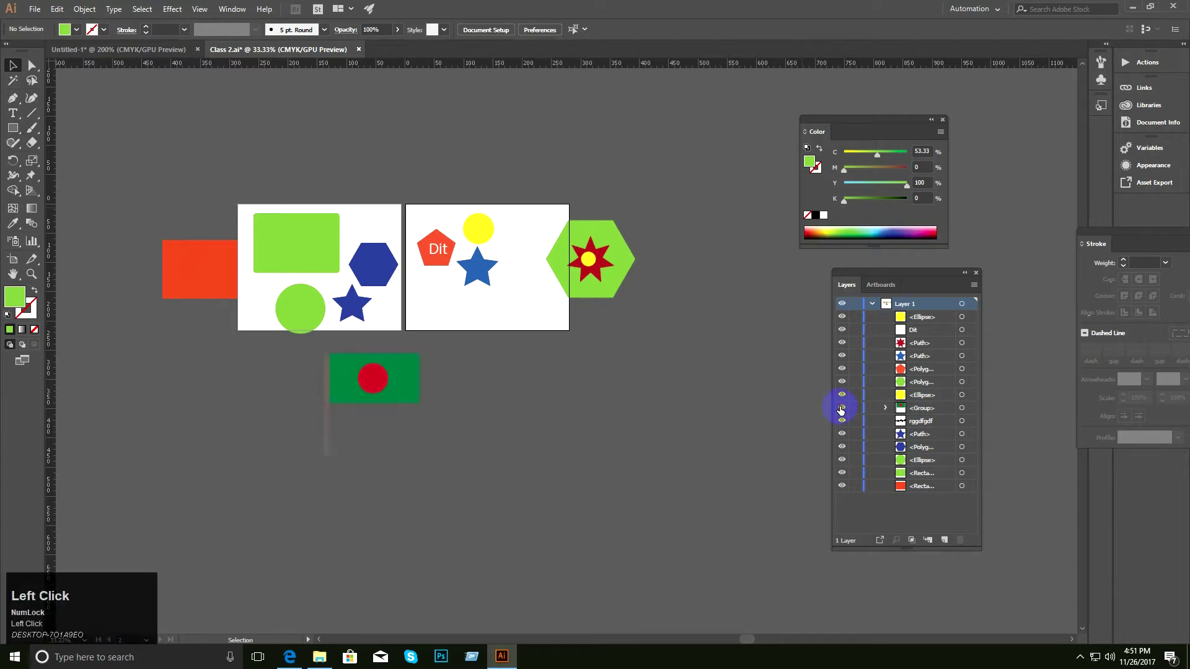
left_click(840, 408)
left_click(840, 409)
left_click(841, 408)
left_click(840, 409)
left_click(840, 408)
left_click(840, 408)
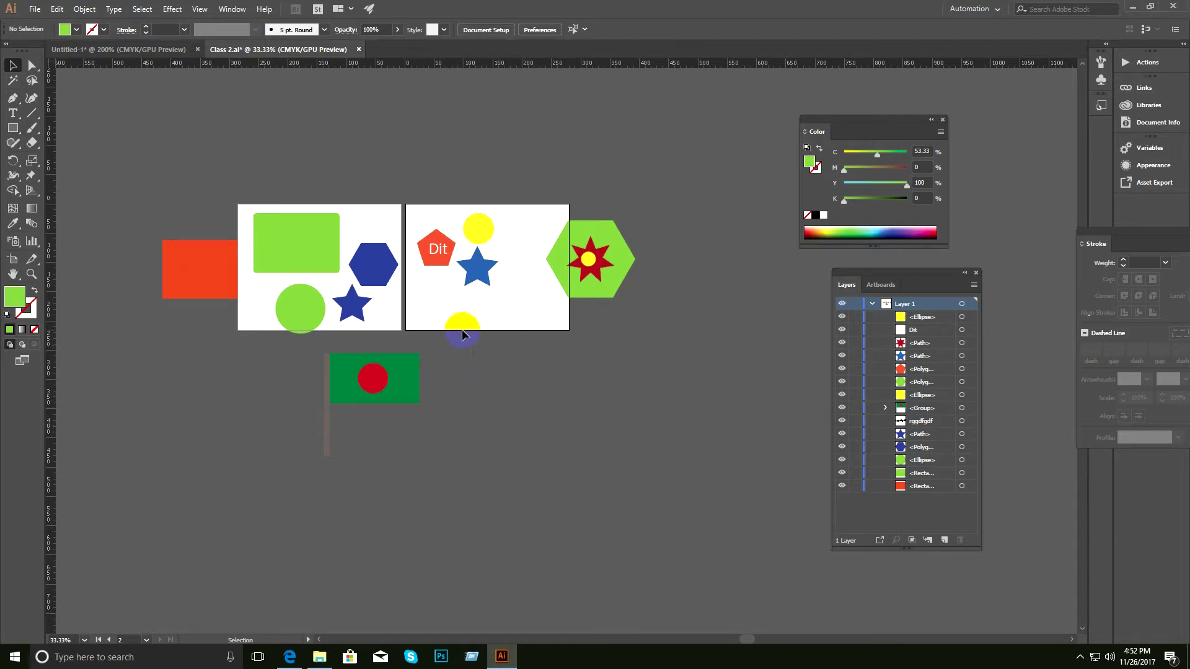
Collapse Layer 1's object list, and briefly activate the Artboard tool before returning to the Selection tool.
left_click_drag(443, 301, 401, 286)
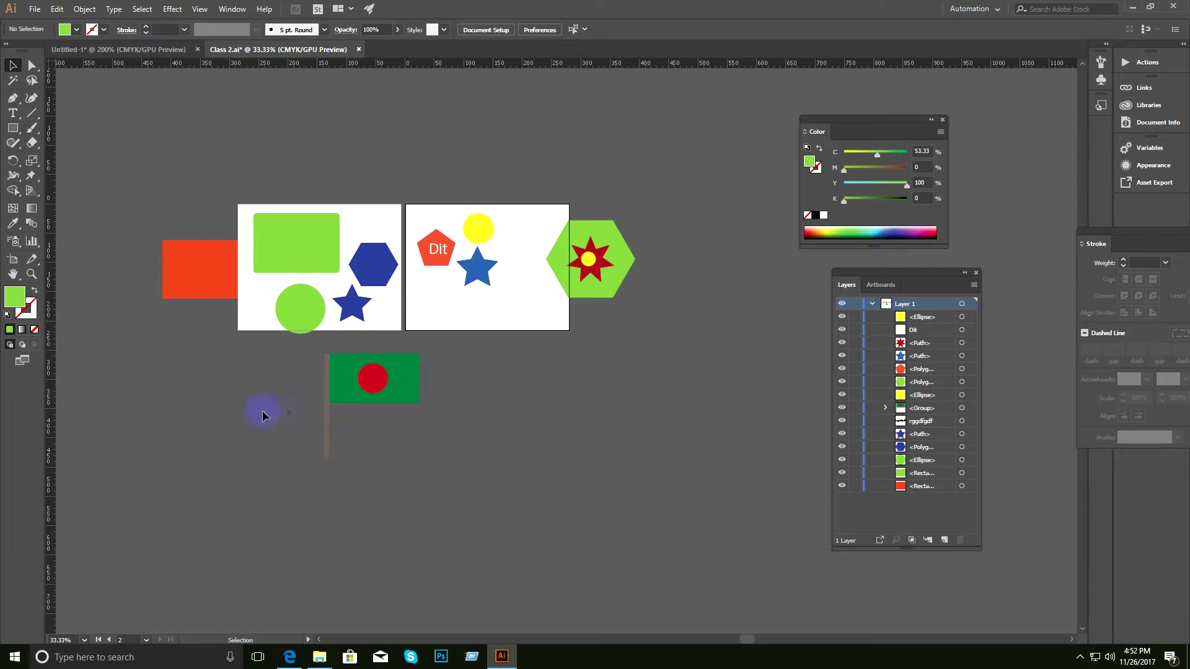
left_click(440, 383)
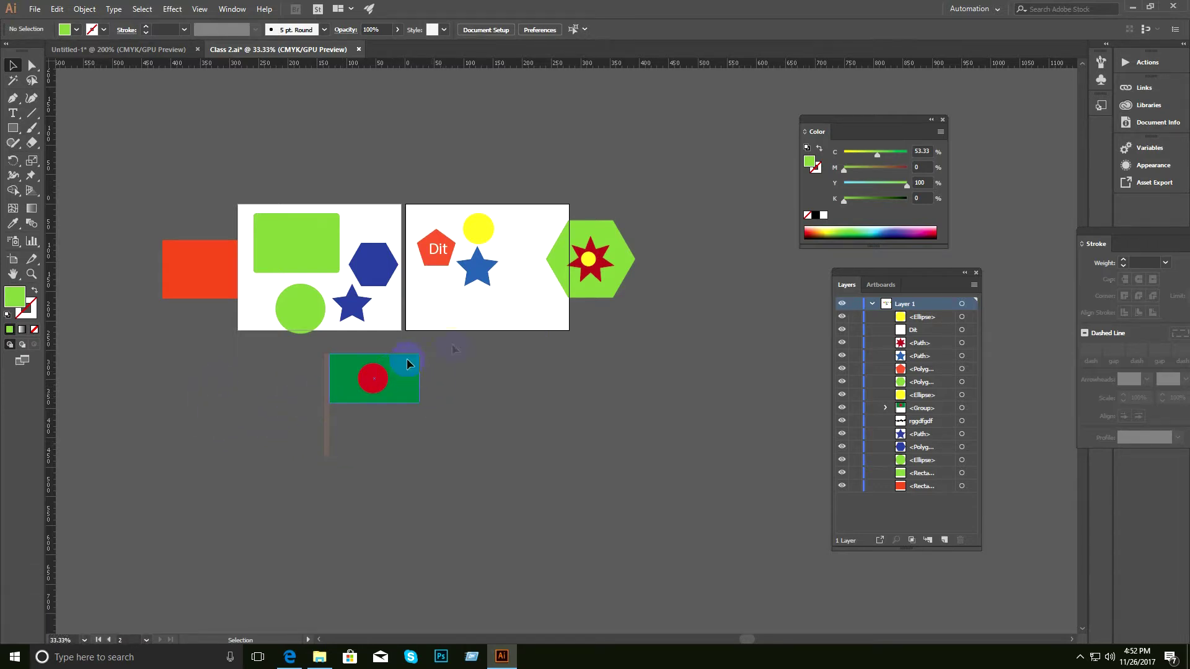
left_click(872, 303)
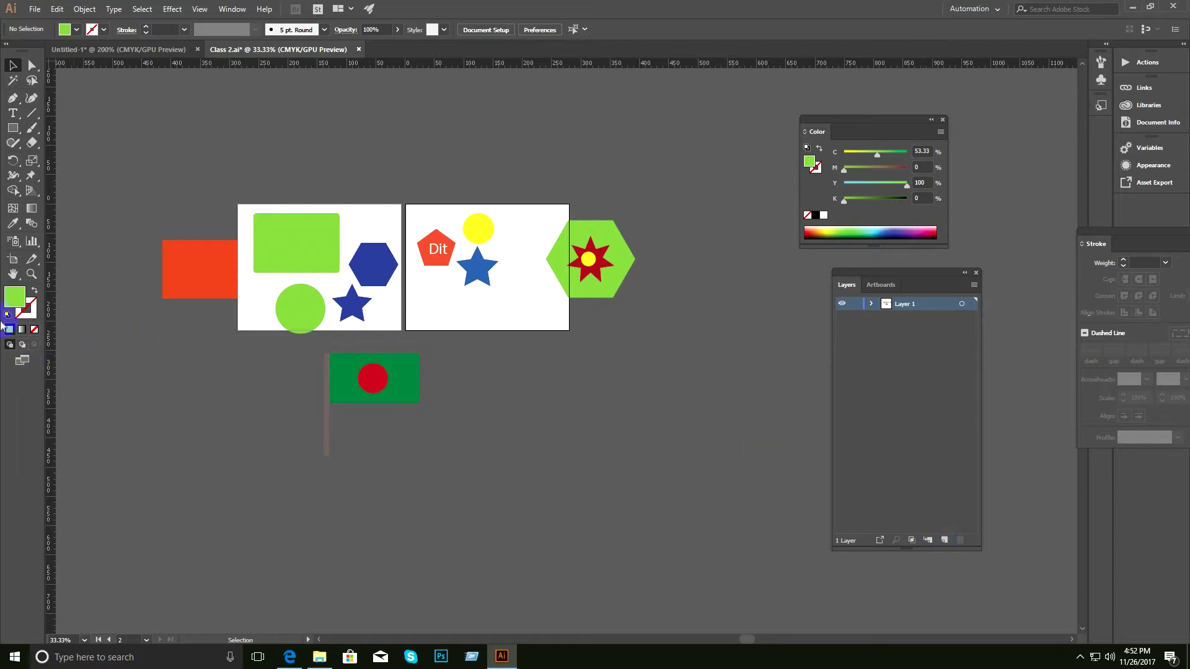
left_click(8, 264)
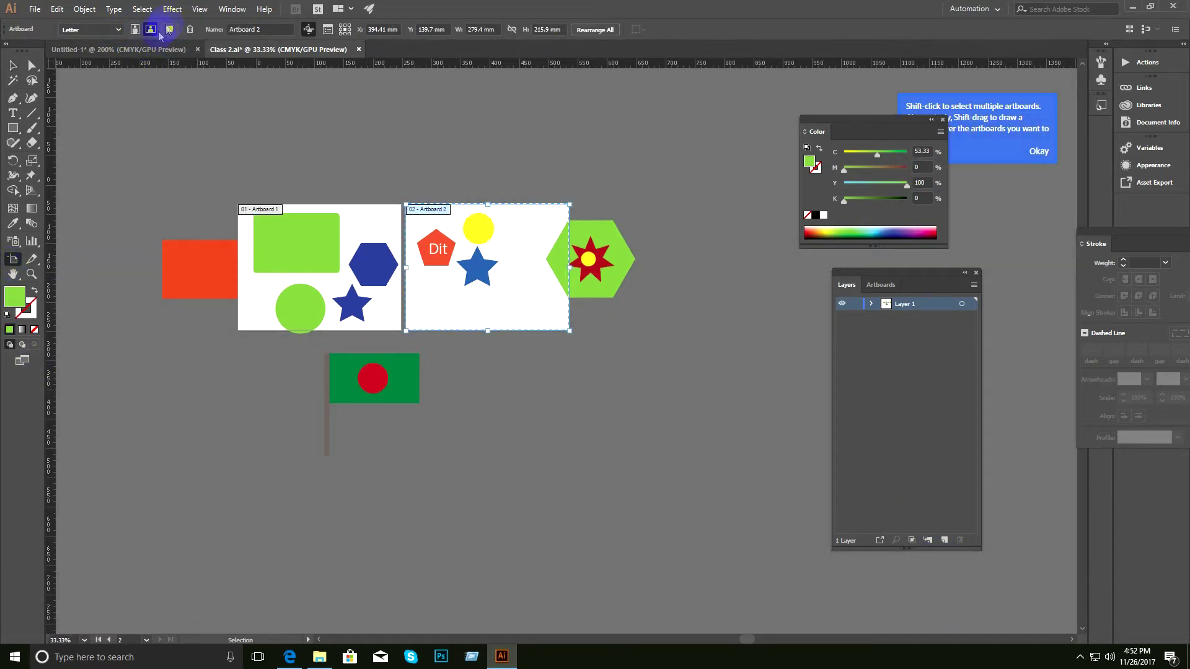
left_click(13, 65)
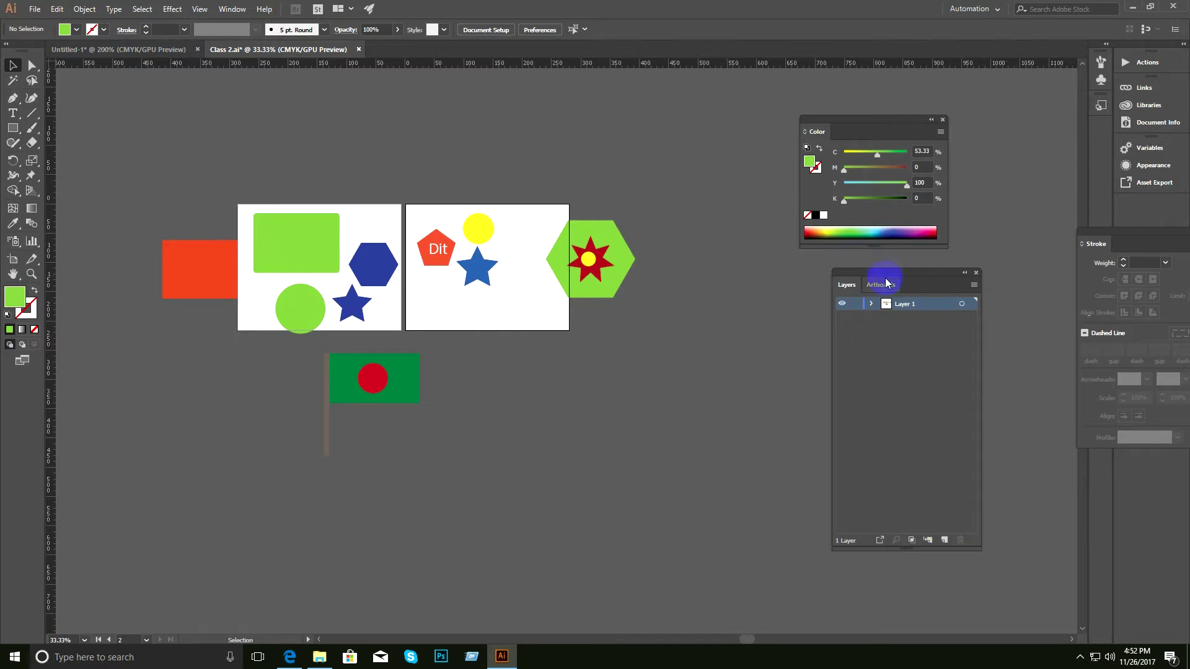
Add a second layer above Layer 1, and open the layer names for editing to show how renaming works.
left_click(944, 540)
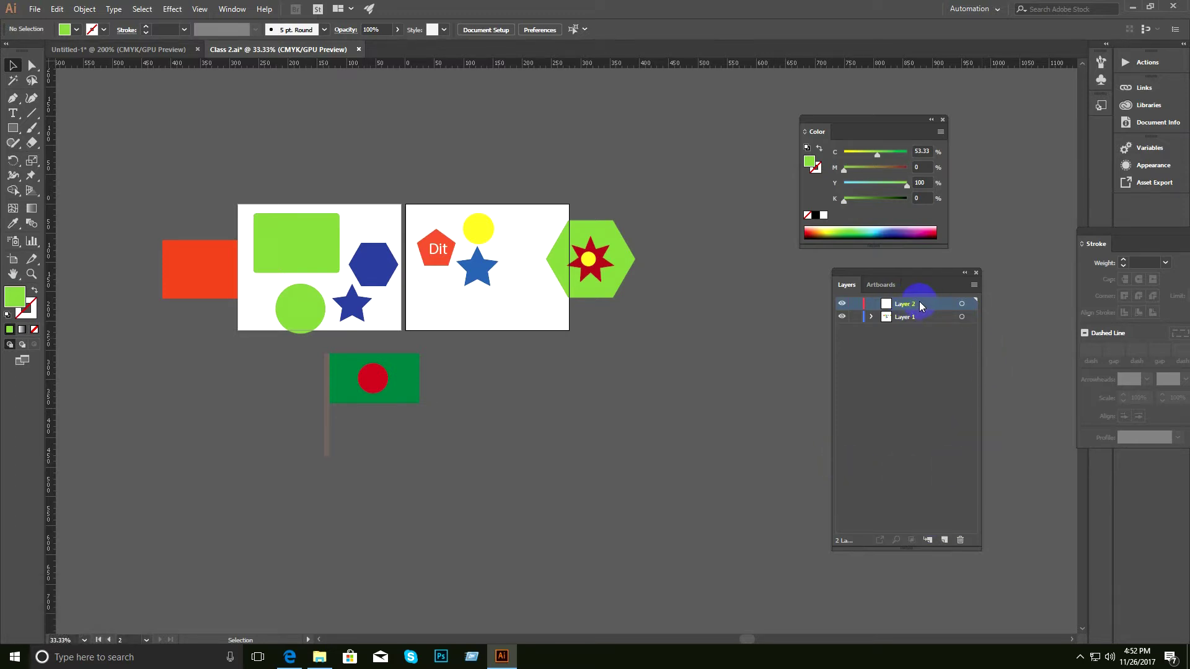
double_click(910, 305)
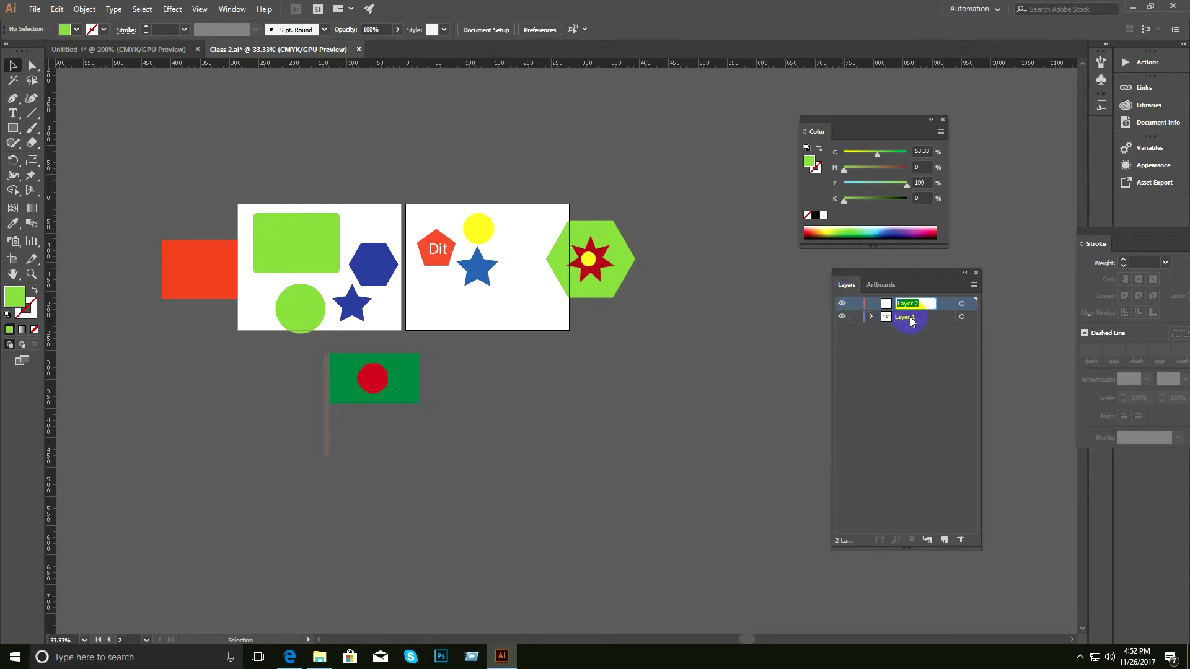
double_click(910, 318)
left_click(911, 306)
double_click(911, 306)
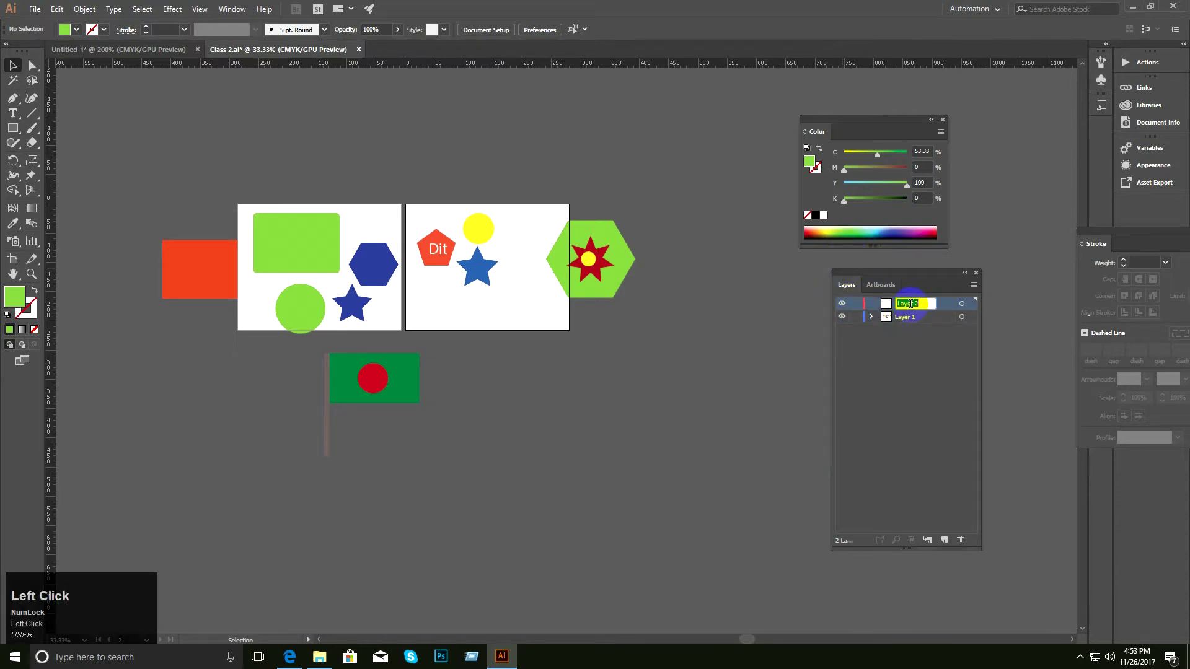
left_click(913, 349)
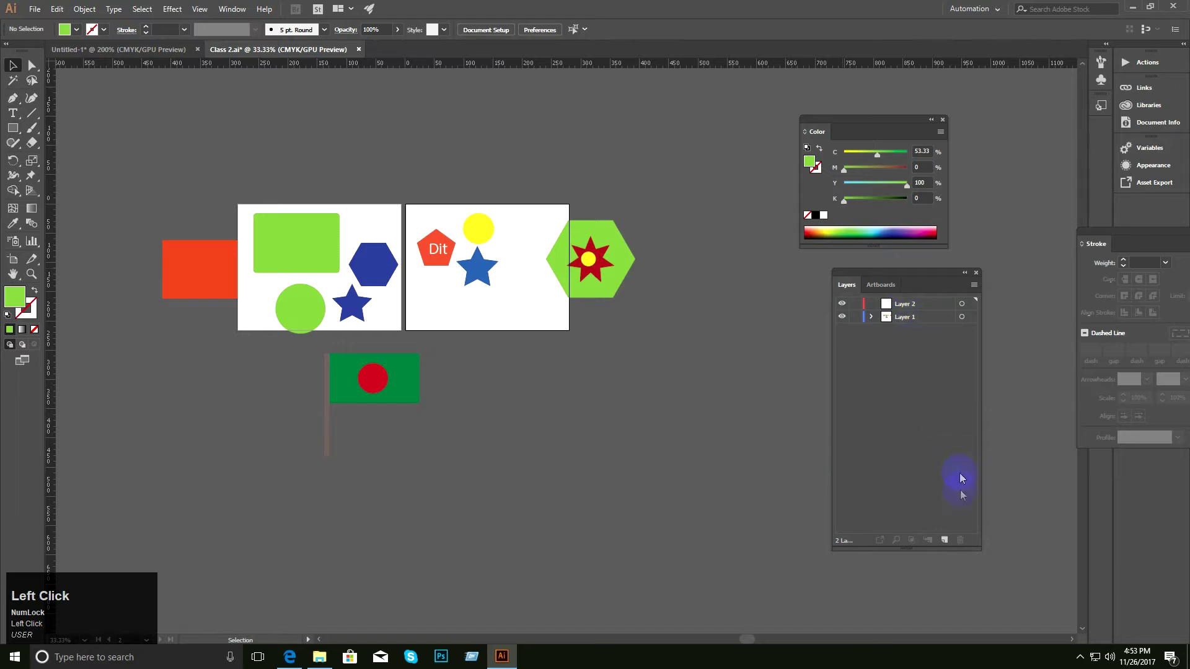
Add a third layer above the other two layers.
left_click(943, 540)
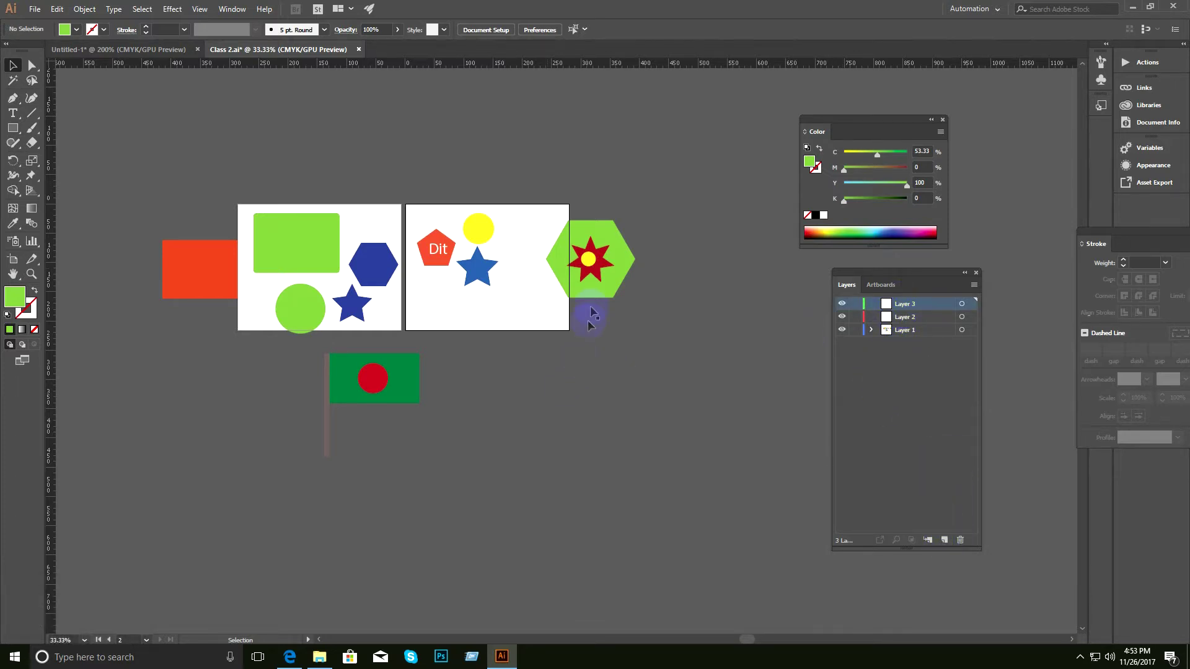
key("ctrl+space")
left_click(565, 310, "ctrl")
left_click(565, 310, "ctrl")
left_click_drag(505, 271, 620, 295)
left_click(610, 323, "ctrl")
left_click(603, 333, "ctrl+alt")
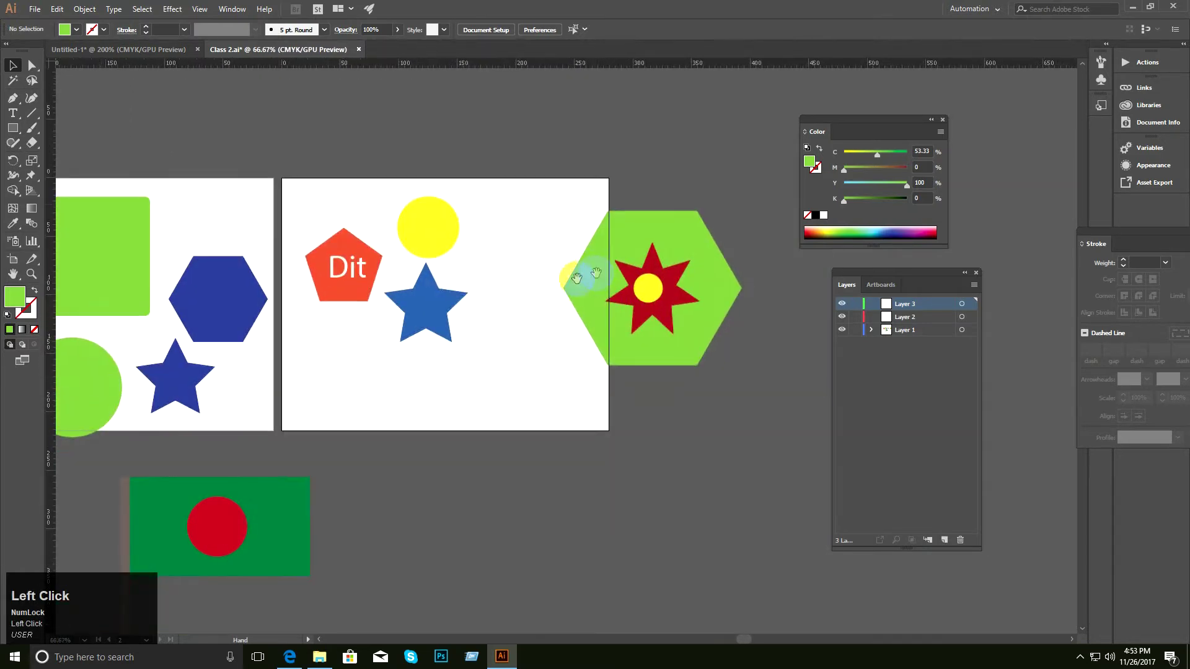
Draw a green rectangle about 76 × 56 mm on Layer 1, above the artboard with the Dit pentagon.
left_click(895, 332)
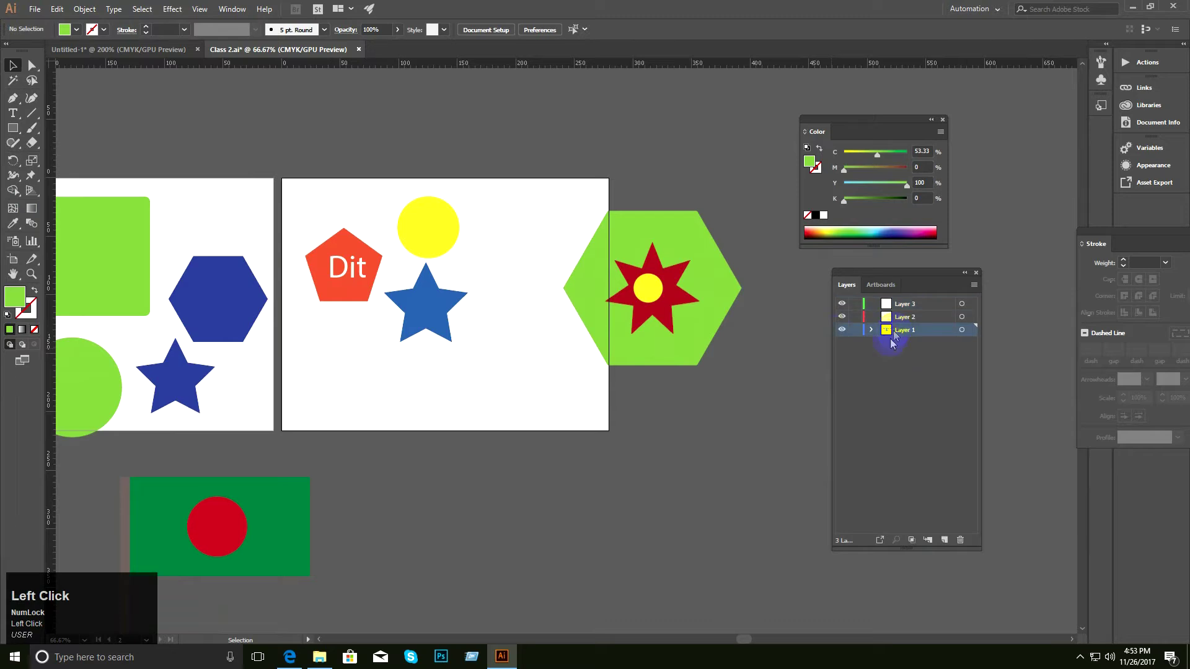
left_click(13, 127)
left_click_drag(320, 88, 410, 152)
left_click(11, 65)
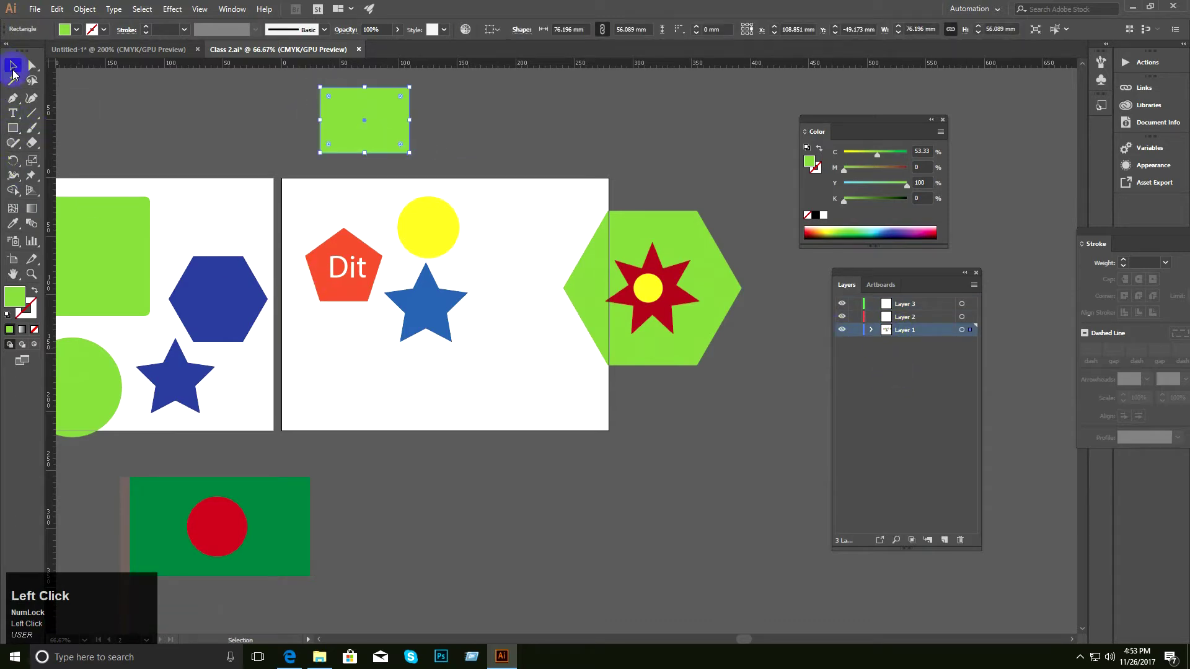
left_click(177, 117)
Draw a second rectangle about 70 × 52 mm overlapping the green one on Layer 1, and fill it with salmon.
left_click(20, 132)
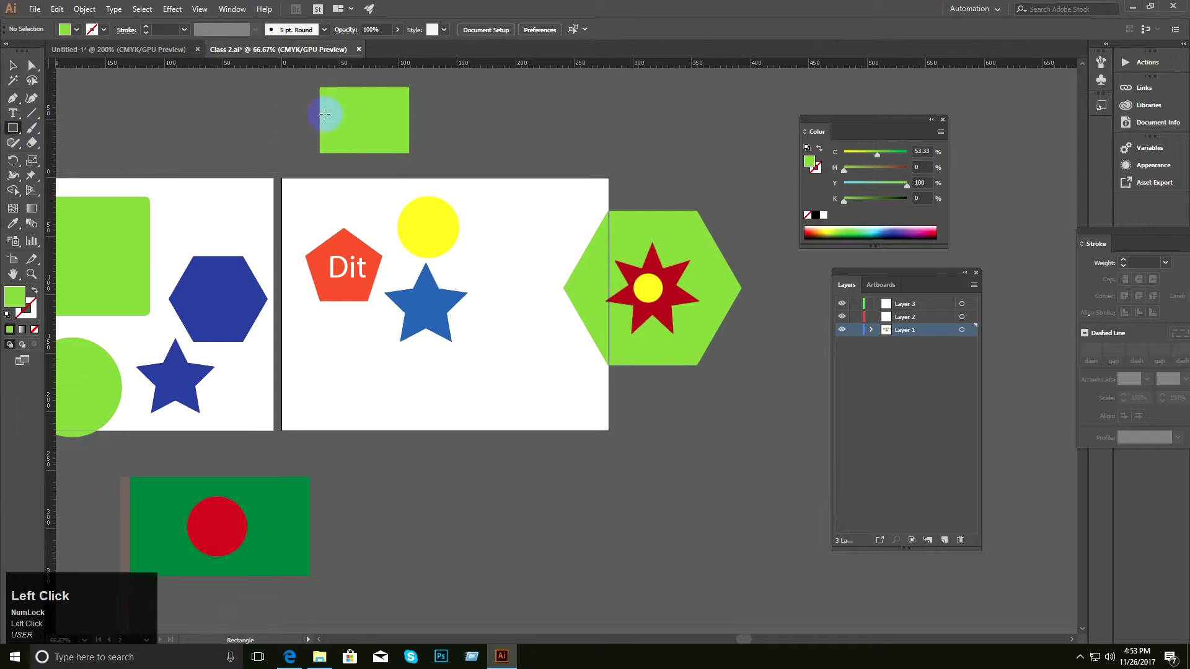
left_click_drag(374, 110, 455, 171)
left_click(811, 229)
left_click(15, 67)
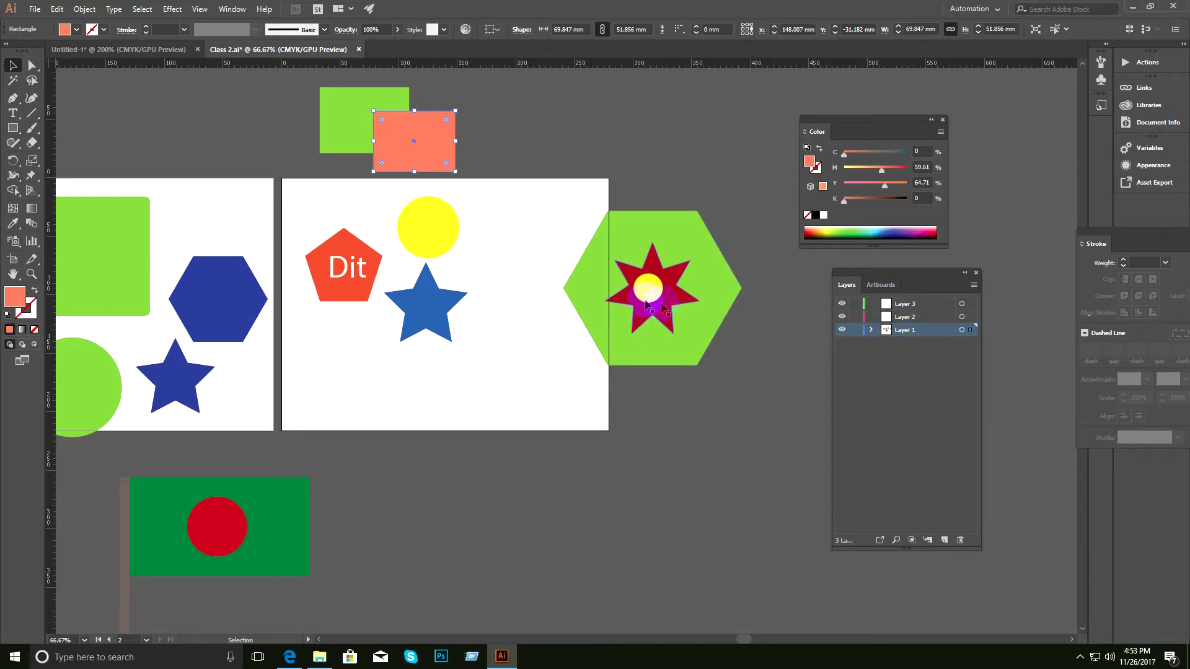
left_click(489, 389)
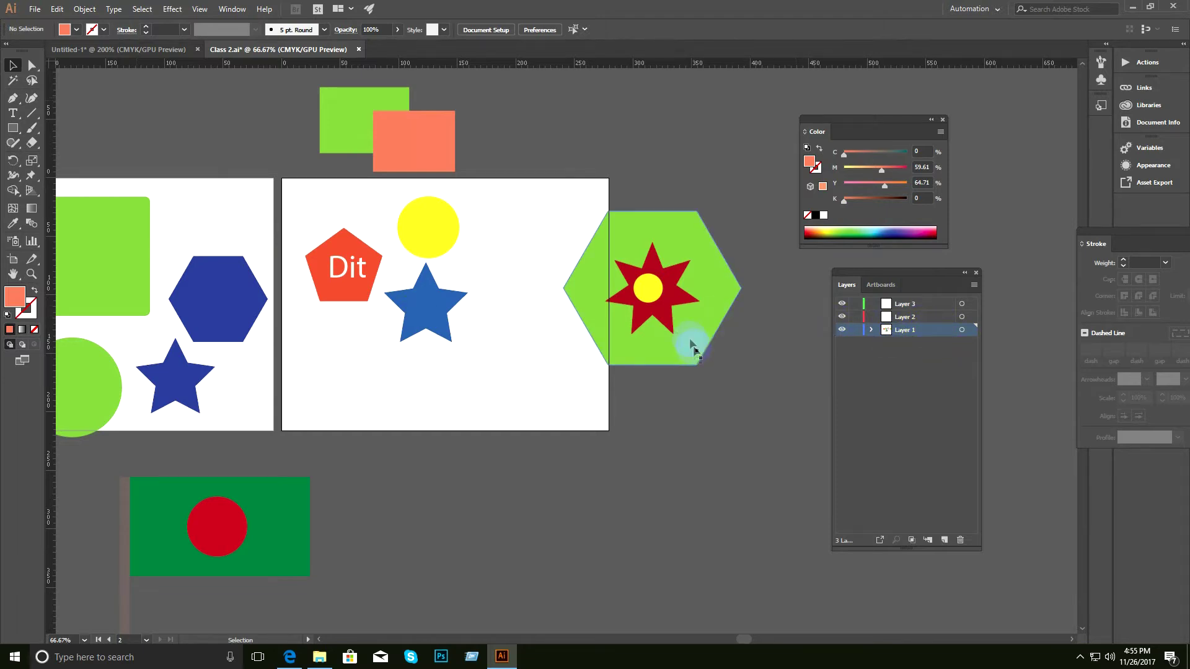
Draw a salmon rectangle about 140 × 75 mm on Layer 3, to the right of the flag.
left_click(922, 319)
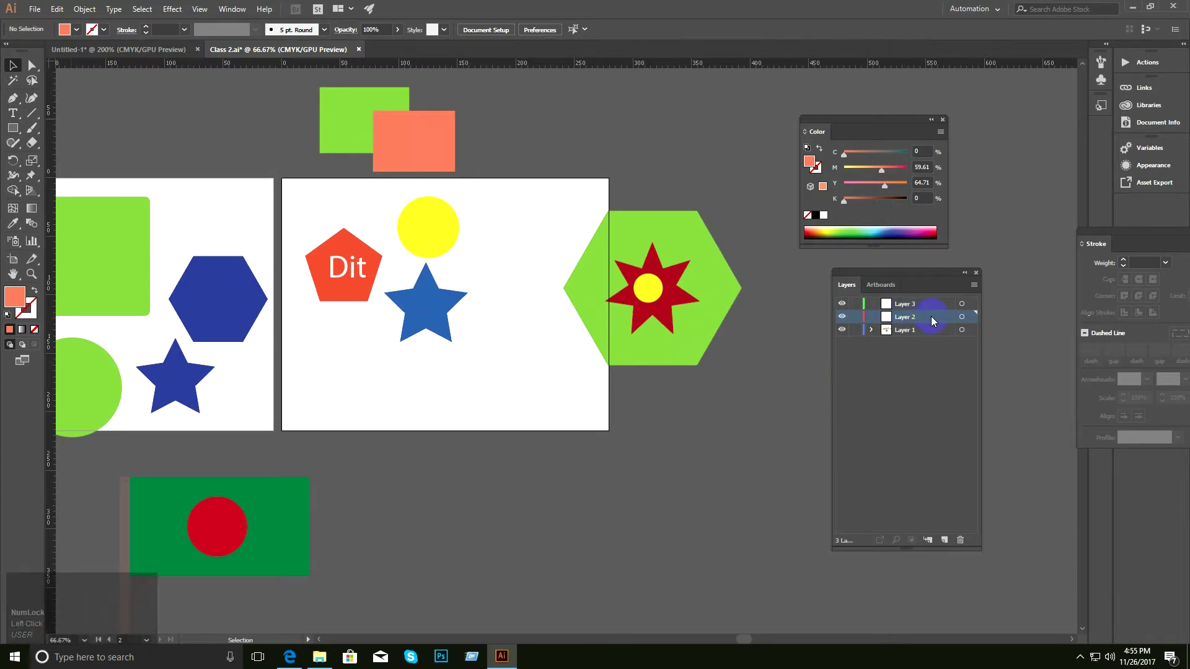
left_click(409, 457)
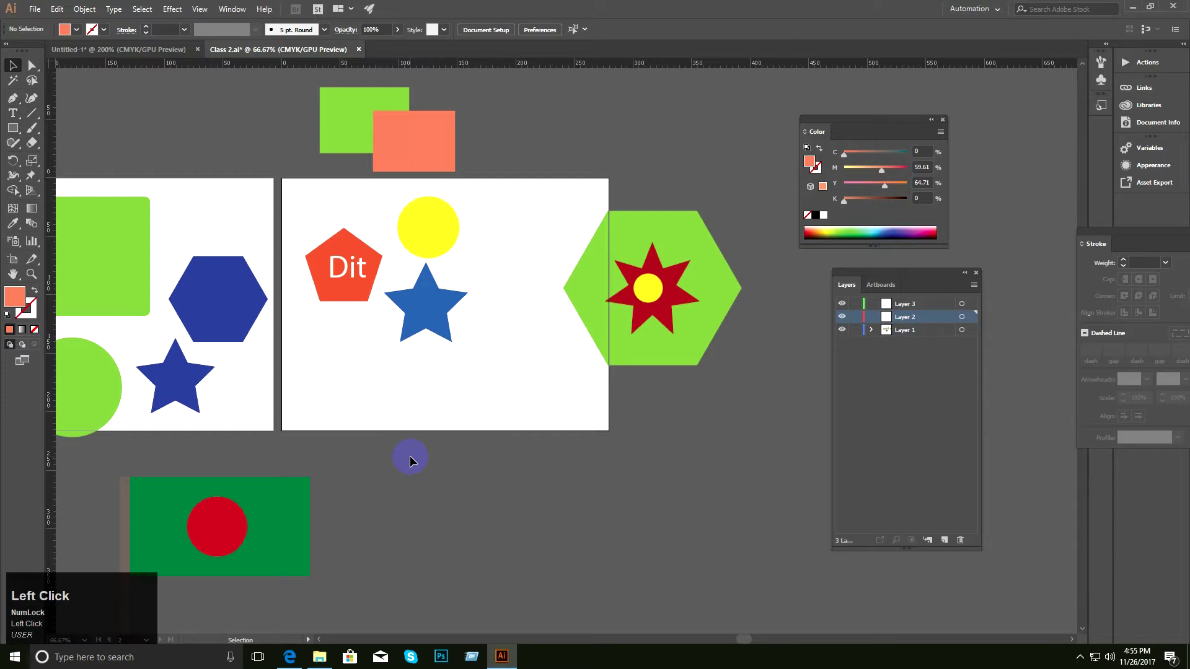
left_click(917, 305)
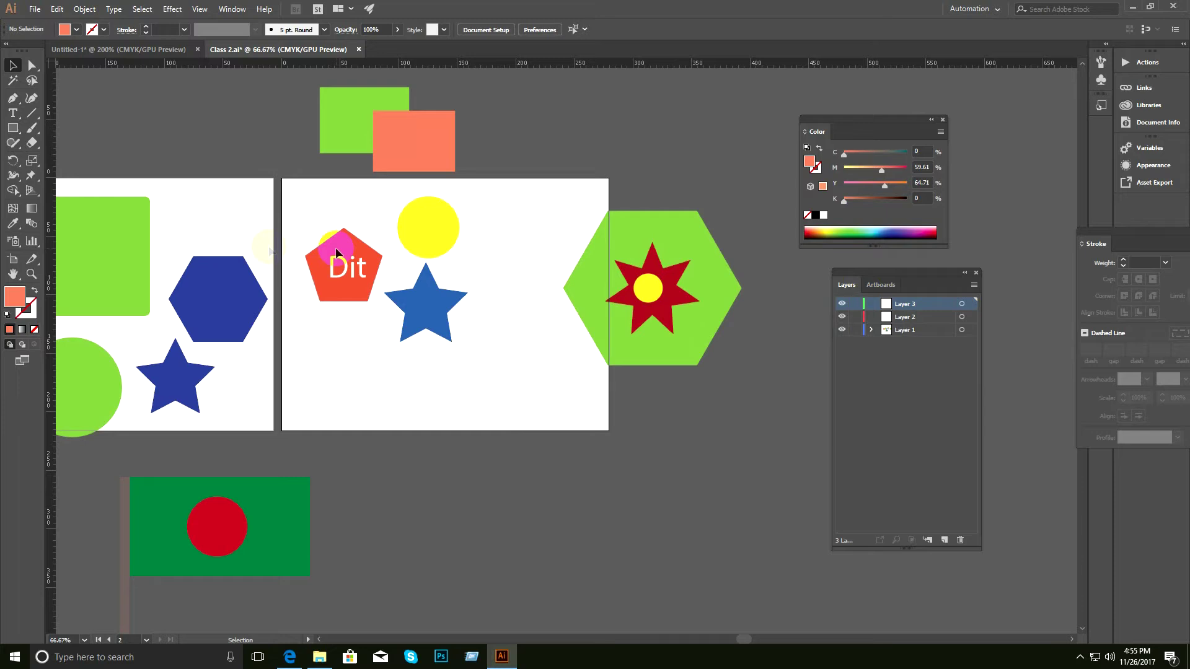
left_click(12, 127)
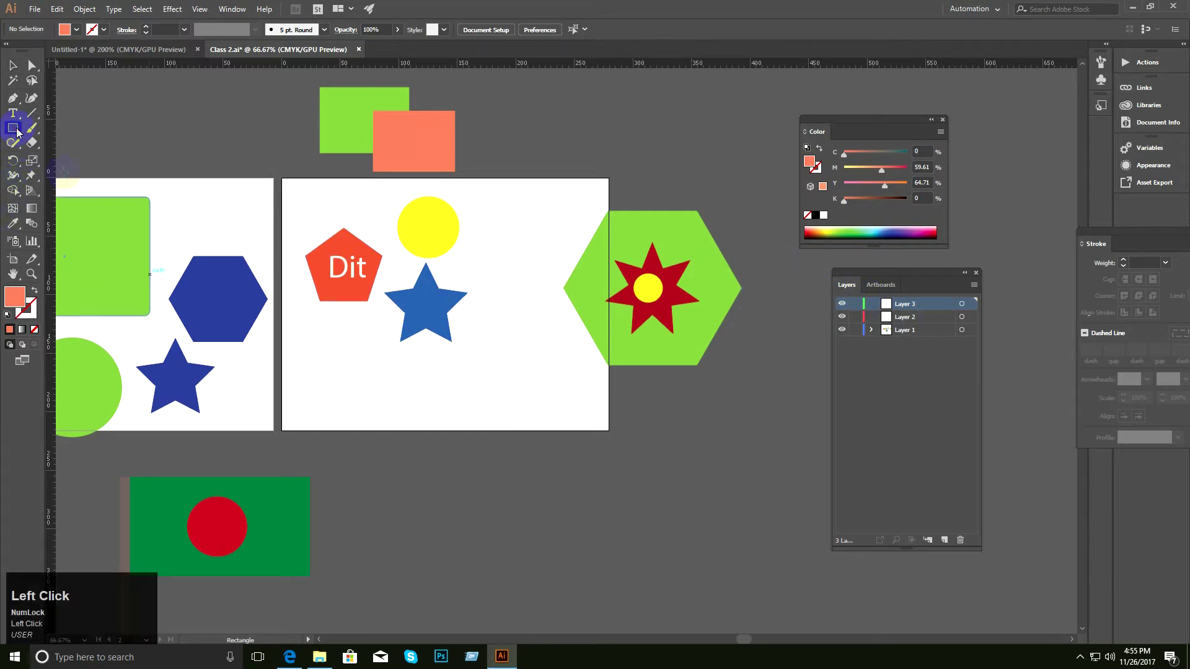
left_click_drag(409, 473, 573, 561)
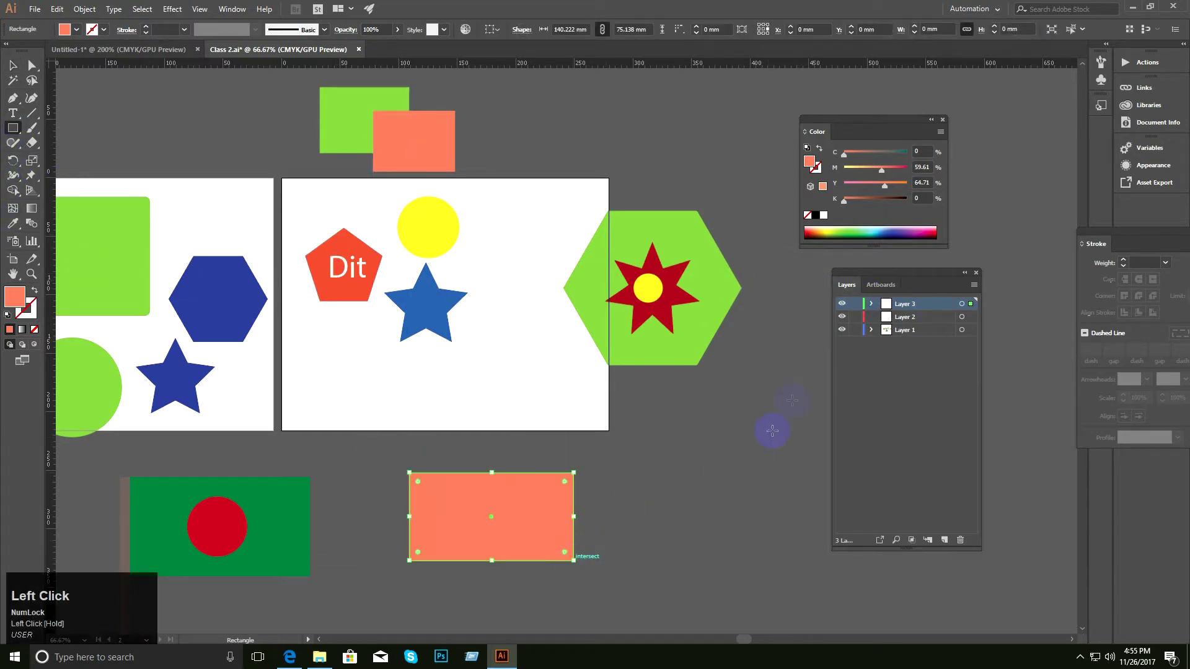
Draw a salmon rectangle about 104 × 79 mm on Layer 2, beside the Layer 3 rectangle.
left_click(887, 322)
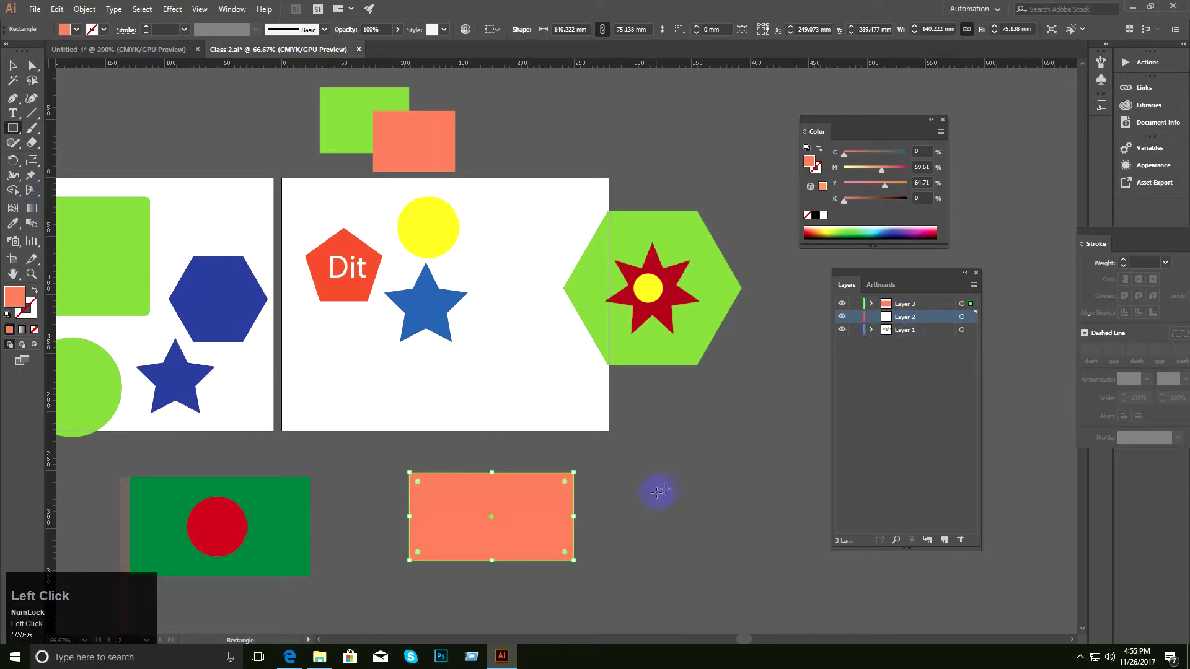
left_click_drag(634, 468, 756, 561)
scroll(627, 505, "down", 2)
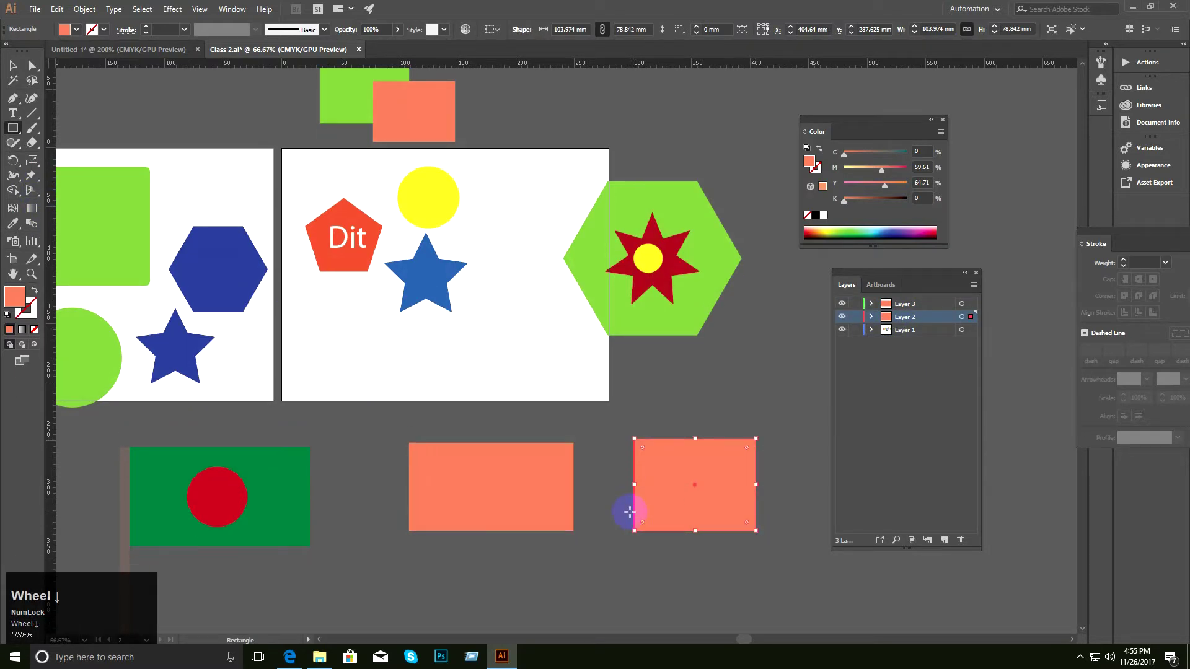
Draw a salmon rectangle about 147 × 53 mm on Layer 1, below the other two new rectangles.
left_click(905, 330)
left_click_drag(485, 544, 658, 606)
left_click(12, 65)
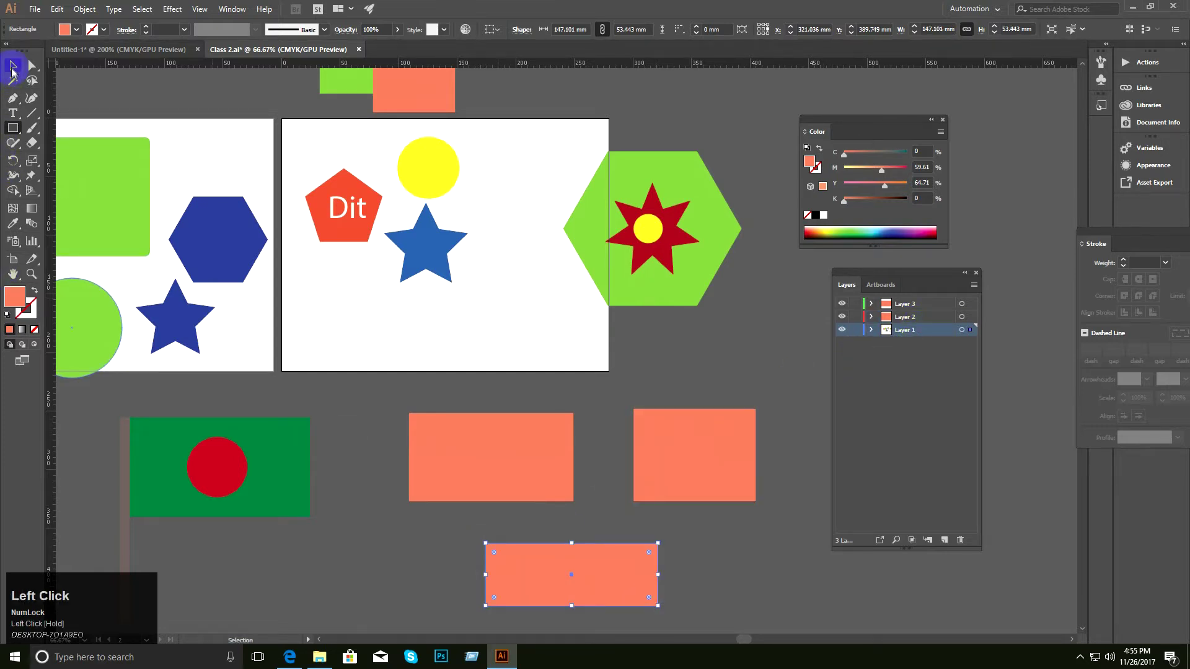
Select the three salmon rectangles below the artboard together and examine the selection colour each layer gives its object.
left_click_drag(357, 412, 672, 599)
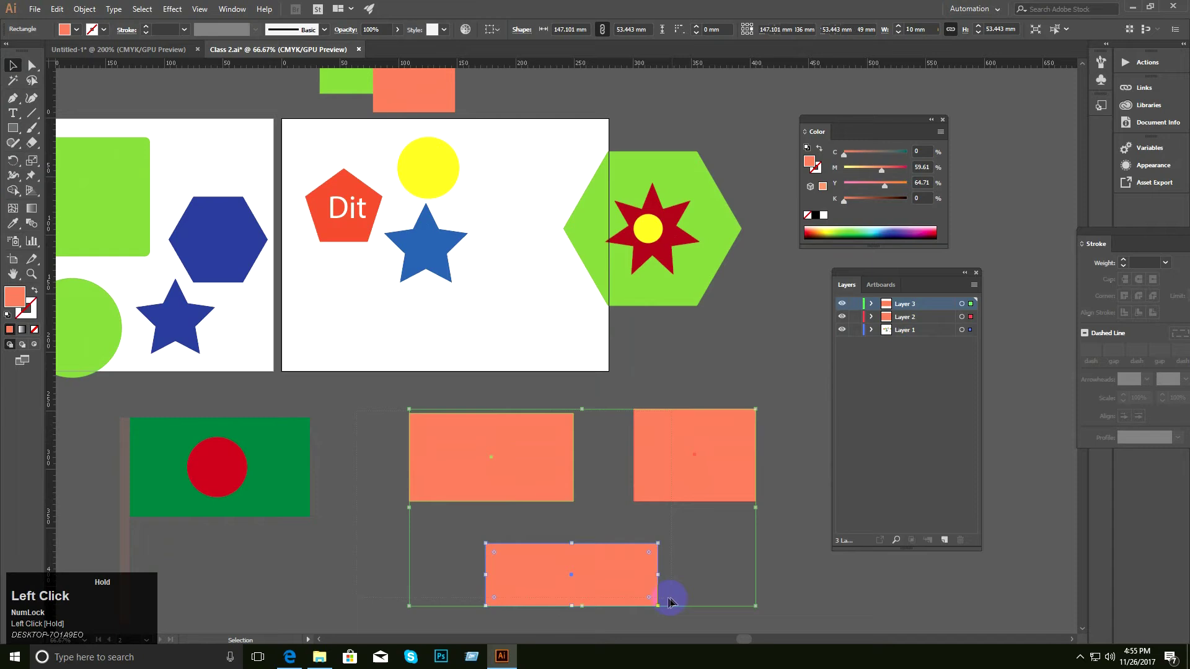
left_click(347, 514)
left_click_drag(396, 470, 647, 549)
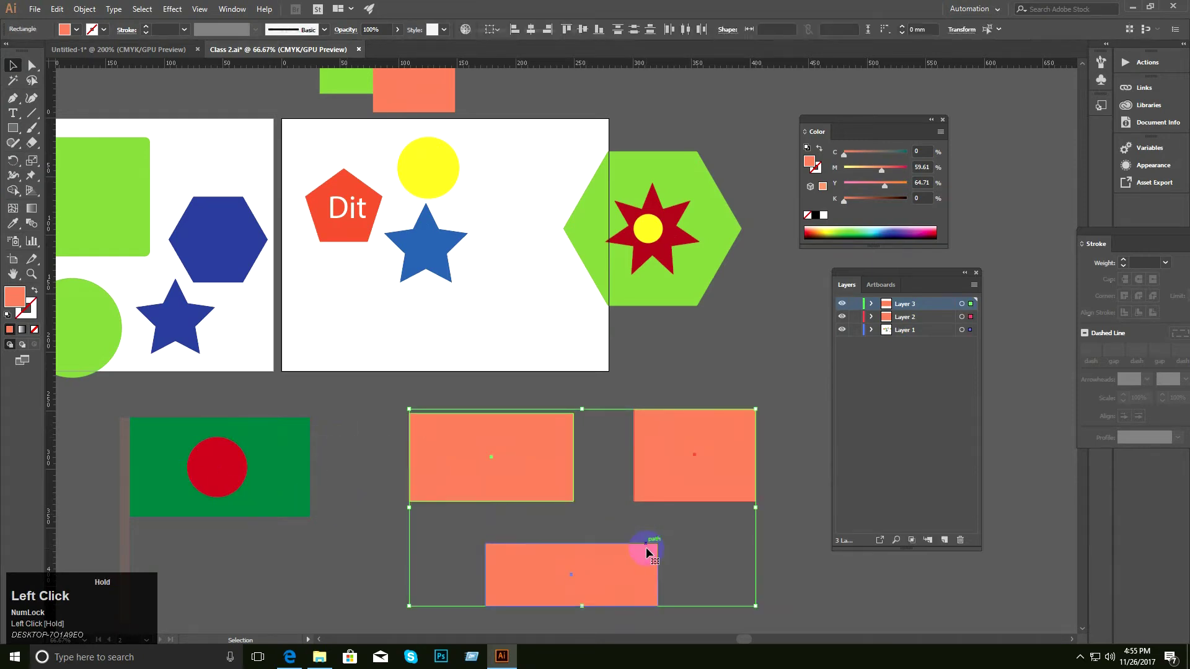
left_click(609, 512)
left_click_drag(380, 428, 648, 577)
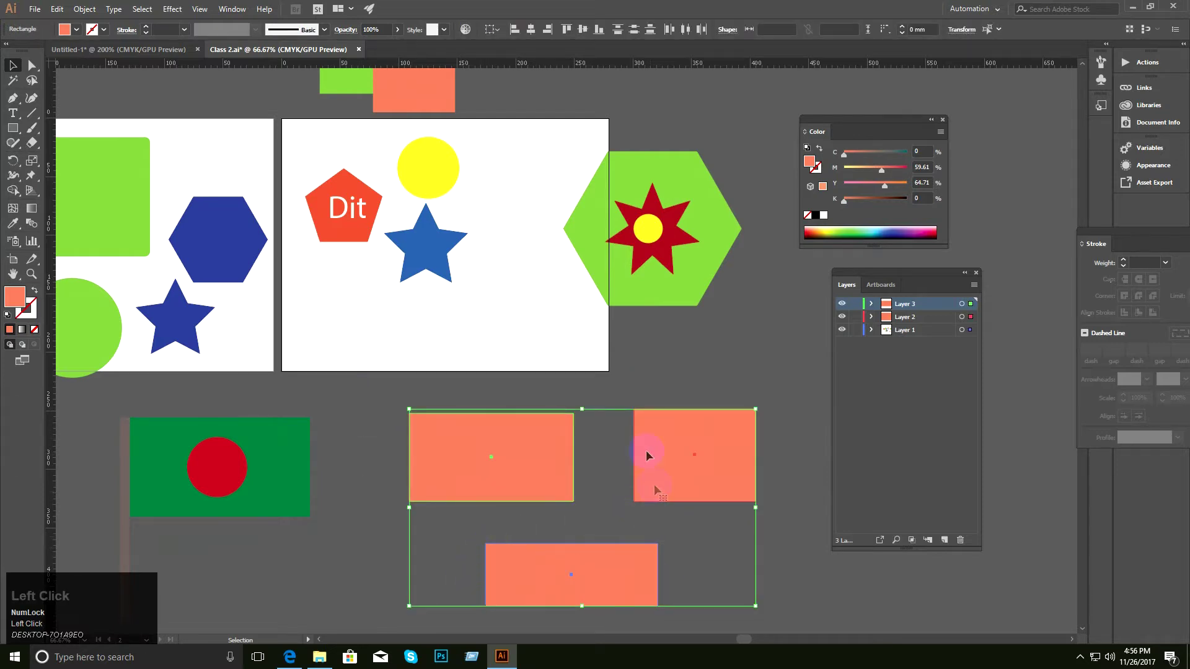
left_click_drag(378, 396, 696, 577)
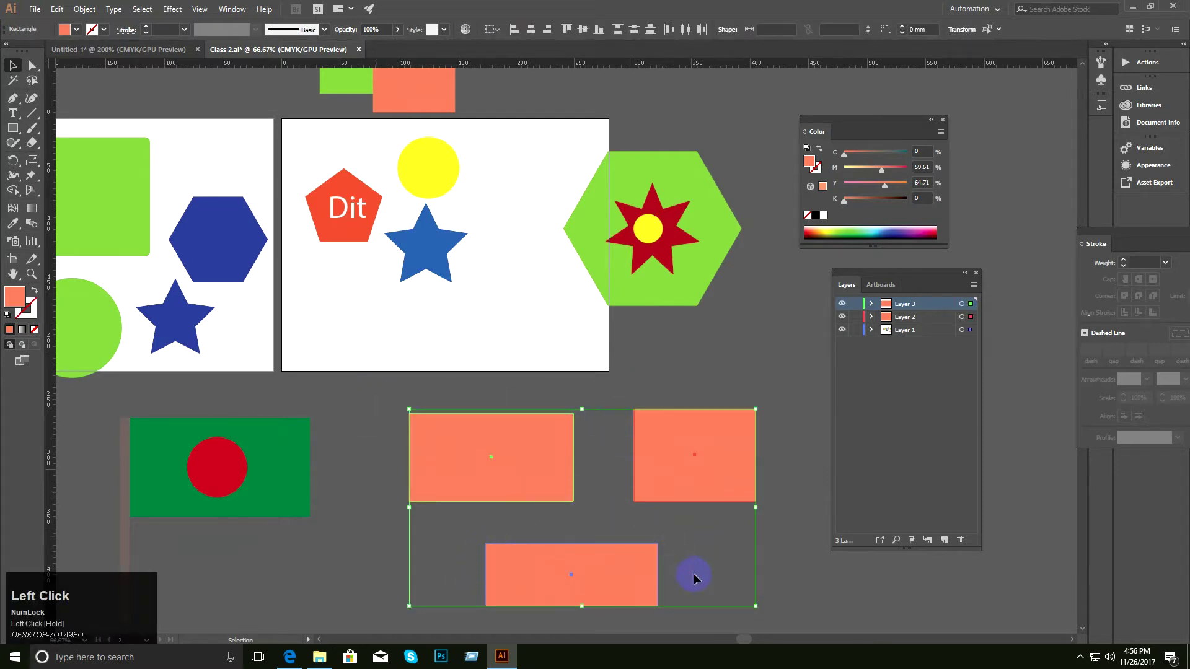
key("ctrl+space")
left_click(627, 518, "ctrl")
left_click(627, 518, "ctrl")
left_click_drag(514, 376, 584, 574)
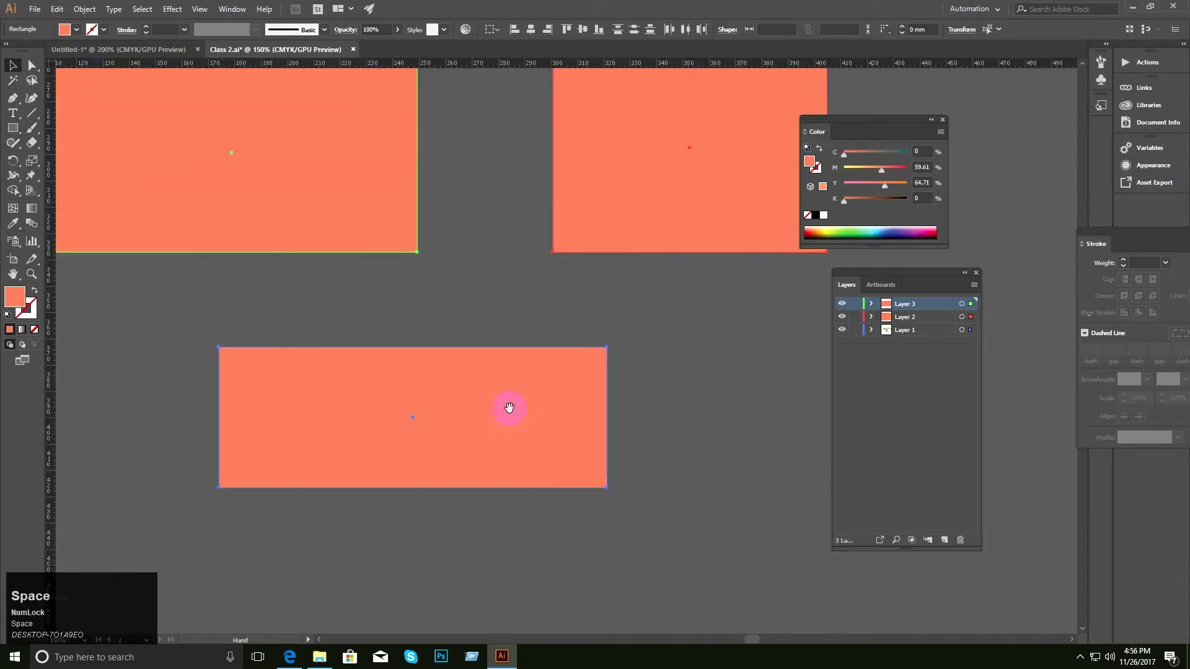
left_click_drag(508, 409, 552, 549)
left_click(526, 462, "ctrl+alt")
left_click_drag(510, 472, 501, 502)
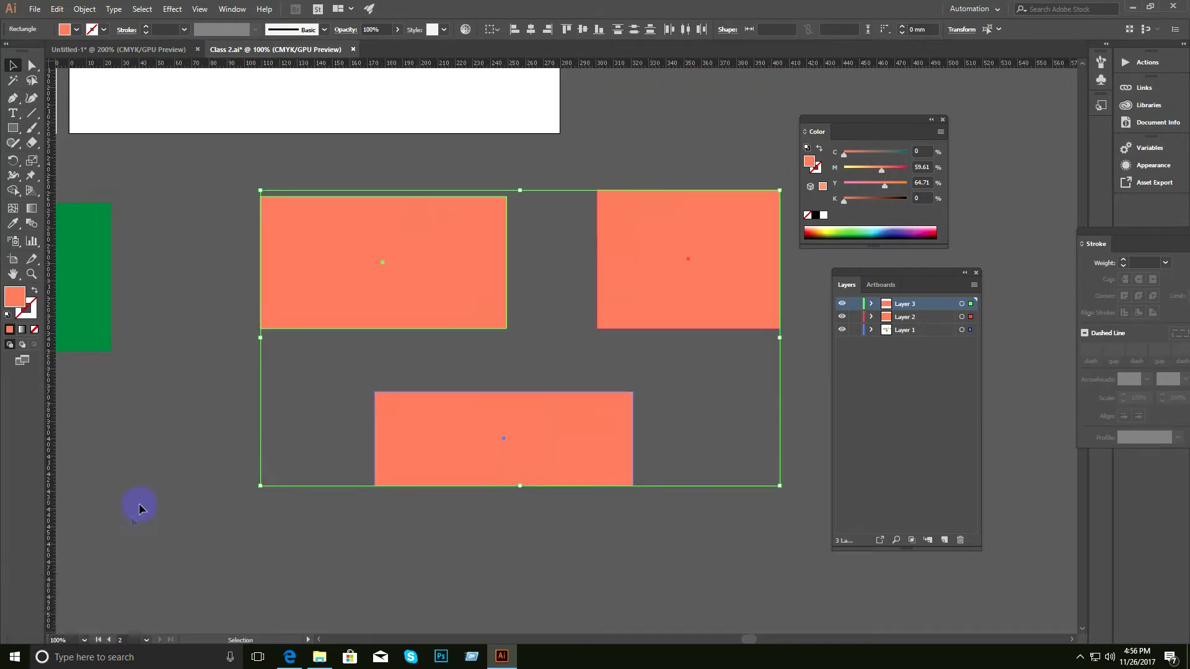
left_click(143, 466)
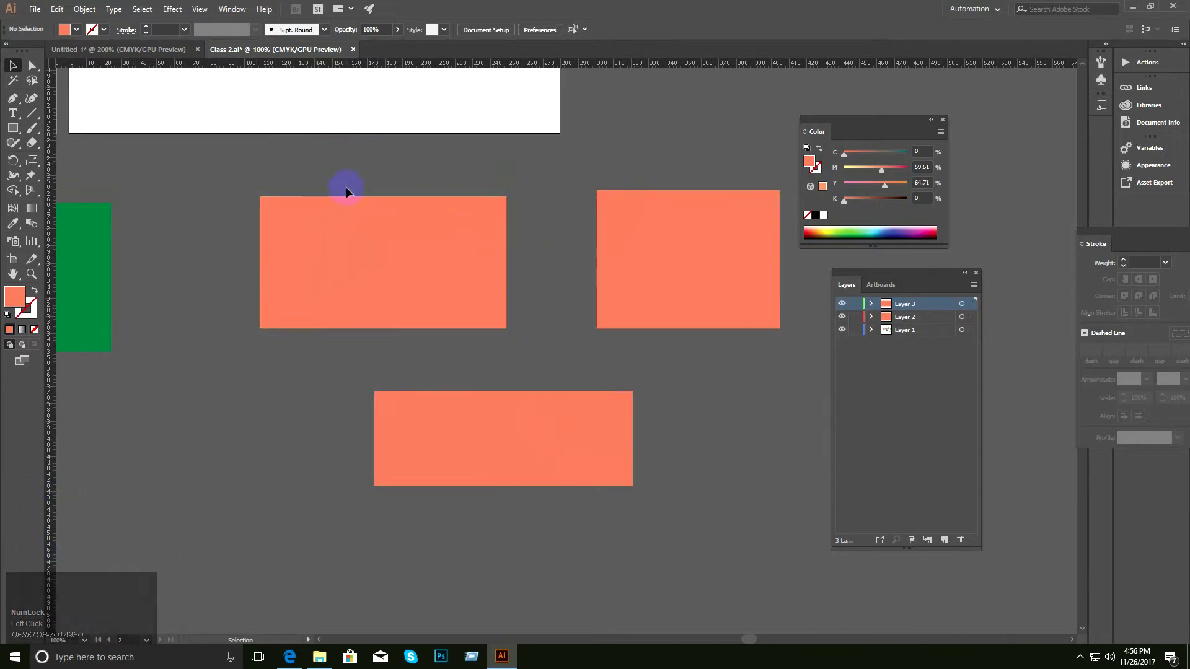
Draw a salmon circle about 84 mm in diameter on Layer 3, and move it clear of the rectangles.
left_click(346, 224)
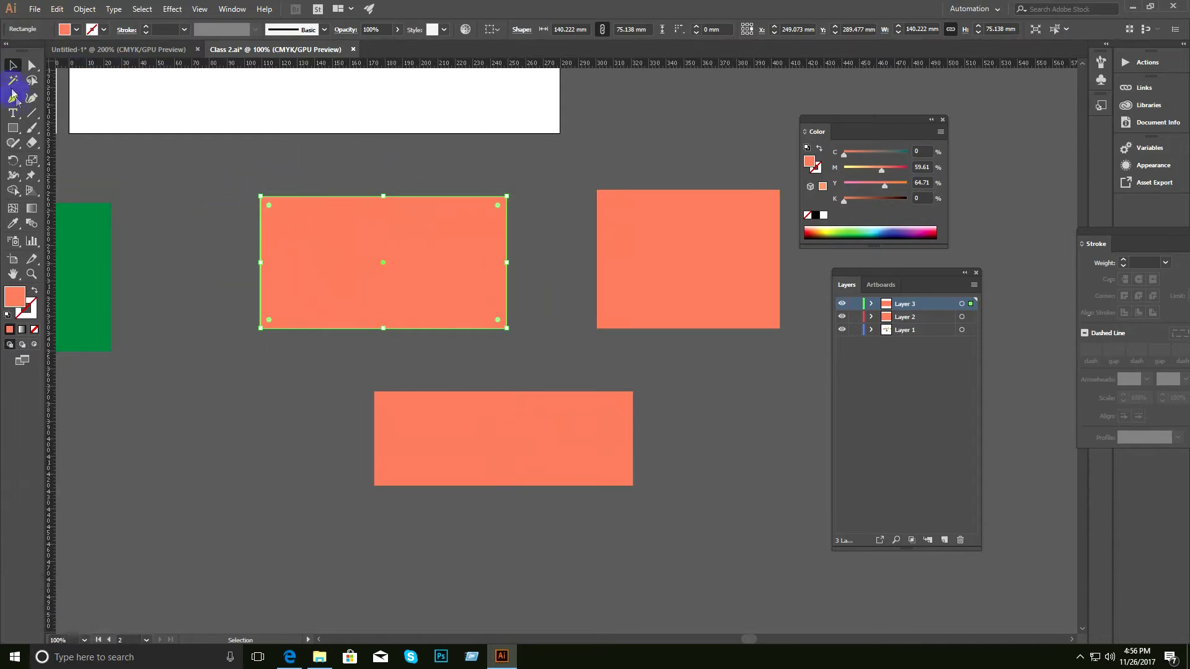
left_click(16, 134)
left_click(85, 159)
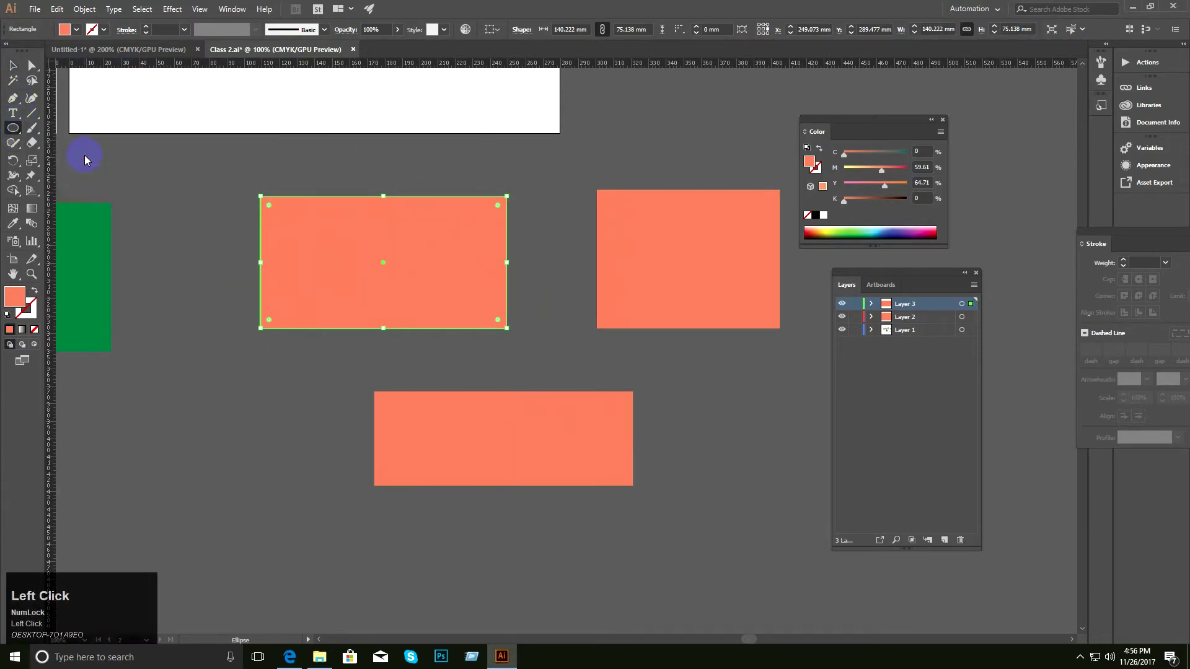
left_click_drag(181, 294, 340, 469)
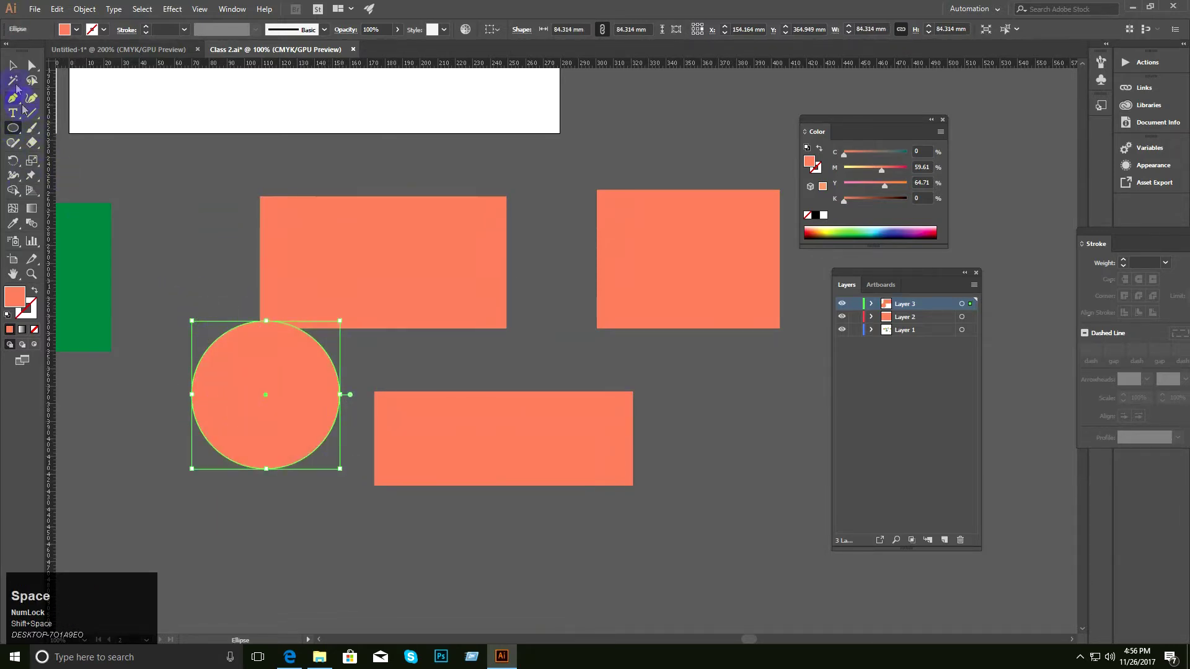
left_click(12, 65)
left_click_drag(279, 417, 487, 512)
Delete the three salmon rectangles around the circle, one from each layer.
left_click_drag(556, 537, 392, 274)
key("BackSpace")
left_click(619, 274)
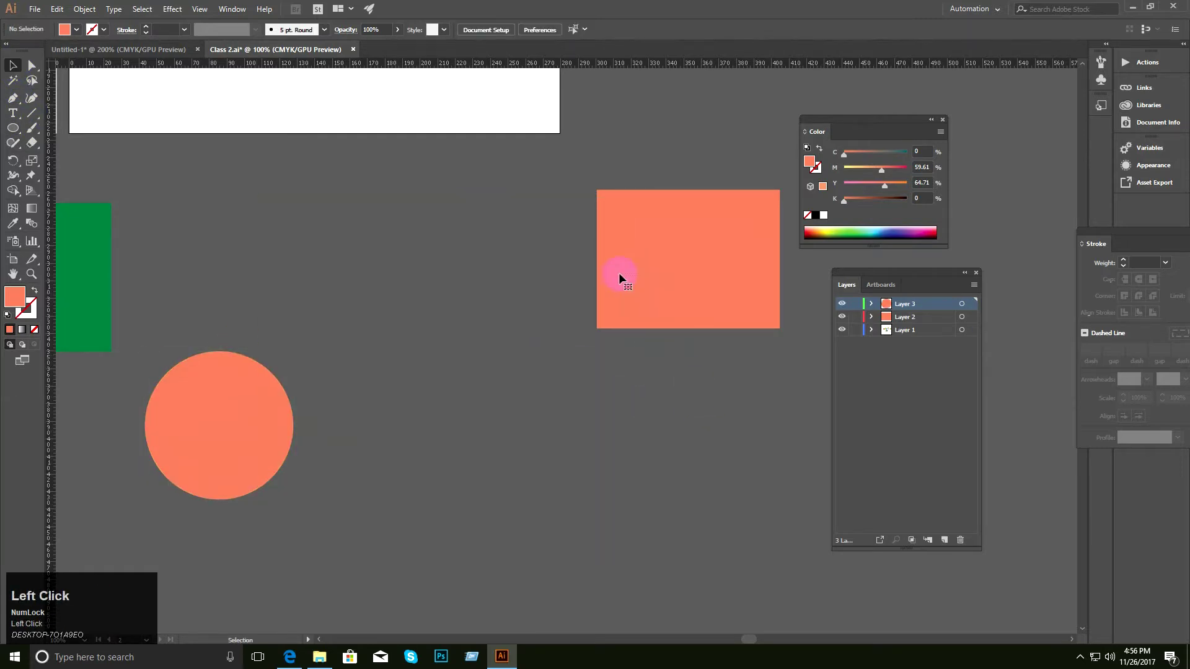
key("BackSpace")
Duplicate the circle, cut the duplicate, and paste it into Layer 2 beside the Layer 3 circle.
left_click(253, 432)
left_click_drag(252, 430, 555, 361)
key("ctrl+x")
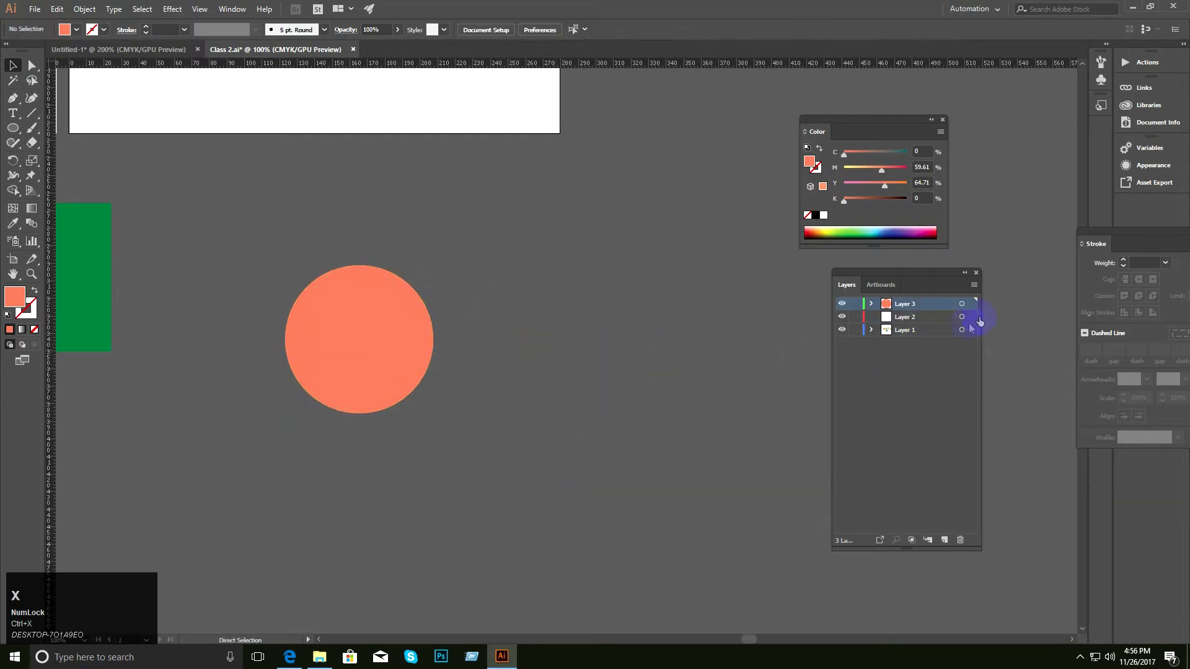
left_click(921, 318)
key("ctrl+v")
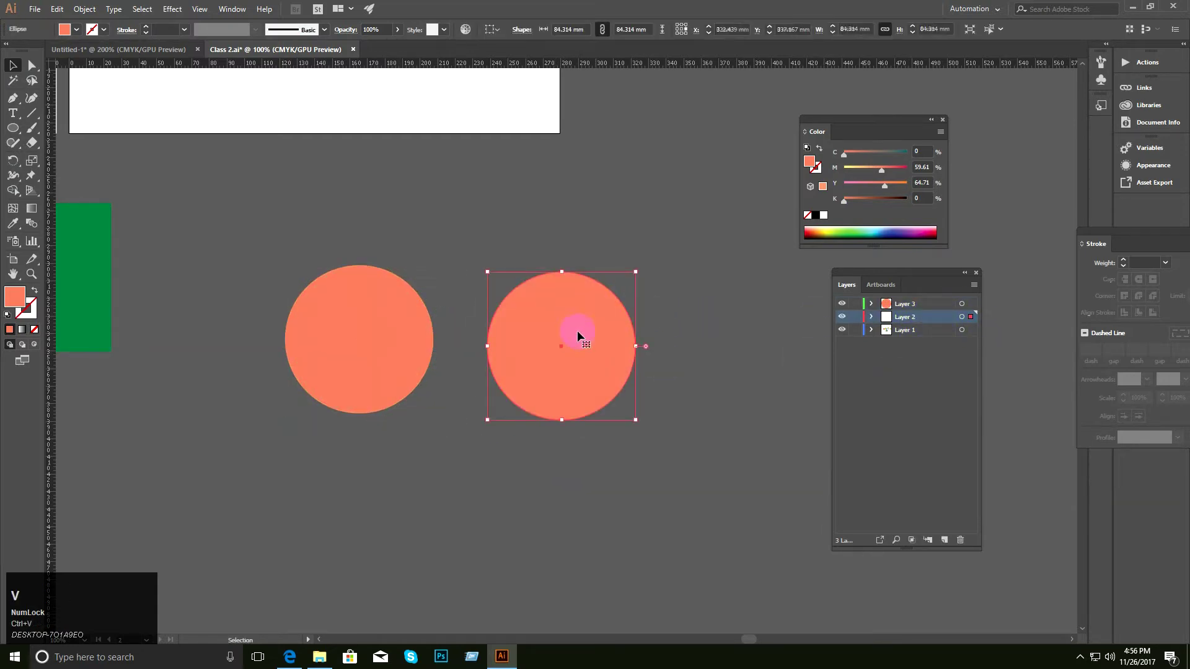
Paste another copy of the circle into Layer 1, and move the Layer 2 circle below the other two.
left_click(859, 330)
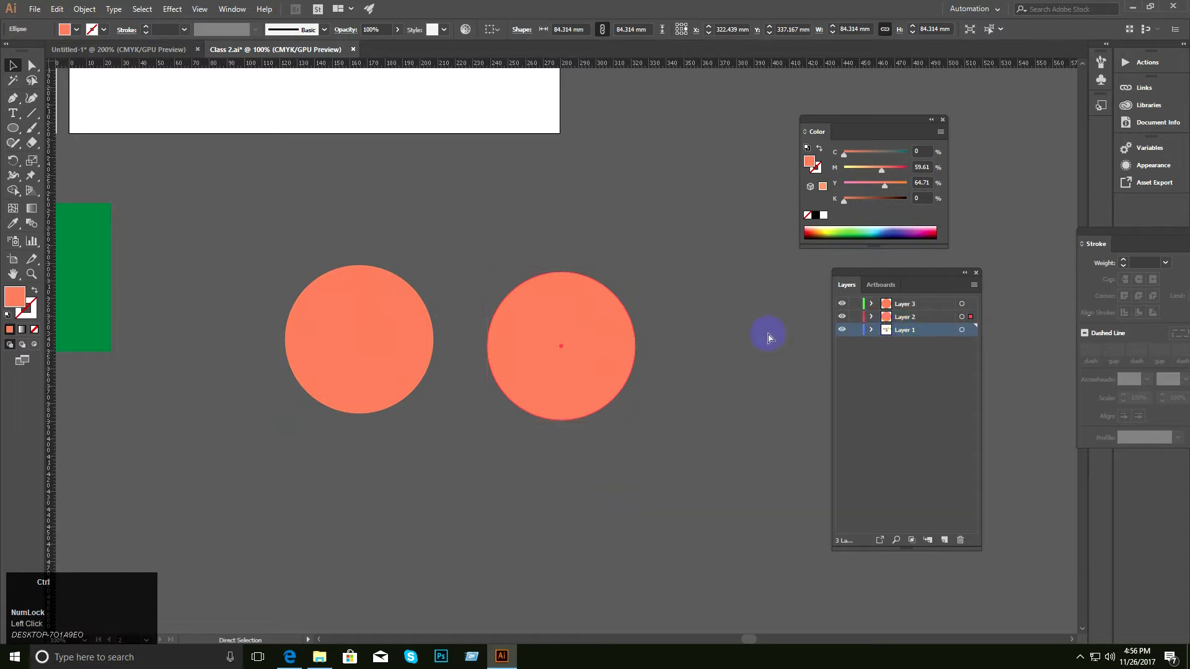
key("ctrl+v")
left_click_drag(608, 350, 450, 489)
Select all three circles and compare their layer-coloured outlines up close, finishing with nothing selected.
left_click_drag(281, 227, 630, 505)
key("ctrl+space")
left_click(546, 378, "ctrl")
left_click(545, 378, "ctrl")
left_click_drag(542, 376, 584, 360)
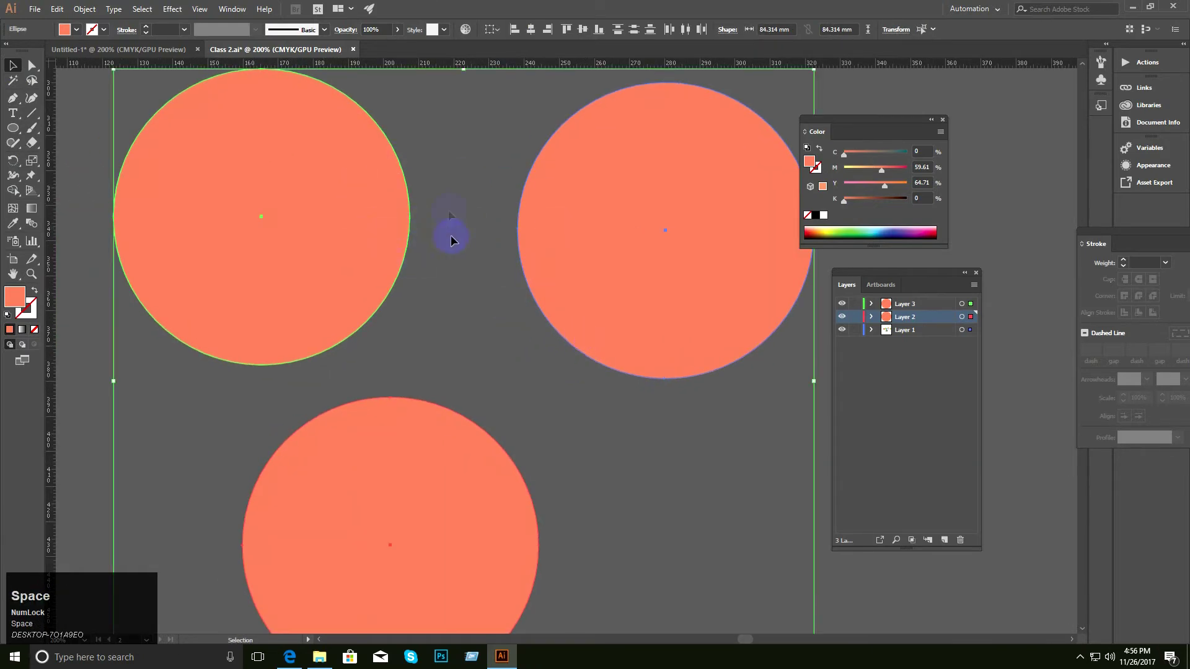
left_click(704, 374, "ctrl+alt")
left_click_drag(702, 340, 639, 333)
left_click(618, 333, "ctrl+alt")
left_click(680, 380)
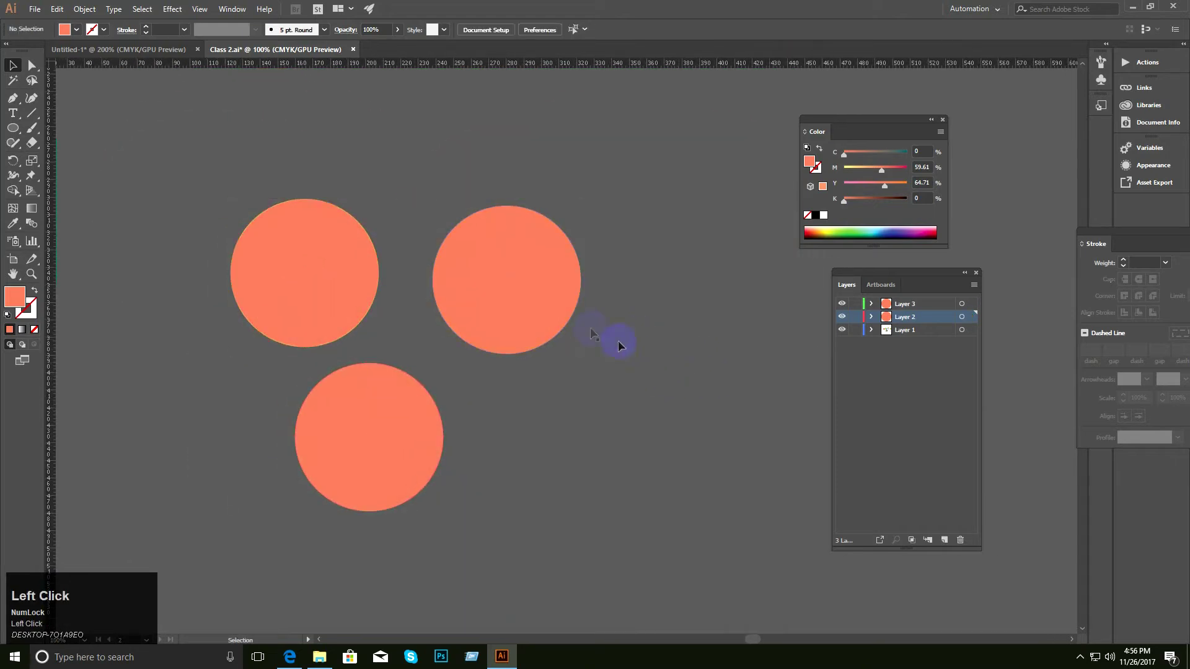
Recolour the Layer 1 circle blue with a fill of C 100, M 64, Y 0, K 0.
left_click(532, 280)
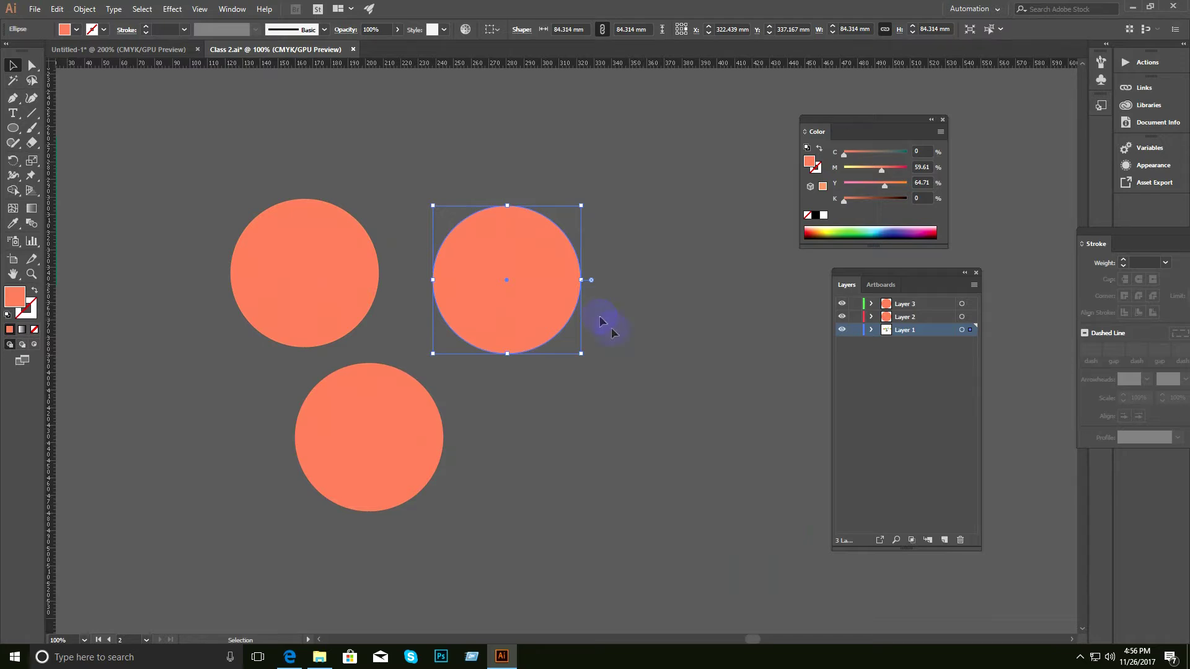
left_click(638, 352)
left_click(578, 299)
left_click_drag(879, 200, 822, 199)
left_click_drag(844, 154, 824, 189)
left_click_drag(902, 166, 881, 171)
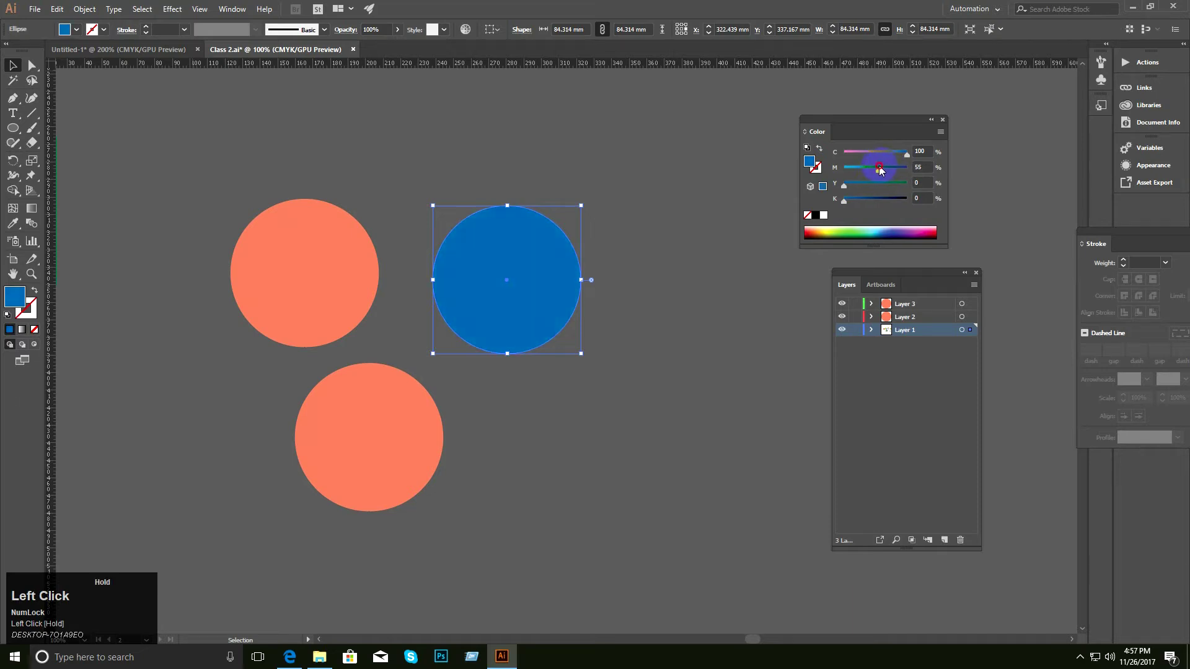
left_click(704, 305)
Examine the Layer 1 options and the layer colour picker, and close both without changing the layer colour.
left_click(489, 288)
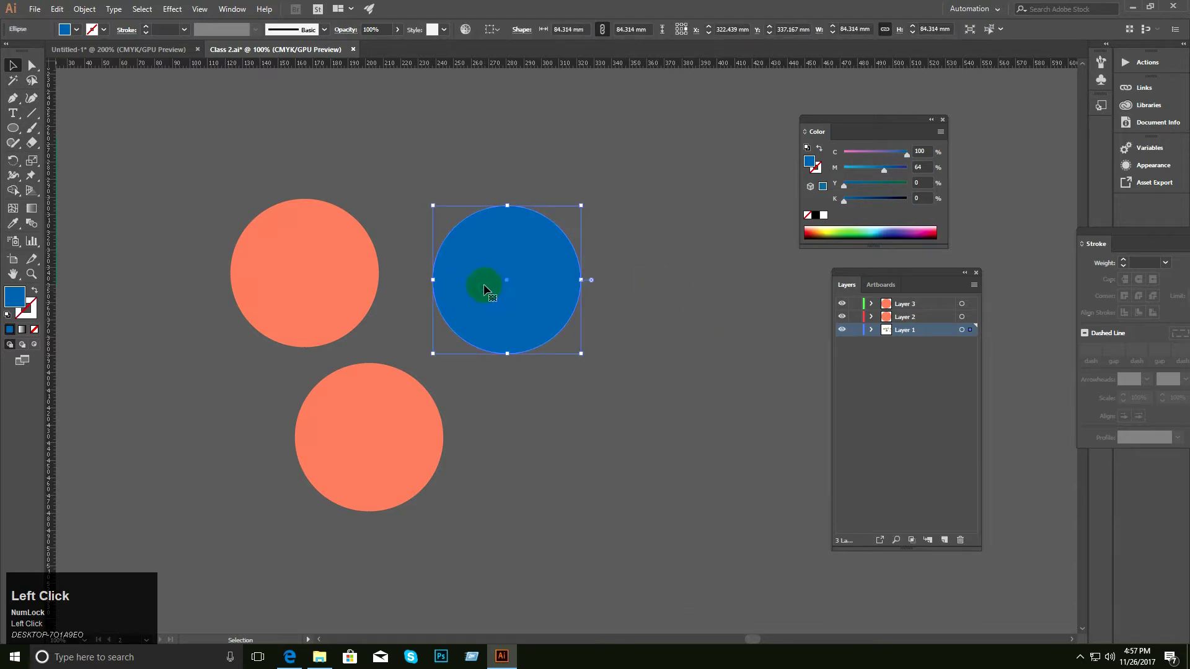
double_click(935, 329)
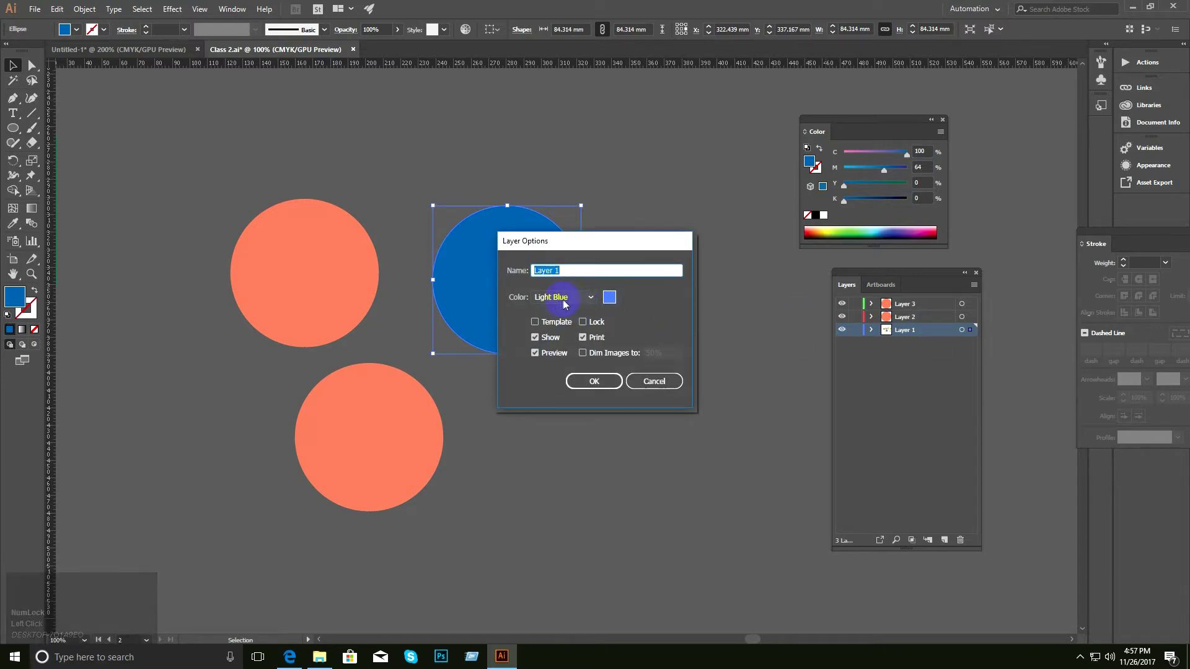
left_click(618, 297)
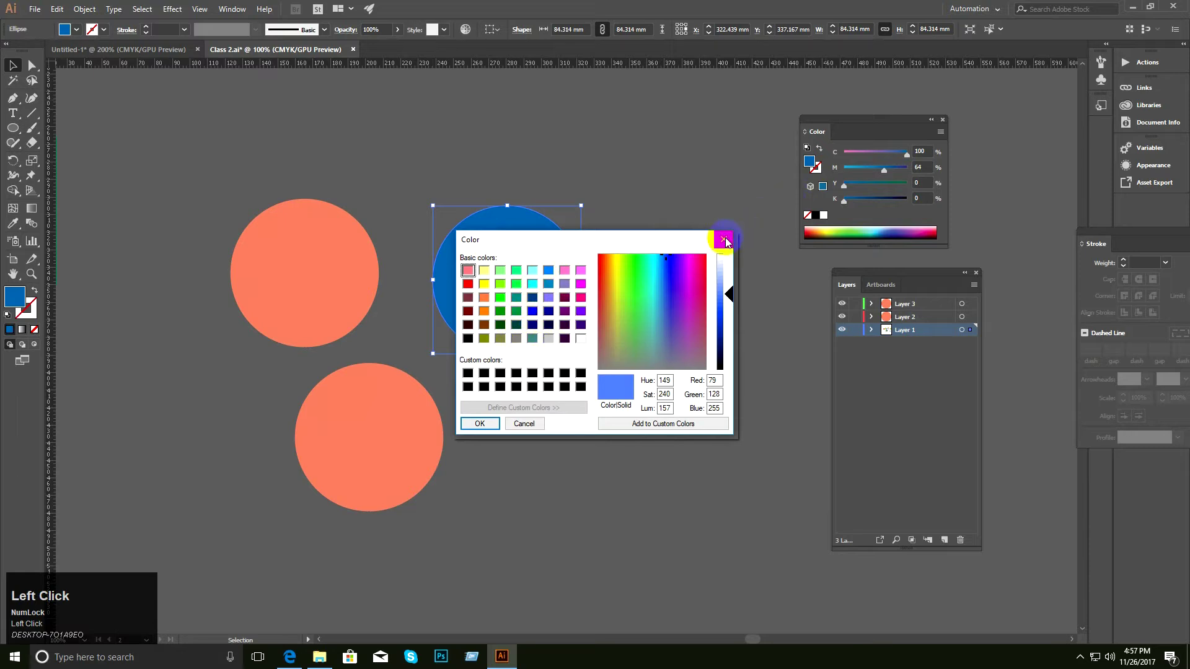
left_click(723, 239)
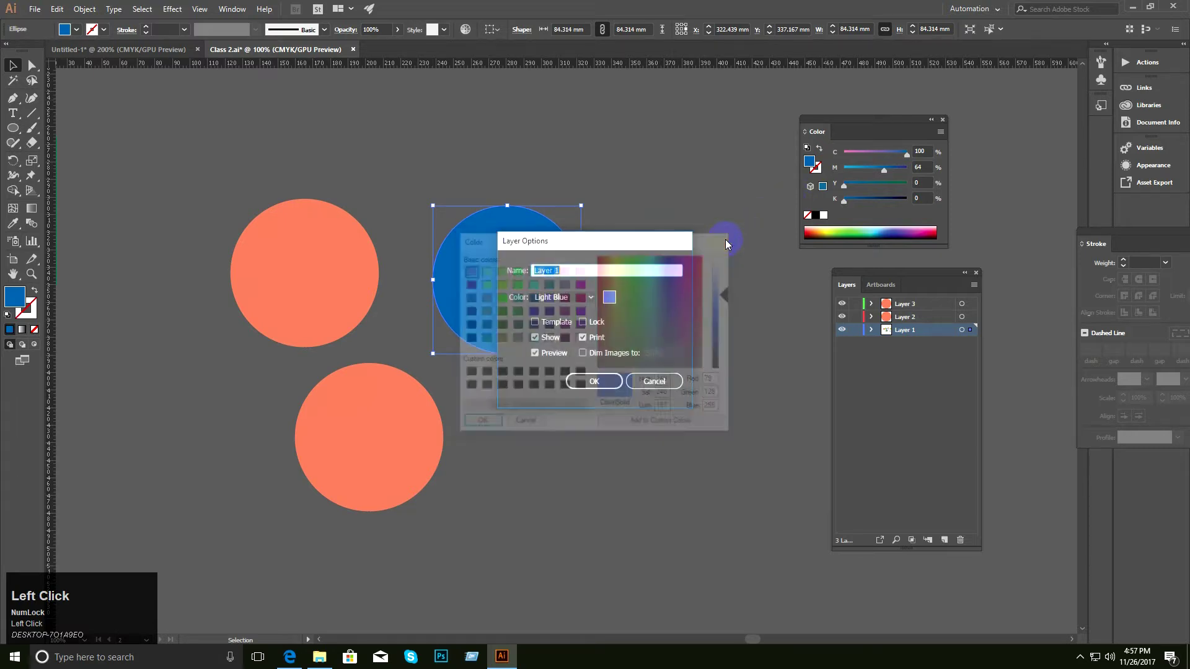
left_click(652, 381)
left_click(622, 255)
left_click(513, 256)
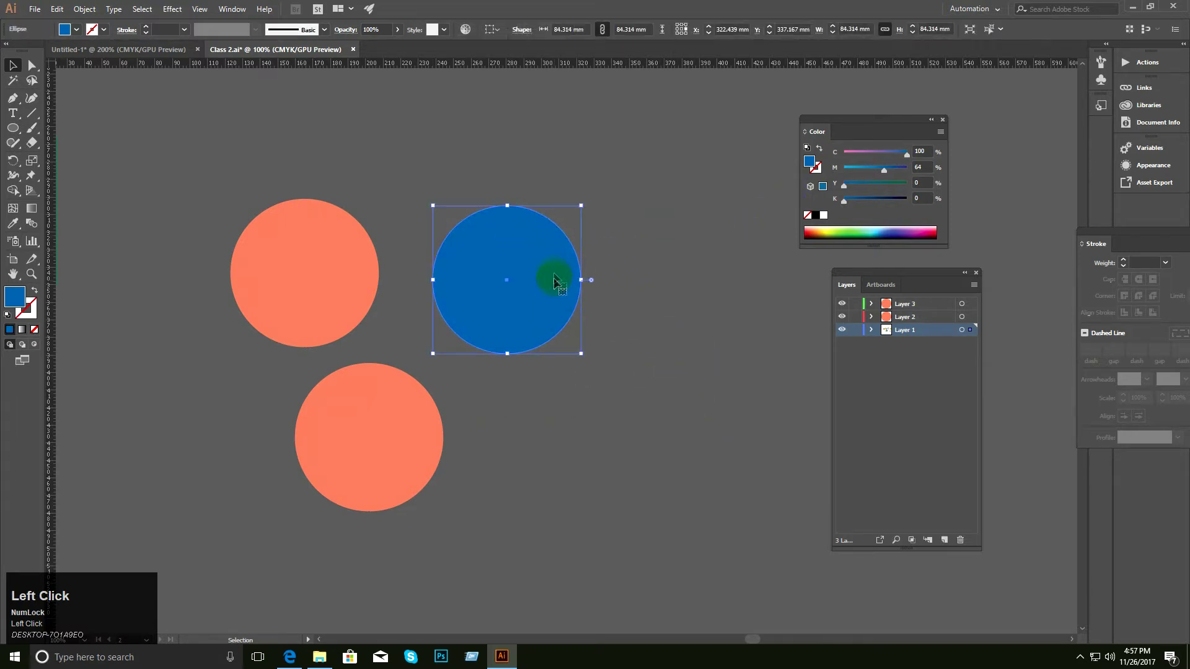
Select all three circles beside the flag and delete them.
left_click(593, 344, "ctrl+alt")
left_click_drag(591, 340, 583, 352)
left_click(489, 332, "ctrl")
left_click_drag(482, 320, 419, 294)
left_click(491, 335, "ctrl")
left_click(505, 339, "ctrl+alt")
left_click(506, 340, "ctrl+alt")
left_click_drag(370, 253, 606, 427)
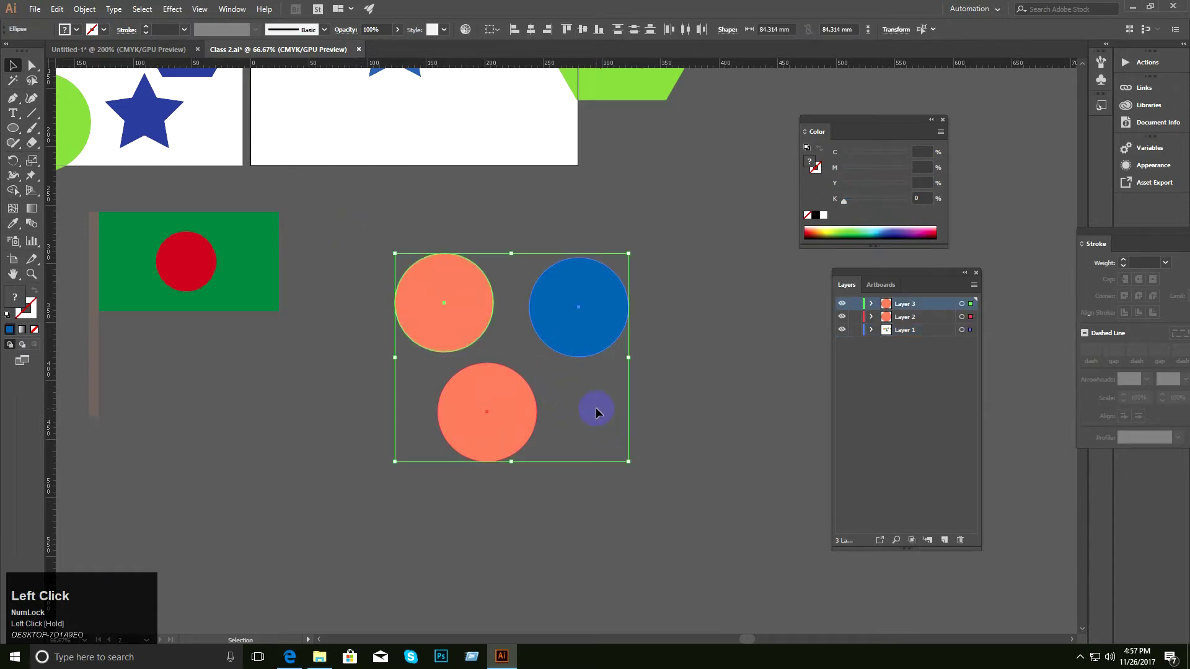
key("BackSpace")
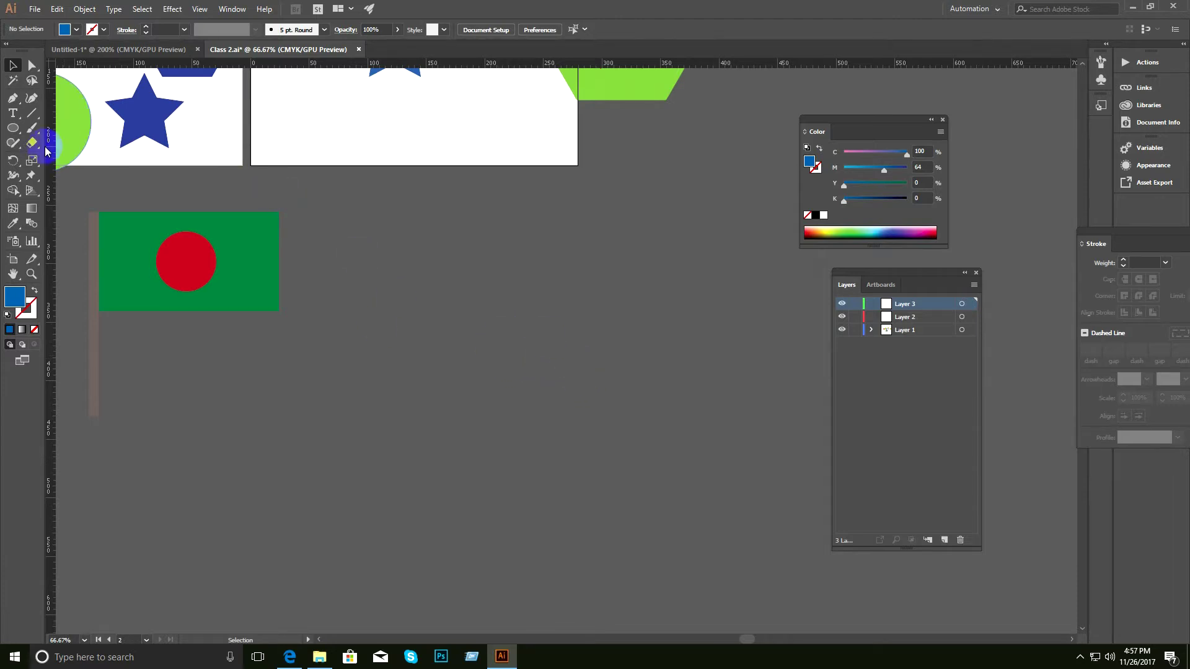
Draw a closed, curved blue shape about 105 mm wide and 90 mm high in Layer 3 with the Pen tool, beside the flag.
left_click(13, 97)
left_click(427, 250)
left_click_drag(443, 344, 571, 387)
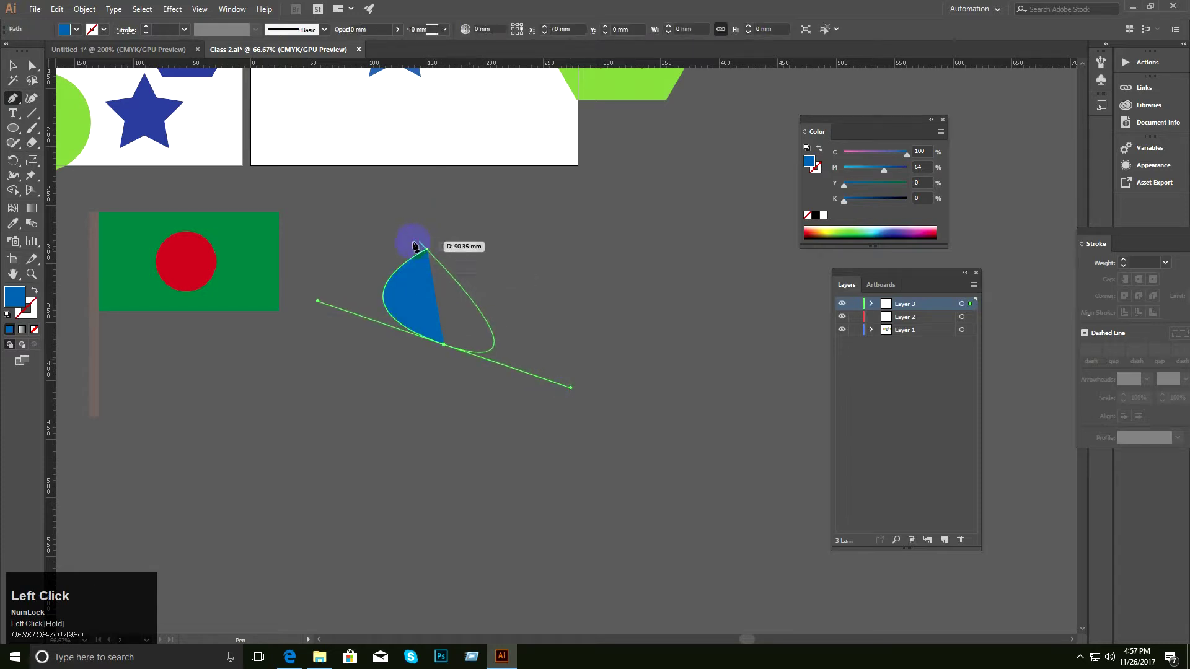
left_click_drag(427, 249, 381, 279)
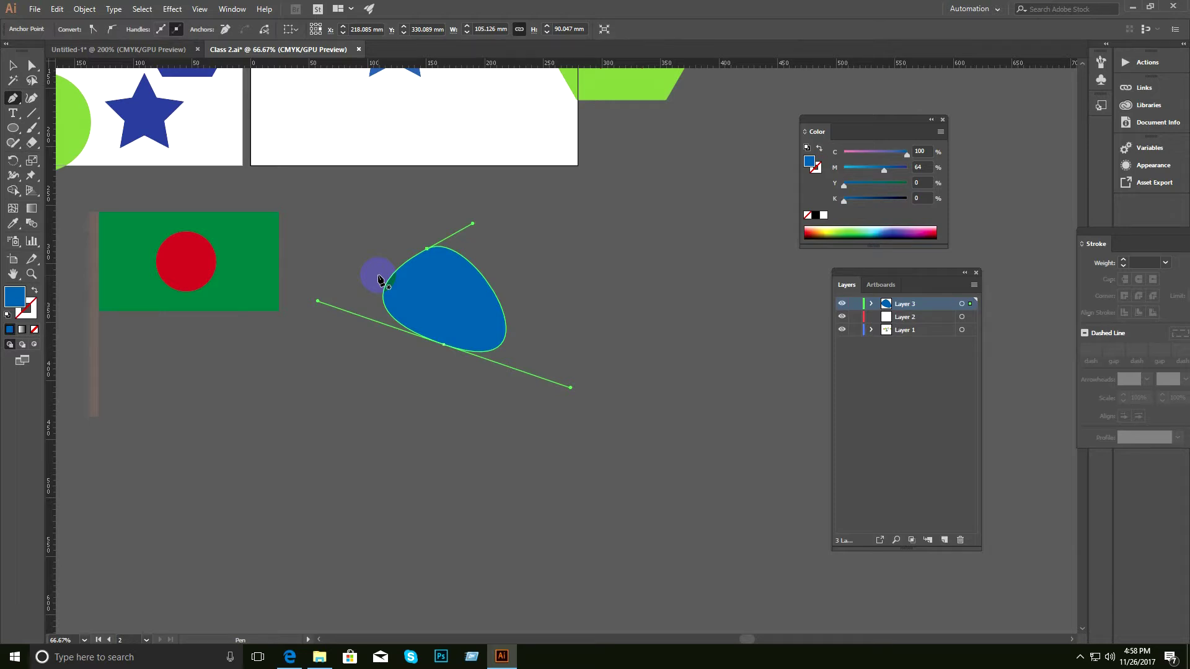
key("ctrl")
left_click(14, 64)
left_click(460, 379)
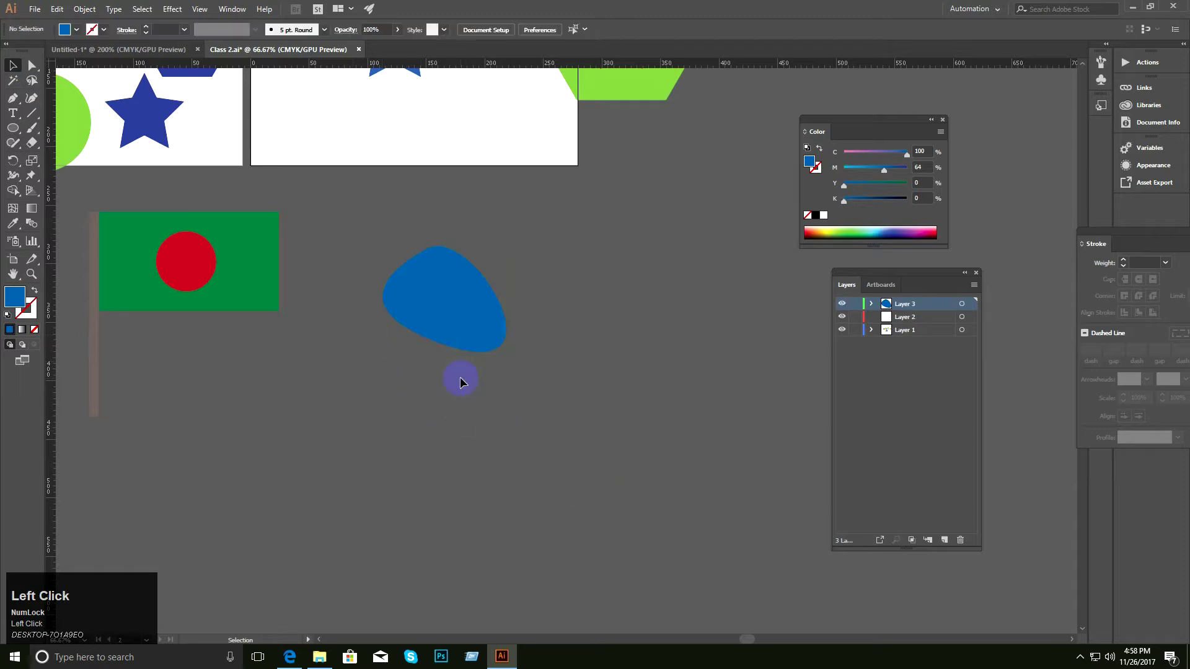
Select the blue curved shape to examine its layer-coloured outline, and leave it deselected.
left_click(448, 305, "ctrl+alt")
left_click(447, 305, "ctrl+alt")
left_click_drag(502, 320, 400, 340)
left_click(477, 367, "ctrl")
left_click_drag(481, 353, 438, 356)
left_click(471, 350, "ctrl")
left_click_drag(466, 288, 346, 288)
left_click(533, 392)
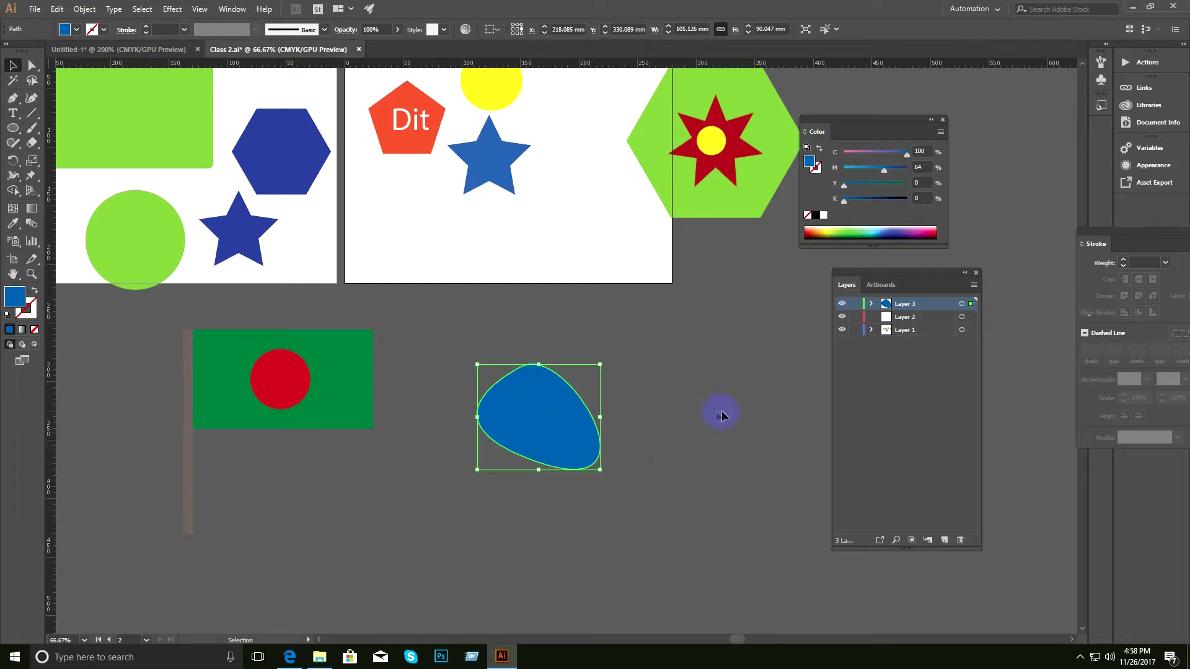
left_click(682, 376)
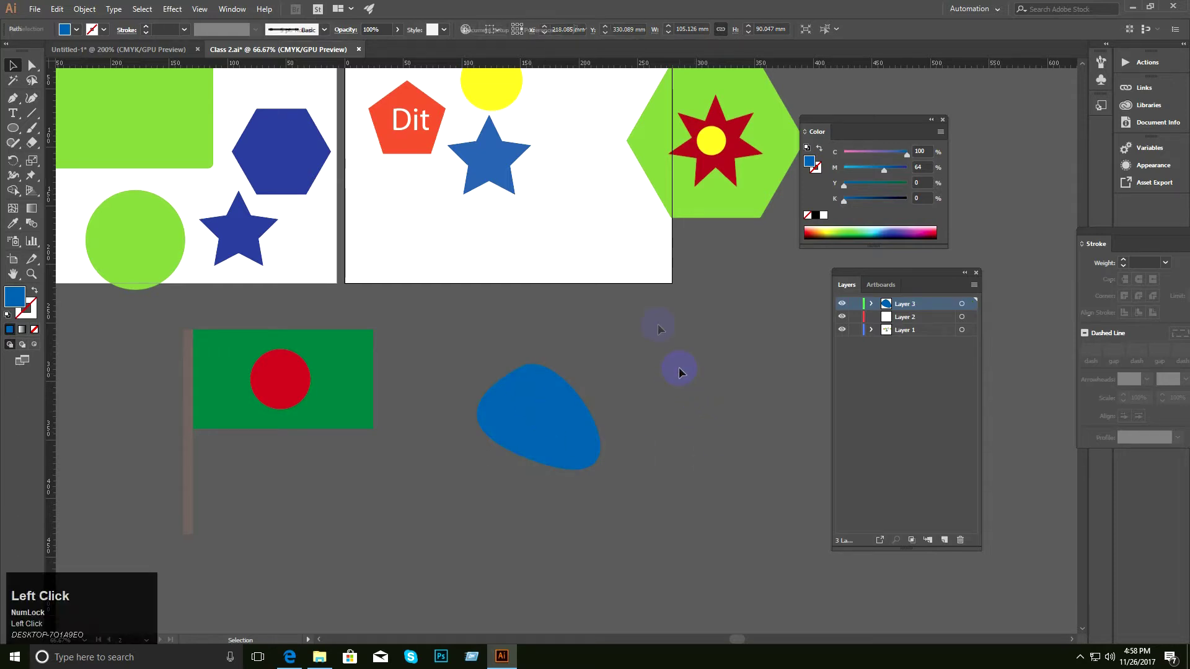
Select the "Dit" text inside the pentagon and scale it down slightly, finishing with nothing selected.
left_click(425, 122)
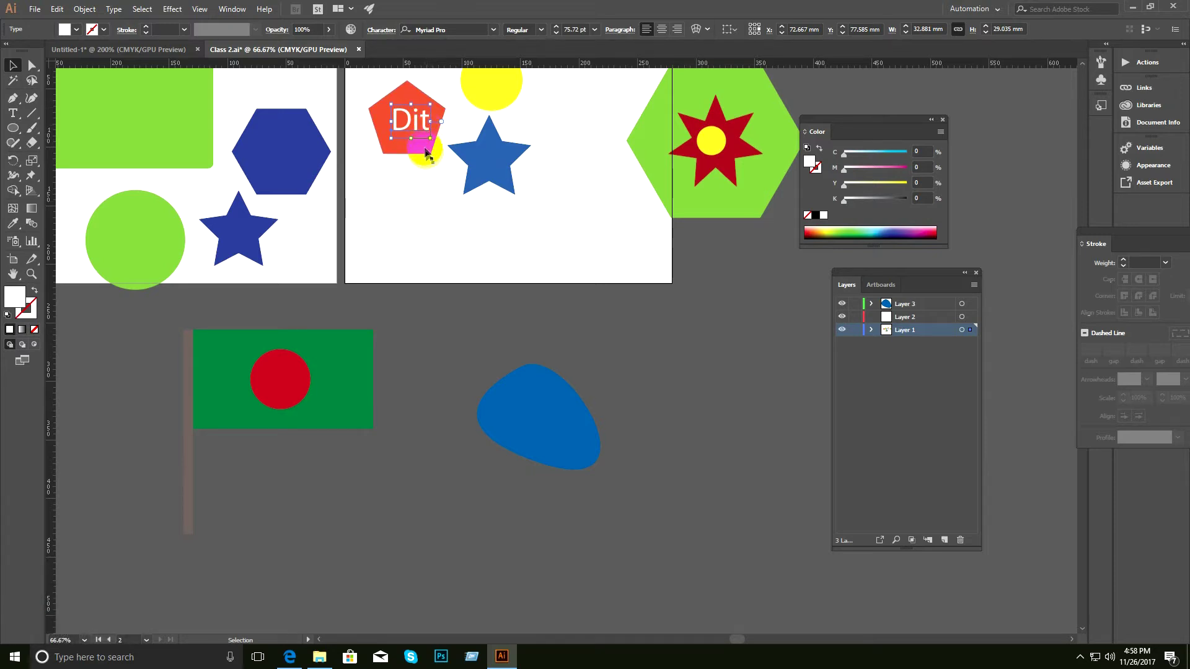
left_click(429, 222)
left_click(409, 131)
left_click(398, 188)
left_click(407, 128)
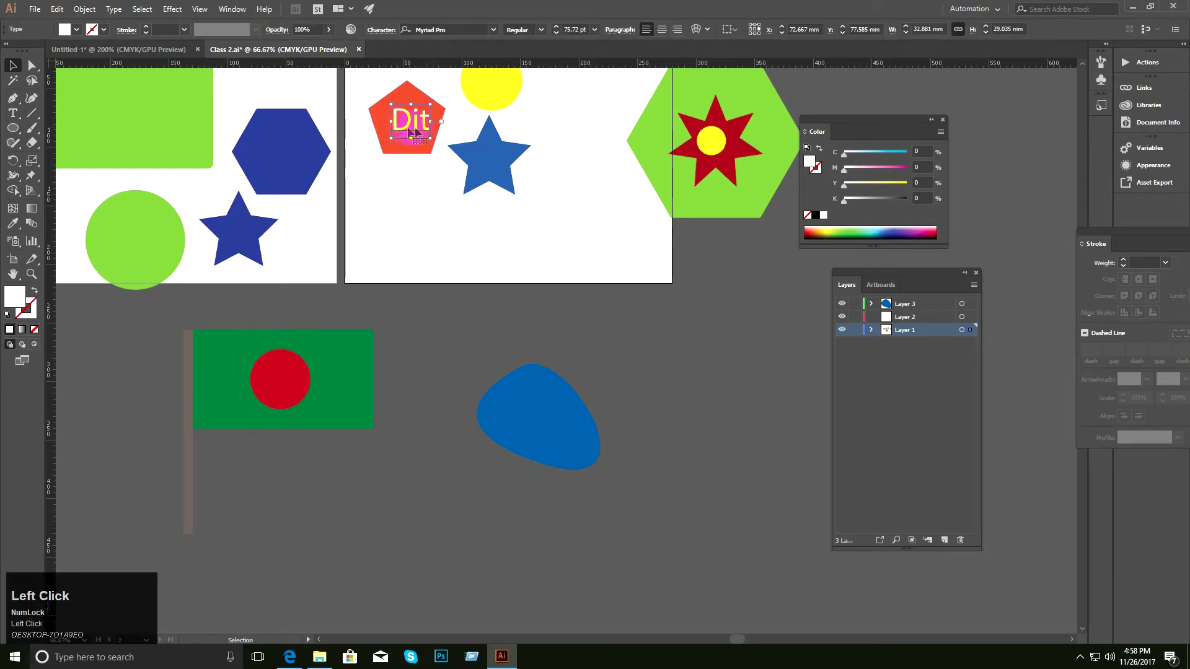
left_click(445, 232)
left_click(412, 124)
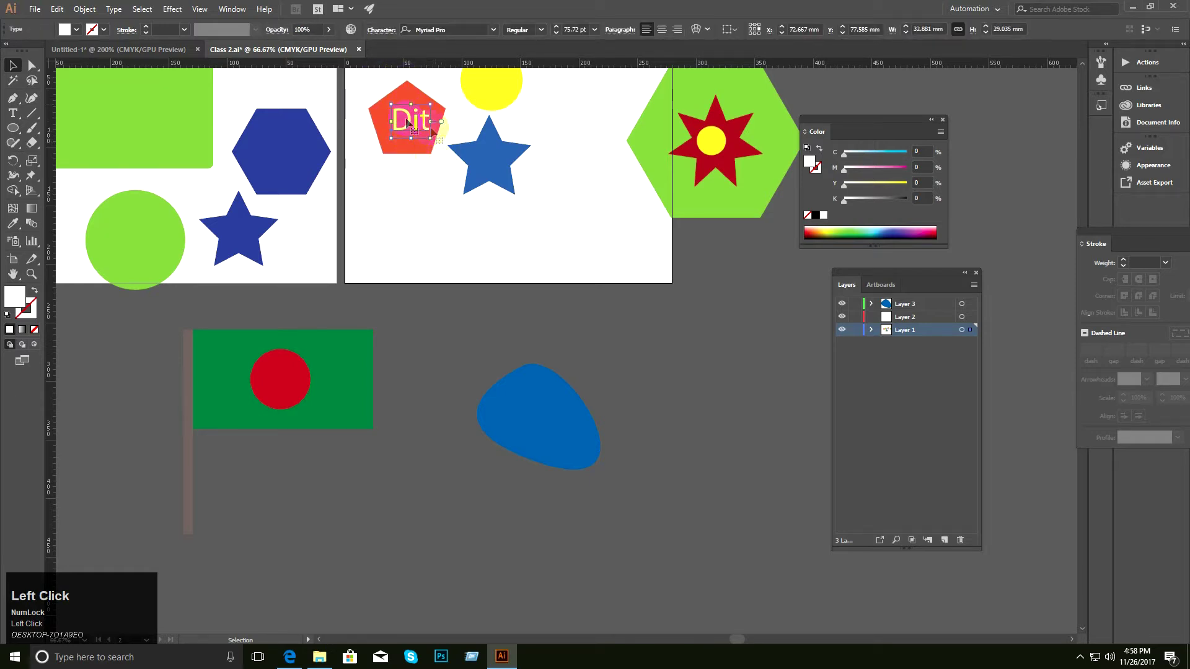
mouse_move(431, 138)
left_mouse_down()
mouse_move(420, 124)
mouse_move(446, 135)
mouse_move(439, 146)
mouse_move(426, 136)
left_mouse_up()
left_click(11, 67)
left_click(432, 247)
left_click_drag(433, 172, 500, 245)
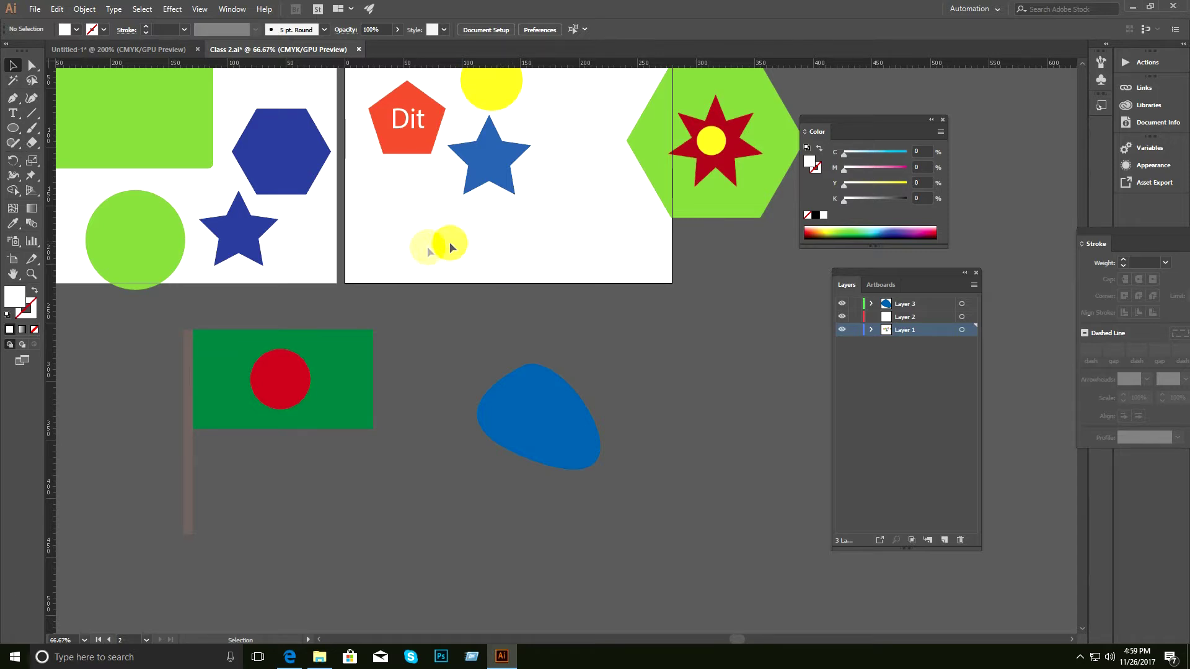
left_click(12, 66)
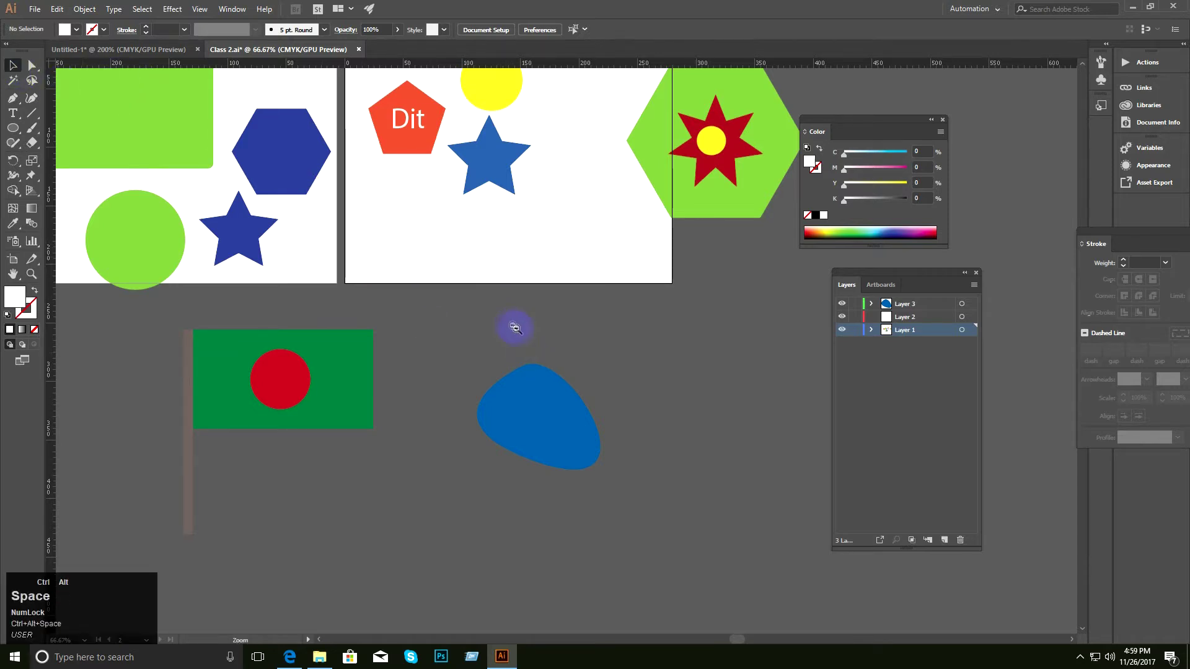
Place a copy of the yellow circle below the second artboard, and move the green hexagon away from the red star.
left_click(515, 329, "ctrl+alt")
left_click(511, 324, "ctrl+alt")
left_click_drag(607, 332, 393, 266)
left_click(484, 298, "ctrl")
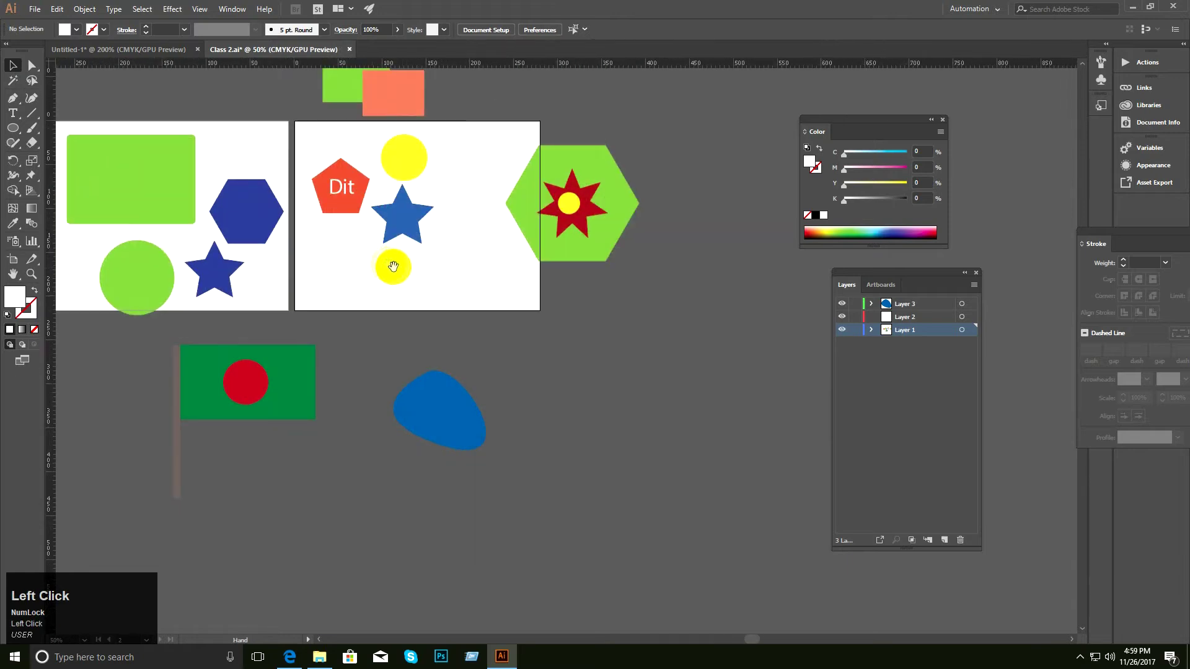
left_click(584, 217)
left_click_drag(536, 247, 544, 243)
left_click(537, 331)
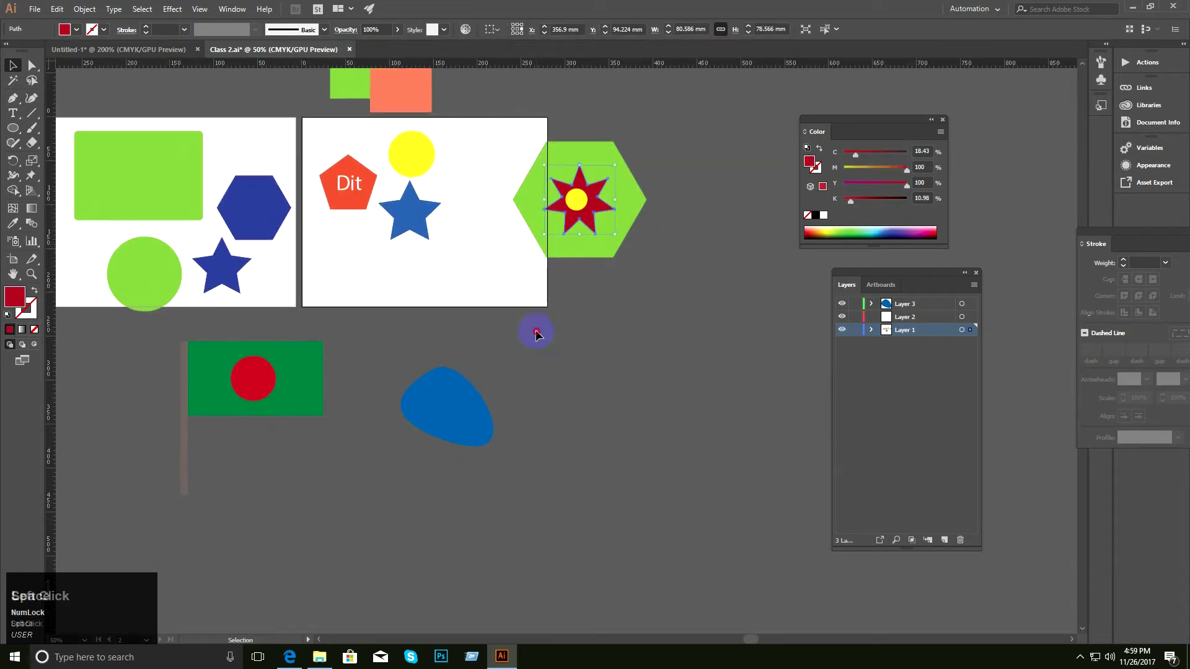
left_click_drag(416, 163, 564, 359)
left_click_drag(592, 238, 573, 389)
left_click(660, 345)
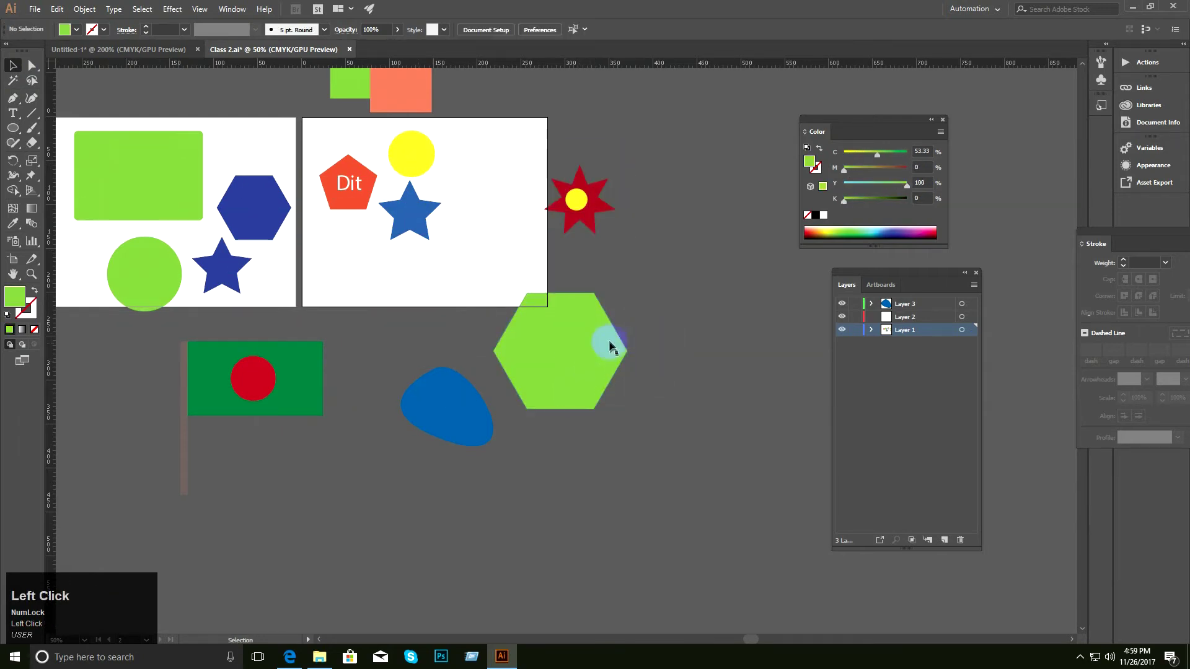
Move the yellow circle copy to the second artboard's lower-right corner and delete the green hexagon.
scroll(576, 328, "up", 1)
left_click_drag(576, 327, 531, 308)
left_click_drag(519, 351, 646, 305)
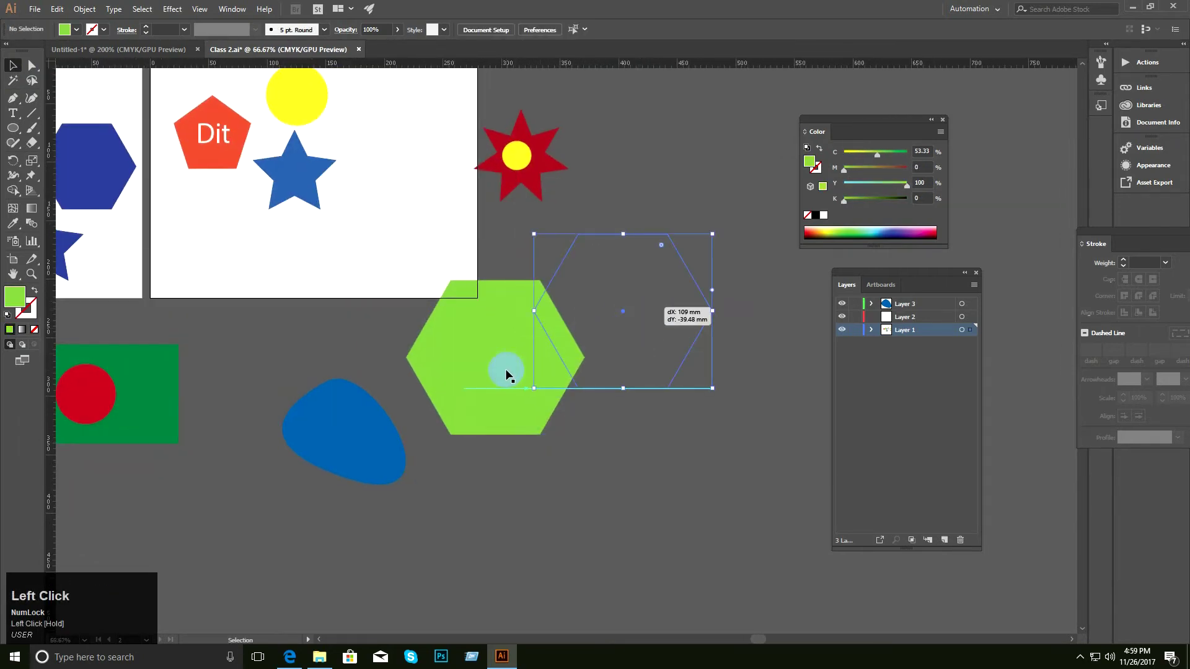
left_click_drag(496, 366, 435, 331)
left_click_drag(576, 366, 441, 339)
left_click(293, 344)
left_click(452, 312)
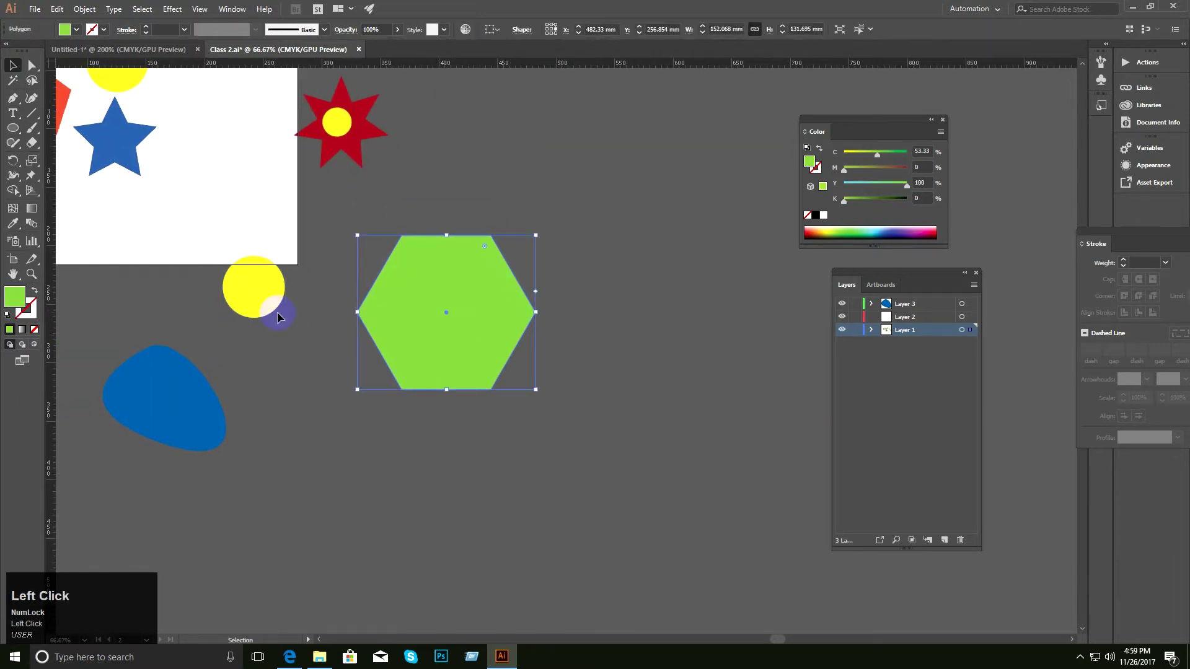
key("BackSpace")
Draw a green rectangle about 139 mm by 77 mm beside the yellow circle copy and apply the Flag warp effect with an adjusted bend.
left_click_drag(12, 129, 50, 128)
left_click_drag(362, 272, 526, 361)
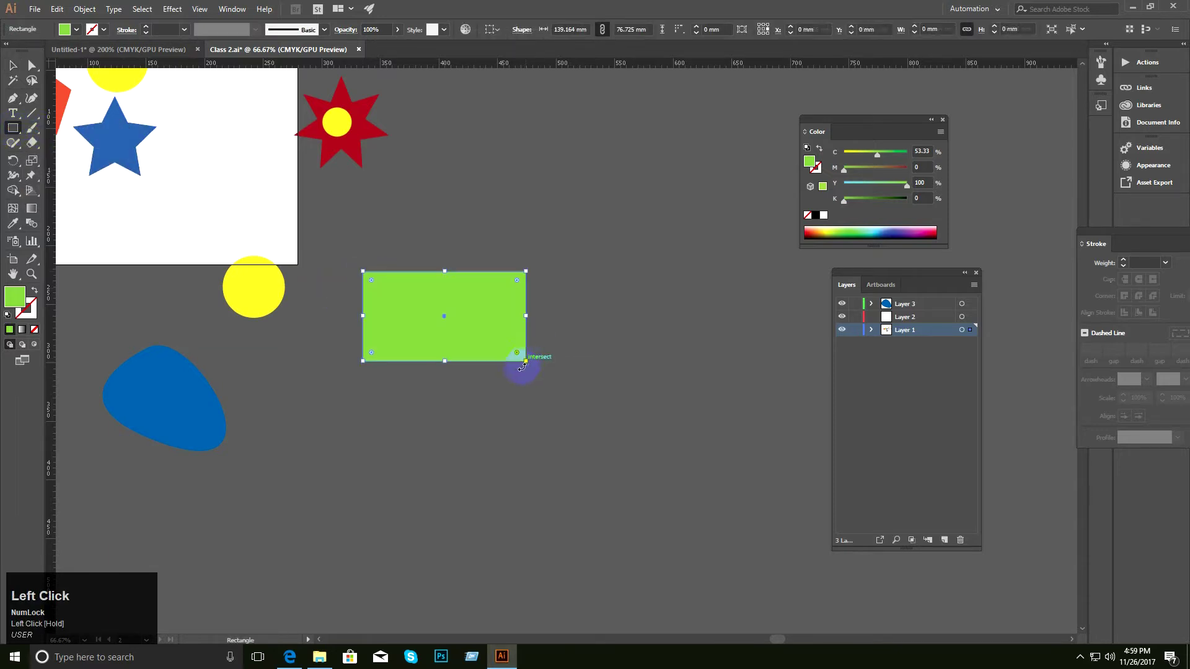
left_click(172, 8)
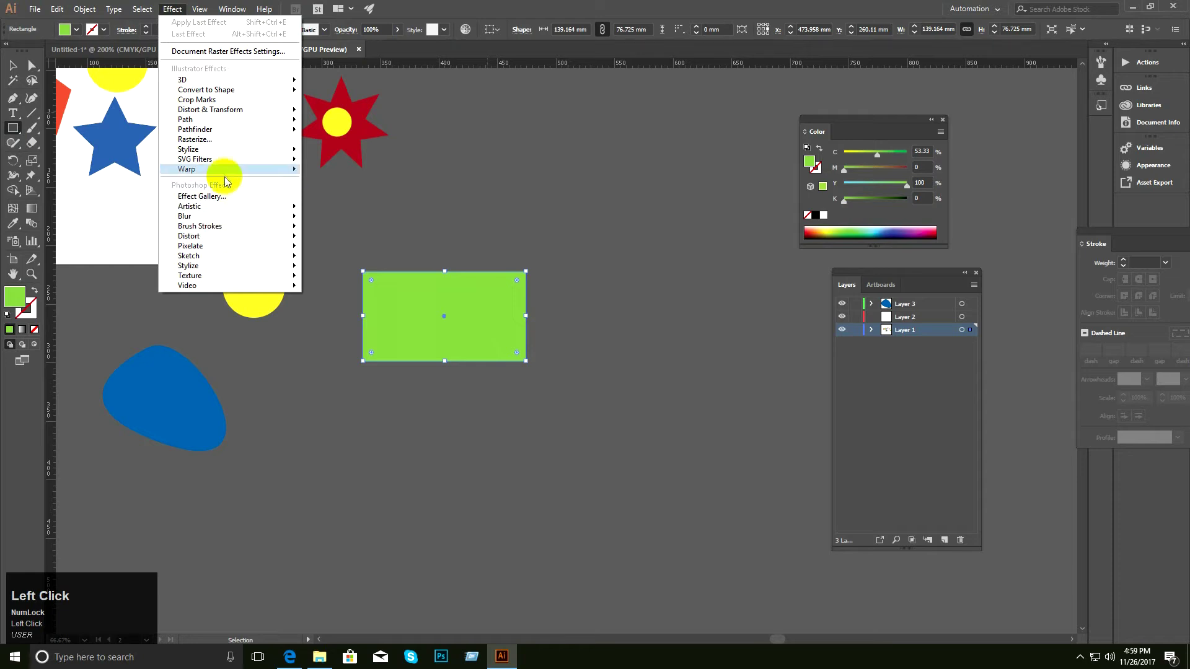
mouse_move(260, 170)
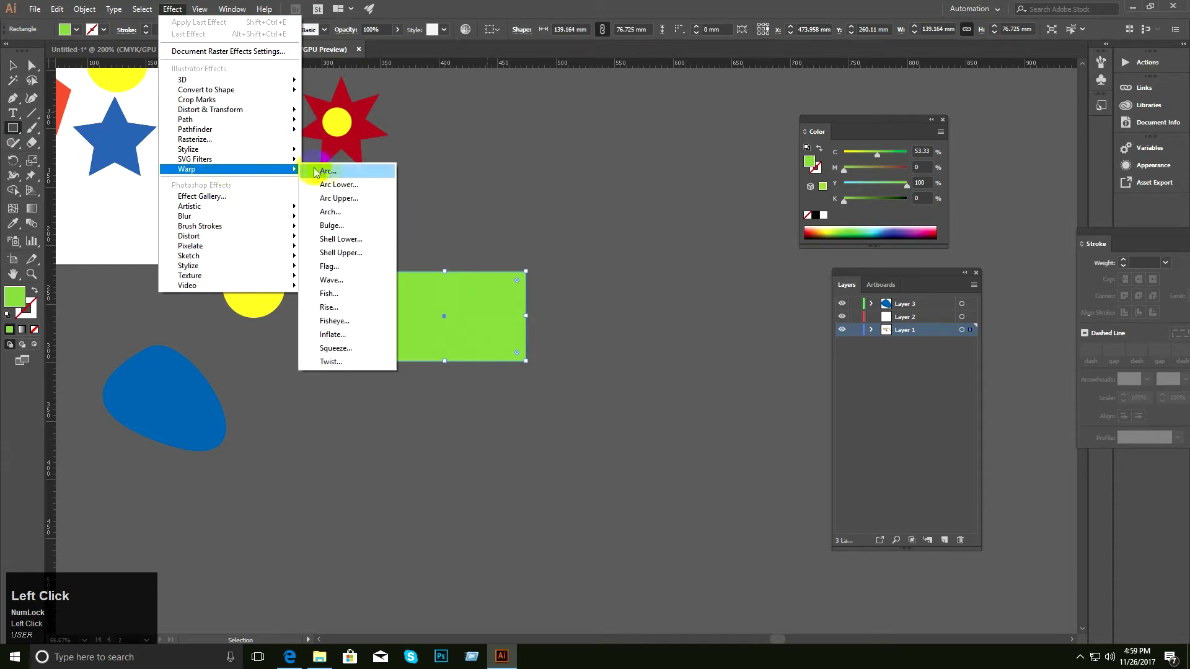
left_click(346, 267)
left_click_drag(621, 302, 601, 303)
left_click(624, 388)
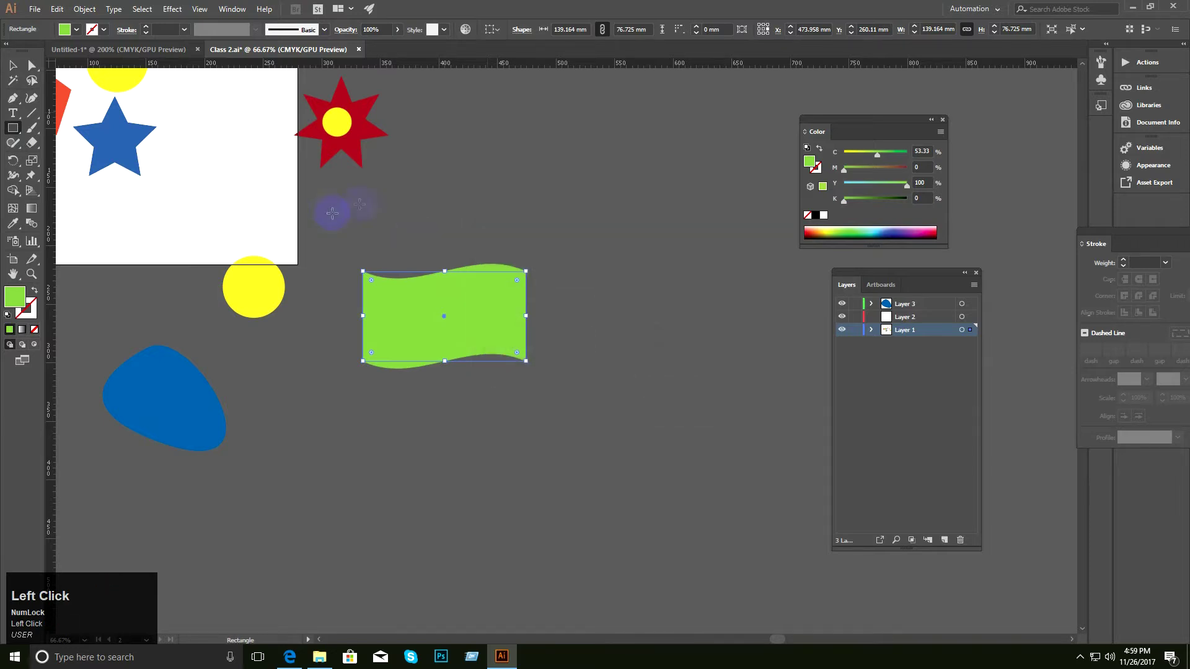
Expand the appearance of the warped rectangle and move the resulting shape slightly down.
left_click(85, 9)
left_click(128, 156)
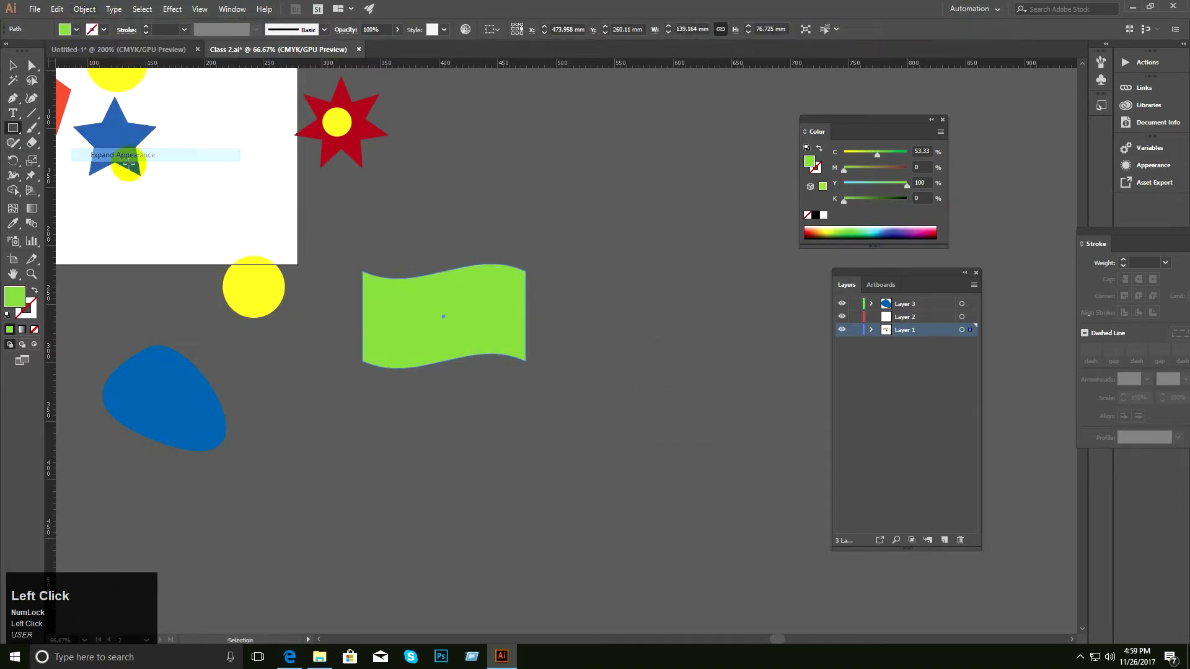
left_click(12, 65)
left_click(374, 212)
key("space")
left_click_drag(480, 272, 426, 234)
left_click_drag(403, 295, 410, 318)
left_click(518, 273)
Recolour the yellow circle copy red with a fill of C 1.96, M 100, Y 100, K 0.
left_click(195, 248)
left_click_drag(847, 170, 943, 166)
left_click_drag(902, 186, 923, 189)
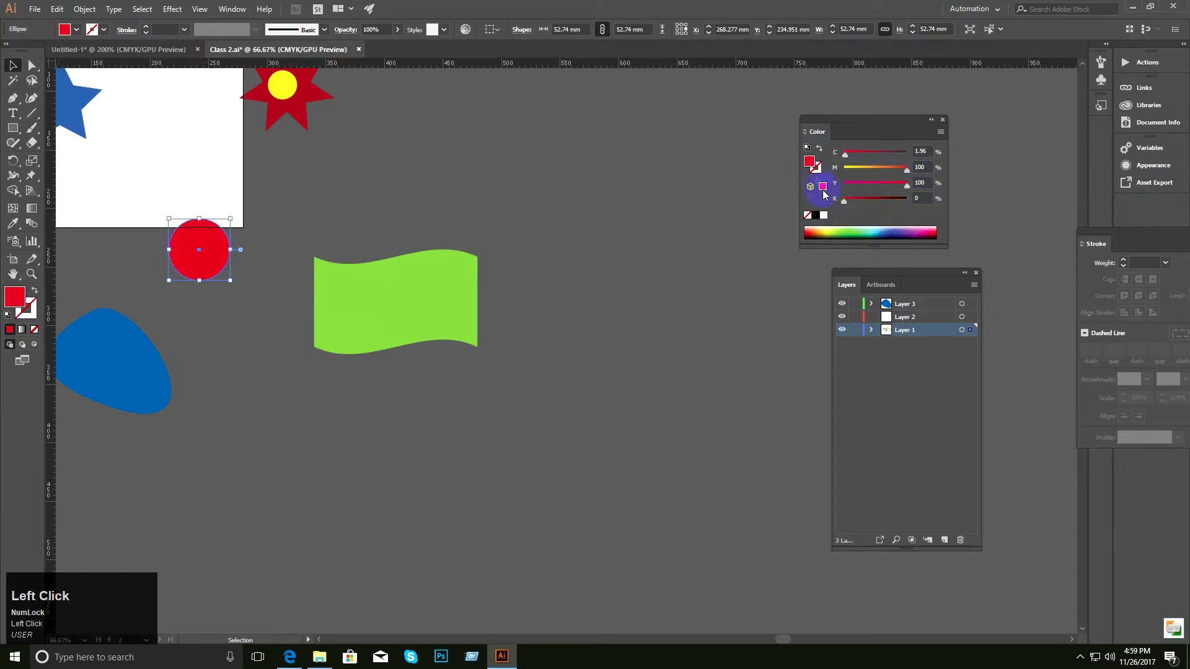
Recolour the waving shape a darker green with C 85, M 17, Y 100, K 0, and move it up beside the artboard.
left_click(452, 322)
mouse_move(858, 153)
left_mouse_down()
mouse_move(906, 155)
mouse_move(854, 170)
left_mouse_up()
left_click(865, 169)
left_click(440, 234)
left_click_drag(422, 289, 432, 191)
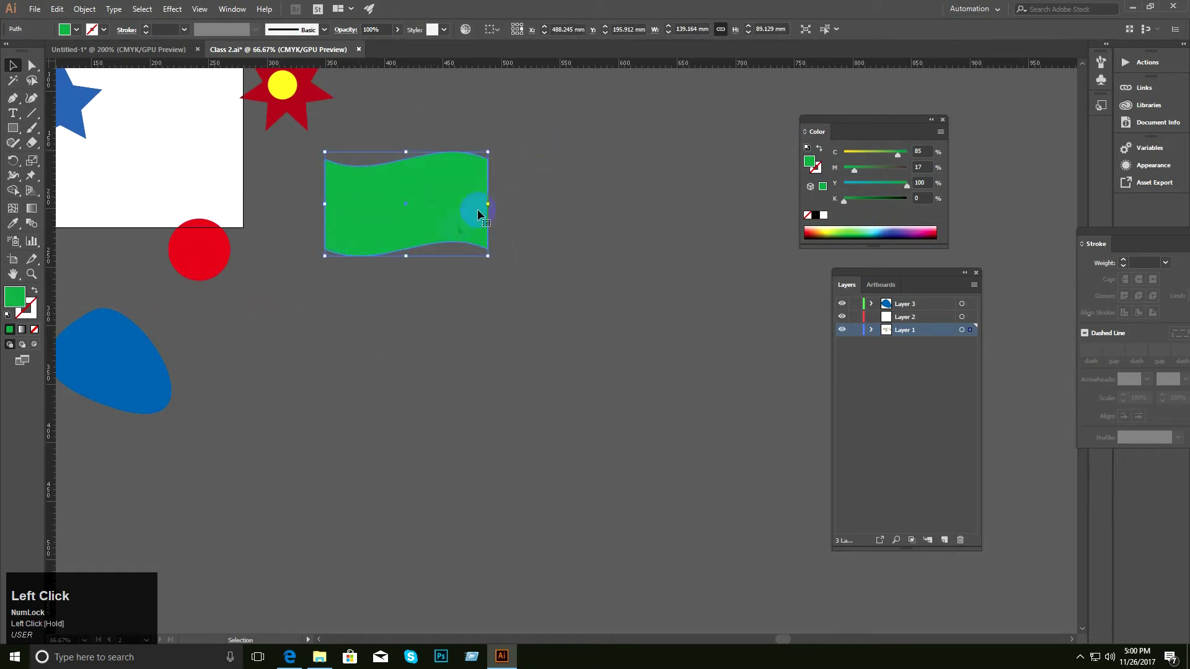
left_click(455, 281)
Move the red circle onto the middle of the green waving shape and leave everything deselected.
left_click_drag(198, 248, 245, 214)
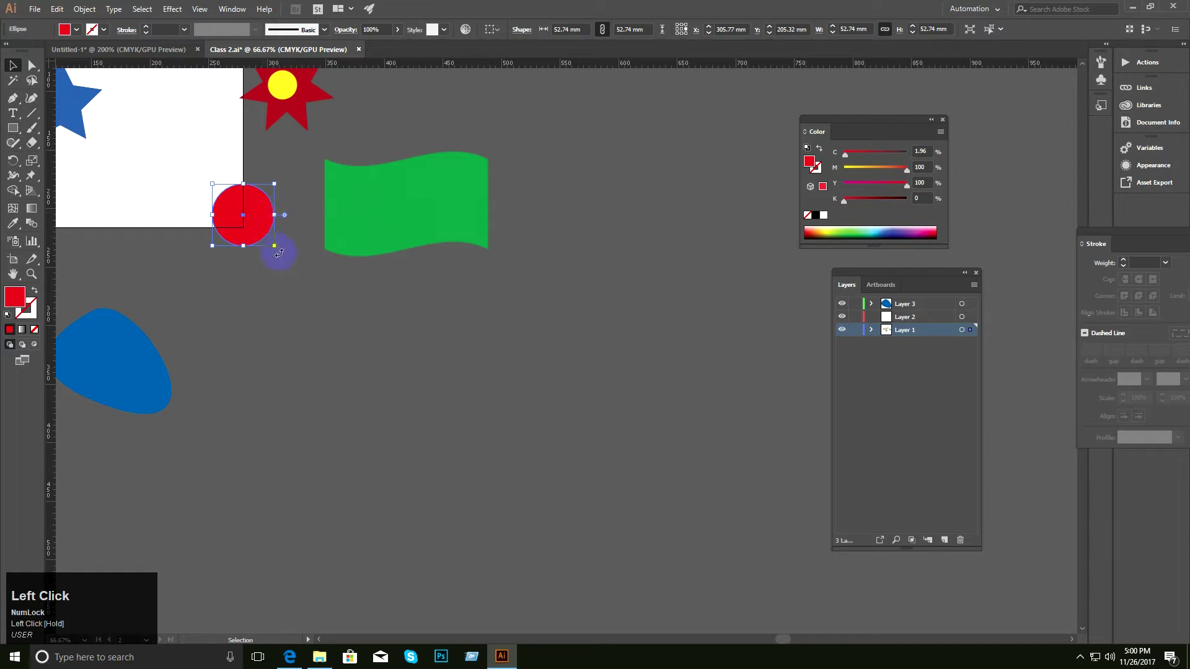
left_click(490, 318)
left_click(410, 209)
left_click(242, 218)
left_click_drag(403, 216, 403, 204)
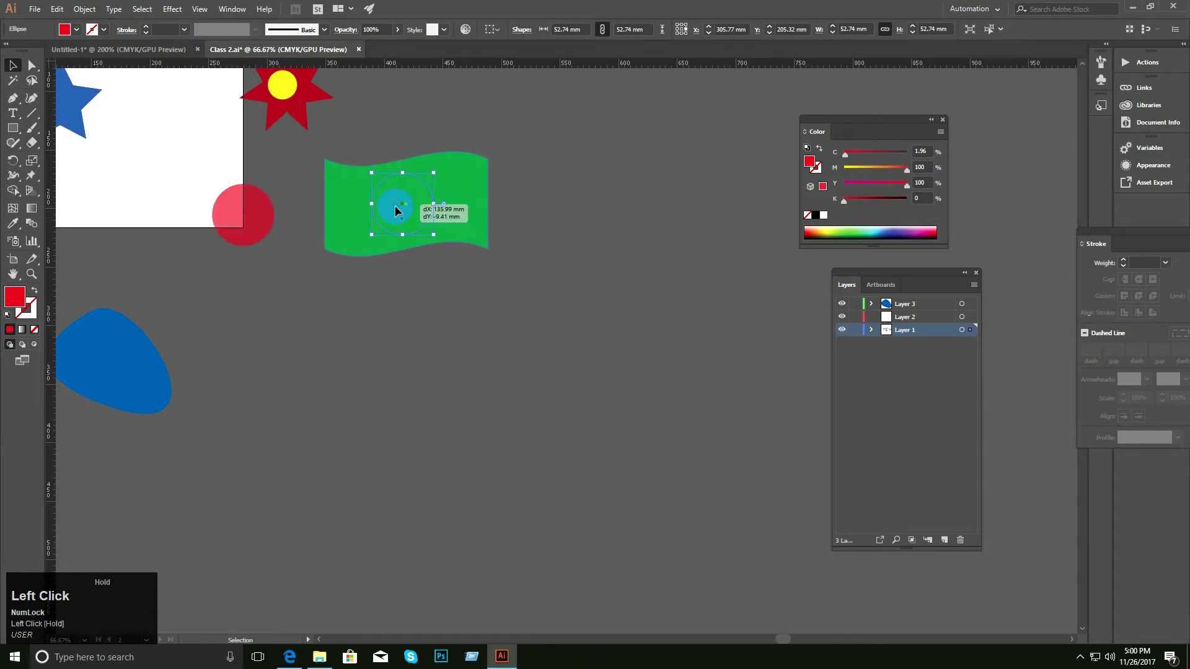
left_click(460, 234, "ctrl")
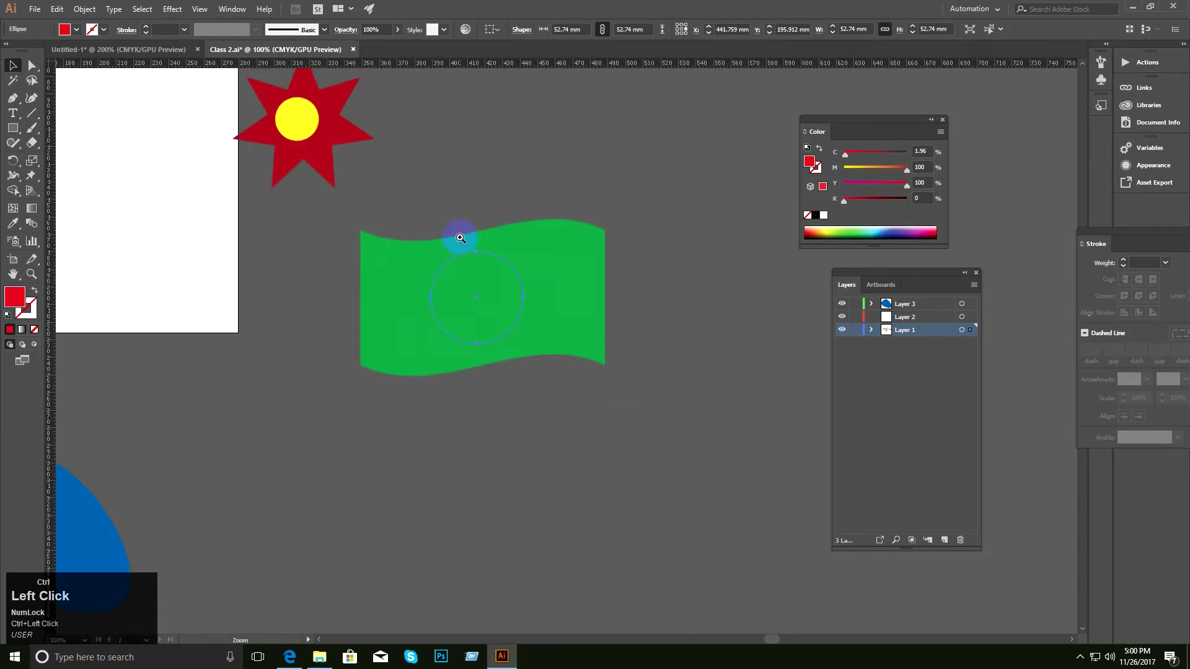
left_click(462, 249, "ctrl")
left_click_drag(490, 285, 404, 191)
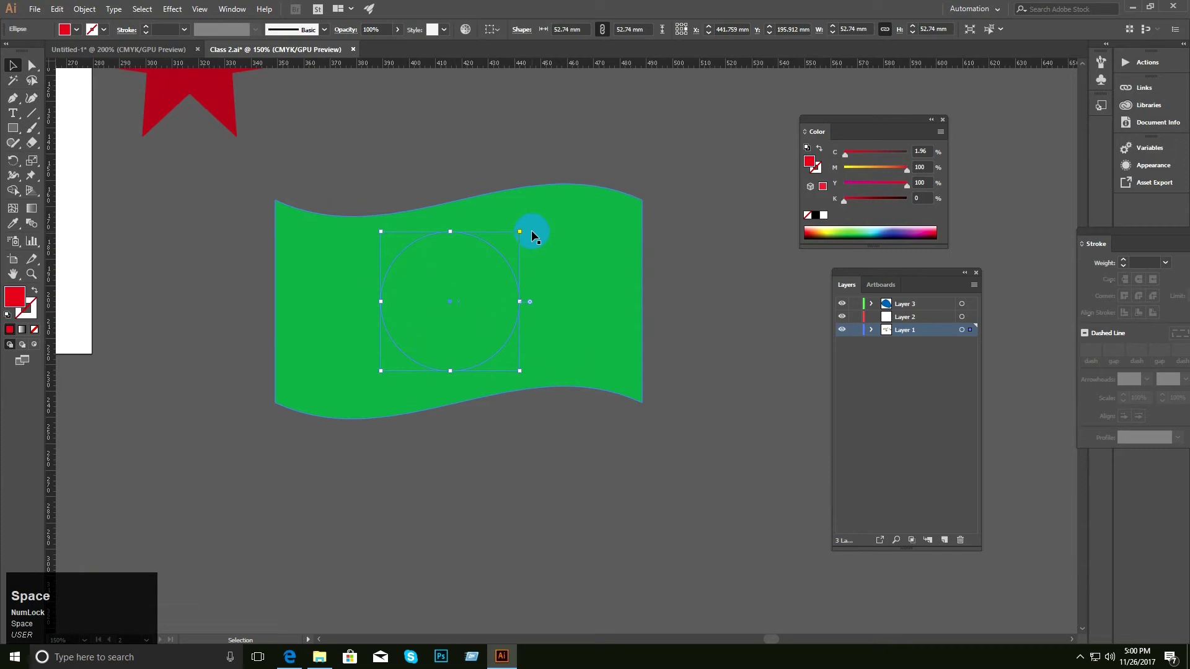
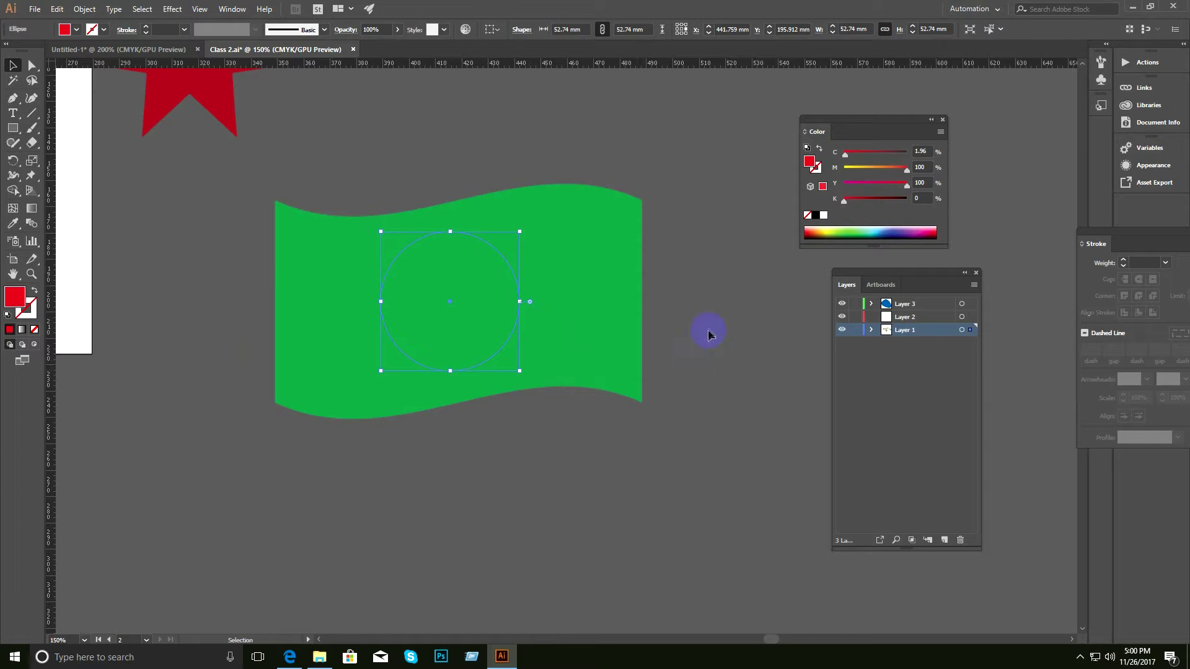
left_click(691, 287)
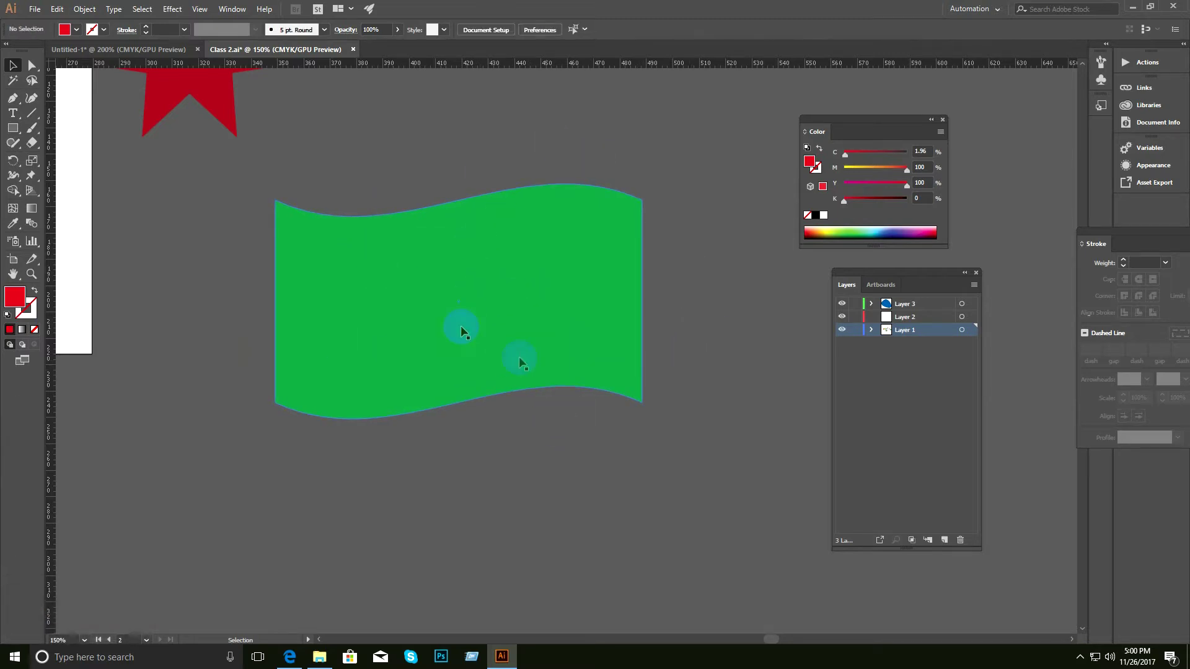
Select the red circle hidden behind the green waving shape and bring it to the front.
left_click(455, 292)
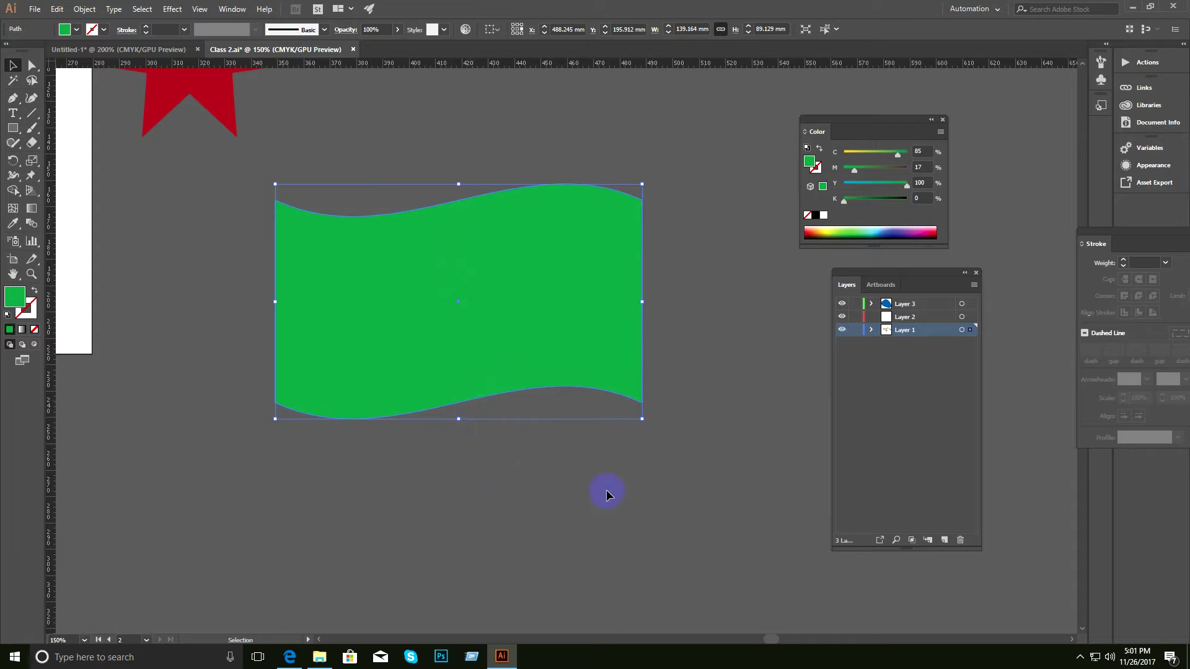
left_click(560, 467)
left_click(491, 367)
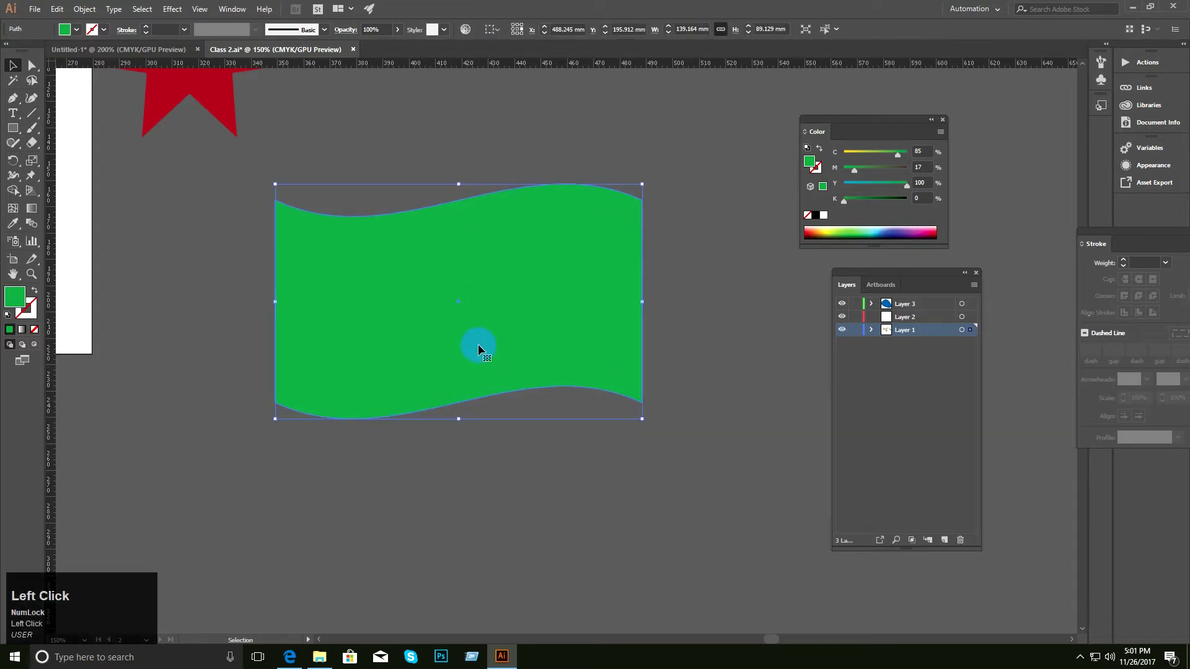
left_click_drag(591, 490, 377, 174)
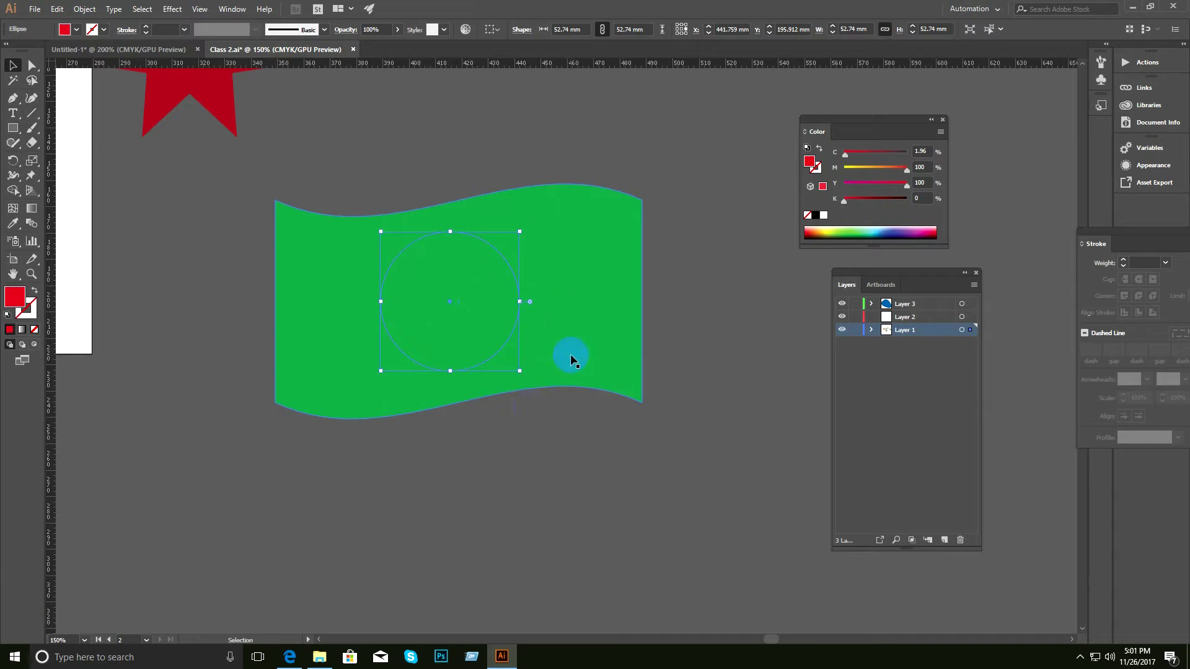
right_click(437, 289)
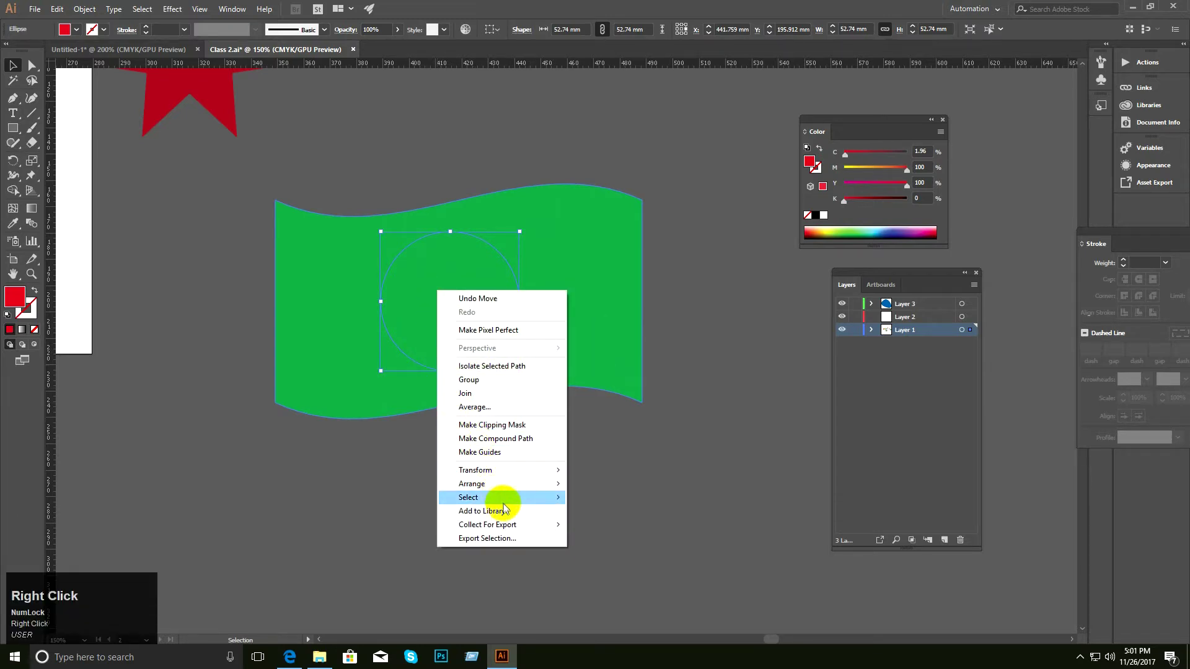
mouse_move(496, 487)
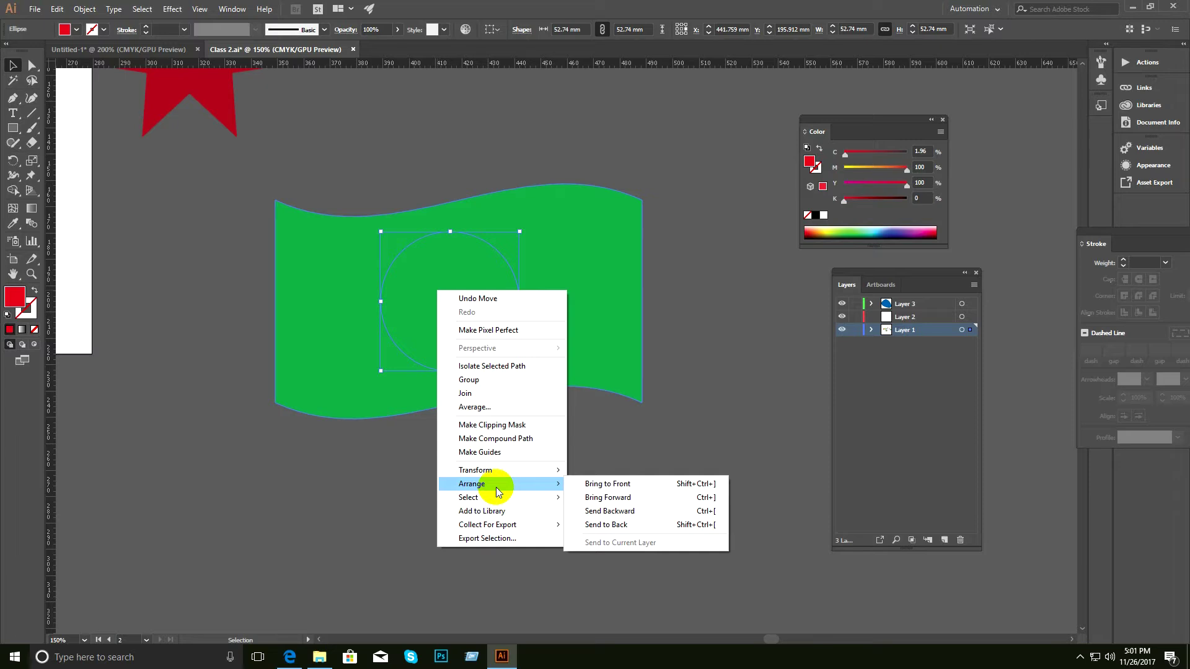
left_click(620, 487)
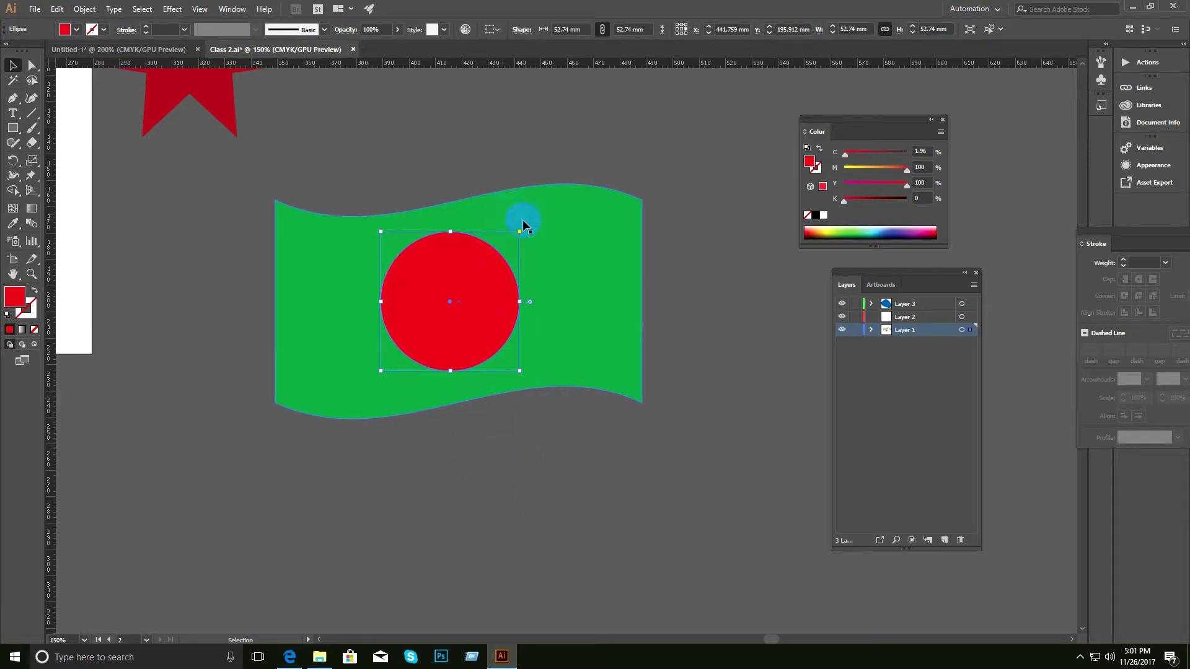
Try a slightly smaller red circle, and undo both the resize and the Bring to Front.
left_click_drag(521, 230, 514, 237)
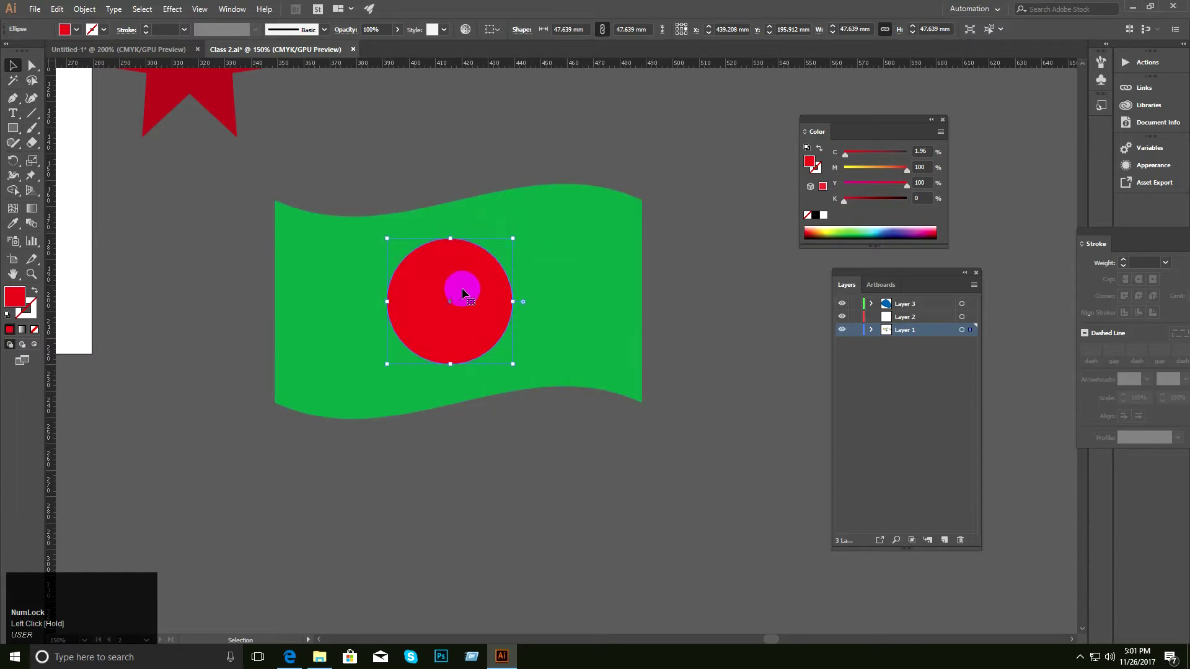
key("ctrl+z")
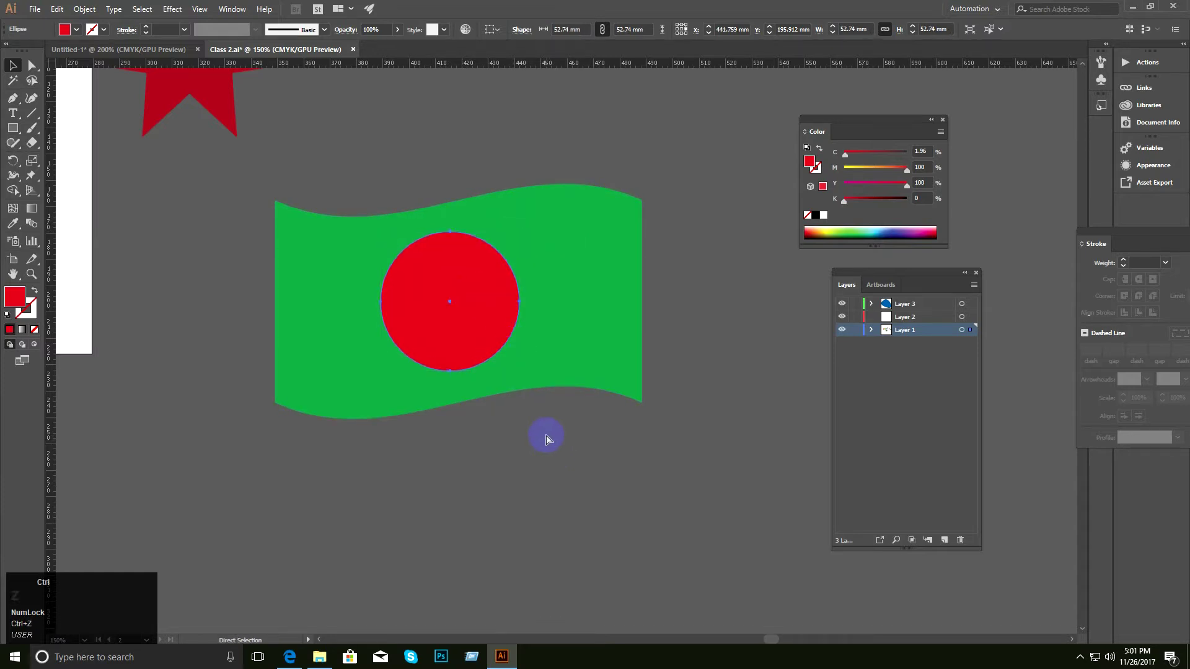
key("ctrl+z")
left_click(481, 360)
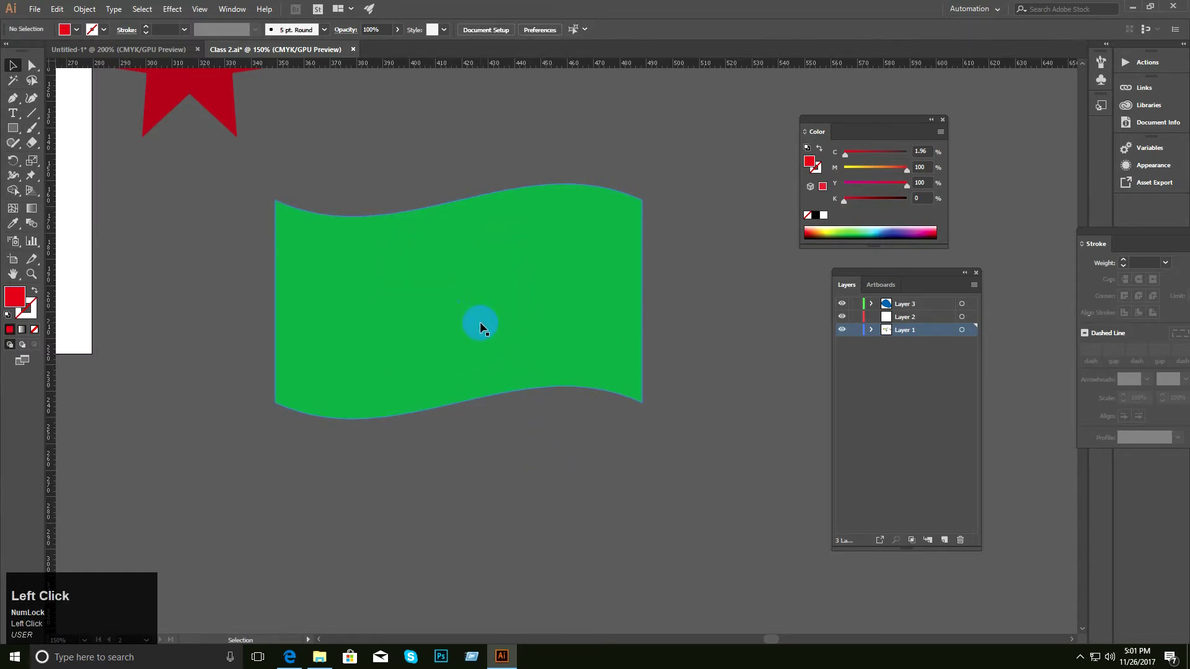
Send the green waving shape to the back of the stacking order and deselect it.
left_click(470, 285)
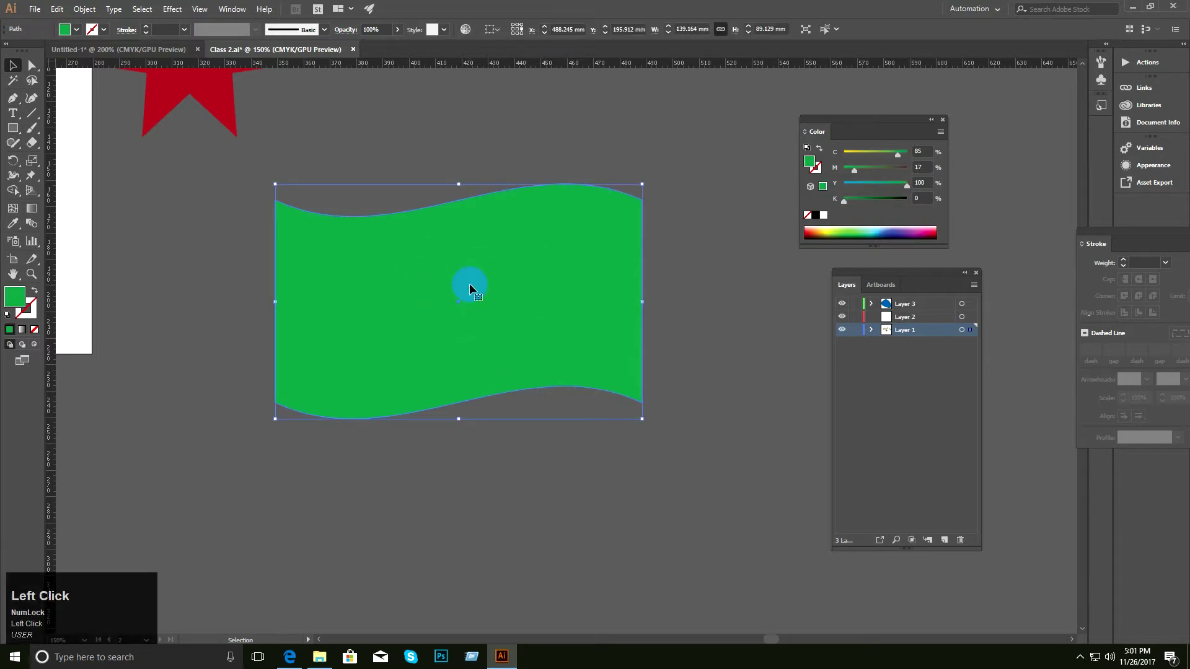
left_click(530, 482)
left_click(539, 301)
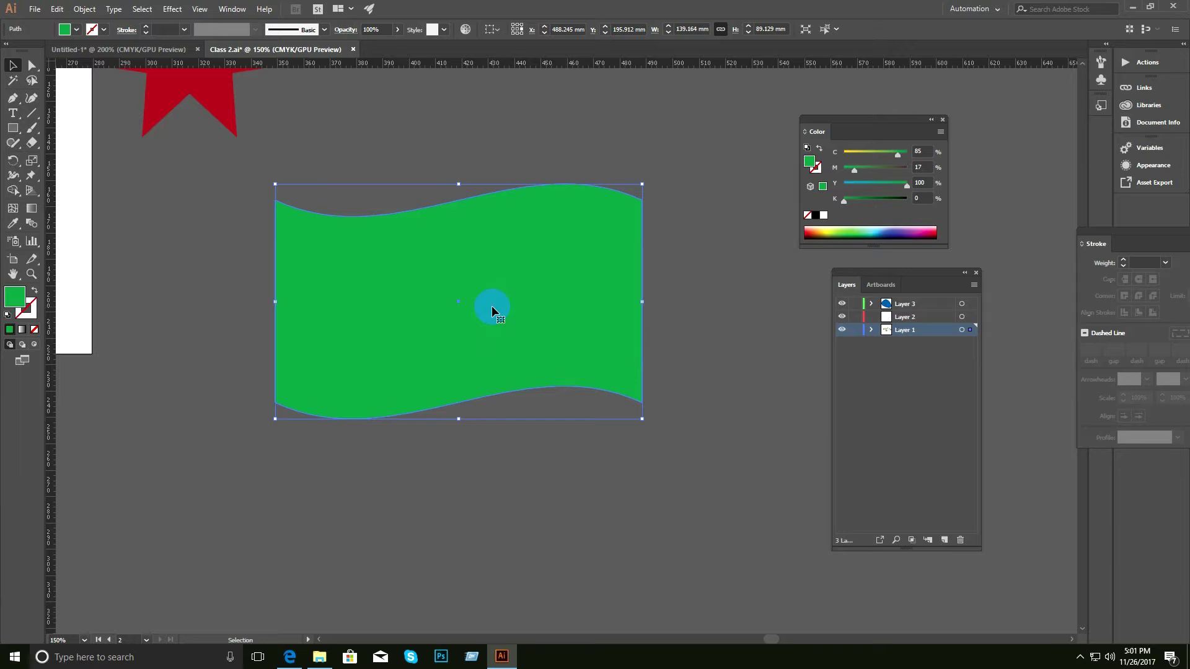
right_click(478, 284)
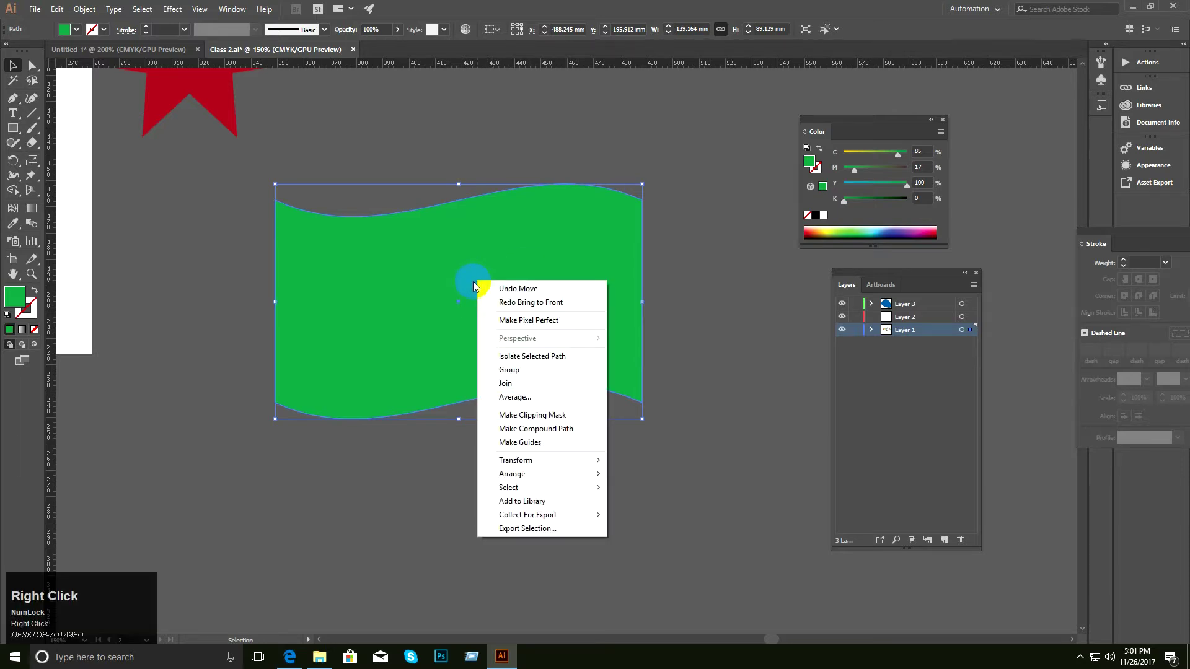
left_click(592, 474)
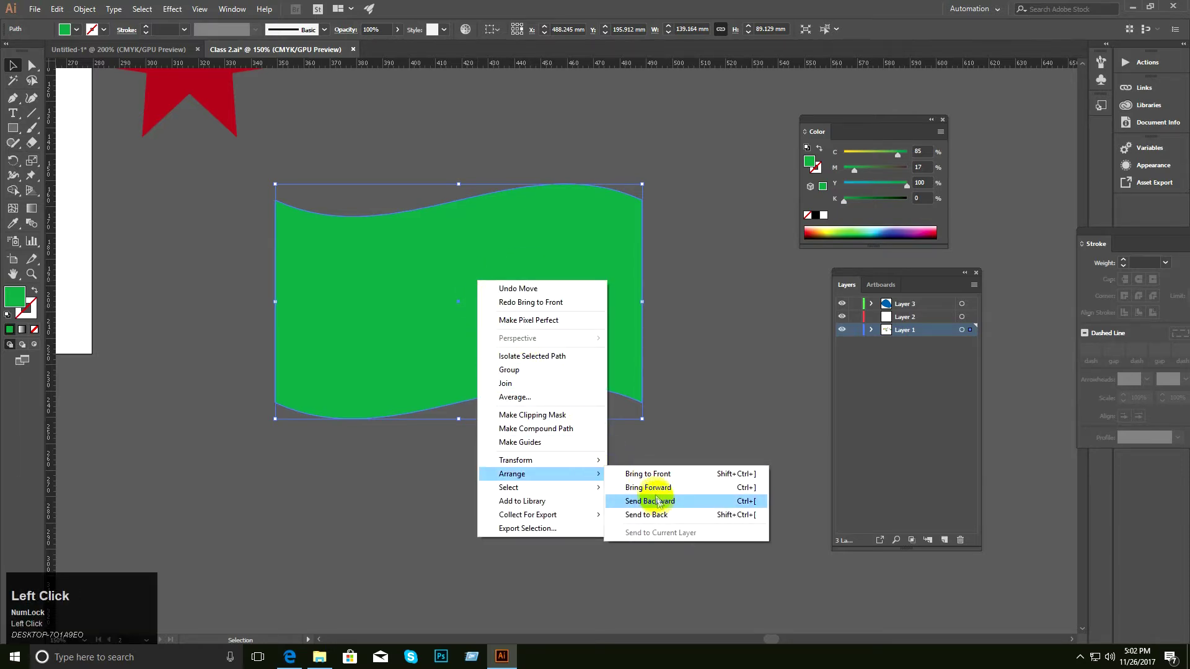
left_click(657, 516)
left_click(599, 479)
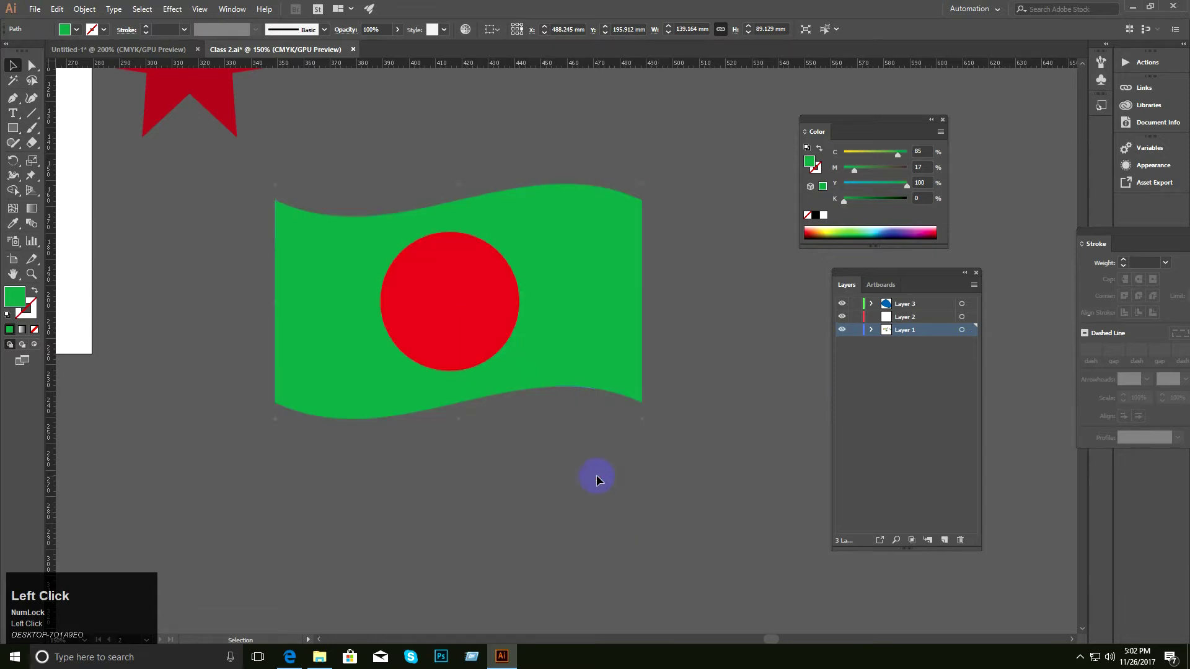
left_click(563, 457)
Send the red circle to the back, bring it to the front again, and deselect it.
left_click(477, 300)
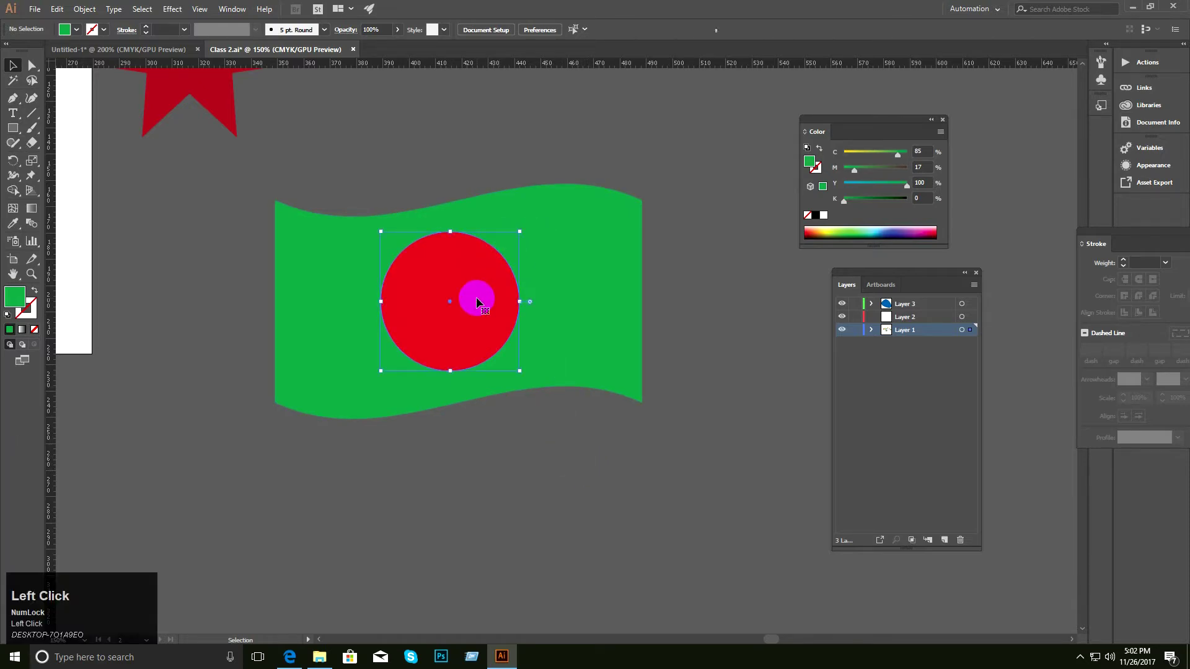
right_click(477, 299)
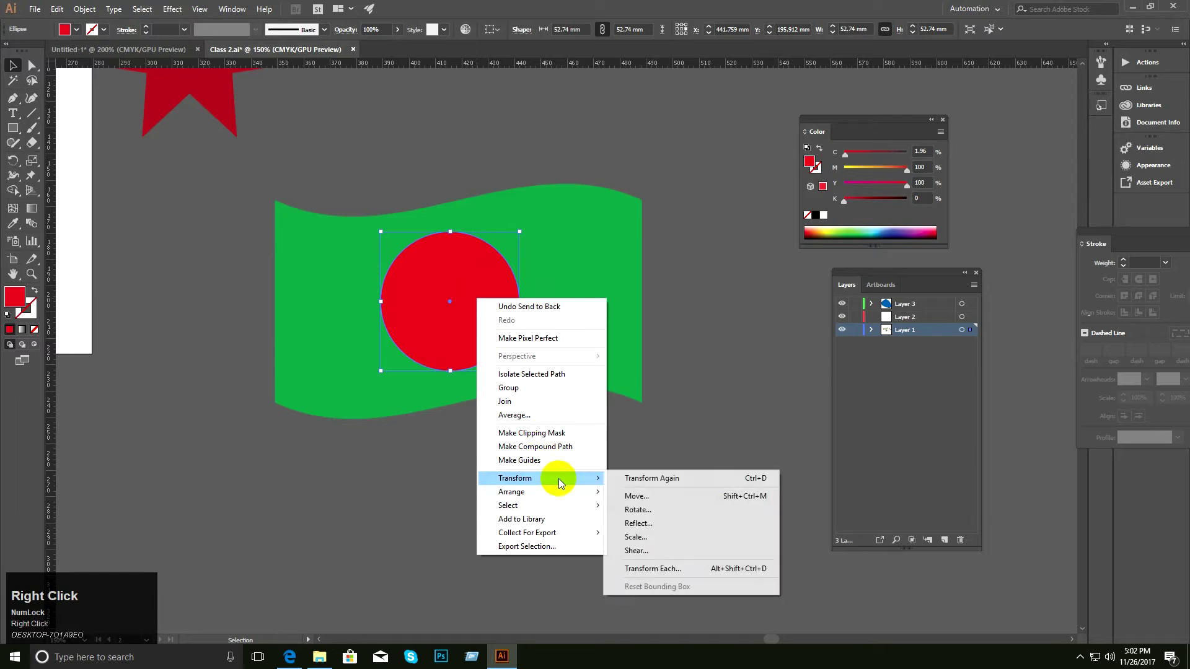
mouse_move(562, 491)
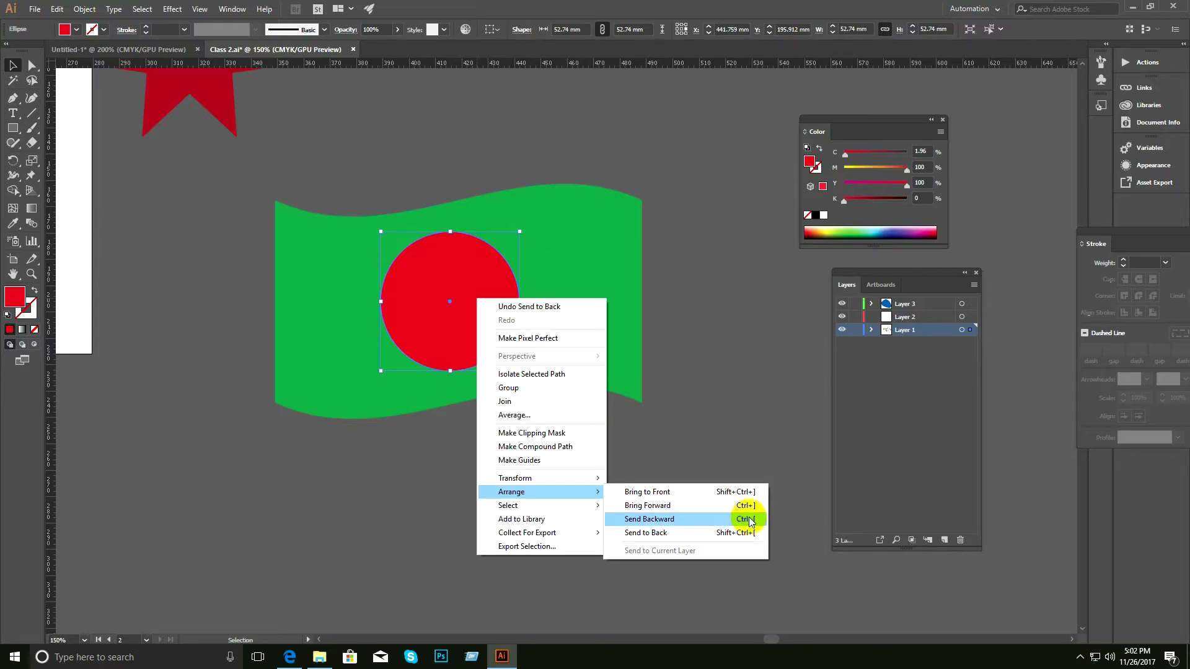
left_click(507, 151)
key("ctrl+shift+bracketleft")
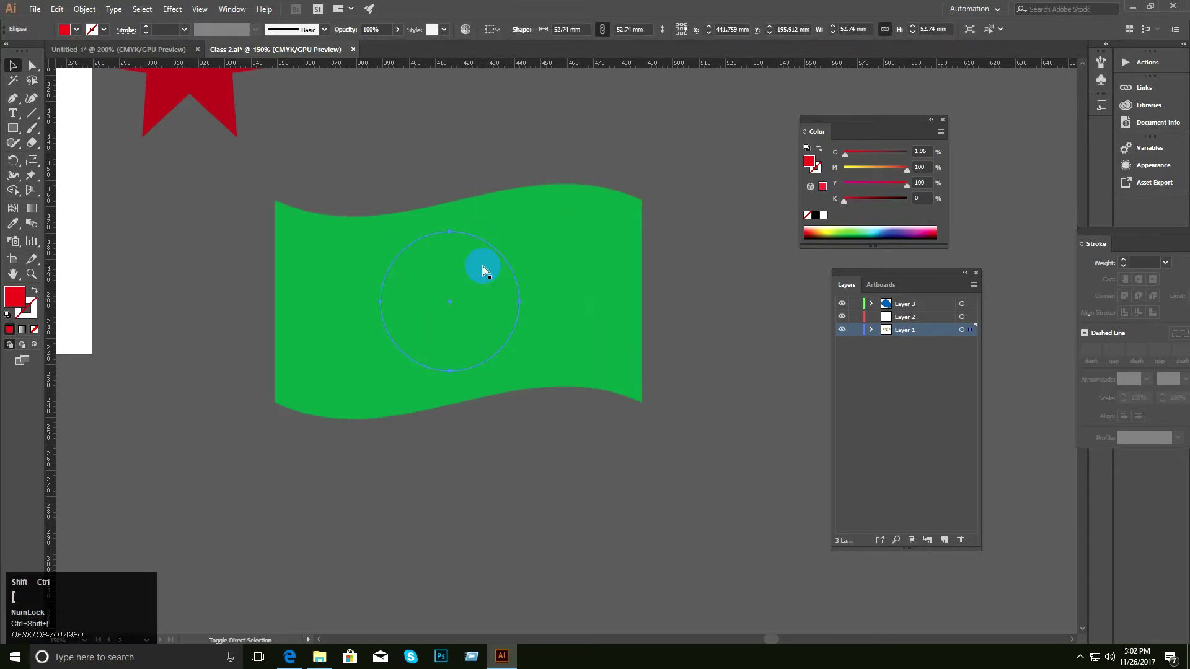
key("ctrl+shift+bracketright")
left_click(13, 65)
left_click(221, 207)
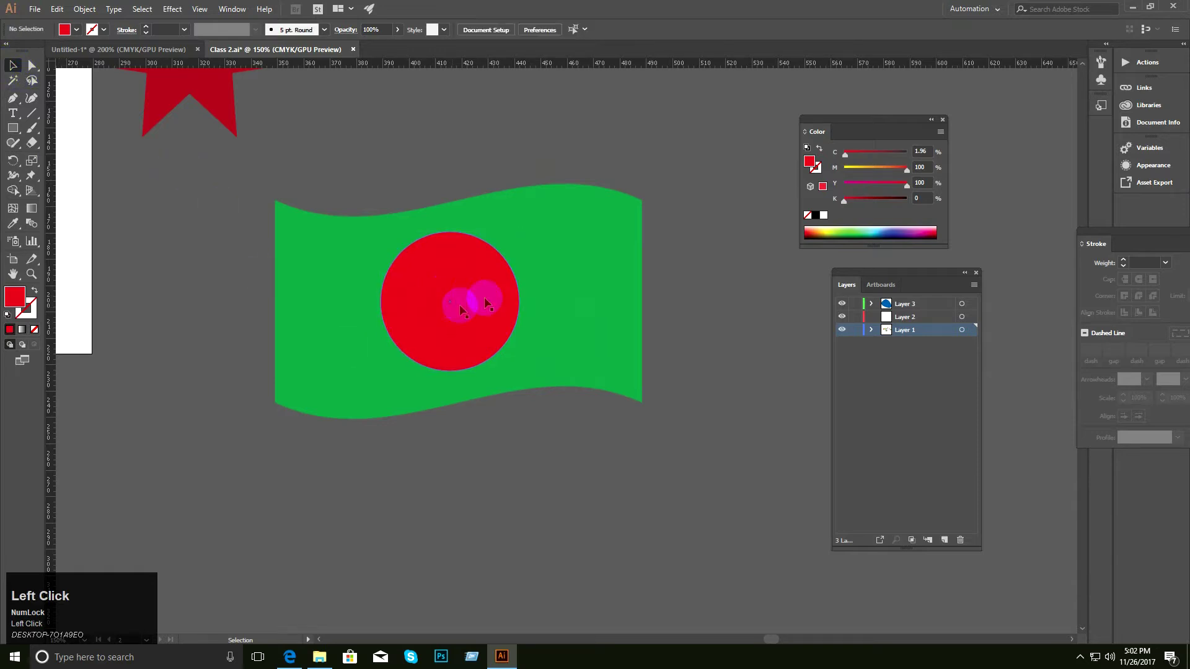
Draw a flagpole rectangle about 148 mm tall along the waving flag's left edge and narrow it to about 4.77 mm.
left_click(501, 341, "ctrl+alt")
left_click(13, 128)
left_click_drag(361, 210, 393, 469)
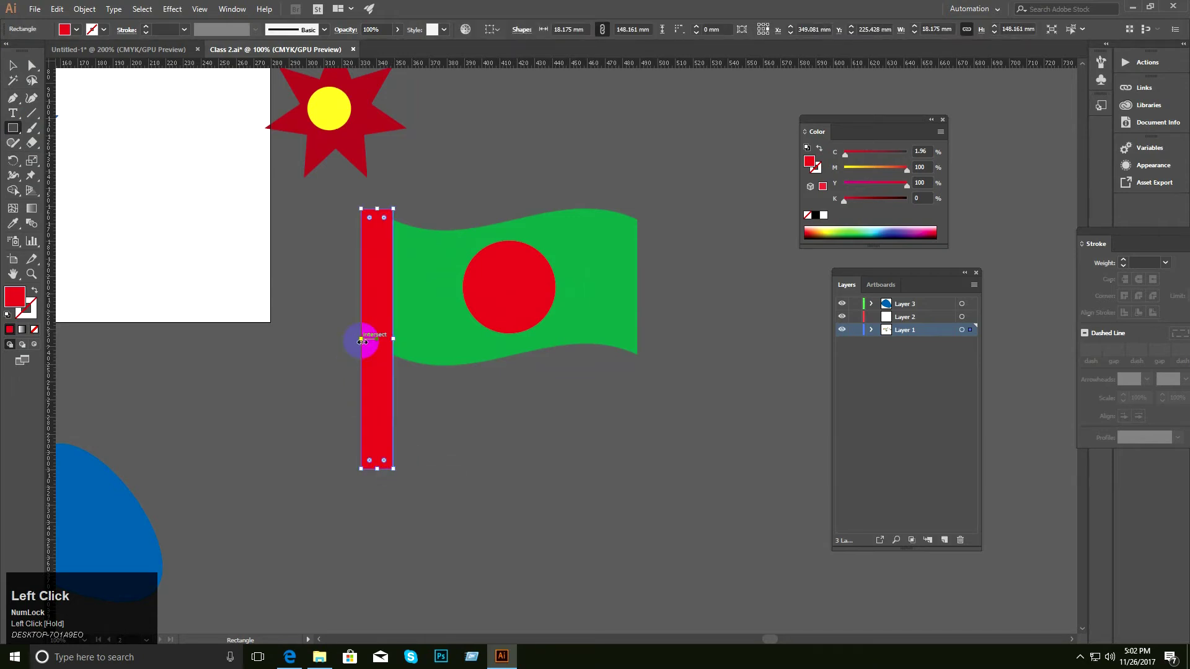
left_click_drag(362, 340, 385, 339)
Recolour the flagpole brown with a fill of C 35, M 41, Y 100, K 41.
left_click_drag(883, 172, 870, 204)
left_click(866, 154)
left_click(881, 203)
Select the flagpole, green waving shape and red circle together and group them.
left_click(12, 65)
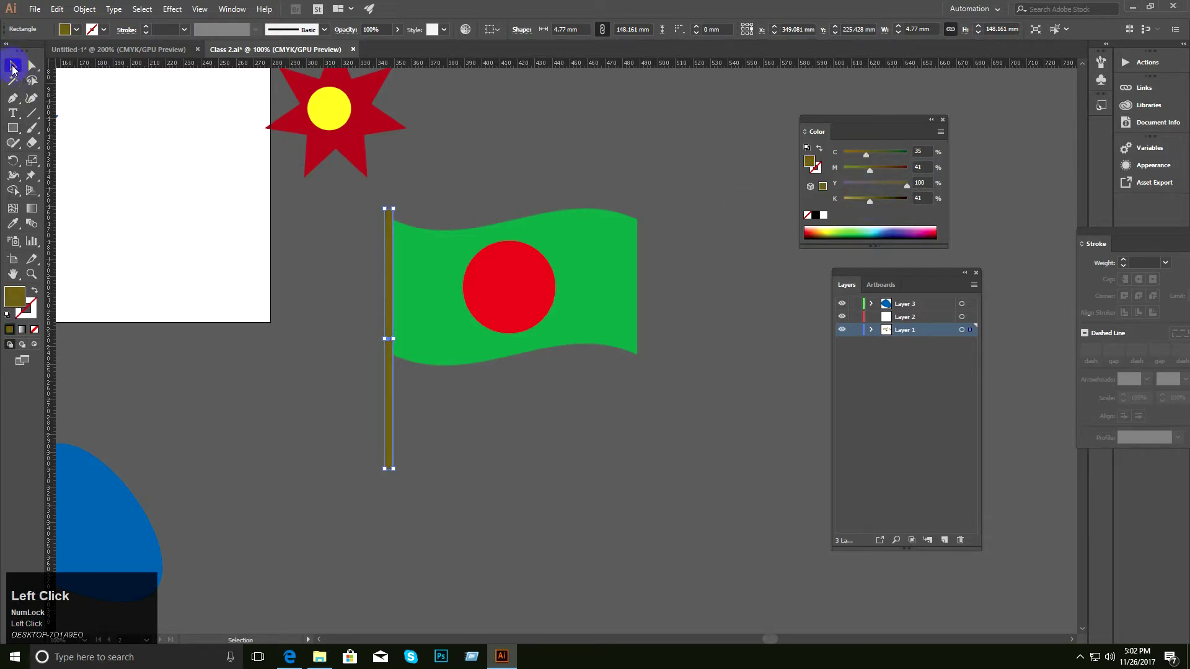
left_click(339, 221)
left_click_drag(339, 220, 586, 373)
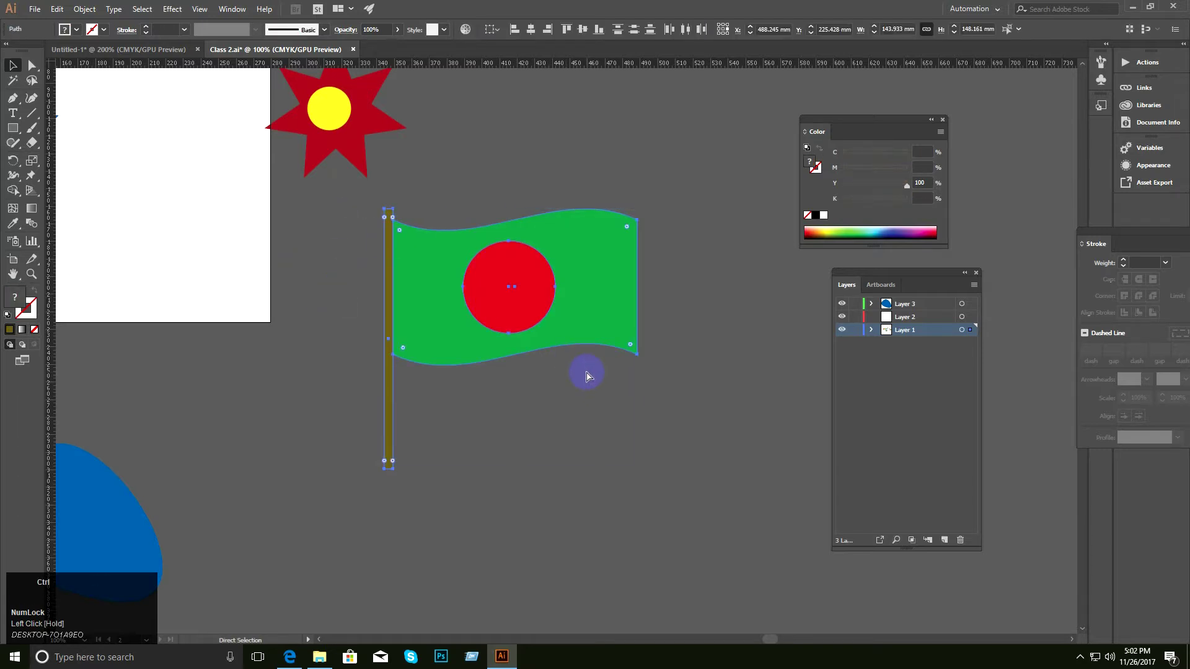
key("ctrl+g")
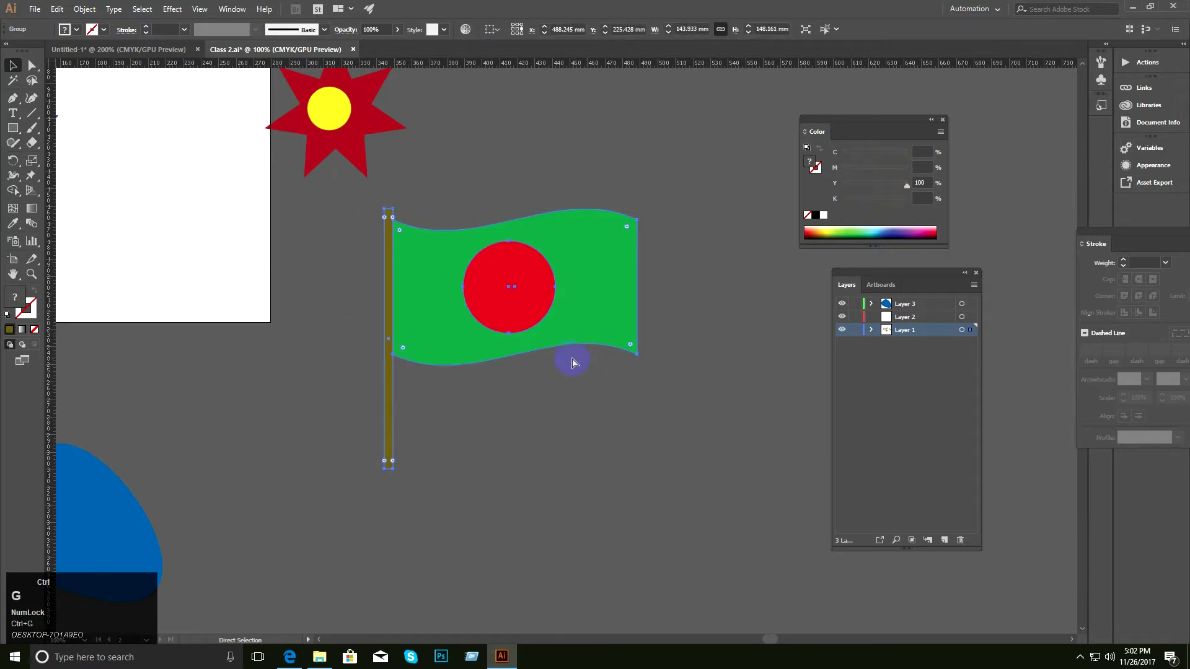
Move the grouped waving flag below the first artboard, to the left of the flat flag.
left_click(550, 338, "ctrl+alt")
left_click(550, 337, "ctrl+alt")
left_click(549, 338, "ctrl+alt")
mouse_move(554, 333)
left_mouse_down()
mouse_move(620, 298)
mouse_move(205, 432)
mouse_move(222, 366)
left_mouse_up()
left_click(380, 452)
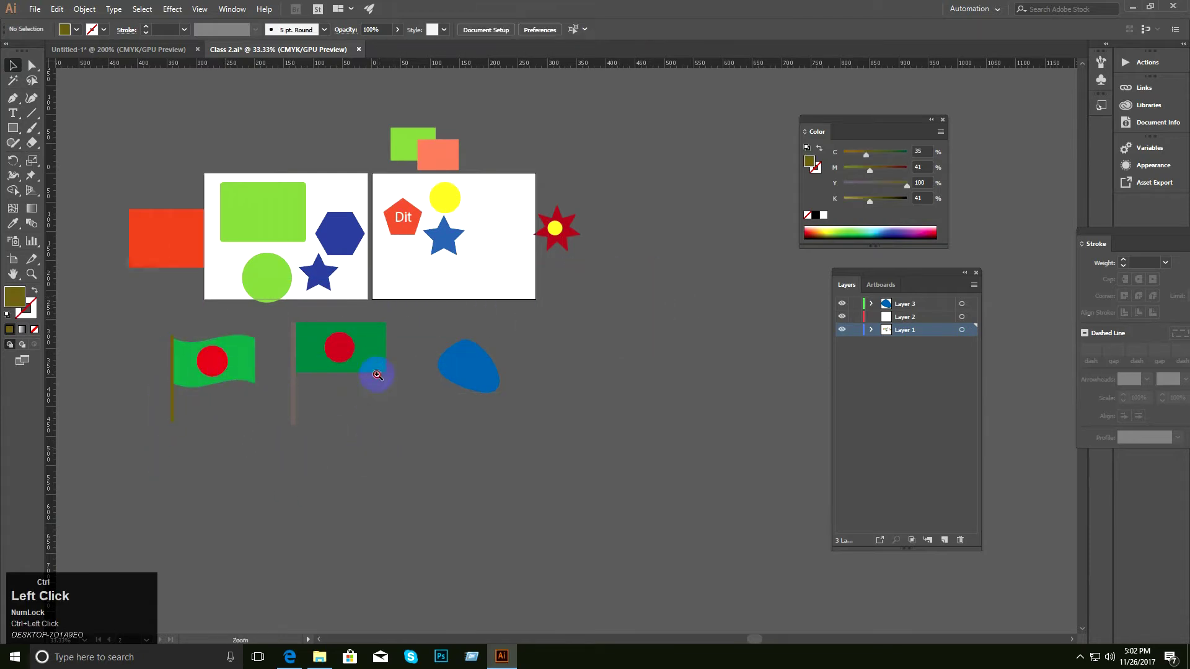
left_click(377, 375, "ctrl")
left_click_drag(377, 375, 245, 400)
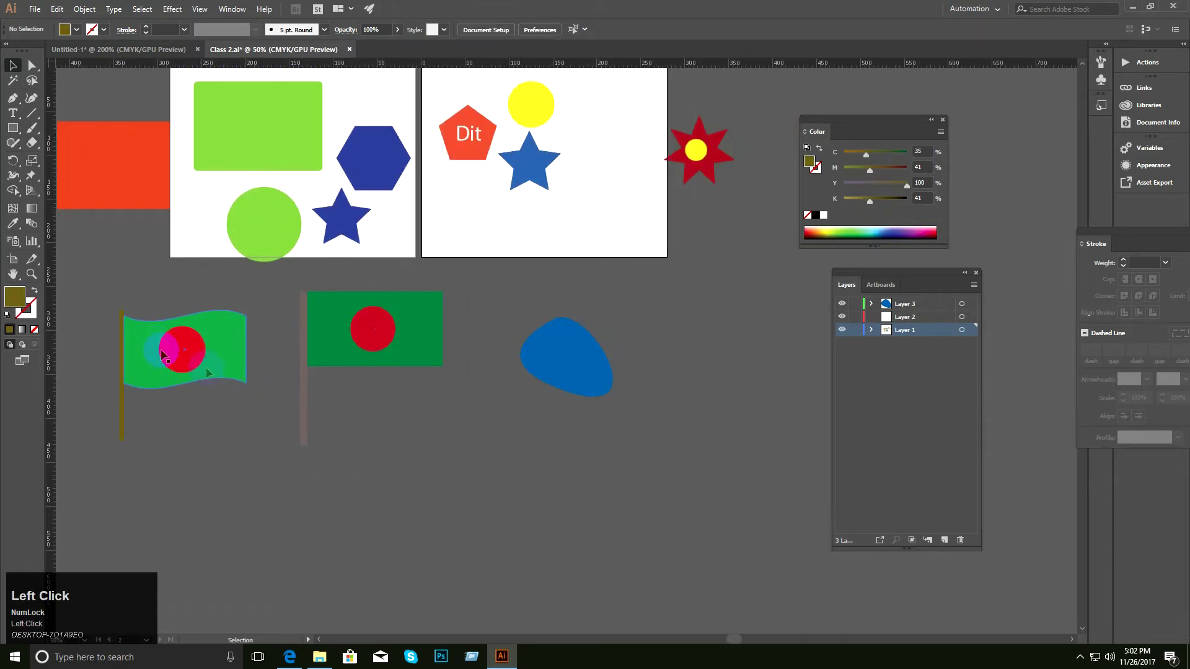
Move the blue rounded shape down and closer to the flat flag, and deselect it.
key("space")
left_click_drag(400, 332, 335, 321)
left_click_drag(381, 273, 451, 385)
left_click(497, 315, "ctrl")
left_click_drag(555, 341, 495, 326)
left_click(521, 339, "ctrl+alt")
left_click(532, 453)
left_click_drag(531, 451, 482, 484)
left_click(632, 400)
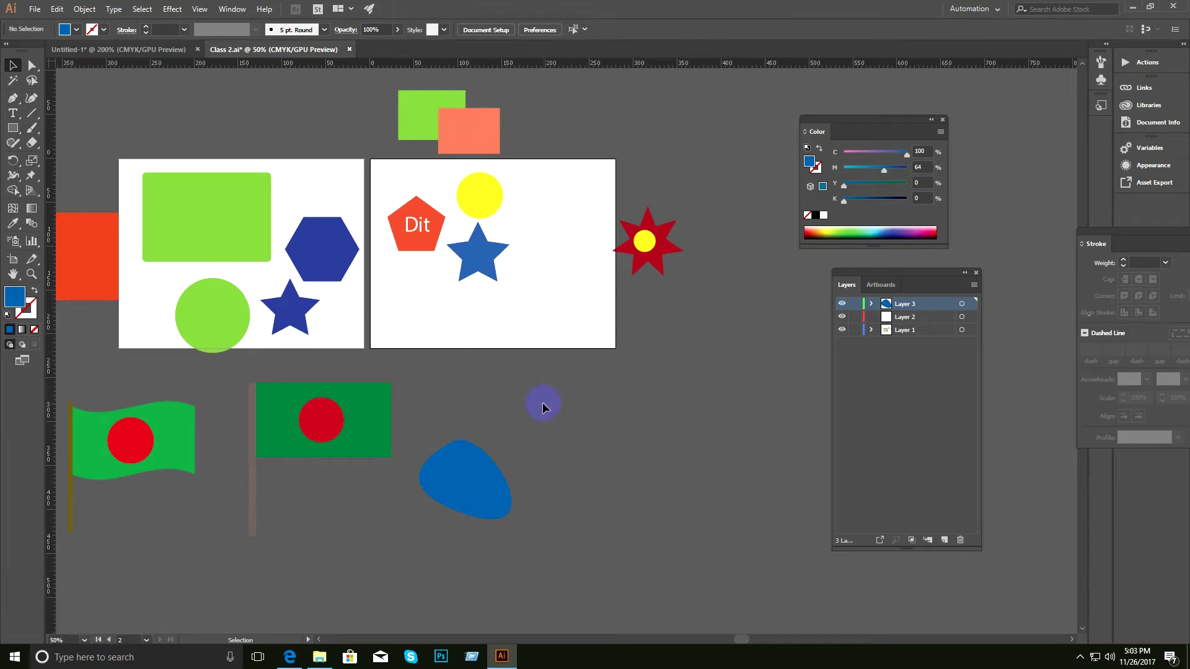
left_click(549, 379)
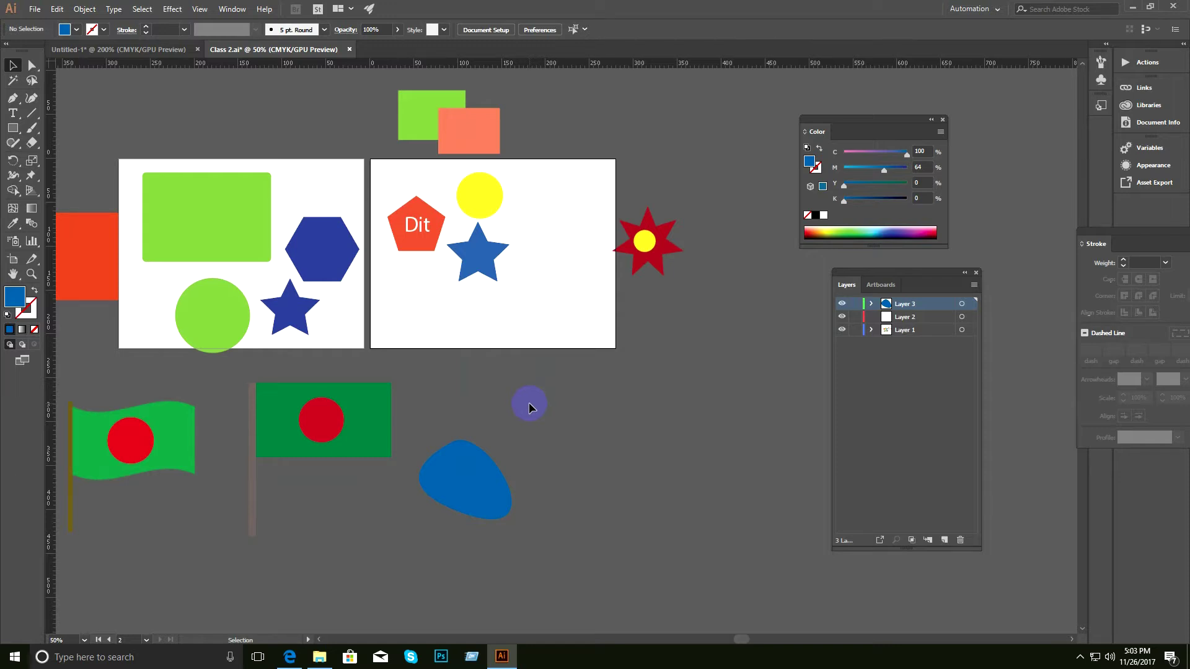
left_click(482, 417)
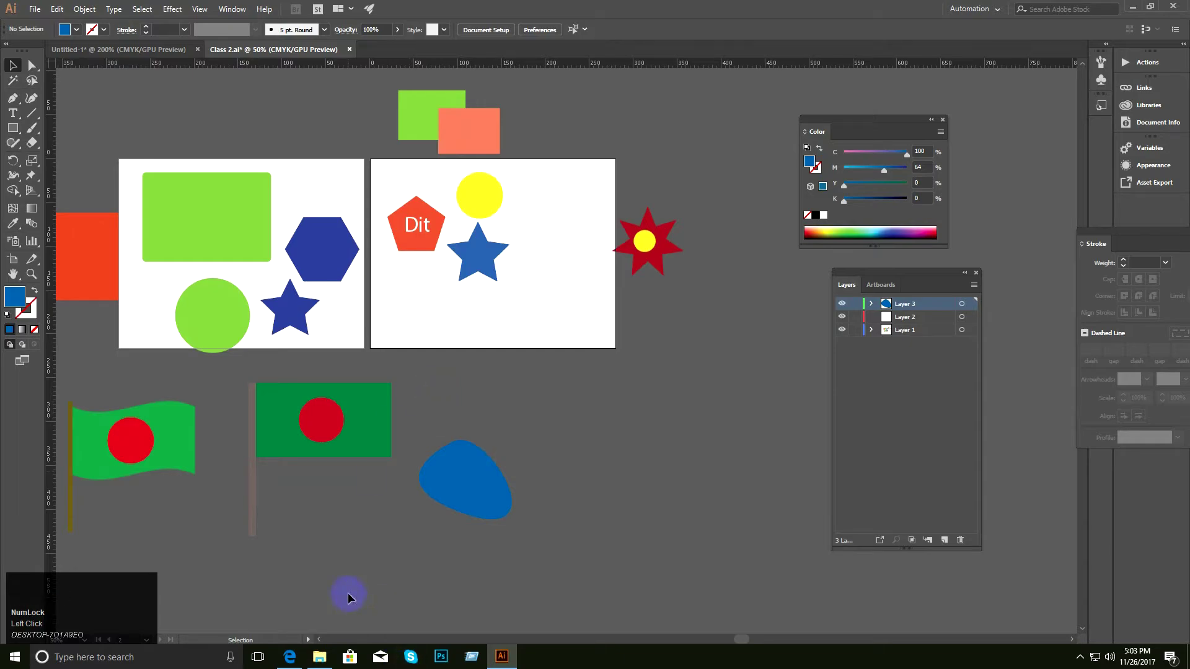
Switch to the course outline PDF in Edge and mark the Class# 02 topics Organising Objects and Aligning and Distributing.
left_click(289, 656)
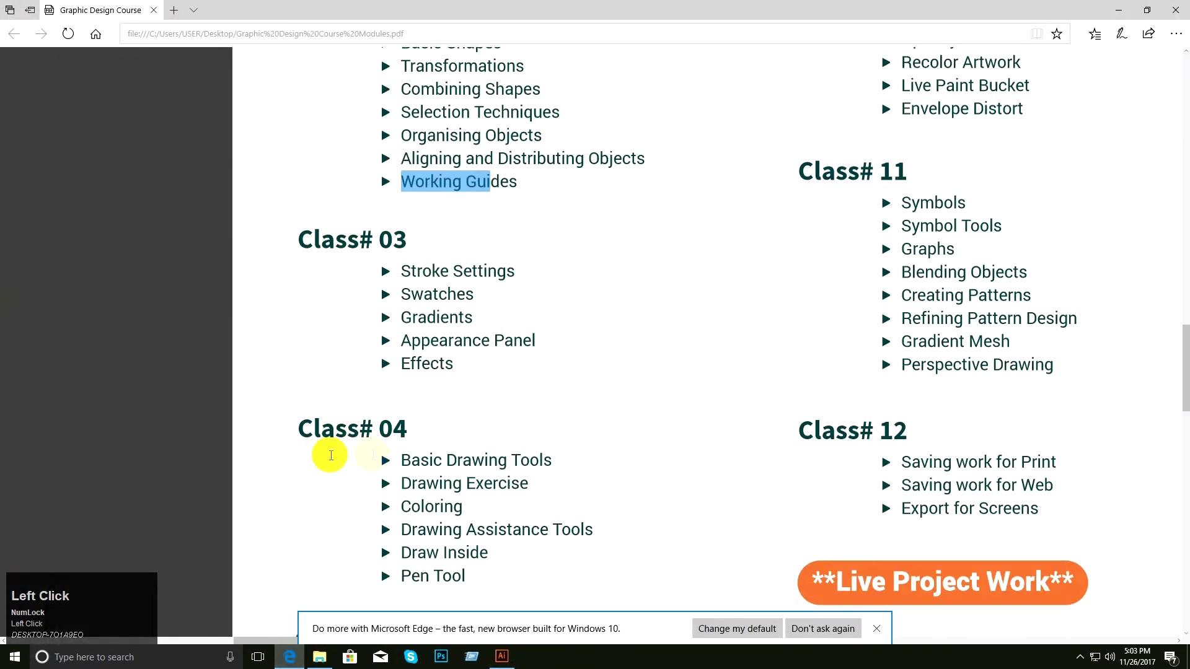
scroll(434, 192, "up", 2)
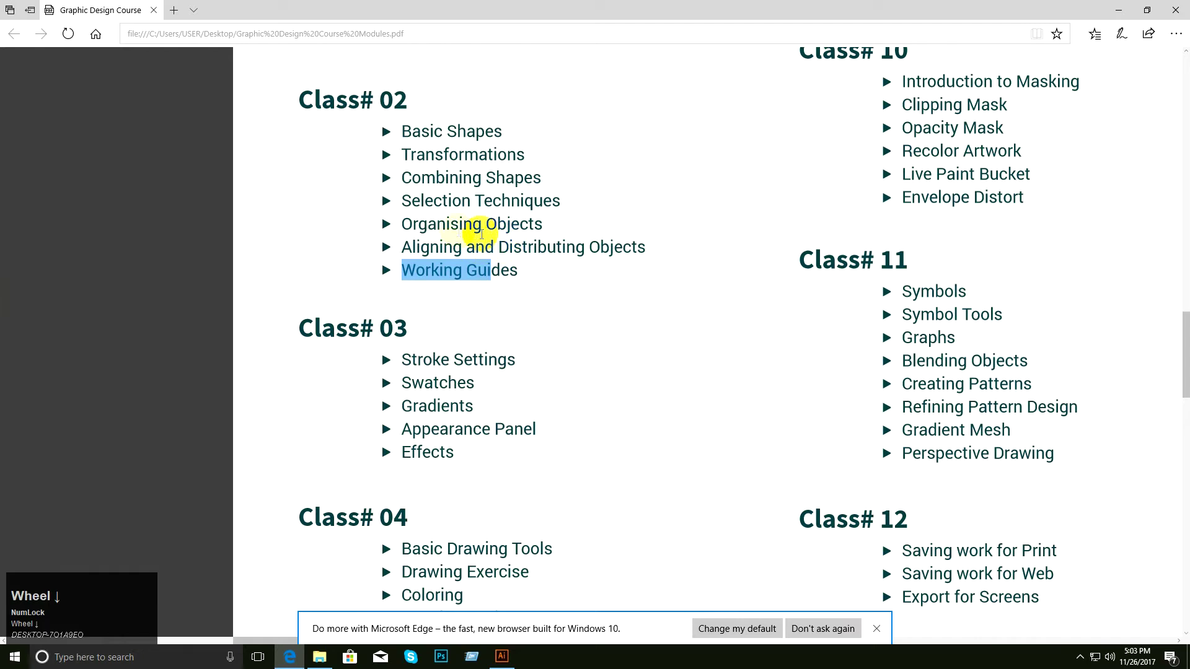
left_click_drag(402, 224, 533, 228)
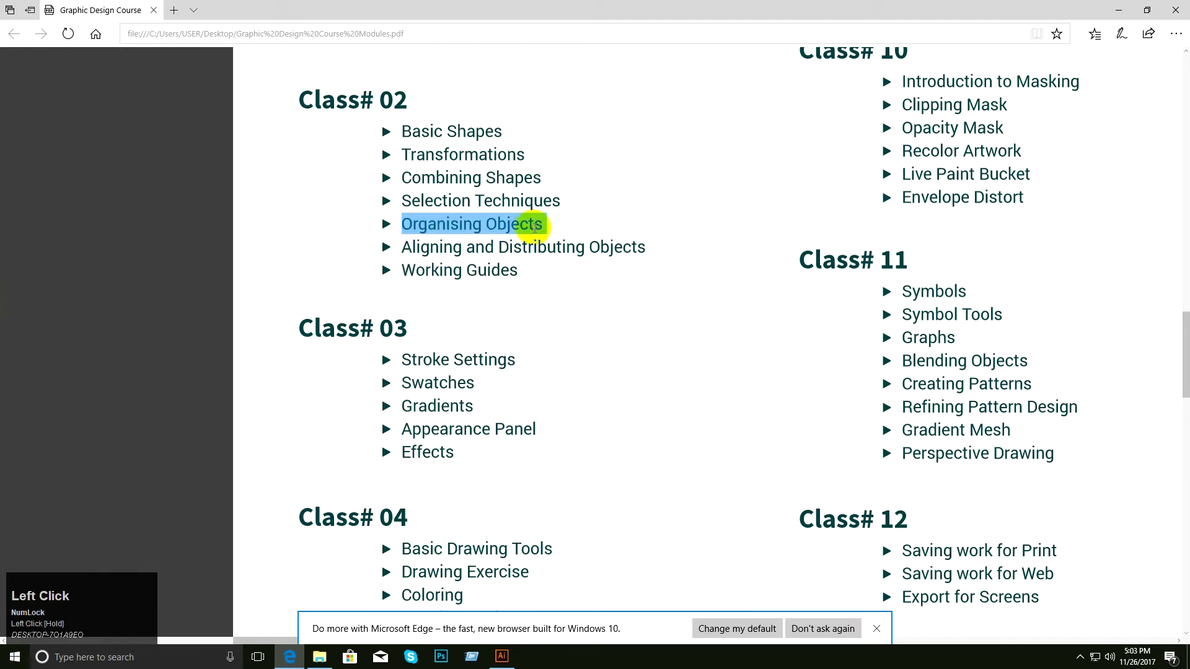
left_click_drag(401, 247, 584, 245)
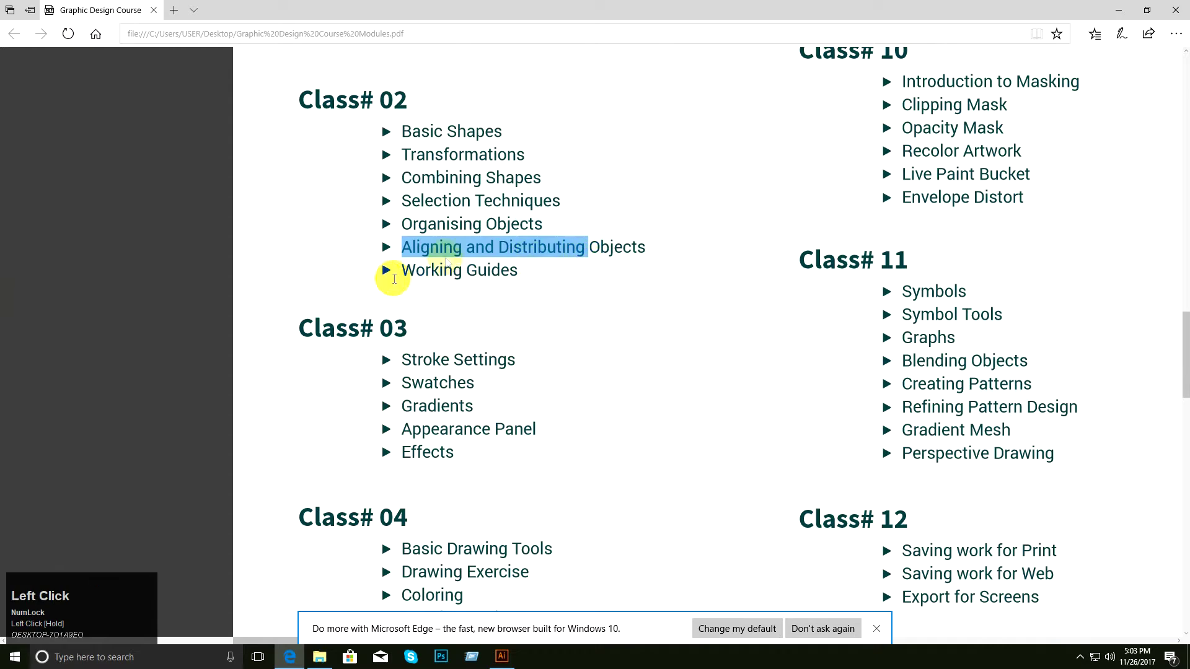
left_click(1119, 10)
Return to Illustrator and move the pentagon, yellow circle, blue star and red flower star up and right, off the second artboard.
left_click(553, 413)
left_click_drag(523, 353, 539, 358)
left_click(538, 365, "ctrl")
left_click_drag(529, 283, 536, 406)
left_click(536, 384, "ctrl+alt")
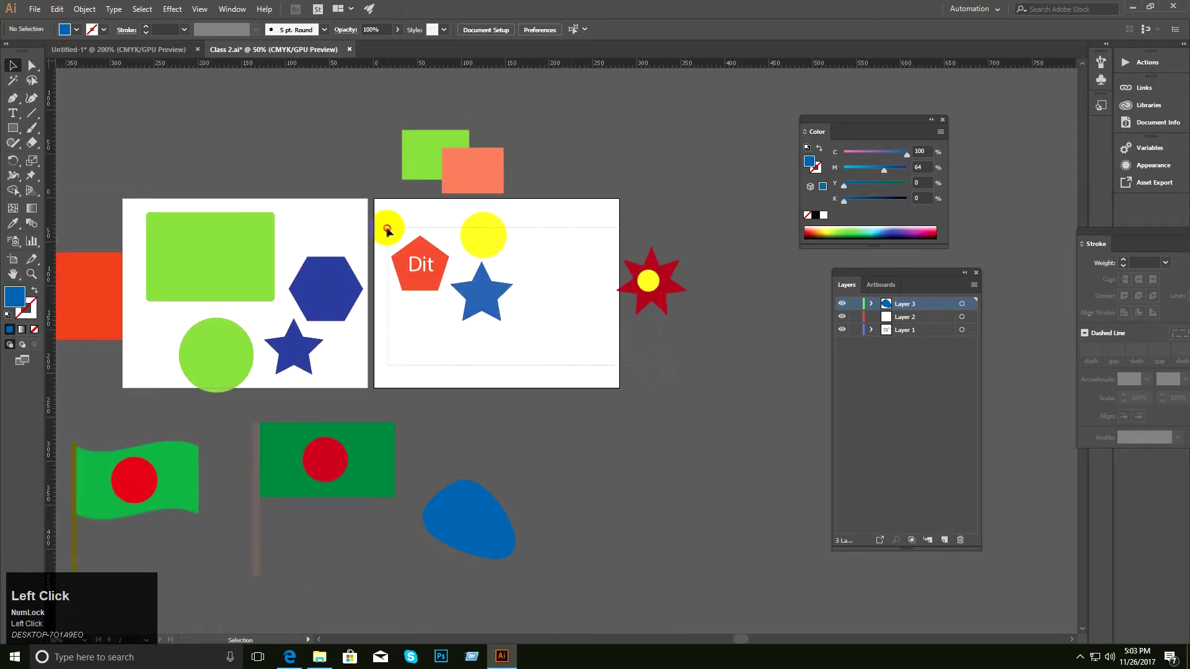
left_click(423, 267)
left_click_drag(424, 267, 656, 139)
left_click(562, 232)
Copy the green rectangle, hexagon, star and green circle from the first artboard to the empty area beside the second artboard.
left_click(554, 263, "ctrl")
left_click_drag(550, 263, 539, 207)
left_click(470, 173)
left_click_drag(266, 271, 252, 250)
left_click(315, 279, "ctrl+alt")
left_click_drag(312, 229, 502, 411)
left_click_drag(498, 335, 747, 335)
left_click(705, 339, "ctrl")
left_click_drag(607, 343, 581, 326)
left_click(715, 455)
Arrange the small rectangle, hexagon, star and circle copies in a loose row and move it onto the second artboard.
left_click_drag(613, 406, 334, 363)
left_click_drag(278, 468, 455, 377)
left_click_drag(159, 474, 549, 327)
left_click_drag(619, 424, 143, 297)
left_click_drag(602, 268, 246, 300)
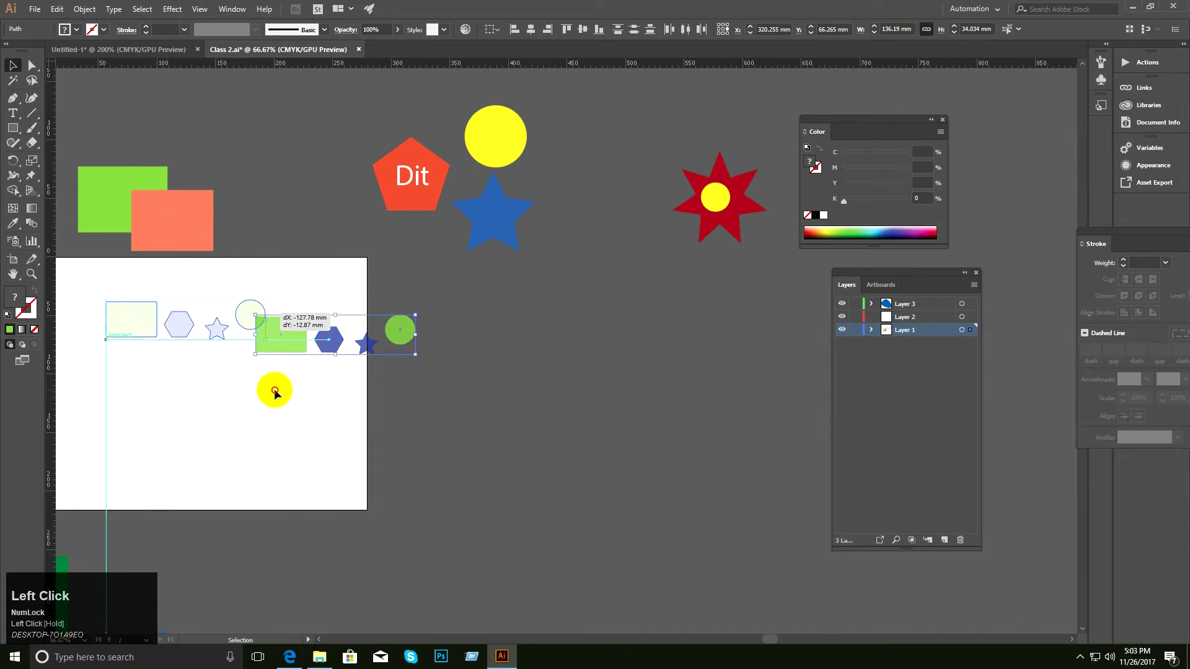
left_click(274, 389)
Select the green rectangle, the hexagon and the star in the small row one after another.
left_click(291, 372, "ctrl")
left_click(494, 334, "ctrl")
left_click(482, 337, "ctrl+alt")
left_click_drag(483, 337, 454, 287)
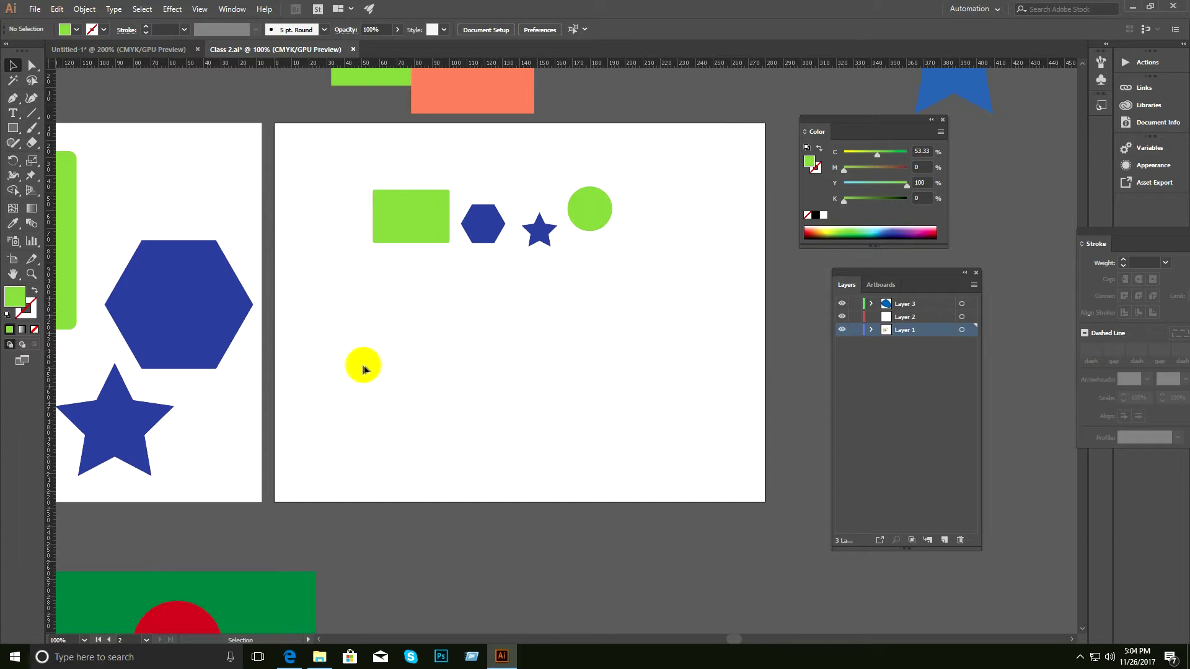
left_click(353, 325)
left_click(459, 295)
left_click(534, 276, "ctrl")
left_click_drag(534, 276, 422, 243)
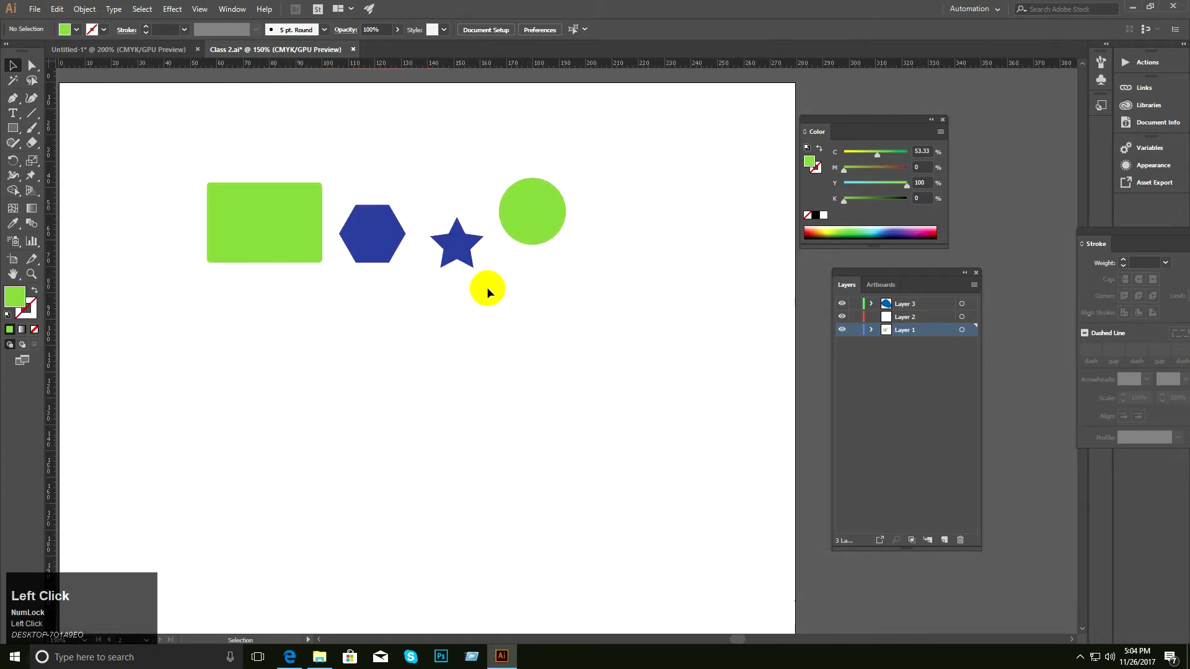
left_click_drag(628, 298, 517, 339)
left_click(278, 217)
left_click(374, 233)
left_click(457, 255)
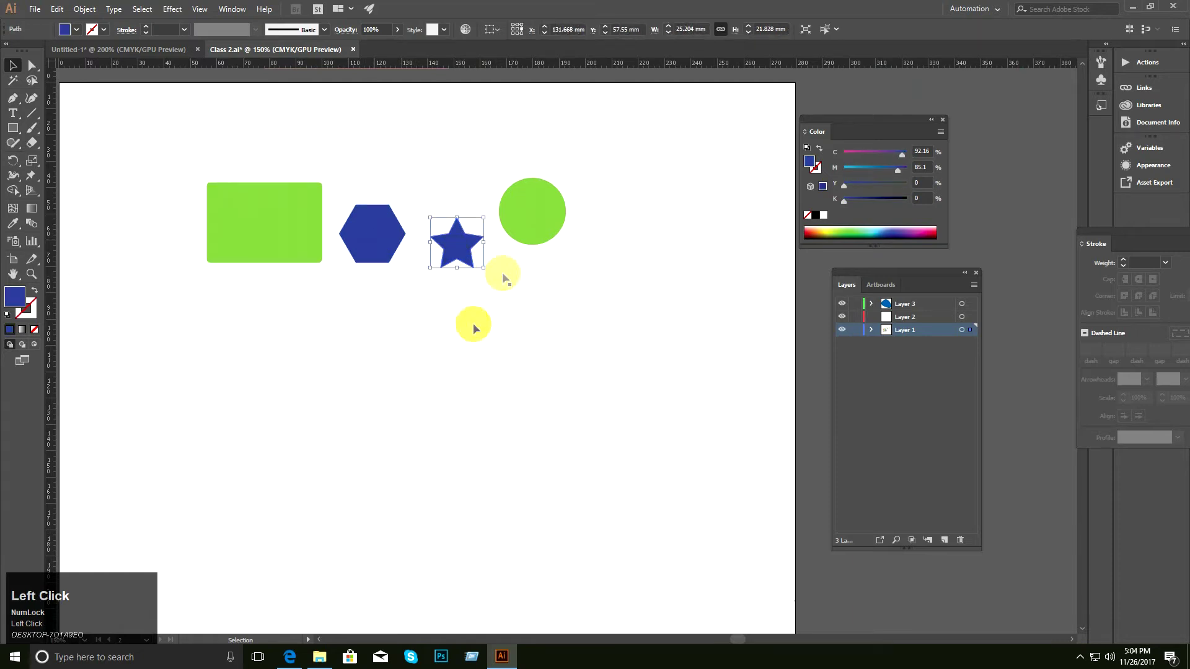
Shift the hexagon slightly down and the star and green circle up so the row's shapes sit at uneven heights.
left_click_drag(536, 208, 526, 186)
left_click_drag(381, 226, 381, 238)
left_click(529, 296)
left_click_drag(516, 215, 459, 231)
left_click_drag(389, 248, 380, 220)
key("ctrl+z")
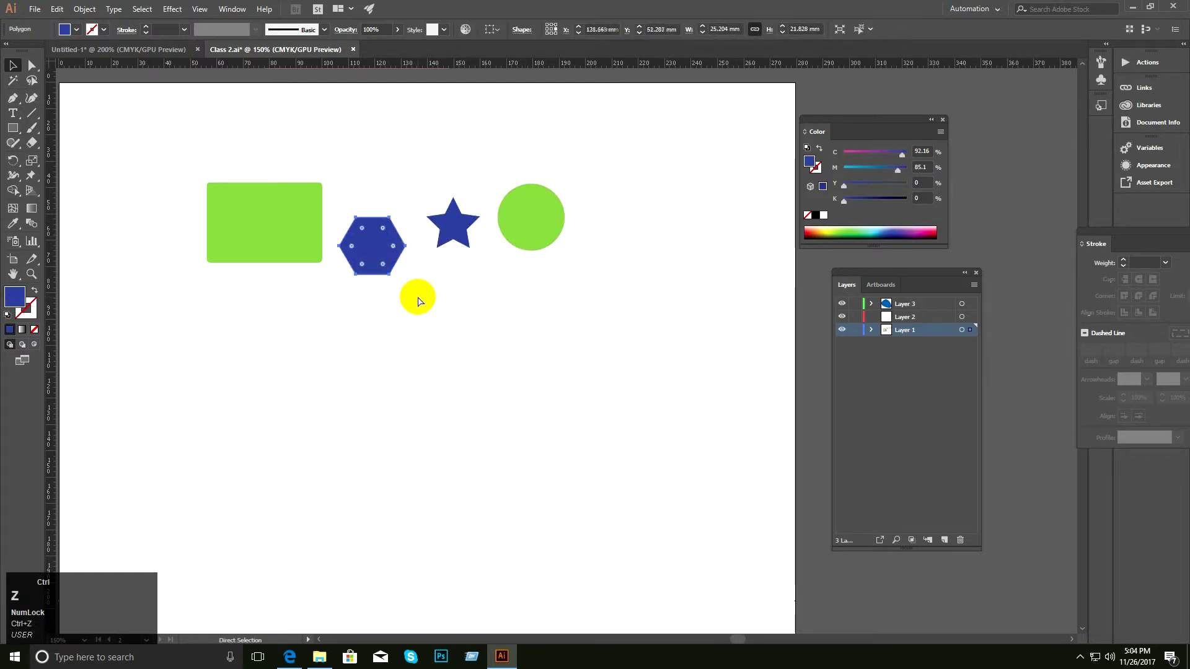
left_click_drag(526, 211, 519, 173)
Select all four shapes in the uneven row and bring up the list of available panels.
left_click(633, 291)
left_click_drag(634, 290, 245, 155)
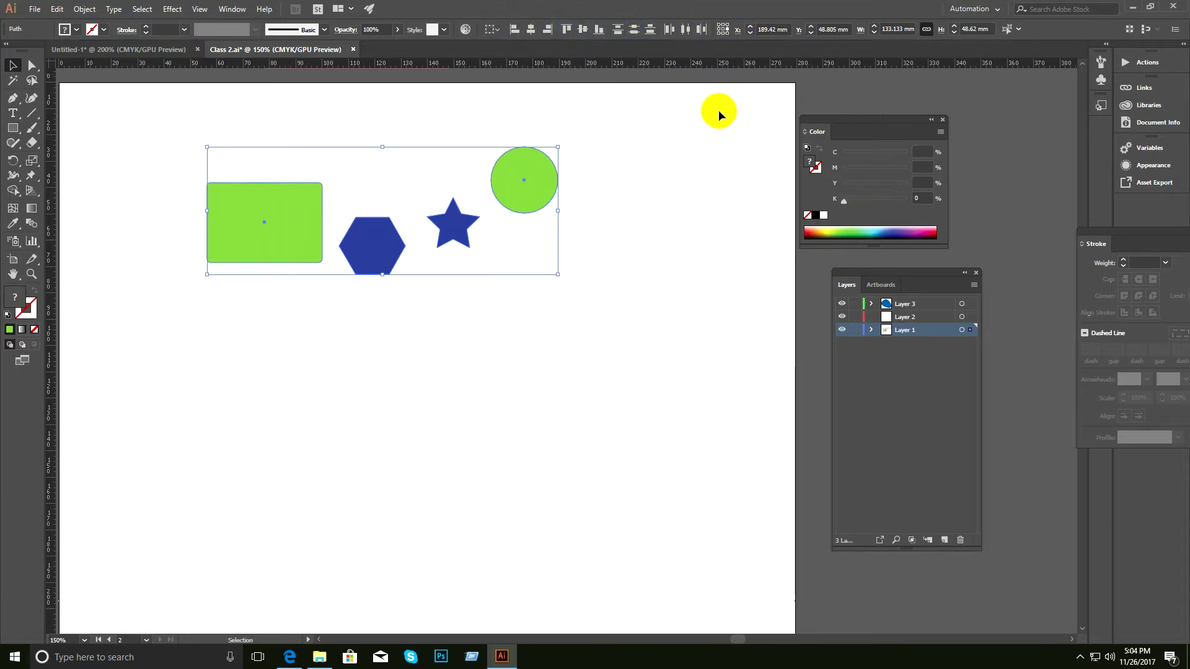
left_click(234, 9)
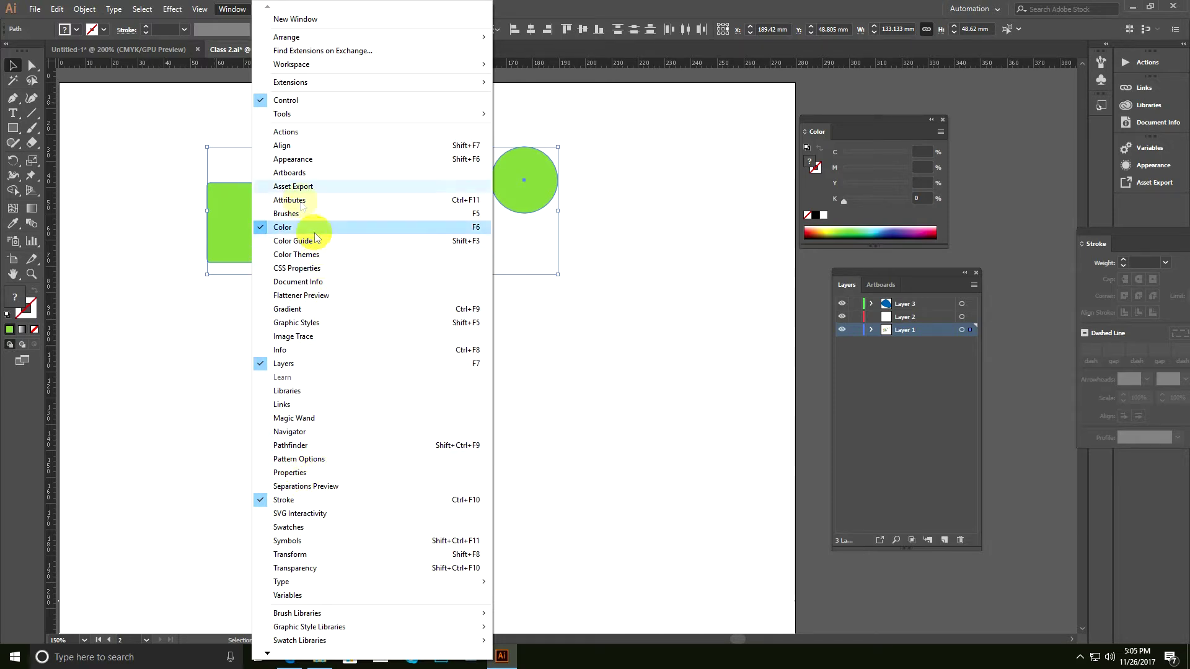
Show the Align panel and select the rectangle, hexagon, star and circle on the artboard.
left_click(283, 147)
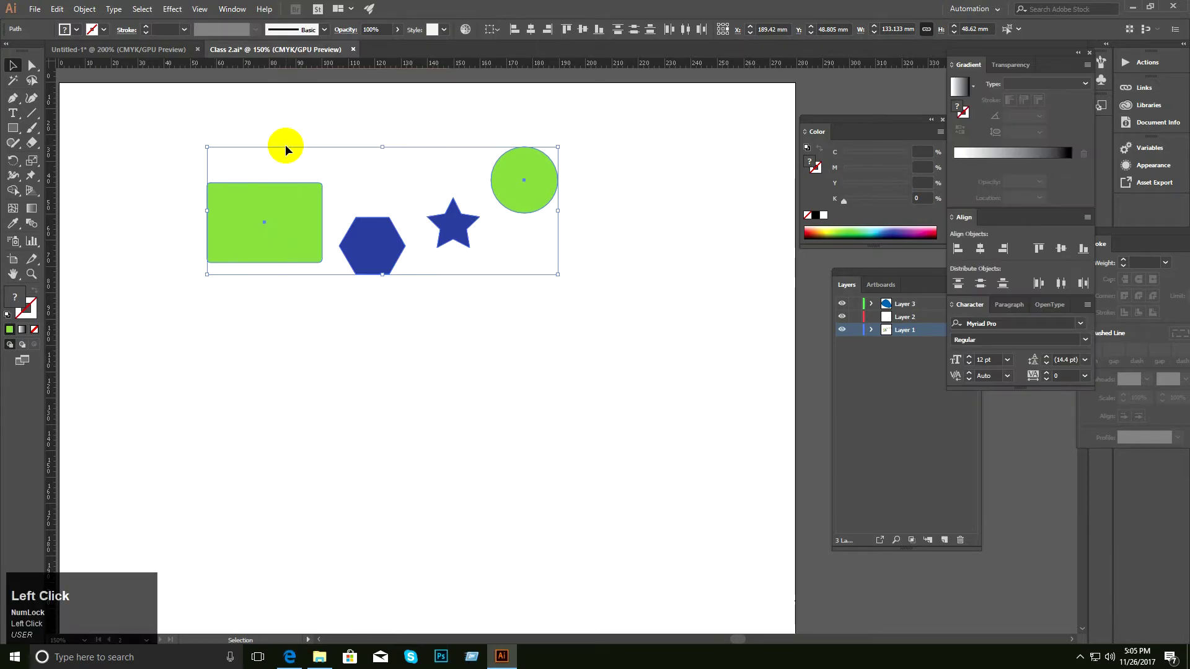
left_click(409, 350)
left_click_drag(561, 317, 163, 135)
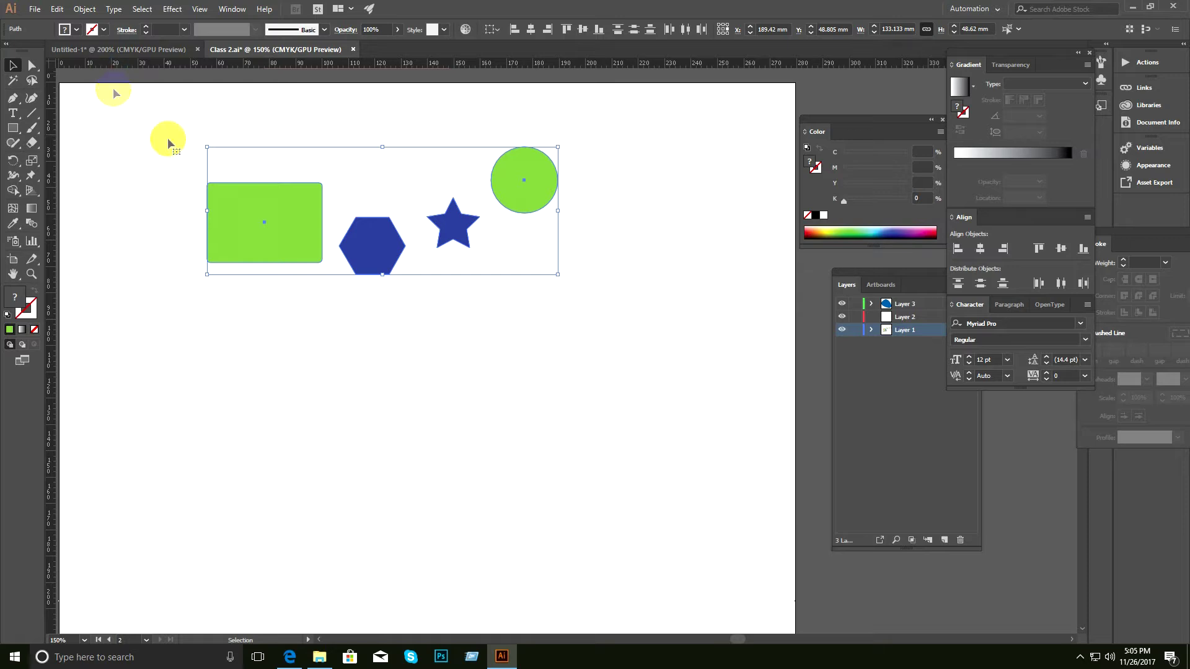
left_click(364, 343)
left_click_drag(592, 269, 207, 162)
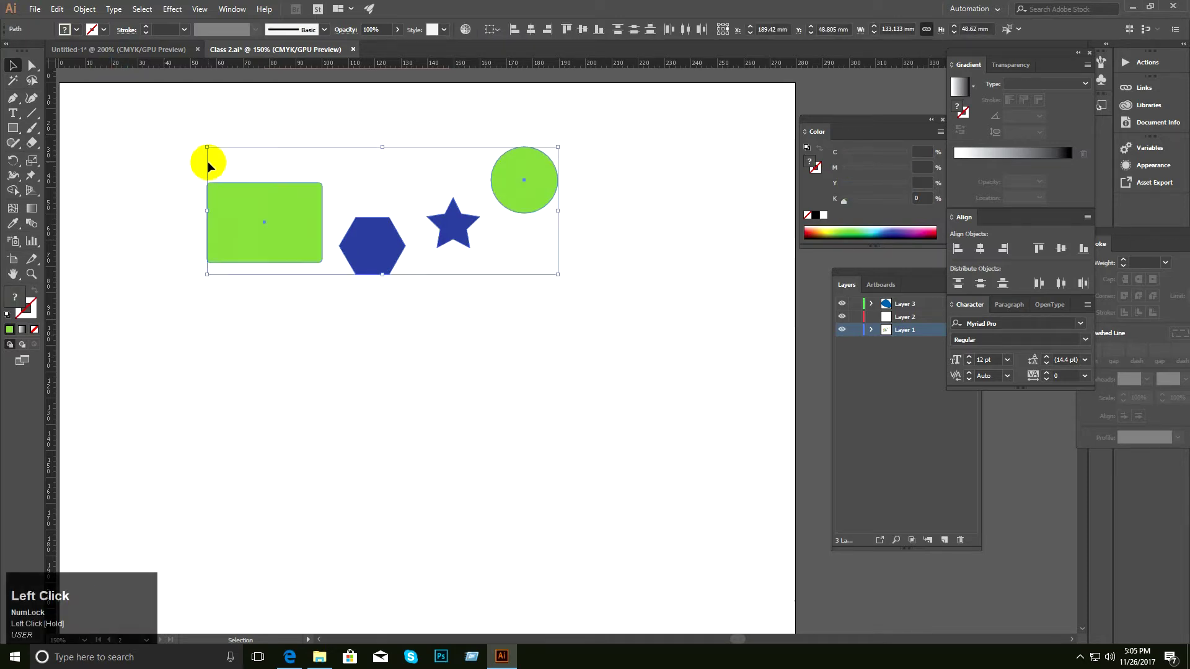
Group the four selected shapes, try moving the group slightly, and undo the move.
key("ctrl+g")
left_click(357, 355)
mouse_move(290, 196)
left_mouse_down()
mouse_move(290, 248)
mouse_move(297, 212)
left_mouse_up()
key("ctrl+z")
key("ctrl+z")
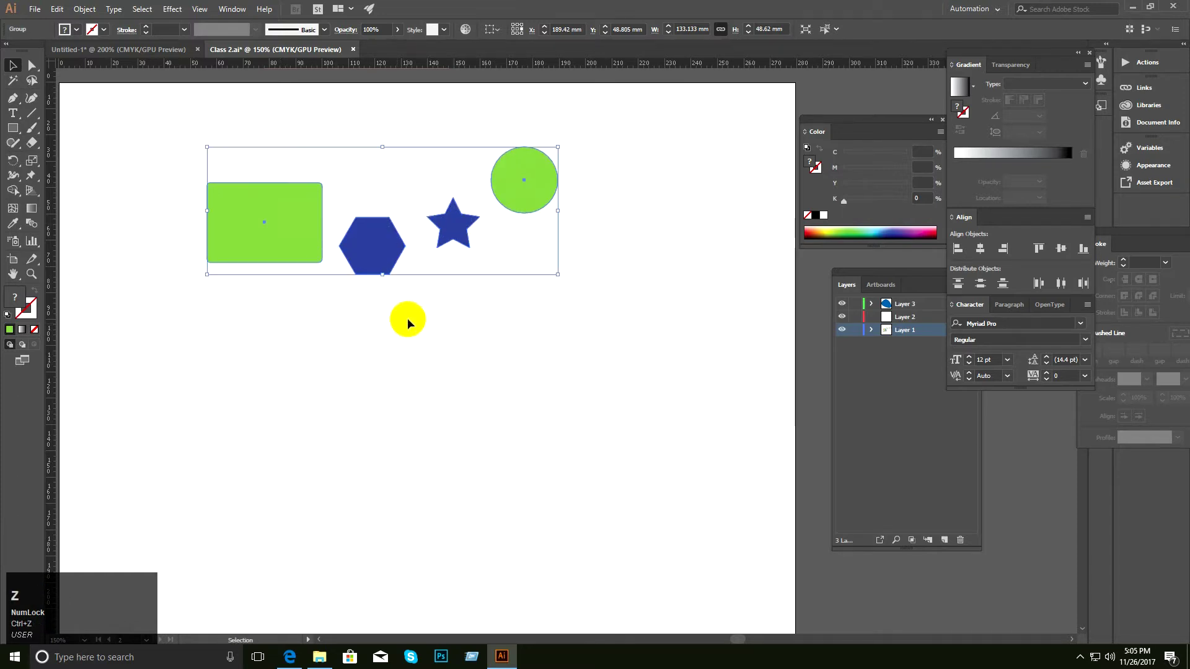
Ungroup the rectangle, hexagon, star and circle.
left_click(408, 323)
left_click(284, 226)
right_click(283, 234)
left_click(347, 339)
Reselect all four shapes and float the Align panel on its own beside the circle.
left_click(416, 337)
left_click_drag(608, 311, 223, 143)
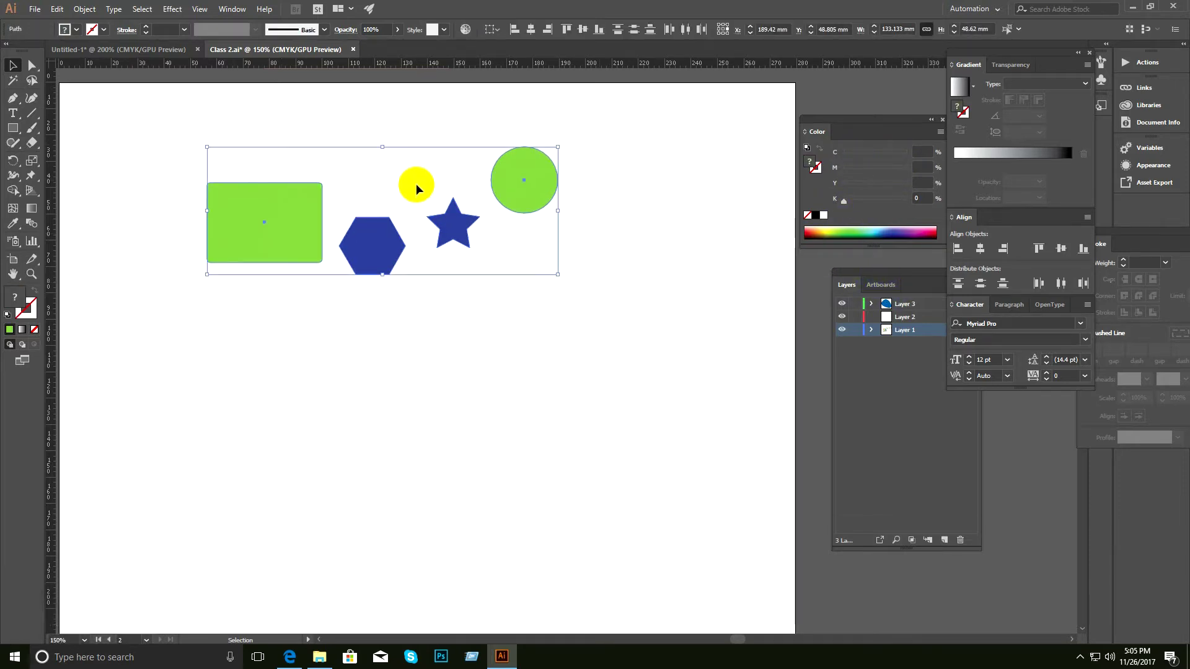
left_click_drag(1024, 217, 682, 183)
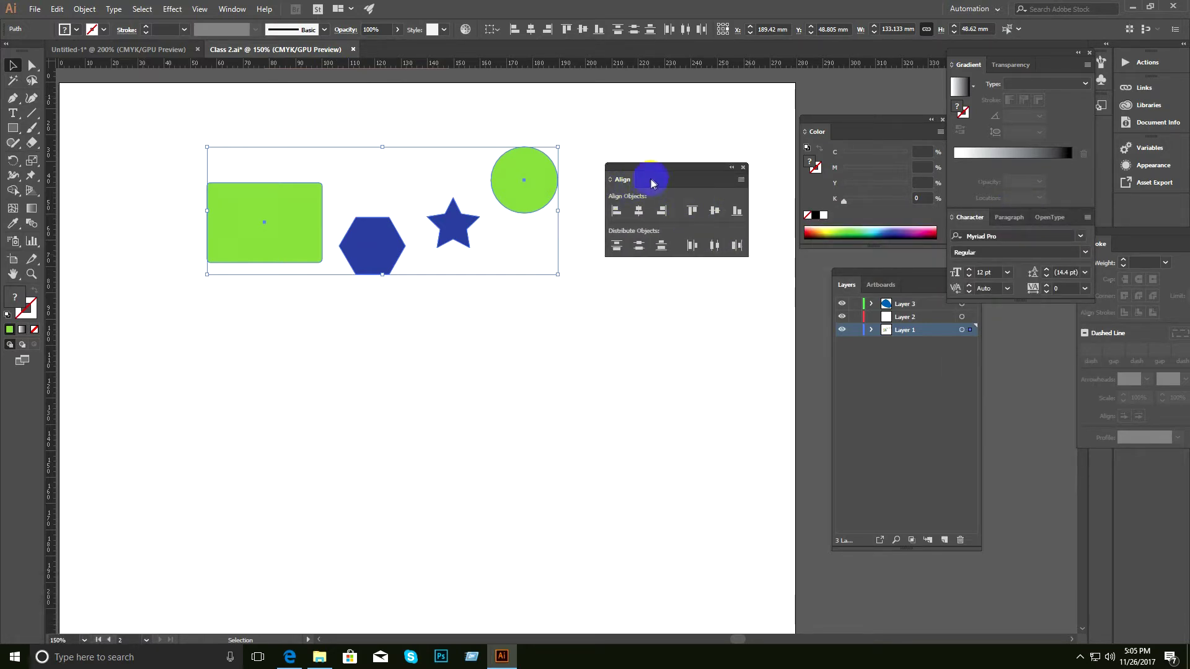
left_click_drag(651, 183, 667, 182)
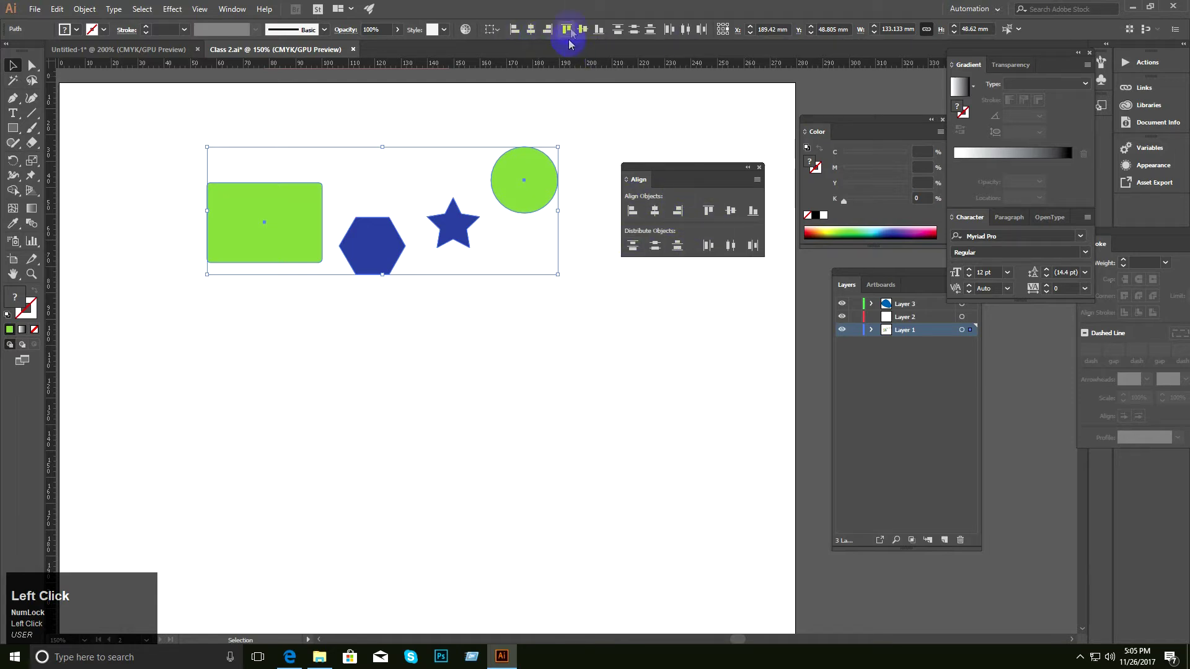
left_click_drag(680, 175, 685, 172)
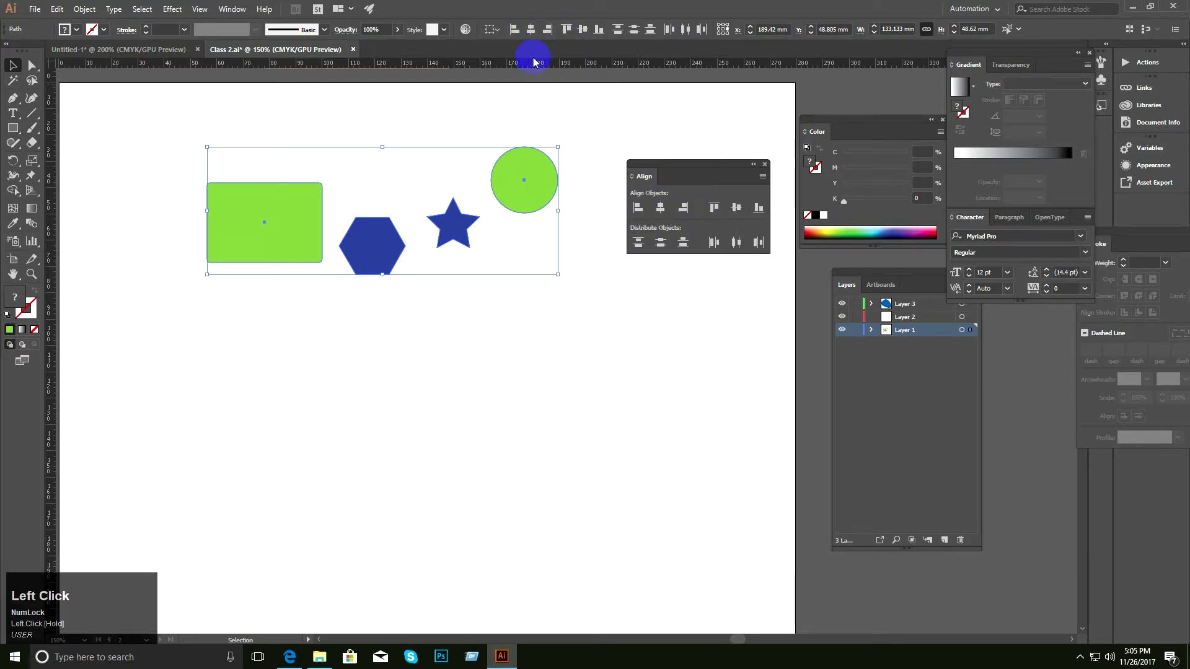
Try aligning the four shapes on their horizontal centers, and undo the alignment.
left_click(531, 33)
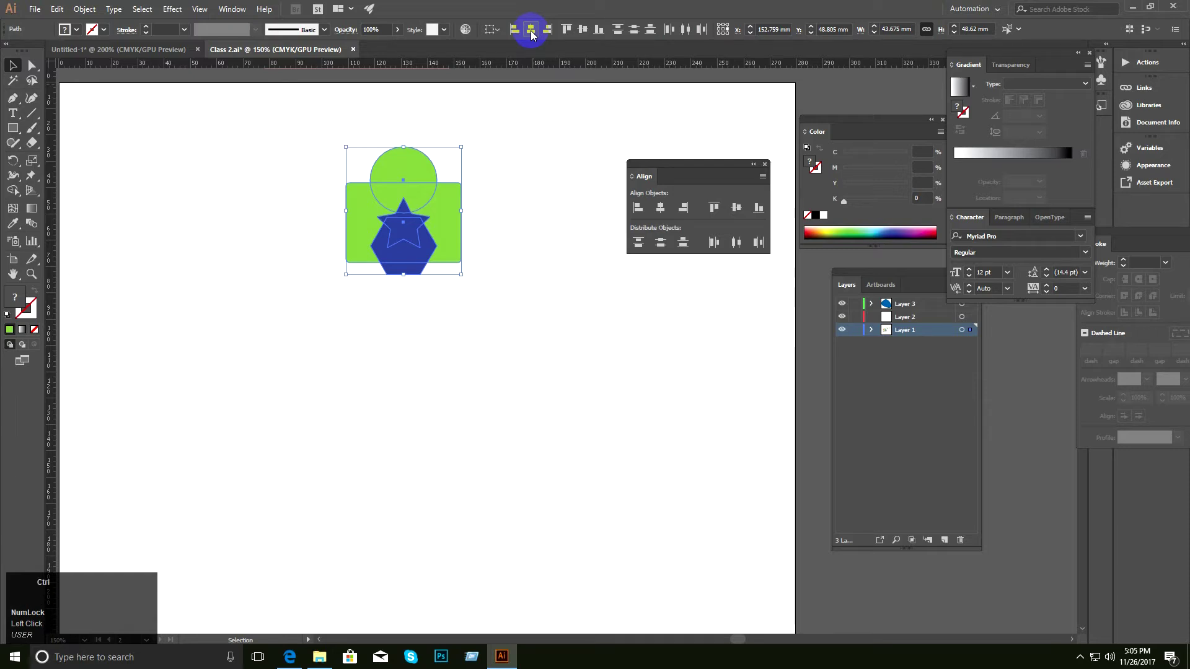
key("ctrl+z")
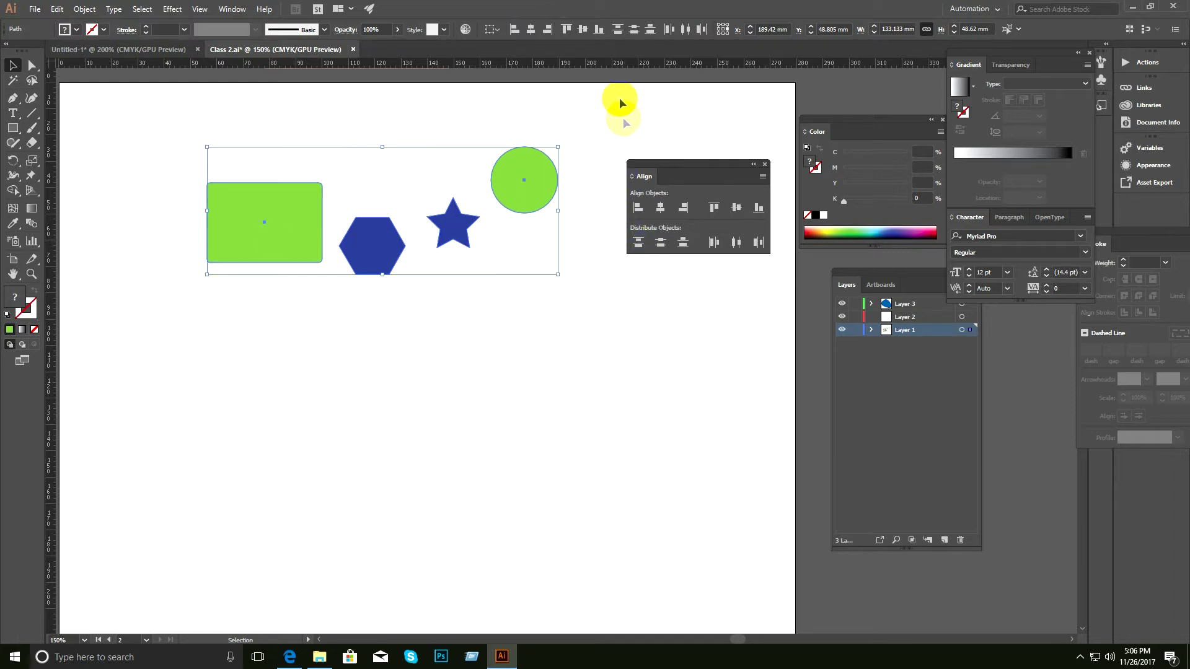
Align the four shapes vertically by their centers, by their top edges, and finally by their bottom edges.
left_click(582, 29)
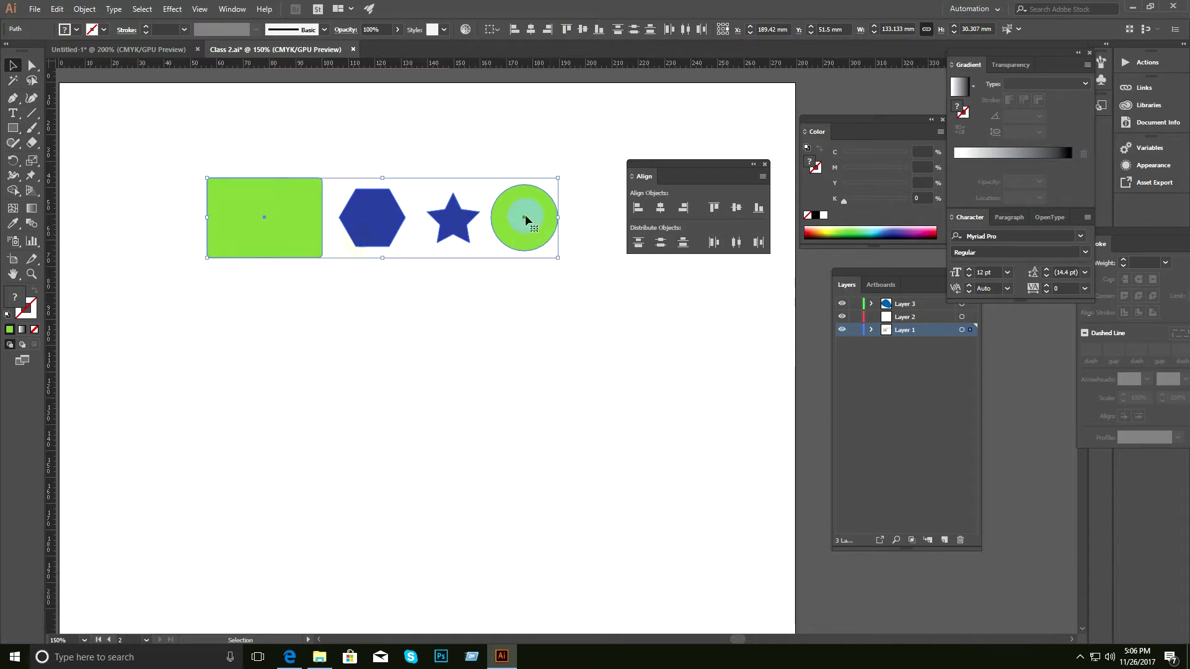
left_click(567, 30)
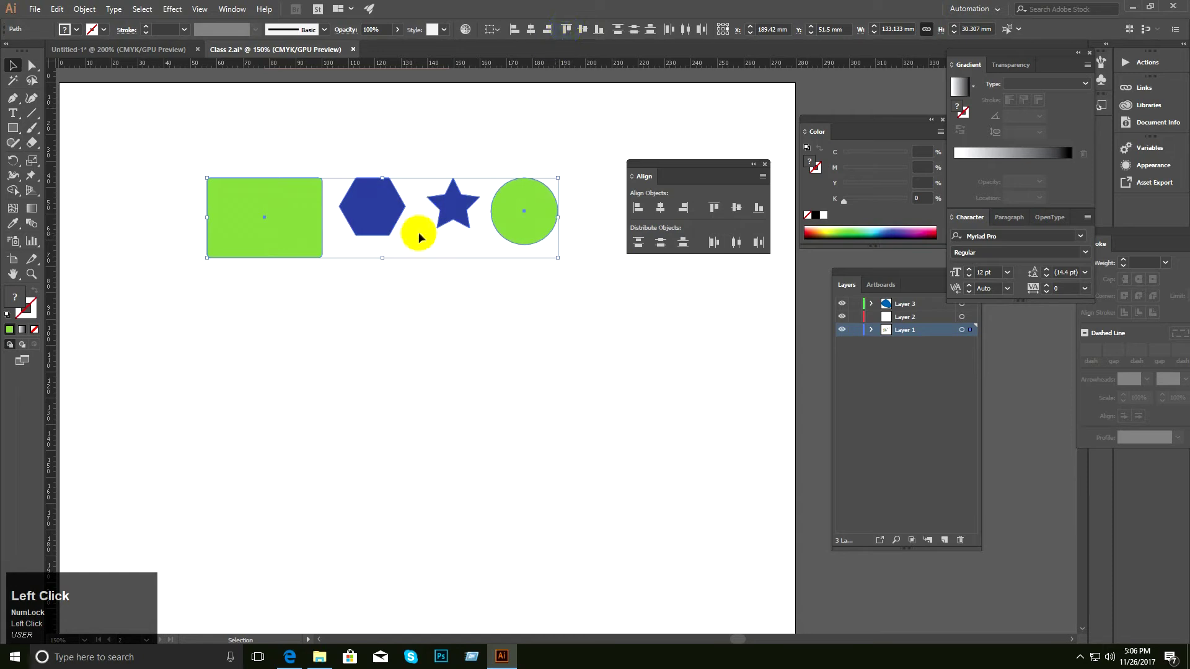
left_click(599, 30)
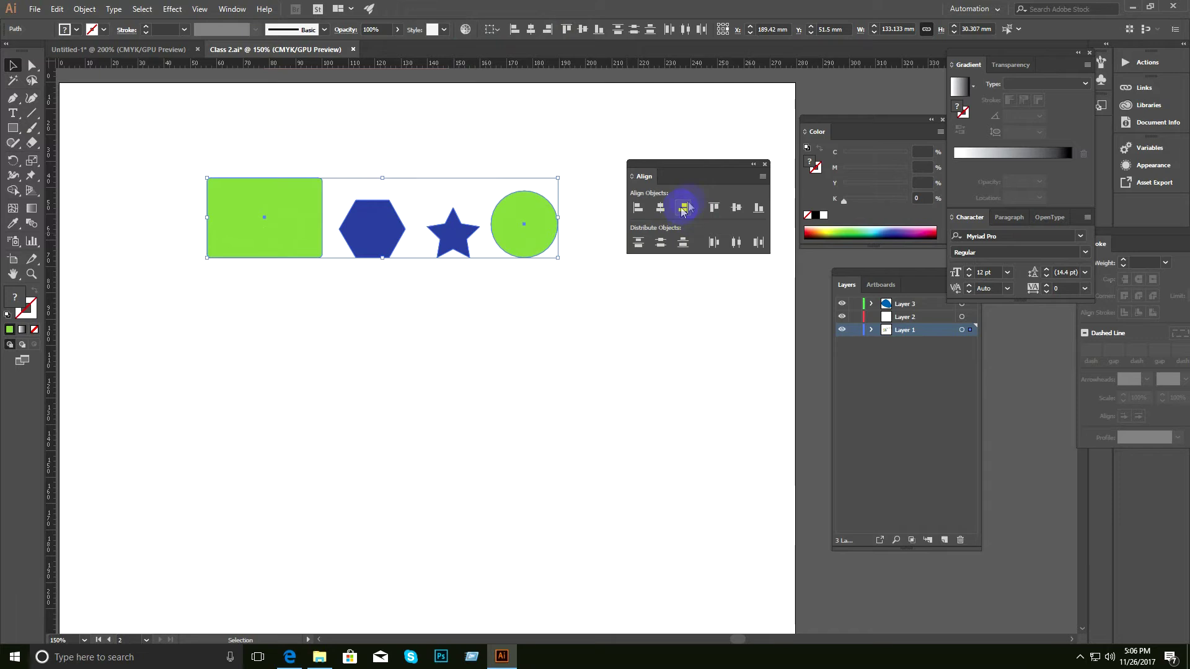
Rearrange the small rectangle, hexagon, star and circle on the second artboard, and delete all of them.
left_click(479, 282, "ctrl+alt")
left_click(478, 280, "ctrl+alt")
left_click(478, 280, "ctrl+alt")
left_click_drag(473, 284, 270, 133)
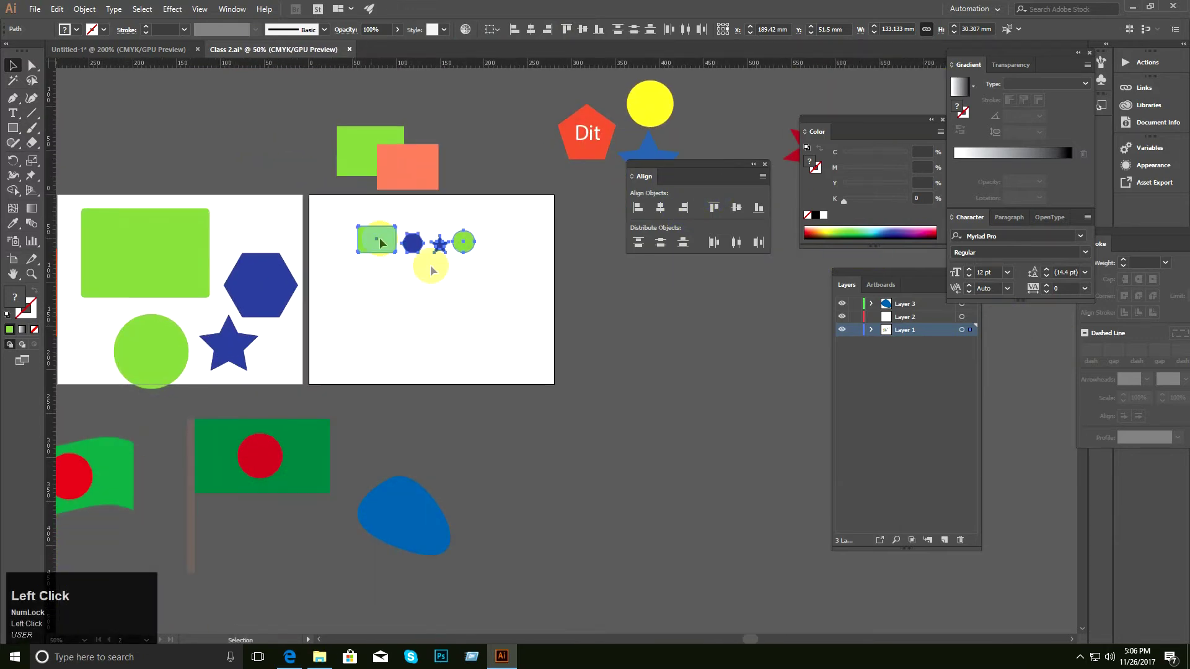
left_click(436, 292)
left_click_drag(407, 245, 446, 286)
left_click_drag(467, 247, 485, 283)
left_click_drag(388, 240, 410, 276)
left_click_drag(449, 287, 371, 283)
left_click_drag(239, 248, 402, 321)
key("BackSpace")
Move the red pentagon with its "Dit" text from outside onto the second artboard.
left_click_drag(434, 121, 330, 314)
left_click(372, 318, "ctrl")
left_click(401, 306, "ctrl")
left_click_drag(406, 307, 51, 232)
left_click_drag(382, 242, 387, 286)
Group the red pentagon with its "Dit" text and move the group up and to the left on the artboard.
left_click_drag(282, 223, 478, 451)
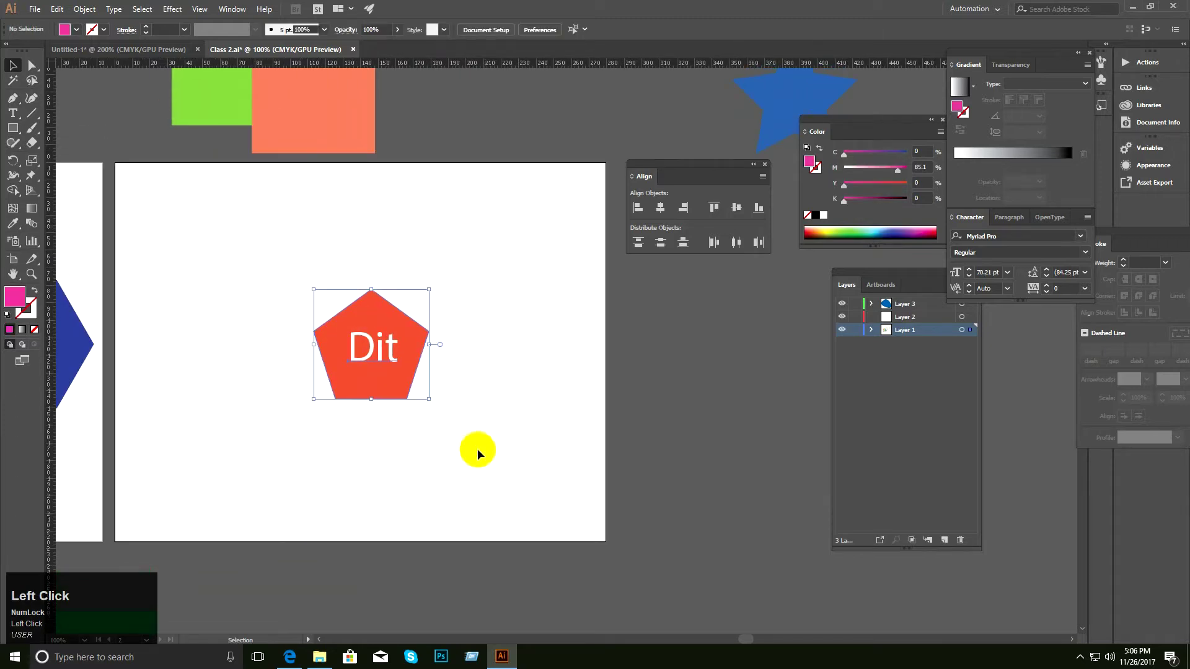
key("ctrl+g")
left_click_drag(399, 343, 345, 260)
left_click(445, 281)
left_click(341, 240)
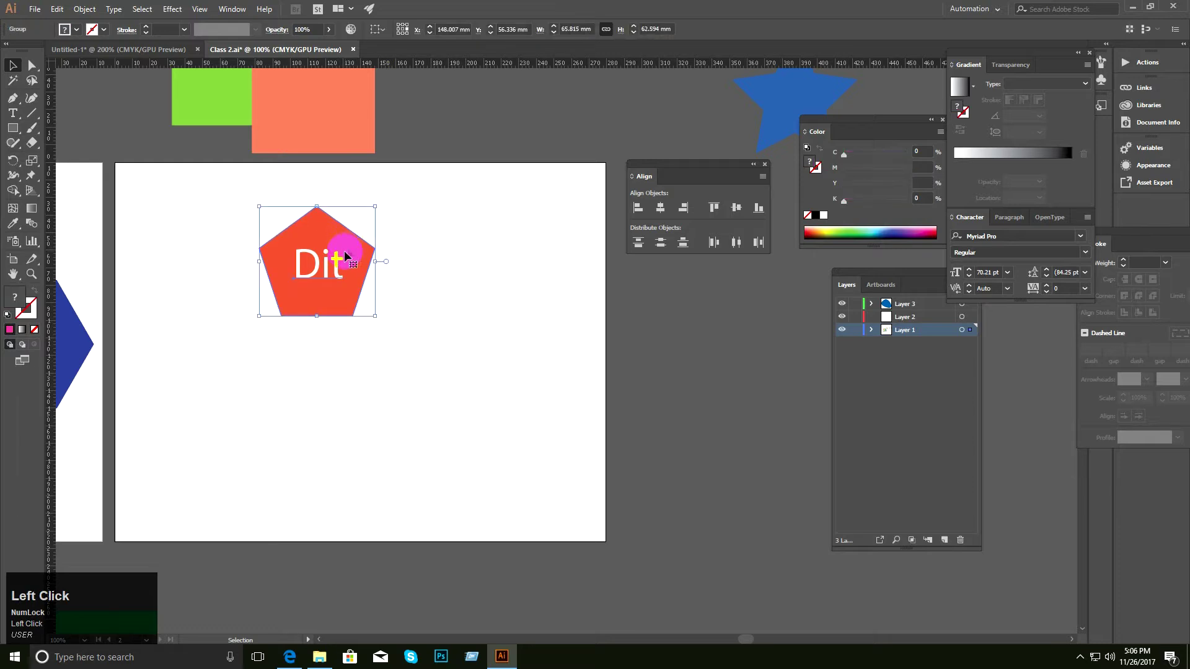
Ungroup the pentagon and its text, and look at the alignment reference options.
right_click(331, 264)
left_click(385, 365)
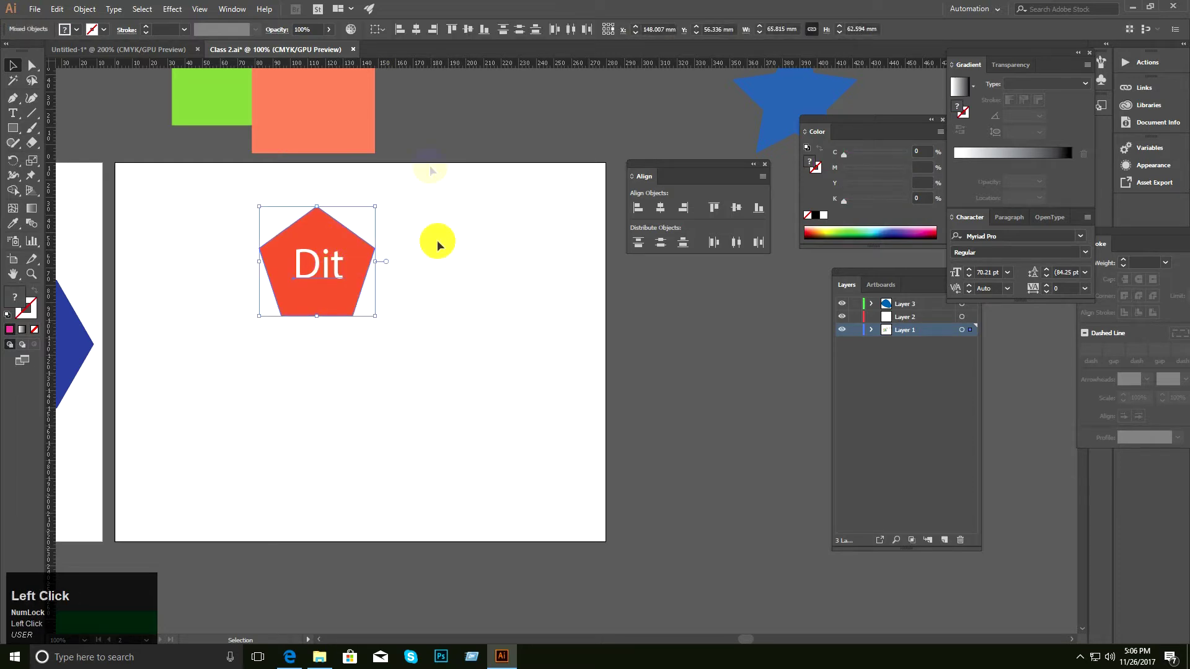
left_click(384, 34)
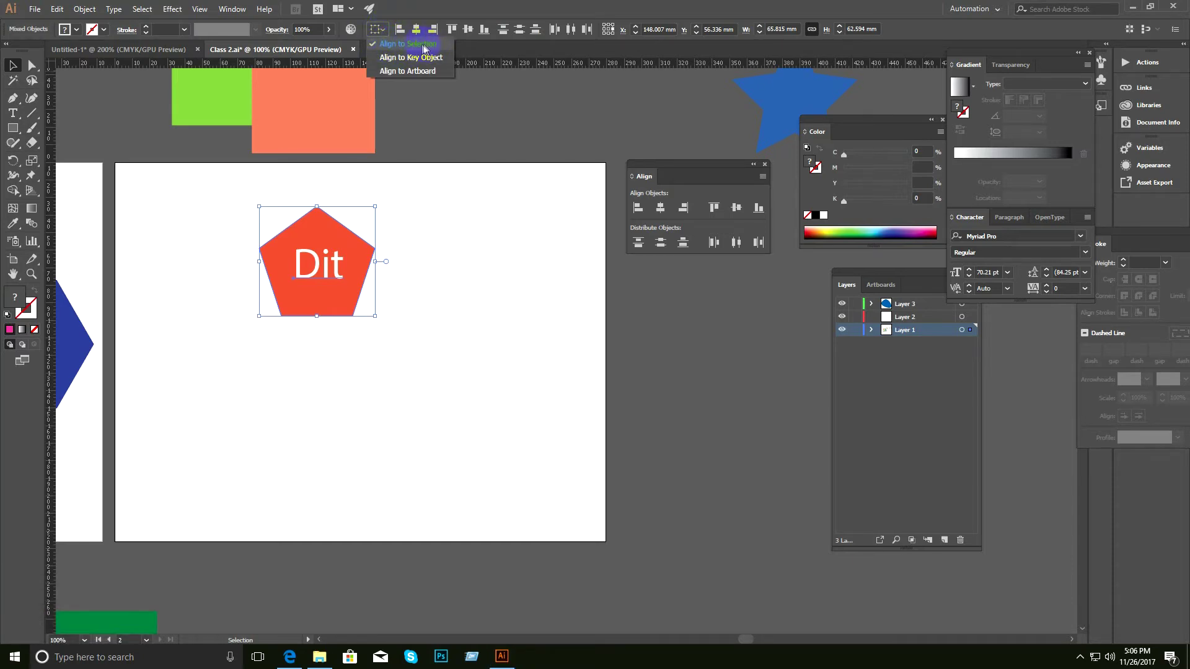
left_click(408, 261)
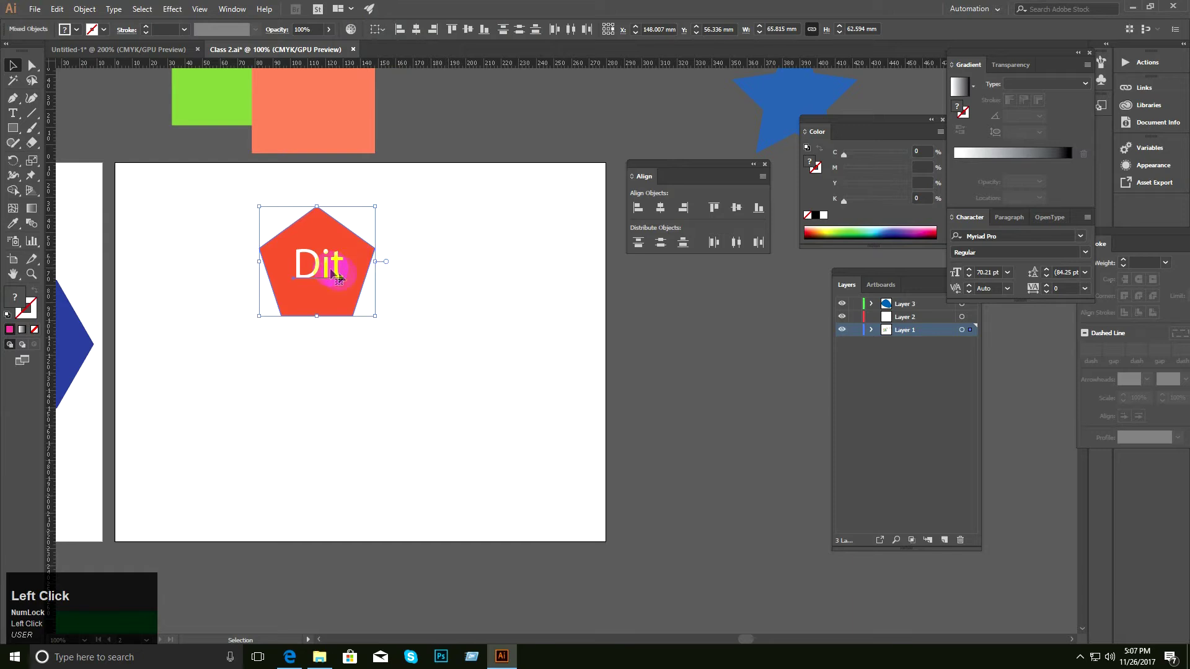
left_click(468, 287)
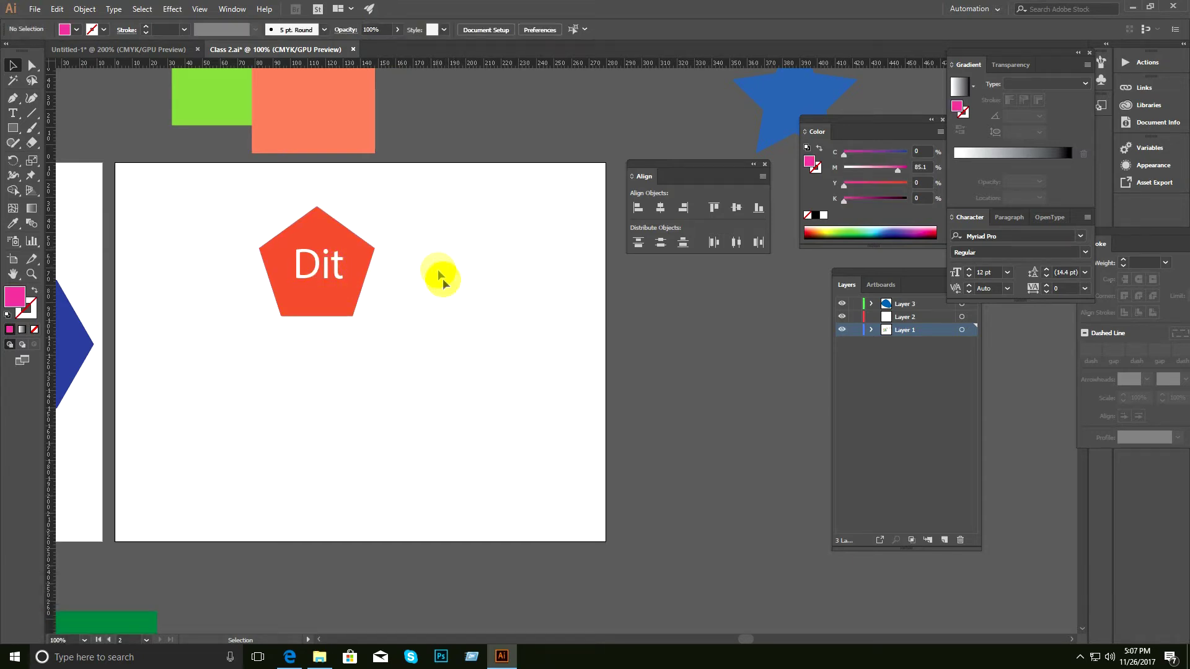
Move the "Dit" text out to the right of the pentagon and fill it with green.
left_click_drag(310, 259, 451, 245)
left_click_drag(524, 351, 465, 298)
left_click_drag(466, 300, 393, 207)
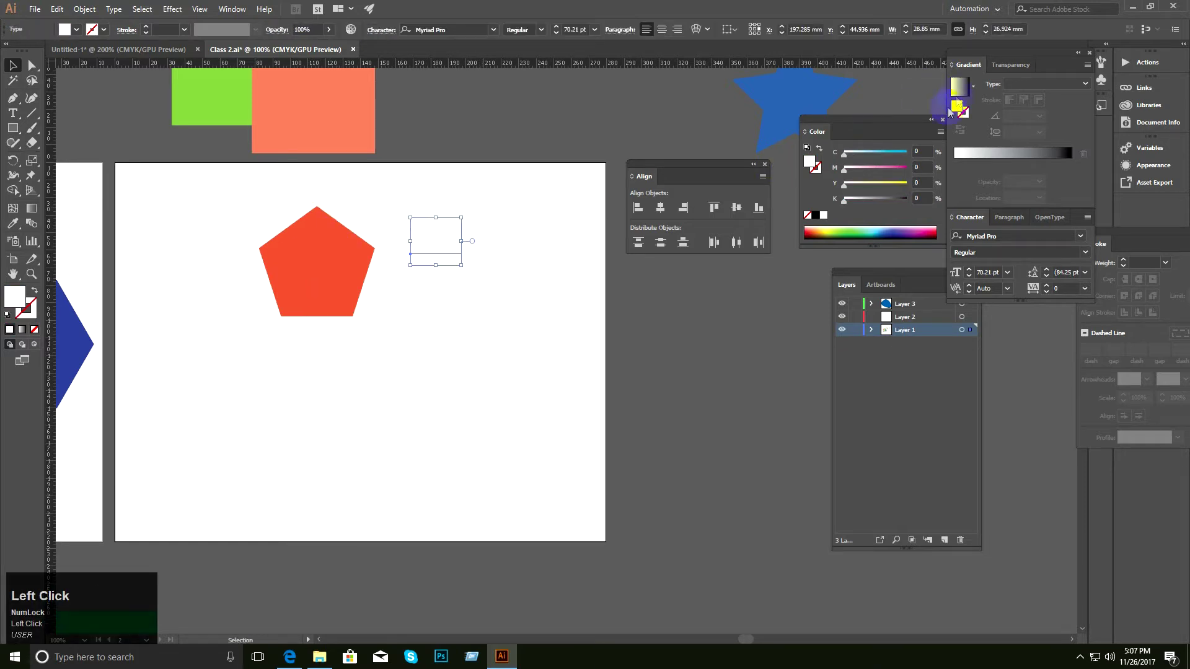
left_click(848, 233)
Align the pentagon and the green "Dit" text to each other on their horizontal and vertical centers.
left_click_drag(508, 296, 230, 175)
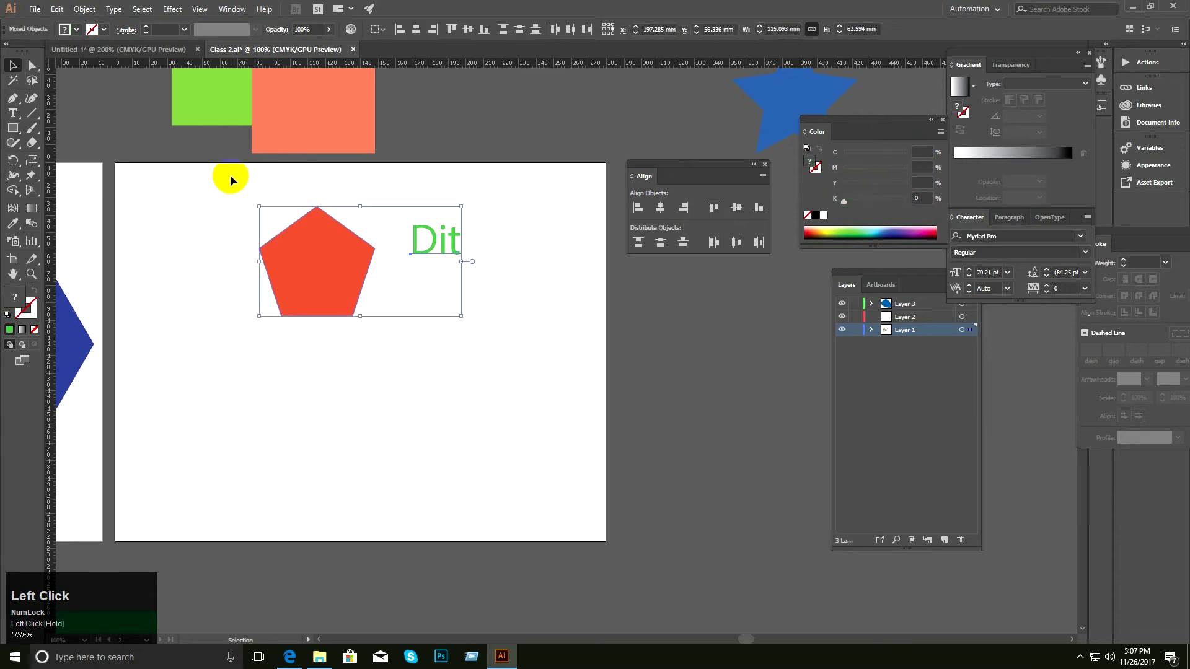
left_click(380, 31)
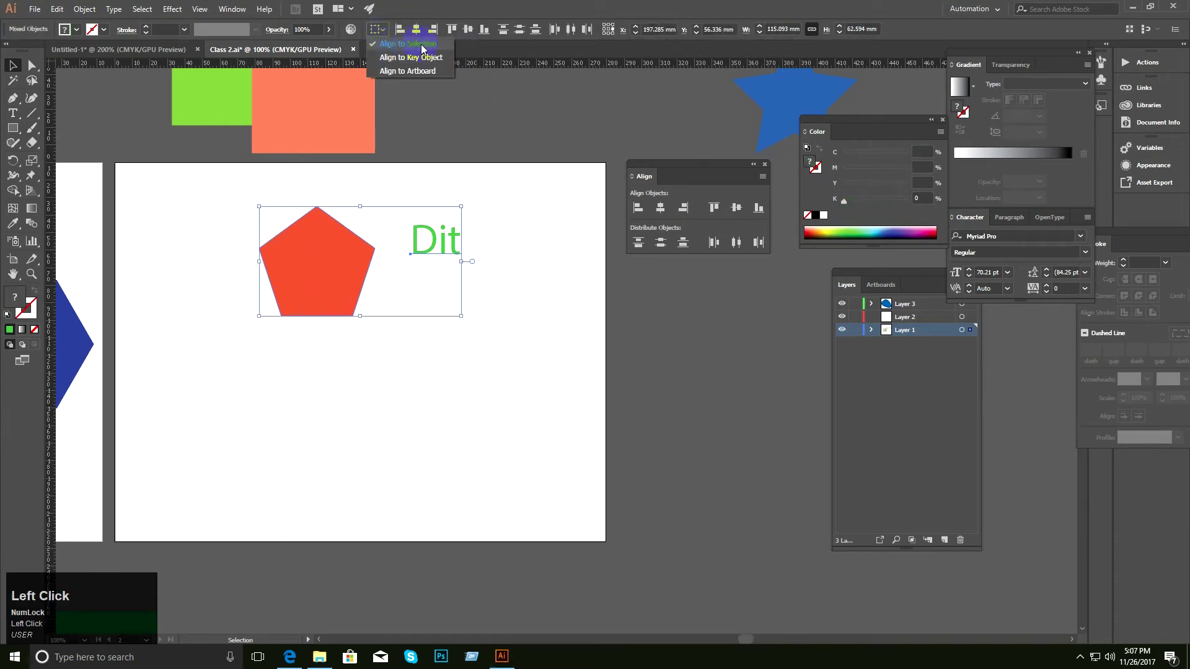
left_click(417, 32)
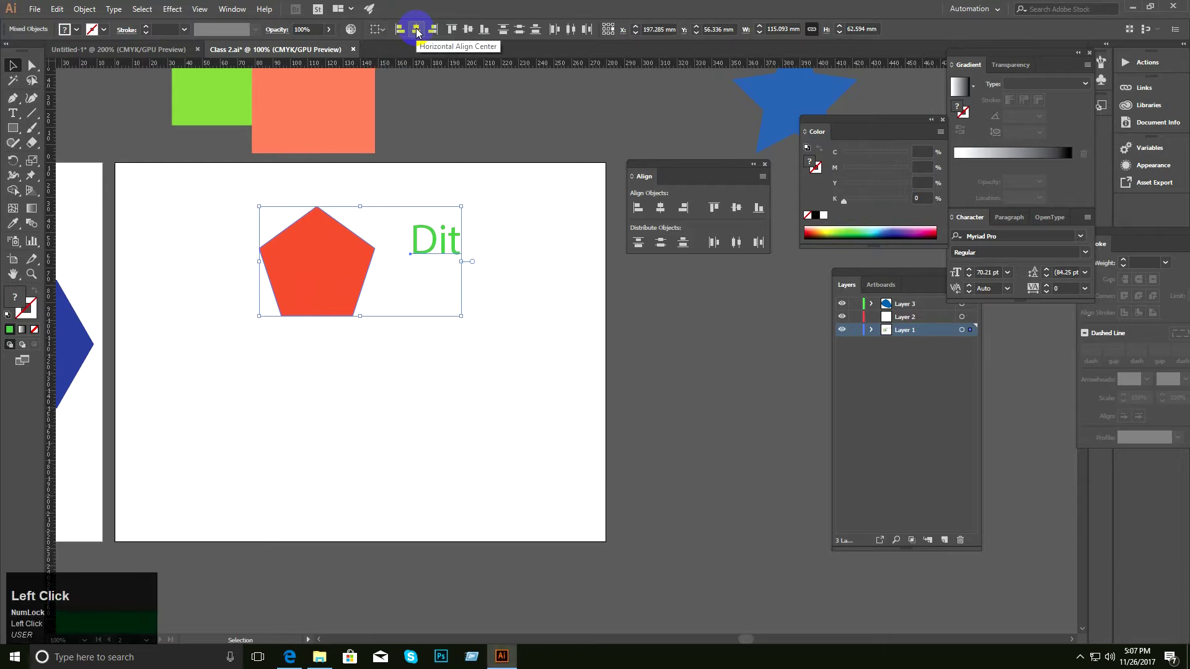
left_click(417, 32)
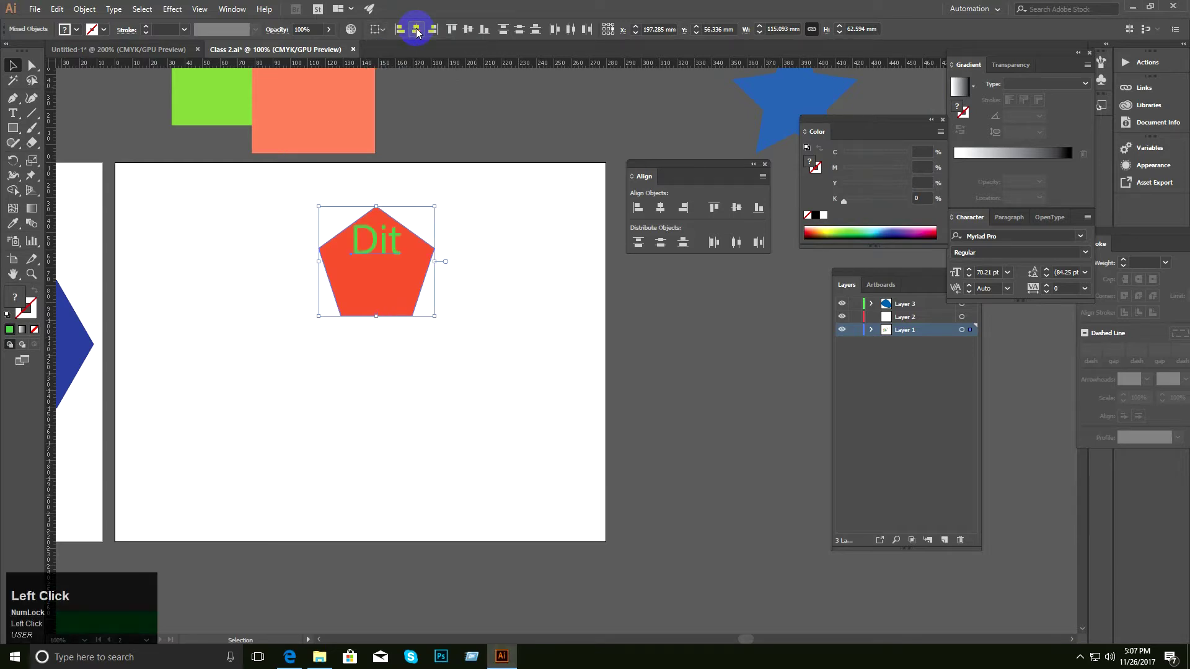
left_click(469, 31)
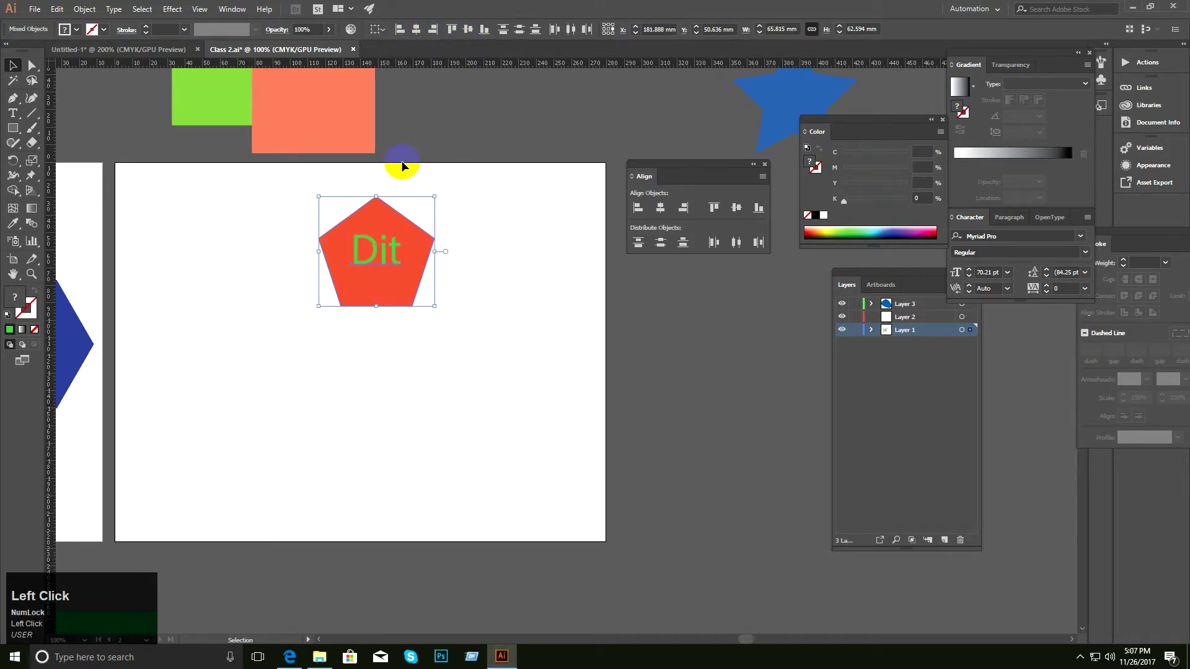
Group the pentagon with the green text and move the group slightly up and to the left.
left_click(395, 203, "ctrl")
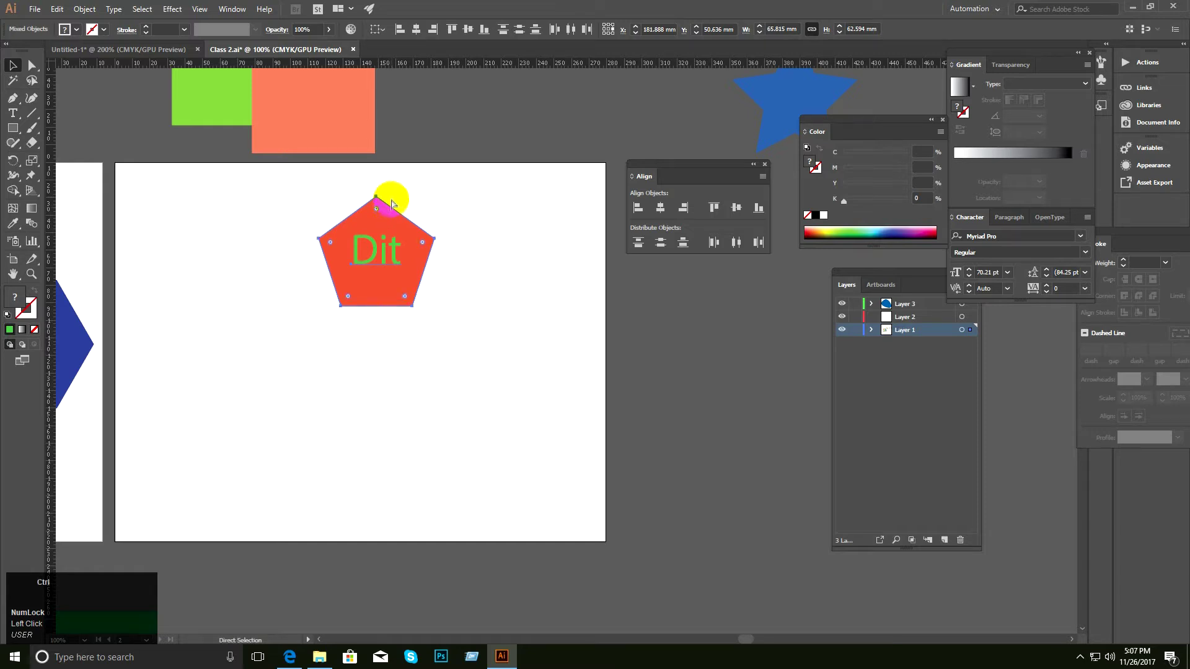
key("ctrl+g")
left_click(495, 224)
left_click_drag(409, 241, 371, 225)
Ungroup the pentagon and the green "Dit" text.
right_click(363, 223)
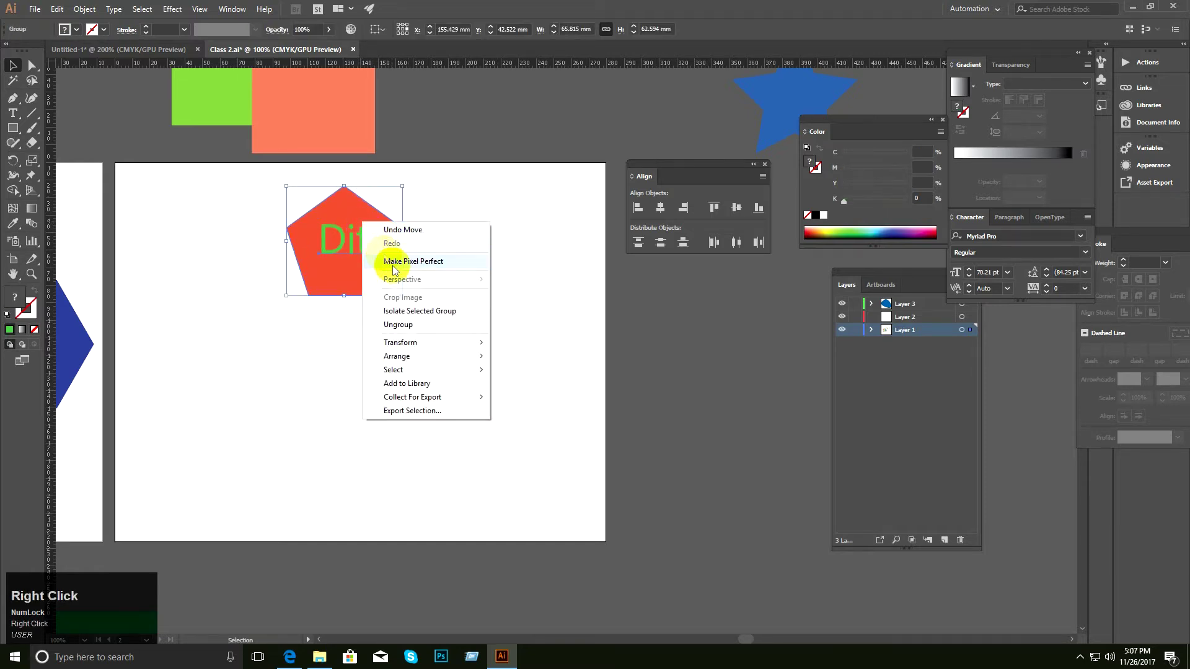
left_click(403, 31)
left_click(460, 268)
right_click(354, 236)
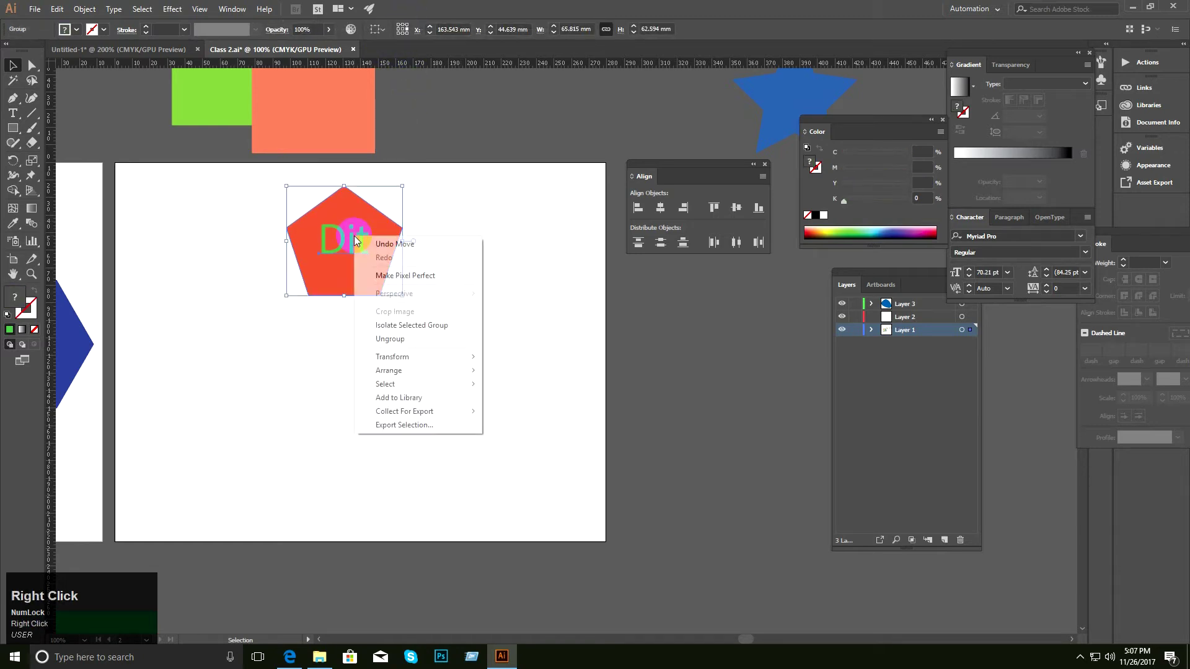
left_click(418, 338)
Select the pentagon and the green text together and group them again.
left_click(473, 286)
left_click_drag(494, 295, 295, 202)
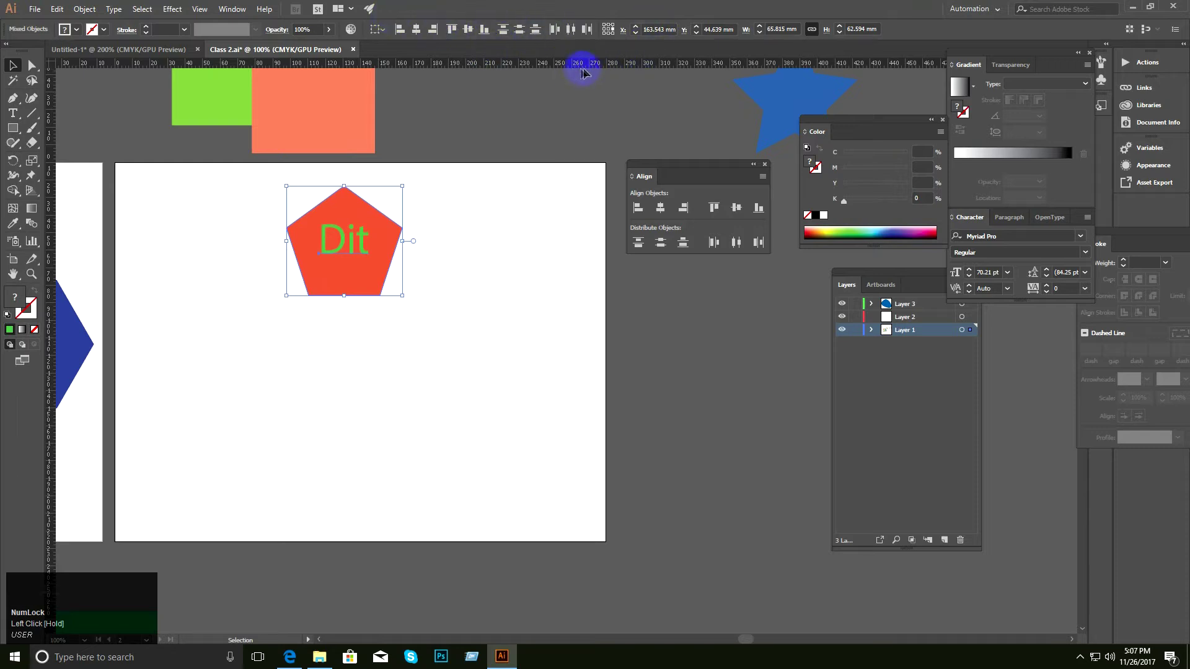
left_click(525, 292)
left_click_drag(503, 335, 296, 194)
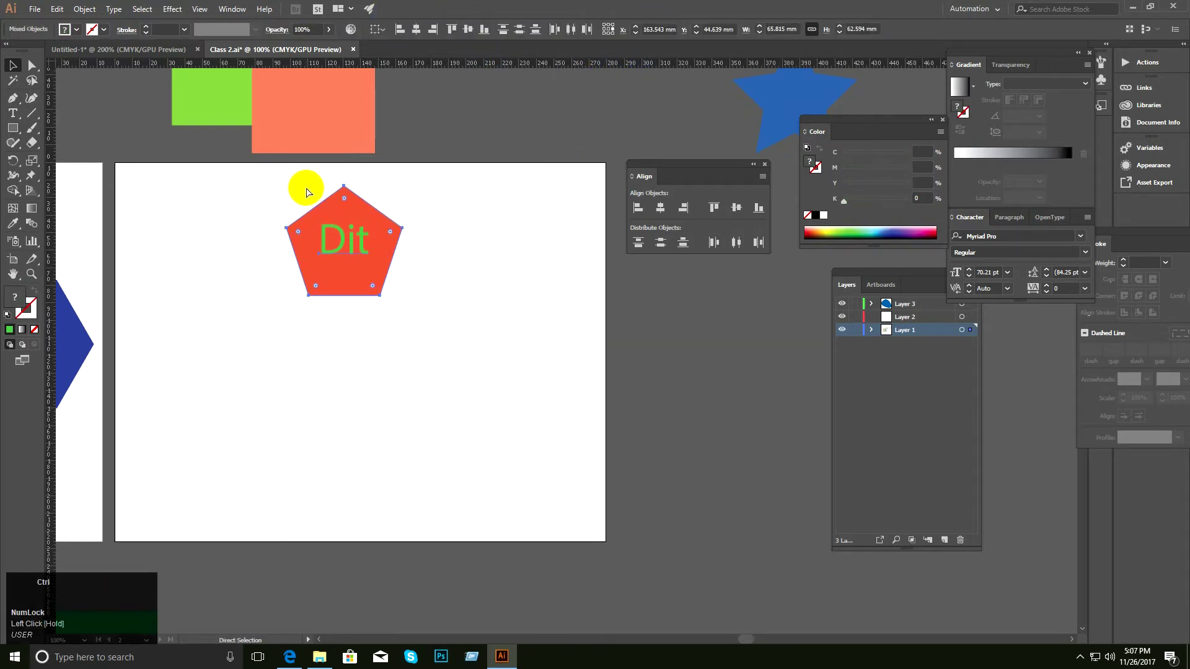
key("ctrl+g")
Select the pentagon and text as one group and move it further left on the artboard.
left_click(491, 260)
left_click_drag(513, 331, 286, 201)
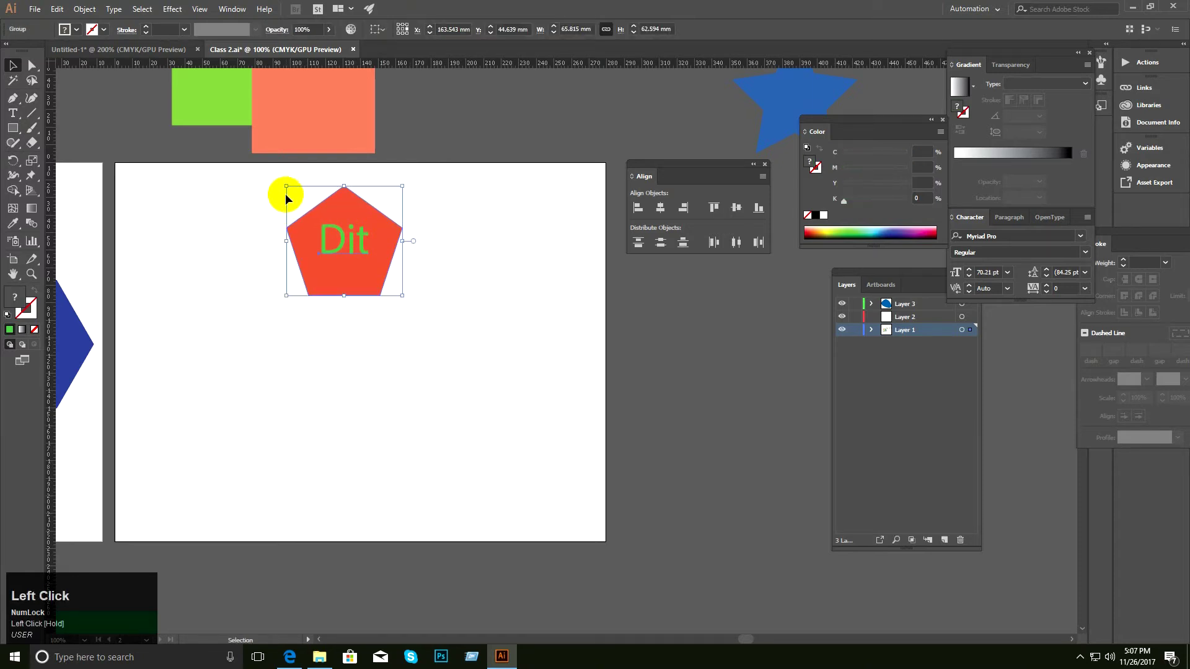
left_click(331, 312)
left_click(350, 256)
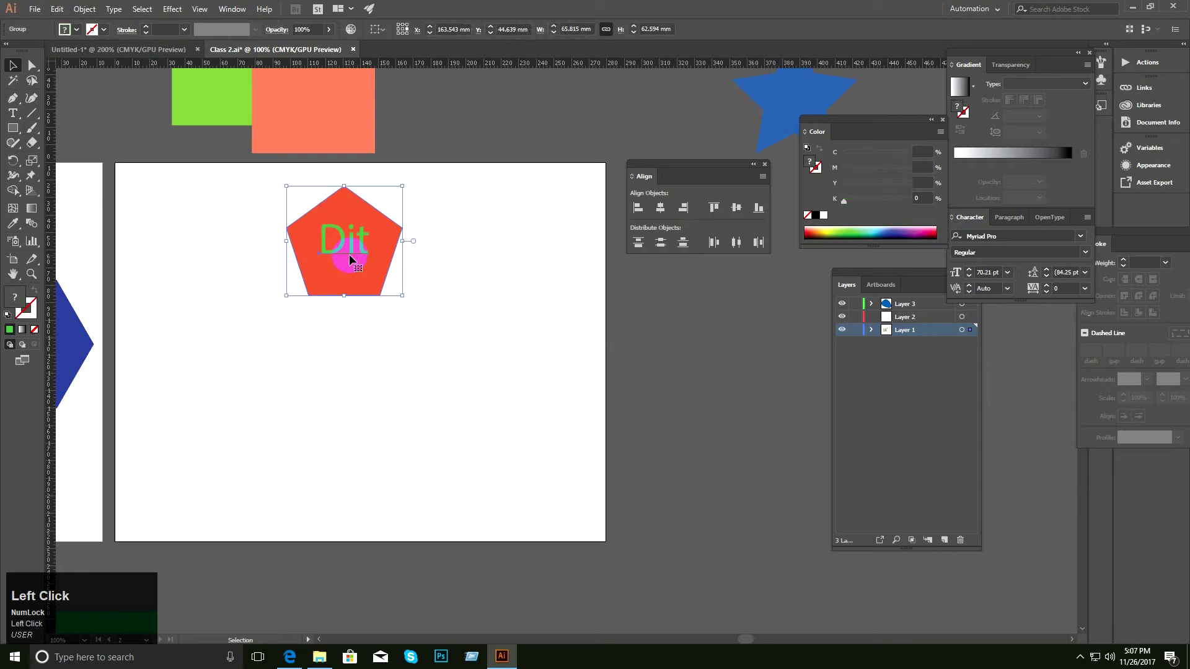
left_click(410, 341)
left_click(341, 253)
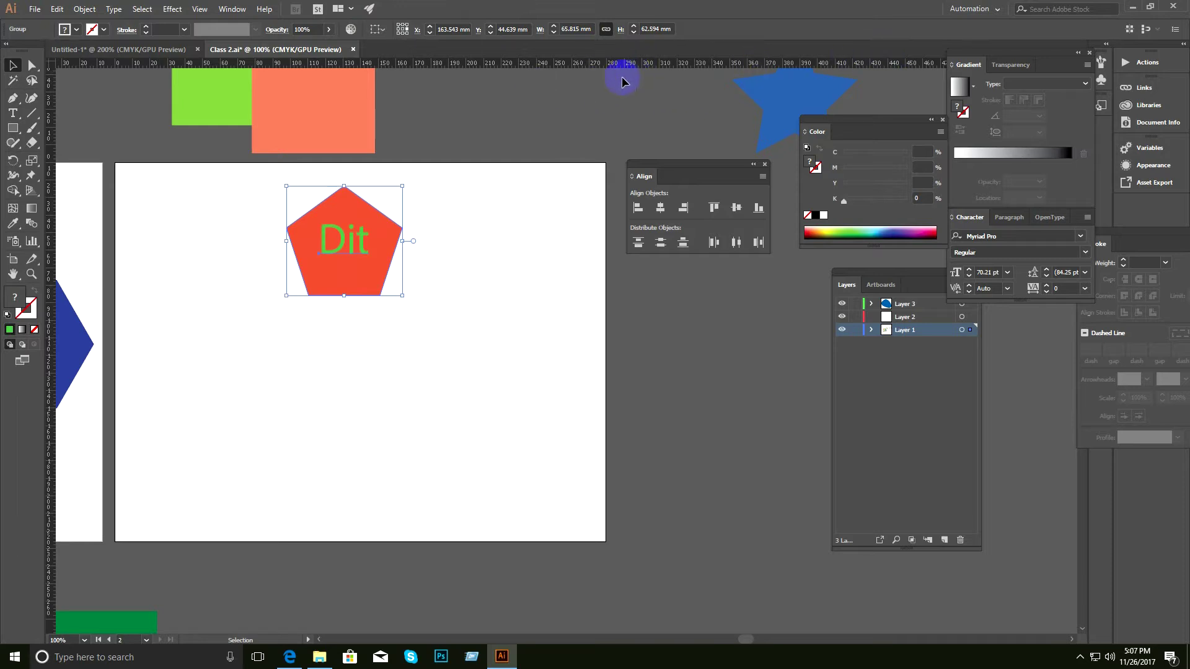
left_click(501, 259)
left_click_drag(373, 268, 296, 276)
Move the coral rectangle onto the artboard beside the pentagon group, and return it to the area above the artboard.
left_click(396, 277)
left_click_drag(315, 145, 438, 266)
left_click_drag(469, 366, 253, 213)
left_click(364, 363)
left_click_drag(430, 245, 379, 107)
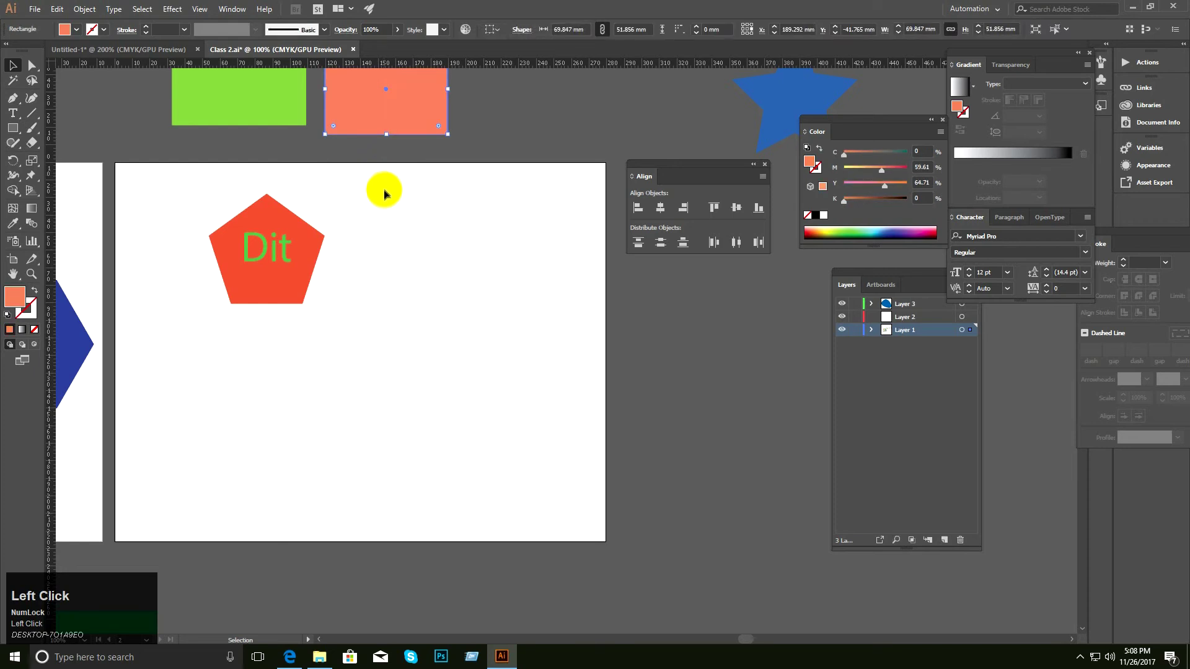
Enlarge the pentagon group to about 108 × 103 mm and move it to the middle of the artboard.
left_click(384, 189)
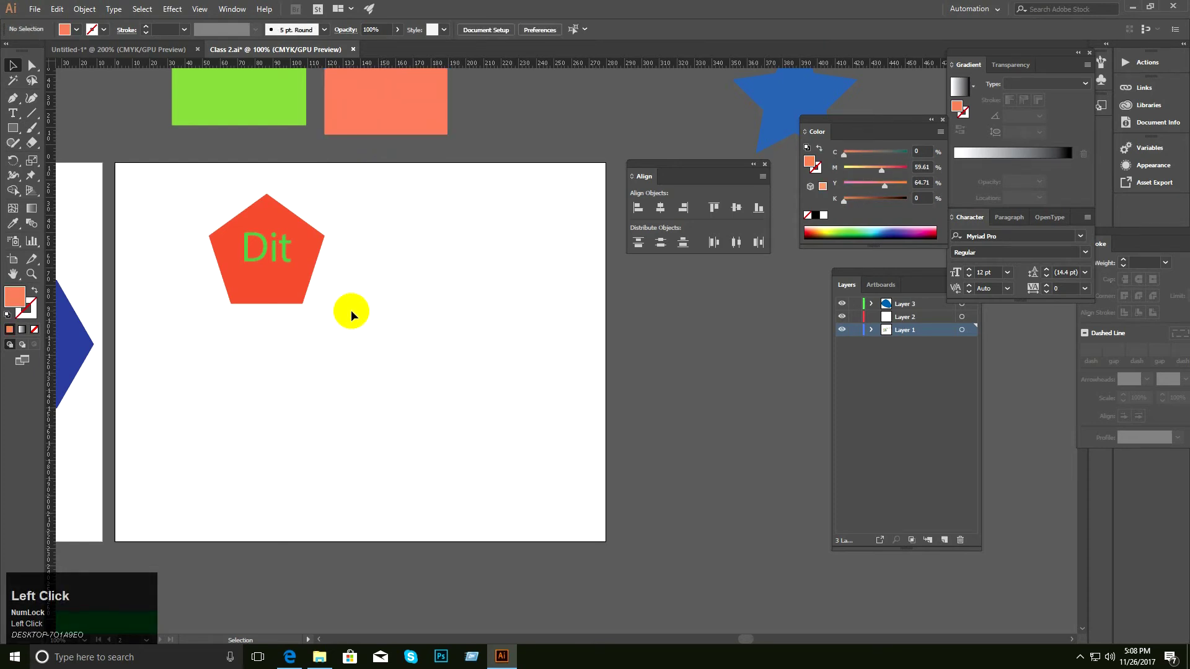
left_click(366, 336)
left_click_drag(280, 256, 395, 268)
left_click_drag(447, 212, 482, 178)
left_click_drag(443, 238, 412, 336)
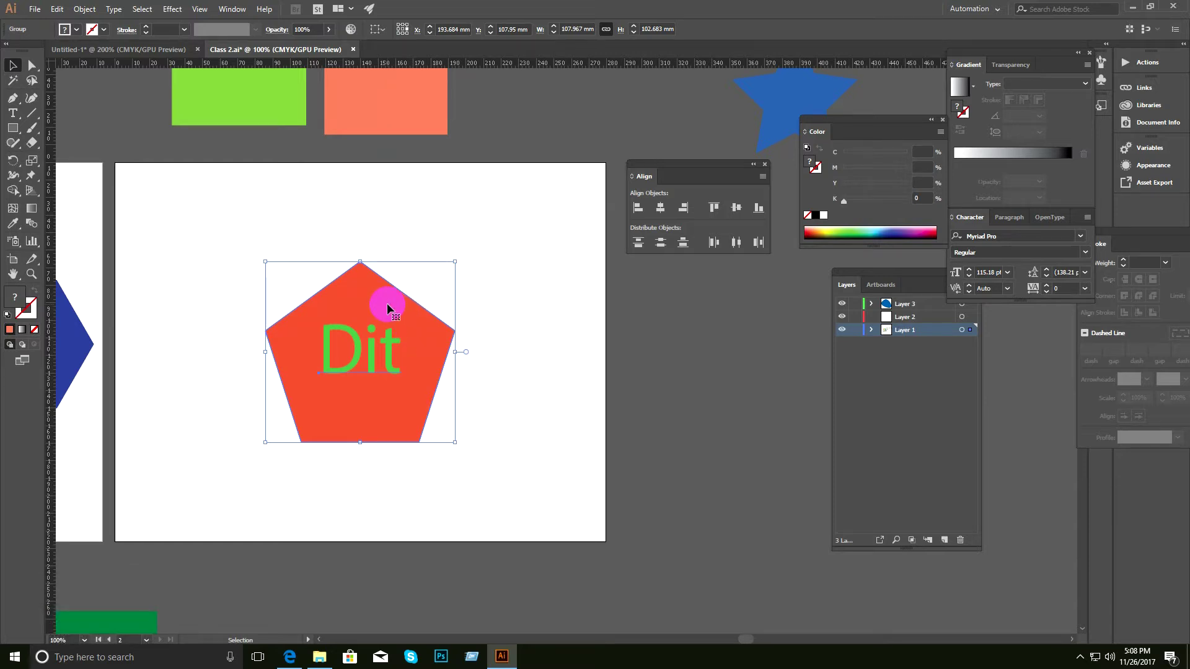
Move the pentagon group off centre near the artboard's upper edge and select it.
left_click(272, 196)
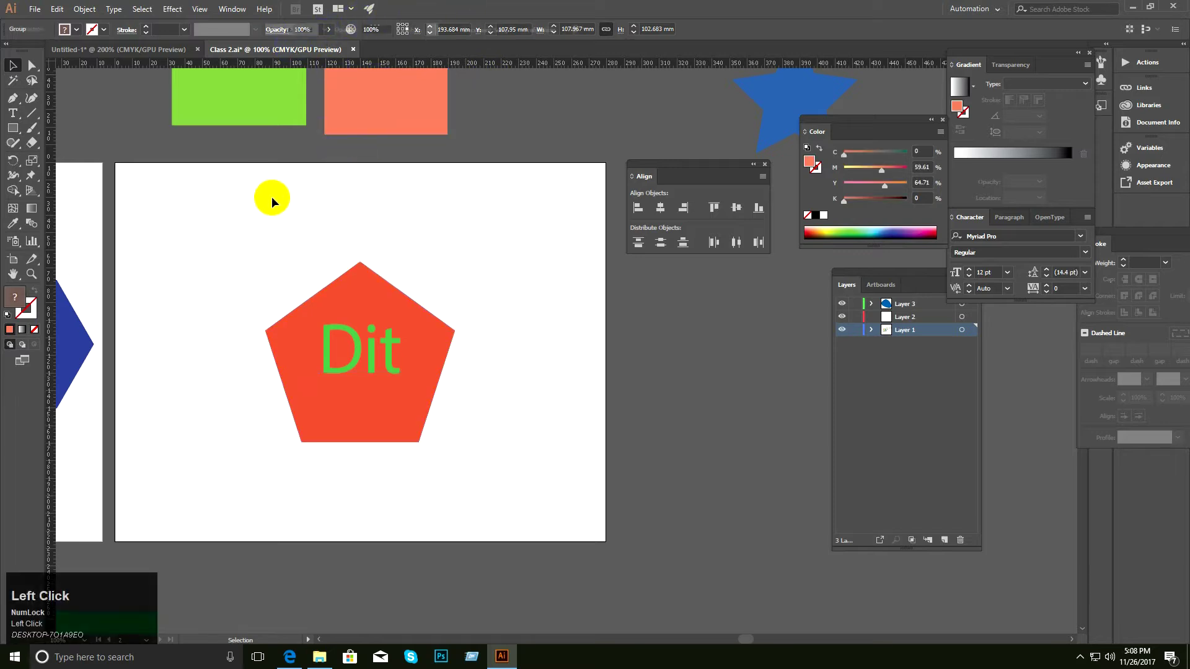
left_click_drag(365, 318, 363, 253)
left_click(469, 250)
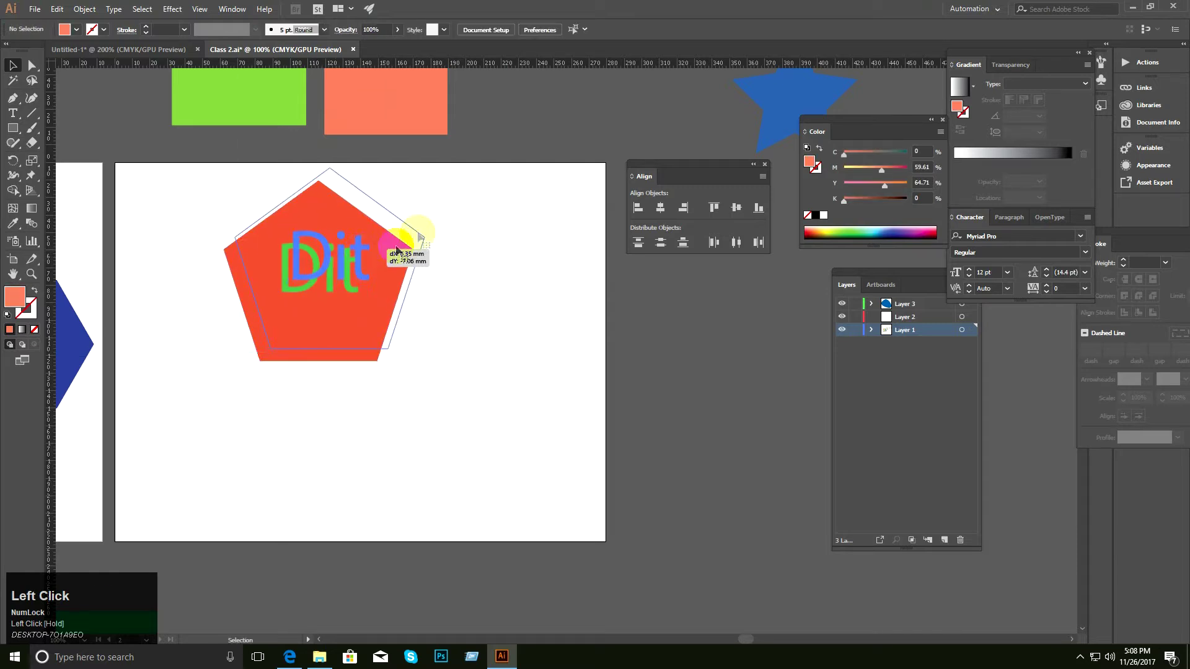
left_click(481, 249)
left_click(314, 258)
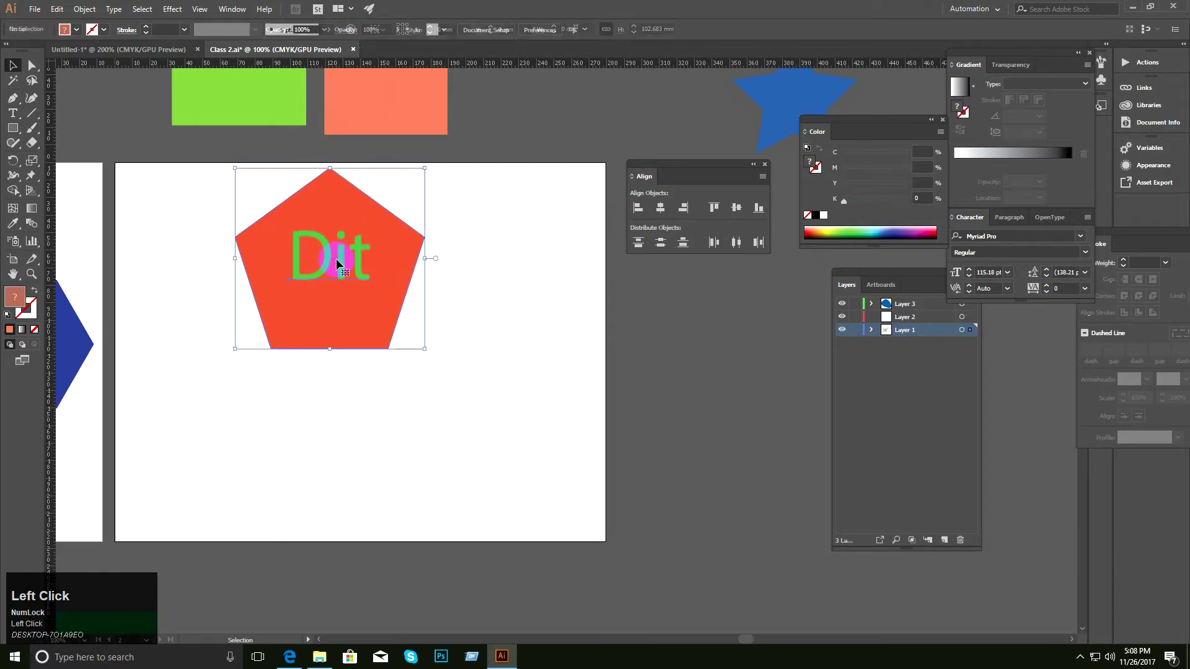
Set alignment to Align to Artboard and centre the pentagon group horizontally and vertically on the artboard.
left_click(382, 33)
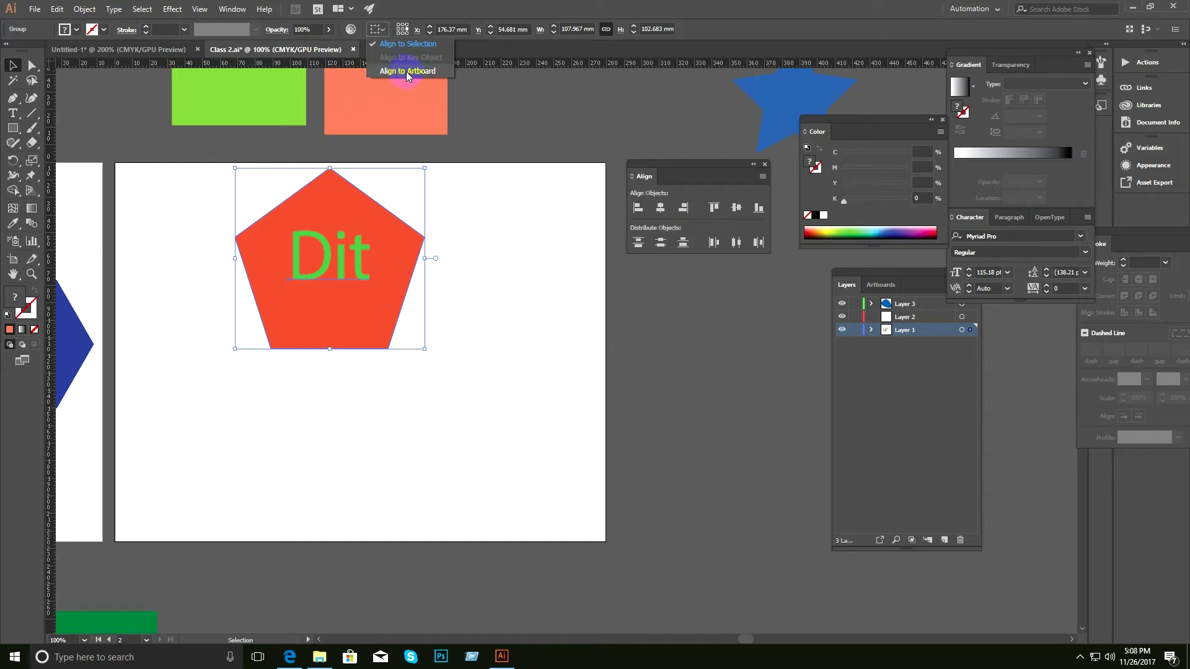
left_click(406, 72)
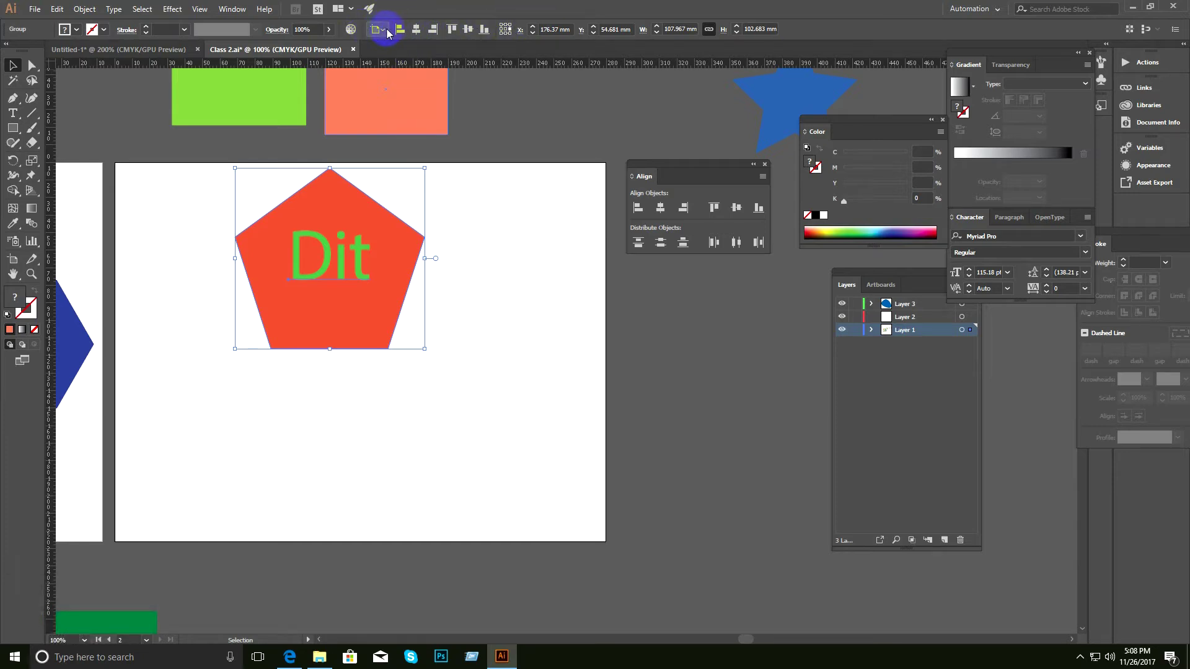
left_click(388, 33)
left_click(399, 44)
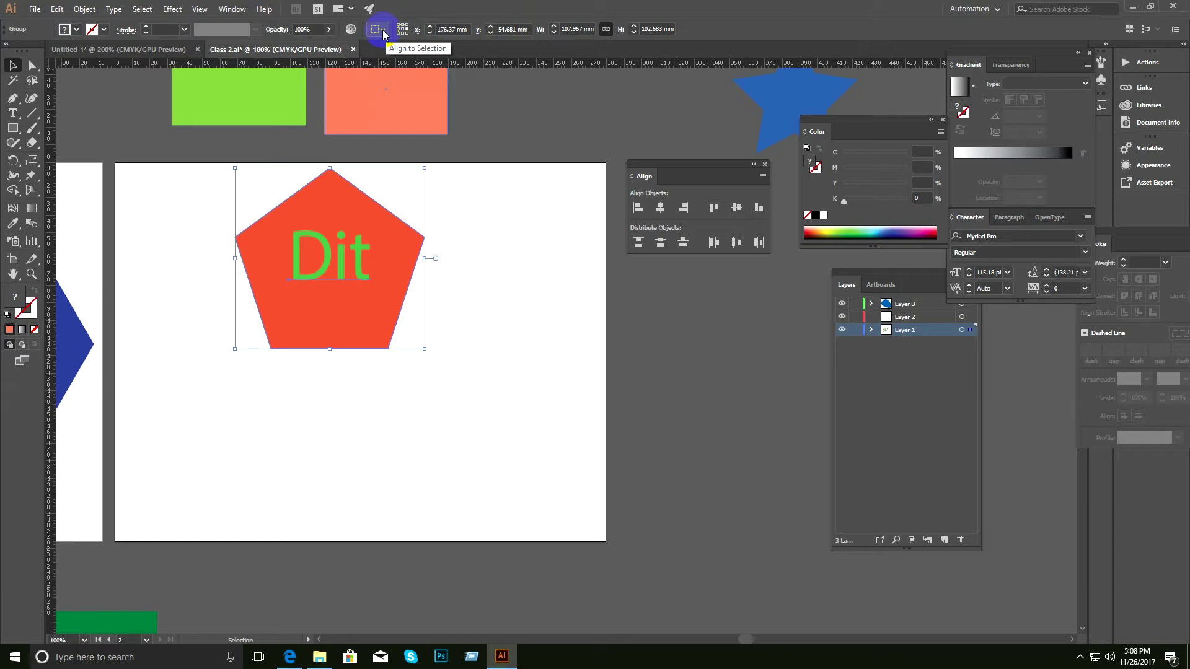
left_click(384, 35)
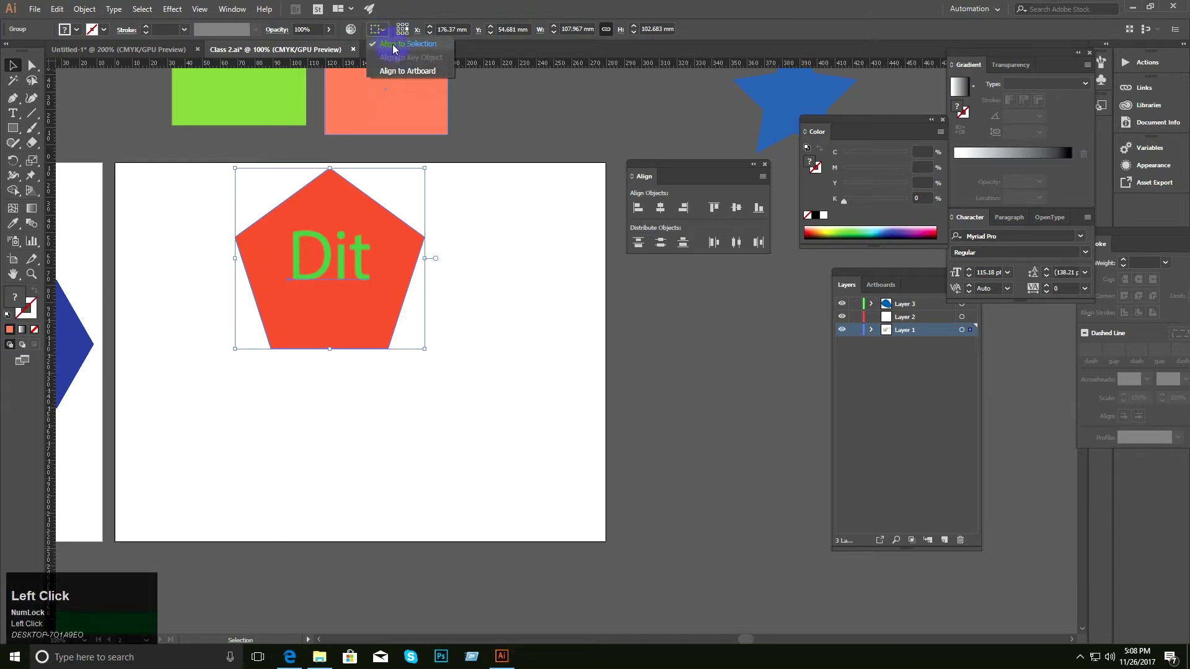
left_click(402, 77)
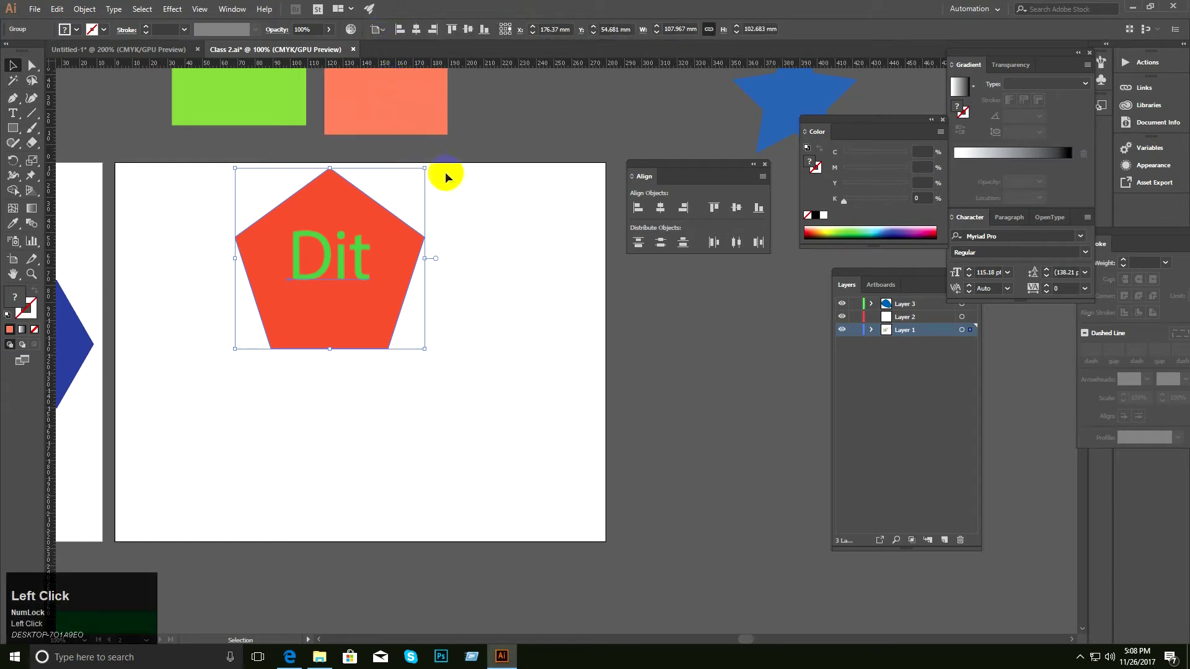
left_click(417, 29)
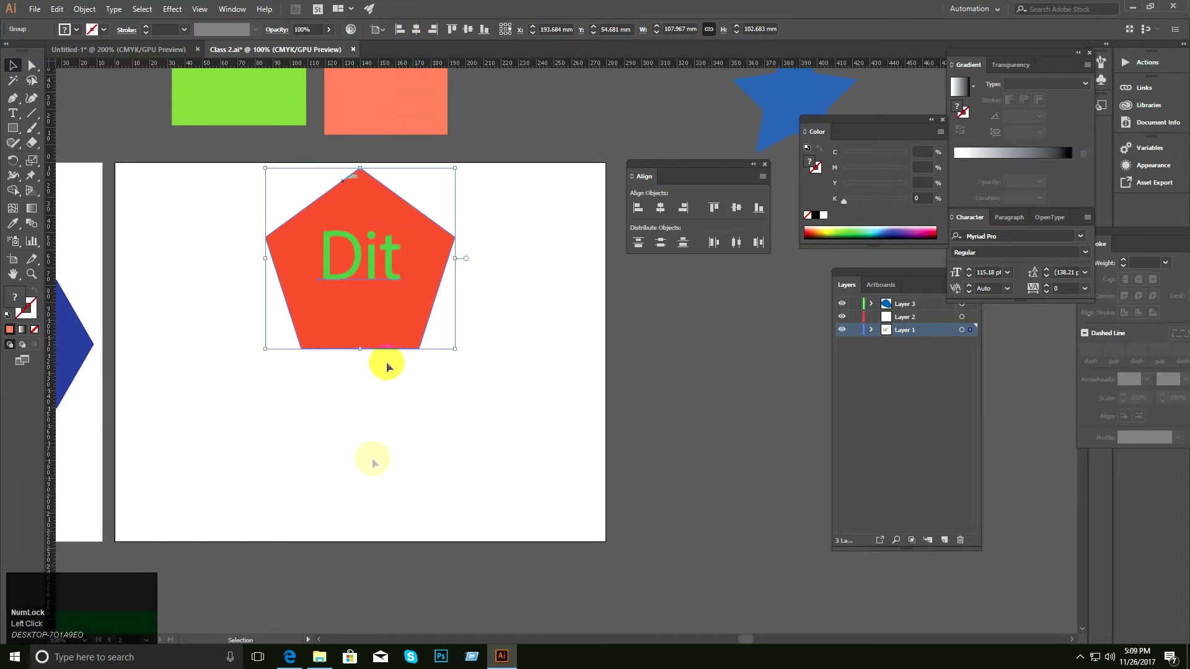
left_click(468, 29)
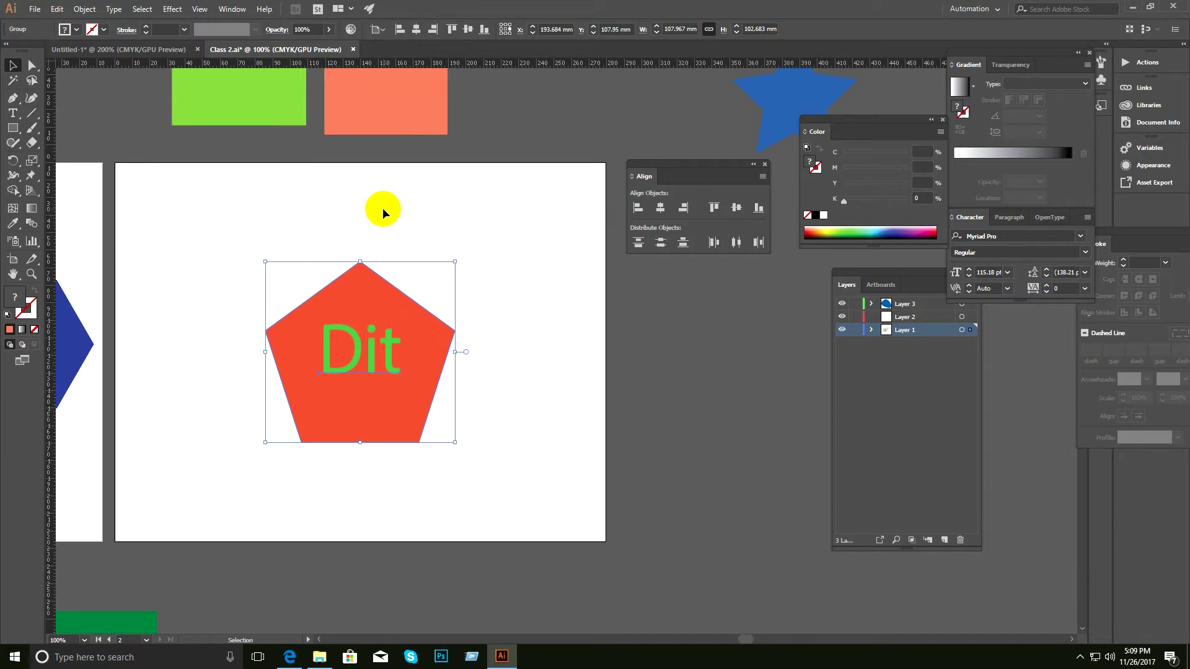
Move the pentagon group off centre and centre it on the artboard again.
left_click_drag(441, 355, 313, 284)
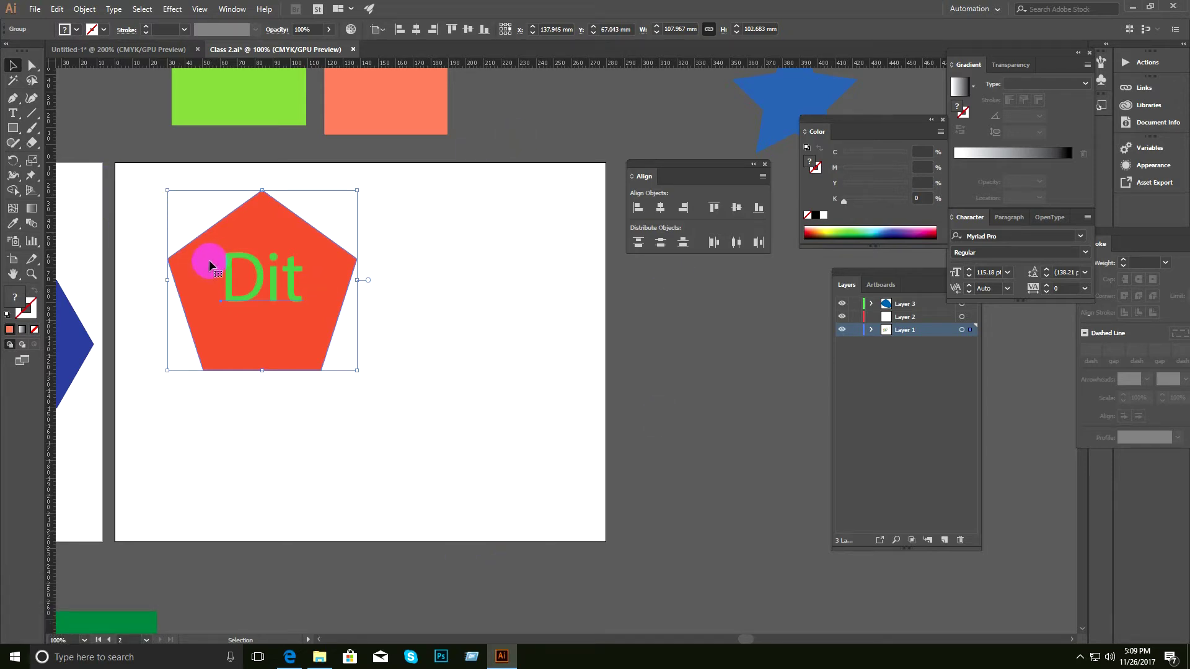
left_click_drag(230, 283, 344, 322)
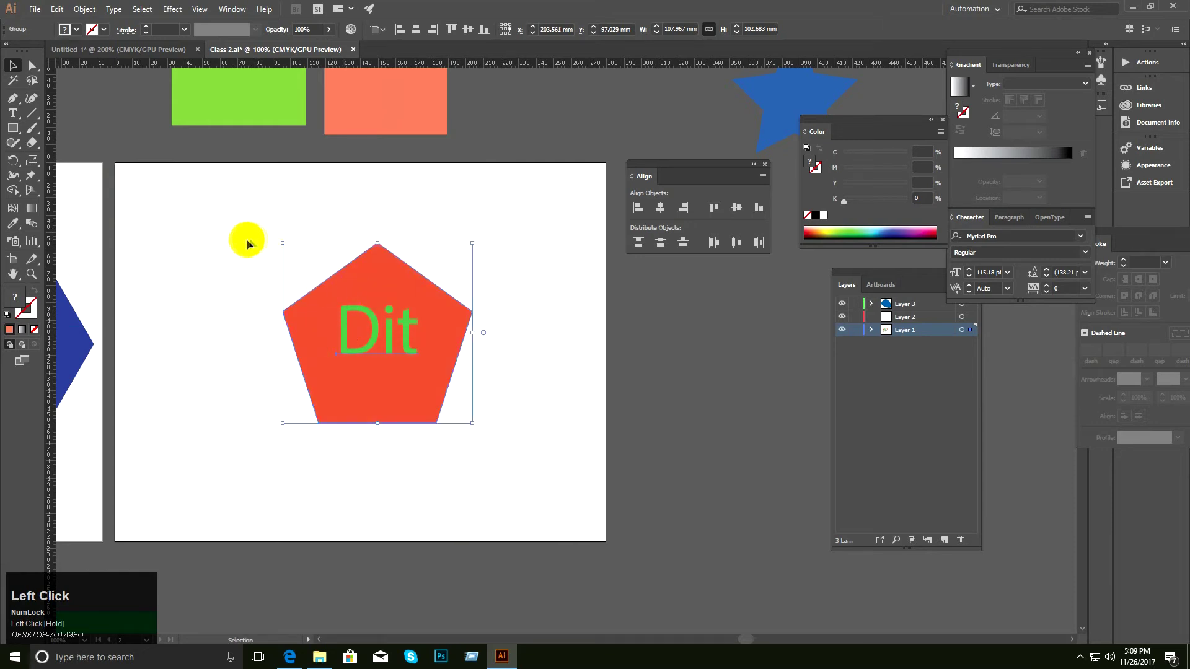
left_click(466, 31)
left_click(484, 223)
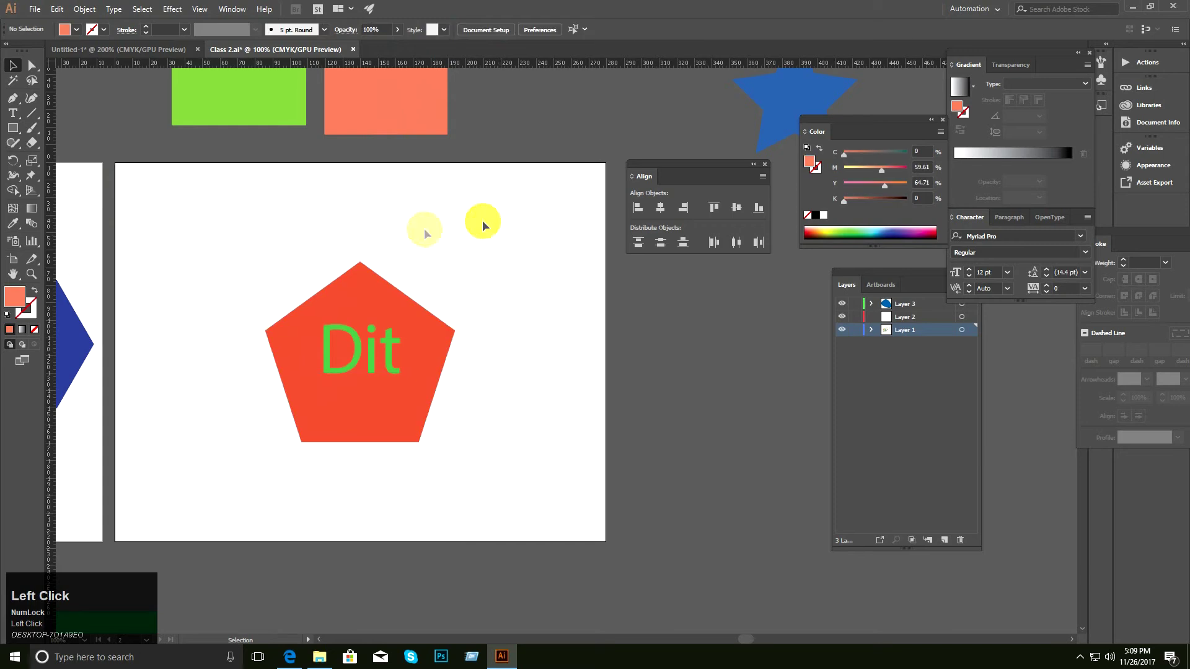
Recolour the grouped "Dit" text white and move it slightly lower inside the pentagon.
left_click_drag(260, 219, 429, 336)
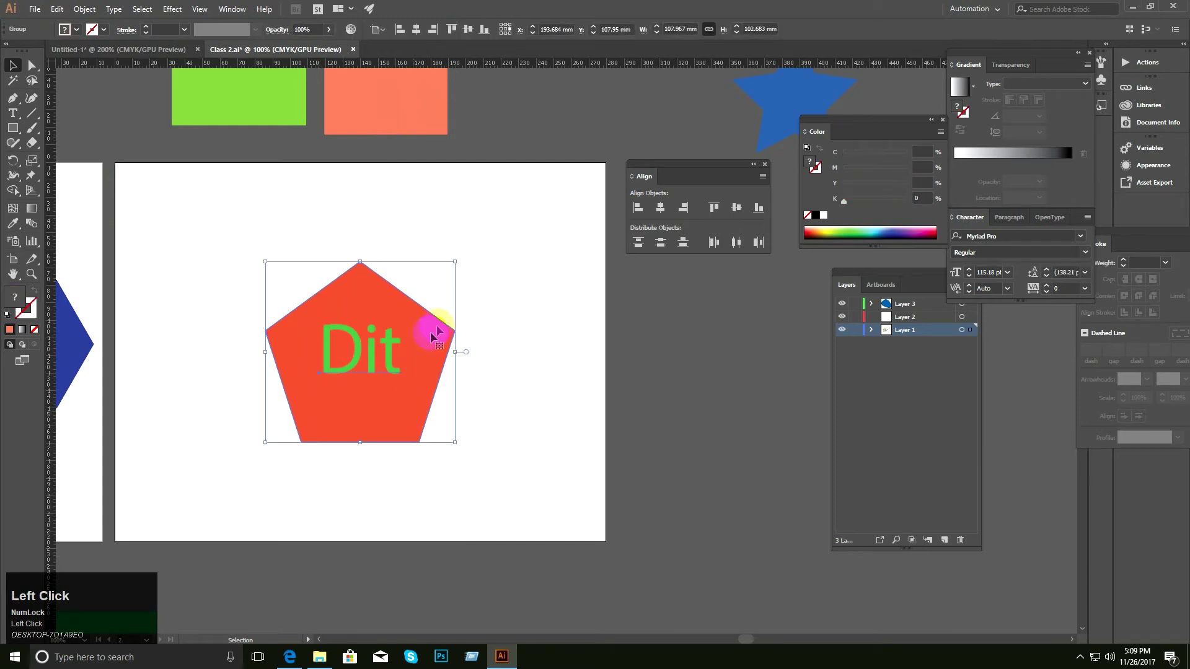
left_click(504, 371)
left_click(391, 367, "ctrl")
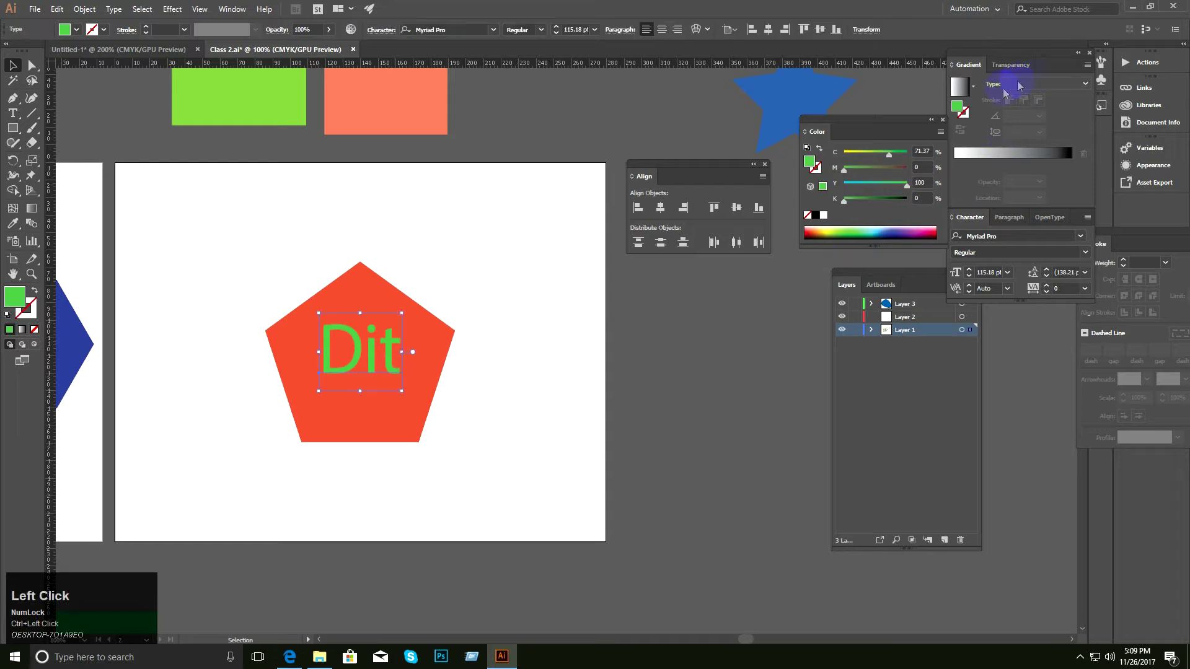
left_click(824, 216)
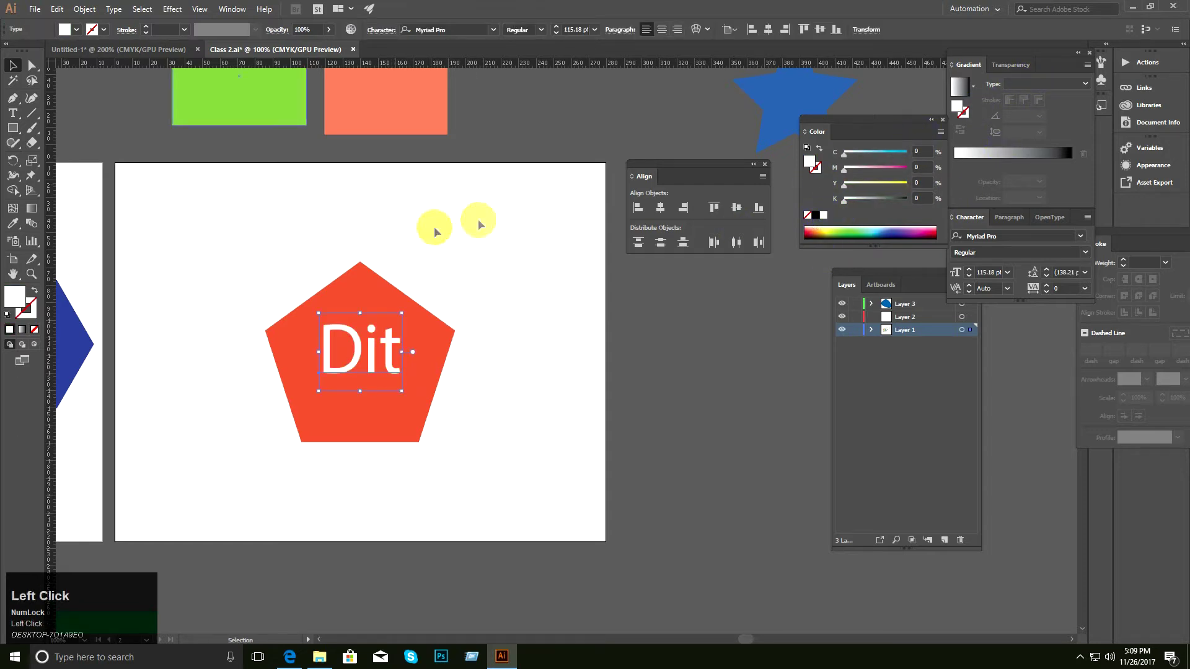
left_click(436, 249)
left_click_drag(386, 355, 387, 370)
left_click(511, 381)
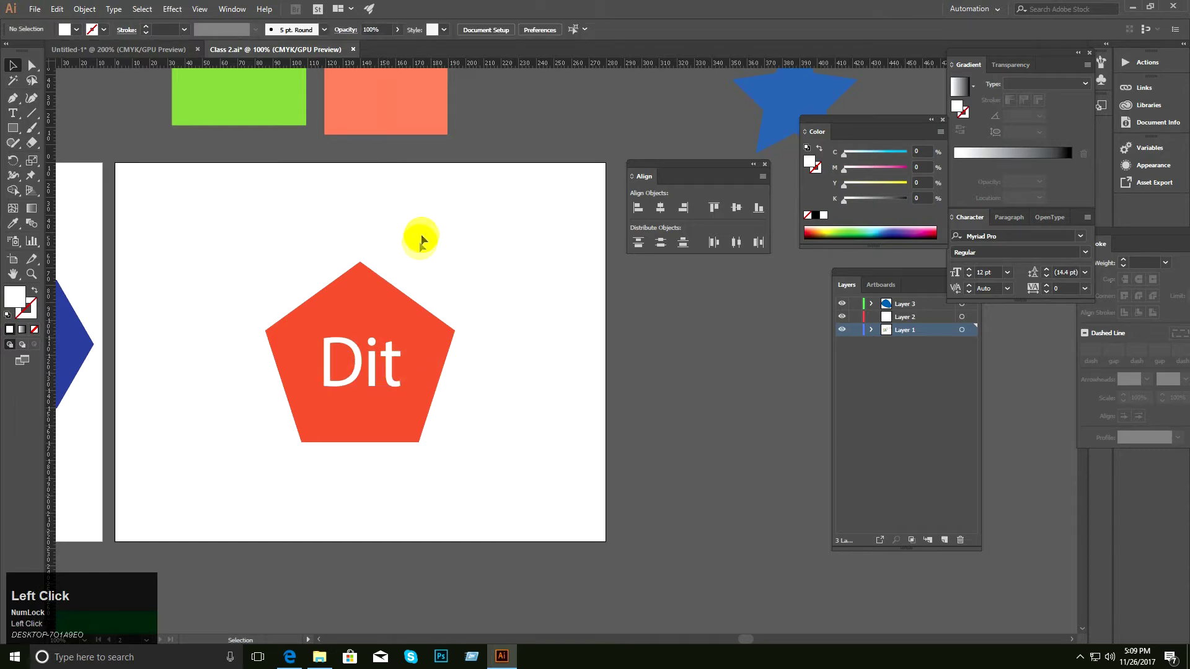
Select the pentagon group and show the additional alignment options for Distribute Spacing and Align To.
left_click_drag(261, 187, 499, 457)
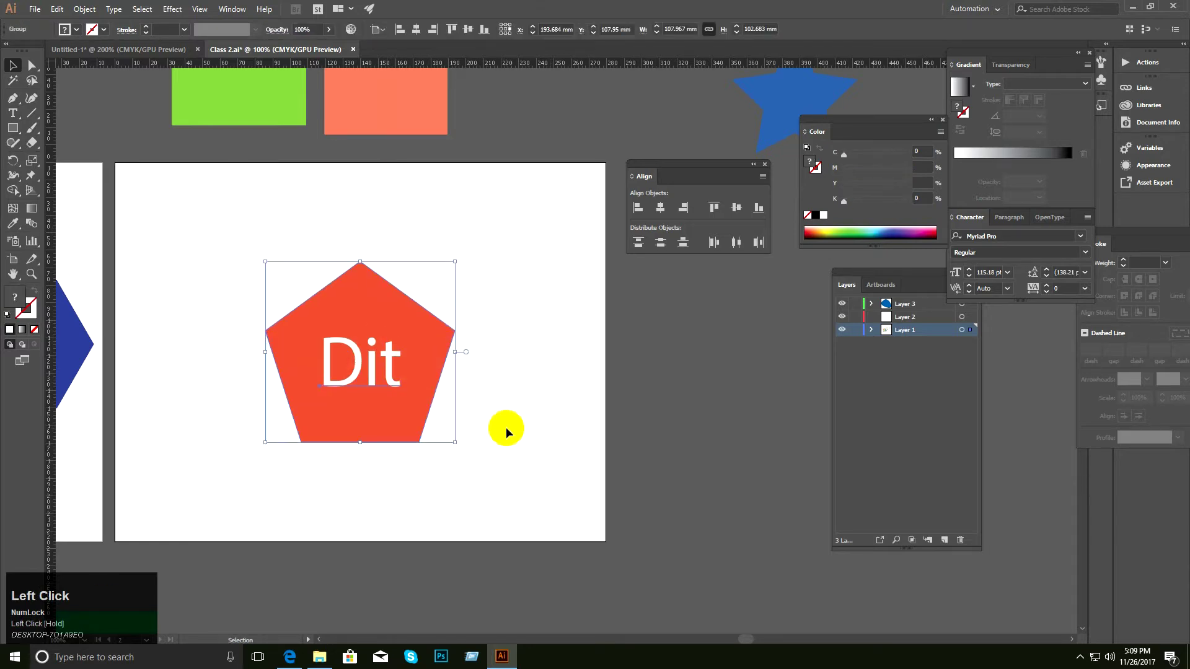
left_click(512, 223)
left_click_drag(272, 214, 443, 370)
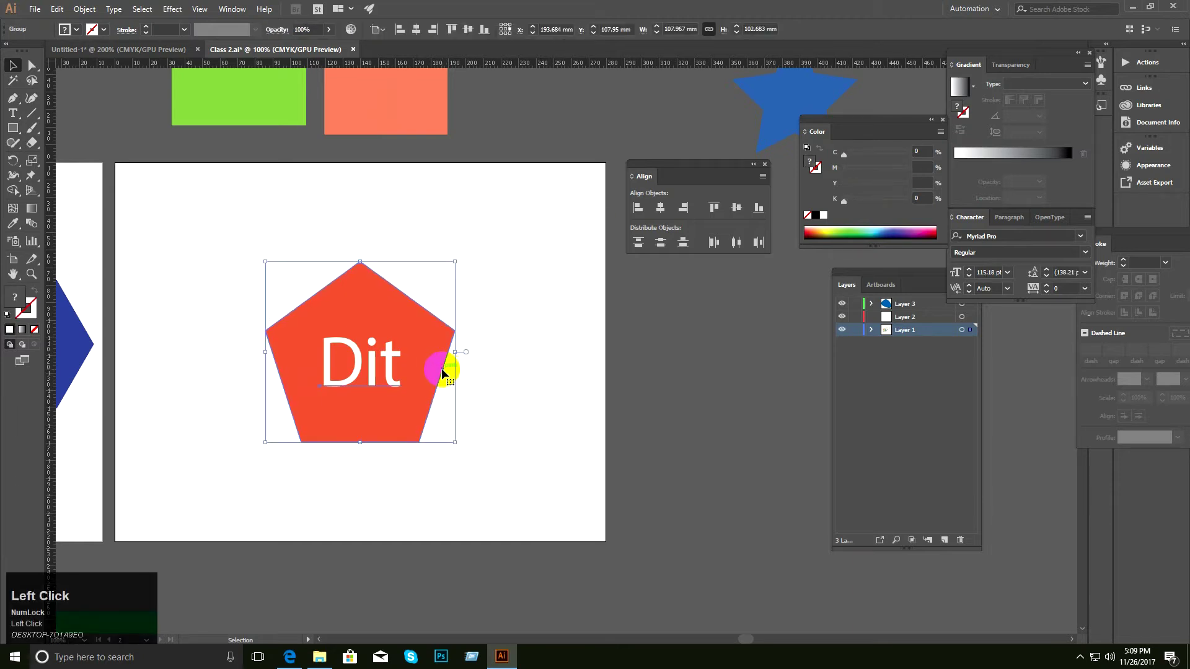
left_click(762, 176)
left_click(799, 181)
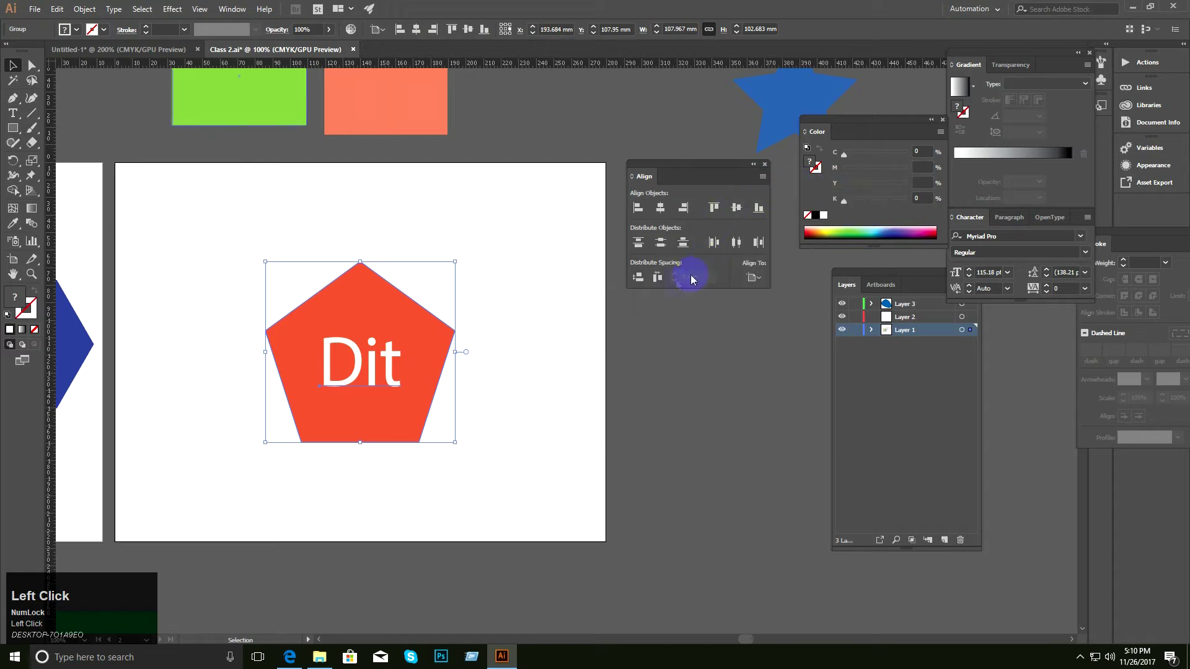
Bring the light green and coral rectangles onto the artboard and place the pentagon group beside them in a row.
left_click_drag(406, 384, 767, 431)
scroll(437, 257, "down", 1)
left_click_drag(285, 187, 342, 243)
left_click_drag(474, 258, 322, 169)
left_click_drag(373, 192, 350, 326)
left_click_drag(690, 428, 581, 344)
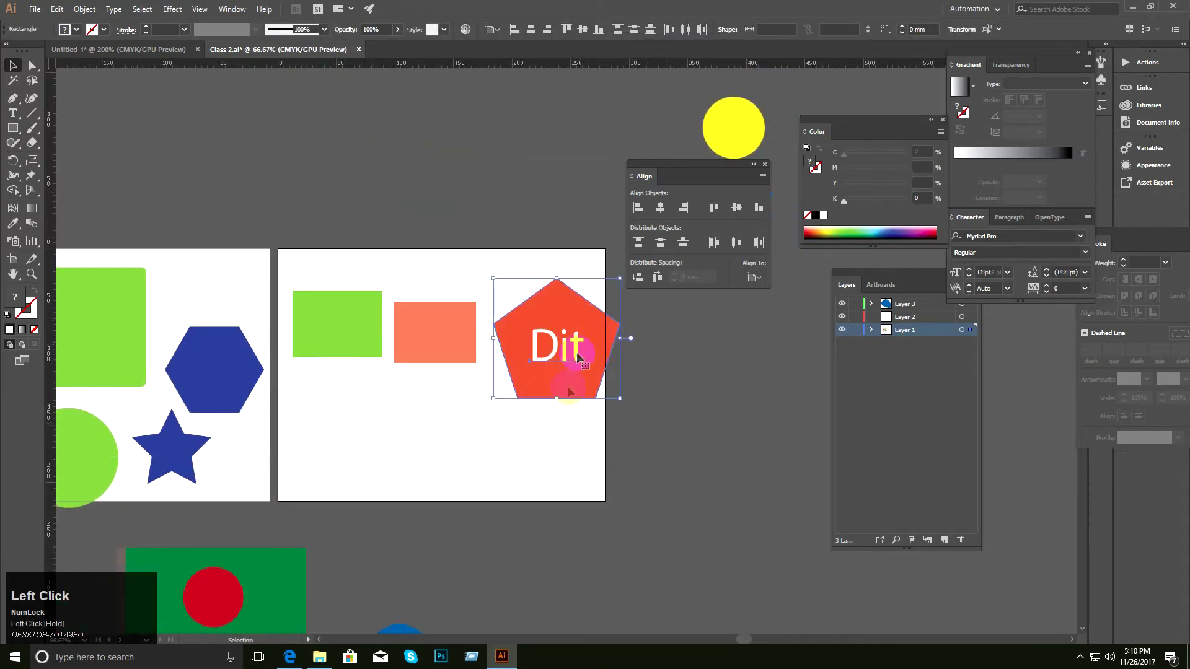
Shrink the pentagon group to about 83 mm wide and adjust the positions of the two rectangles slightly.
left_click_drag(622, 279, 601, 289)
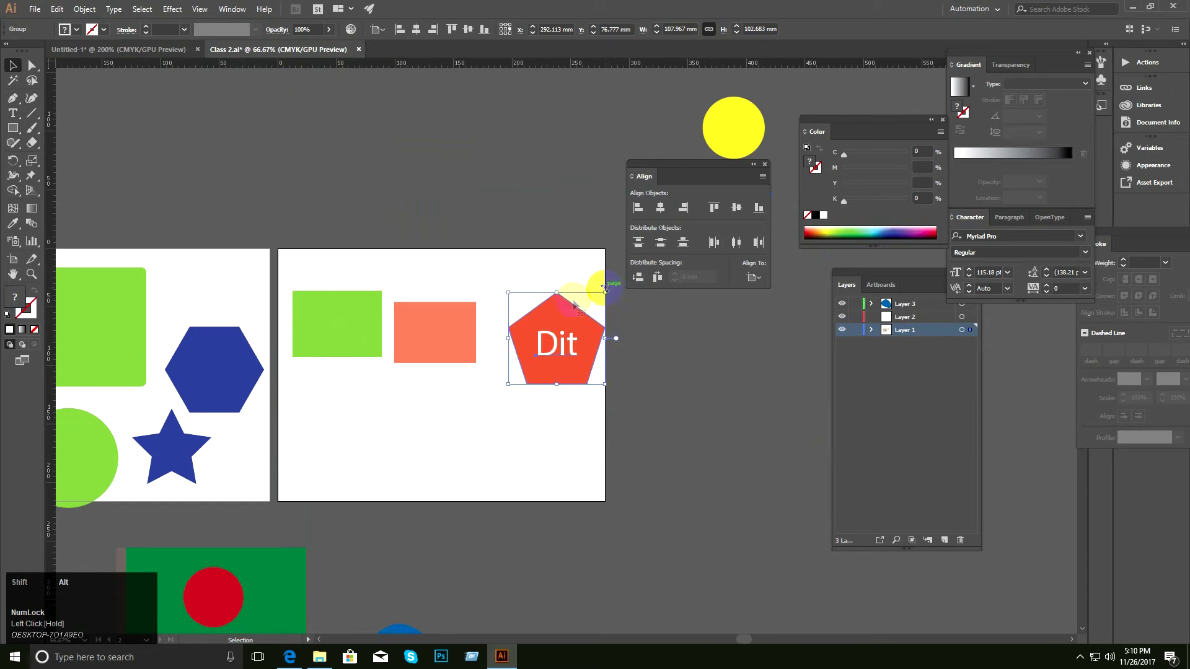
left_click_drag(429, 330, 434, 341)
left_click_drag(360, 311, 368, 311)
Select both rectangles and the pentagon group together and set alignment to Align to Selection.
left_click_drag(338, 263, 595, 399)
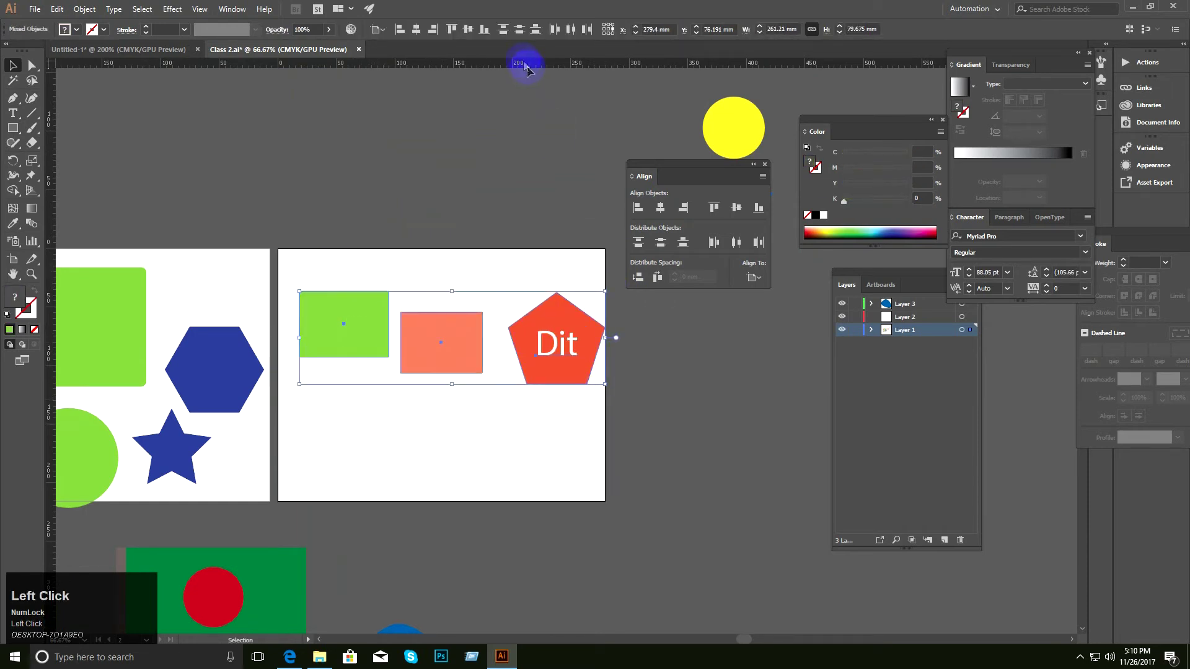
left_click(382, 35)
left_click(393, 43)
left_click(382, 30)
left_click(408, 45)
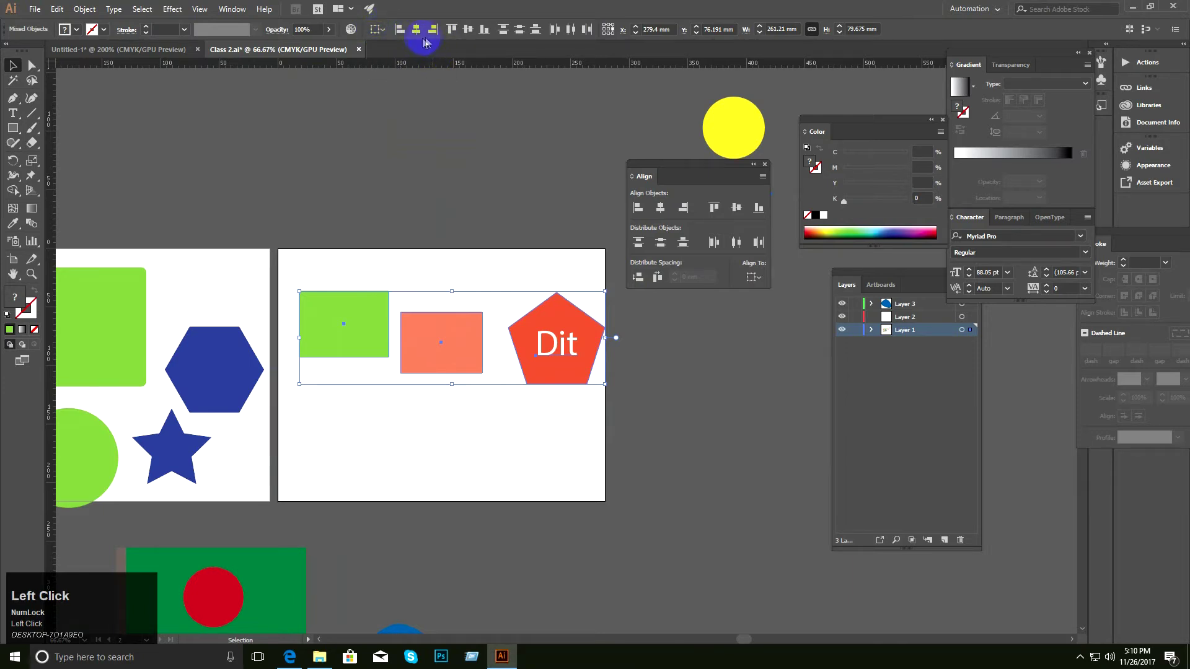
Try centring the three objects horizontally with Align to Artboard, and undo the alignment.
left_click(376, 29)
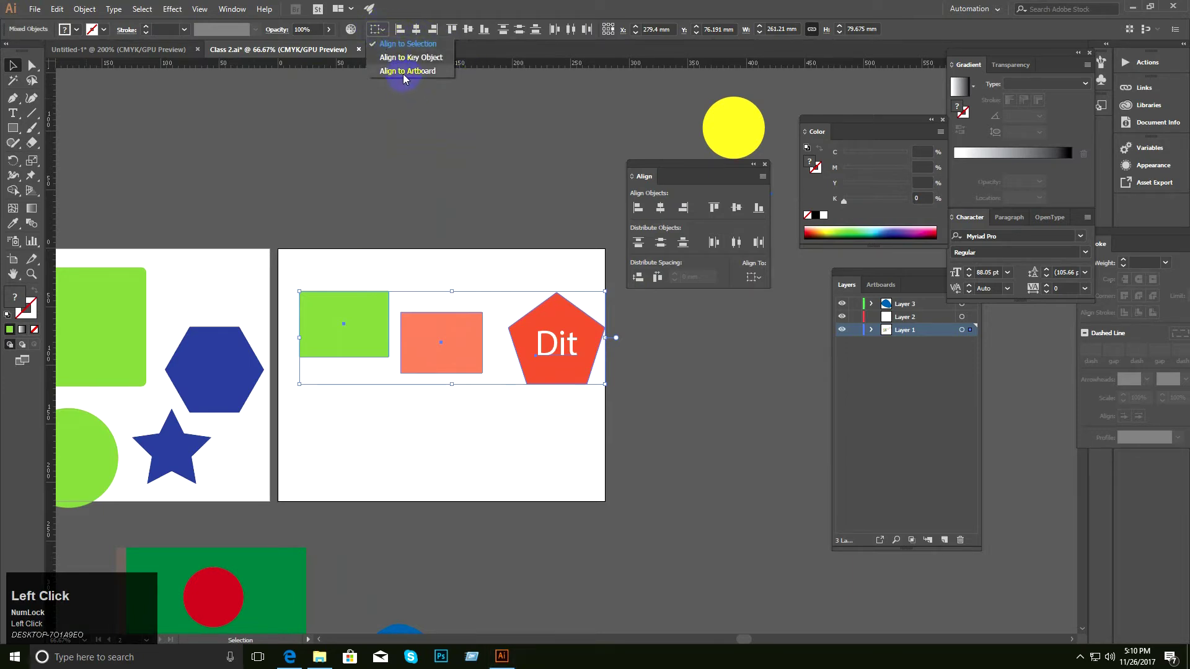
left_click(404, 74)
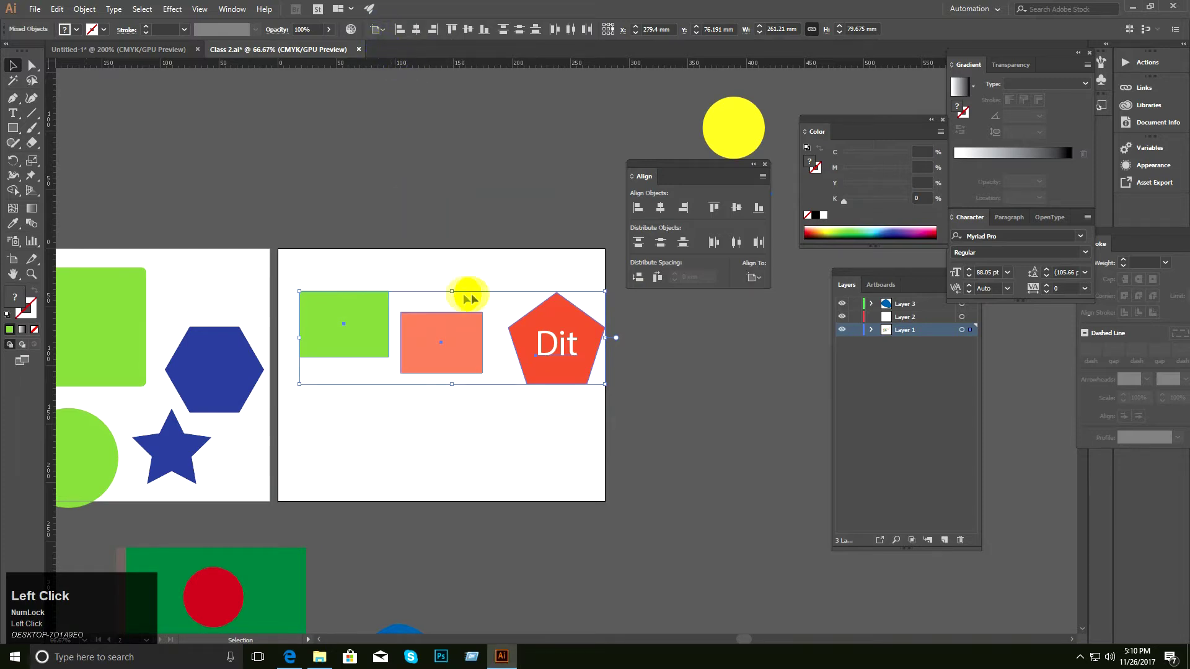
left_click(415, 30)
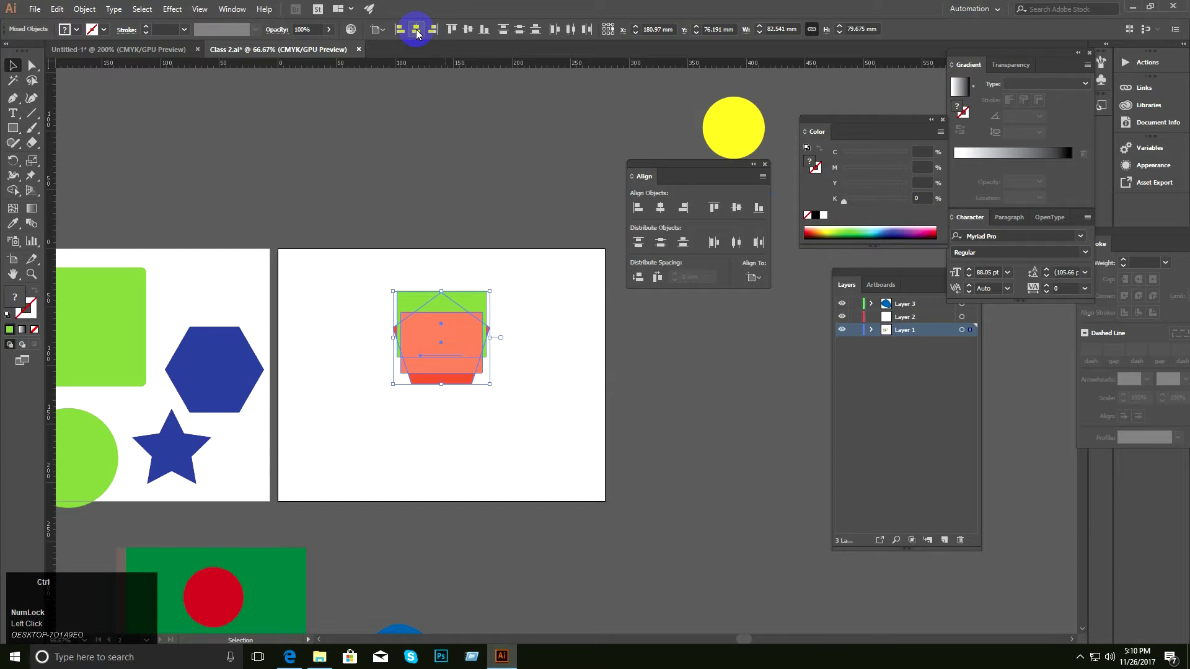
key("ctrl+z")
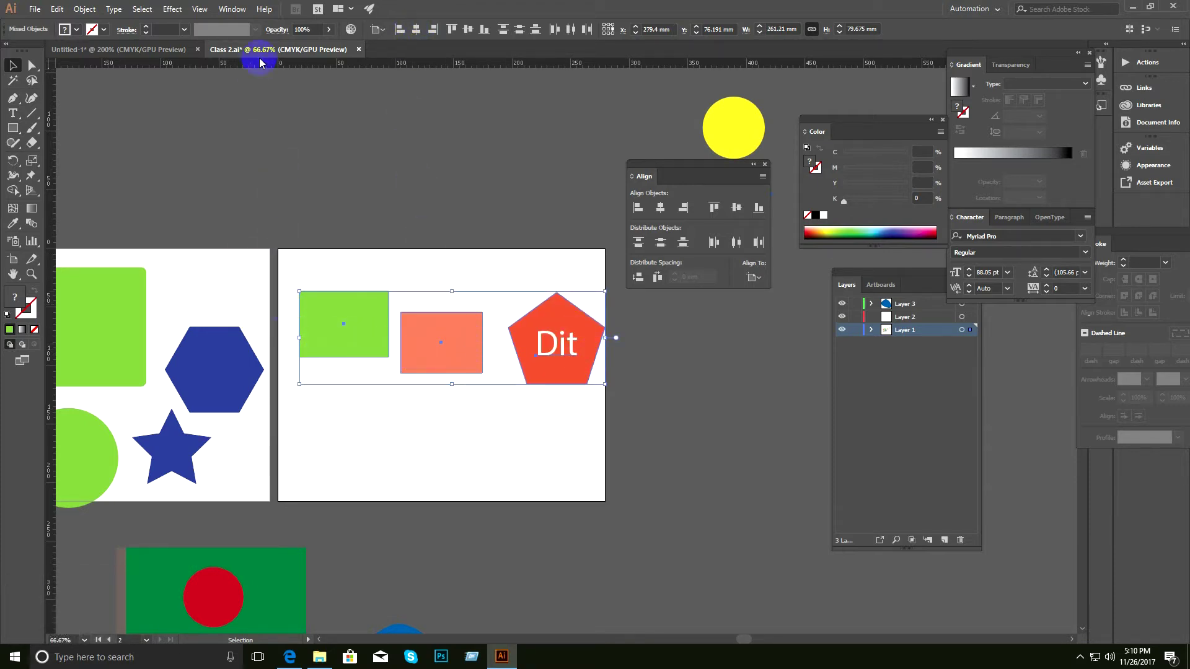
Align the vertical centres of the three objects with Align to Selection and move them slightly left.
left_click(388, 32)
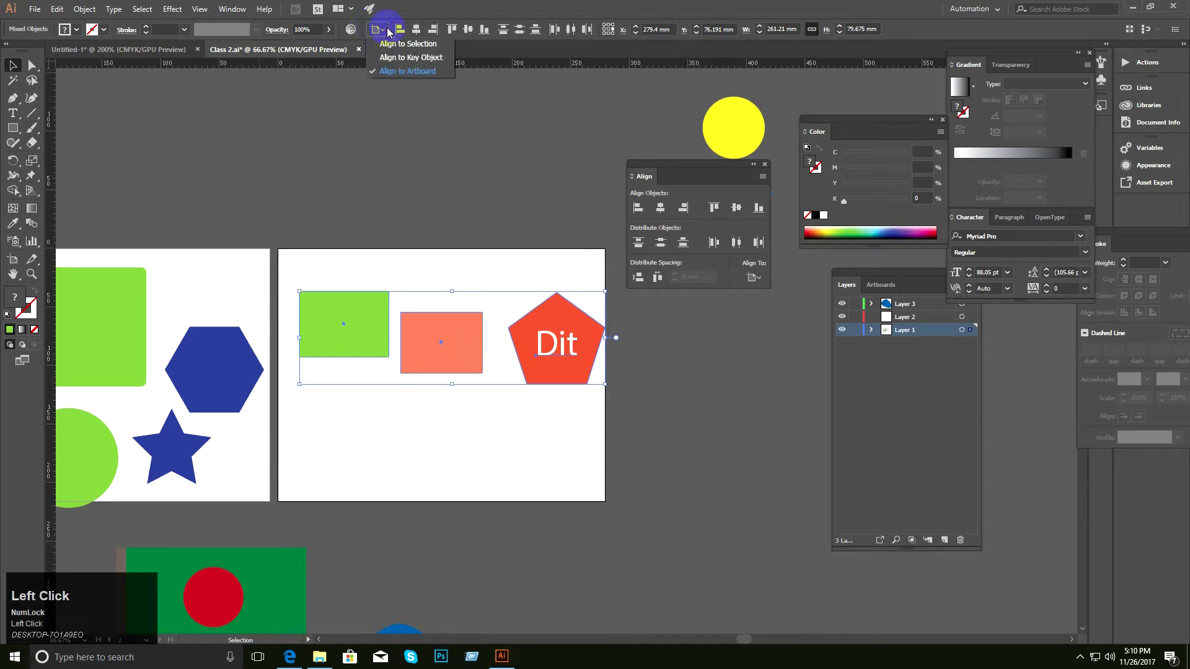
left_click(419, 47)
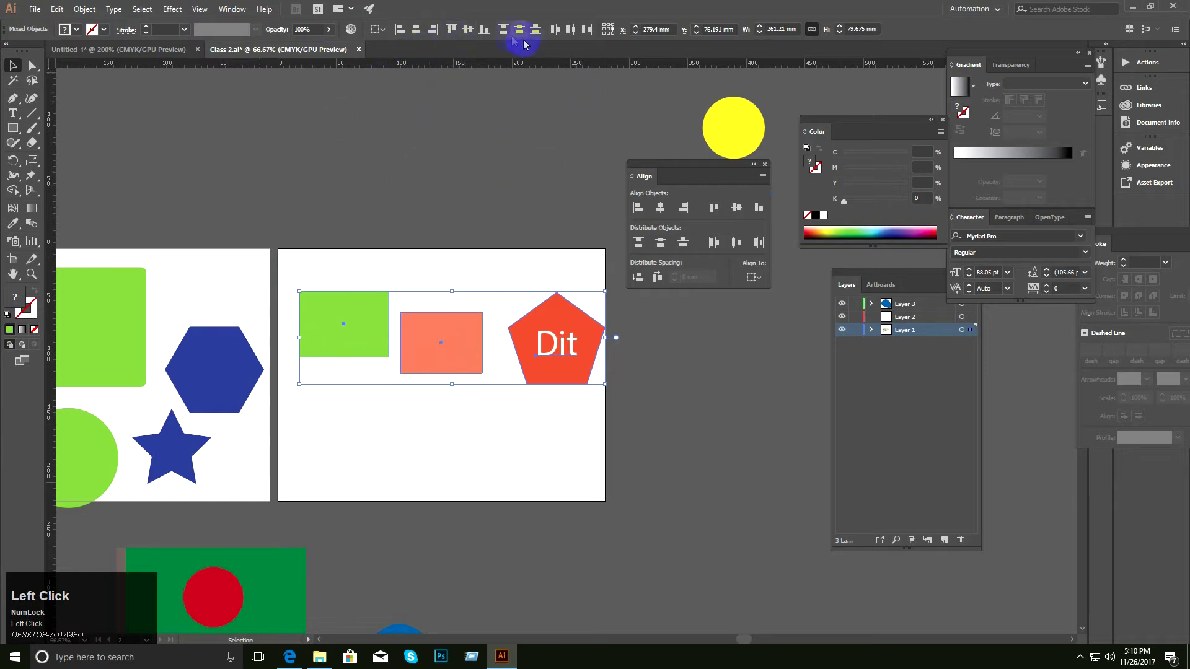
left_click(469, 30)
left_click_drag(530, 361, 514, 360)
left_click(494, 444)
Move the pentagon group down to the artboard's lower-right corner, away from the two rectangles.
left_click_drag(289, 266, 391, 336)
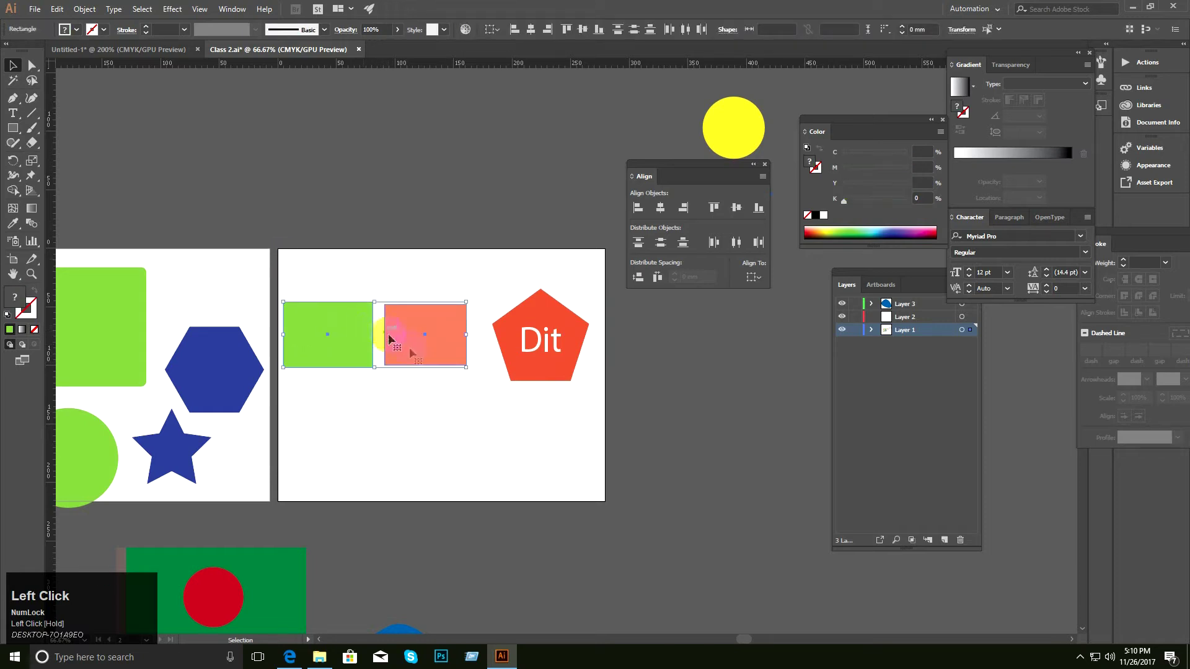
left_click(490, 420)
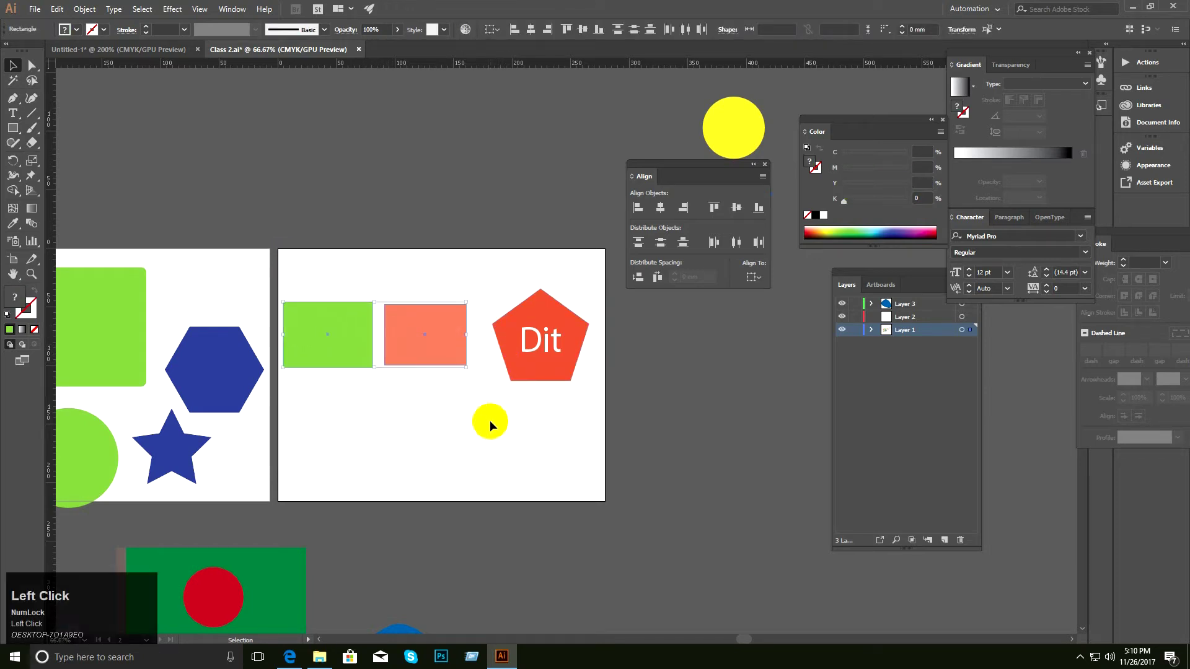
left_click_drag(558, 356, 583, 486)
Place a copy of the coral rectangle to its right and recolour the copy green.
left_click_drag(428, 336, 585, 290)
left_click_drag(528, 335, 436, 308)
left_click_drag(437, 353, 551, 352)
left_click(849, 230)
Enlarge the coral rectangle between the two green ones and select all three rectangles.
left_click_drag(453, 287, 453, 312)
left_click_drag(523, 340, 512, 332)
left_click_drag(330, 250, 508, 352)
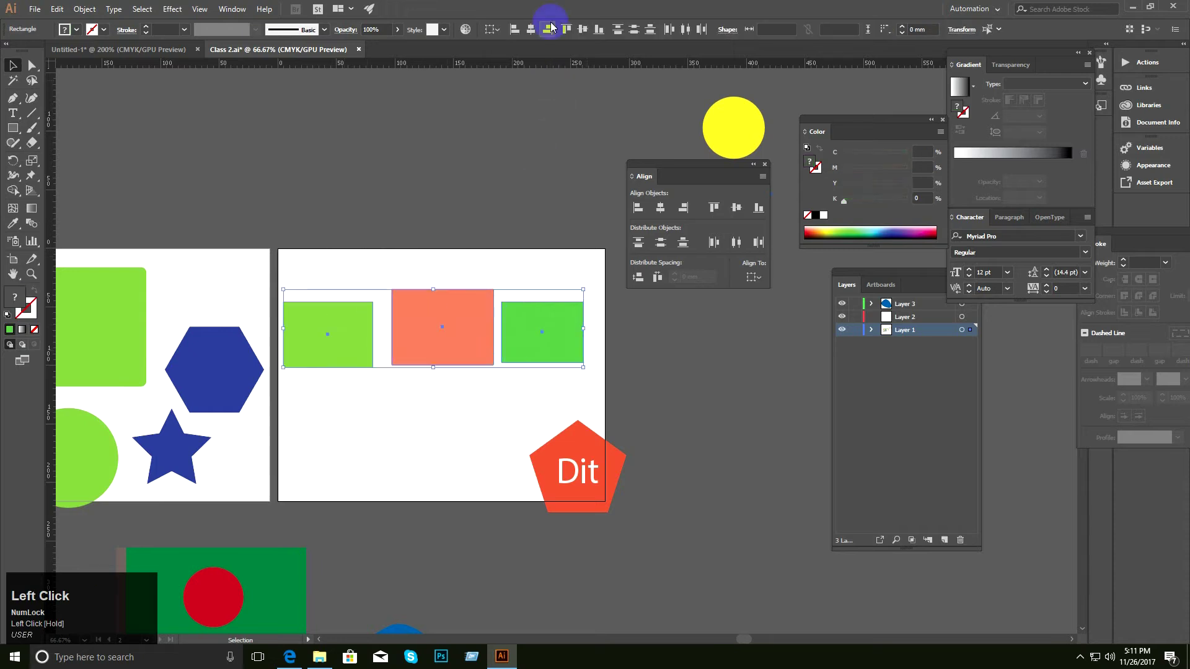
Align the vertical centres of the three rectangles, clear the selection and select all three again.
left_click(581, 30)
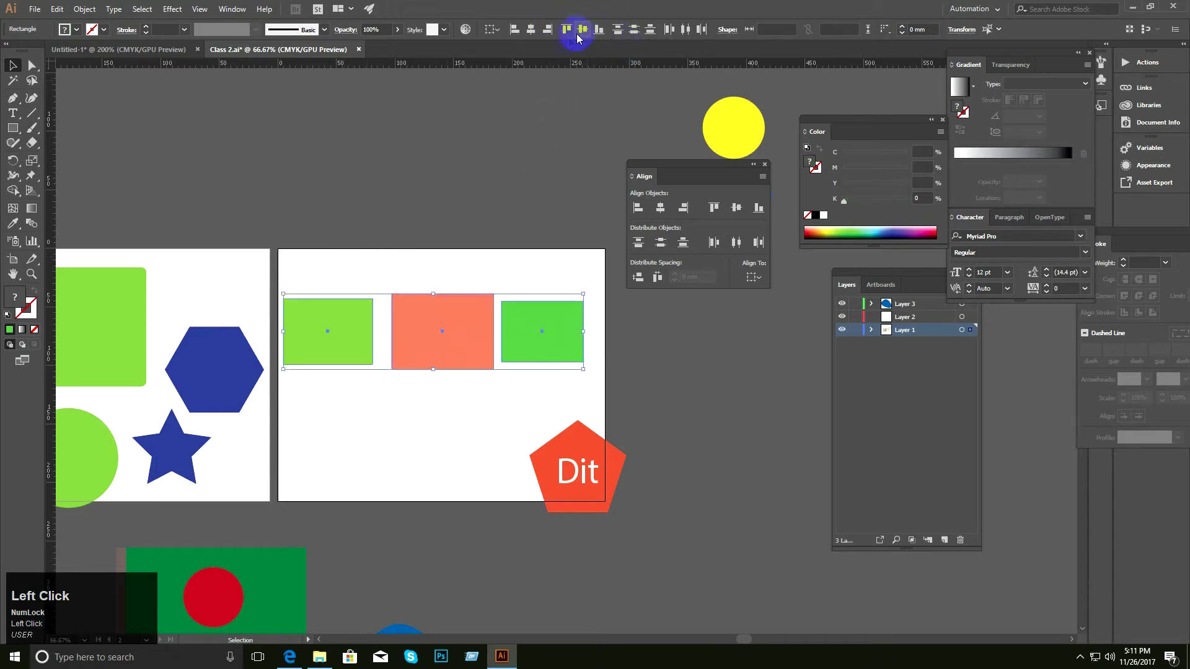
left_click(466, 261)
left_click_drag(412, 246, 505, 323)
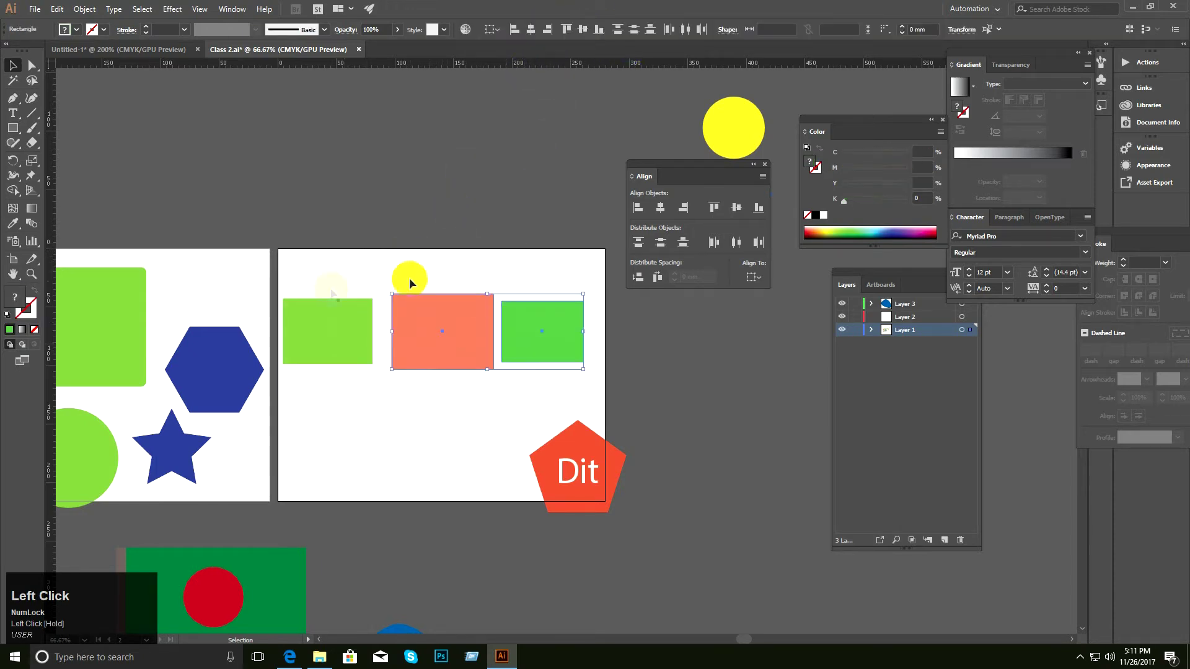
left_click_drag(326, 259, 532, 381)
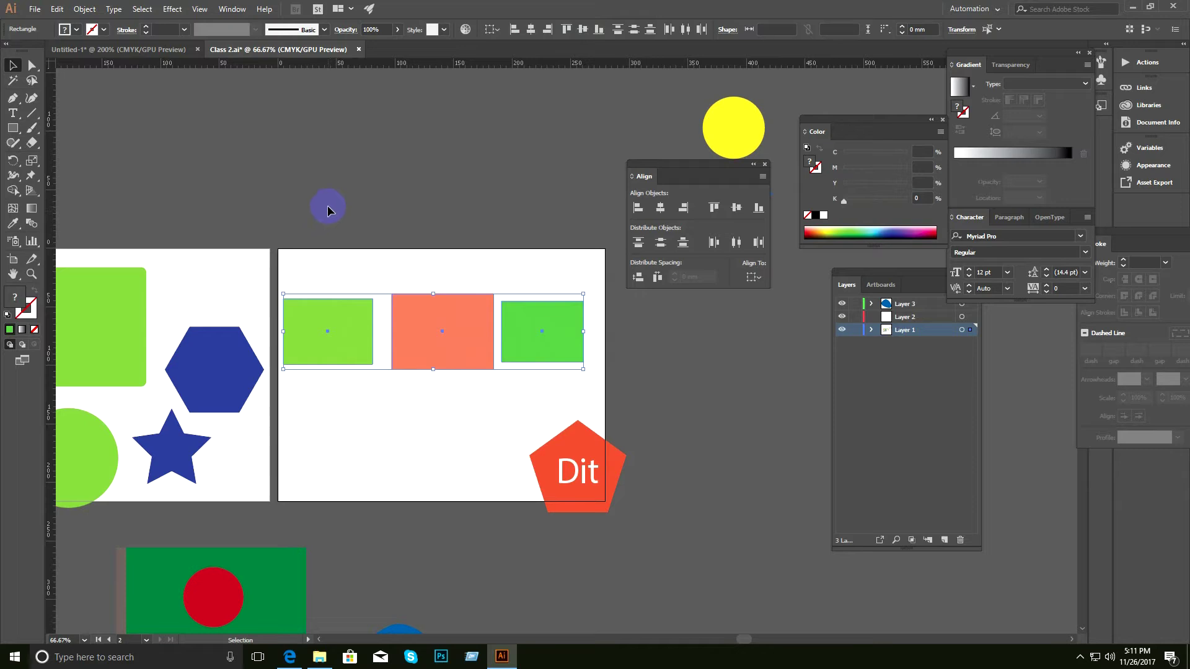
left_click(494, 30)
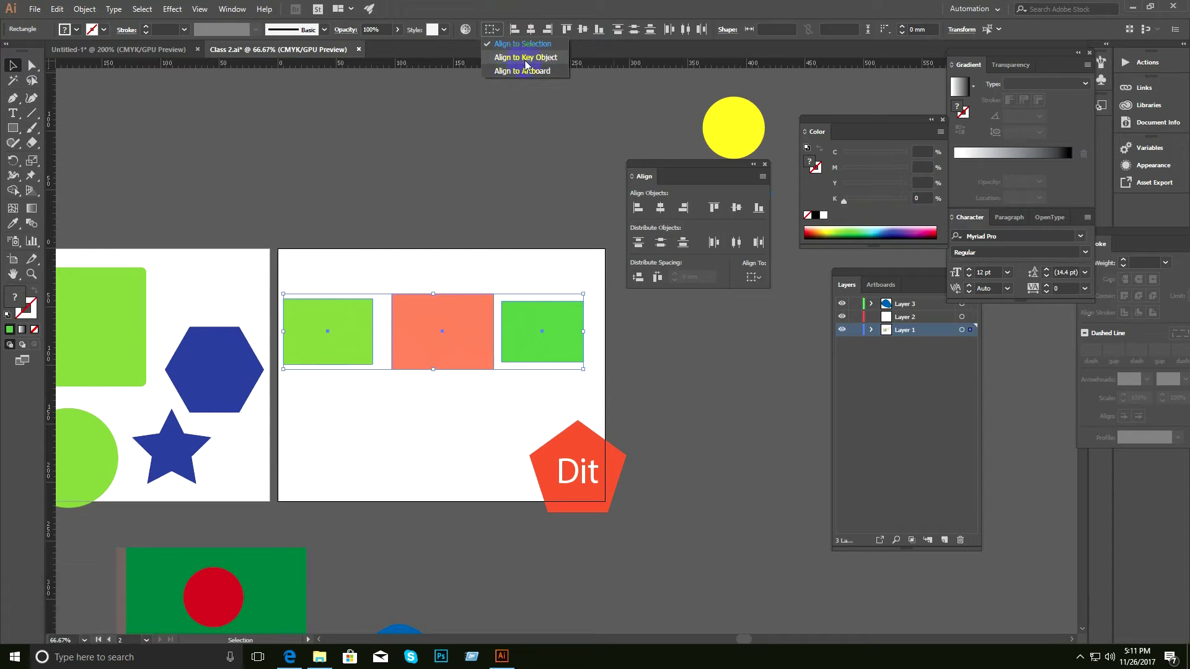
left_click(528, 58)
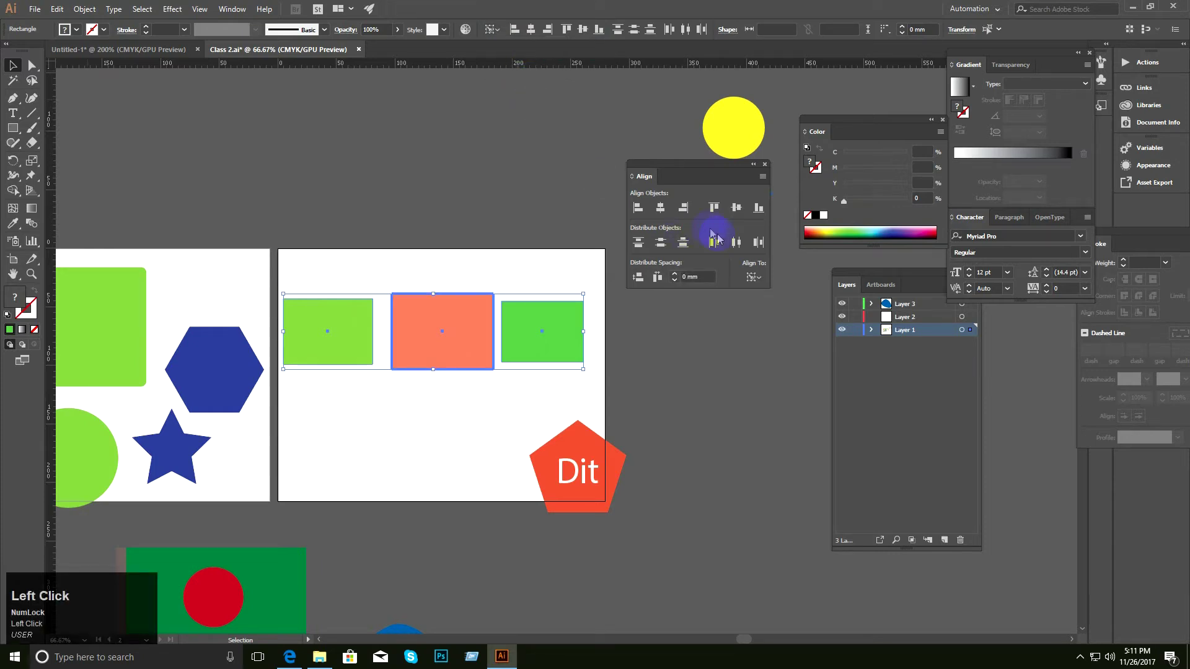
left_click(497, 30)
left_click(510, 44)
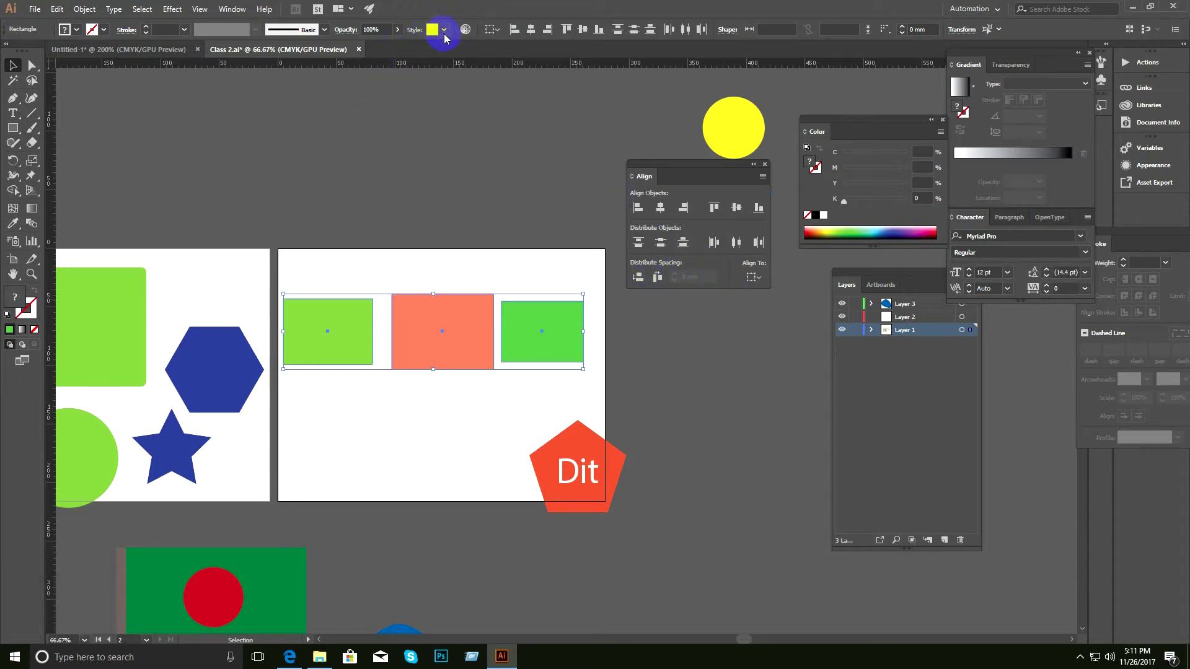
With the coral rectangle as key object, set the distribute spacing to 3 mm and try Vertical Distribute Space.
left_click(497, 29)
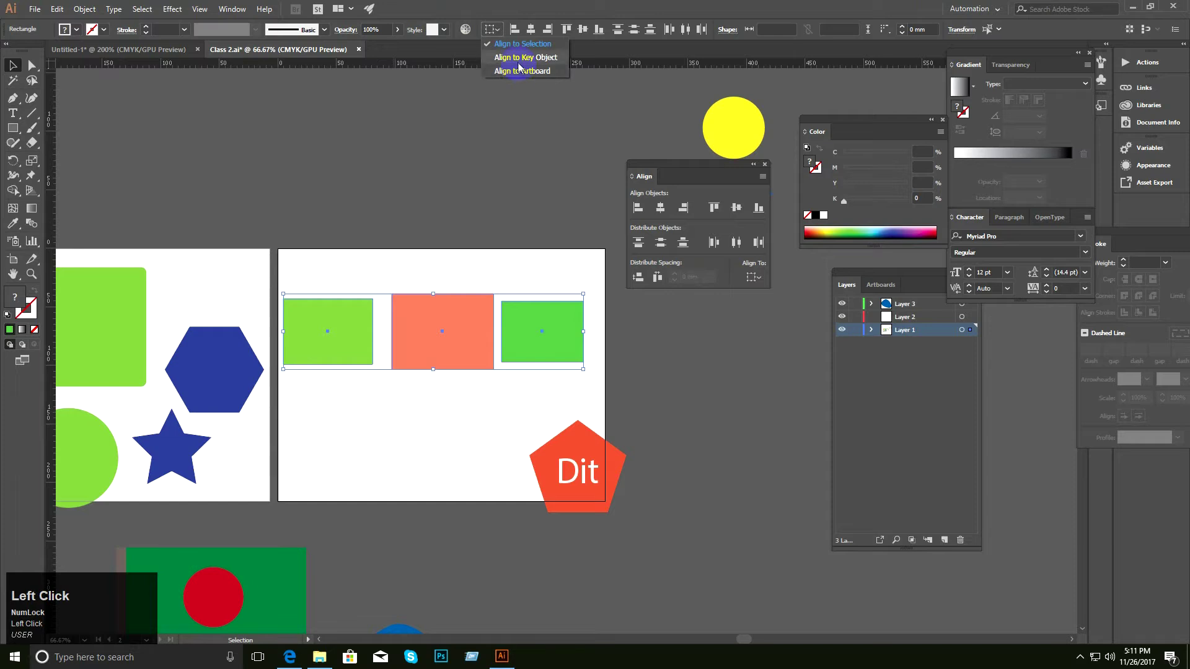
left_click(524, 57)
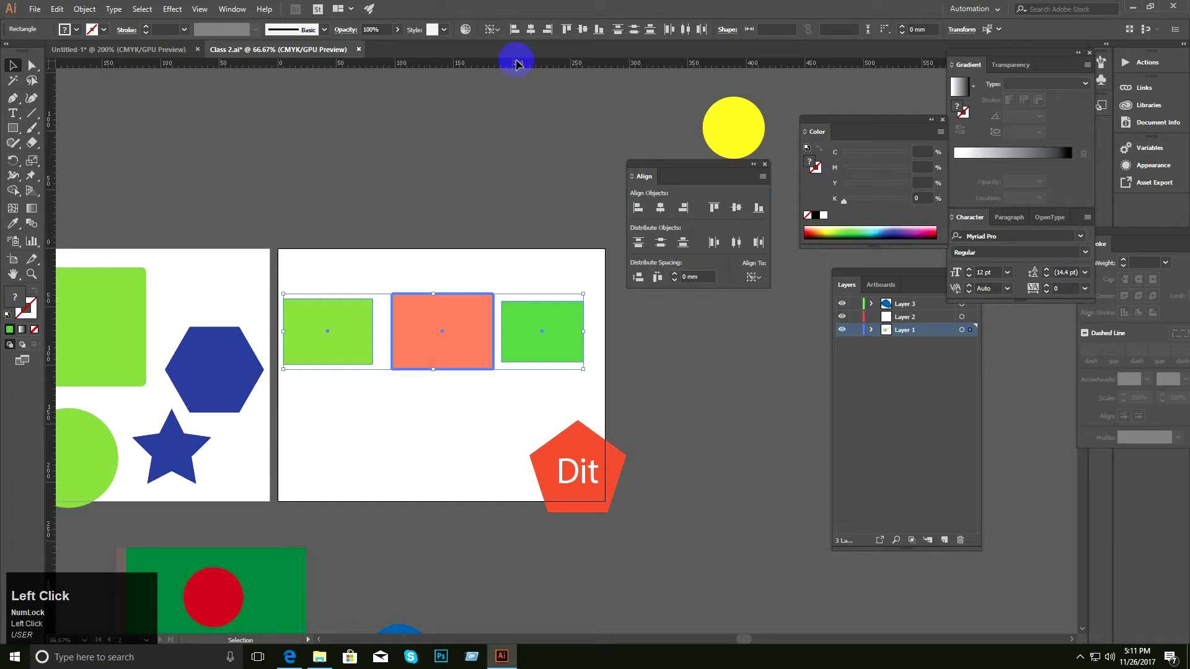
left_click(700, 278)
type("10")
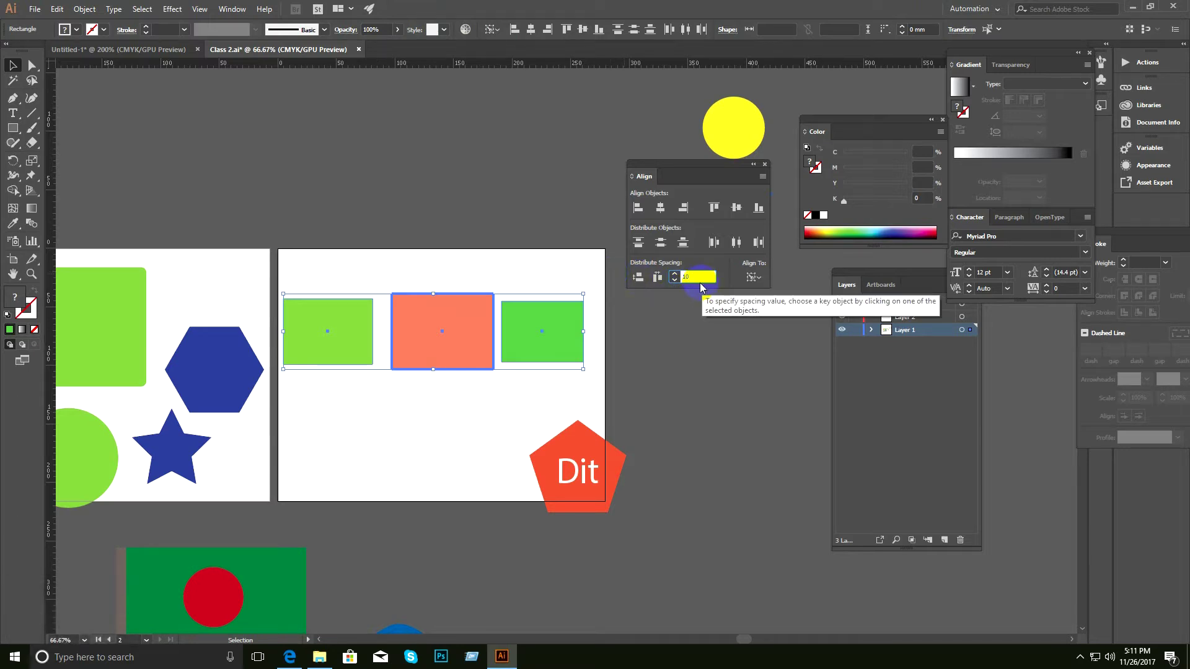
key("BackSpace")
key("BackSpace")
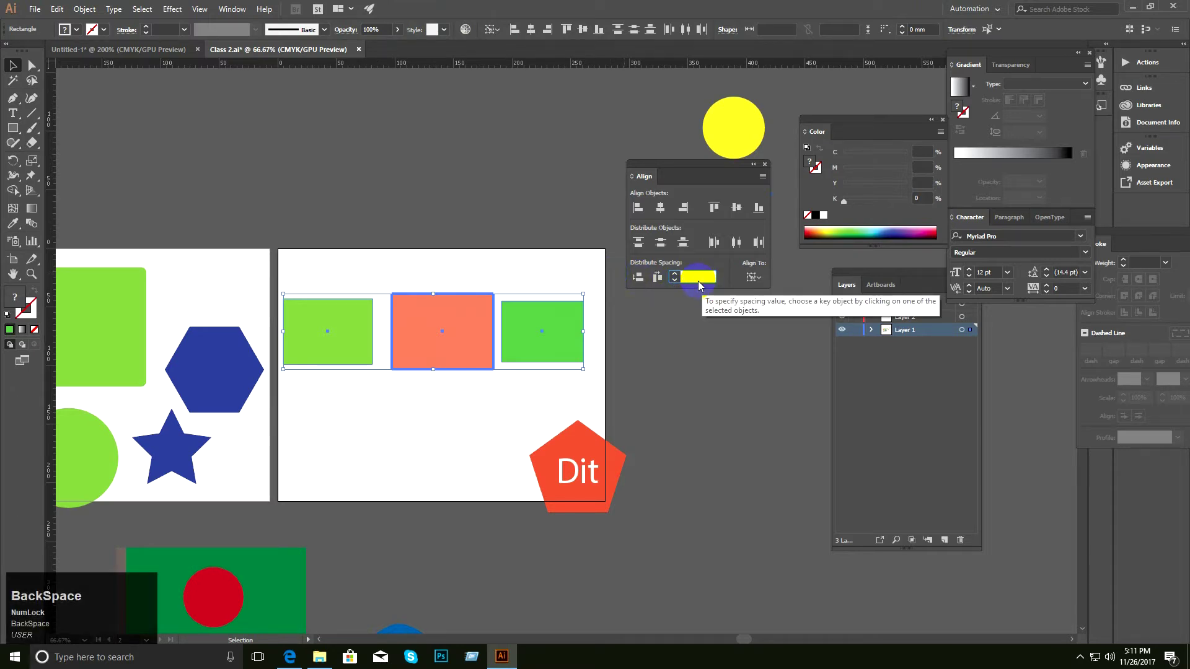
type("3")
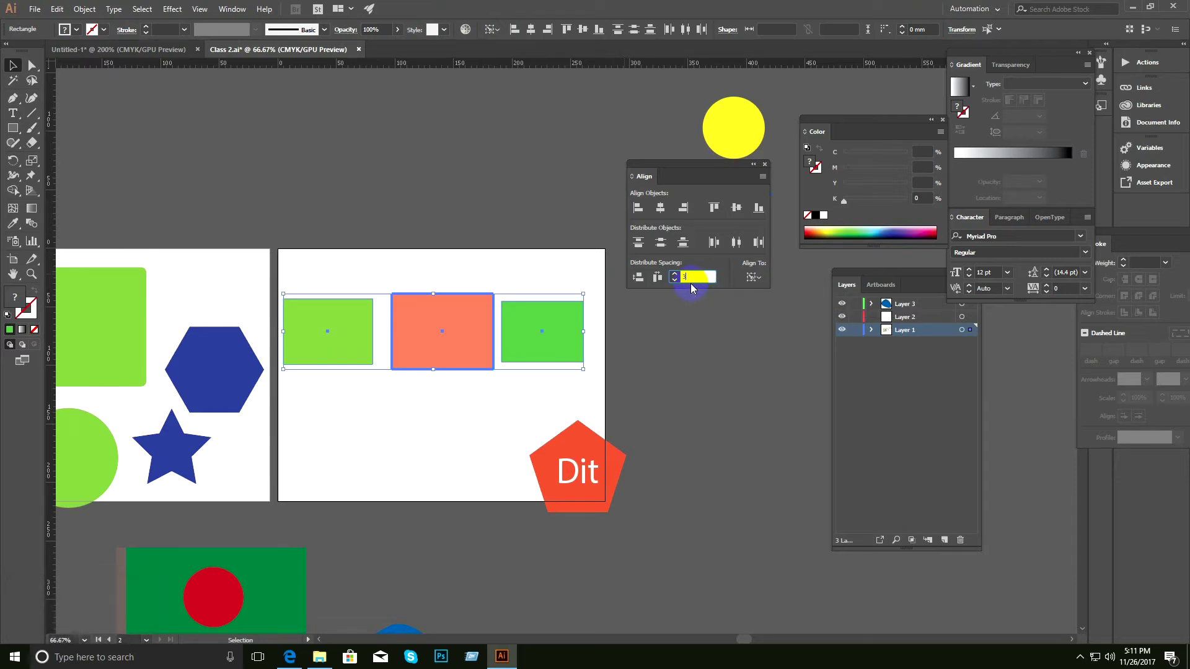
left_click(637, 279)
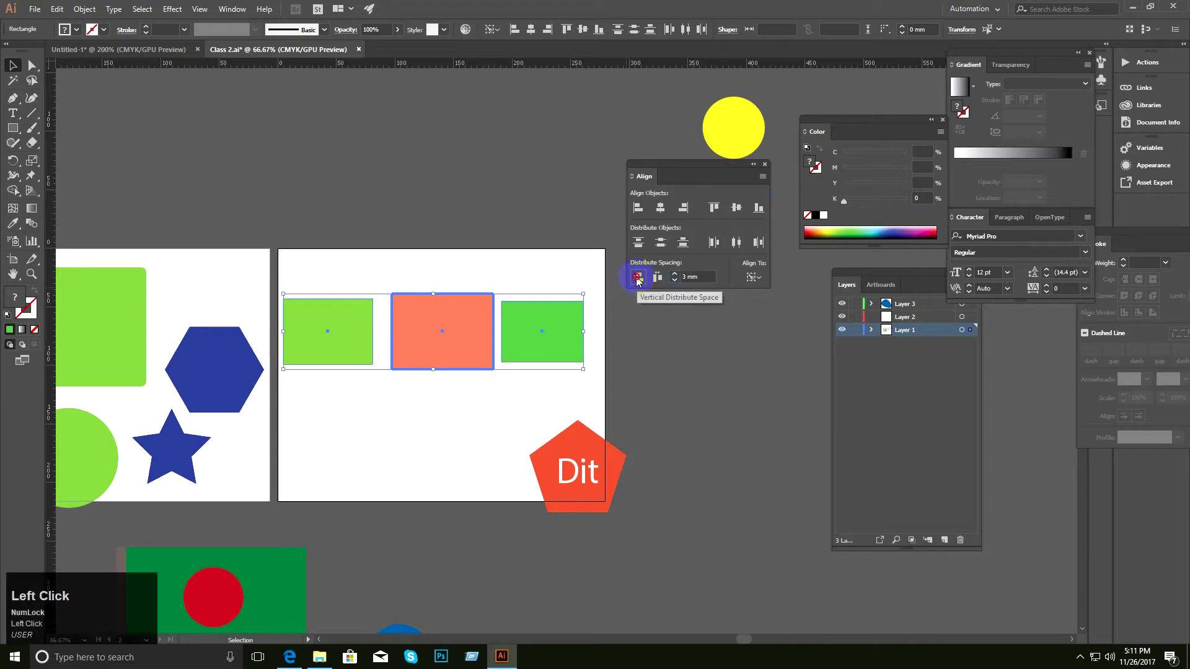
key("ctrl+z")
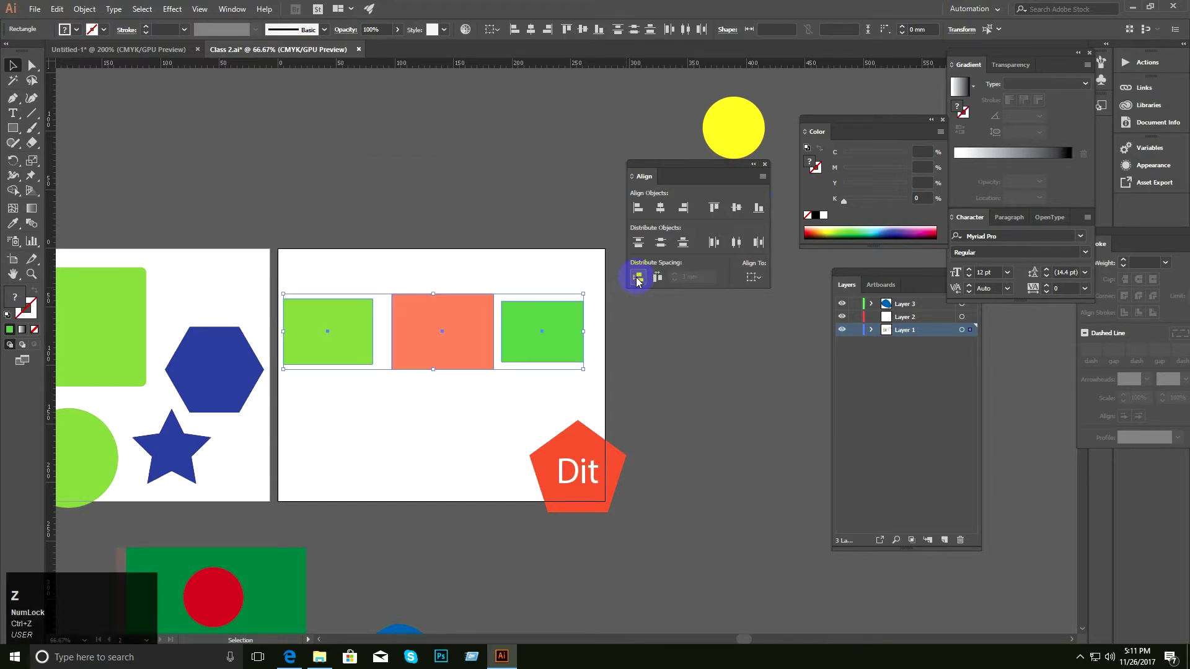
Distribute the rectangles horizontally with 3 mm spacing around the coral key object, inspect the gaps closely and undo the distribution.
left_click(494, 31)
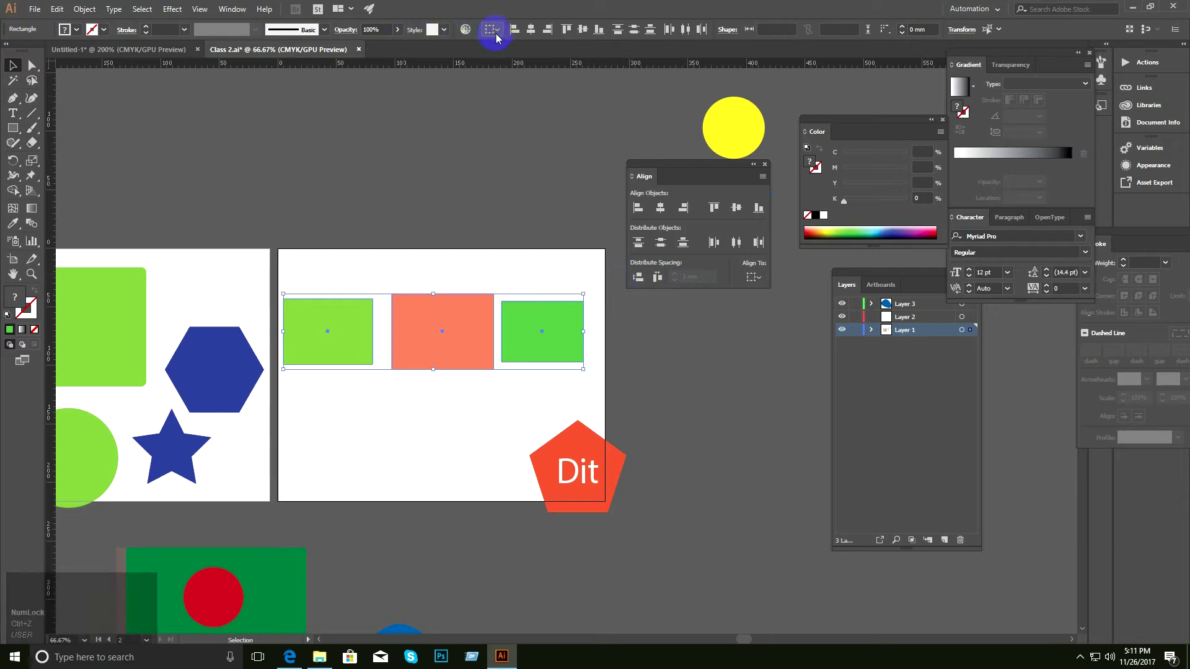
left_click(524, 57)
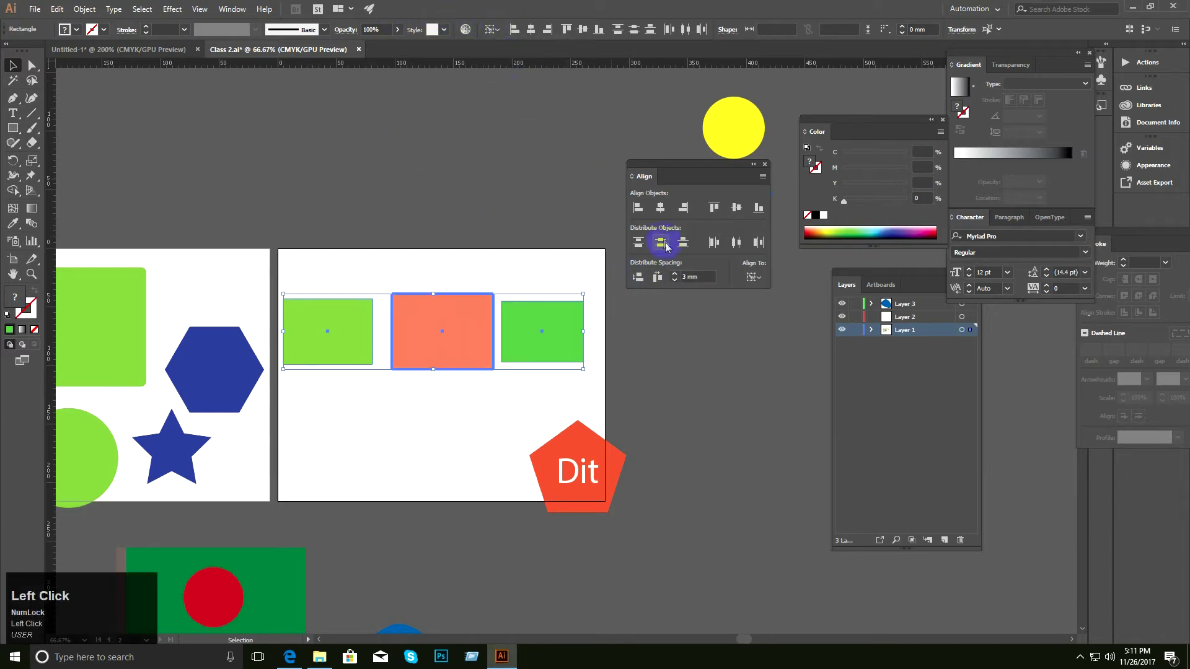
left_click(658, 278)
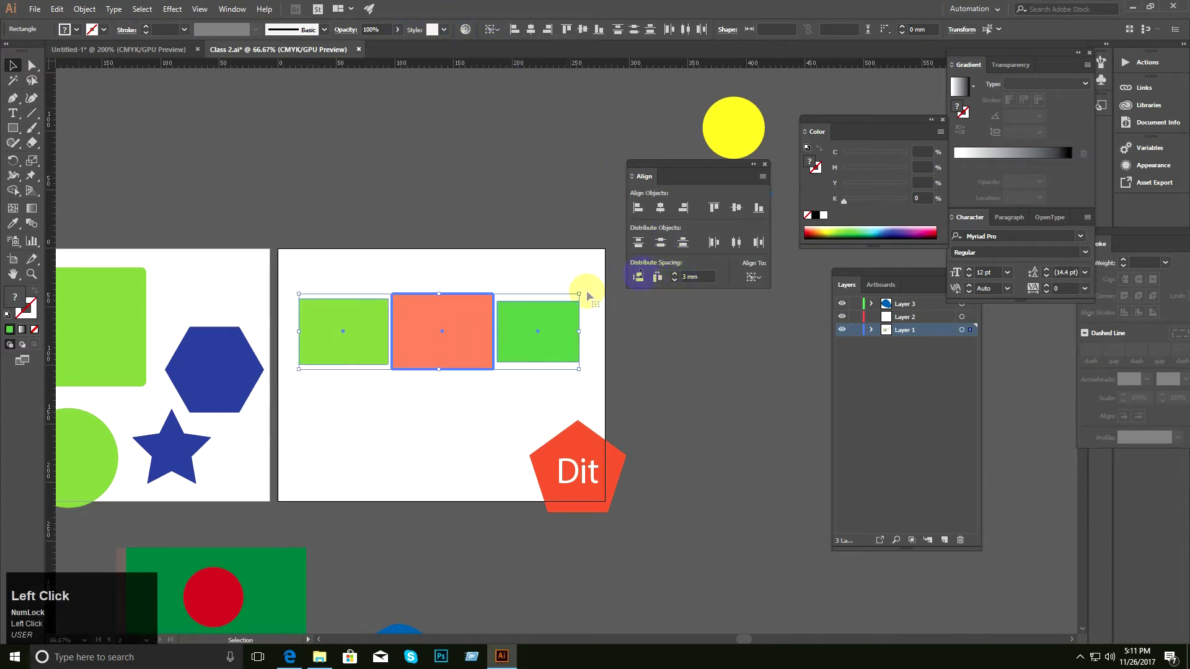
key("ctrl+space")
left_click(515, 332, "ctrl")
left_click(531, 338, "ctrl")
left_click(531, 338, "ctrl")
left_click_drag(531, 338, 489, 352)
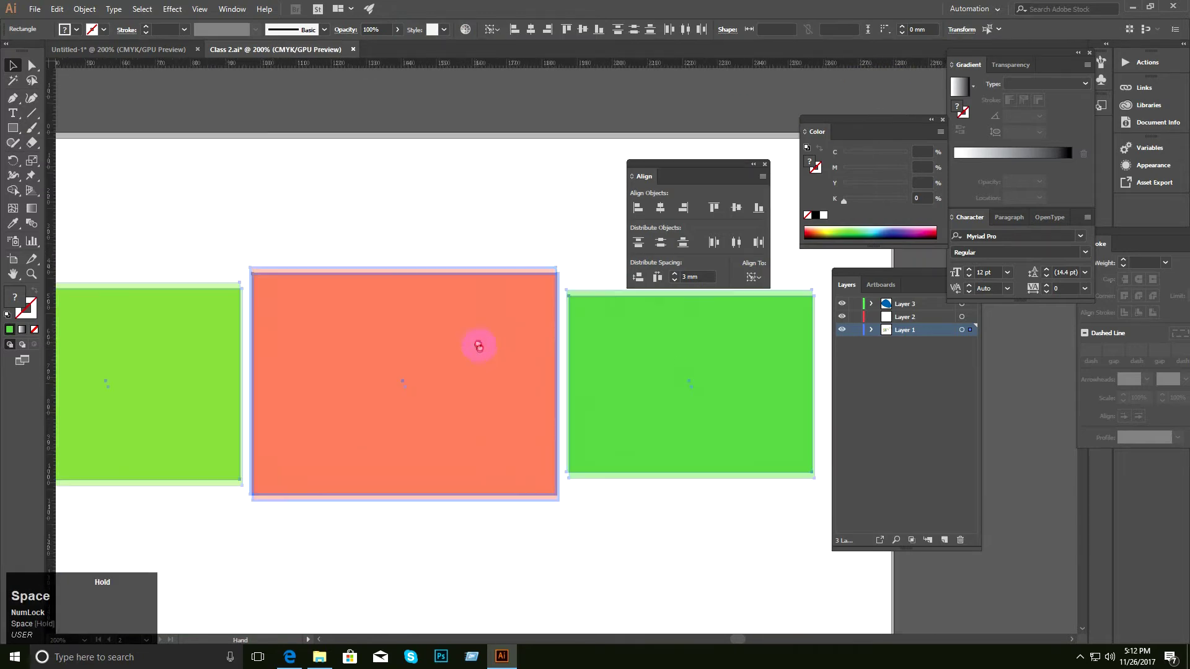
key("ctrl+z")
Make the coral rectangle the key object, set the distribute spacing to 7 mm and deselect the rectangles.
key("ctrl+space")
left_click(519, 364, "ctrl+alt")
left_click(520, 363, "ctrl")
left_click_drag(520, 364, 450, 383)
left_click_drag(494, 380, 487, 404)
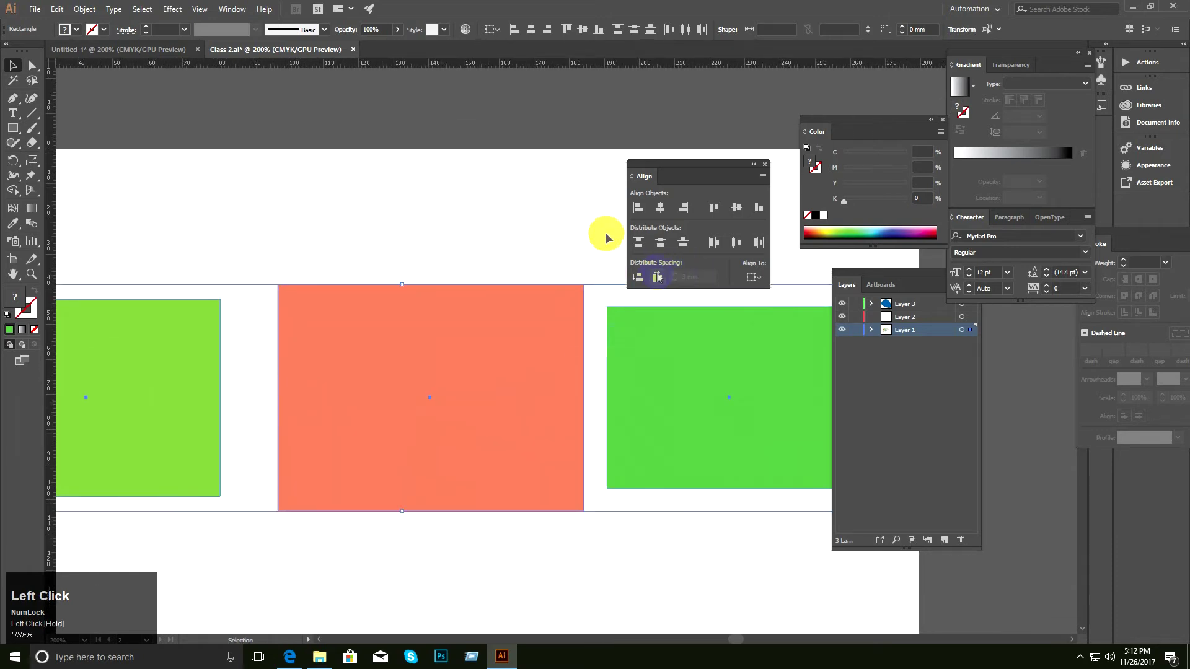
left_click(496, 30)
left_click(509, 59)
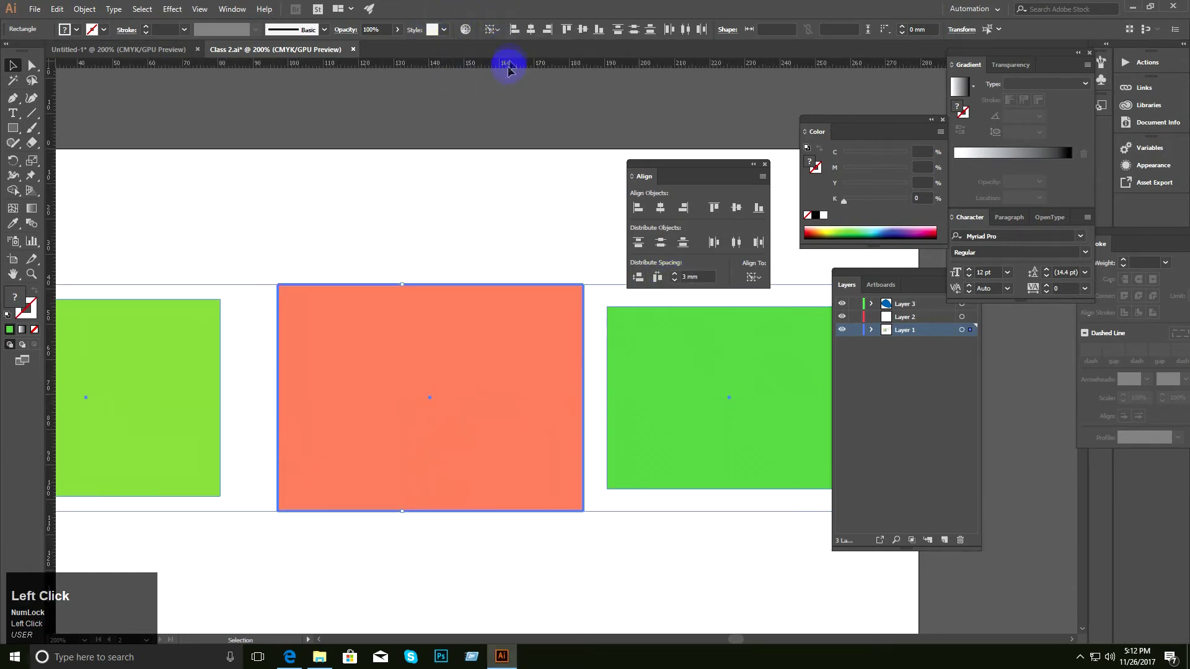
left_click(493, 29)
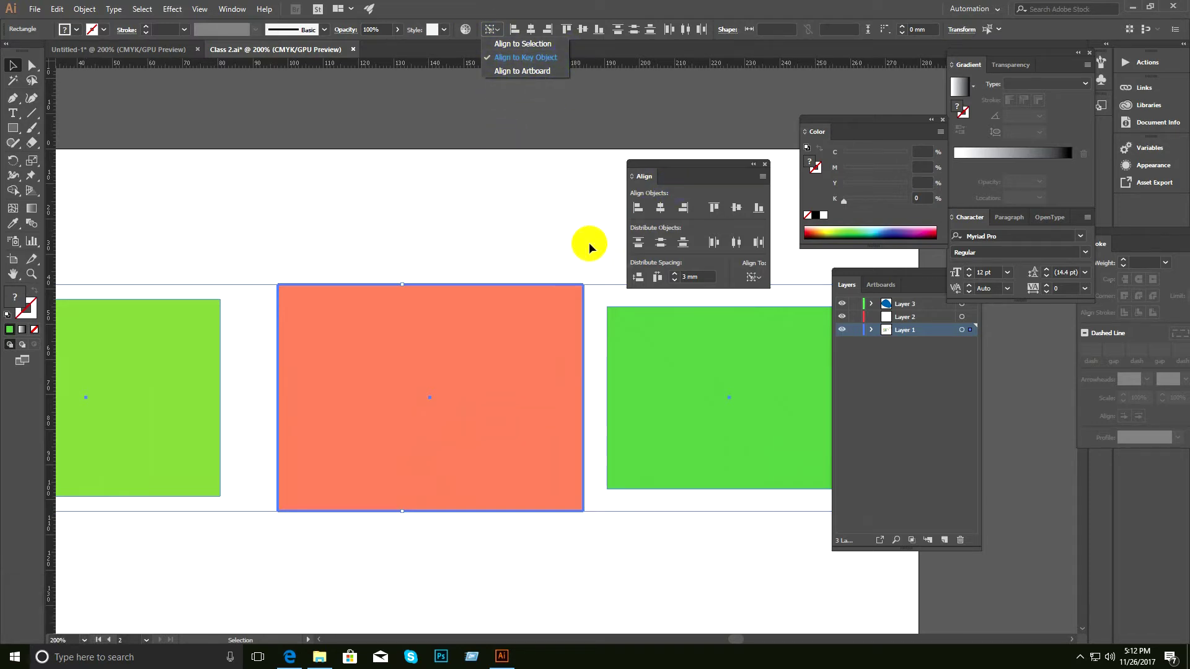
left_click(701, 277)
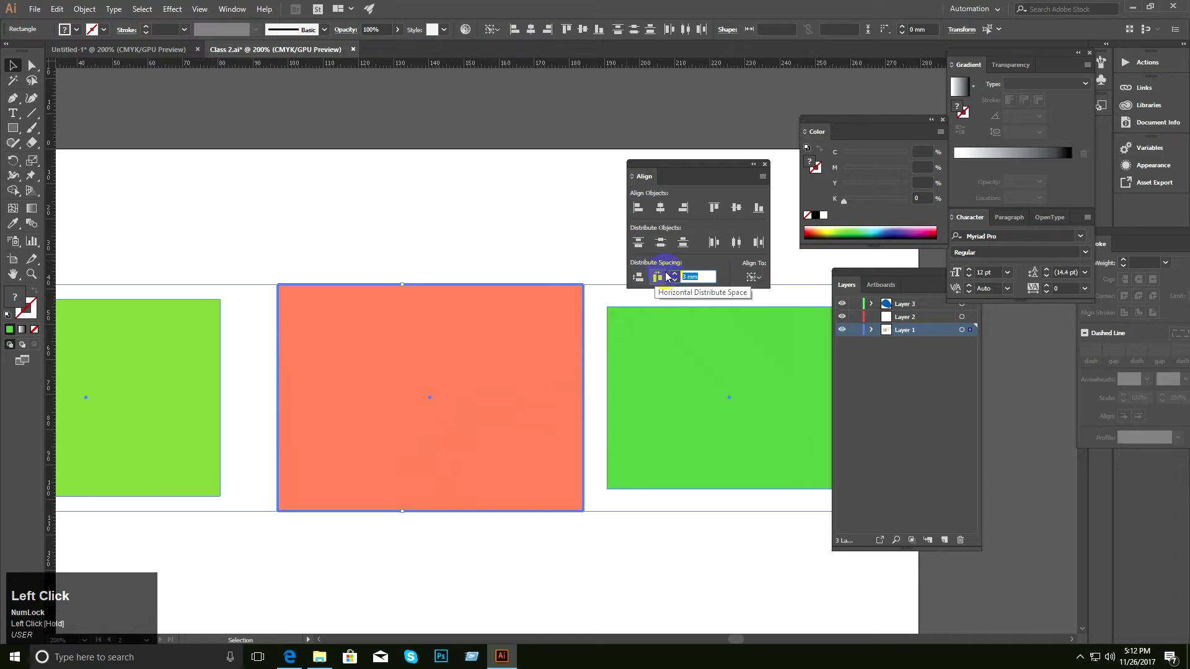
key("BackSpace")
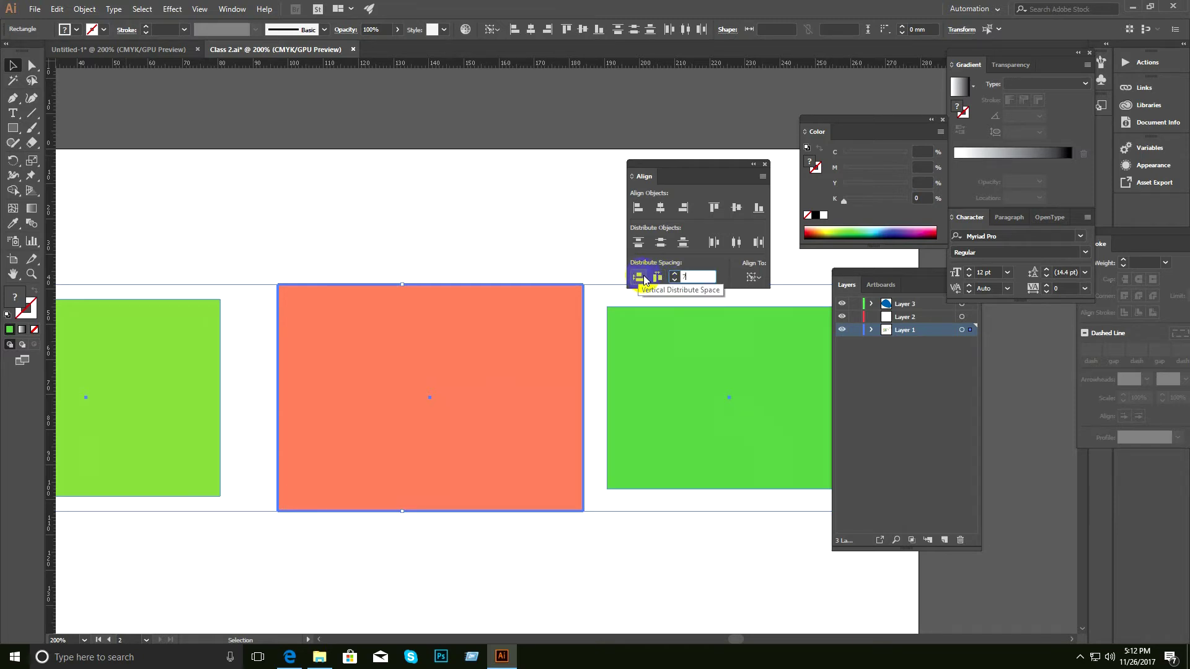
left_click(291, 201)
left_click(489, 375, "ctrl+alt")
left_click(504, 378, "ctrl+alt")
key("space")
left_click_drag(582, 396, 363, 306)
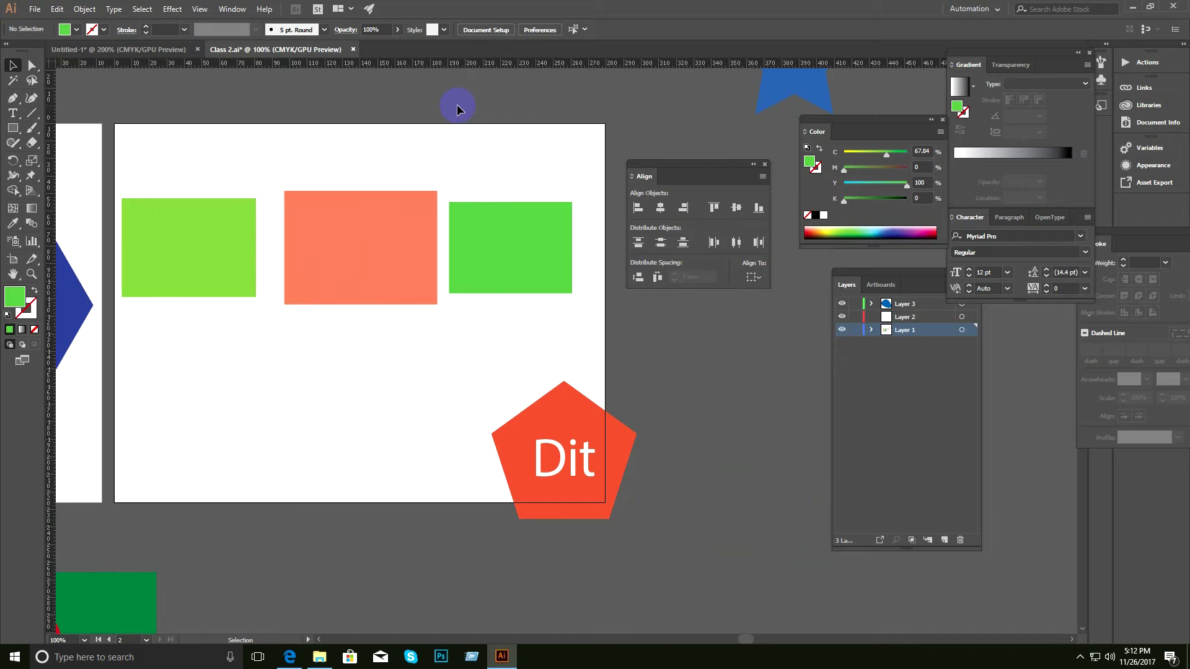
key("ctrl+space")
left_click(470, 219, "ctrl")
key("space")
left_click_drag(470, 220, 462, 165)
left_click(473, 231, "ctrl+alt")
left_click_drag(460, 242, 421, 145)
left_click(486, 240, "ctrl")
left_click(476, 235, "ctrl+alt")
left_click_drag(508, 245, 443, 162)
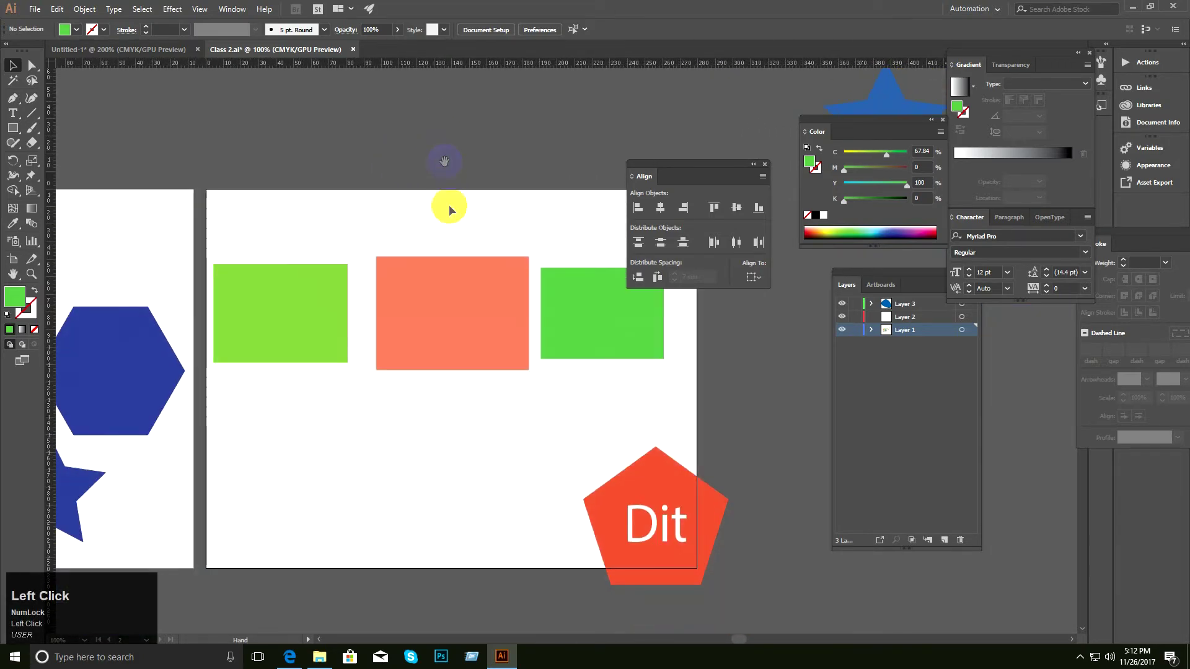
Select all three rectangles and distribute them horizontally with 7 mm spacing, using Align to Key Object on the coral rectangle.
left_click_drag(262, 214, 617, 365)
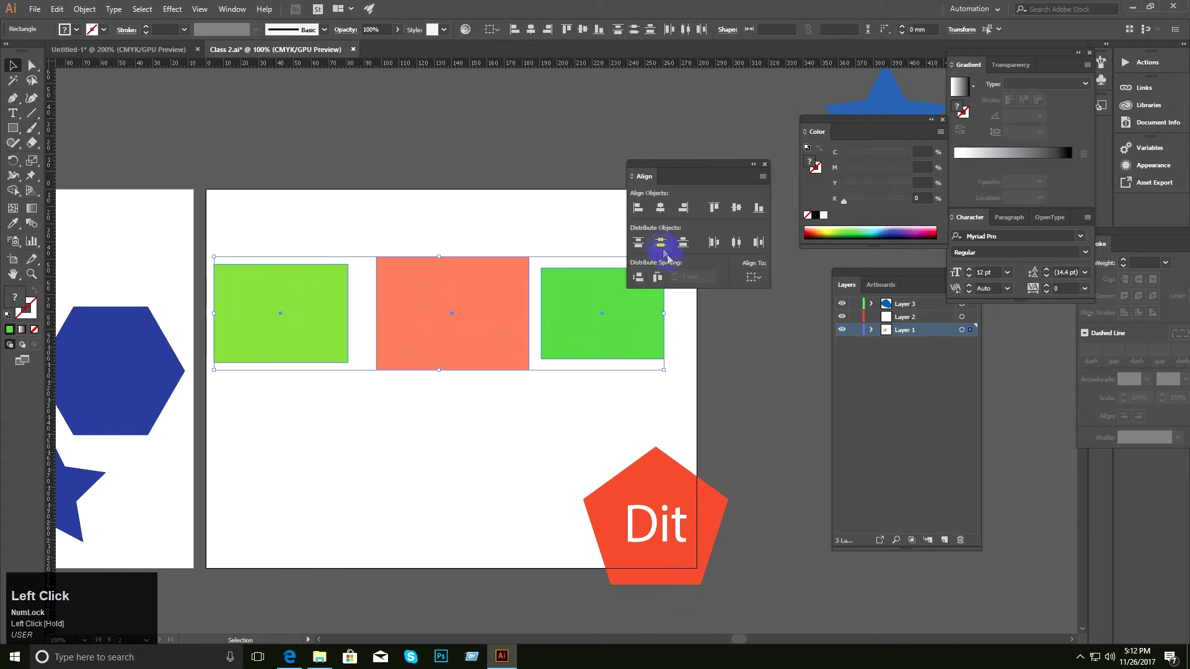
left_click(492, 30)
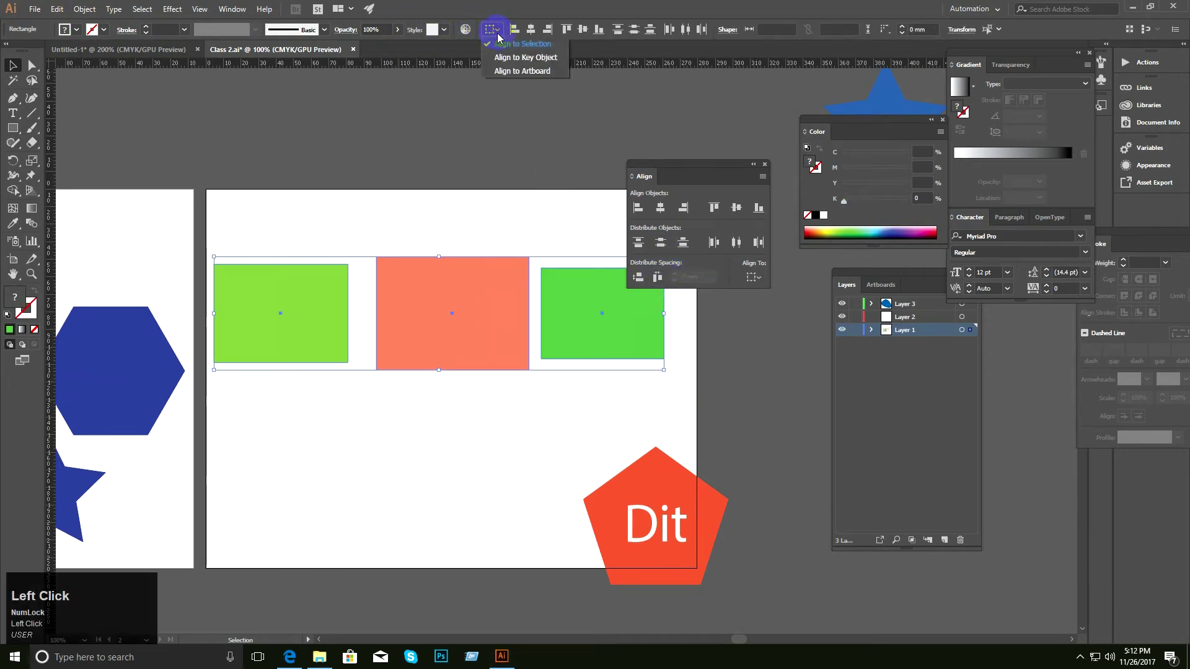
left_click(503, 59)
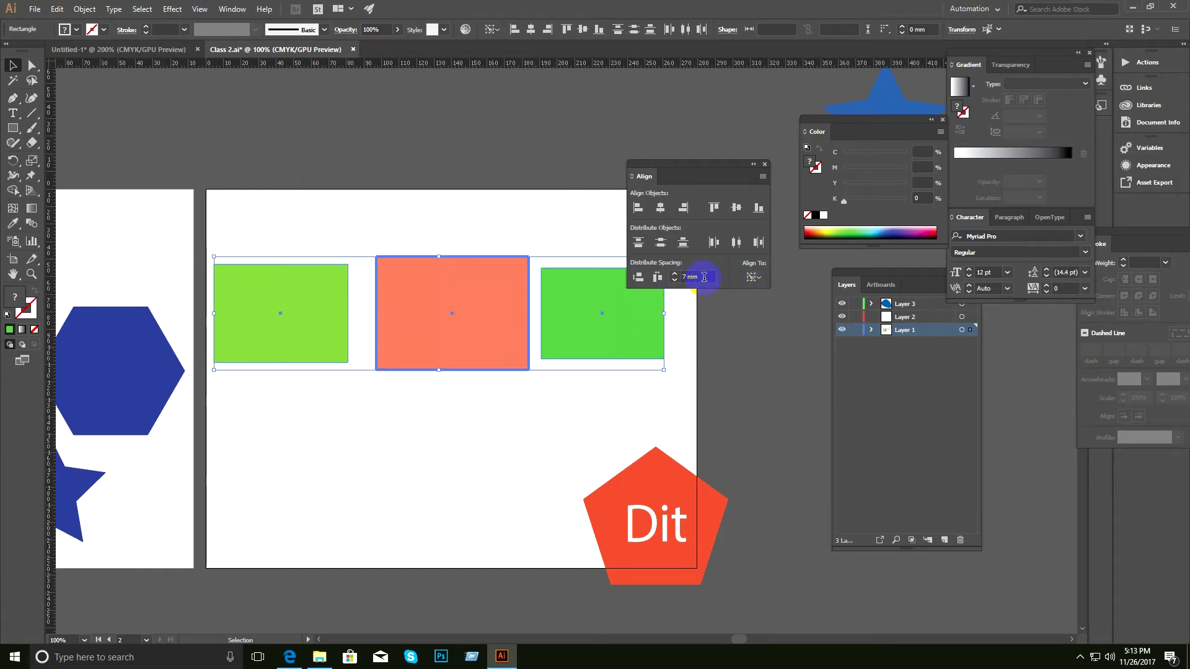
left_click(658, 278)
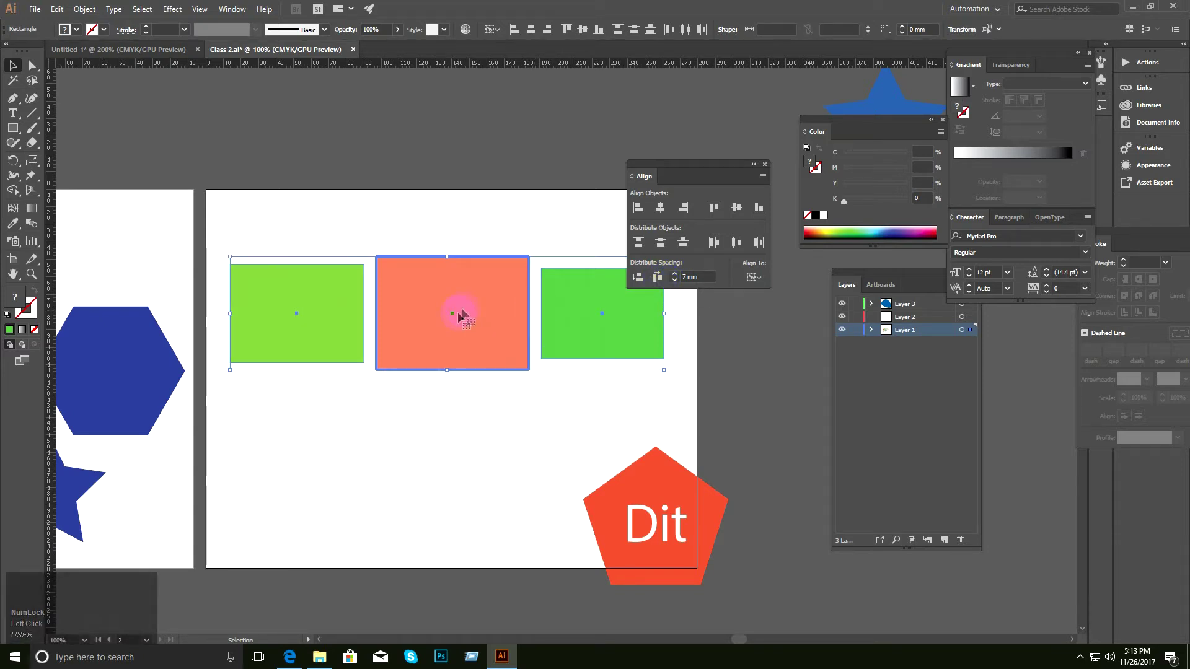
left_click(436, 350, "ctrl")
left_click_drag(643, 383, 426, 402)
left_click(515, 396, "ctrl+alt")
left_click_drag(516, 396, 469, 384)
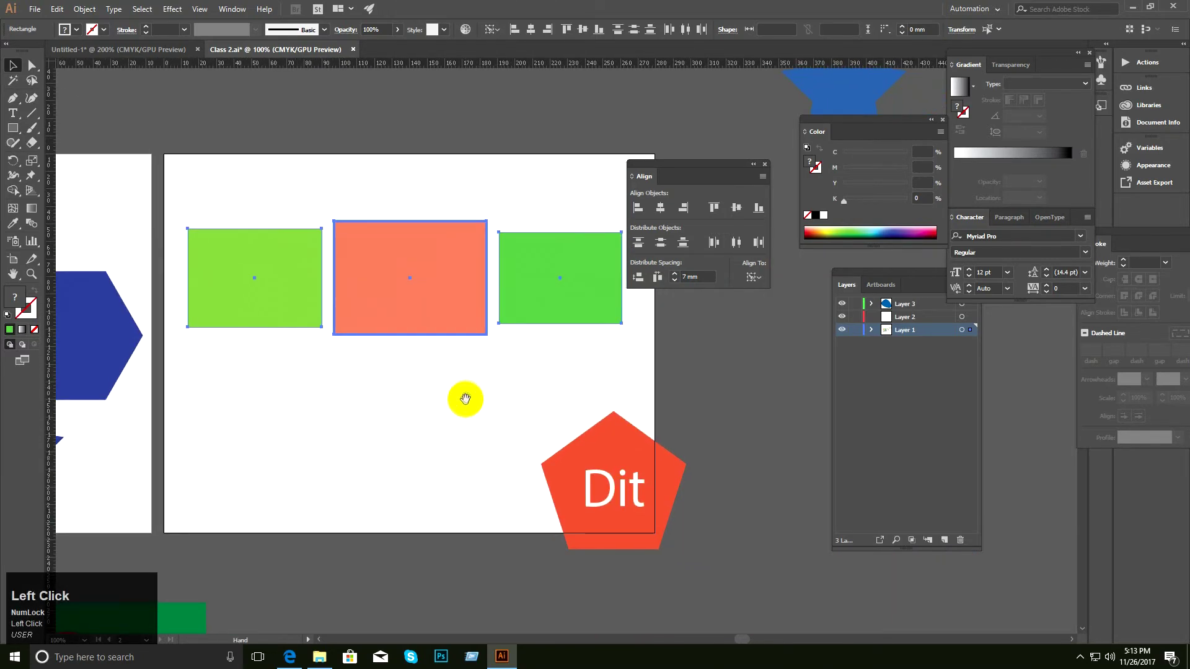
Reselect the three rectangles, move them off the second artboard to just above it and deselect them.
left_click(437, 397)
left_click_drag(531, 391, 300, 223)
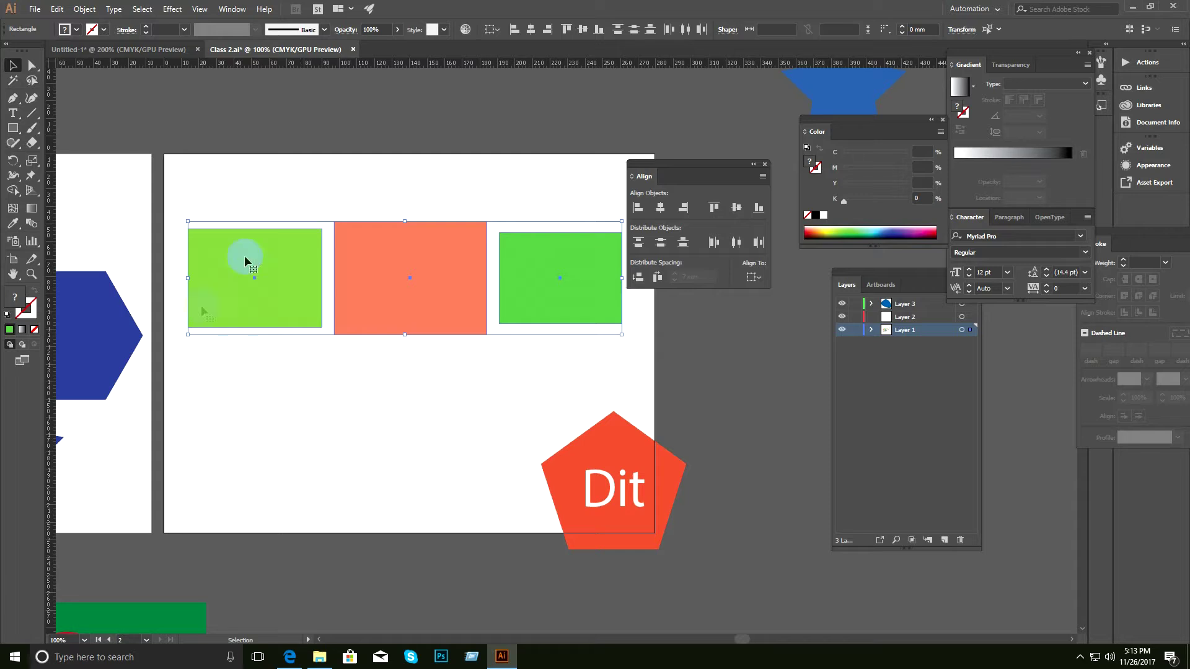
left_click(344, 364)
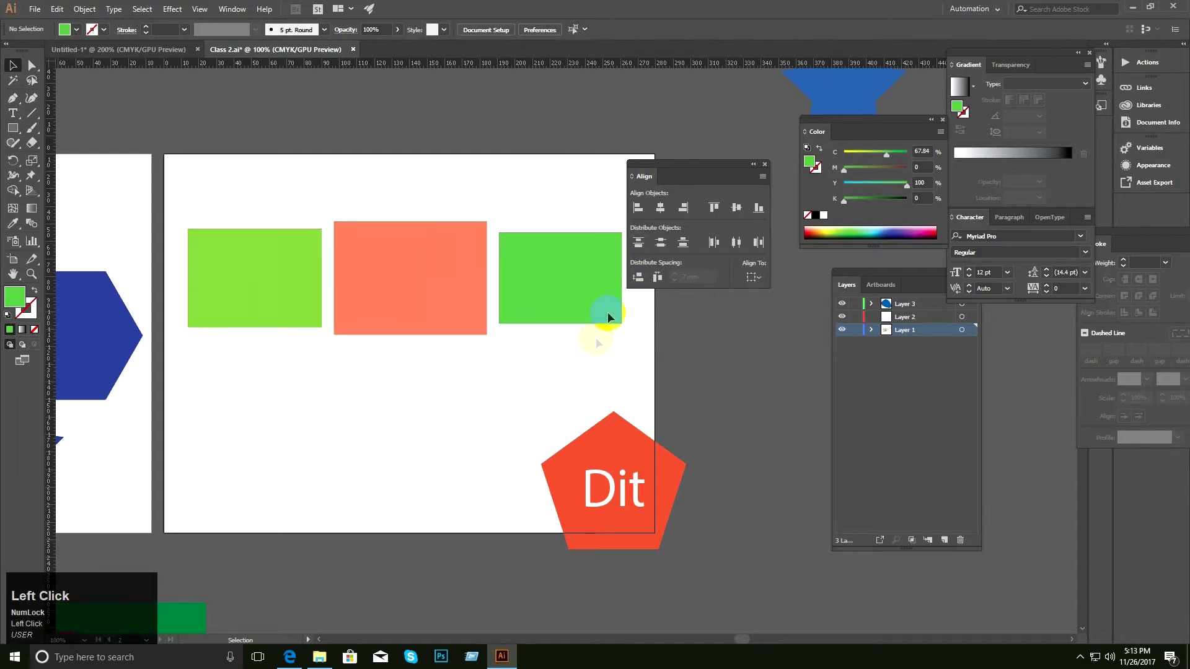
left_click_drag(386, 243, 296, 191)
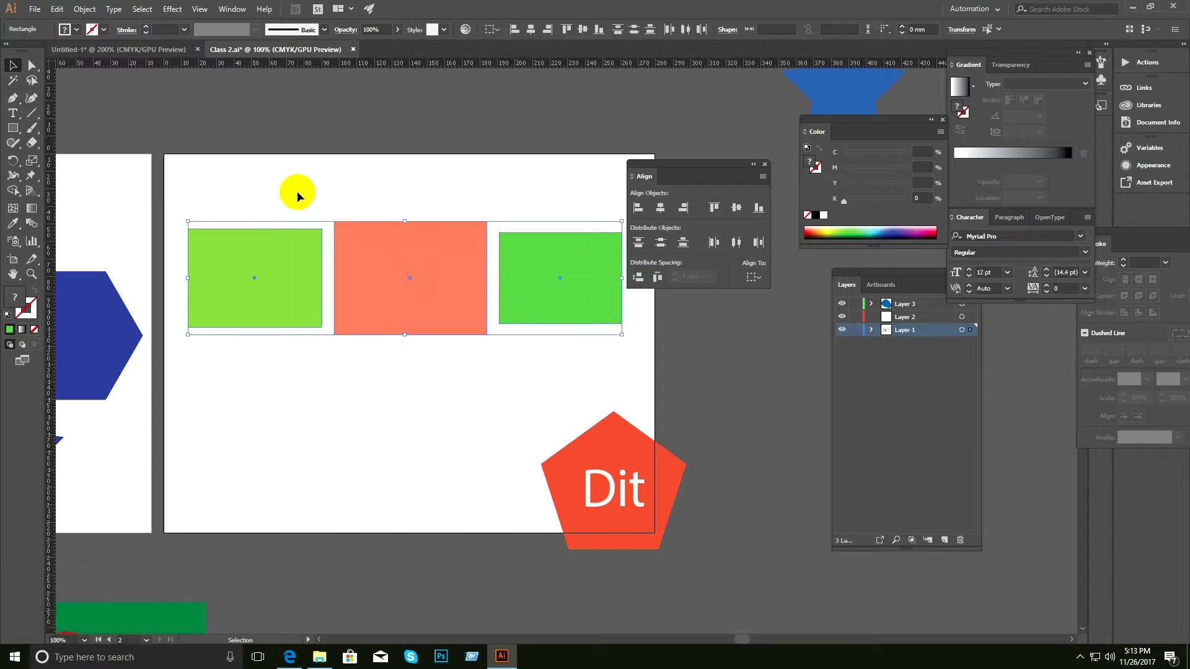
left_click(444, 355, "ctrl+alt")
left_click(443, 356, "ctrl+alt")
left_click_drag(541, 337, 295, 319)
left_click(424, 314, "ctrl")
left_click_drag(417, 305, 244, 290)
left_click_drag(412, 322, 409, 119)
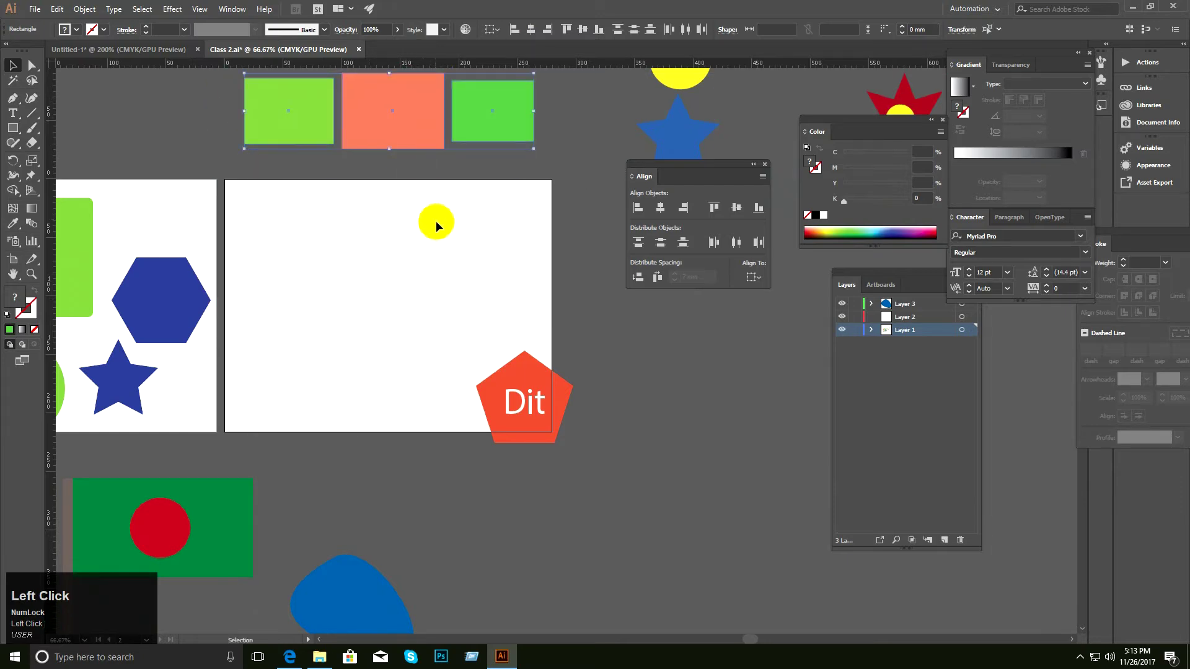
left_click(436, 221)
left_click_drag(402, 187, 425, 260)
left_click(443, 286, "ctrl")
left_click_drag(449, 301, 364, 240)
left_click(478, 291, "ctrl+alt")
left_click_drag(495, 310, 449, 255)
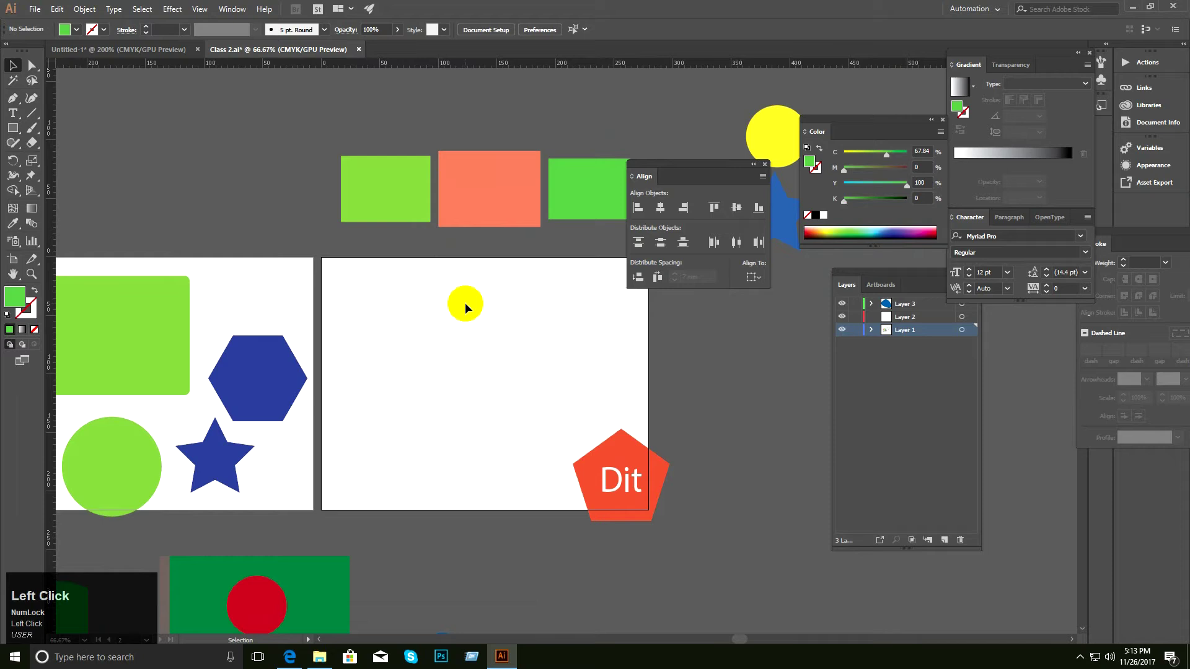
left_click(460, 323, "ctrl")
left_click_drag(530, 366, 435, 325)
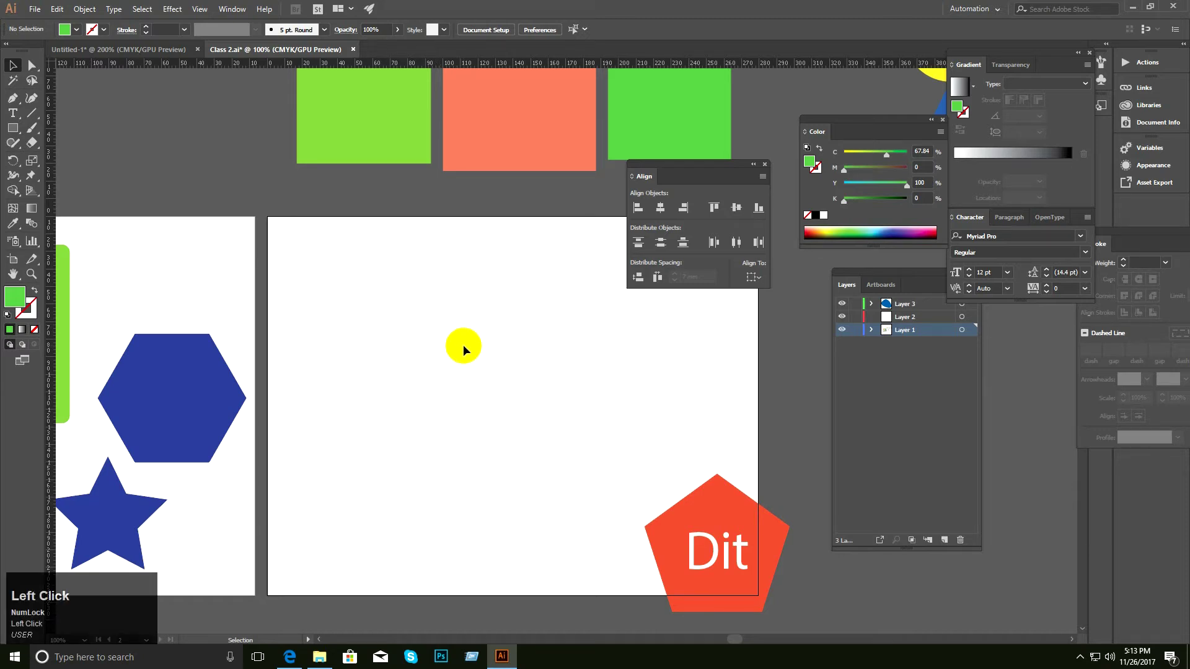
left_click(487, 325, "ctrl+alt")
left_click_drag(486, 324, 403, 302)
left_click(473, 308, "ctrl")
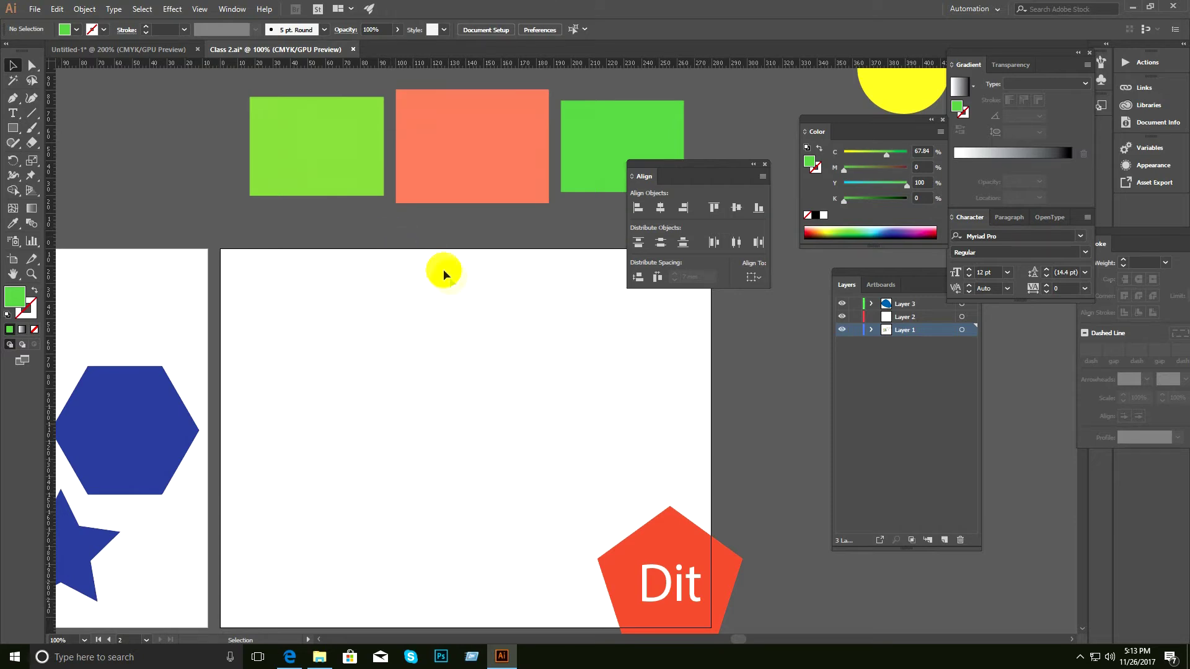
left_click(451, 295)
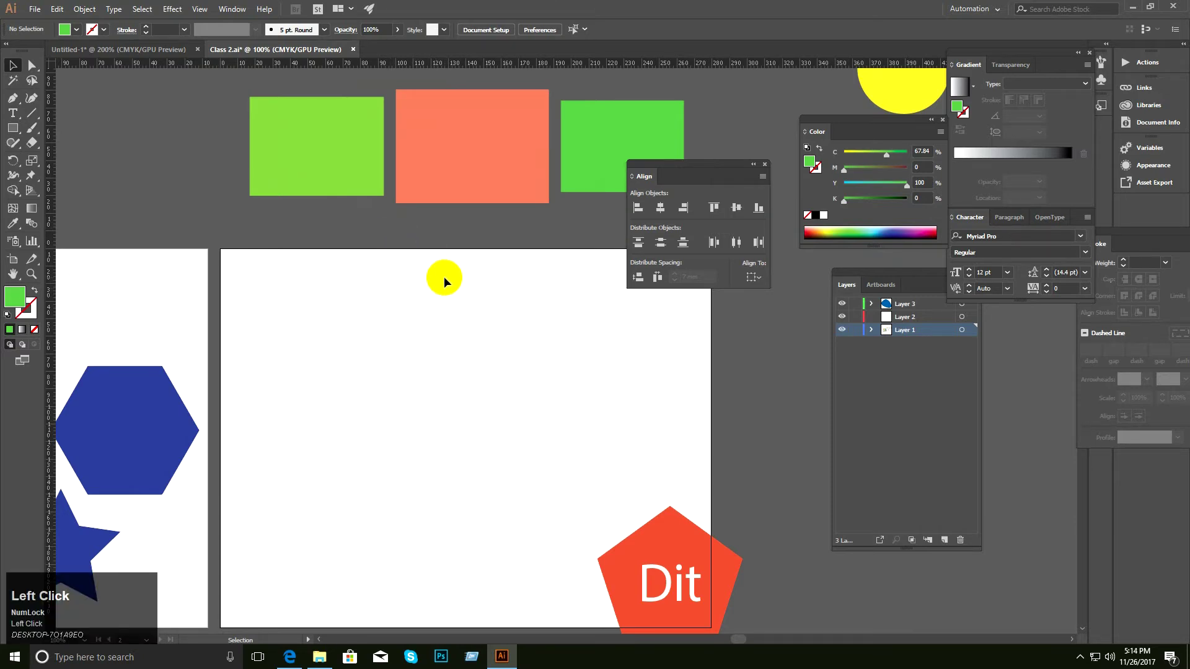
left_click(515, 326, "ctrl+alt")
left_click_drag(531, 338, 487, 304)
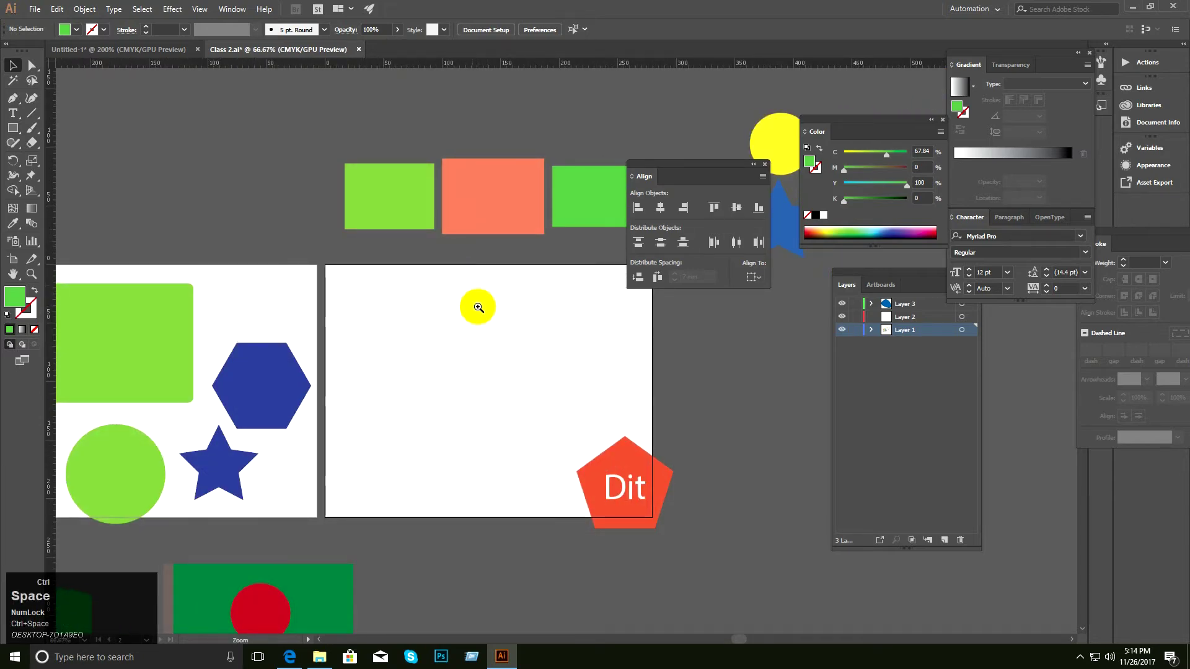
left_click(480, 307, "ctrl")
left_click(486, 334, "ctrl")
left_click_drag(487, 336, 354, 316)
left_click(486, 344, "ctrl+alt")
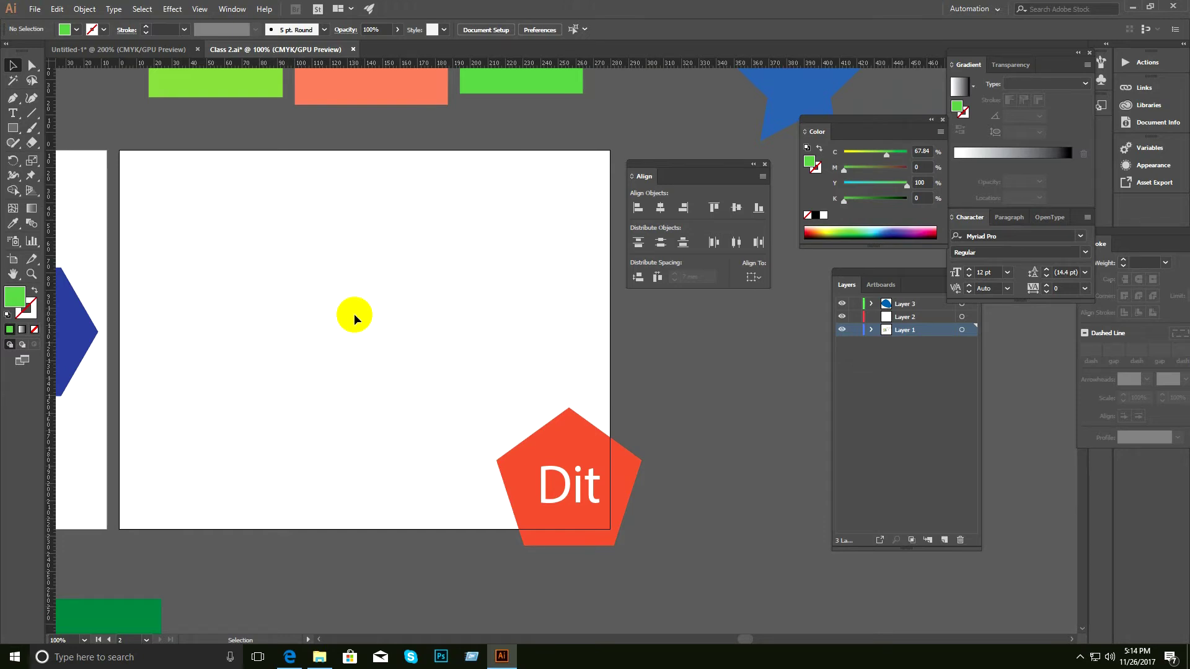
Draw a green square about 29 mm wide near the second artboard's upper edge and repeat it sideways into an evenly spaced row of six.
left_click(11, 129)
left_click_drag(199, 200, 287, 236)
left_click(13, 66)
left_click(188, 273)
key("ctrl+d")
key("ctrl+d")
key("ctrl+d")
key("ctrl+d")
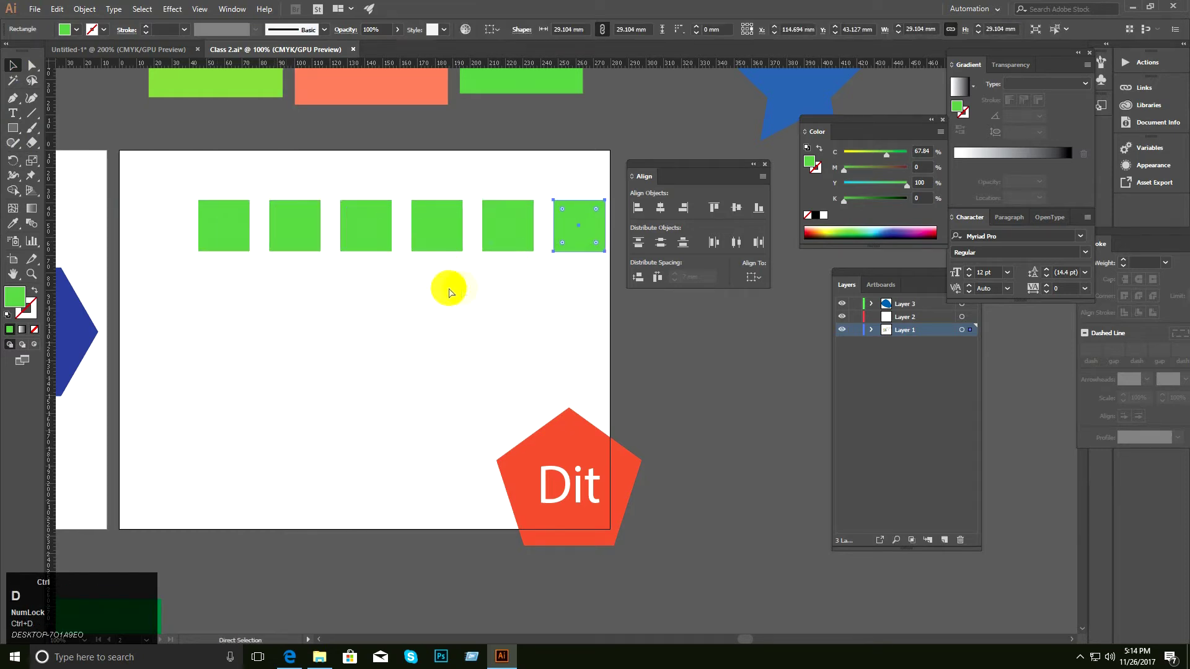
Duplicate the row of six squares twice below itself, giving three rows offset from one another.
left_click_drag(583, 298, 189, 370)
left_click(240, 444)
left_click_drag(371, 345, 282, 301)
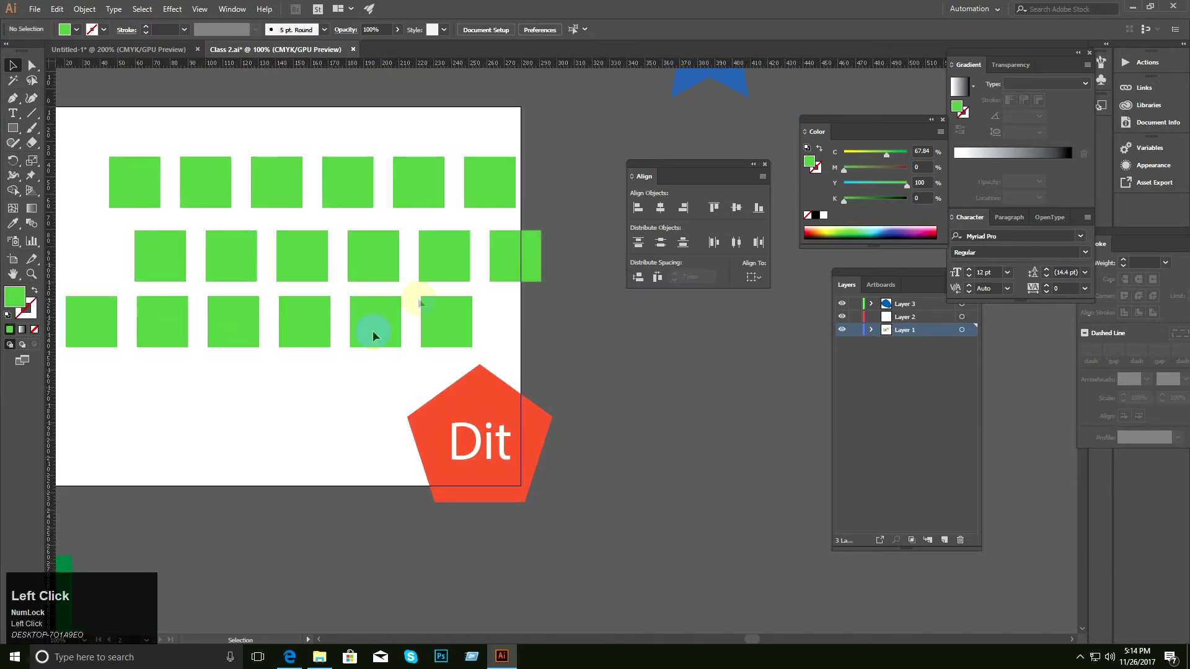
Shift the second, fourth and fifth squares of the middle row slightly left, raising the fifth one to make the row uneven.
left_click_drag(255, 260, 244, 260)
left_click_drag(374, 262, 363, 263)
left_click_drag(437, 269, 419, 265)
left_click(366, 411)
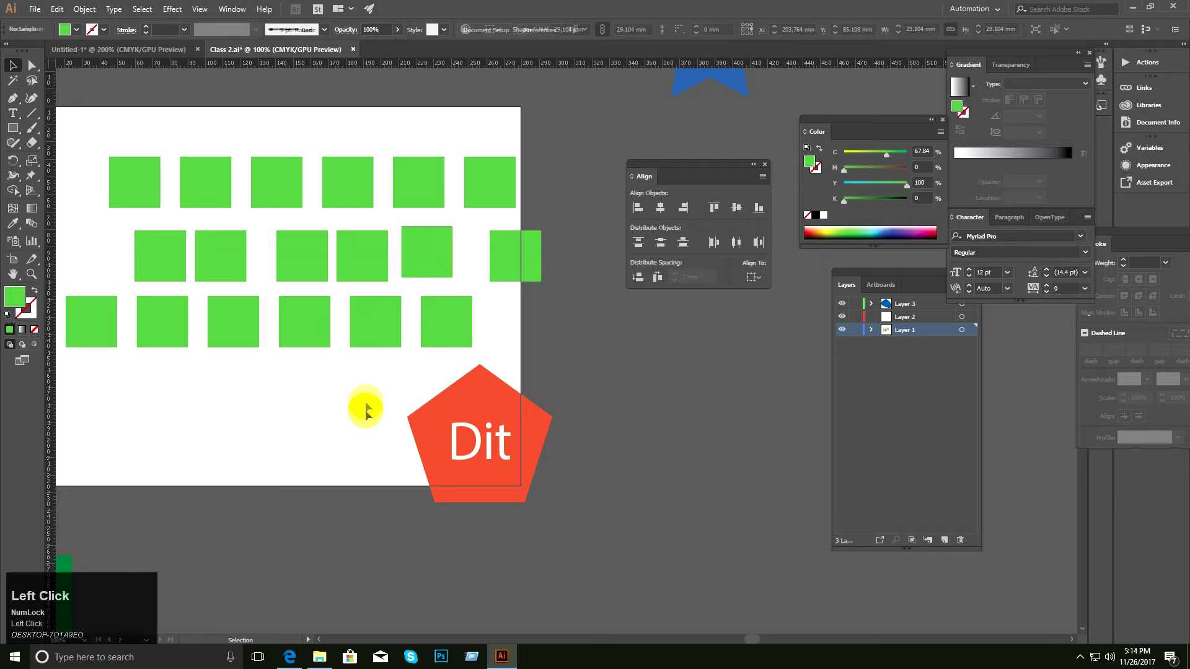
Delete the top row of squares and move the uneven row up and left, directly above the remaining even row.
left_click_drag(70, 131, 584, 196)
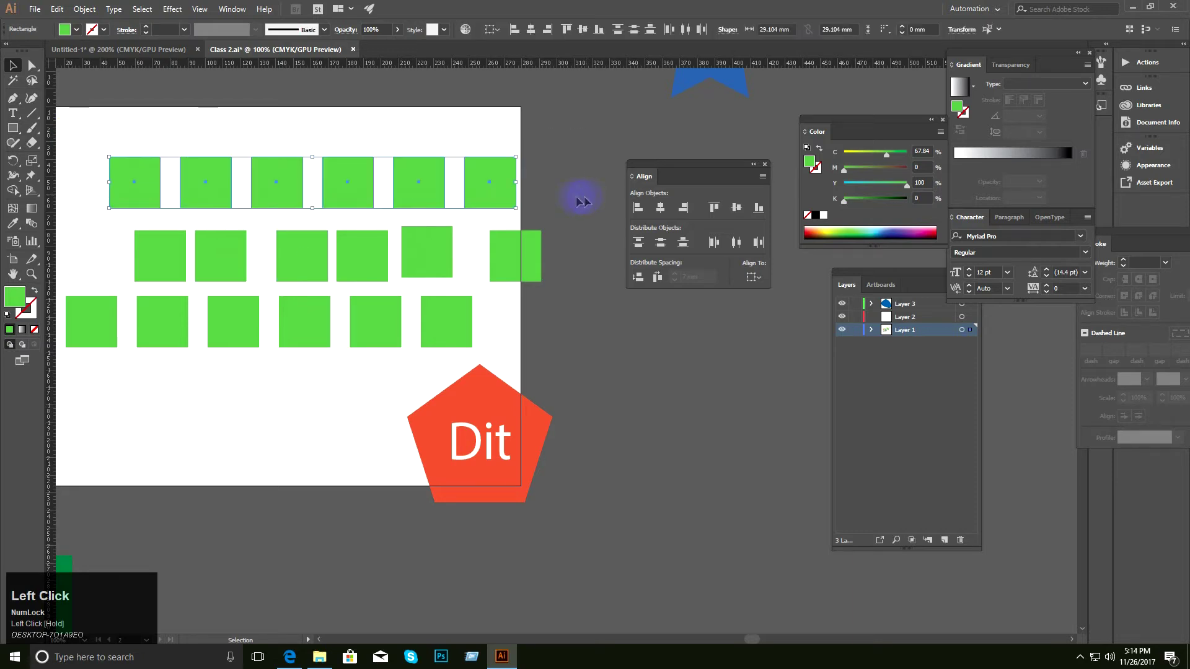
key("BackSpace")
left_click_drag(127, 191, 598, 297)
left_click_drag(529, 257, 529, 257)
left_click_drag(529, 259, 460, 217)
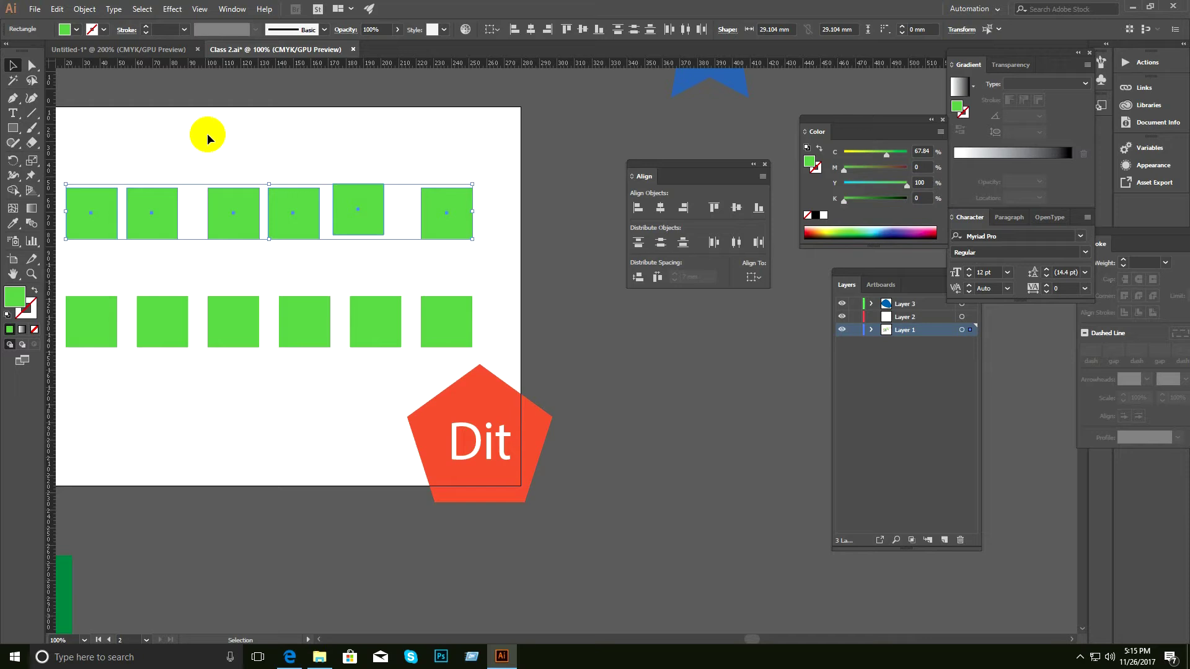
key("space")
left_click_drag(308, 254, 371, 255)
left_click(263, 140)
left_click_drag(141, 124, 532, 239)
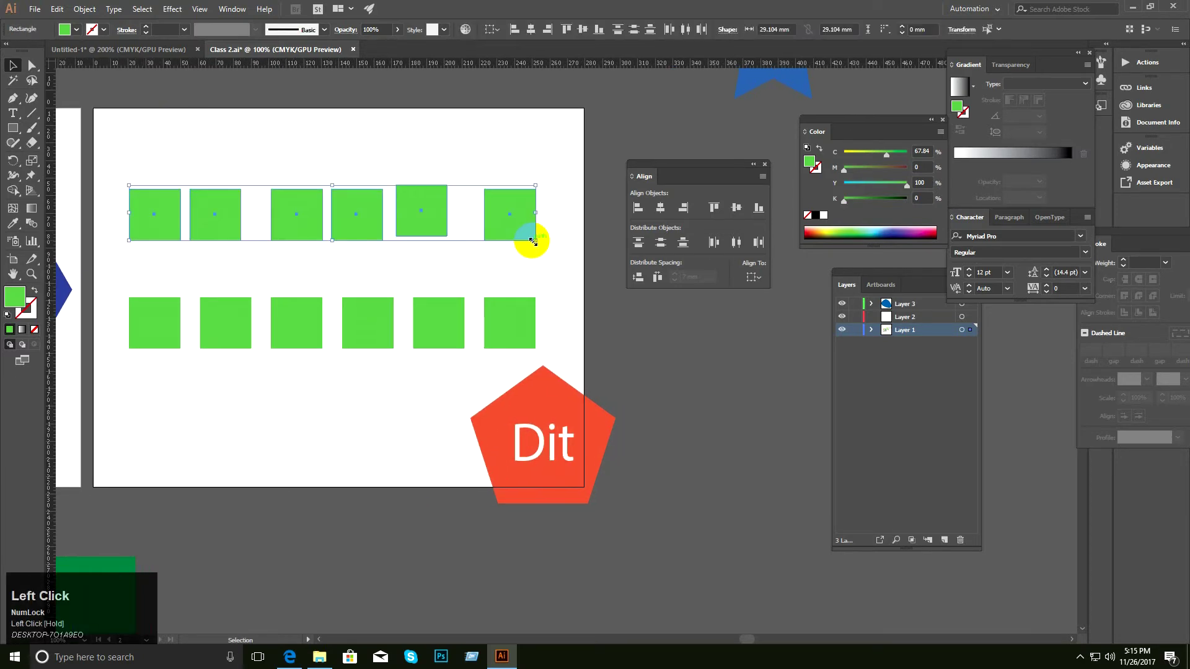
left_click(301, 163)
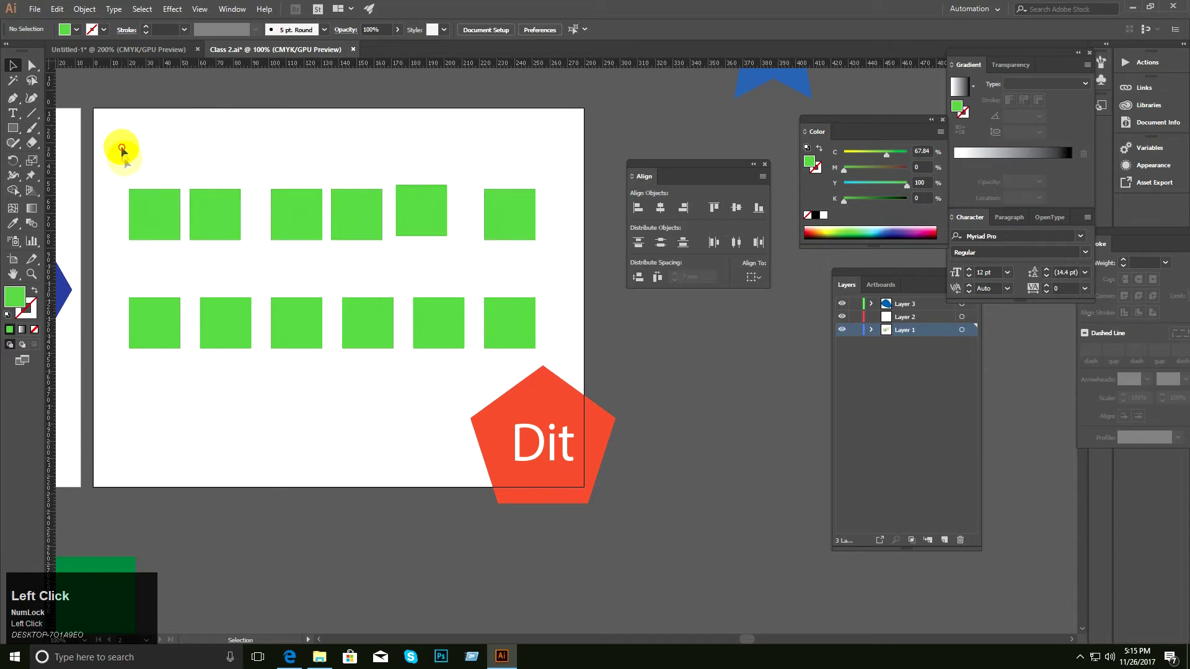
left_click_drag(122, 146, 168, 250)
left_click_drag(185, 154, 230, 242)
left_click_drag(286, 168, 332, 249)
left_click_drag(424, 148, 469, 238)
left_click_drag(474, 148, 554, 247)
Select the six uneven squares and align their vertical centres using Align to Selection.
left_click_drag(124, 152, 548, 234)
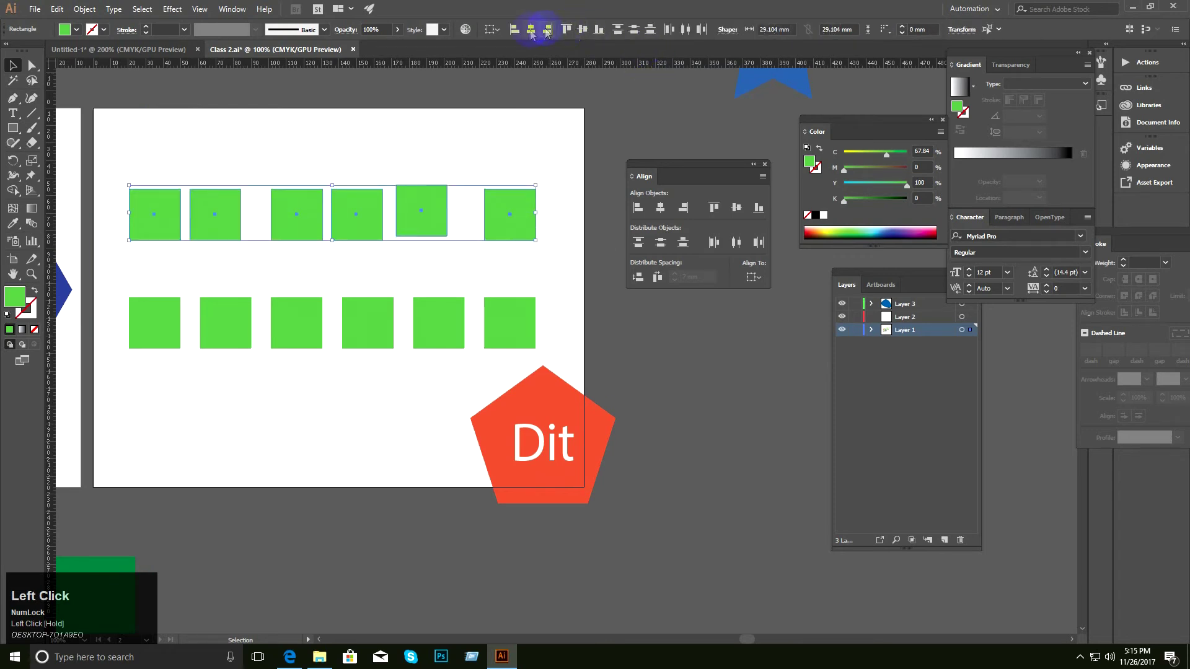
left_click(498, 30)
left_click(507, 45)
left_click(582, 31)
Distribute the selected squares horizontally with 7 mm spacing, using Align to Key Object with the rightmost square as the key.
left_click(494, 29)
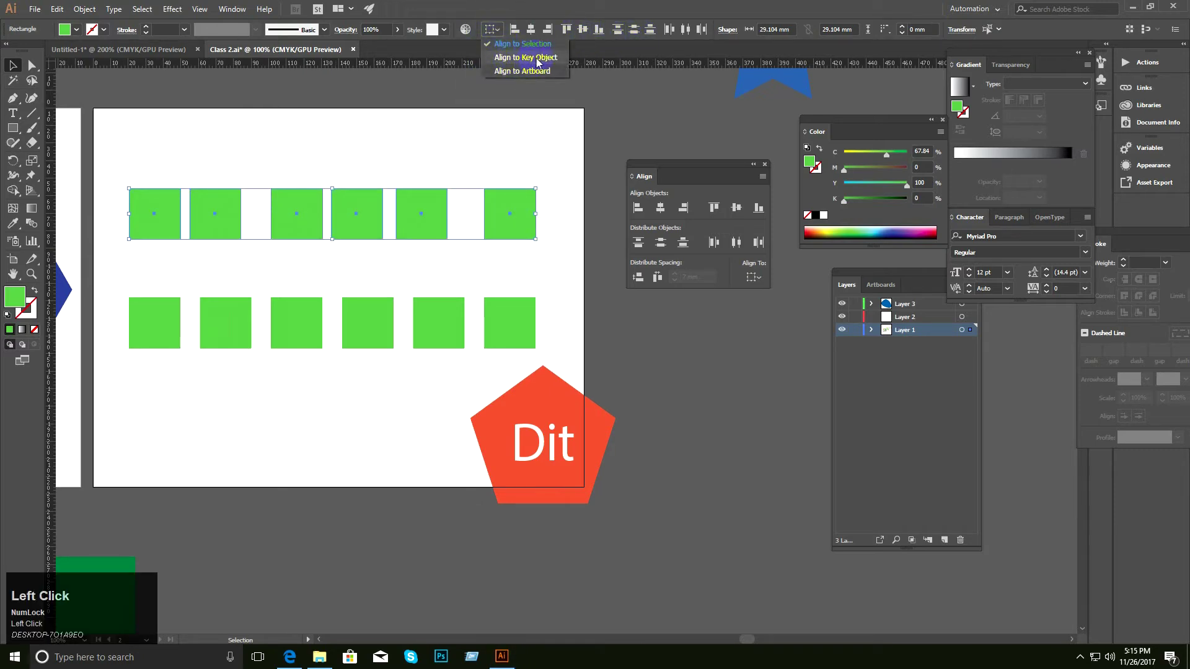
left_click(538, 62)
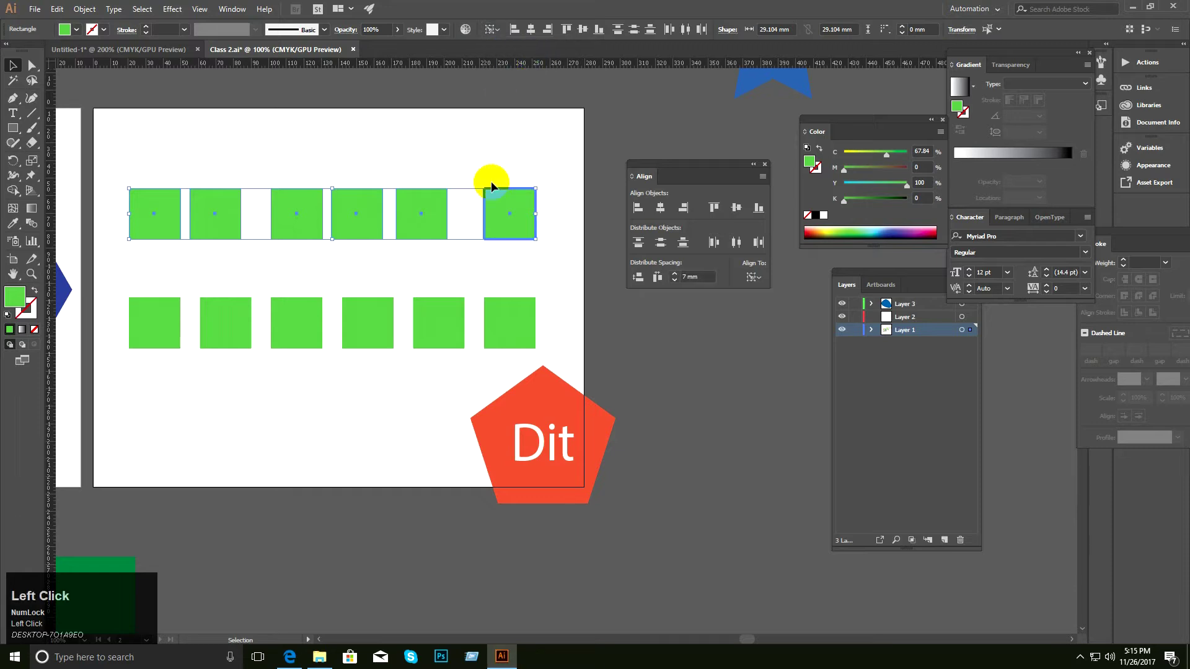
left_click(658, 278)
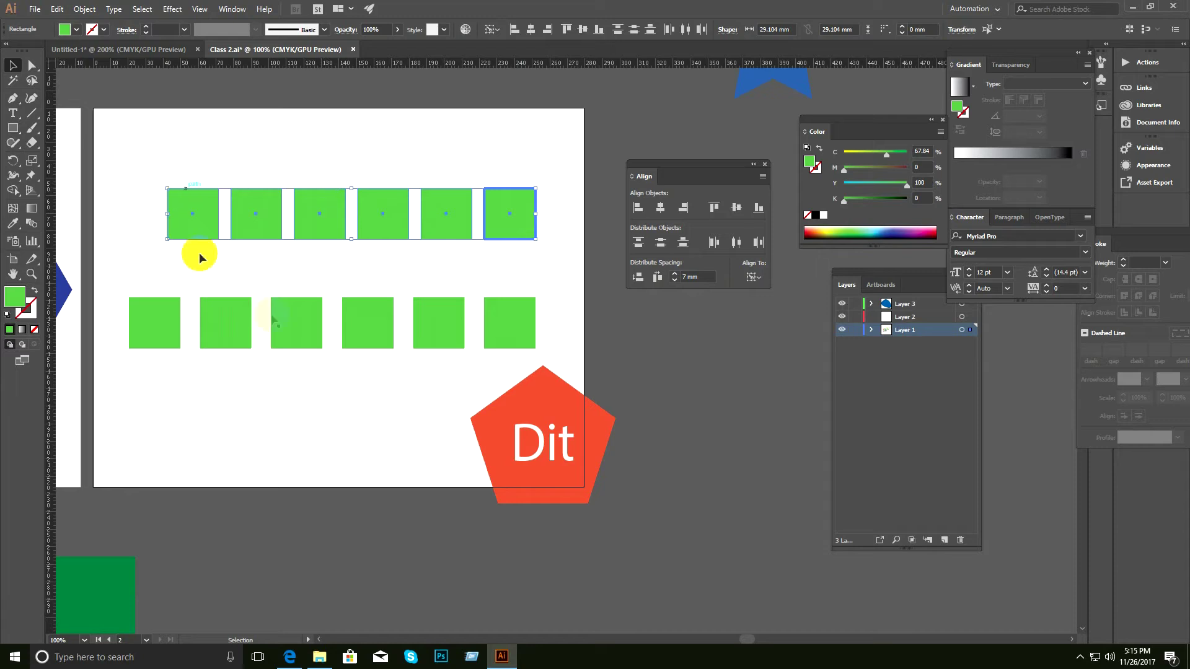
Delete the lower row of squares and repeat copies of the distributed row downward to make four evenly spaced rows.
left_click_drag(129, 293, 519, 364)
key("BackSpace")
left_click_drag(194, 141, 512, 281)
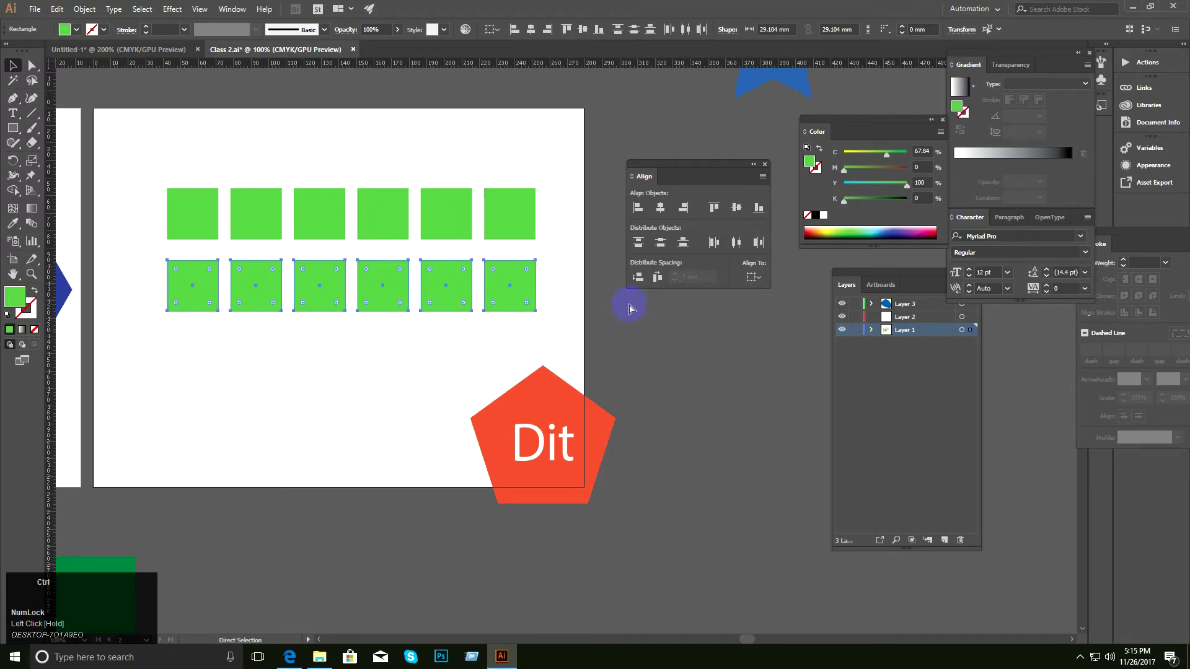
key("ctrl+d")
key("ctrl+d")
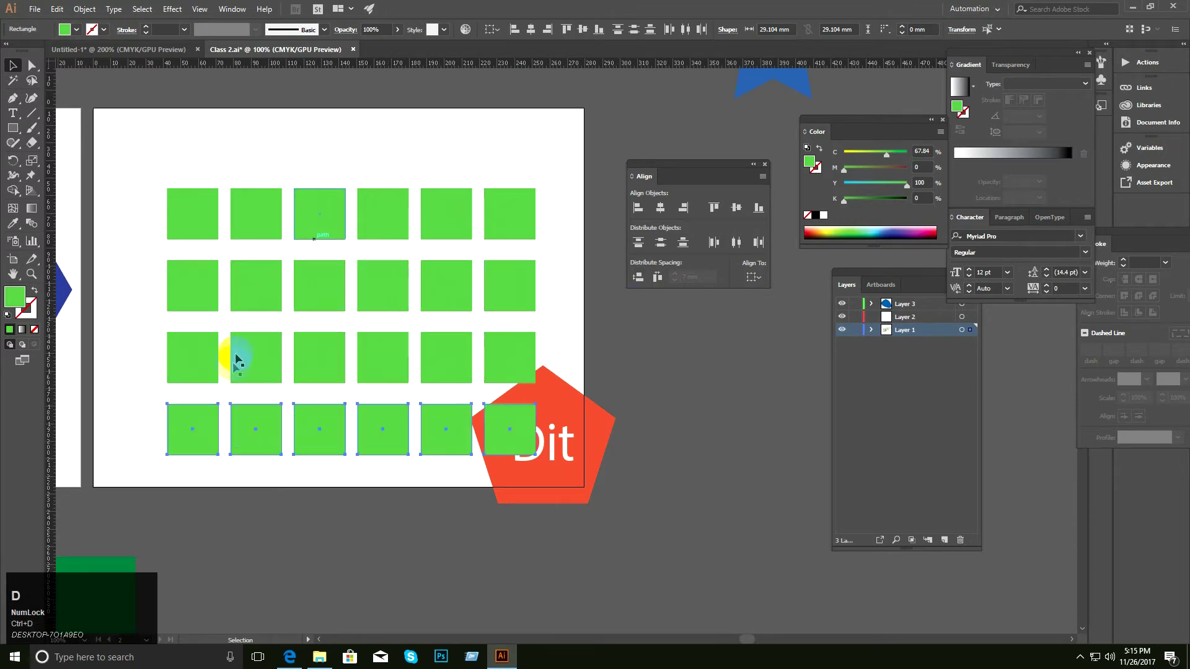
Move the Dit pentagon off the artboard to its right and group the squares of the bottom row.
left_click_drag(587, 444, 771, 453)
left_click_drag(542, 483, 132, 409)
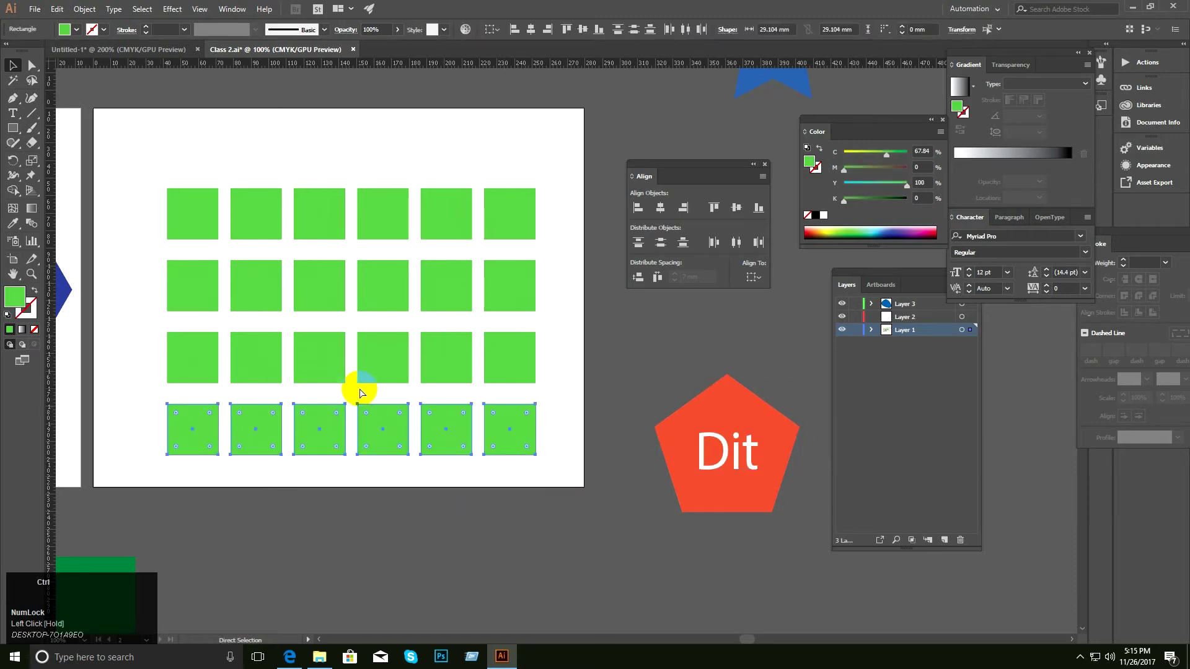
key("ctrl+d")
key("ctrl+z")
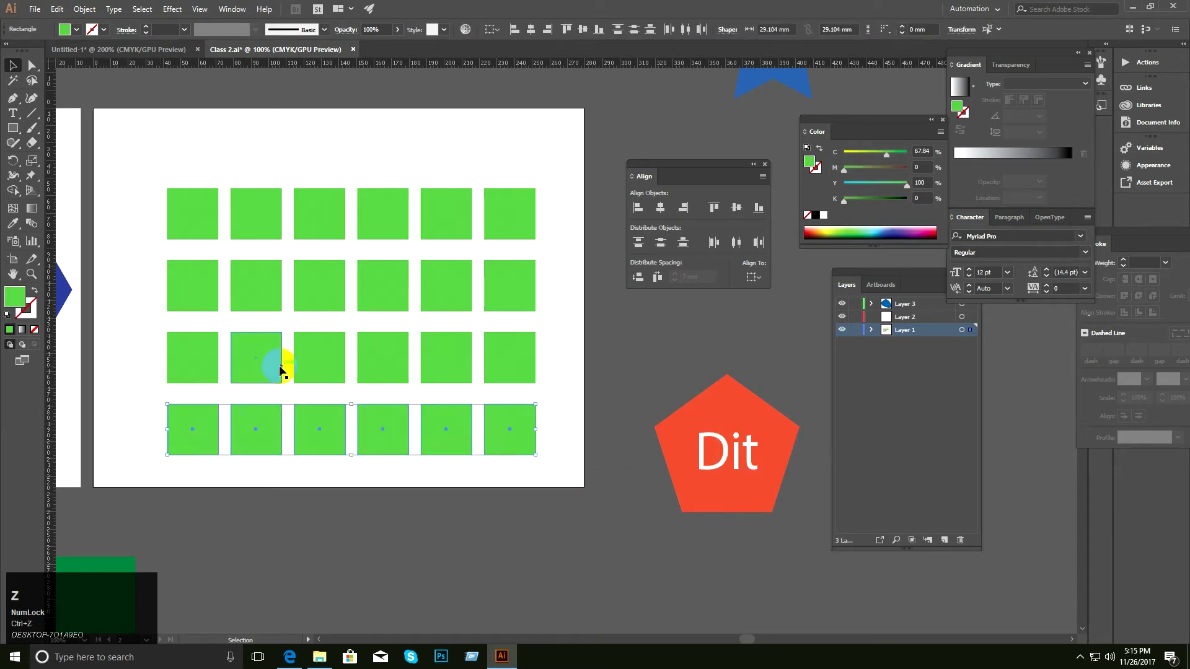
left_click_drag(574, 331, 170, 364)
left_click(585, 386)
Copy the third row's last square in place, shrink the copy around its centre to about 16 mm and fill it light blue.
left_click(525, 358)
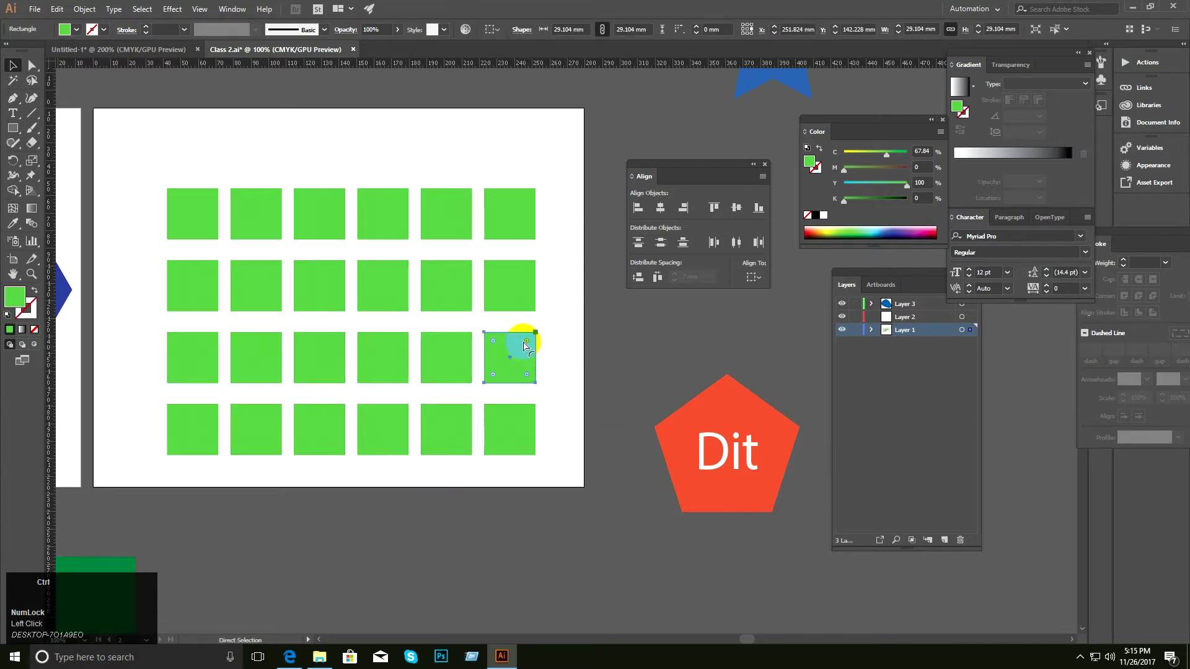
left_click(534, 334)
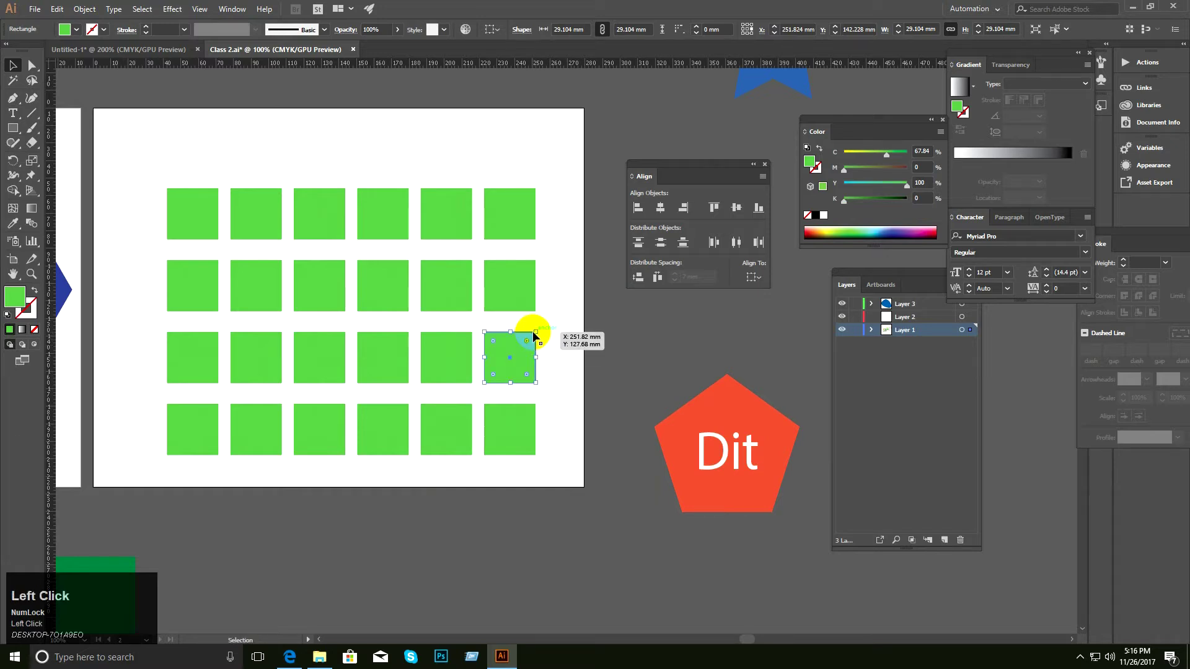
left_click_drag(536, 332, 525, 344)
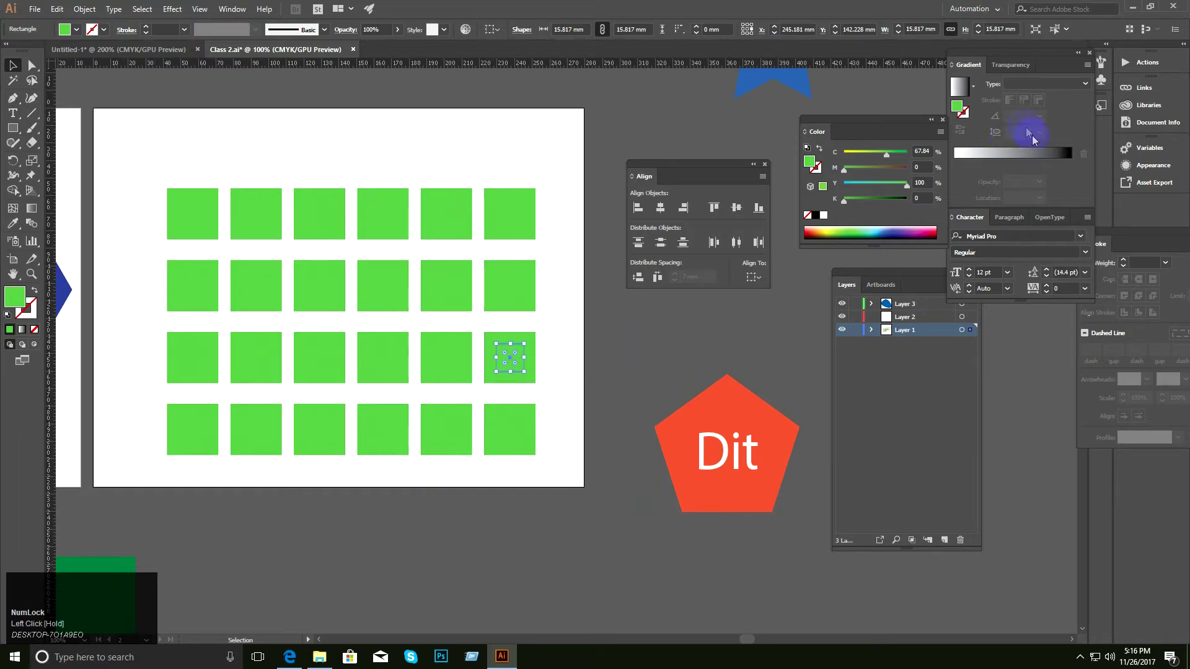
left_click(887, 229)
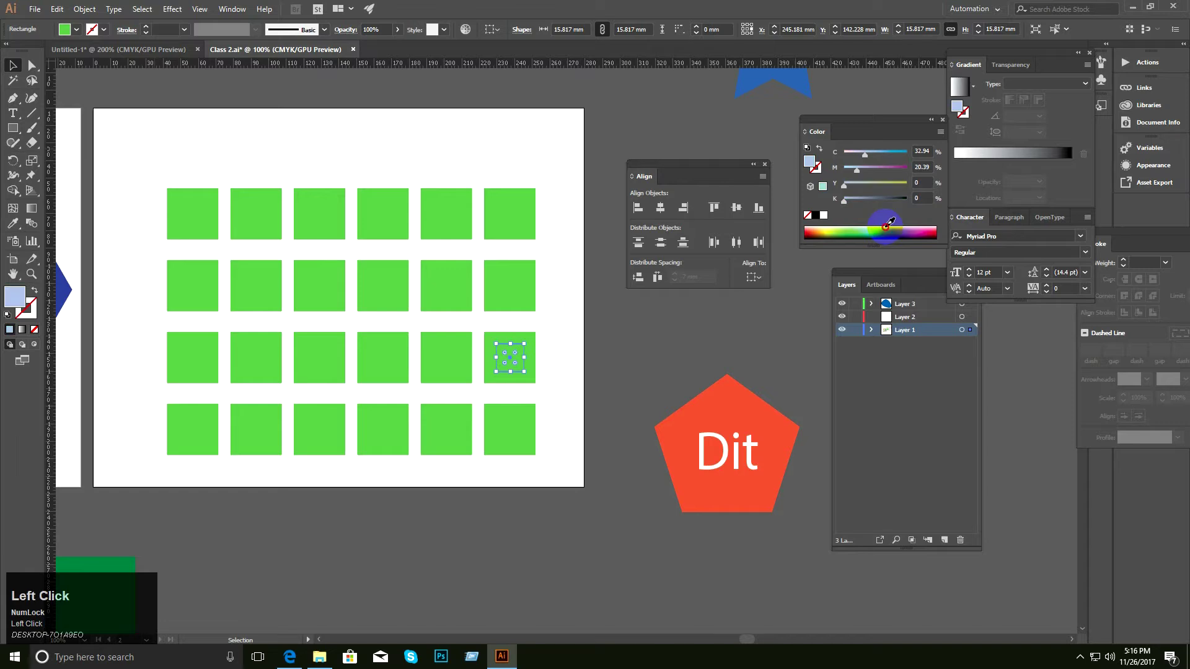
left_click(600, 388)
Try distributing the third row horizontally with 7 mm spacing around the light blue square as key object, and undo it.
left_click(455, 362)
left_click_drag(548, 356, 132, 379)
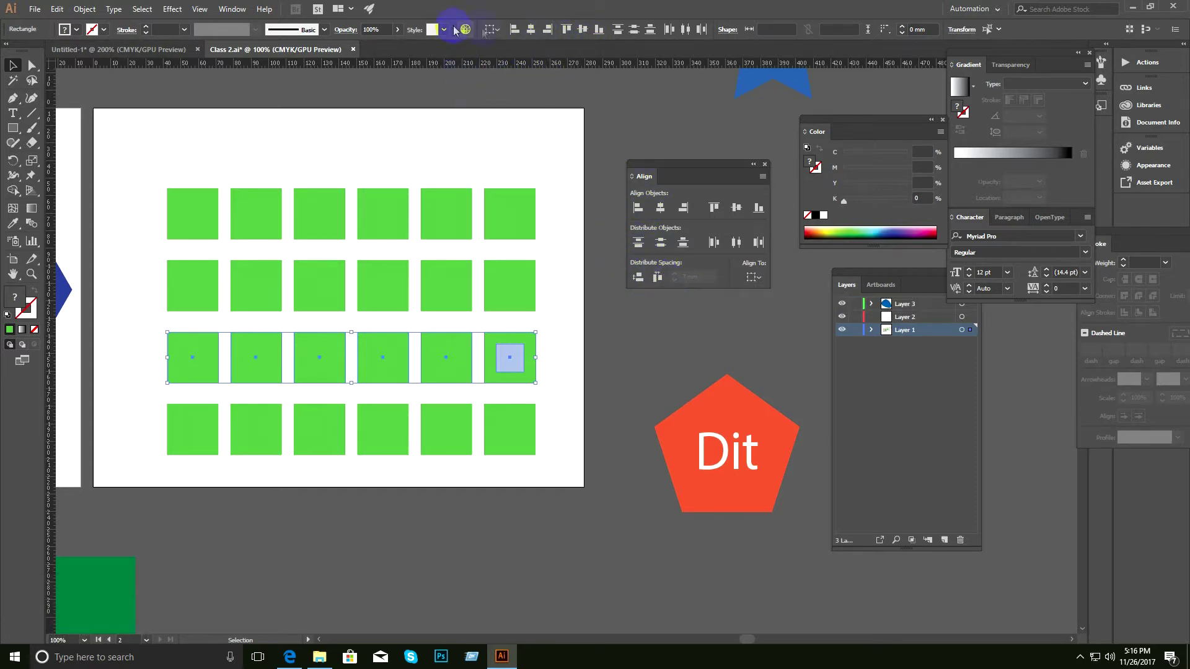
left_click(496, 29)
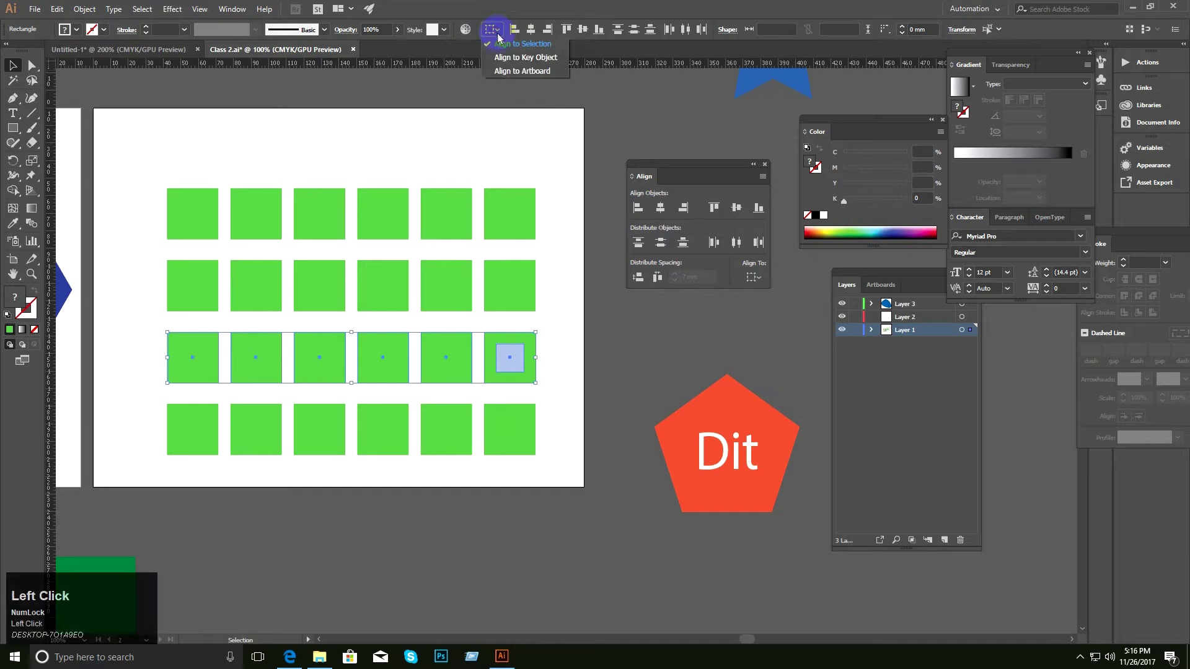
left_click(526, 57)
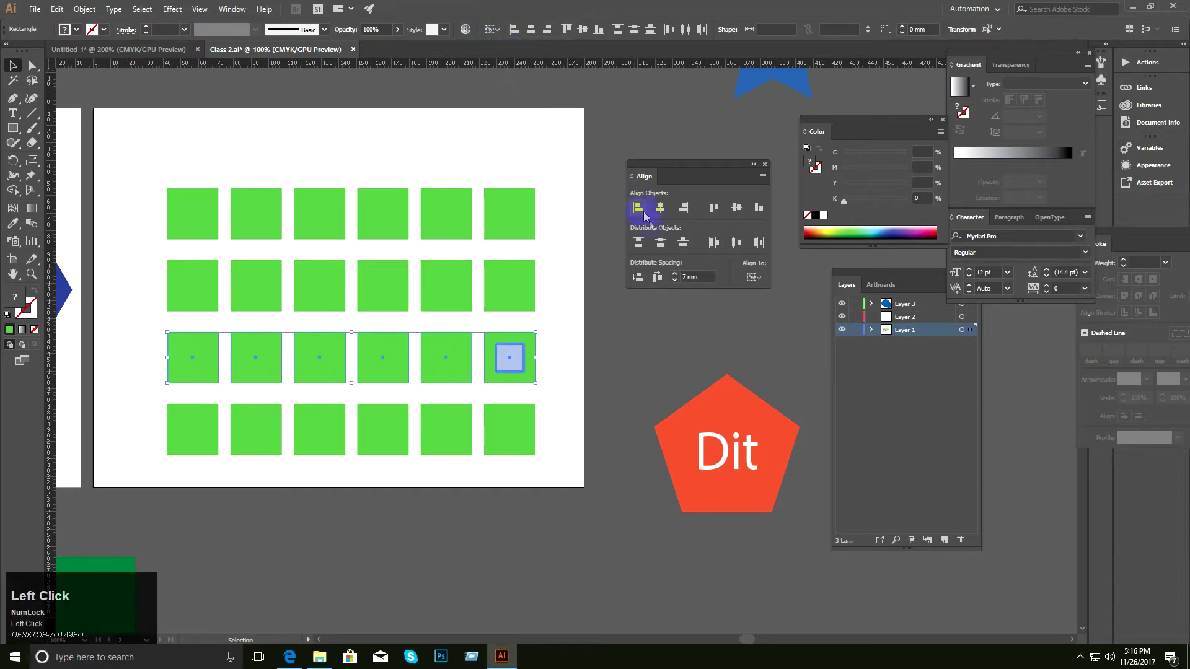
left_click(658, 277)
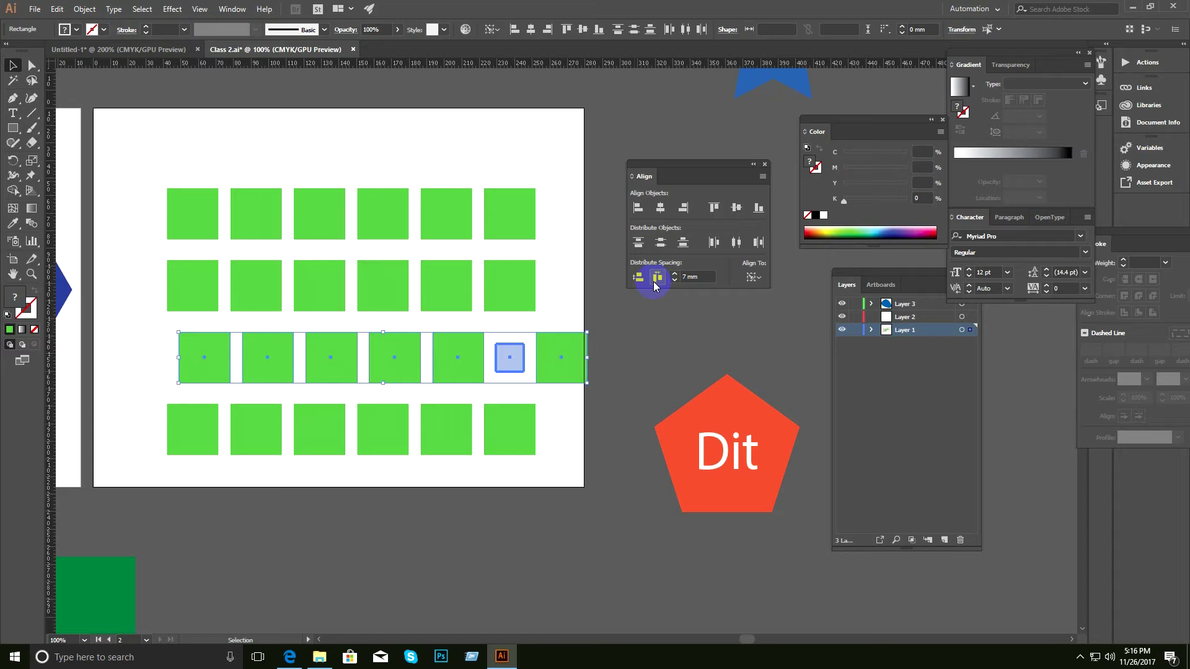
key("ctrl+z")
Group the light blue square with the green square behind it.
left_click_drag(569, 377, 495, 377)
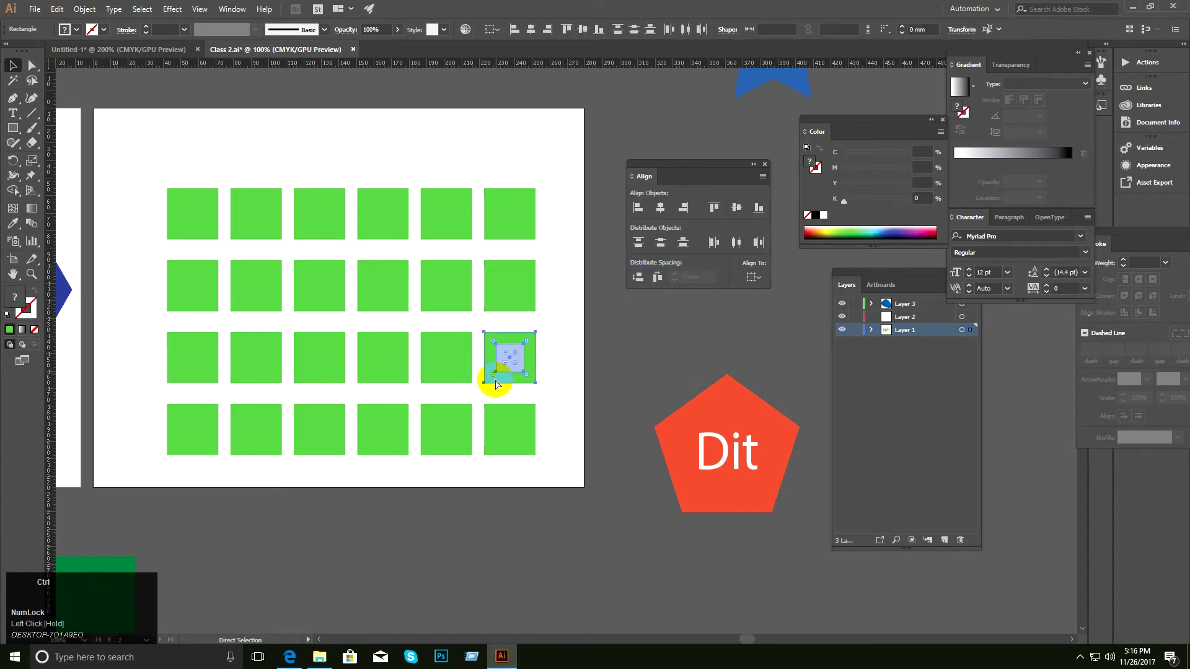
left_click(595, 377)
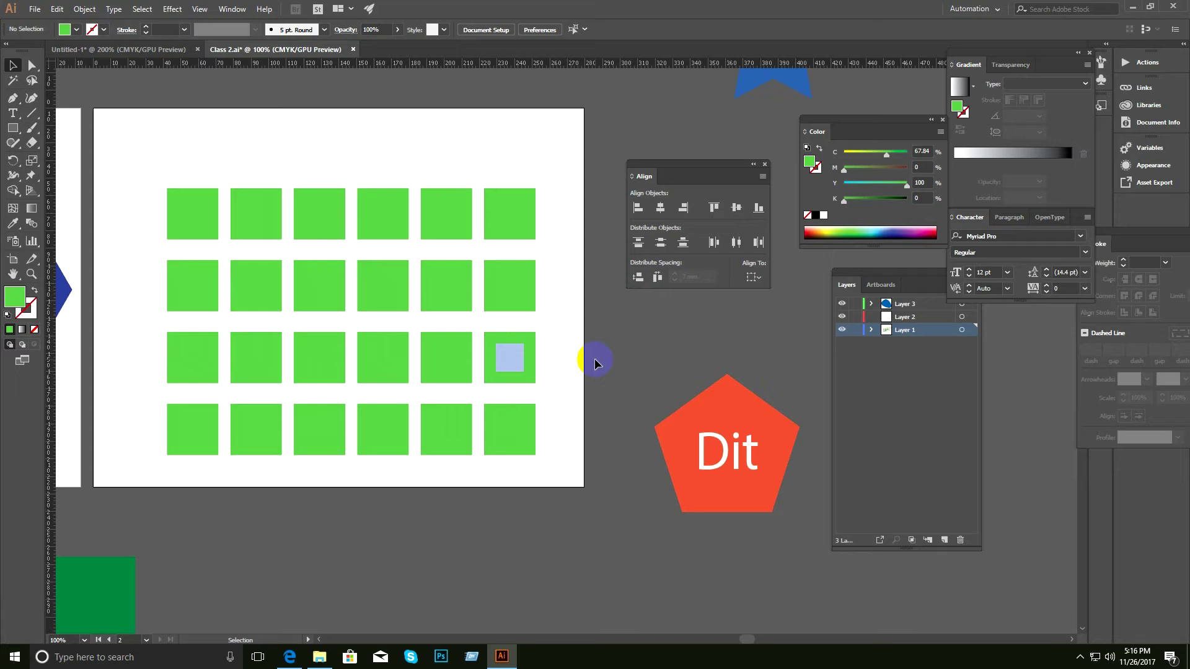
left_click(512, 304)
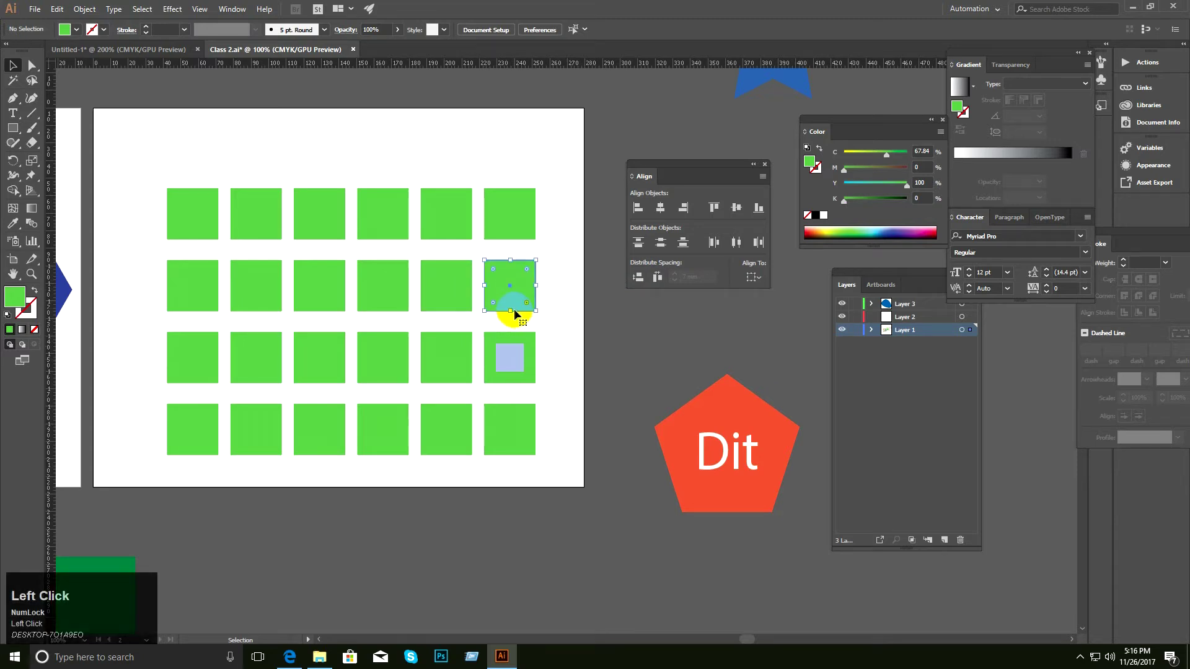
Group the squares of the third, second and top rows, making each row a separate group.
left_click_drag(559, 357, 170, 359)
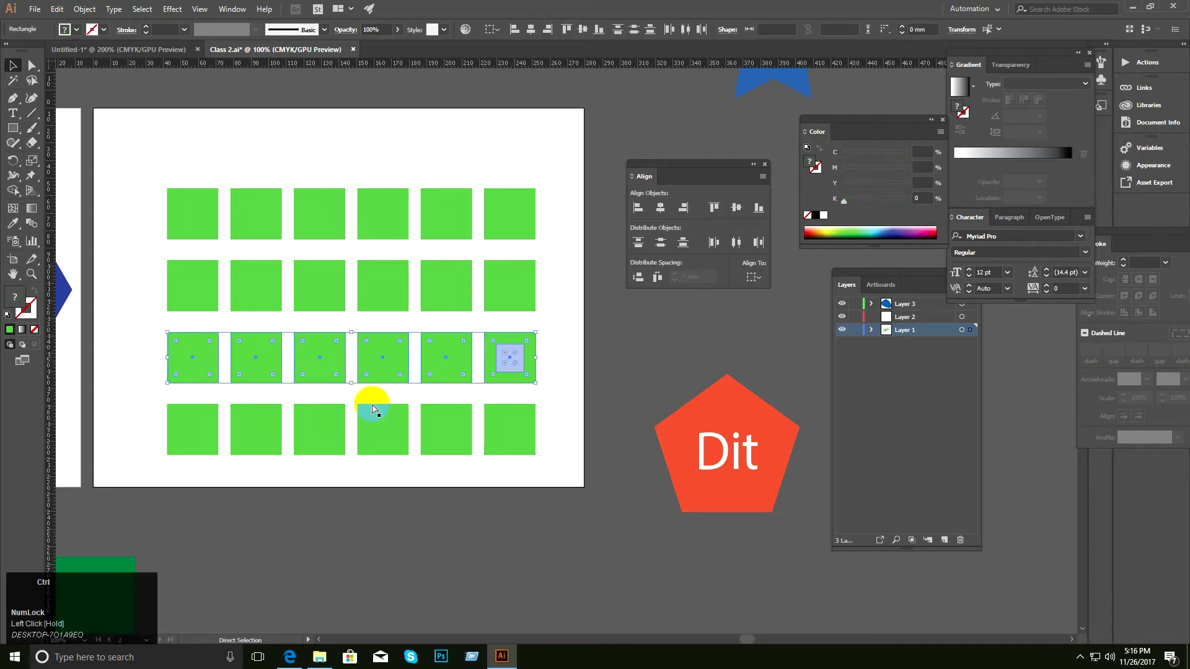
key("ctrl+g")
left_click_drag(558, 293, 151, 289)
key("ctrl+g")
left_click_drag(557, 216, 153, 209)
key("ctrl+g")
left_click(285, 153)
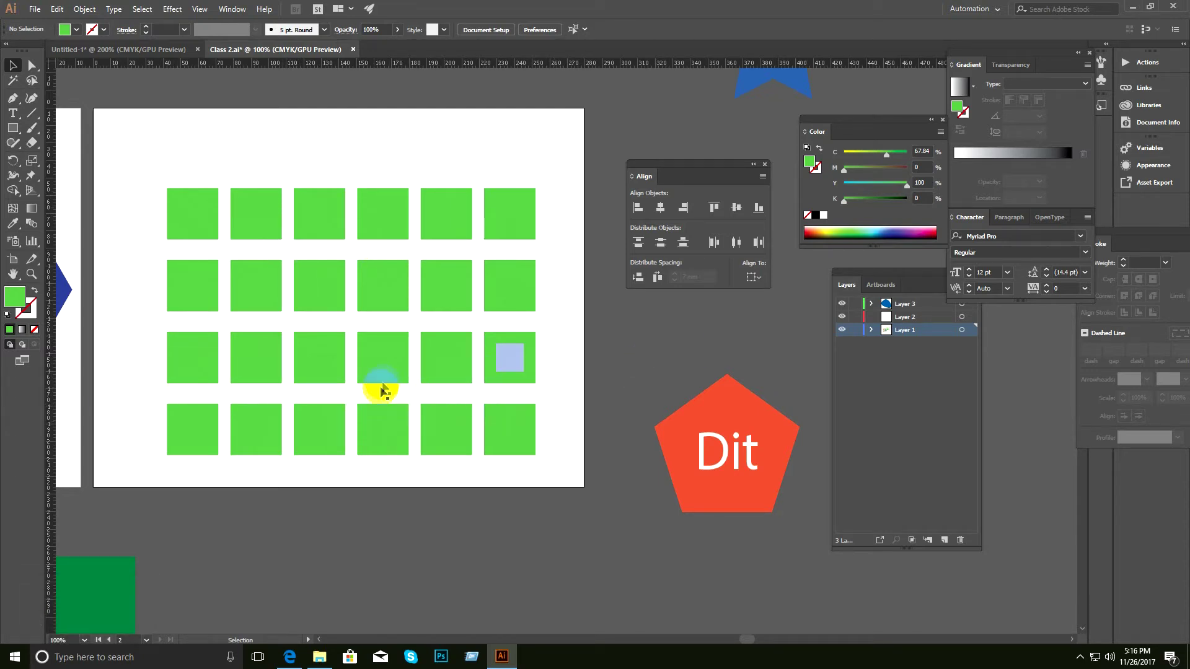
Distribute the four grouped rows vertically with 7 mm spacing, using the bottom row as the key object.
left_click_drag(152, 139, 610, 503)
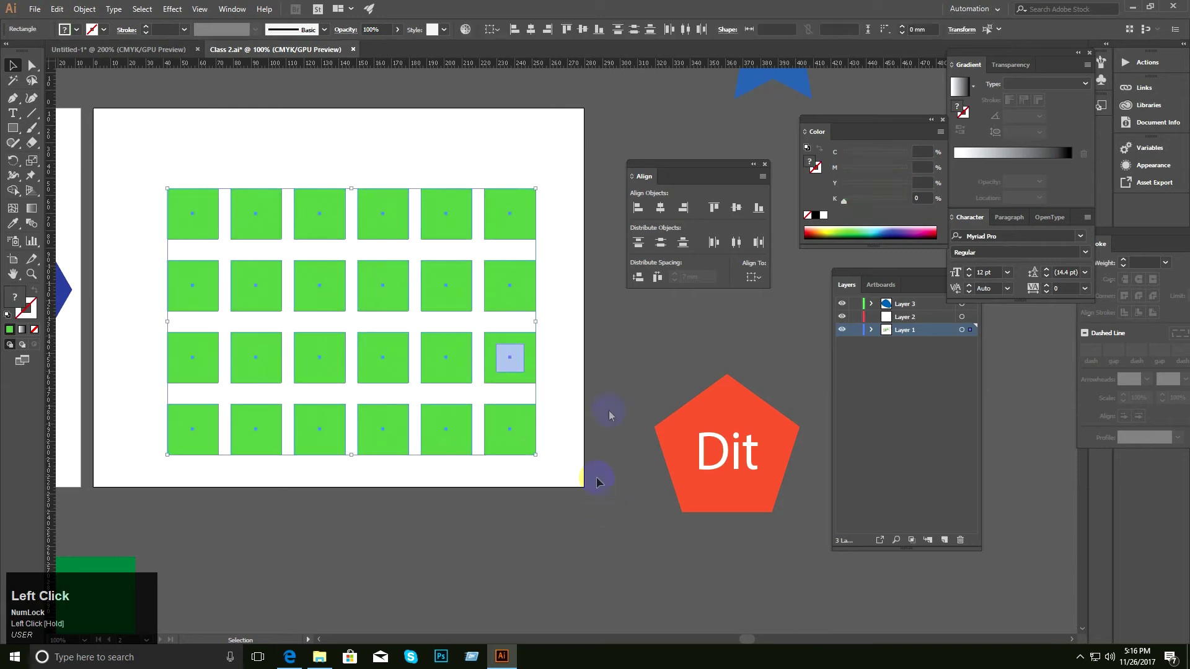
left_click(493, 29)
left_click(508, 57)
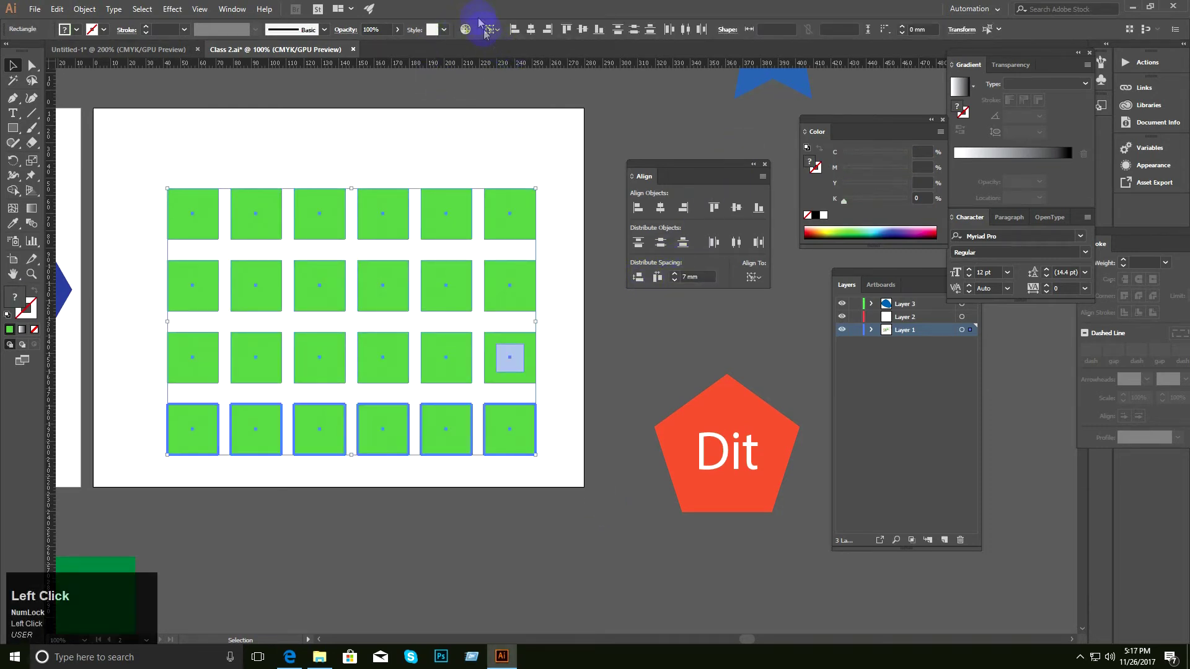
left_click(494, 29)
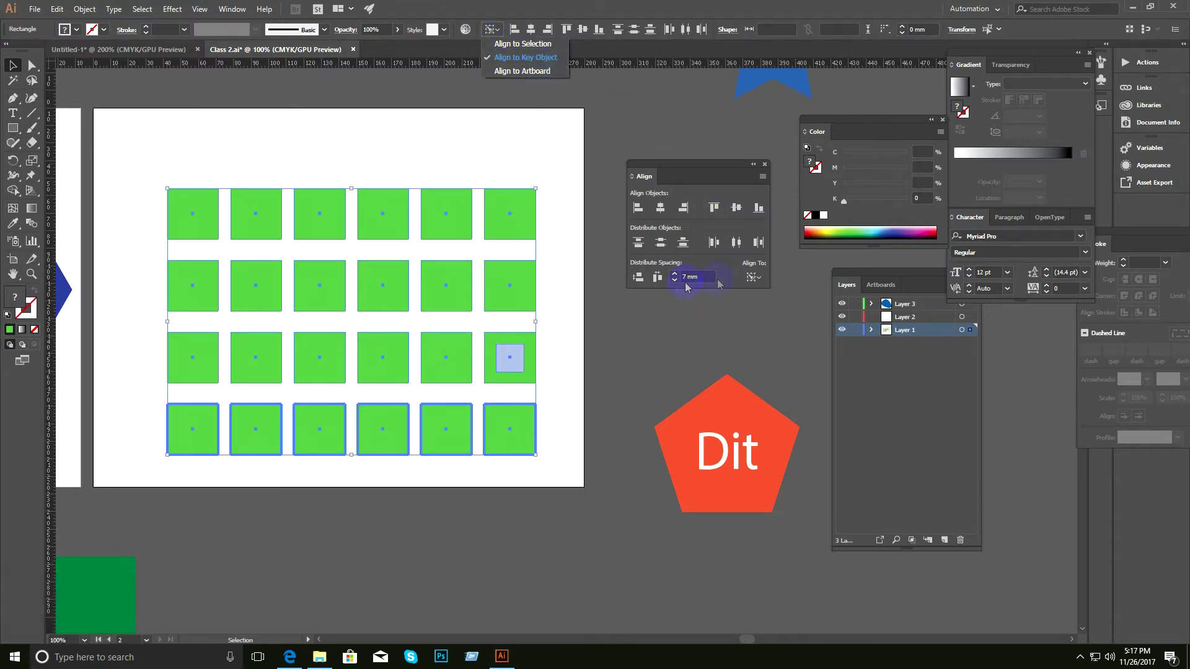
left_click(638, 278)
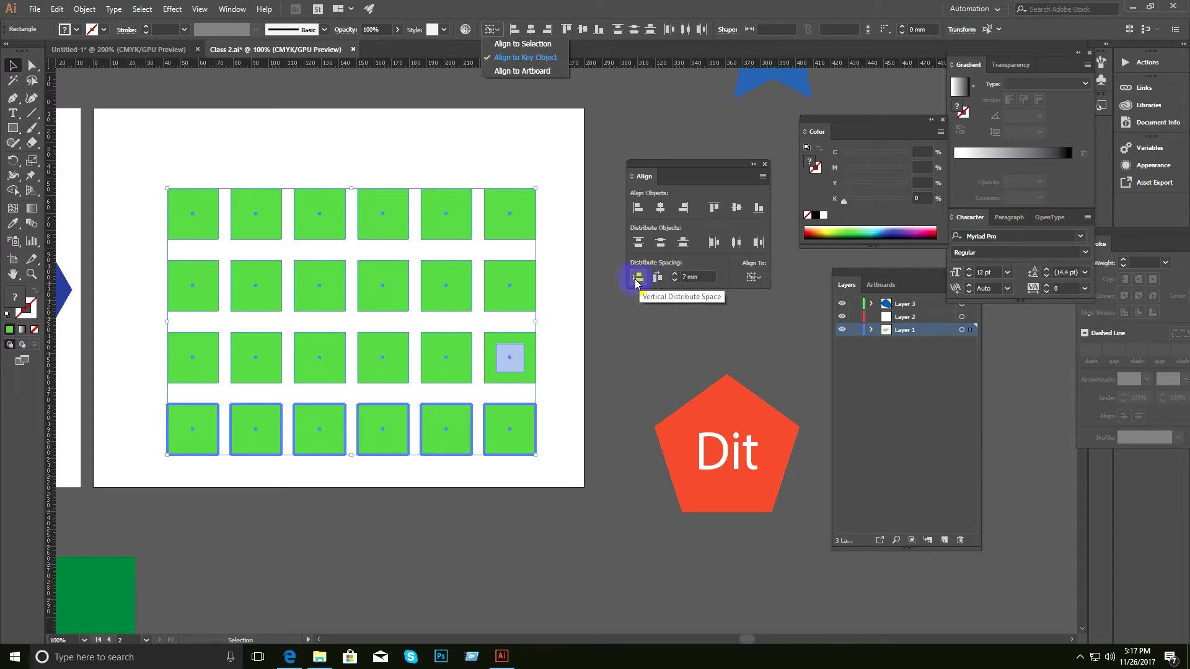
left_click(636, 280)
left_click(638, 279)
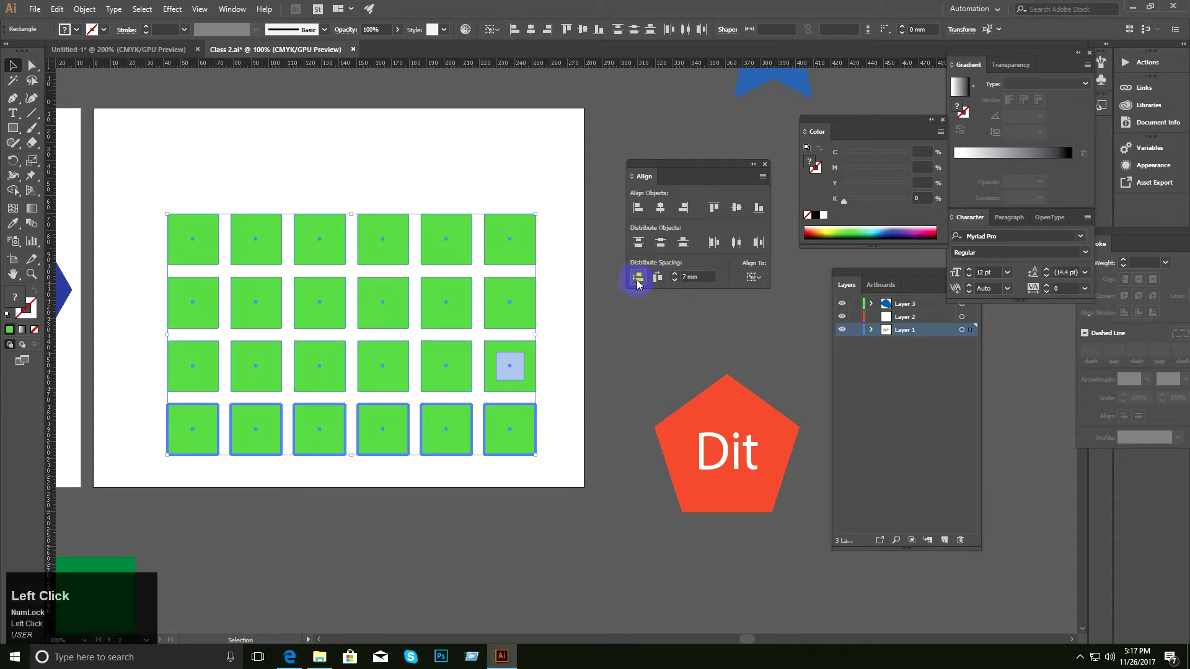
left_click(342, 143)
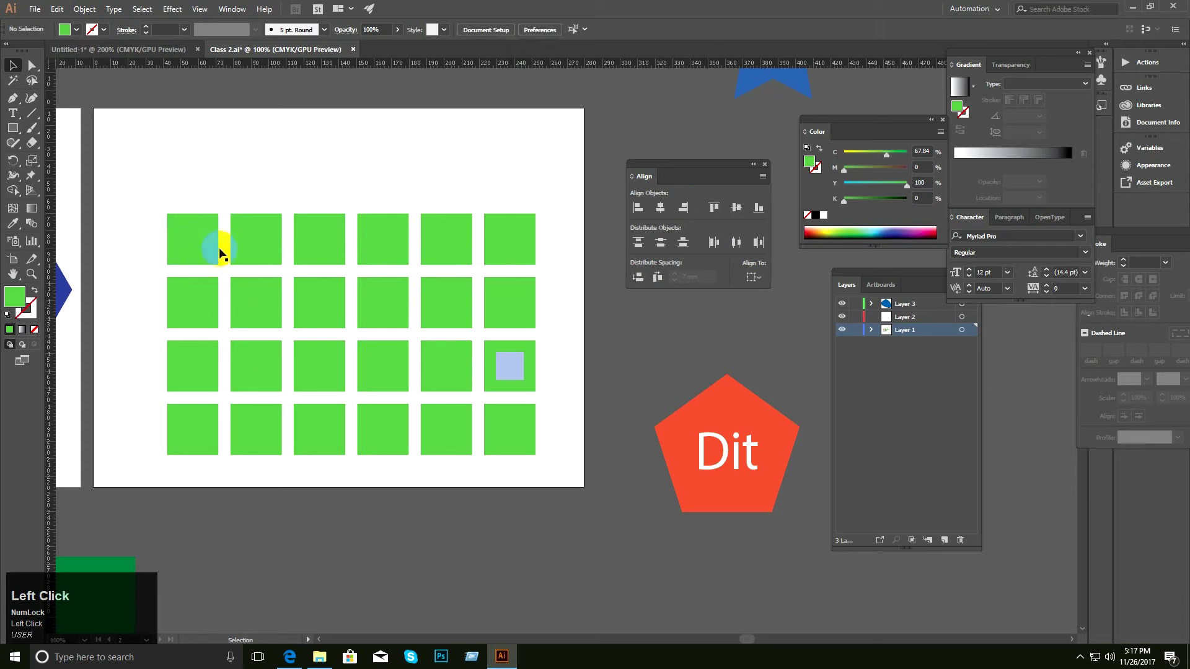
Move the whole grid about 18 mm left and 27 mm up, and delete the light blue square in the third row.
left_click_drag(116, 164, 528, 487)
left_click_drag(485, 357, 453, 309)
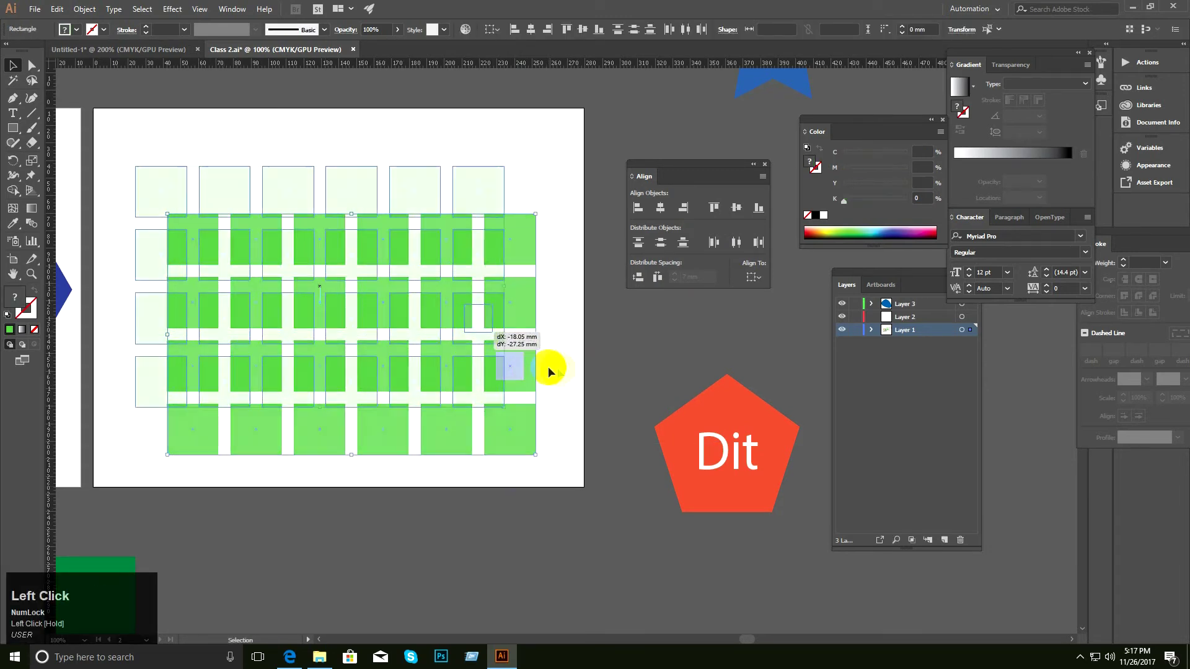
left_click(548, 366)
left_click(471, 319, "ctrl")
key("BackSpace")
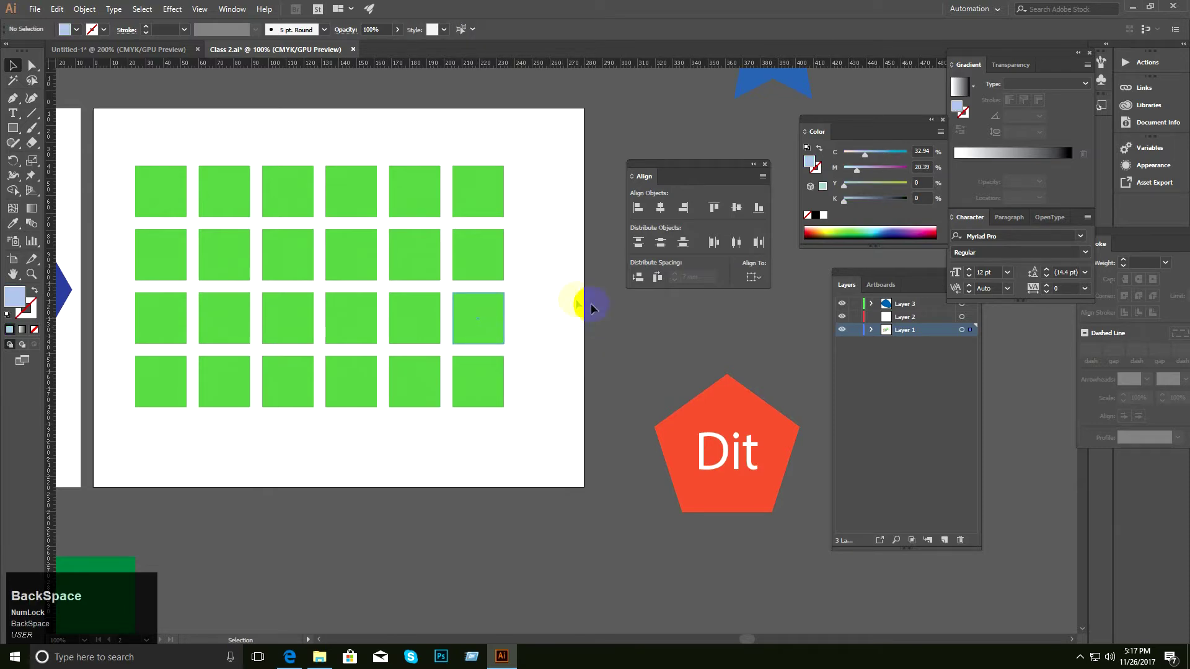
Move the whole grid of green squares off the artboard to below the "Dit" pentagon and group it.
left_click(548, 319, "ctrl+alt")
left_click(548, 319, "ctrl+alt")
left_click_drag(350, 314, 240, 279)
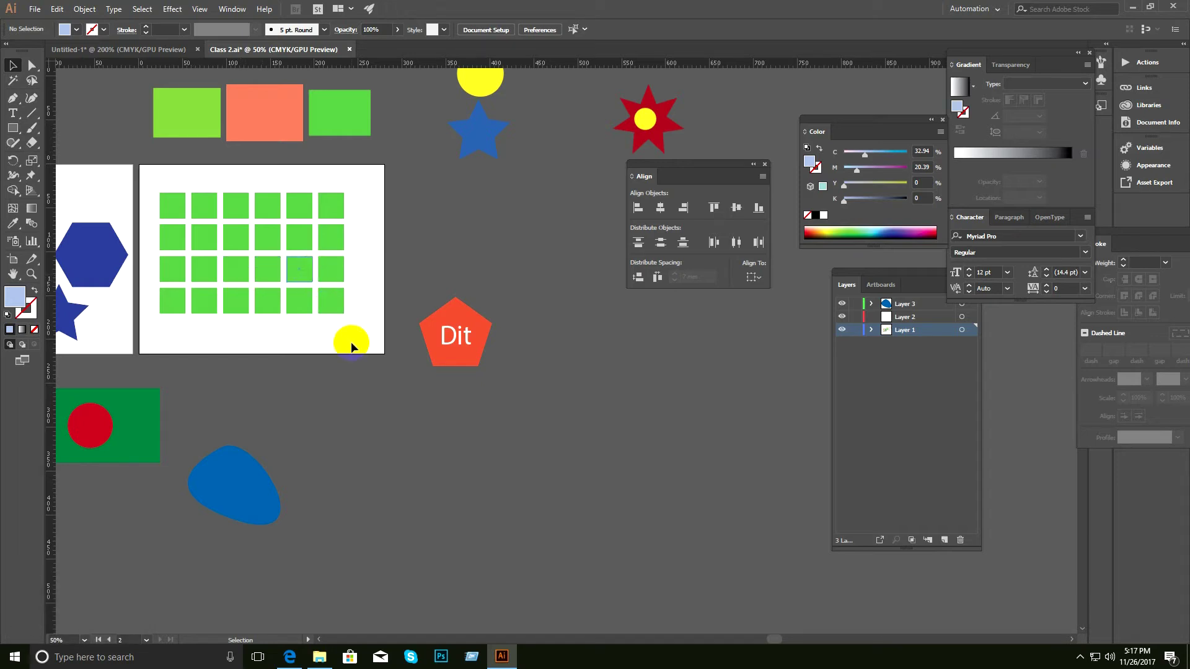
left_click_drag(359, 340, 126, 169)
left_click_drag(174, 205, 362, 407)
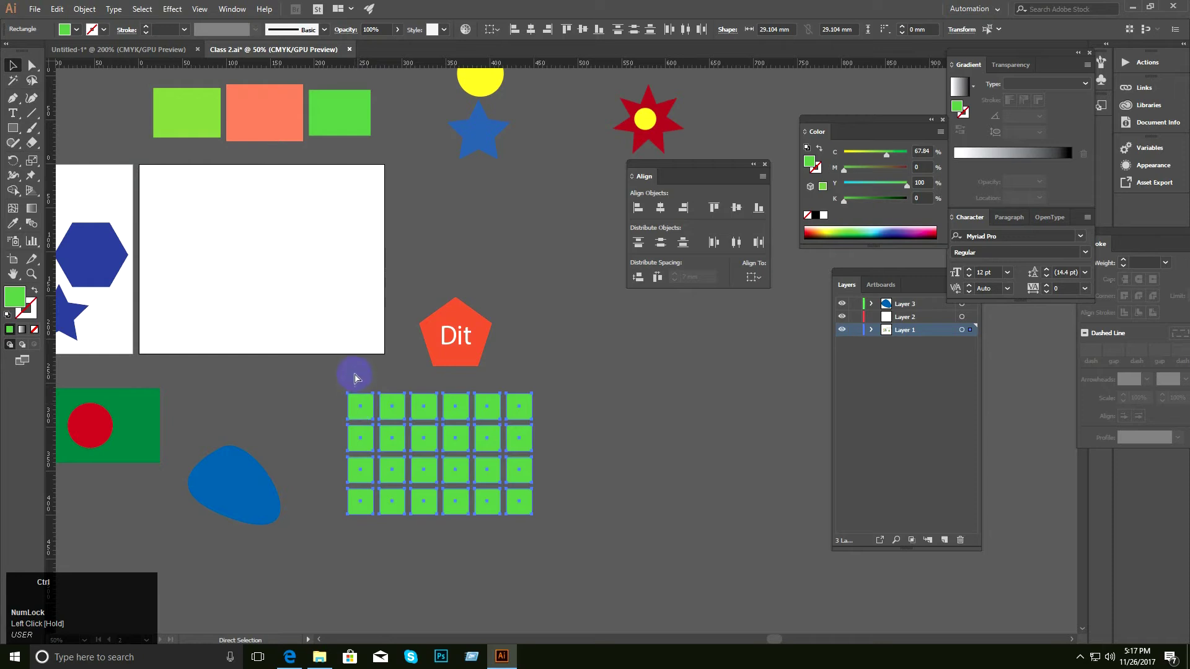
key("ctrl+g")
left_click(340, 254)
left_click(351, 300, "ctrl")
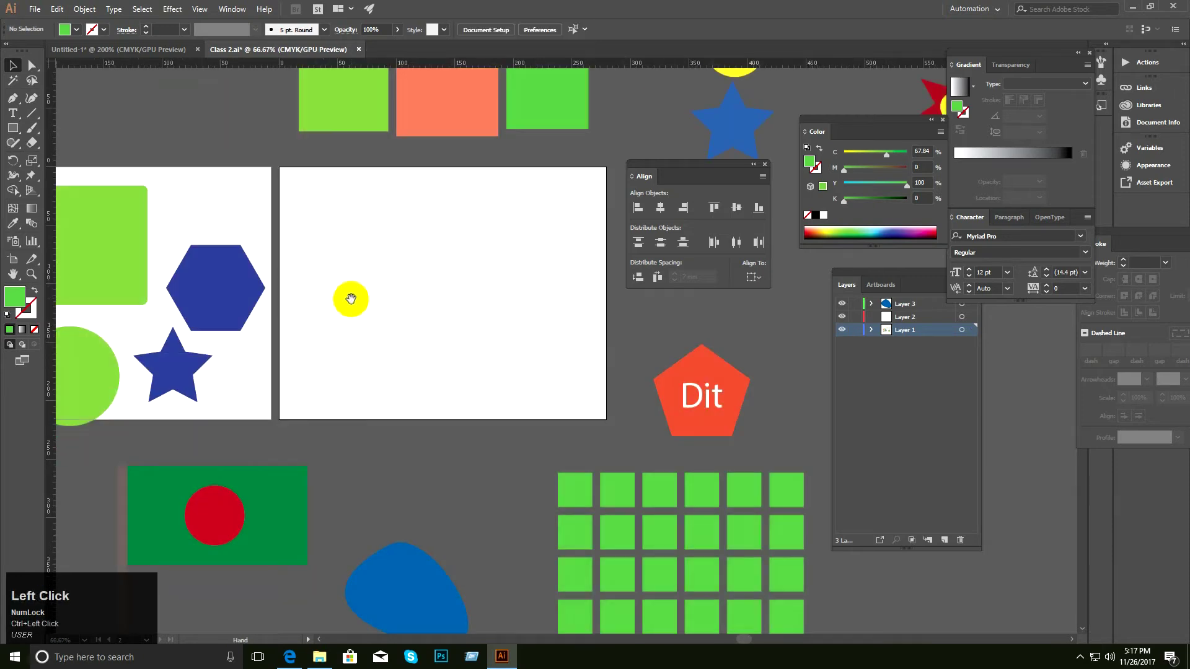
left_click_drag(364, 312, 322, 273)
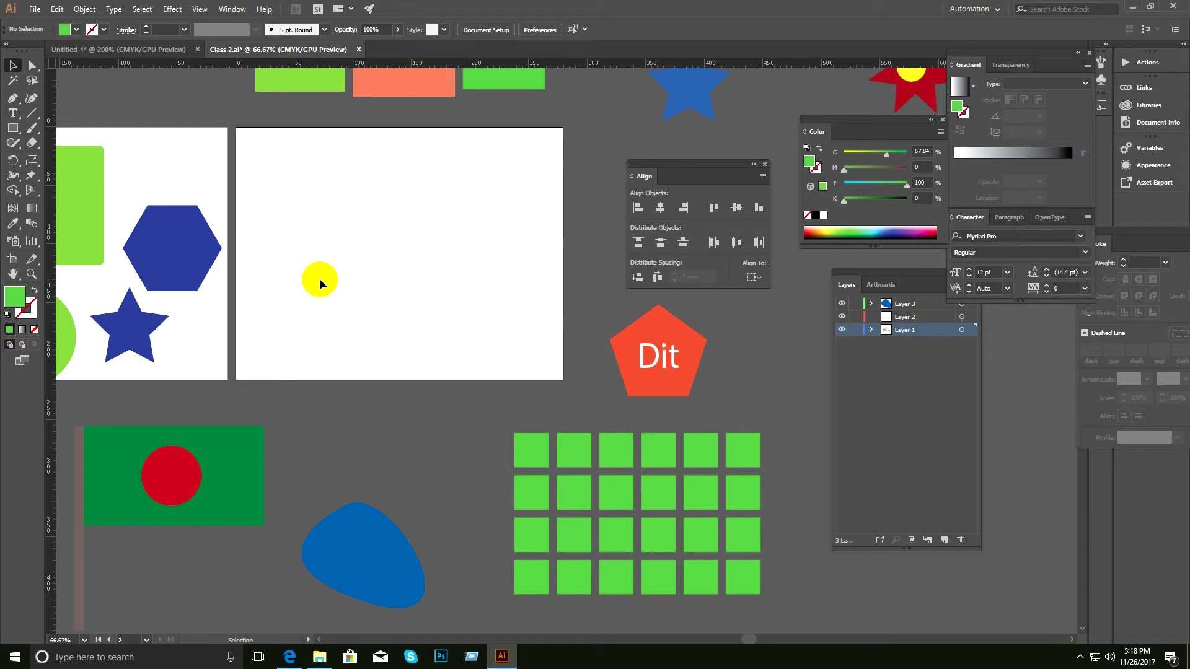
Place a vertical ruler guide about 55 mm from the empty artboard's left edge and a horizontal one about 52 mm from its top.
left_click(311, 204)
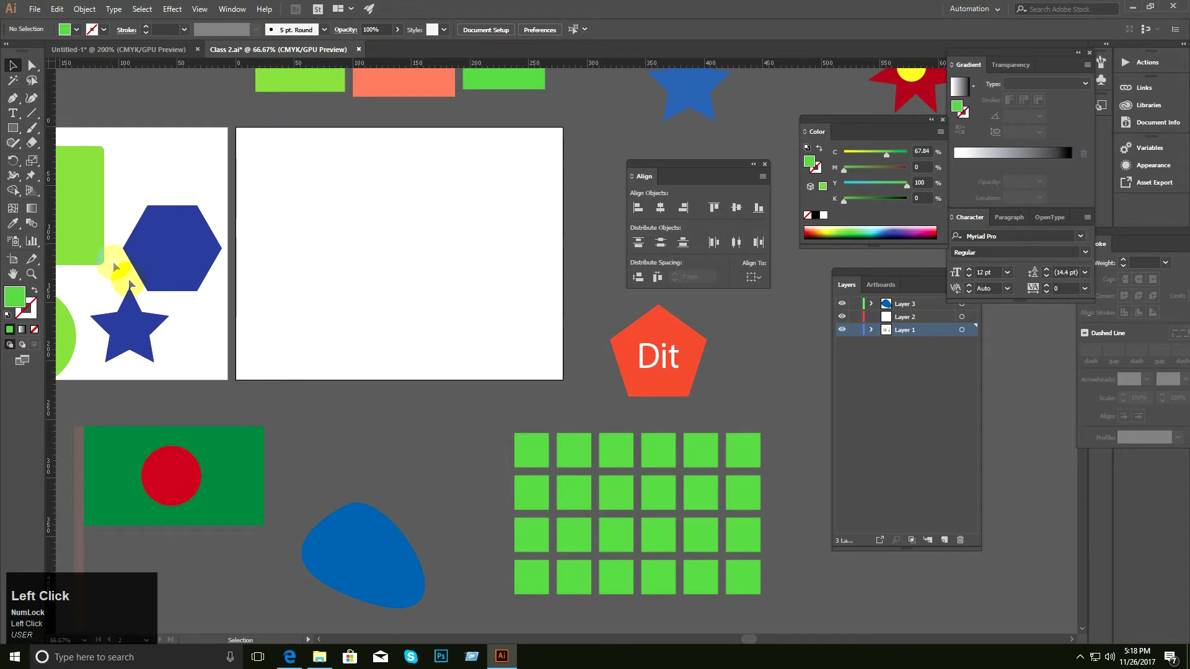
left_click_drag(49, 346, 301, 326)
left_click_drag(403, 64, 440, 188)
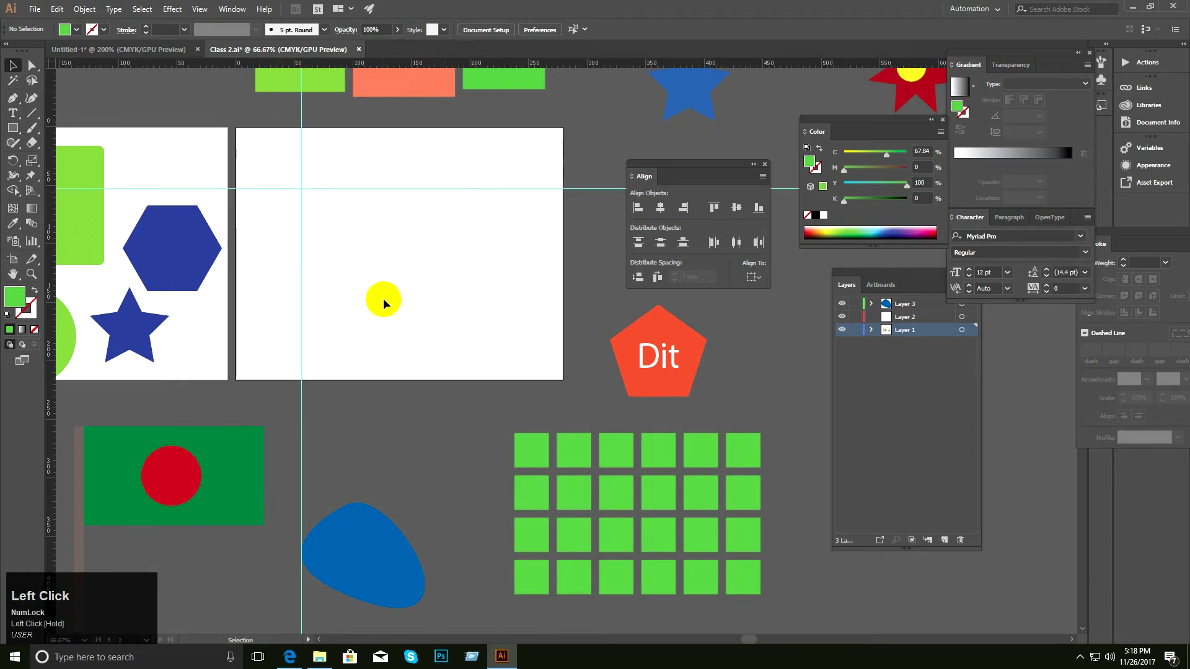
Ungroup the grid of green squares down to single squares and move it over the artboard's lower-right area.
right_click(538, 451)
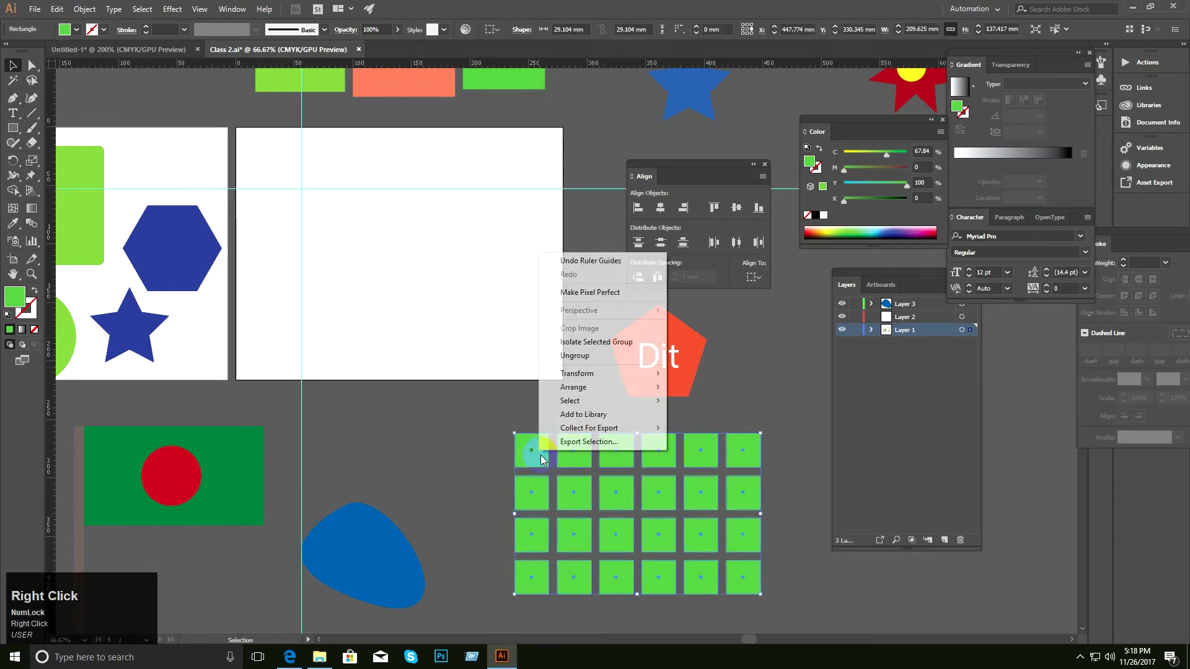
left_click(600, 366)
left_click_drag(545, 447, 384, 269)
right_click(385, 269)
left_click(429, 358)
right_click(401, 285)
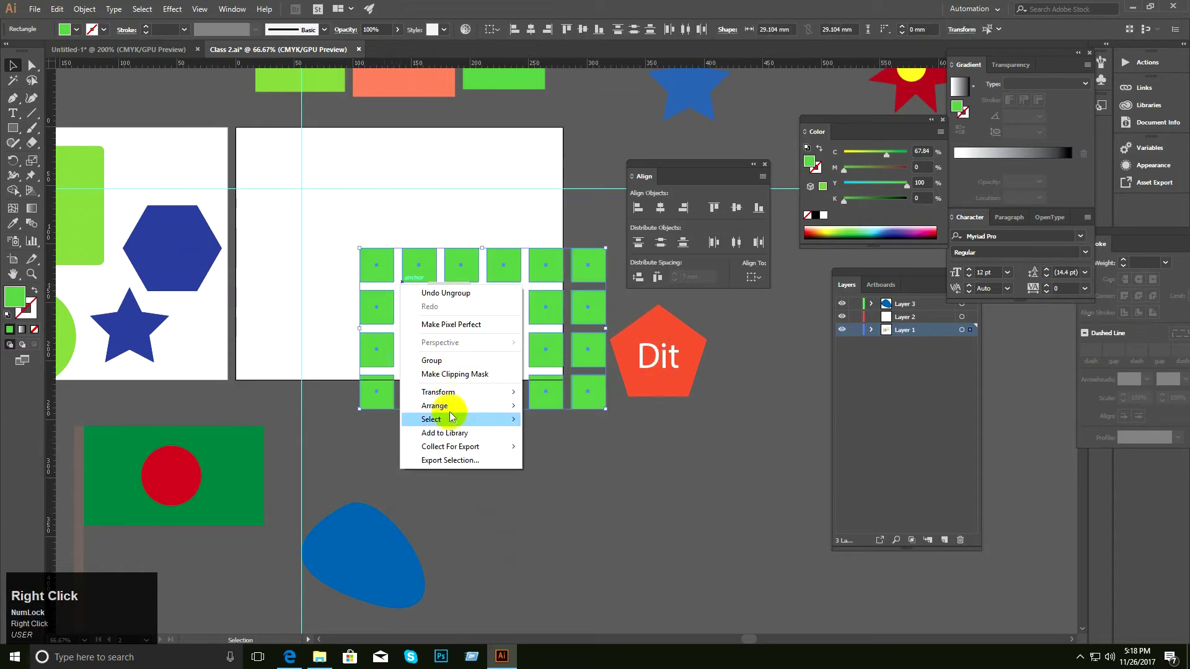
left_click(392, 452)
Move the six top-row squares and the second row's last square one by one up to the horizontal guide.
left_click_drag(373, 271, 349, 195)
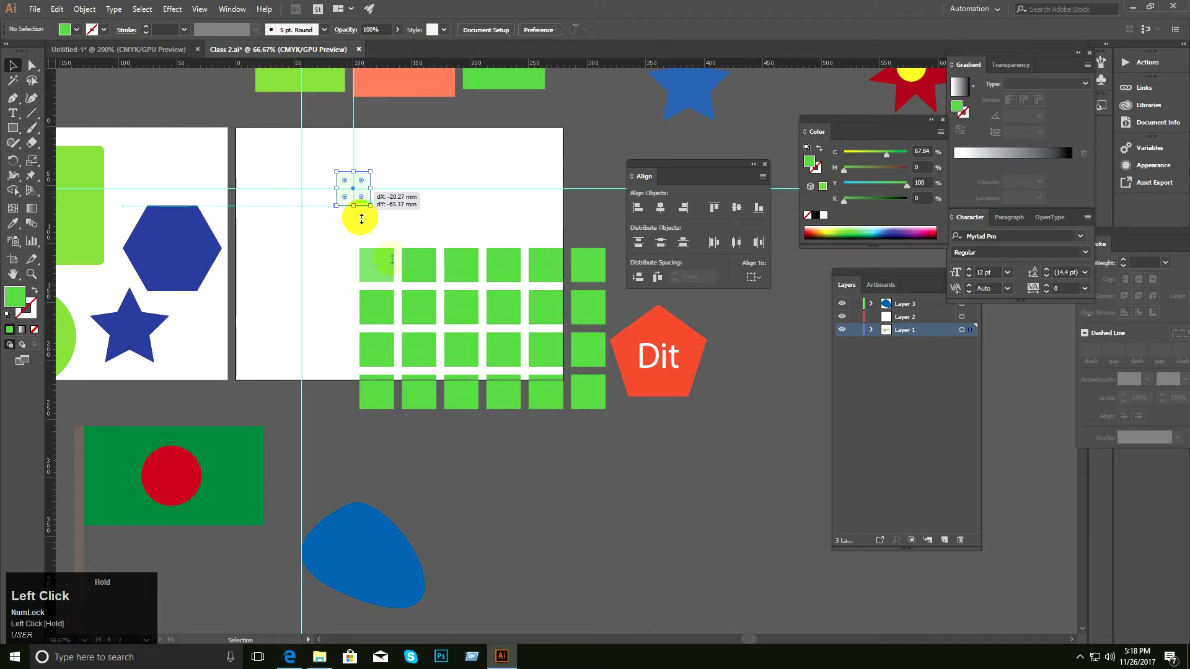
left_click_drag(409, 269, 399, 194)
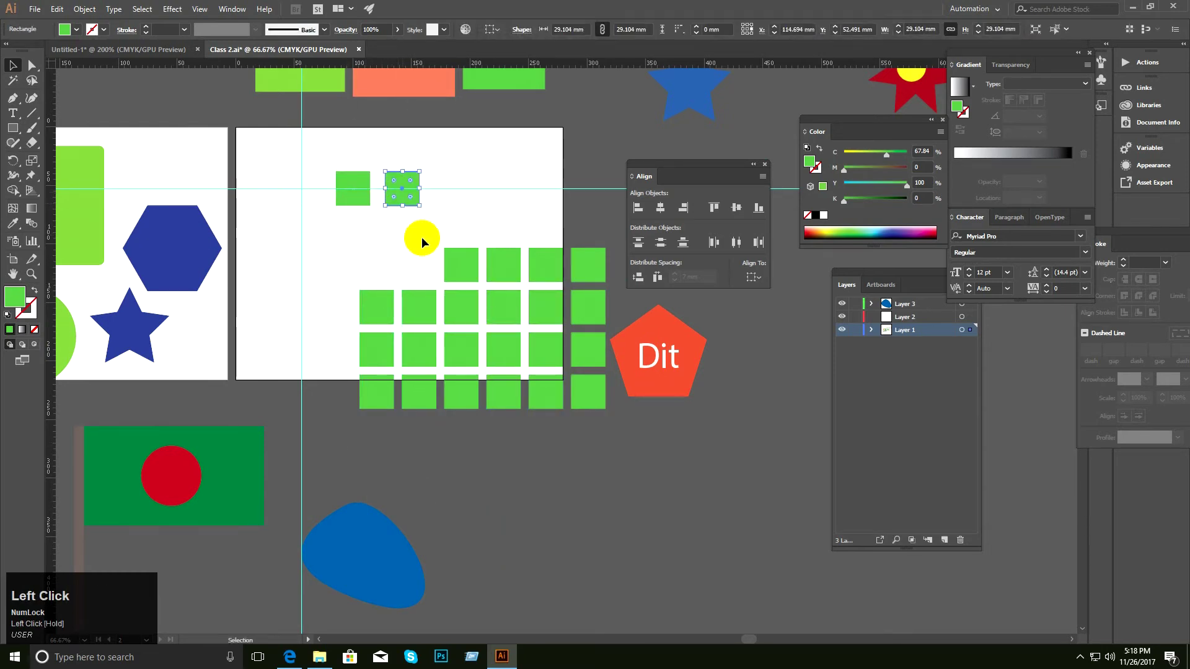
left_click_drag(463, 265, 447, 188)
left_click_drag(502, 270, 494, 194)
left_click_drag(537, 227, 285, 198)
left_click_drag(353, 236, 352, 179)
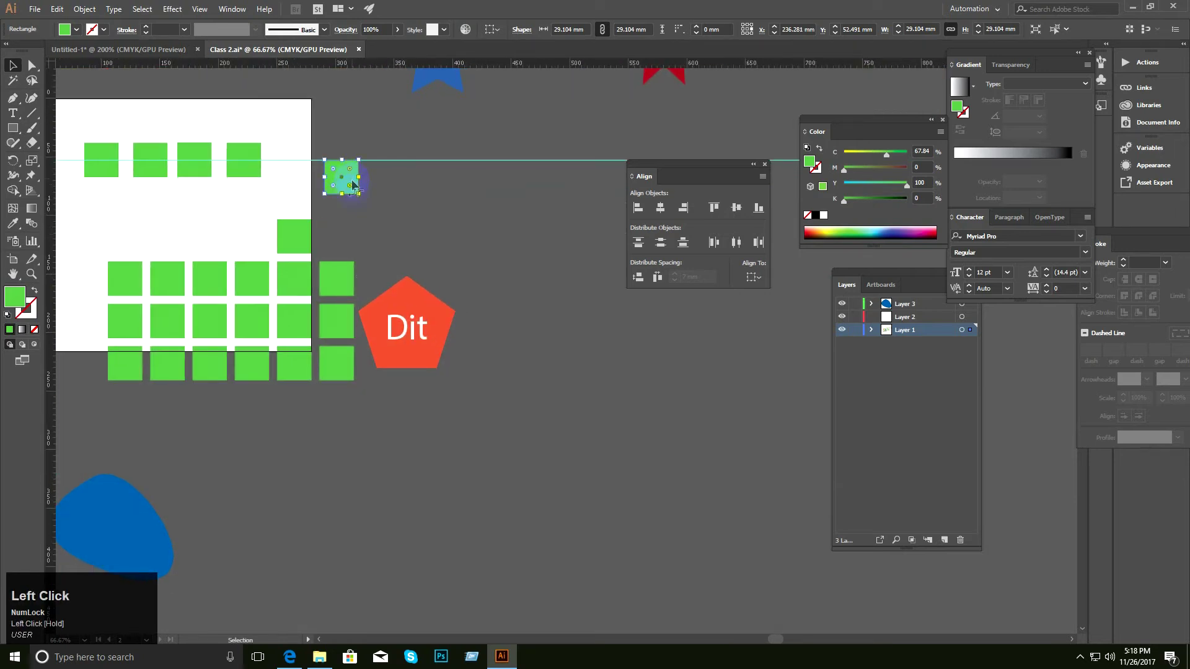
left_click_drag(295, 228, 400, 166)
left_click_drag(340, 266, 453, 168)
Undo the individual square moves along the horizontal guide.
left_click(364, 257)
key("space")
left_click_drag(268, 215, 374, 276)
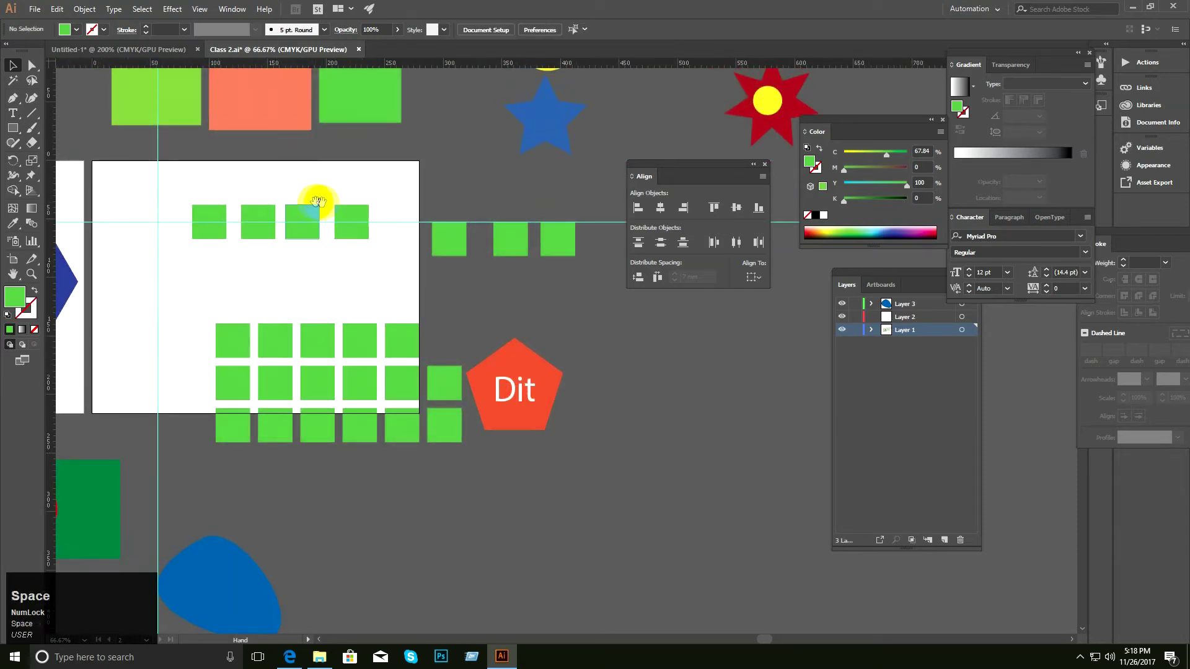
left_click_drag(312, 212, 348, 245)
left_click(436, 335, "ctrl+alt")
left_click_drag(402, 316, 304, 295)
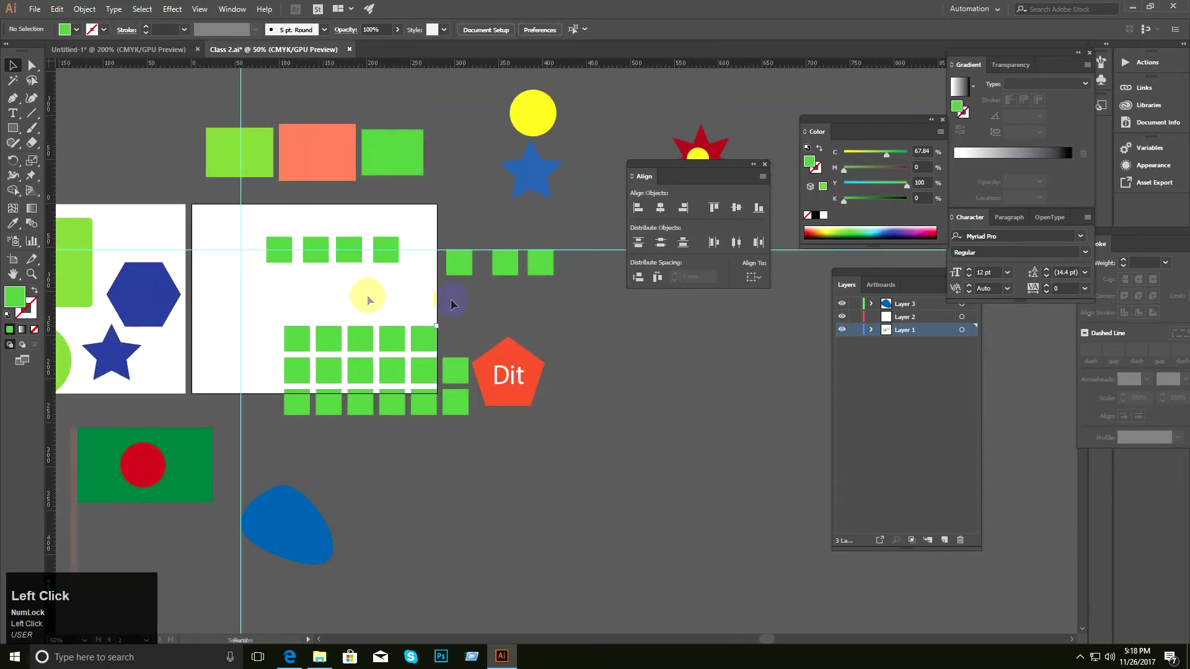
left_click_drag(437, 226, 509, 276)
key("ctrl+z")
key("ctrl+z")
key("ctrl+z")
key("ctrl+z")
key("ctrl+z")
key("ctrl+z")
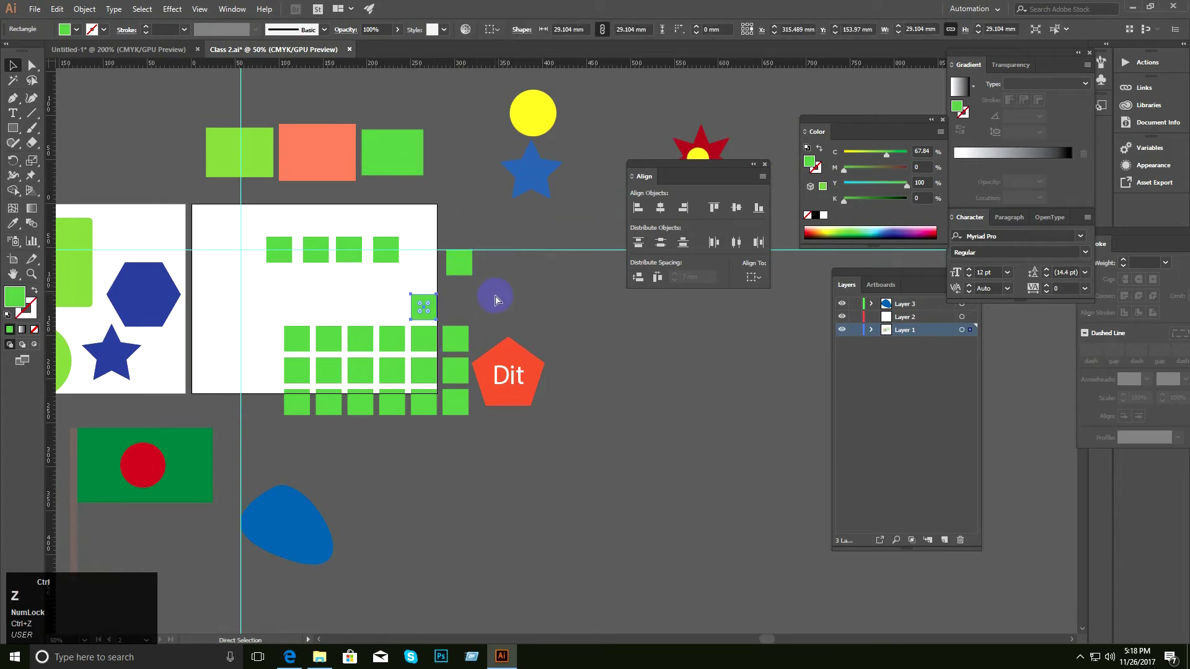
key("ctrl+z")
Group the whole grid of green squares again and move it off the artboard, below the "Dit" pentagon.
left_click(524, 298)
left_click(446, 284, "ctrl")
left_click_drag(429, 277, 409, 237)
left_click_drag(271, 262, 517, 462)
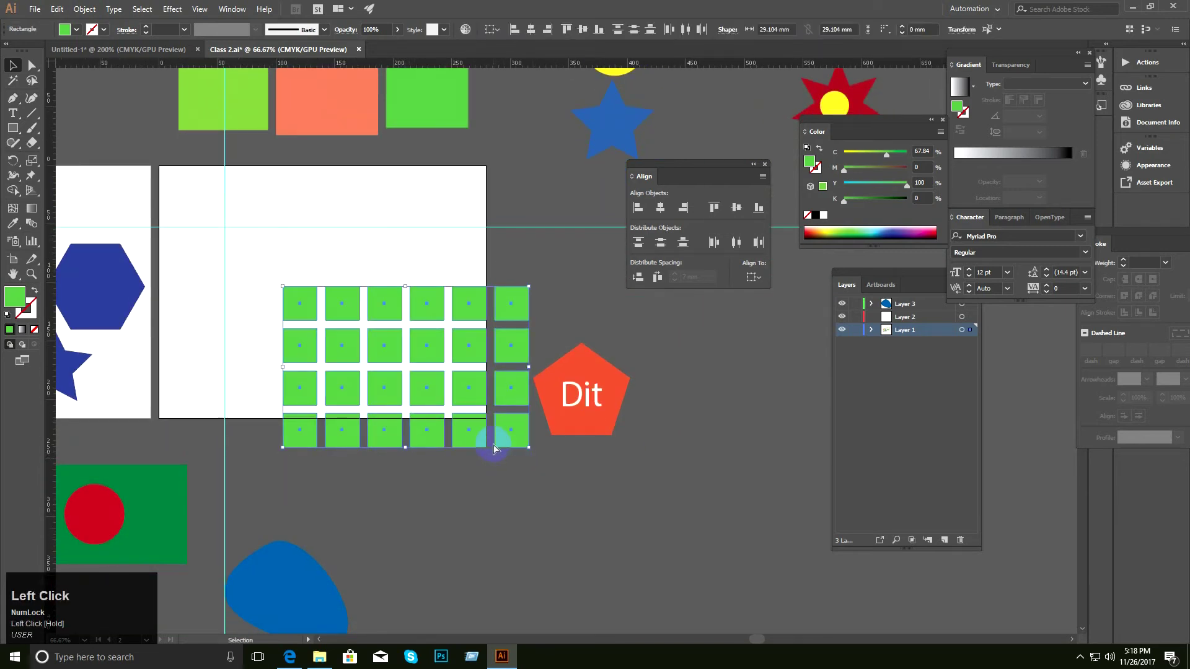
key("ctrl+g")
left_click_drag(310, 302, 611, 553)
left_click(423, 364)
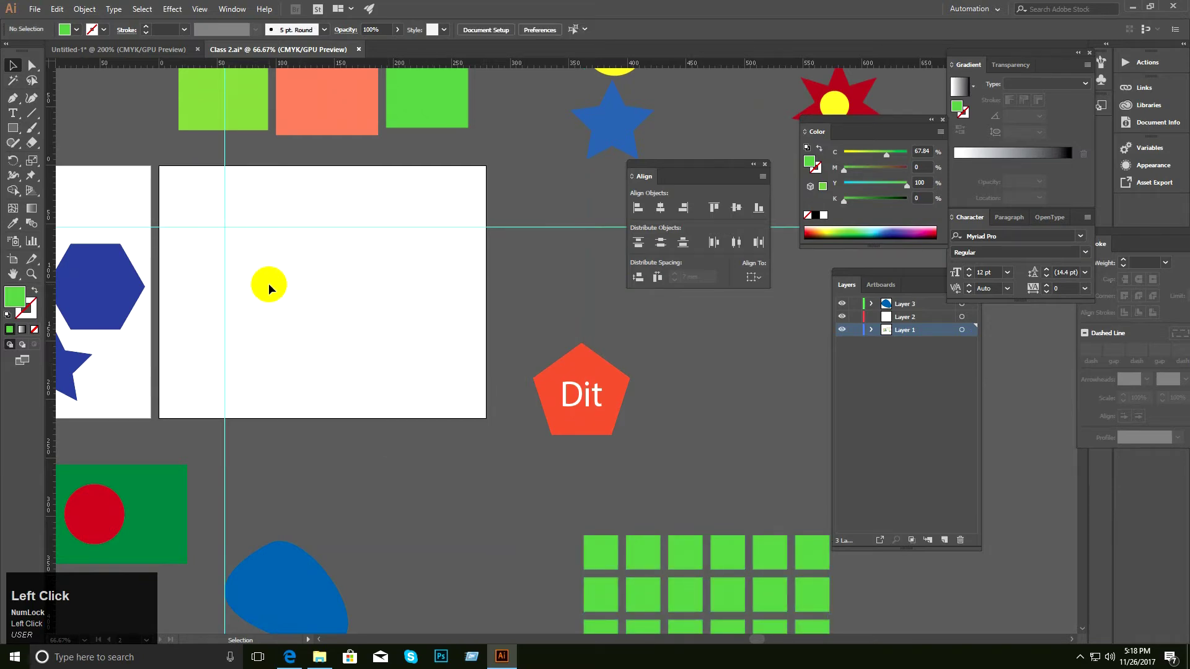
key("ctrl+space")
left_click(595, 428, "ctrl")
key("space")
left_click_drag(600, 431, 550, 352)
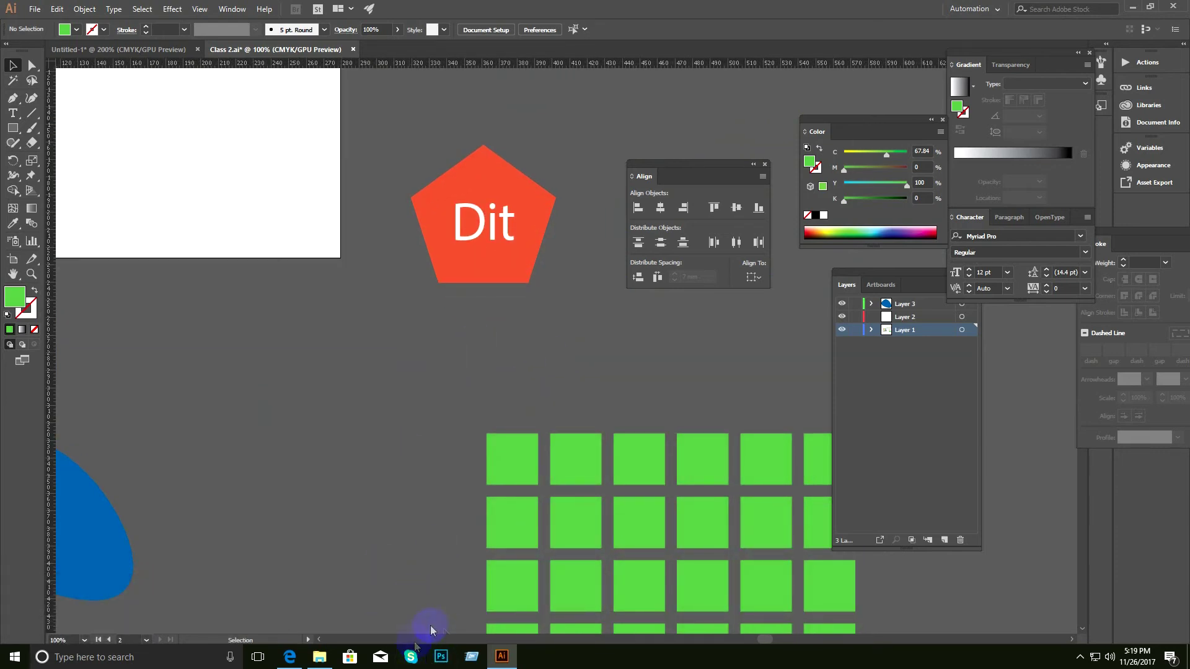
Switch to the course modules PDF in Microsoft Edge, review the "Working Guides" topic above Class# 03, and return to Illustrator.
left_click(289, 657)
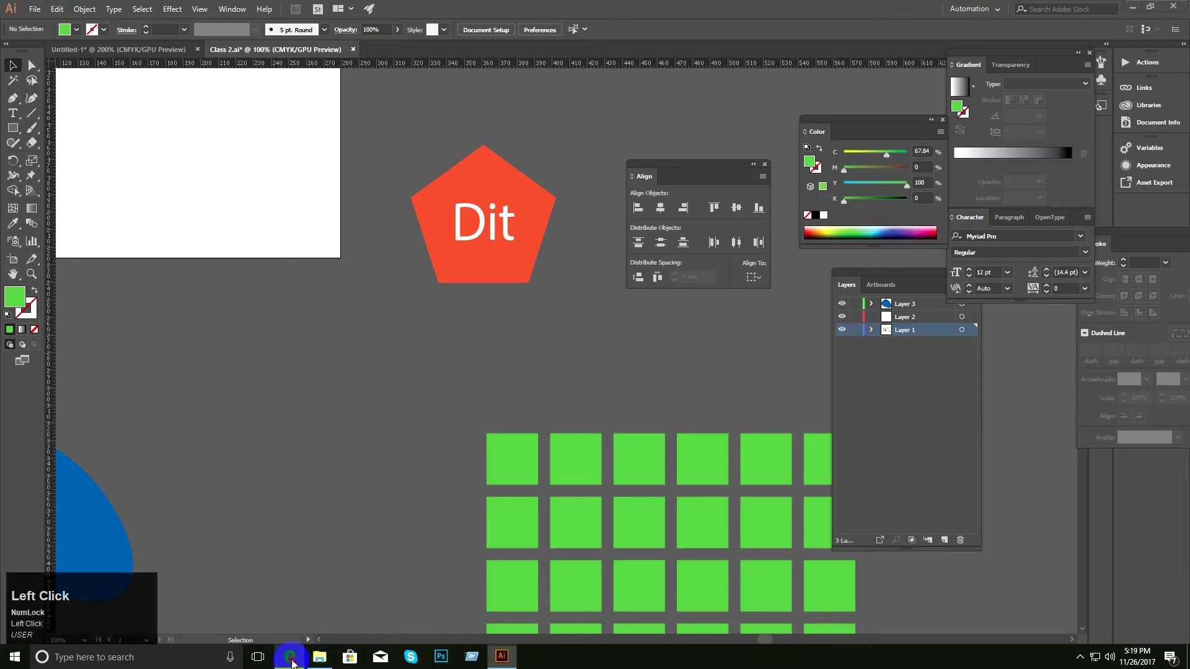
scroll(496, 273, "down", 2)
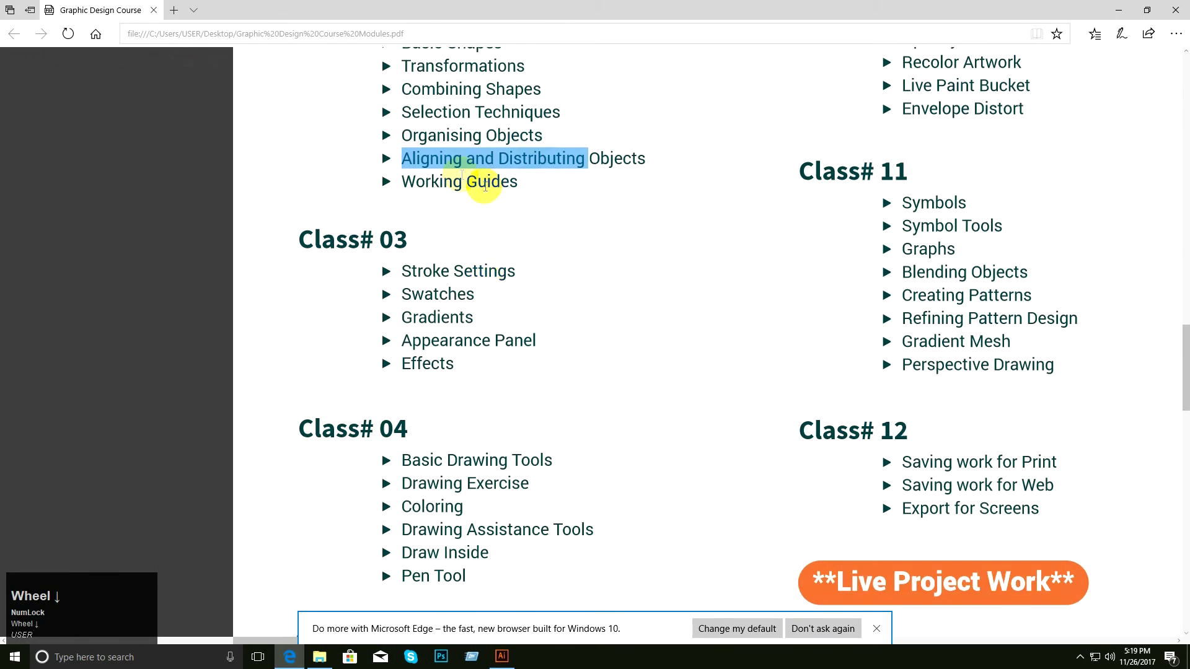
left_click(504, 184)
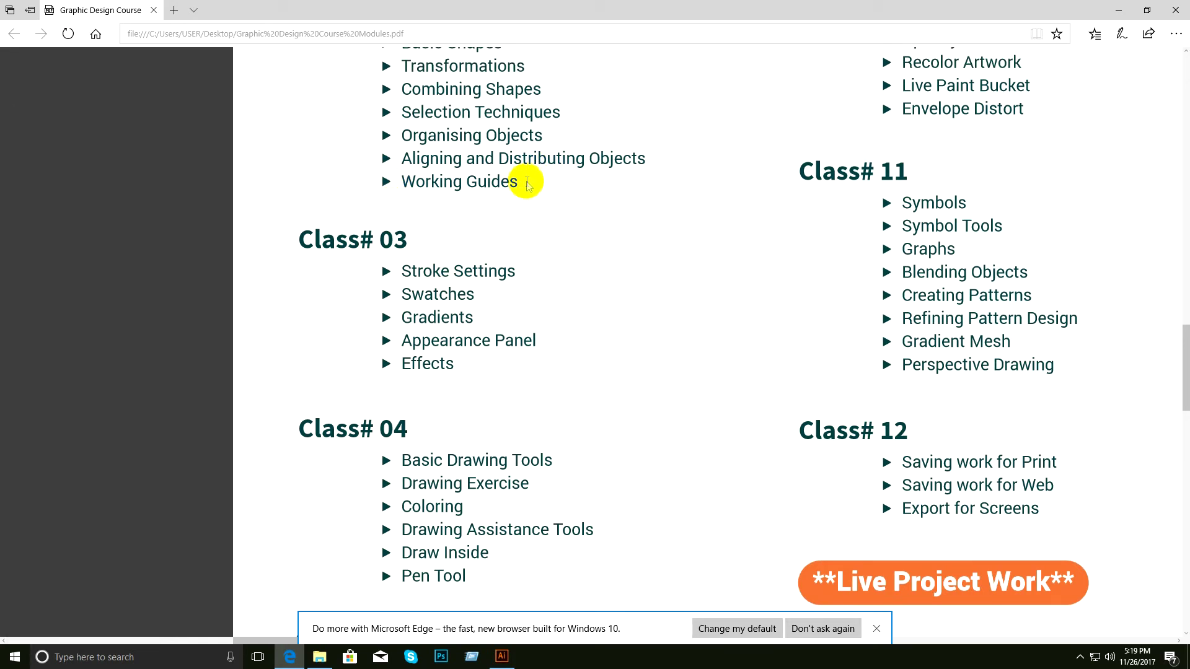
left_click_drag(468, 181, 528, 183)
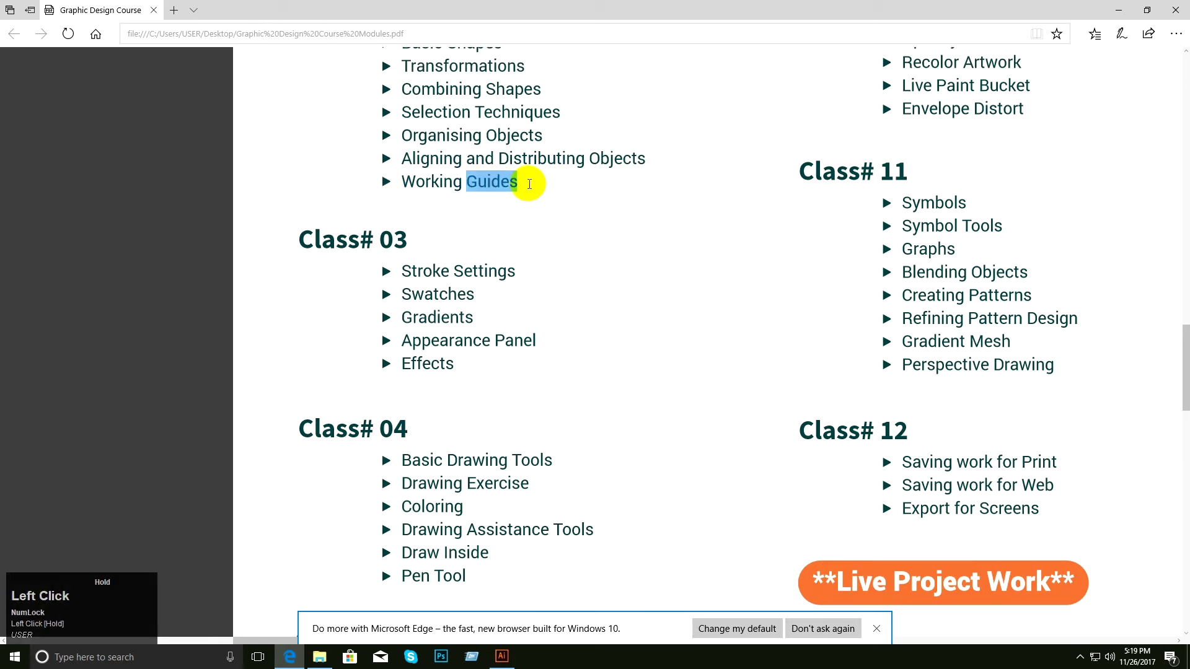
left_click(1117, 10)
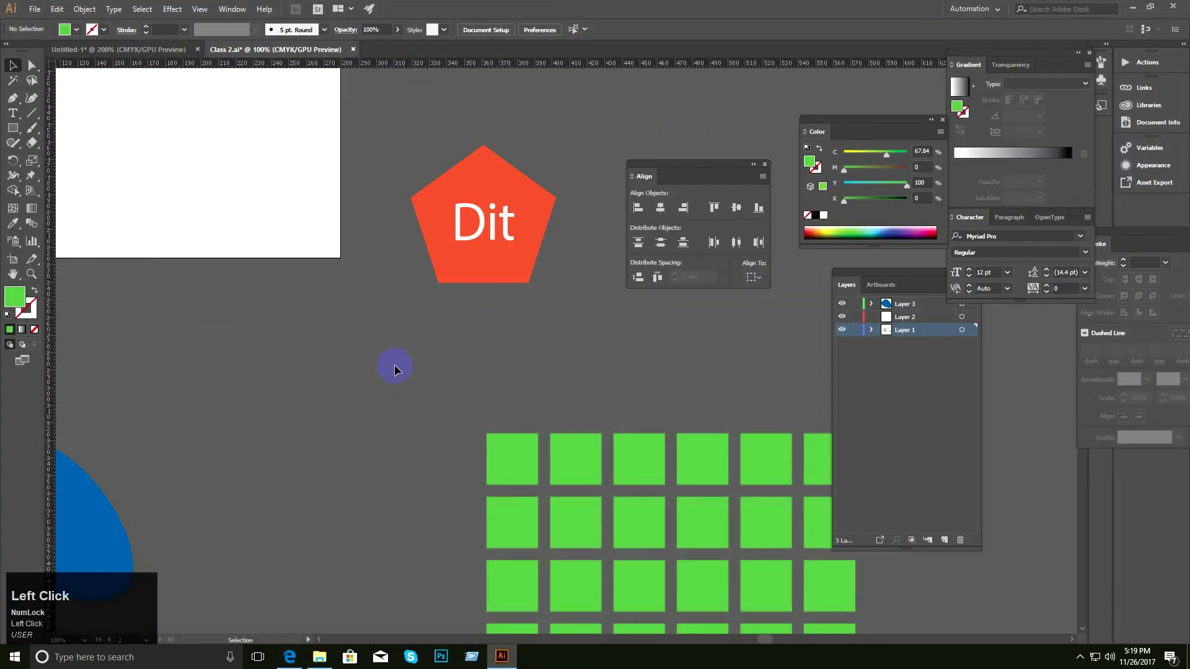
left_click(529, 327, "ctrl+alt")
left_click(527, 326, "ctrl+alt")
left_click_drag(496, 300, 491, 372)
left_click(461, 332, "ctrl")
left_click_drag(459, 331, 409, 310)
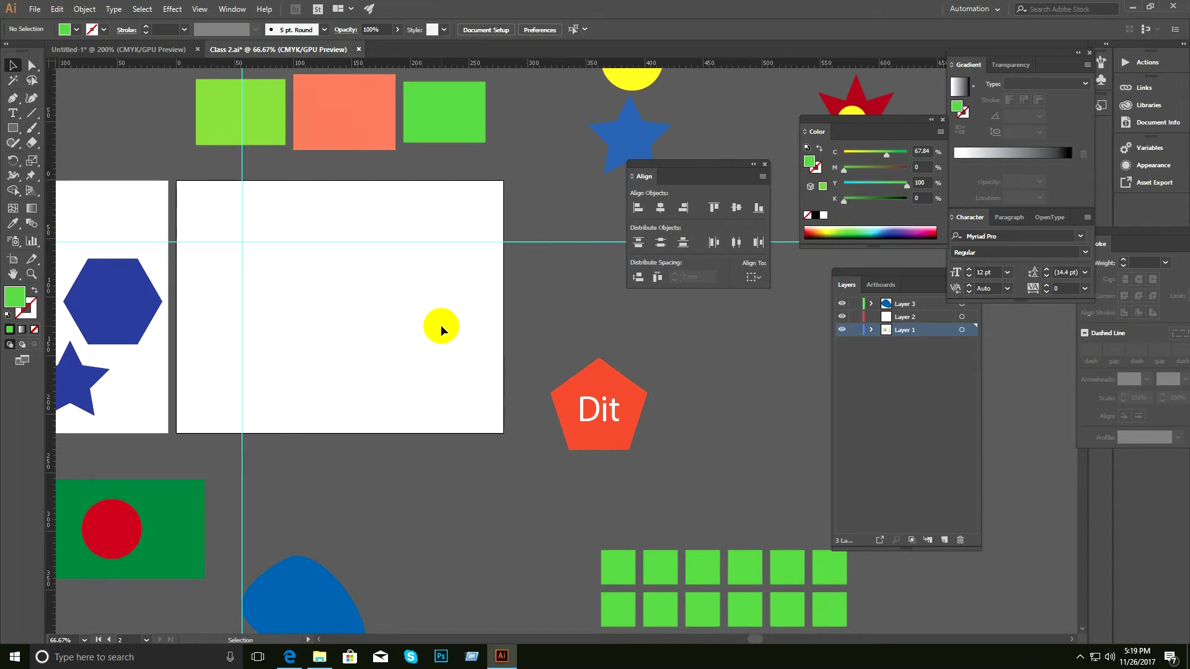
key("ctrl")
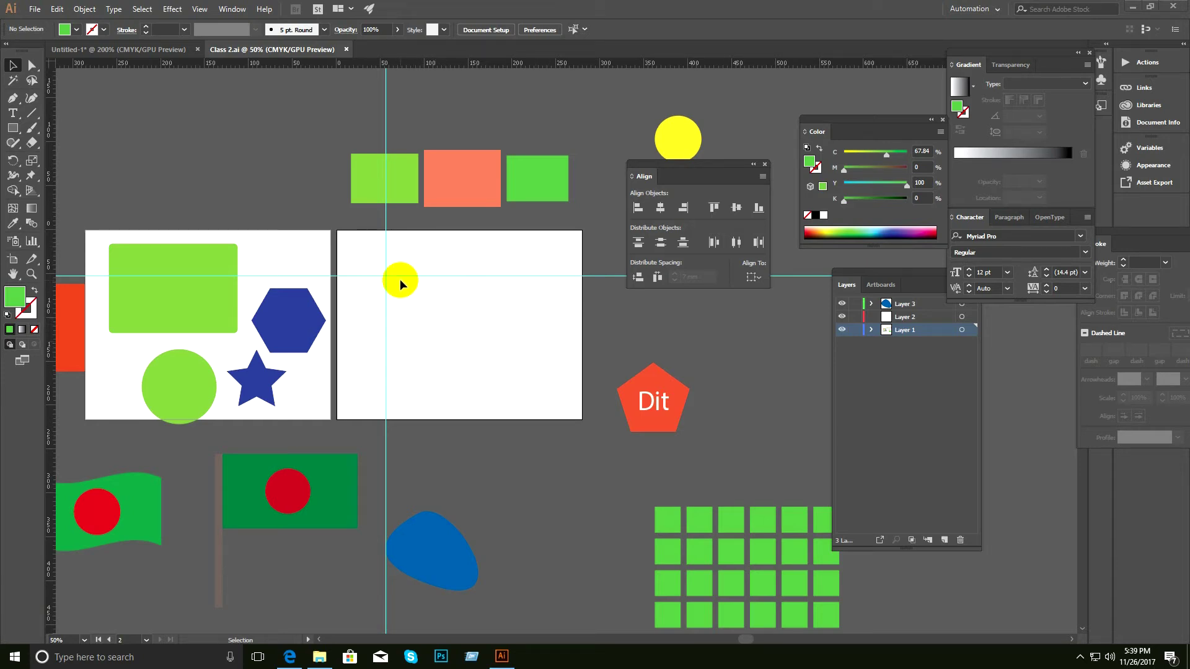
Close the Align panel to clear the view of the empty artboard with the guides.
key("ctrl+space")
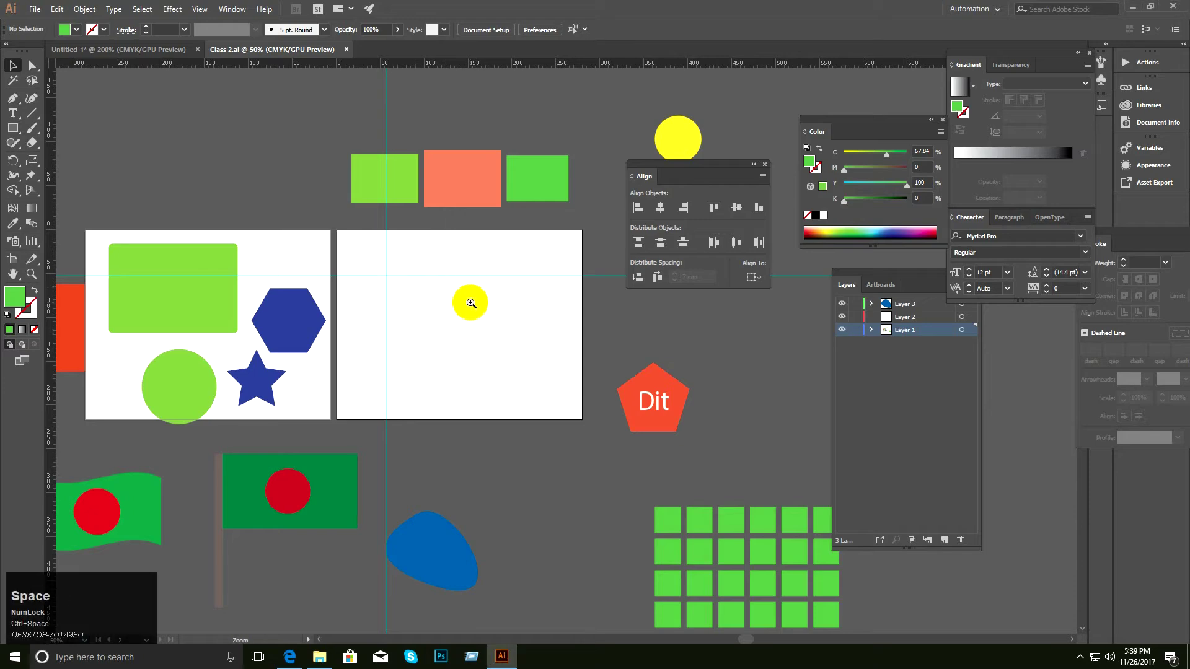
left_click(471, 303, "ctrl")
left_click(764, 164)
key("ctrl+space")
left_click(569, 323, "ctrl")
key("space")
left_click_drag(568, 327, 589, 304)
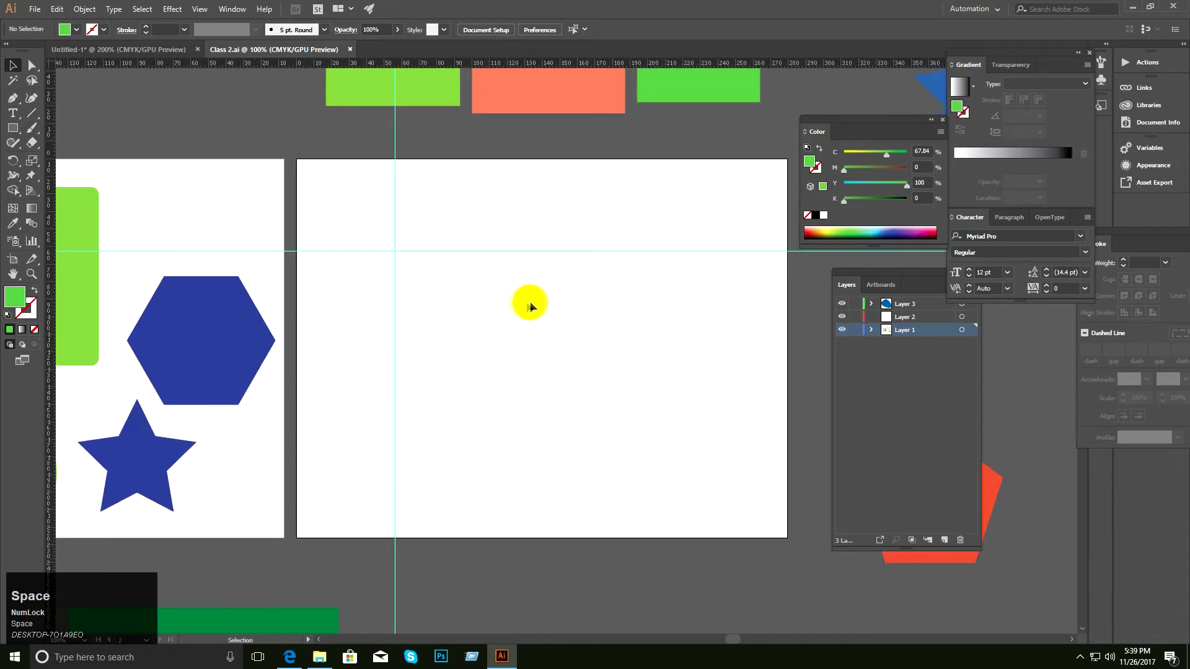
left_click(402, 234)
left_click_drag(348, 225, 457, 317)
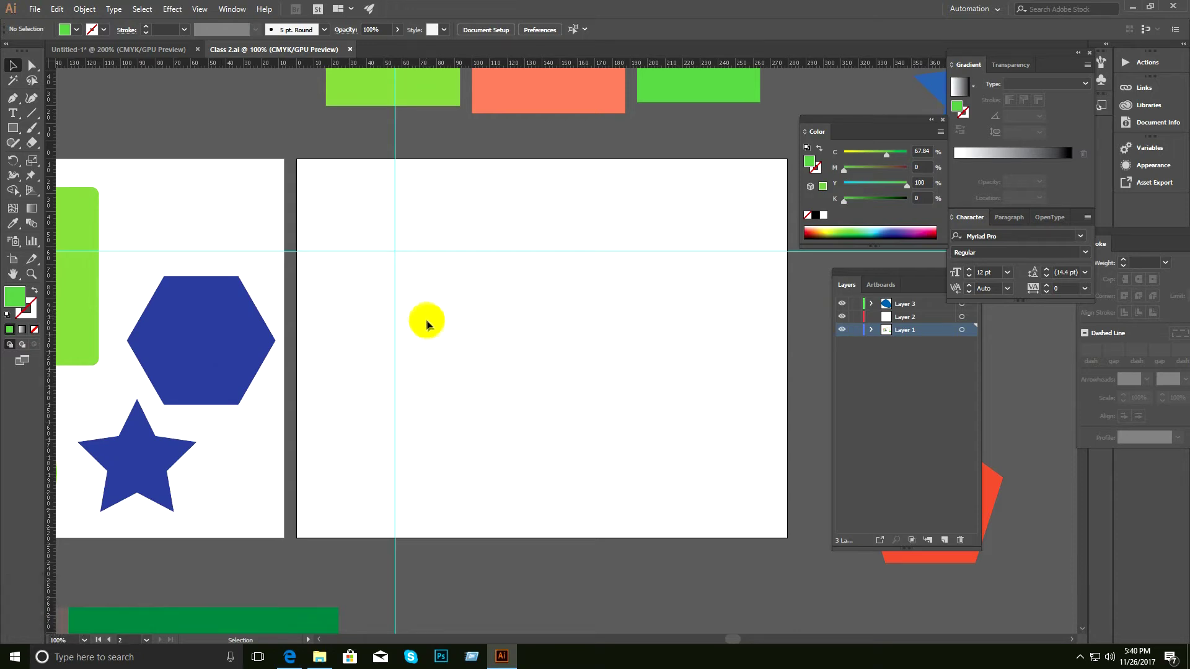
Set the ruler units of the document to inches.
left_click(427, 321)
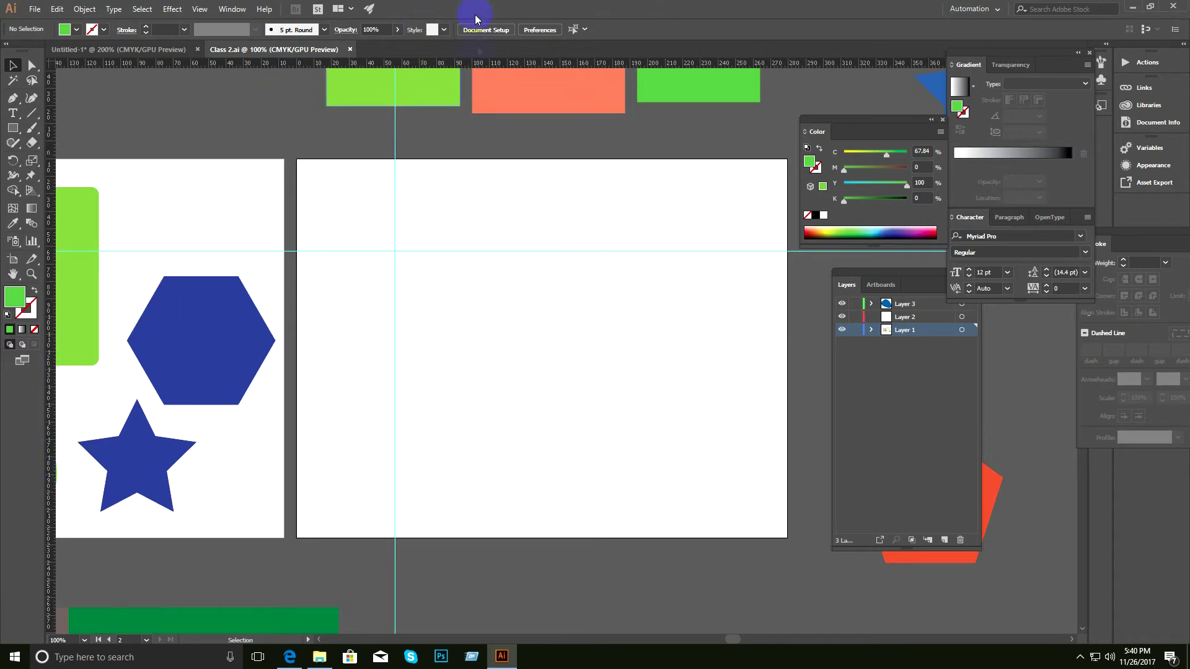
right_click(499, 66)
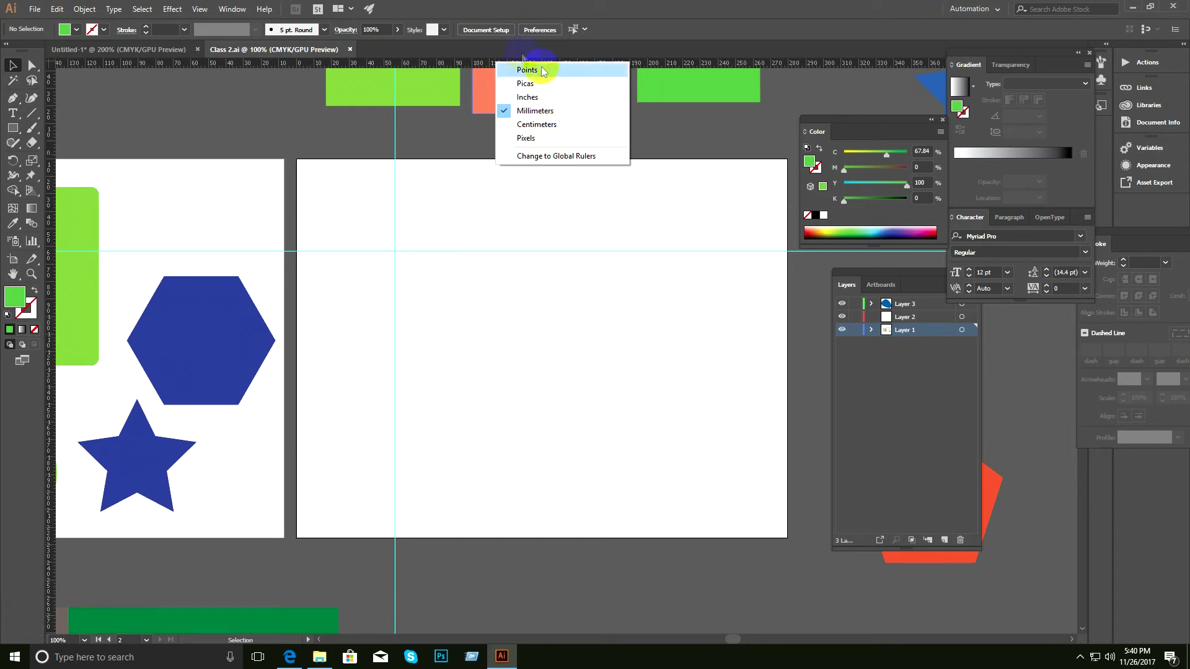
left_click(545, 99)
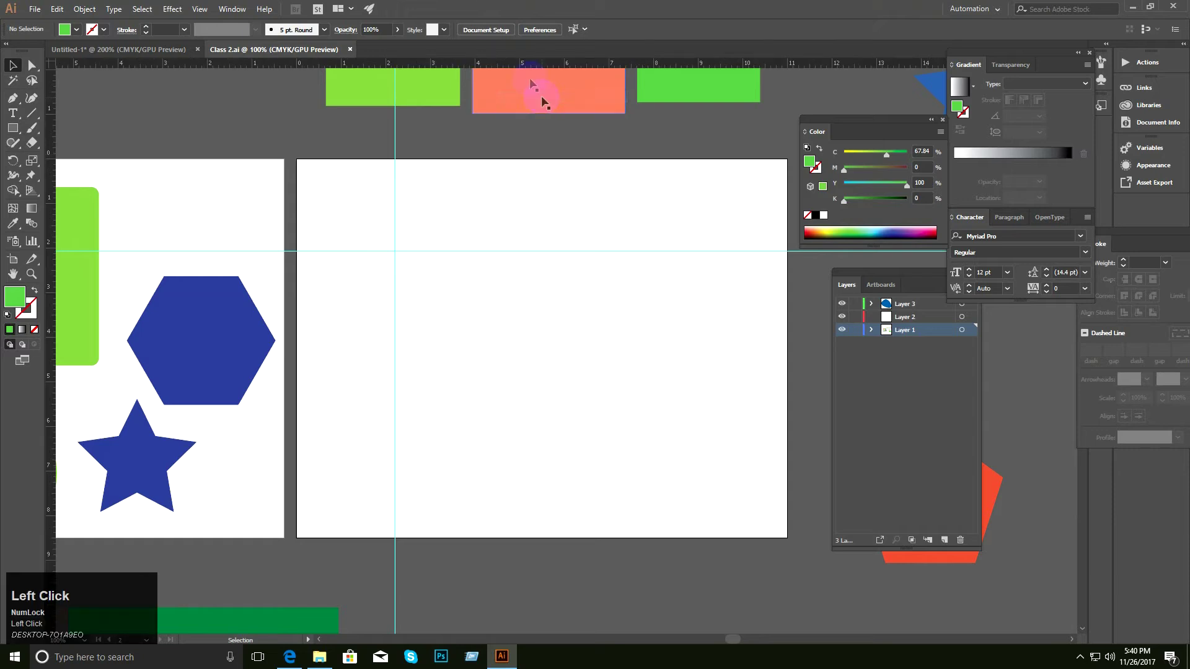
right_click(504, 65)
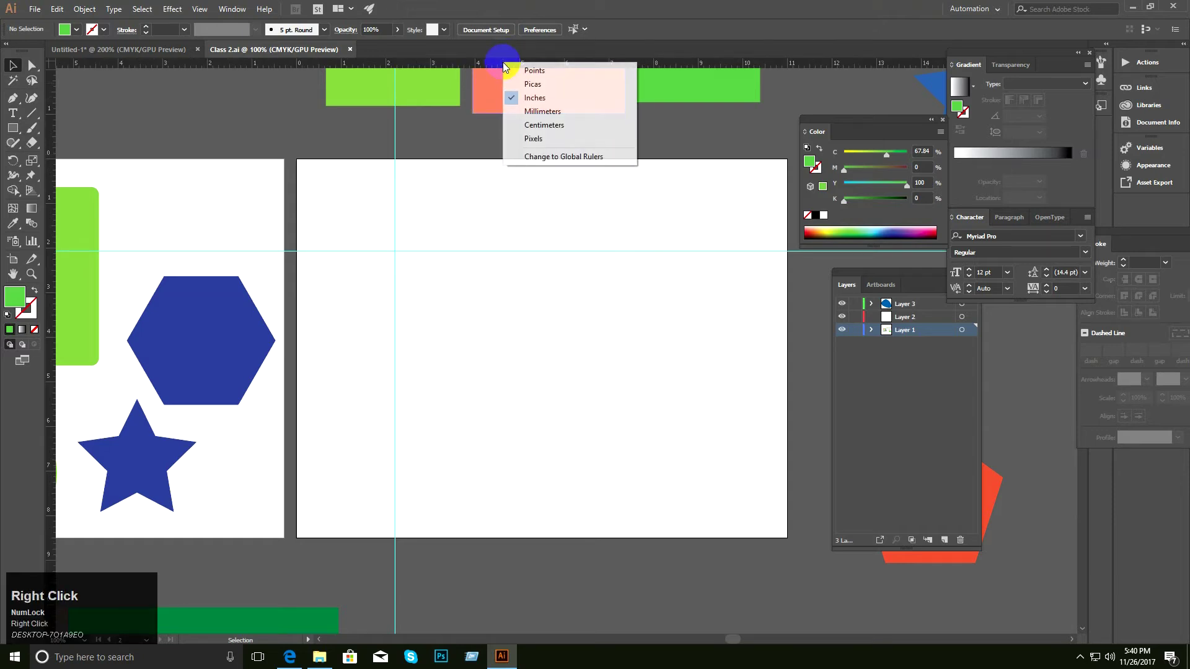
left_click(637, 20)
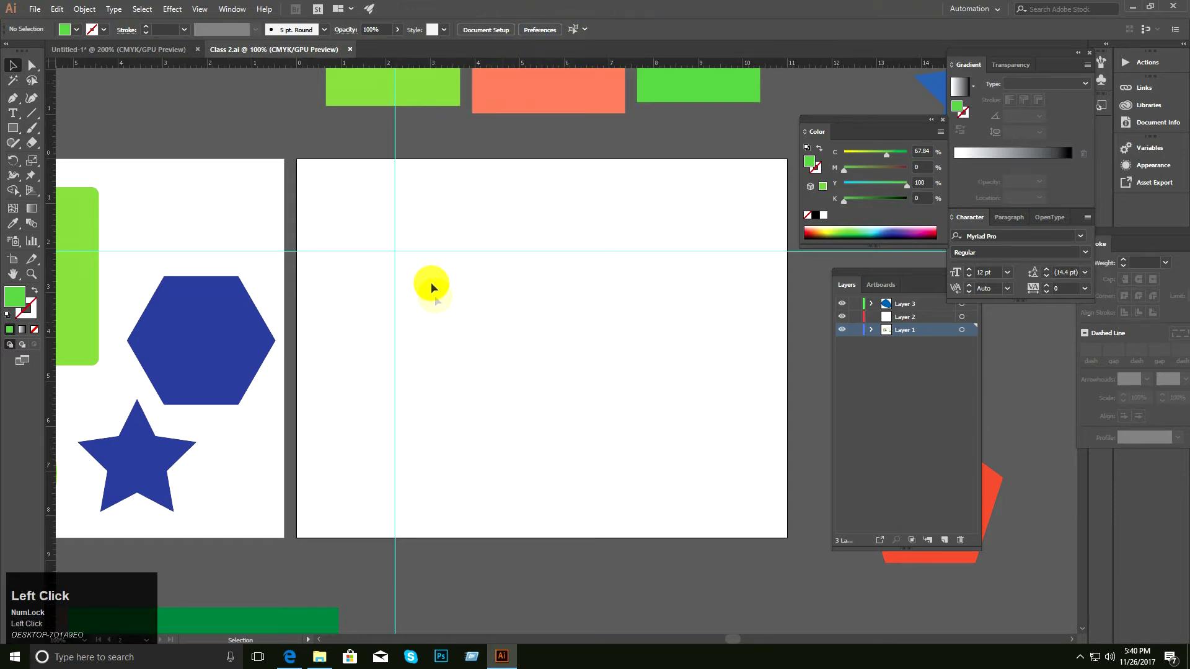
Try to select the locked horizontal and vertical guides around their intersection on the empty artboard.
left_click(475, 305, "ctrl")
left_click(492, 330, "ctrl")
left_click_drag(494, 332, 431, 295)
left_click_drag(534, 333, 478, 324)
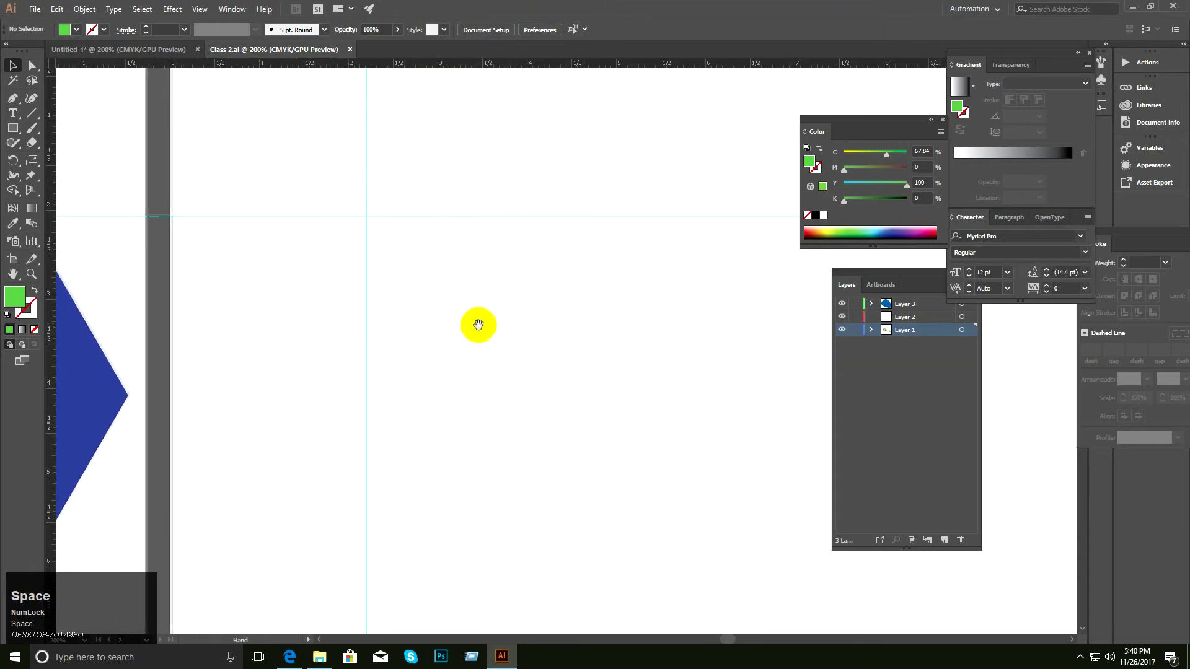
left_click(503, 312, "ctrl+alt")
left_click_drag(560, 330, 421, 244)
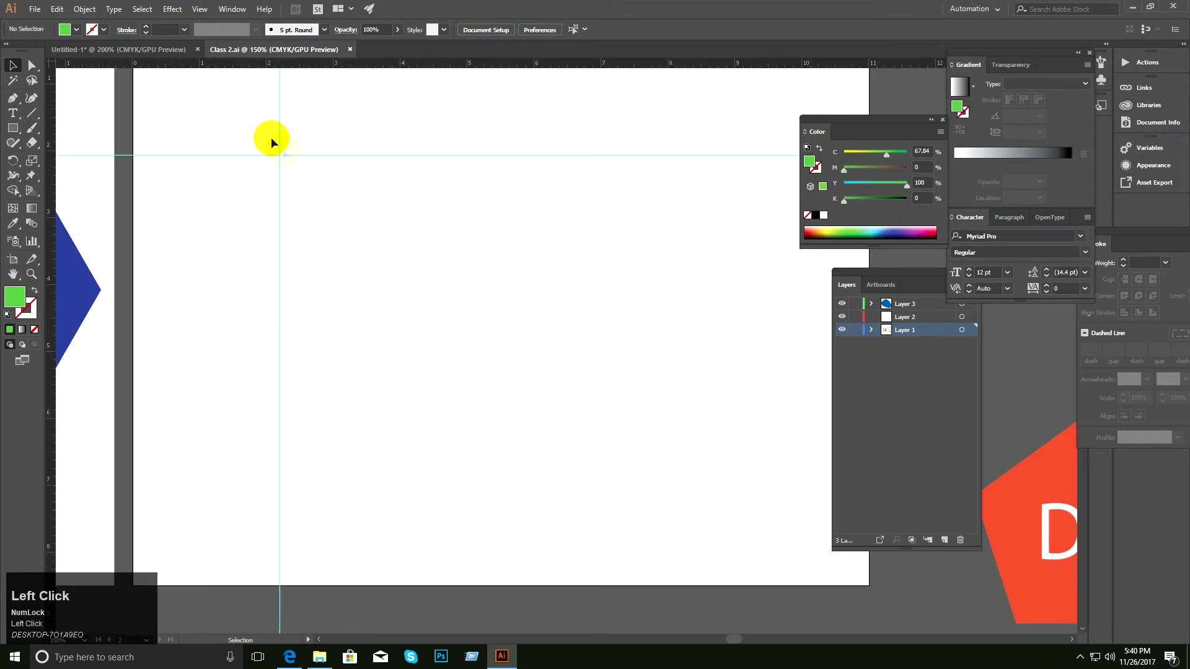
left_click_drag(267, 181, 328, 245)
left_click_drag(444, 162, 371, 247)
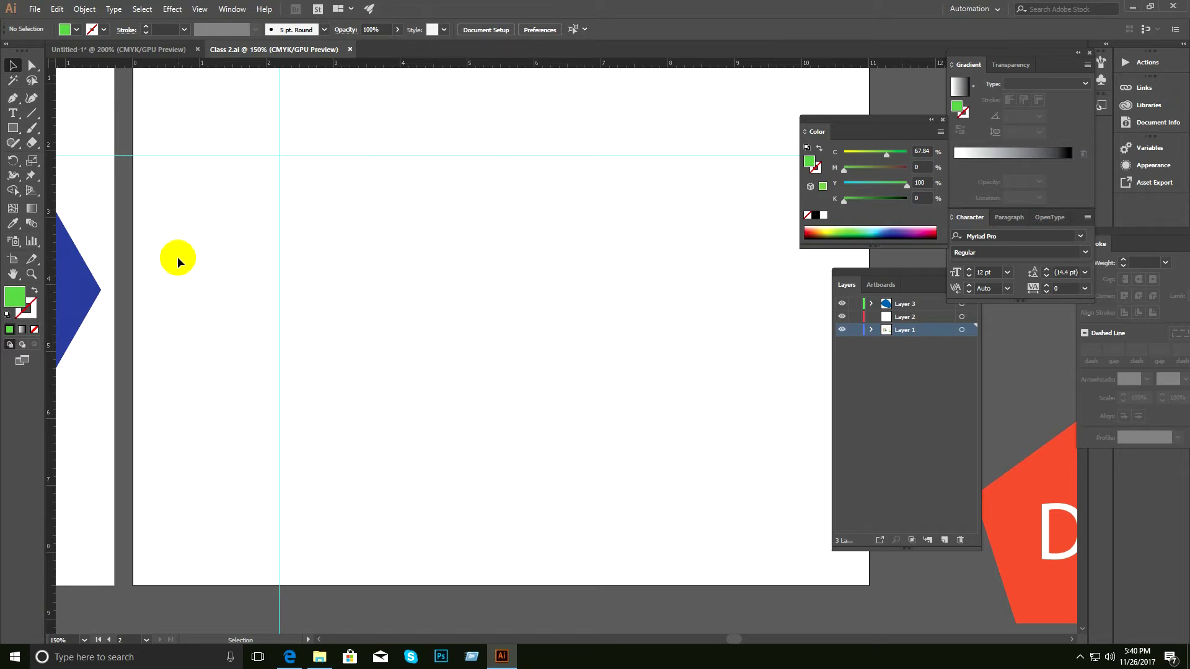
left_click(285, 207)
left_click(280, 152)
left_click_drag(259, 124, 389, 240)
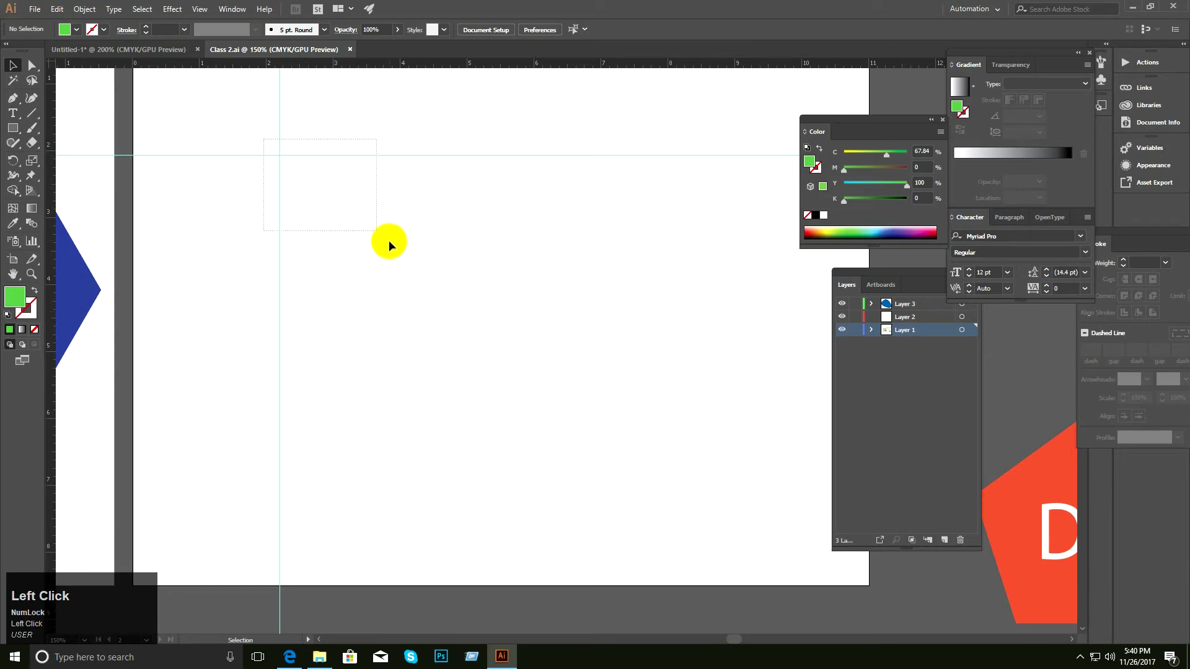
left_click_drag(258, 127, 352, 238)
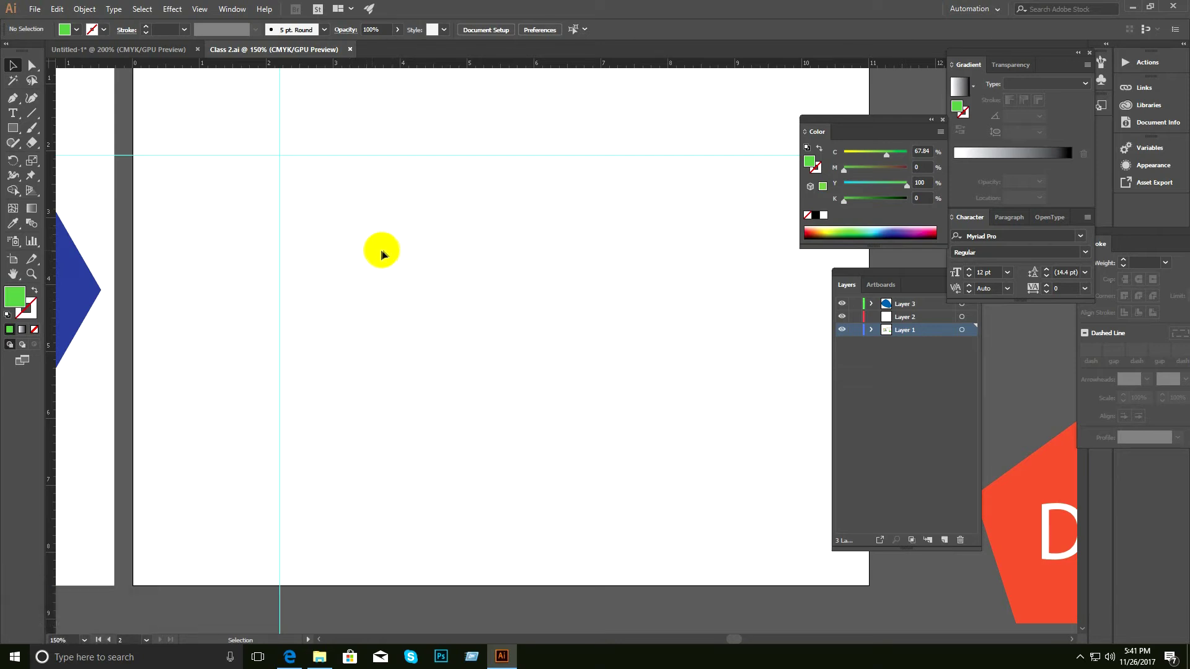
Unlock the guides and move the vertical guide closer to the artboard's left edge, to about 1.6 in.
right_click(340, 185)
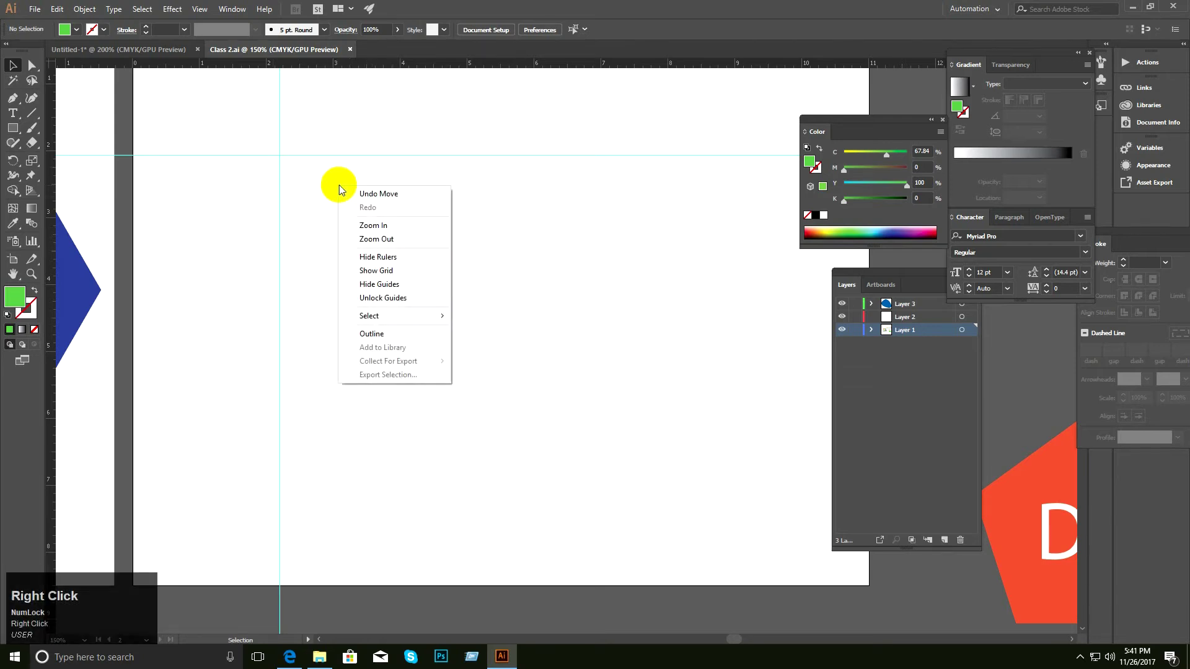
left_click(389, 299)
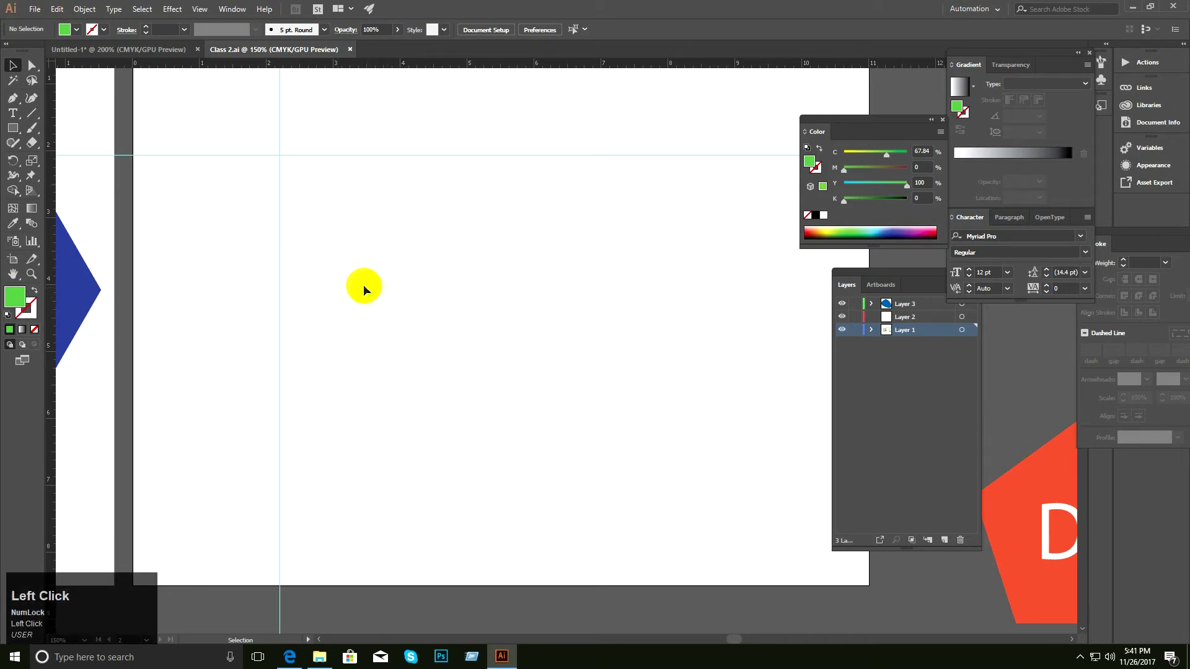
left_click_drag(259, 249, 325, 277)
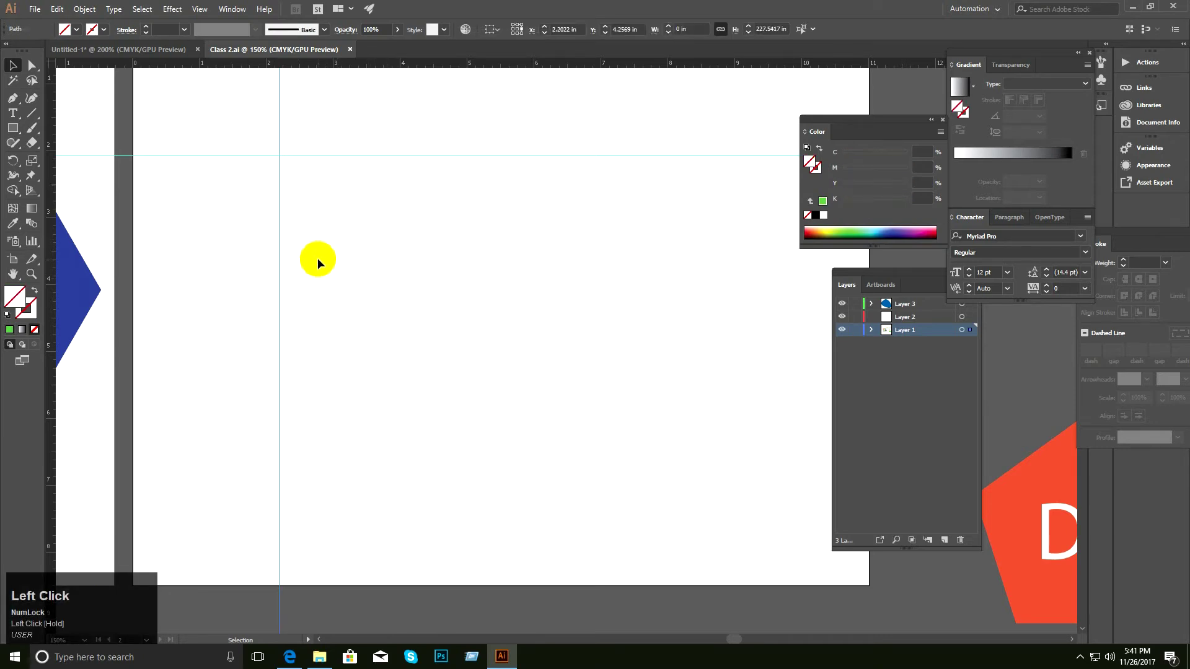
left_click_drag(280, 265, 243, 267)
left_click(315, 266)
Lock the guides again and try selecting them at their intersection.
right_click(318, 232)
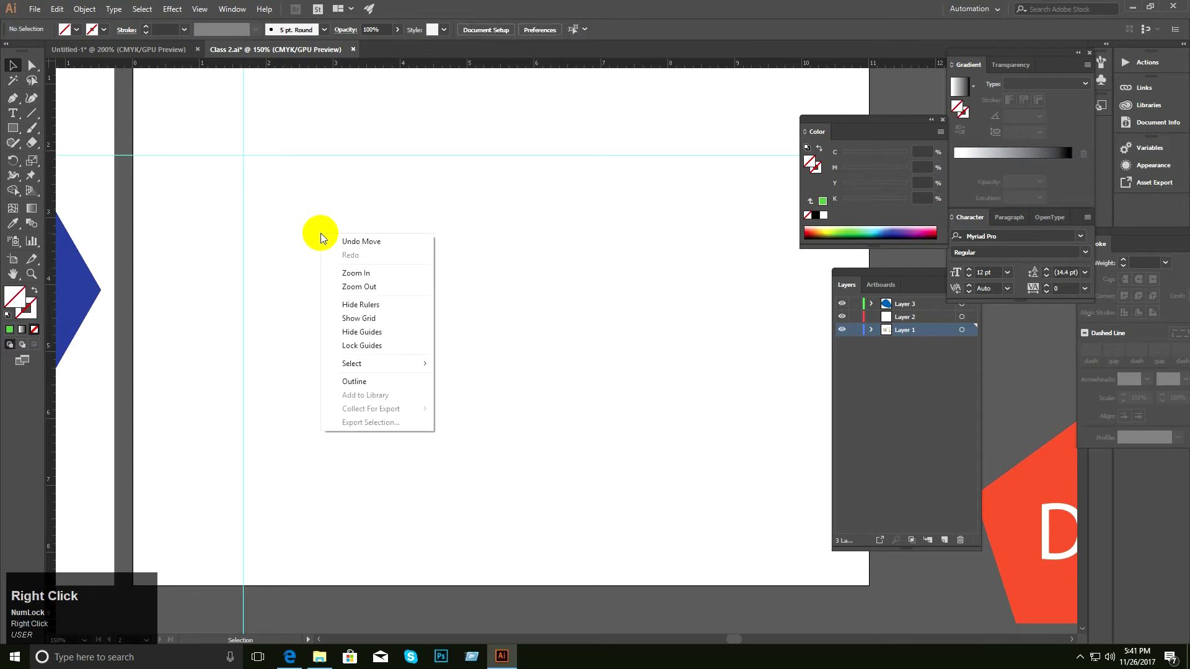
left_click(370, 345)
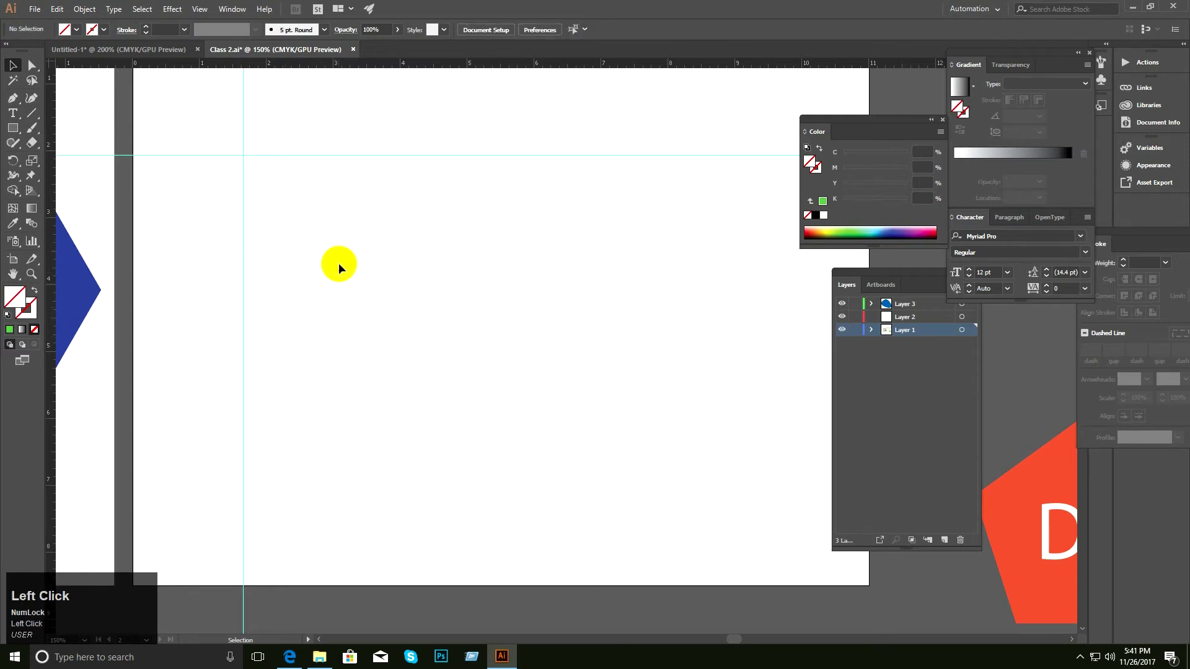
right_click(342, 237)
left_click(319, 254)
left_click_drag(224, 141, 333, 225)
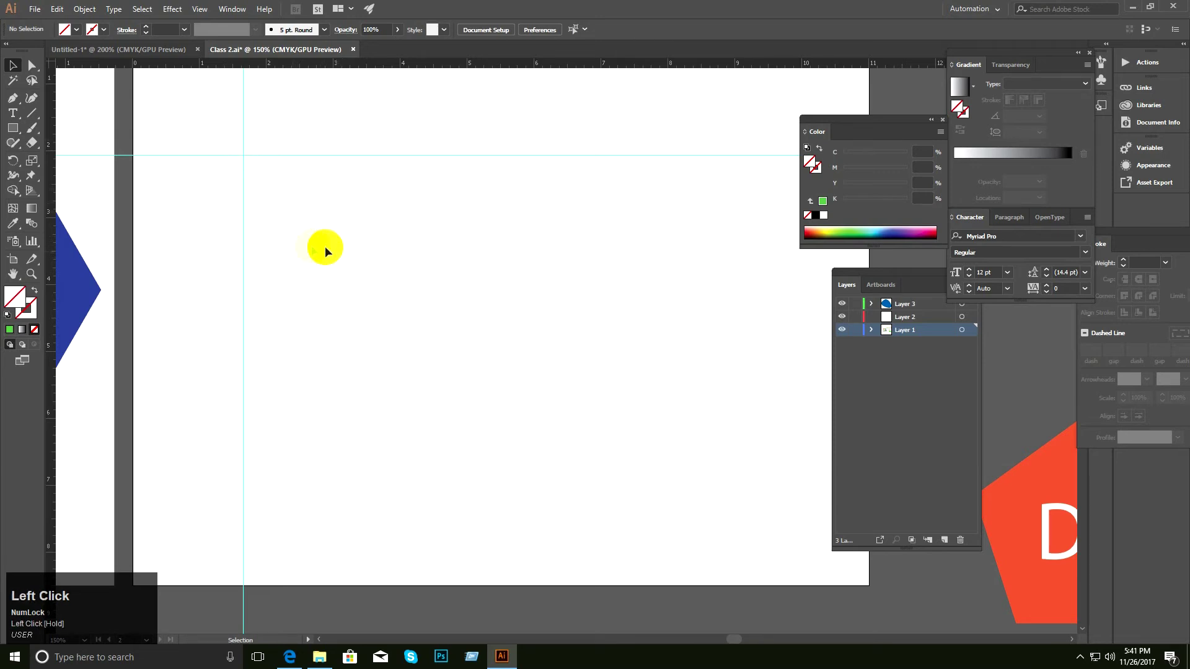
left_click(427, 301, "ctrl")
left_click_drag(429, 299, 374, 269)
left_click(413, 295, "ctrl+alt")
left_click_drag(534, 305, 415, 297)
left_click(411, 280, "ctrl")
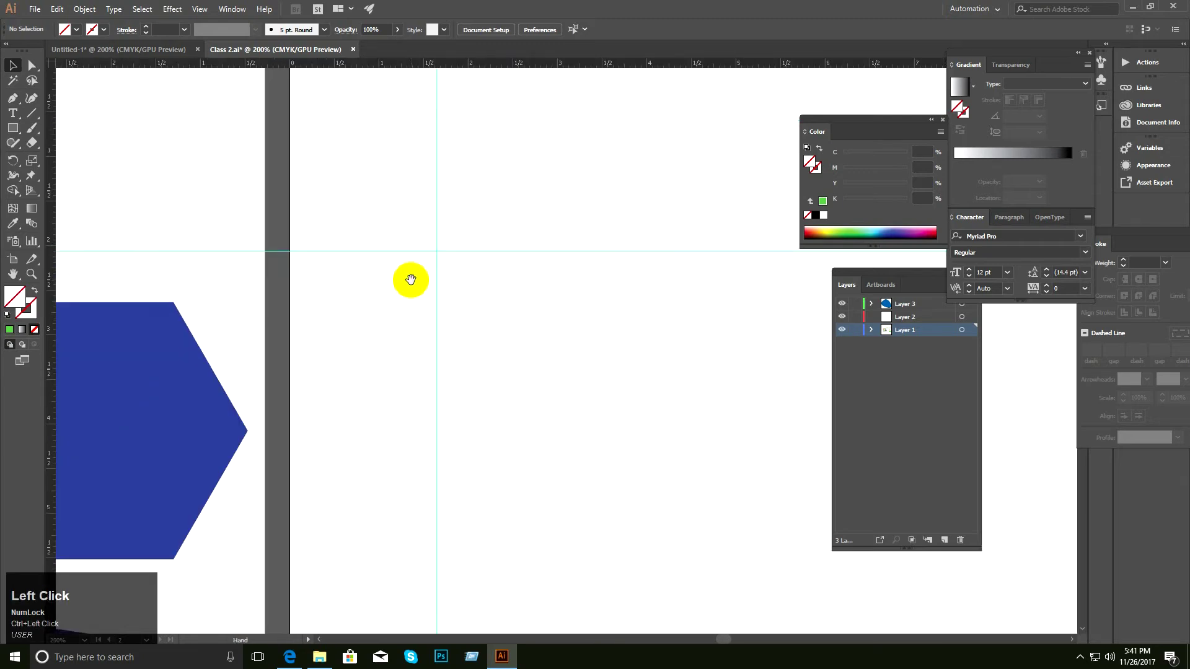
left_click_drag(568, 378, 433, 331)
left_click(433, 331, "ctrl+alt")
left_click(466, 342, "ctrl+alt")
left_click_drag(648, 375, 358, 284)
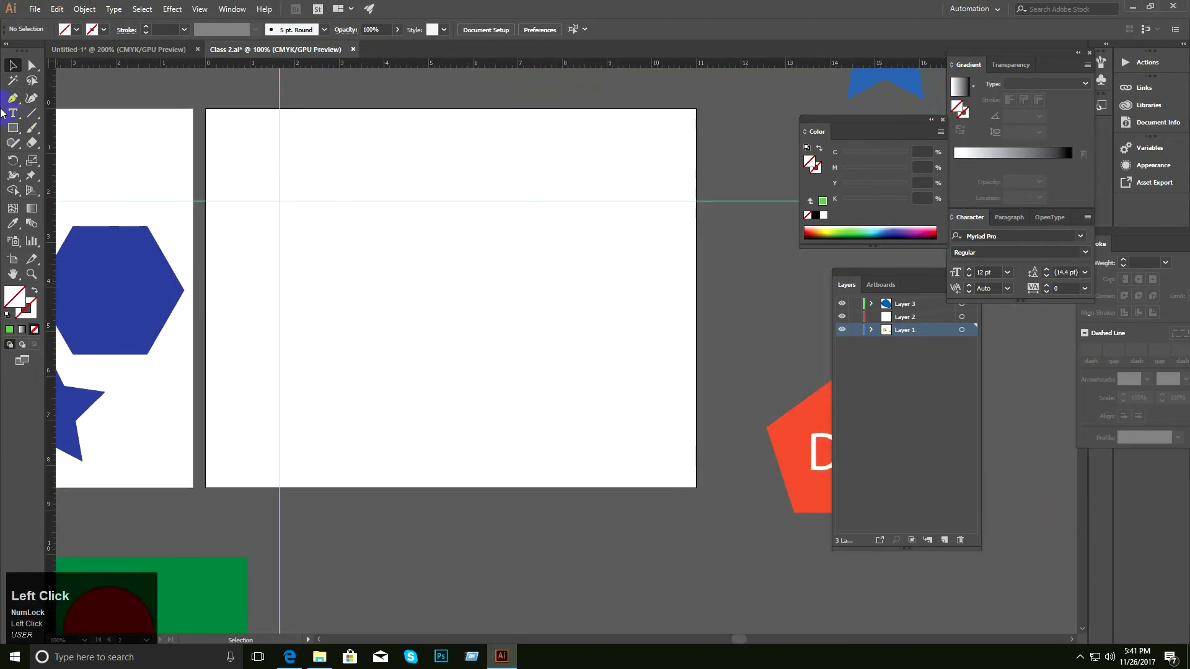
Try placing a horizontal guide at about 7.5 in and a vertical guide at about 10.4 in on the artboard, and undo both.
left_click(19, 128)
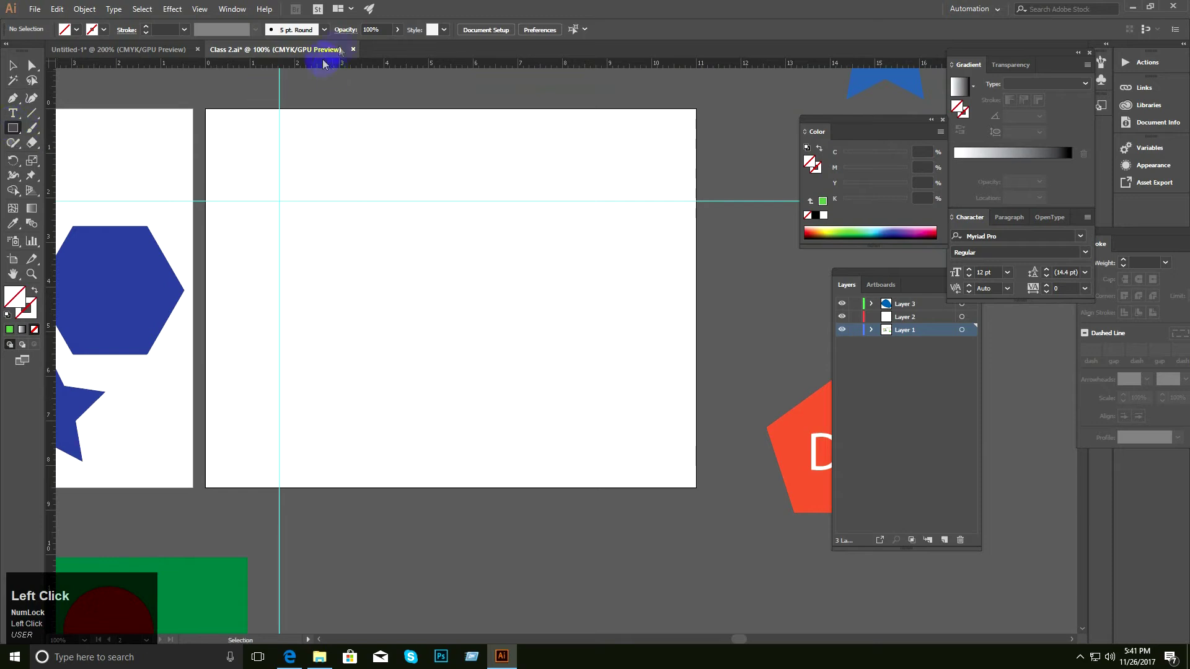
left_click_drag(409, 64, 670, 483)
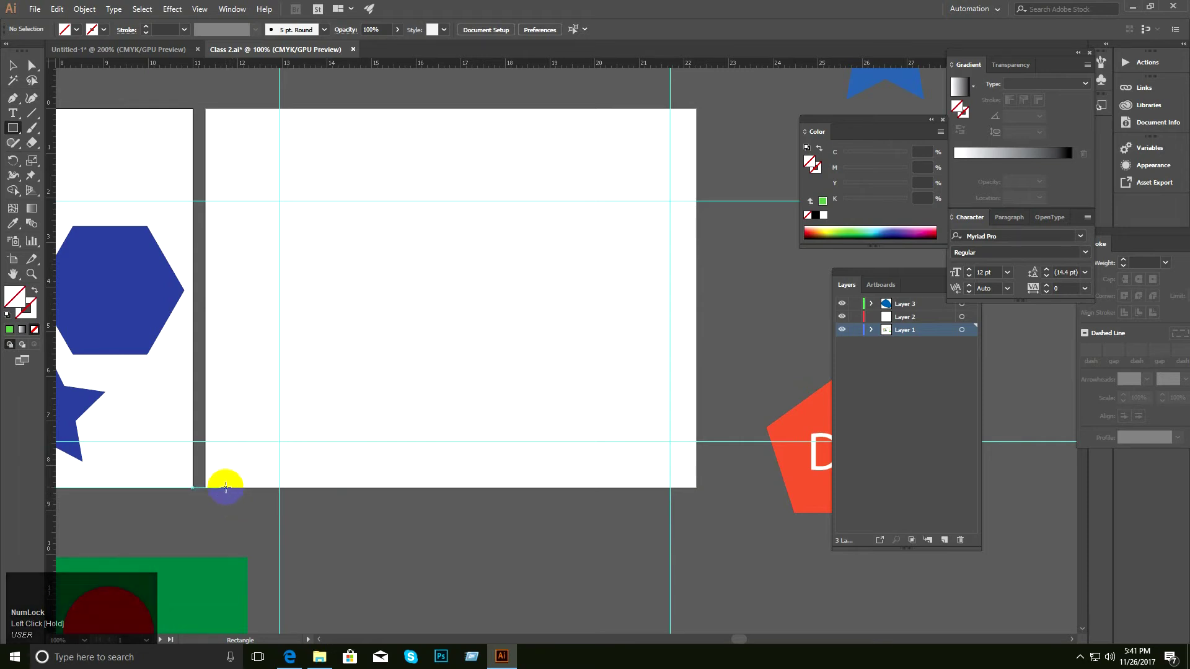
key("ctrl+z")
key("ctrl+z")
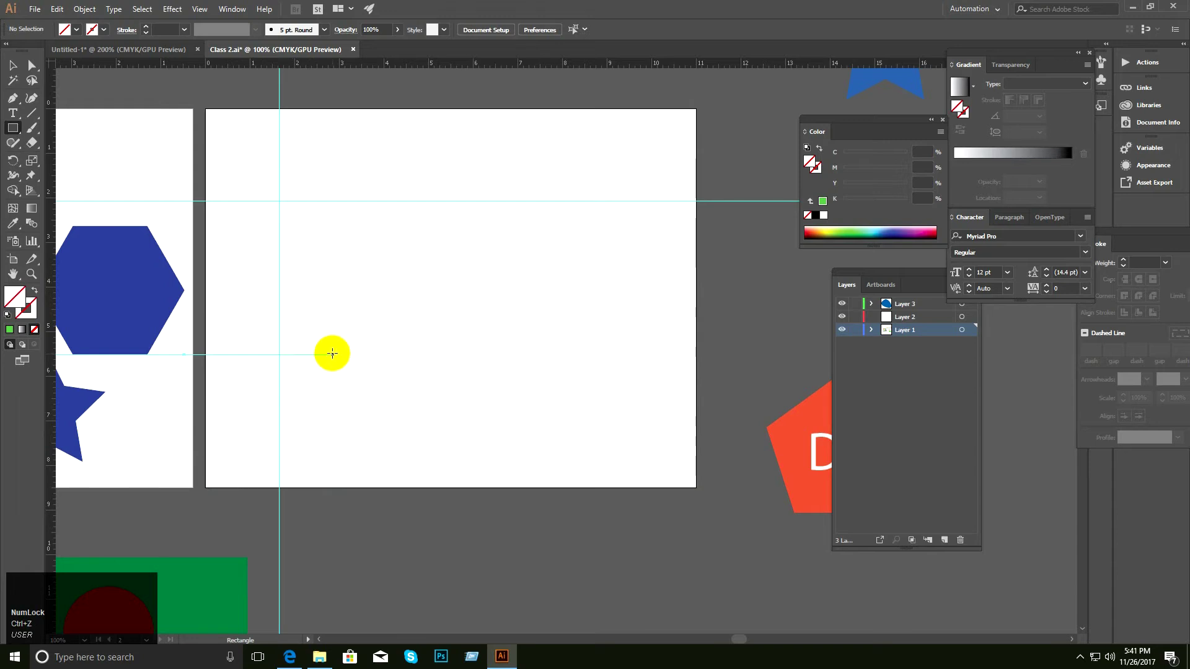
Draw a rectangle about 4.01 in wide and 7.6 in tall inside the left part of the empty artboard.
left_click(18, 129)
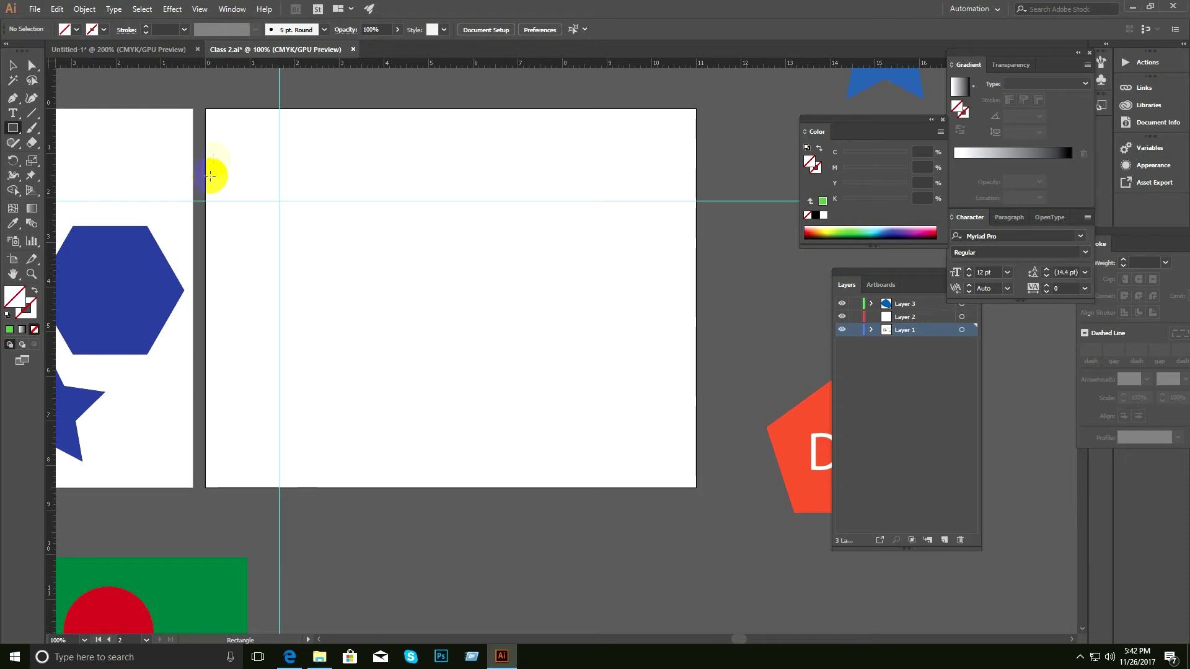
left_click_drag(212, 63, 220, 100)
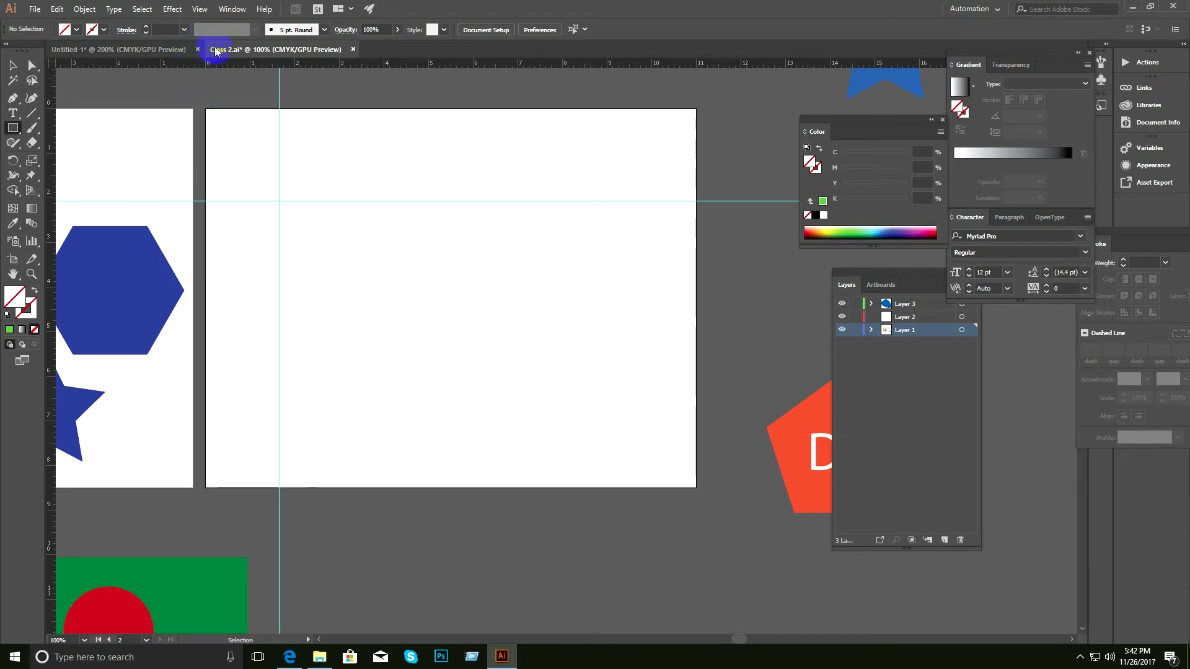
left_click(240, 131)
left_click_drag(240, 131, 419, 469)
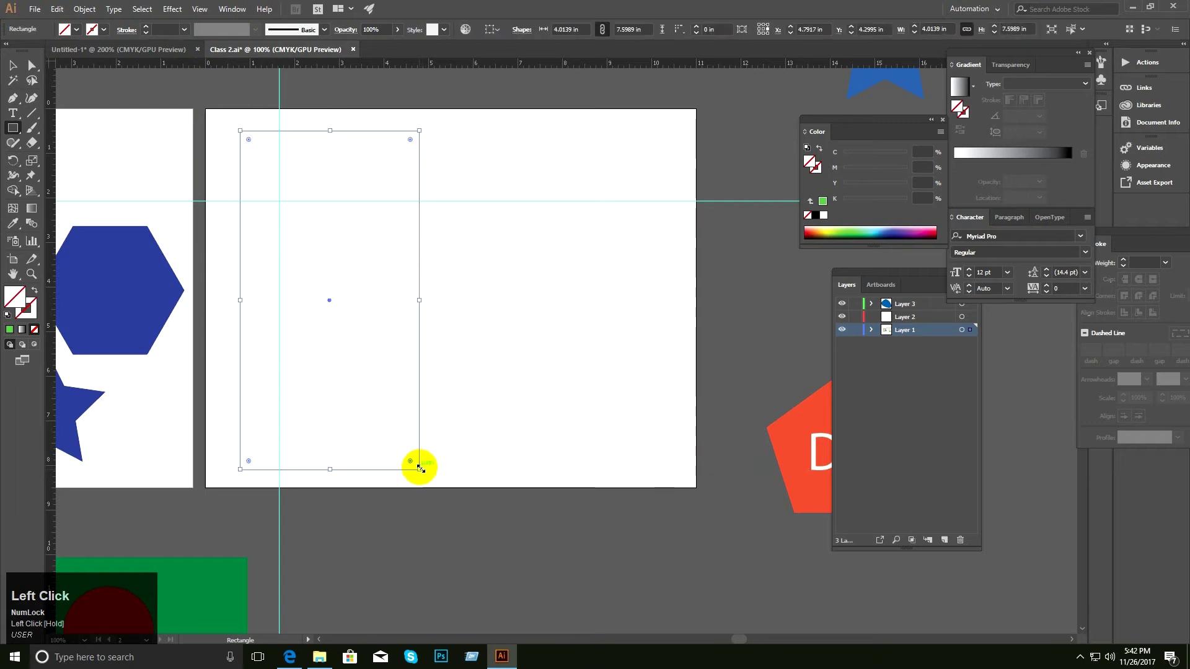
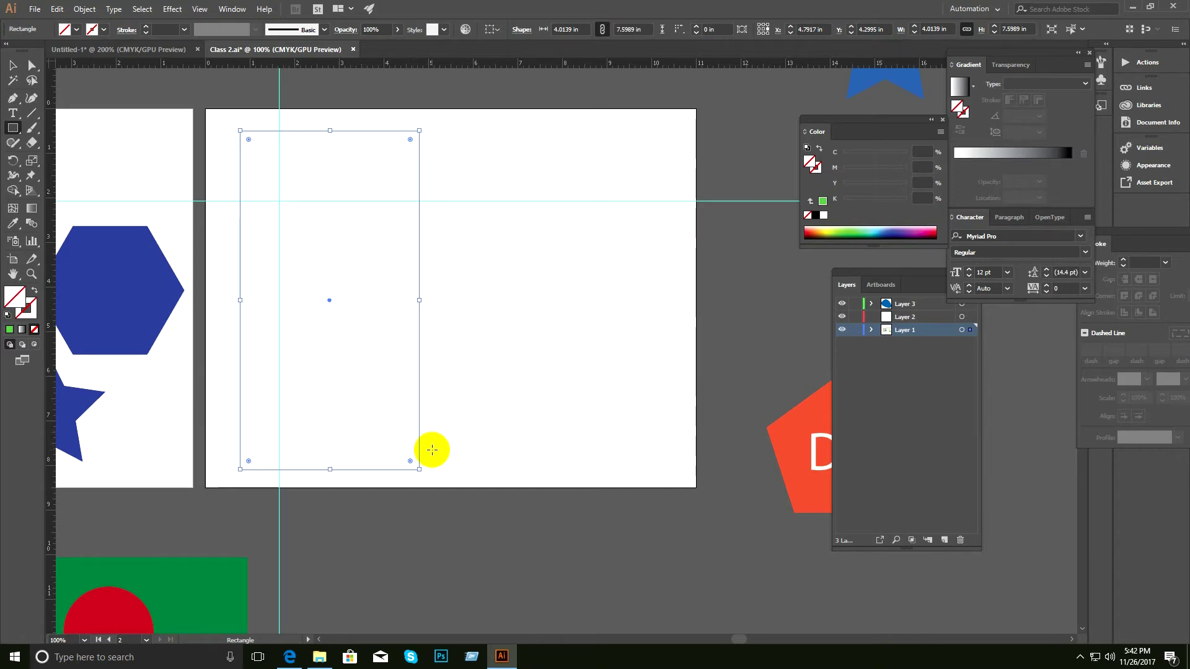
Give the tall rectangle a black stroke and no fill.
left_click(459, 275)
left_click(455, 334)
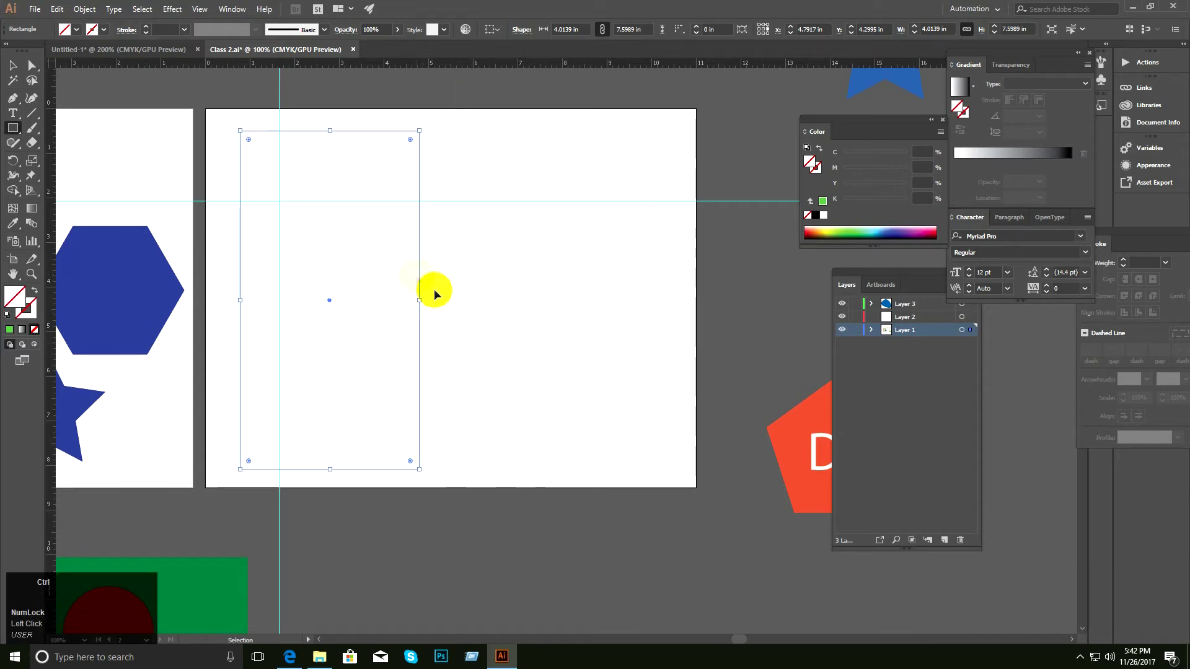
left_click(816, 168)
left_click(816, 215)
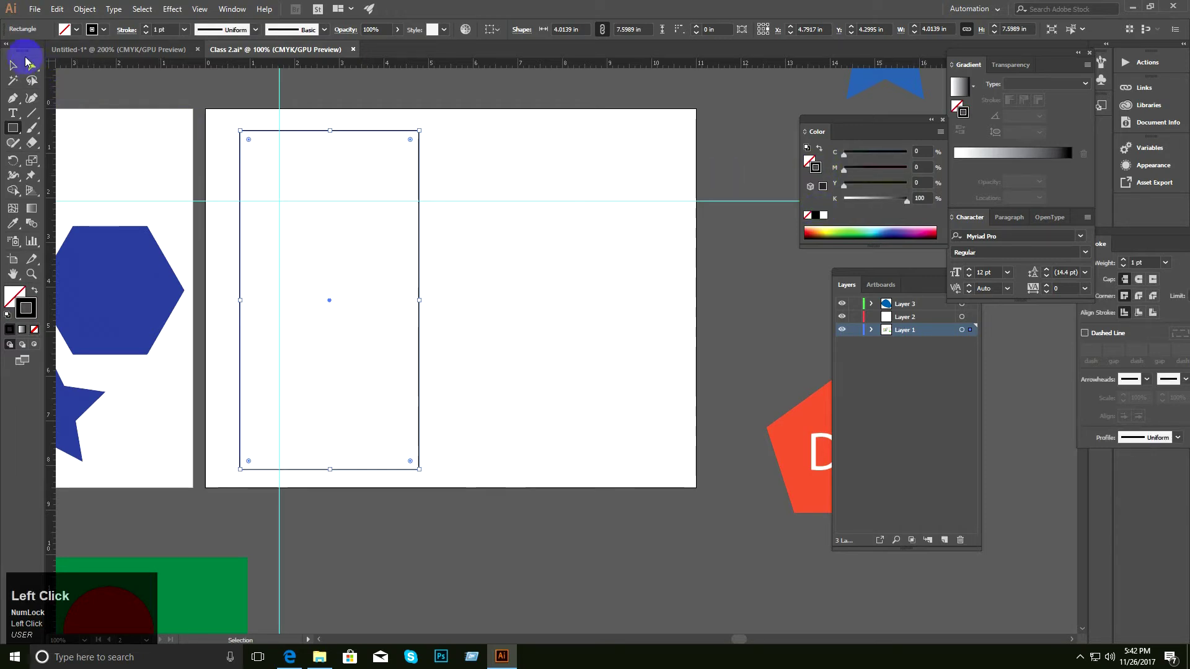
Narrow the rectangle to about 3.25 in and duplicate it twice side by side to form three adjoining columns.
left_click(13, 64)
left_click_drag(419, 300, 526, 333)
left_click(459, 306)
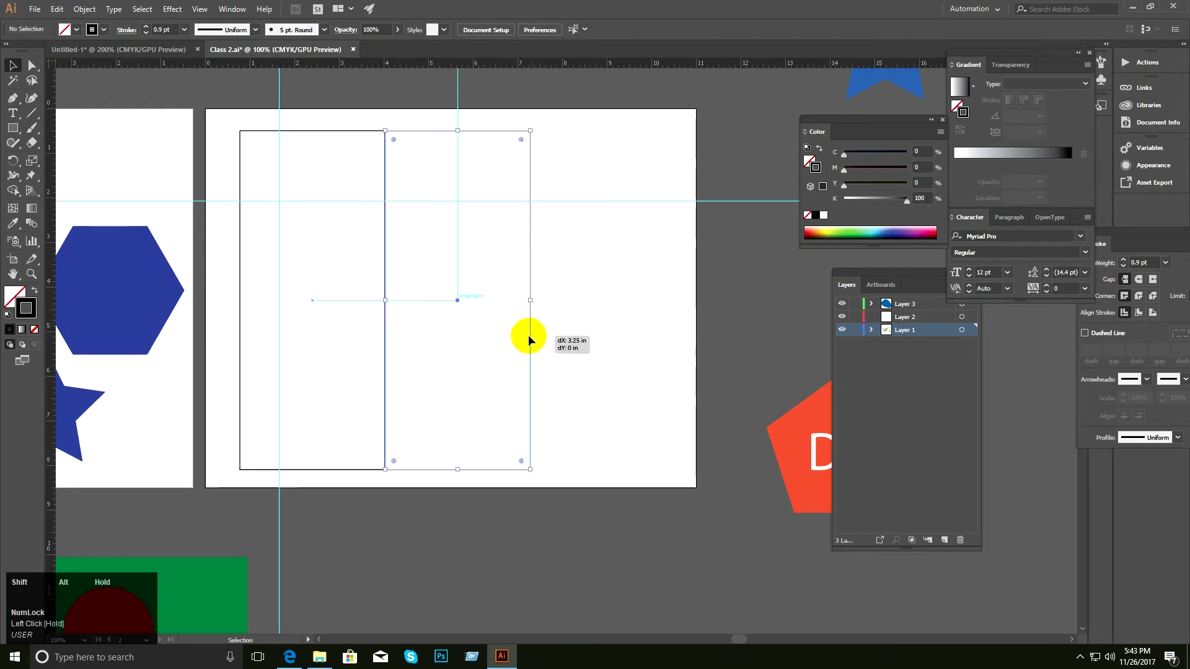
left_click_drag(528, 339, 529, 338)
key("ctrl+d")
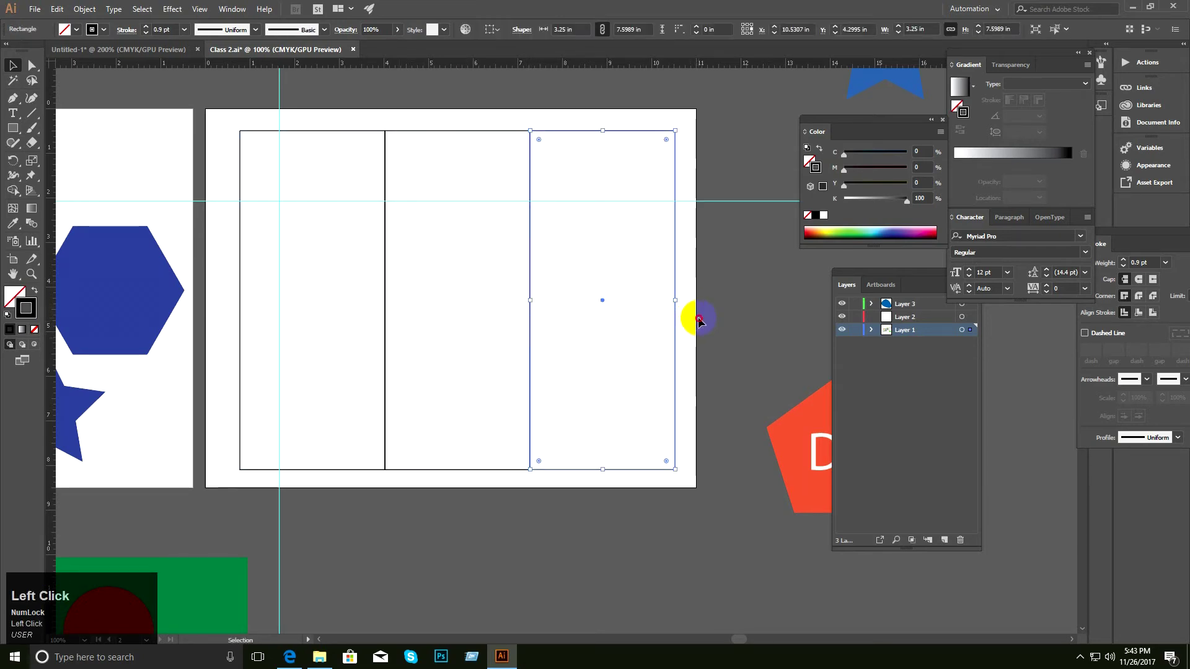
left_click(698, 319)
Select all three column rectangles and convert them into guides.
left_click_drag(332, 125, 582, 298)
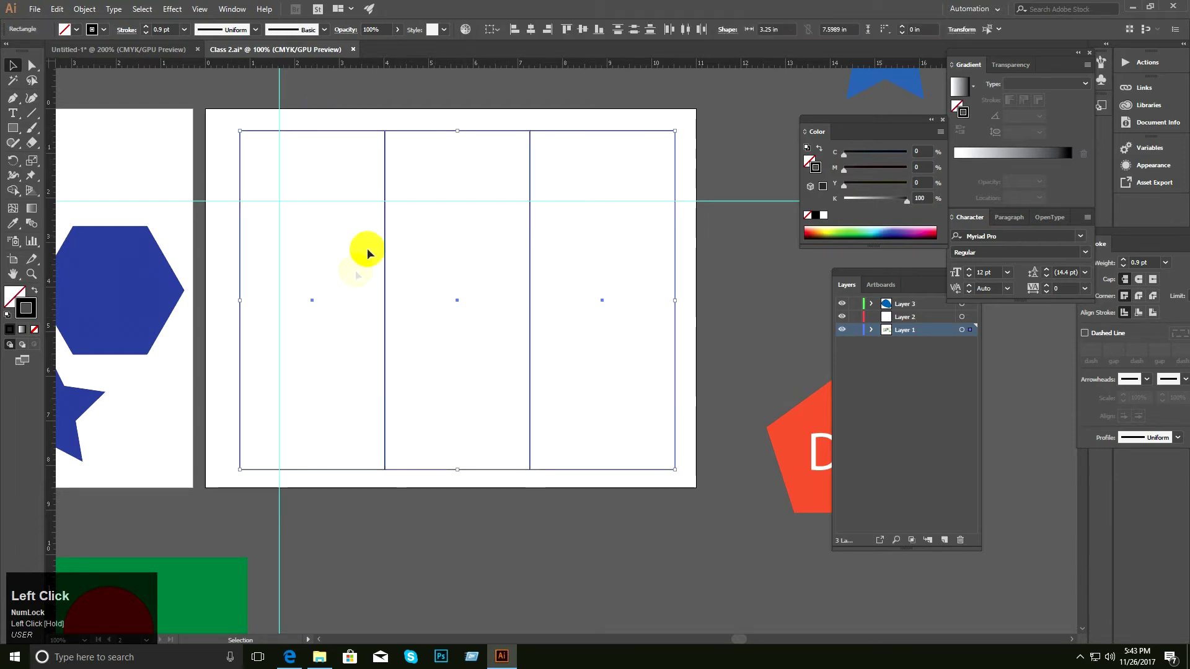
left_click_drag(319, 110, 608, 355)
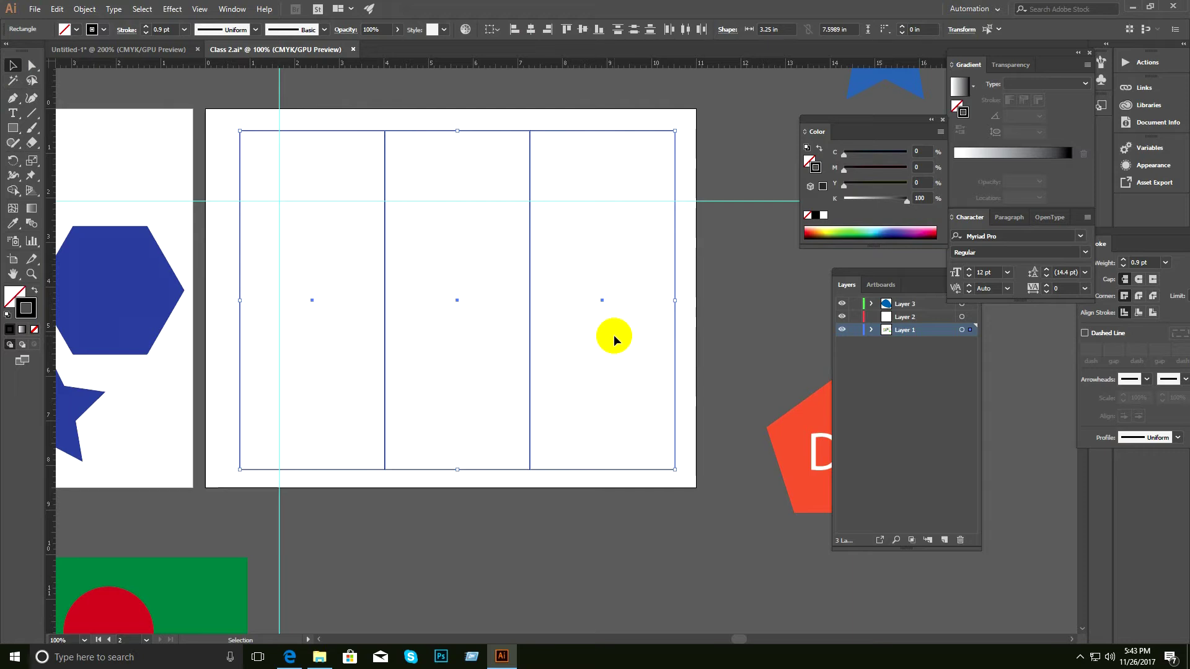
left_click_drag(325, 89, 602, 280)
left_click(200, 8)
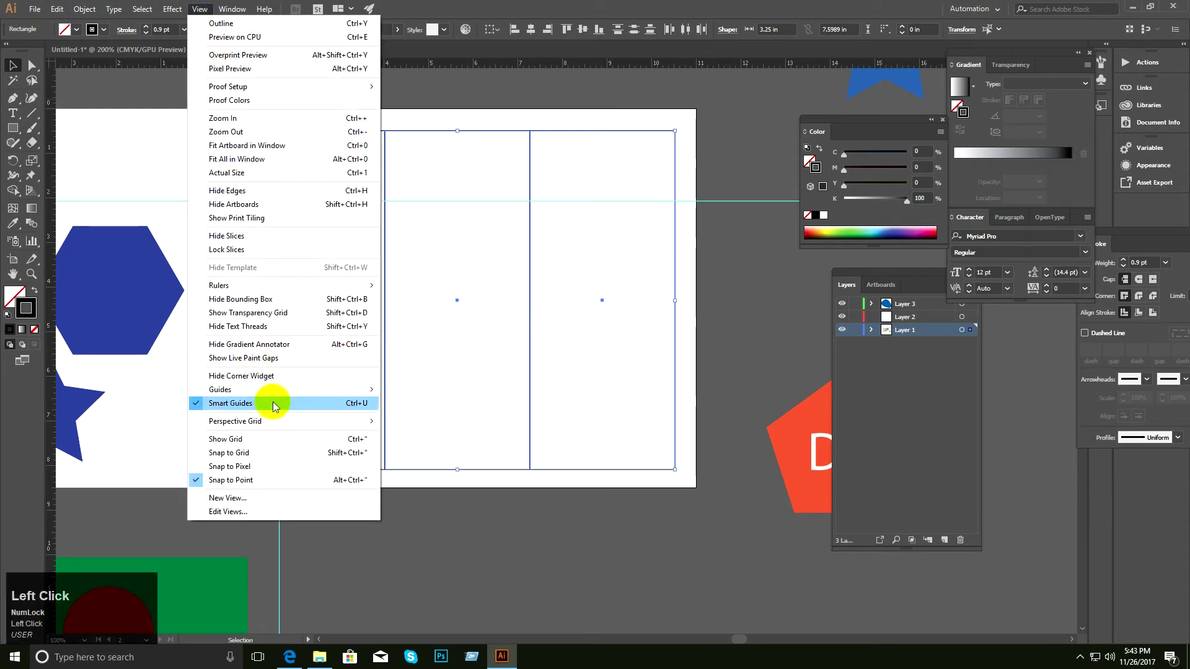
mouse_move(253, 392)
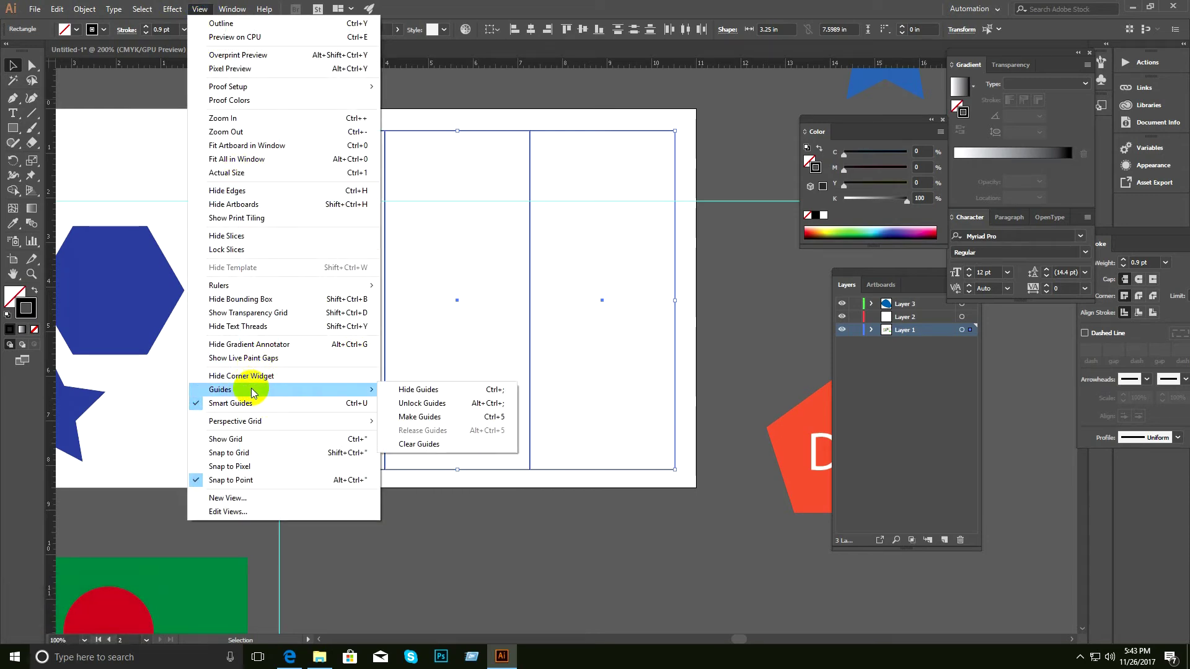
left_click(493, 423)
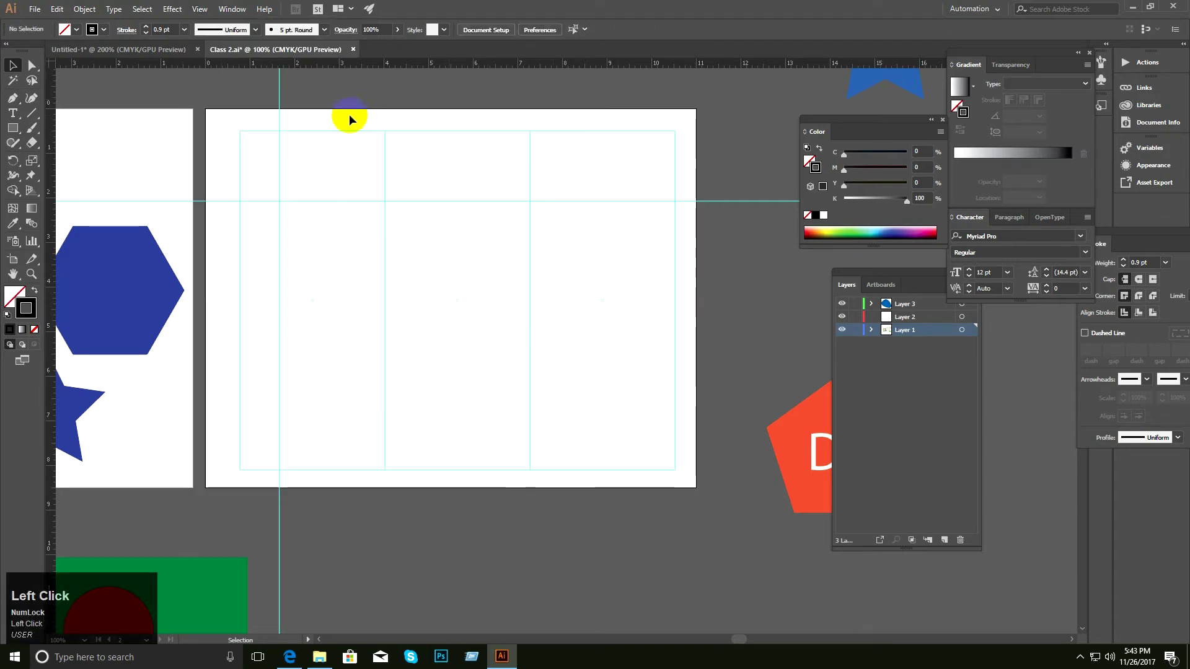
Try to select the three column guides on the artboard.
left_click_drag(550, 365, 382, 423)
left_click_drag(391, 369, 651, 386)
left_click_drag(455, 330, 291, 358)
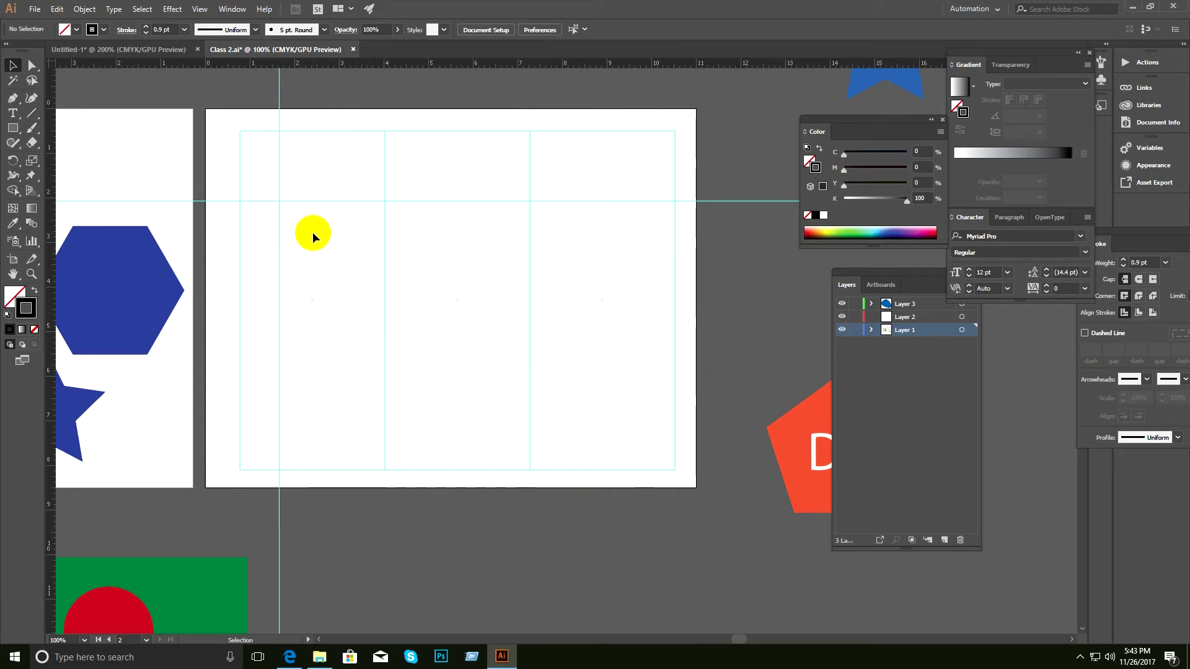
left_click(199, 10)
left_click(474, 159)
right_click(421, 181)
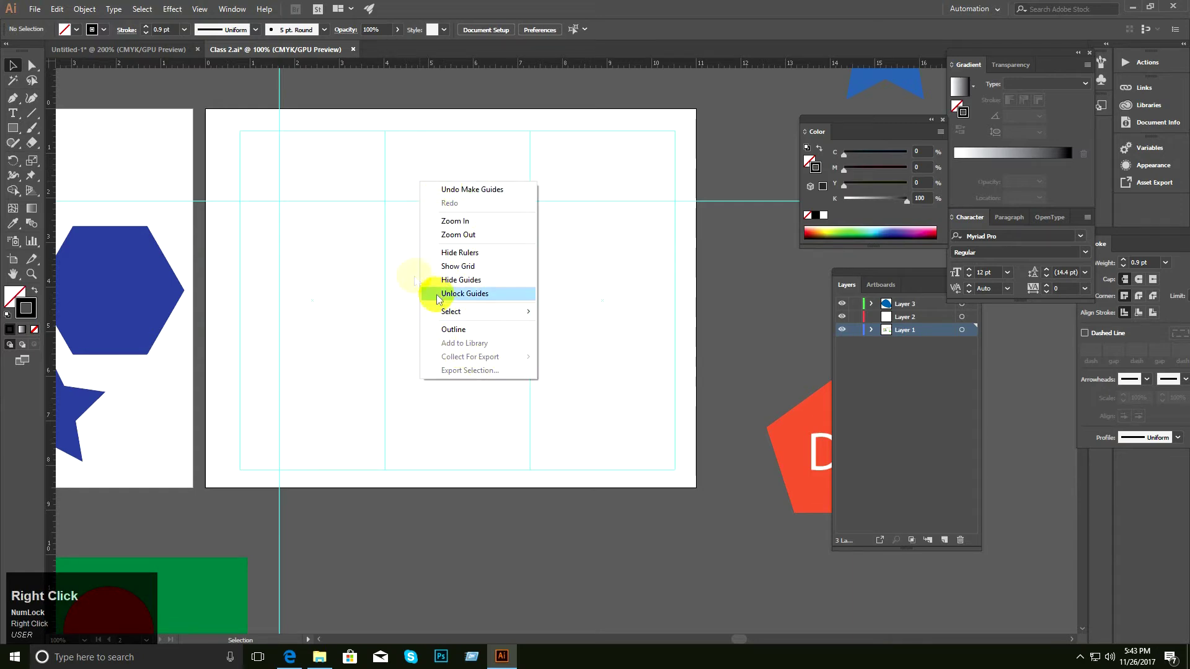
left_click(199, 11)
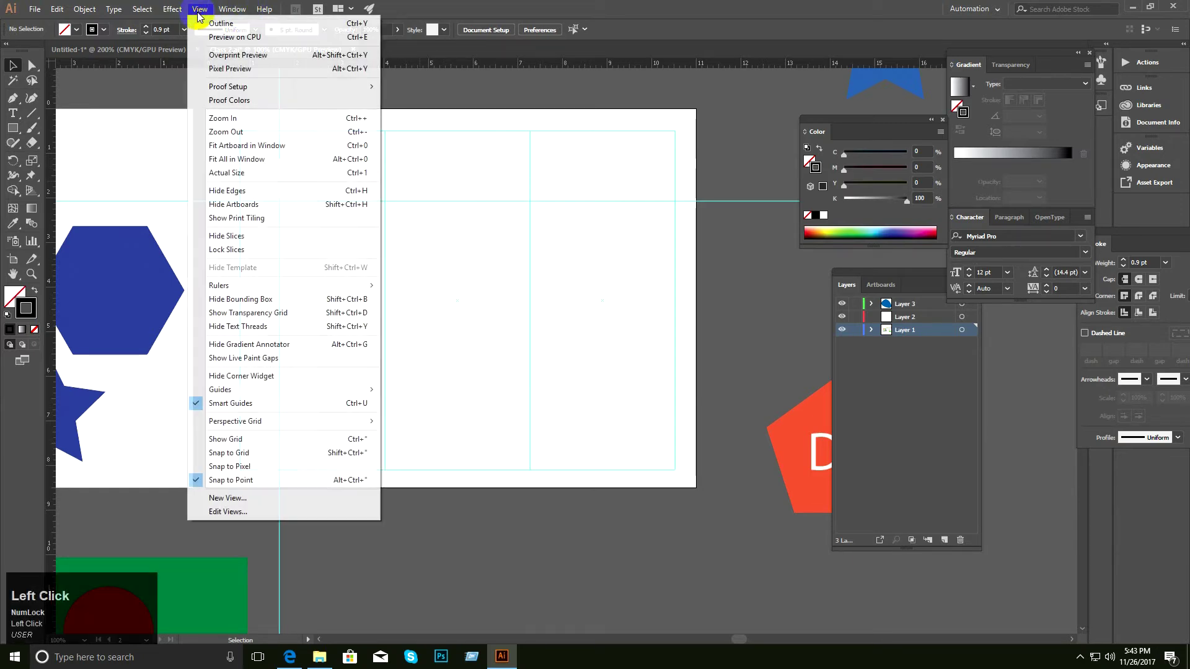
left_click(690, 25)
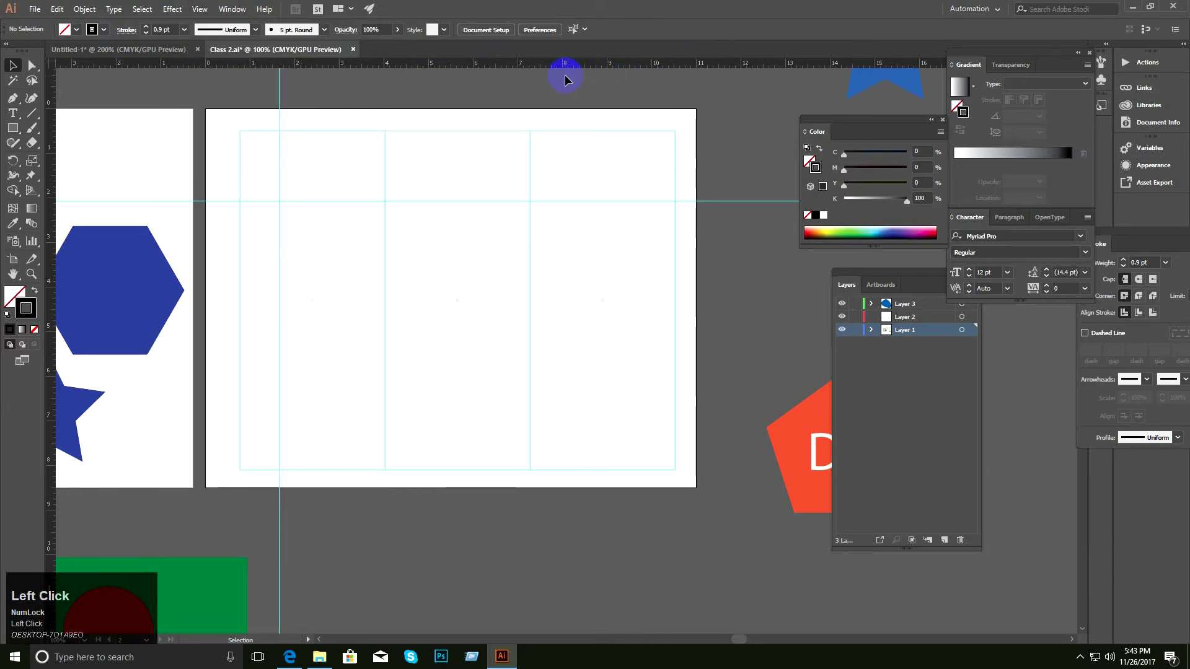
mouse_move(445, 64)
left_mouse_down()
mouse_move(440, 180)
mouse_move(455, 43)
mouse_move(461, 62)
left_mouse_up()
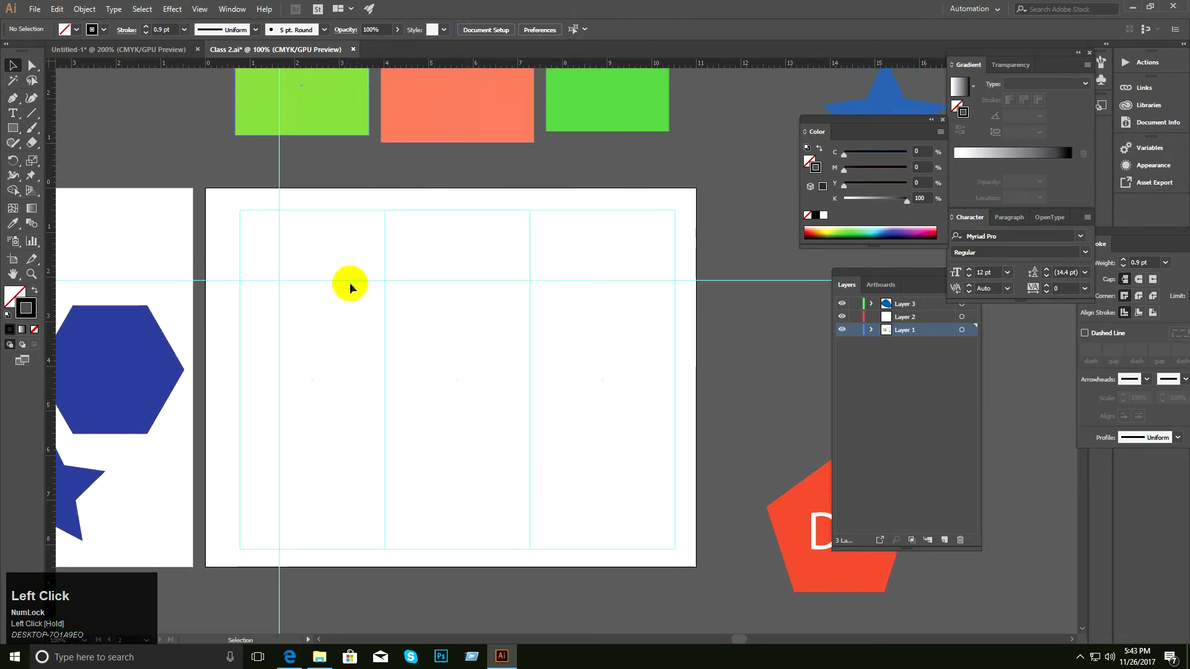
left_click_drag(486, 60, 486, 58)
scroll(392, 370, "down", 4)
scroll(392, 370, "up", 2)
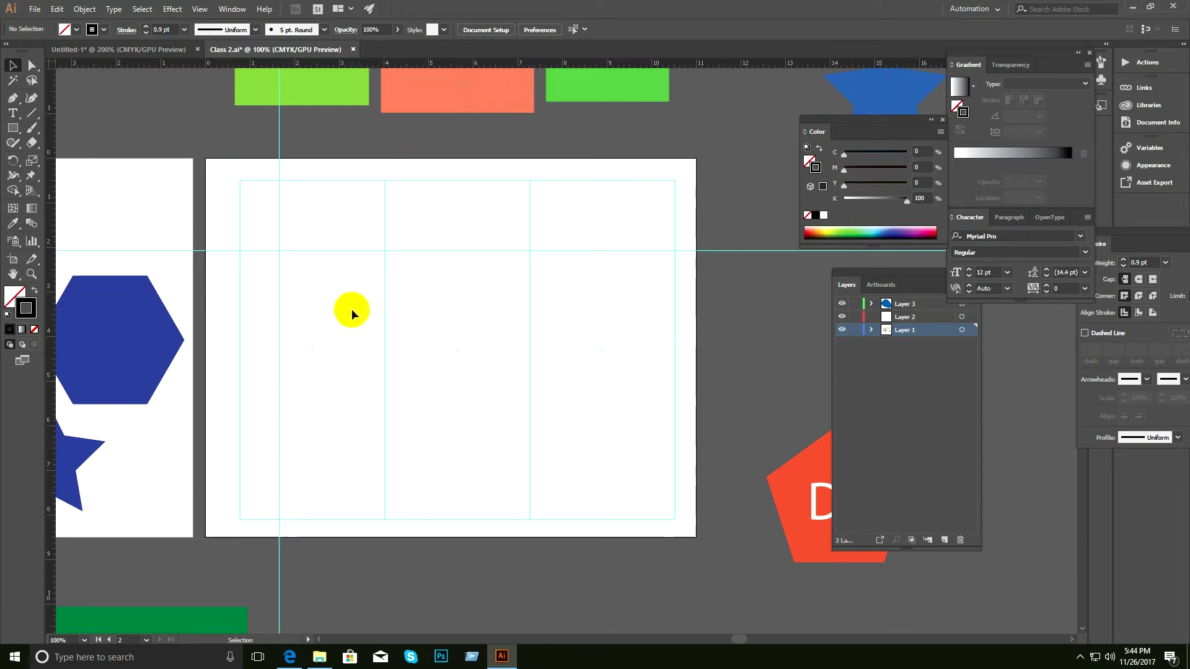
Unlock the guides on the artboard and lock them again.
left_click(392, 308)
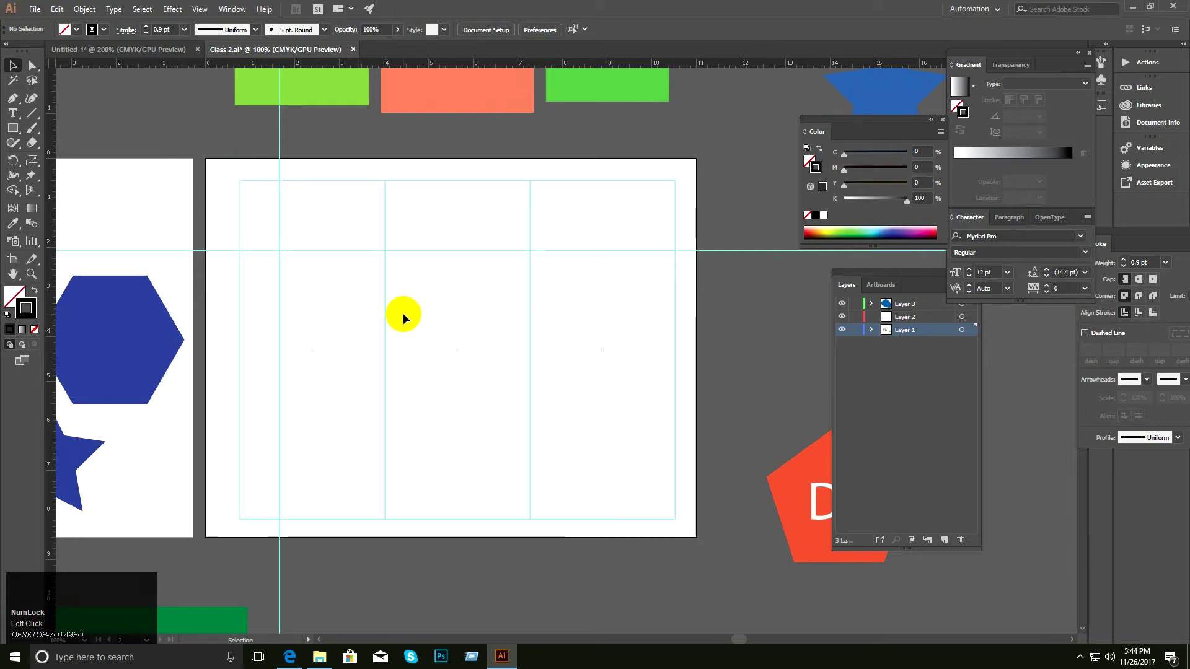
left_click_drag(354, 281, 444, 329)
right_click(430, 286)
left_click(482, 401)
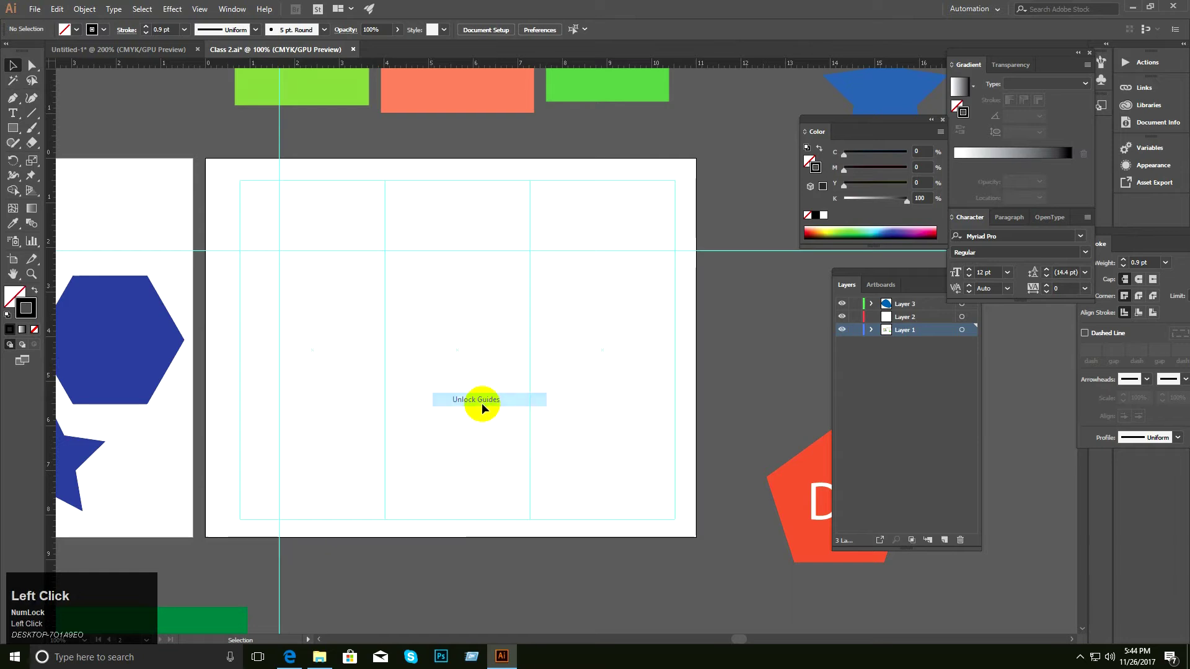
right_click(429, 331)
left_click(477, 441)
left_click_drag(393, 276, 186, 382)
Turn off Smart Guides for the document.
key("ctrl+alt+space")
left_click(509, 391, "ctrl+alt")
left_click_drag(493, 394, 399, 365)
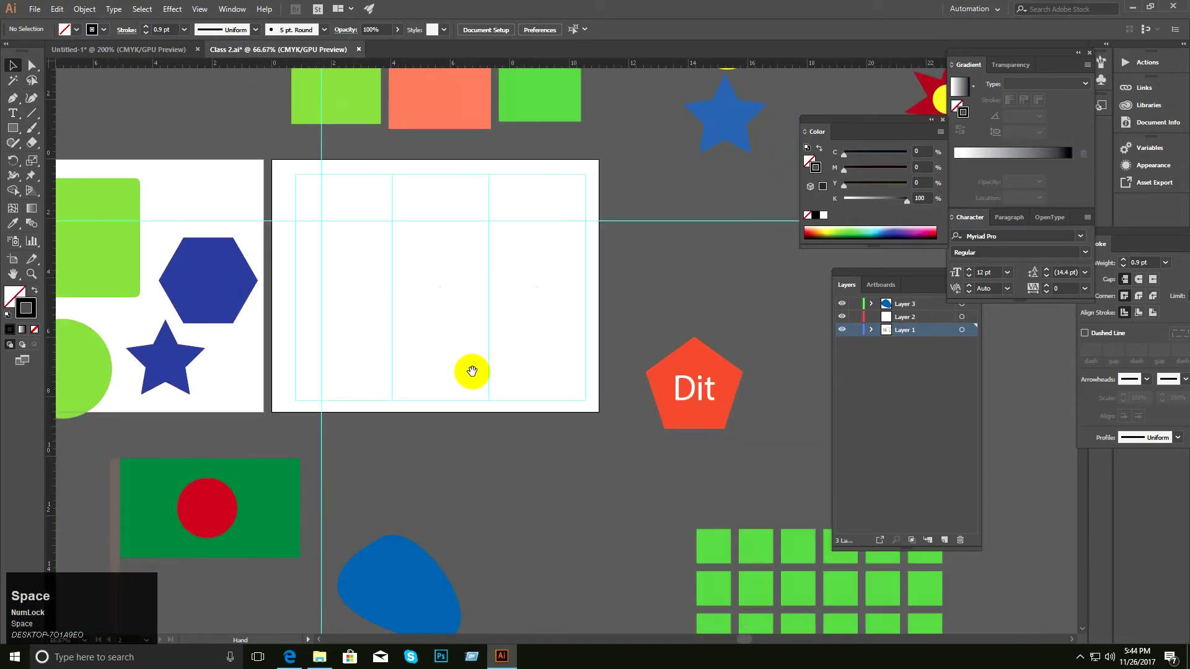
left_click(472, 373, "ctrl")
left_click_drag(460, 393, 460, 321)
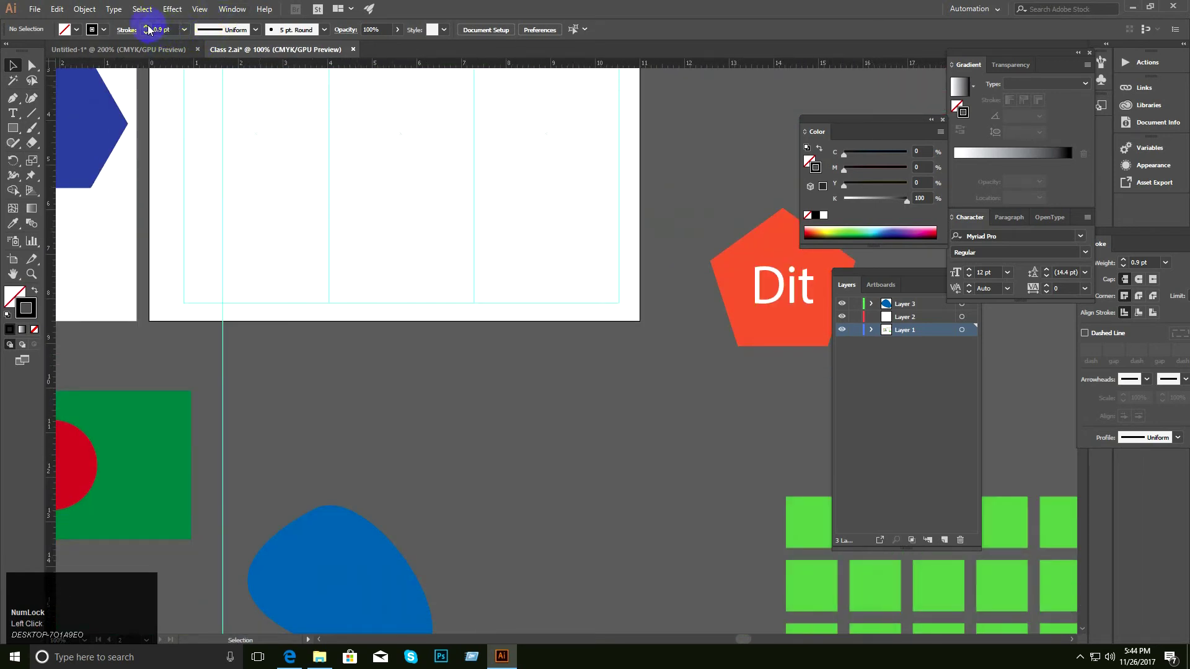
left_click(203, 11)
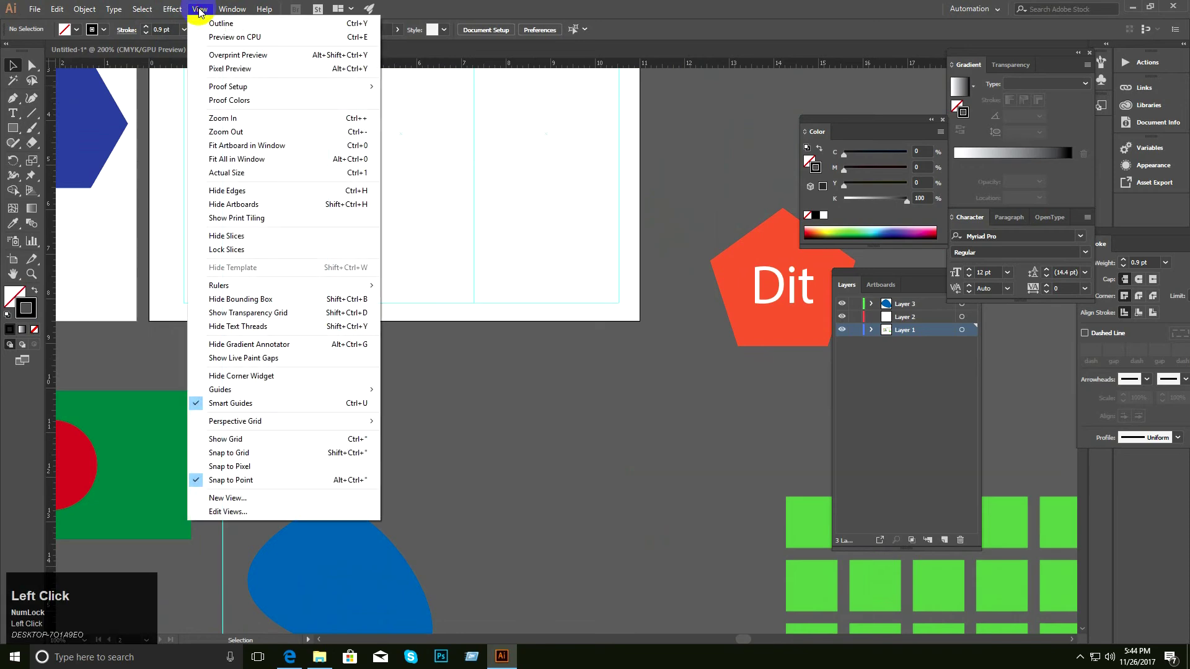
left_click(243, 404)
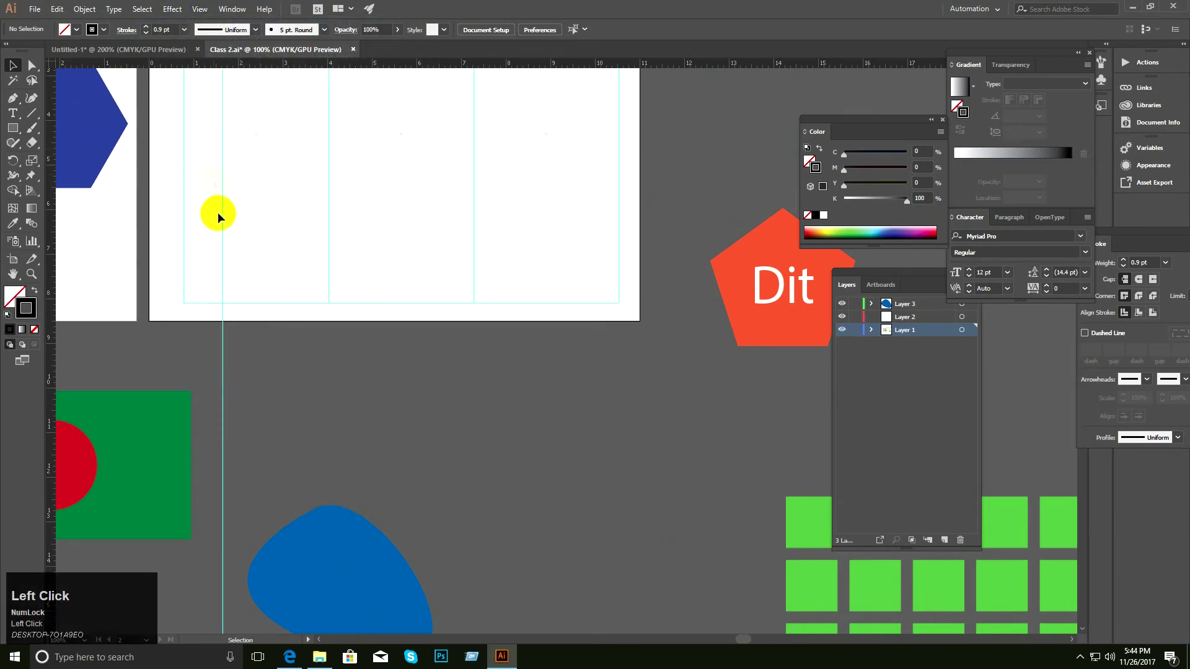
Duplicate two green squares from the grid of squares and place the copies just below the three-column artboard.
key("space")
left_click_drag(518, 327, 444, 326)
scroll(428, 321, "down", 1)
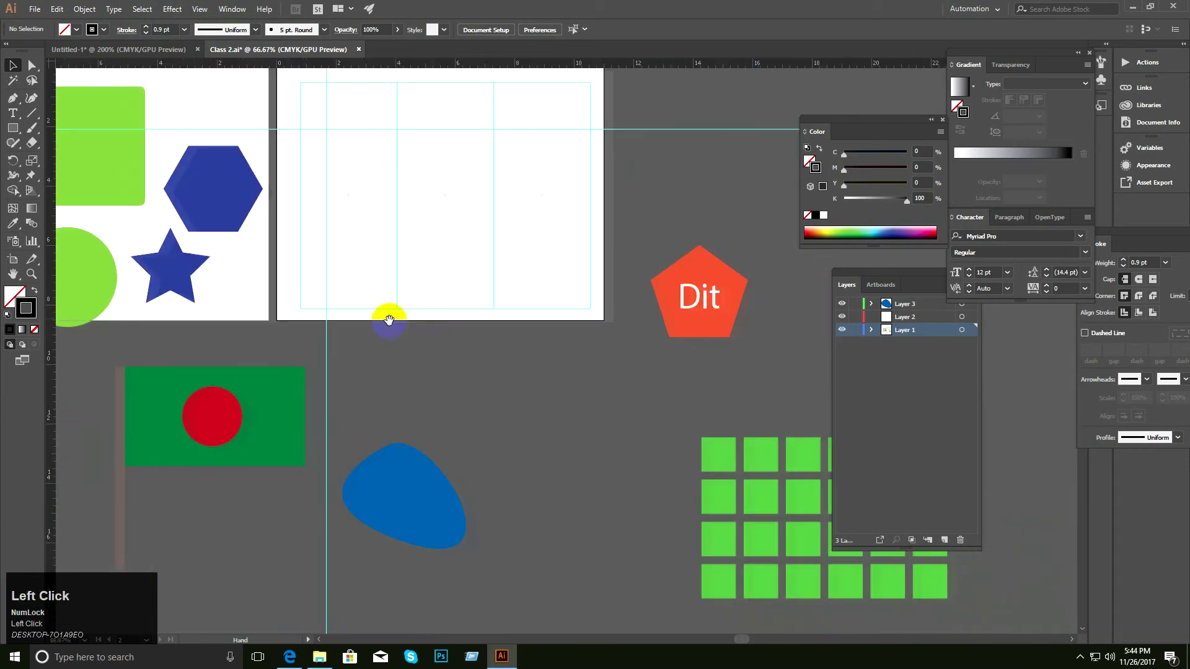
left_click_drag(658, 423, 602, 413)
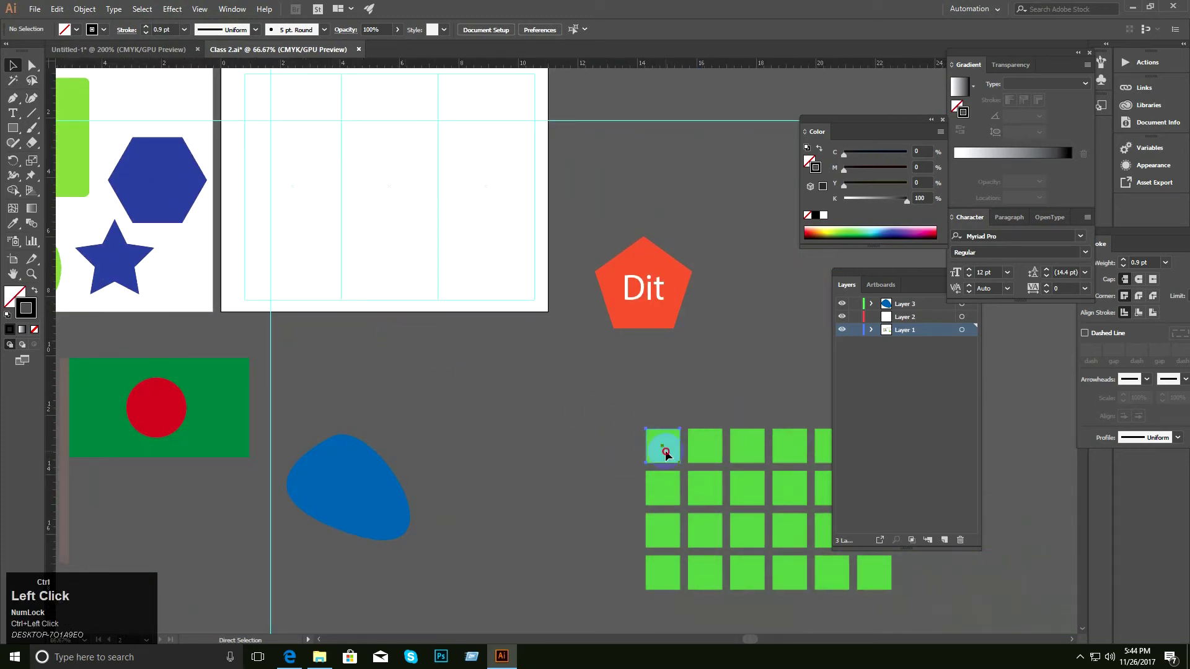
left_click_drag(701, 453, 408, 210)
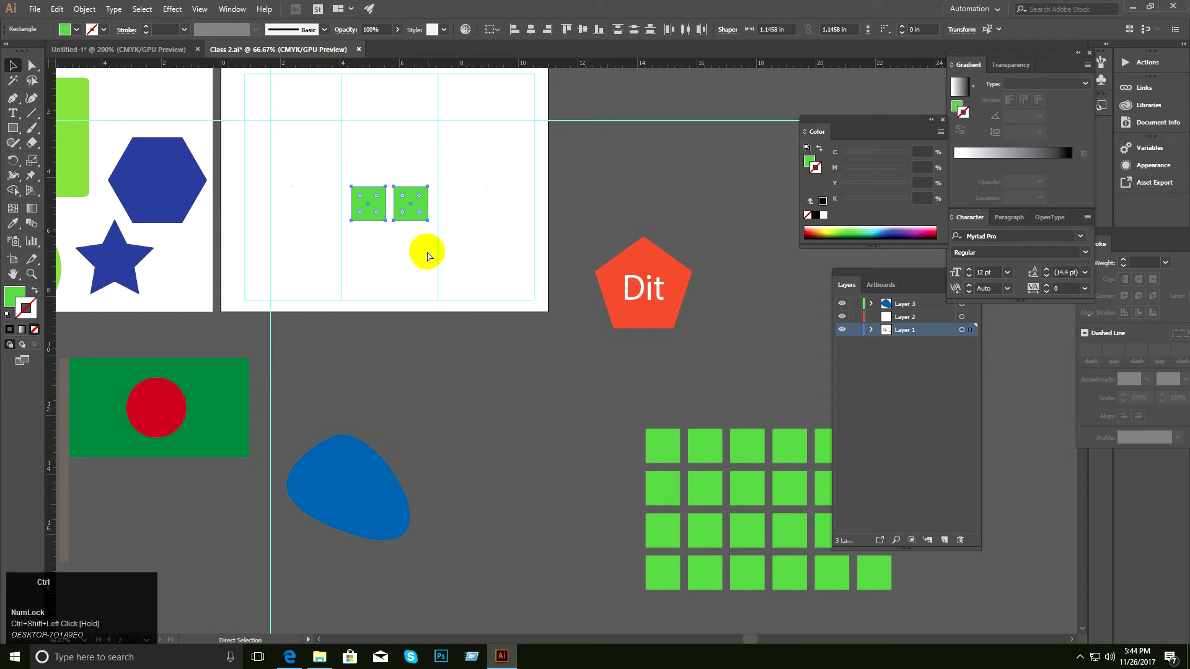
key("ctrl+x")
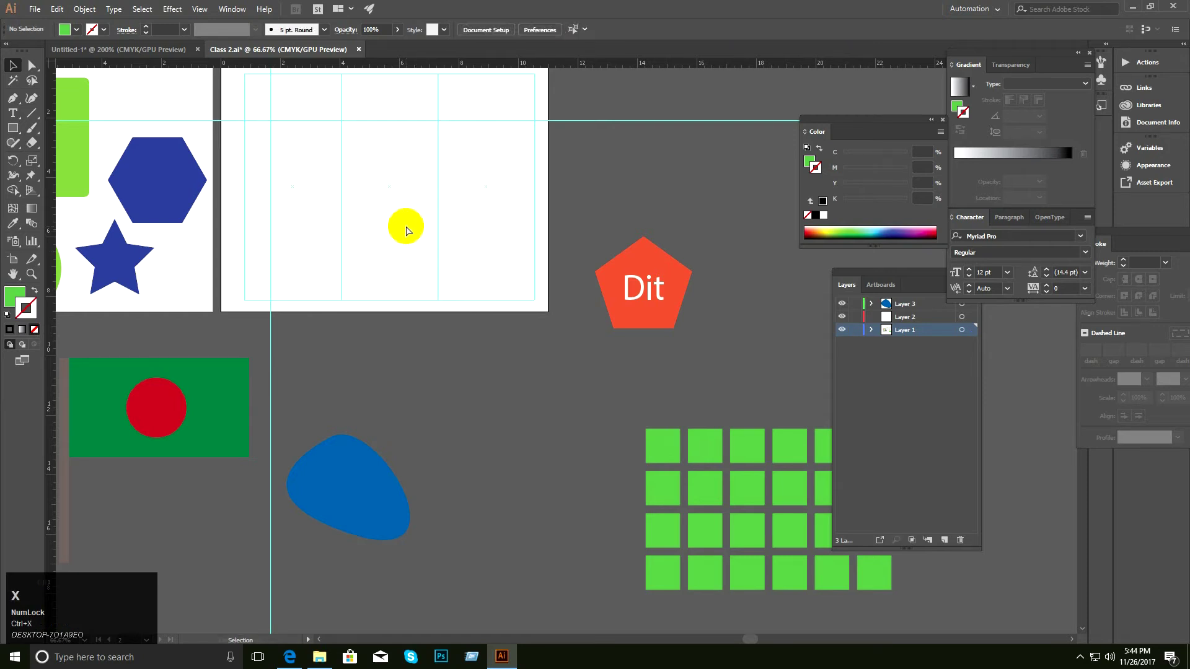
key("ctrl+v")
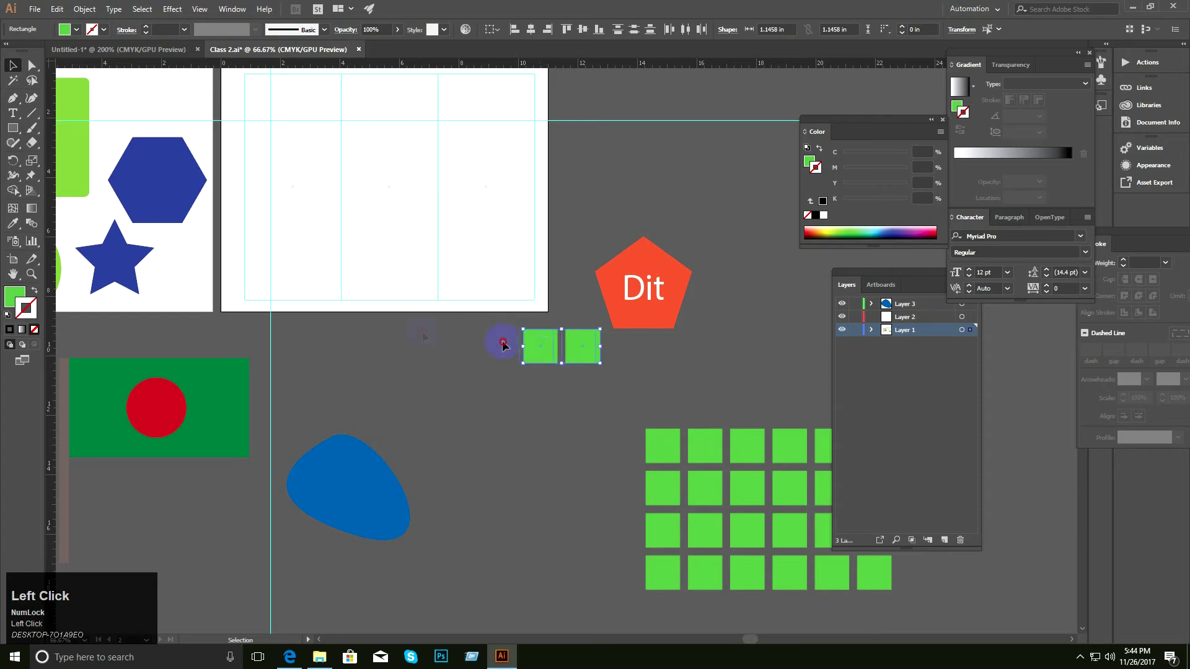
left_click_drag(408, 350, 404, 350)
left_click(452, 387)
left_click(405, 349)
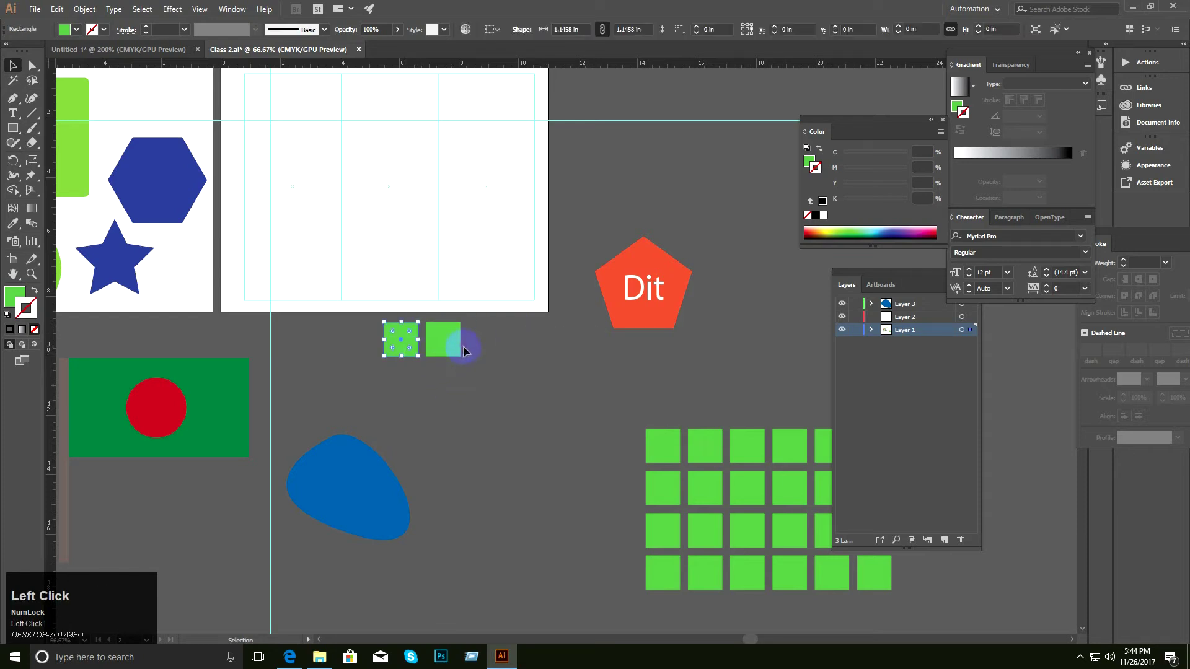
Move one of the copied green squares away from the other and fill it with blue from the color spectrum.
left_click_drag(445, 345, 402, 428)
left_click(490, 380, "ctrl")
left_click(490, 380, "ctrl")
left_click(957, 107)
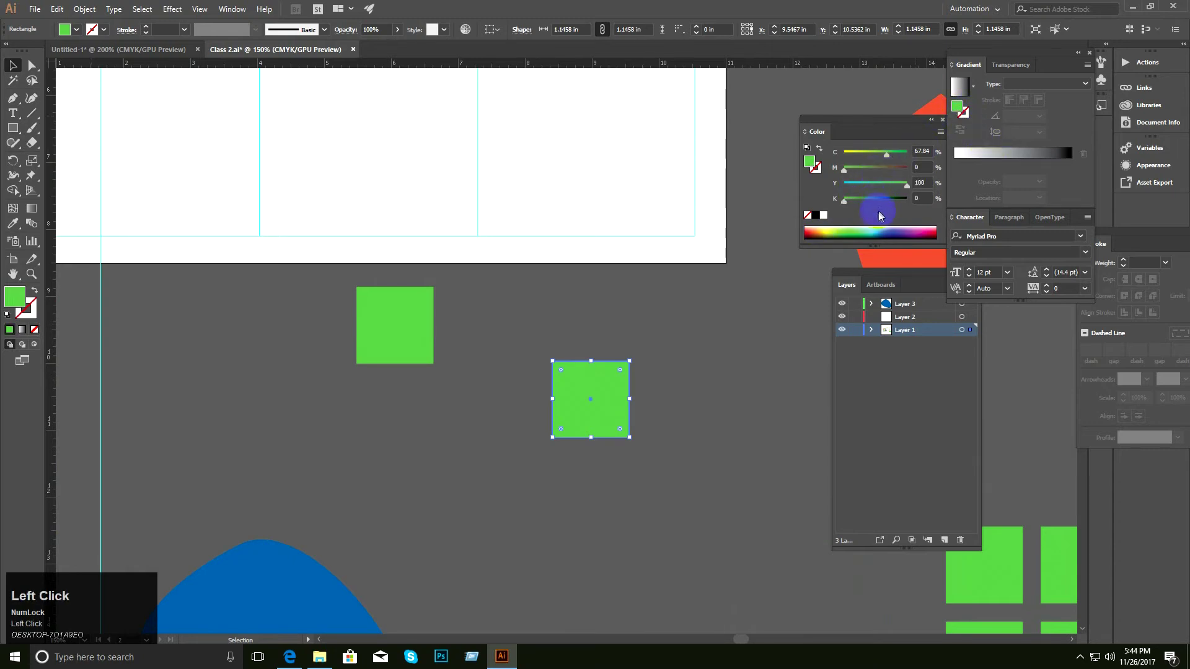
left_click(880, 231)
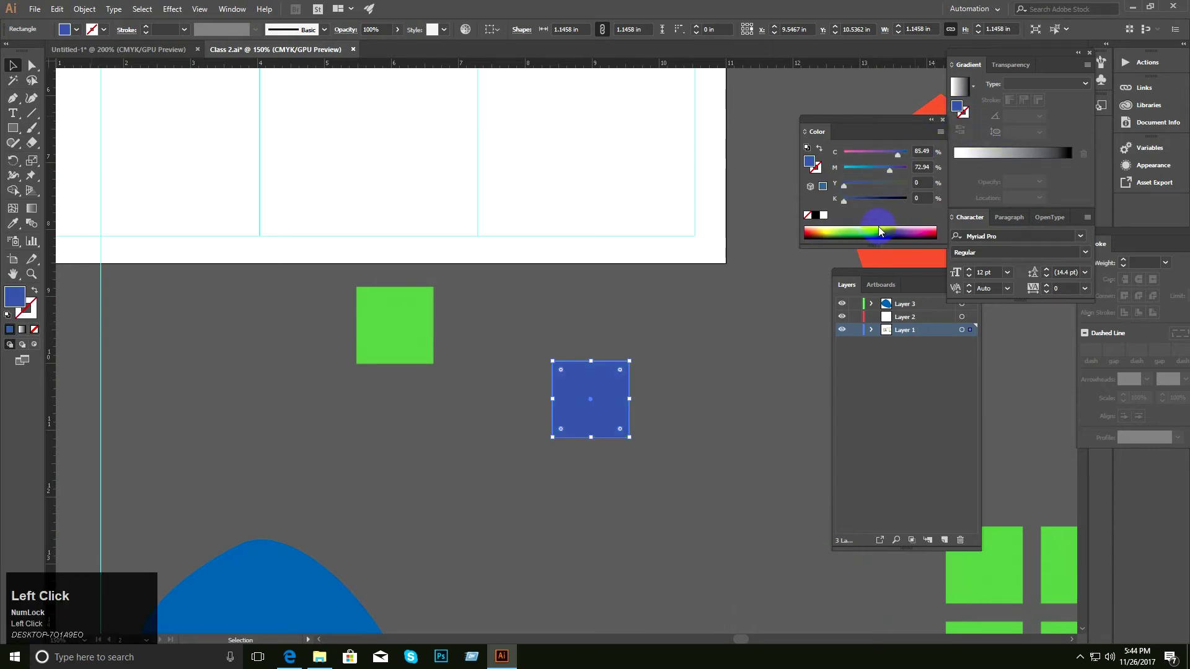
Enlarge the blue square proportionally from its center to about 2.04 in wide.
left_click(538, 313)
left_click(527, 316, "ctrl")
left_click_drag(529, 315, 525, 279)
left_click(635, 428)
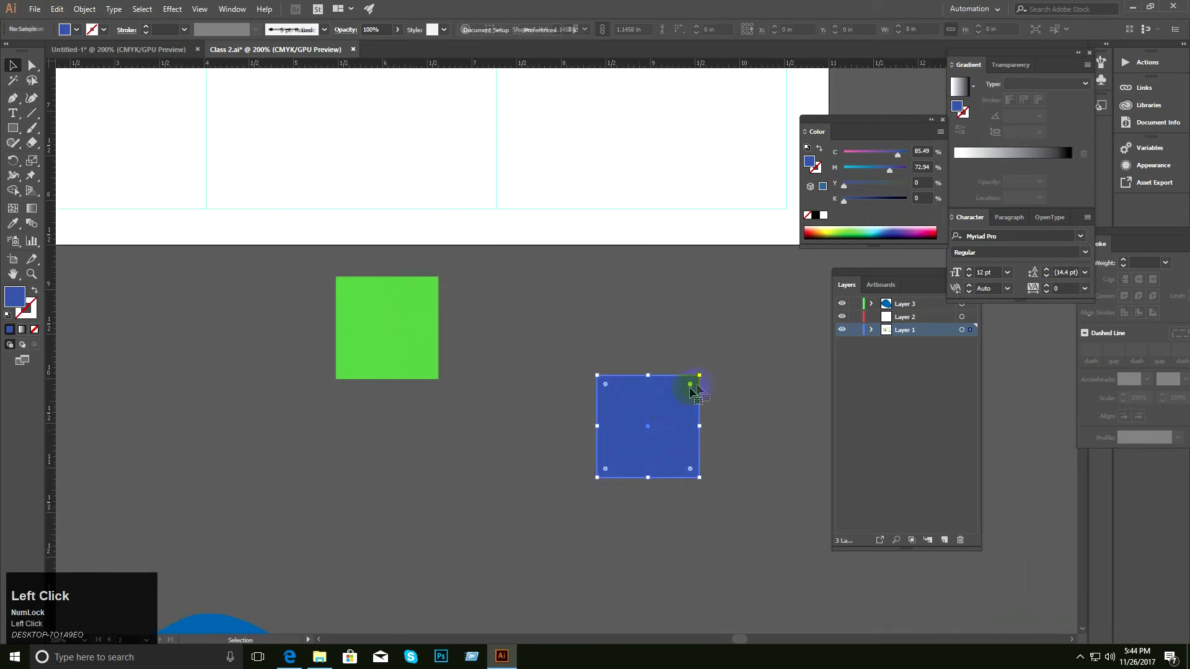
left_click_drag(701, 376, 741, 322)
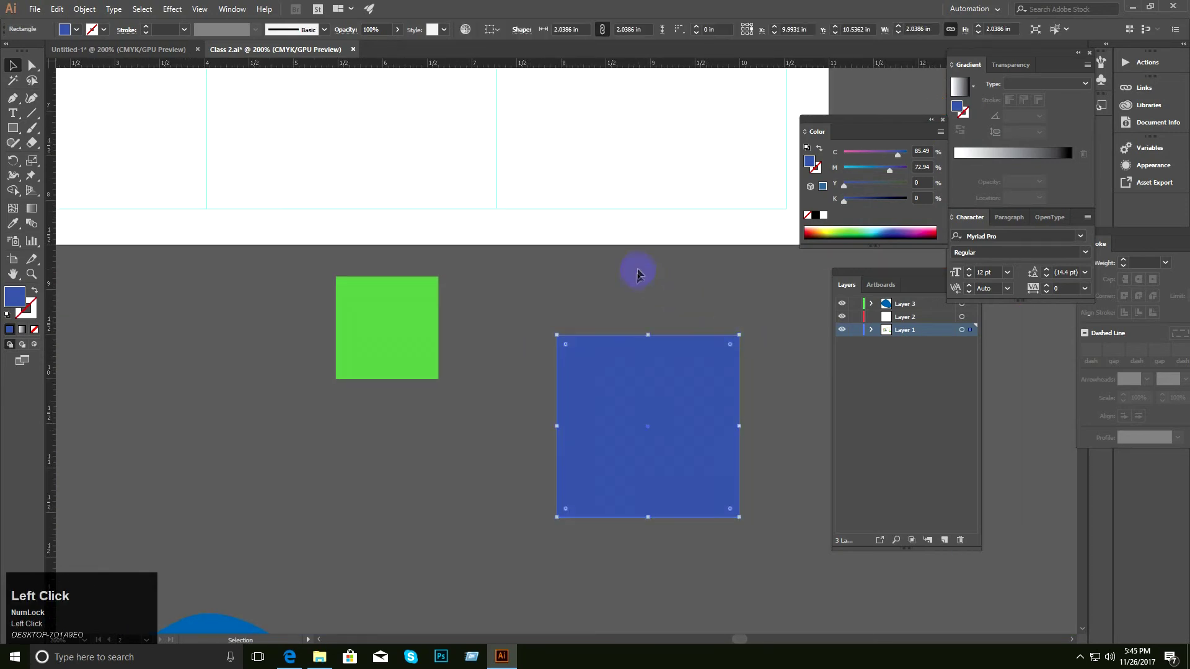
left_click(638, 272)
Line up the blue square's top edge with the green square's by eye, select both to compare, and move the blue square away.
left_click_drag(661, 448, 566, 385)
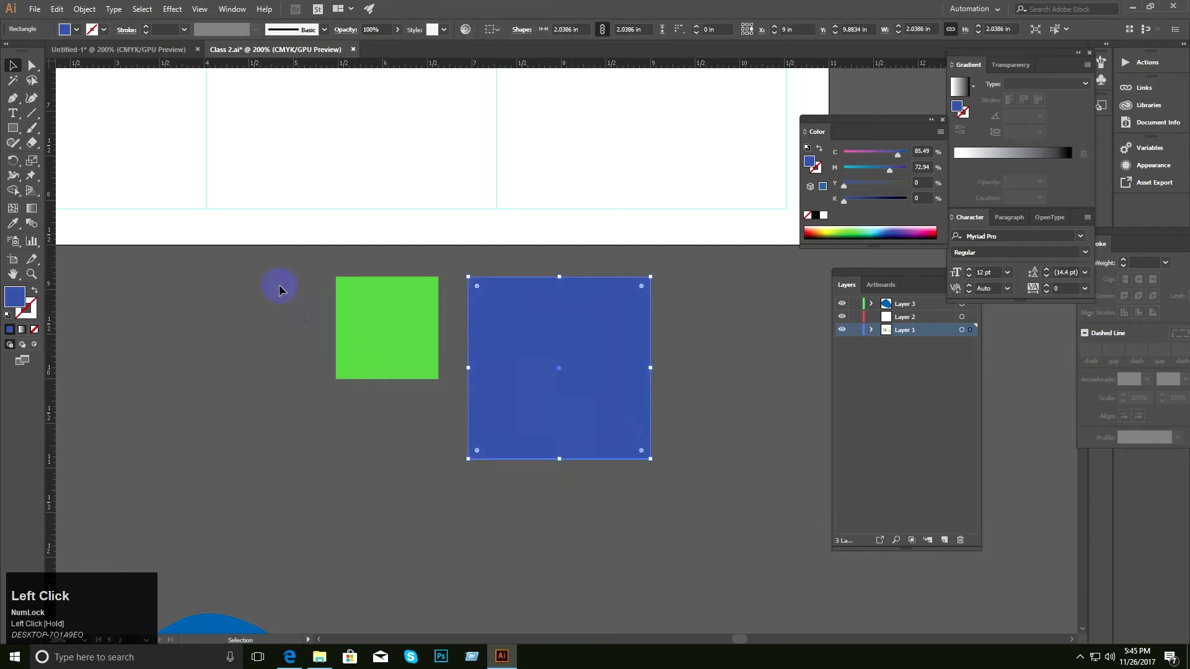
left_click_drag(695, 414, 693, 412)
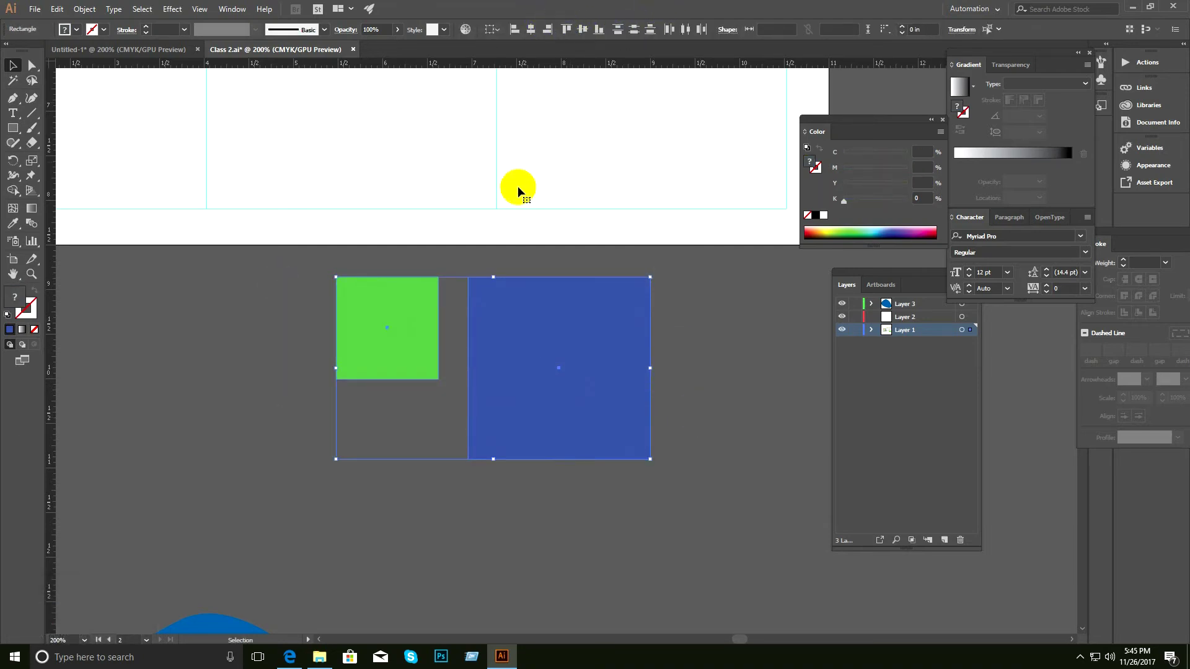
left_click(607, 532)
left_click_drag(579, 402, 608, 415)
Turn Smart Guides back on and check that the option is enabled.
left_click(198, 9)
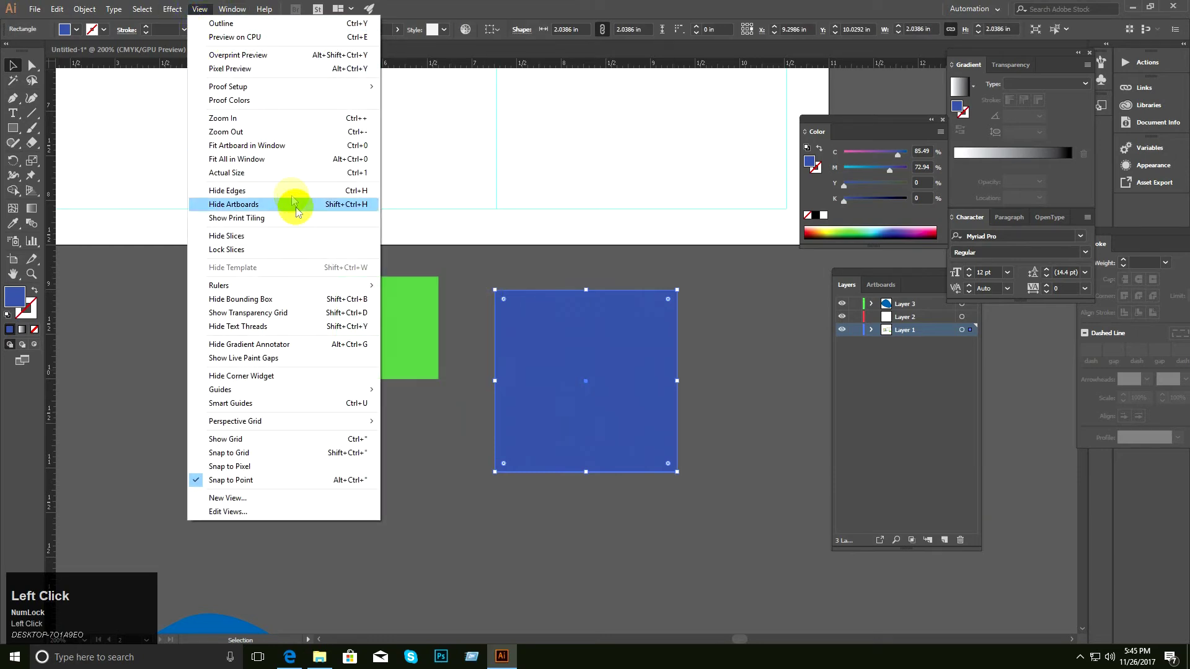
left_click(232, 405)
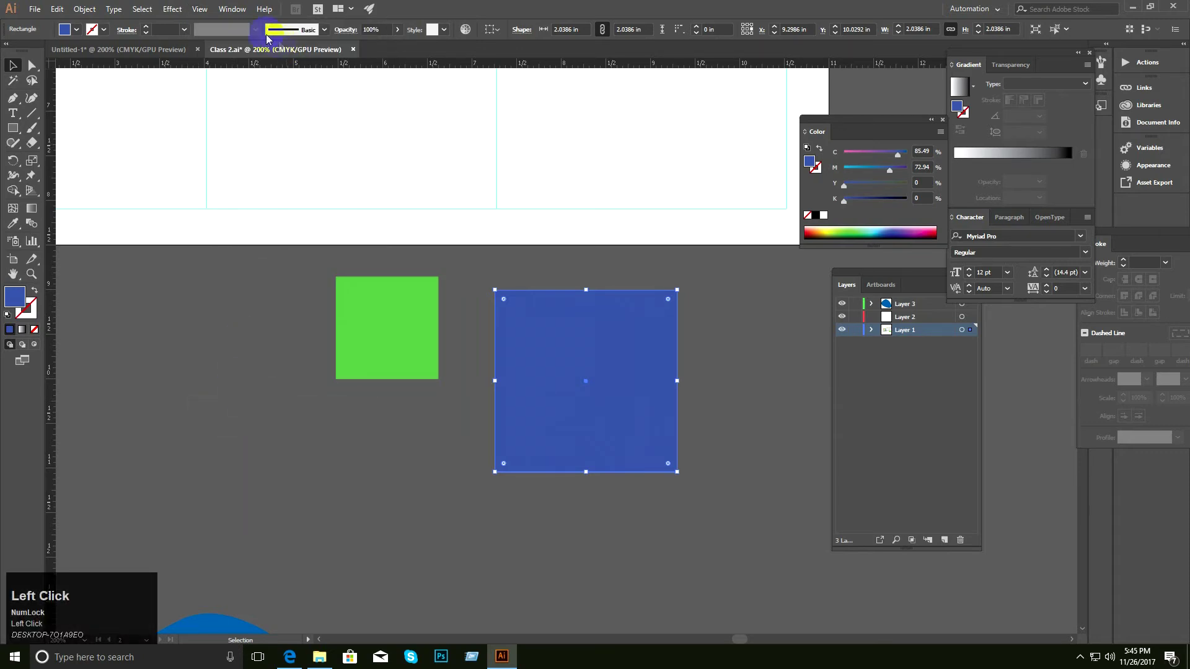
left_click(208, 12)
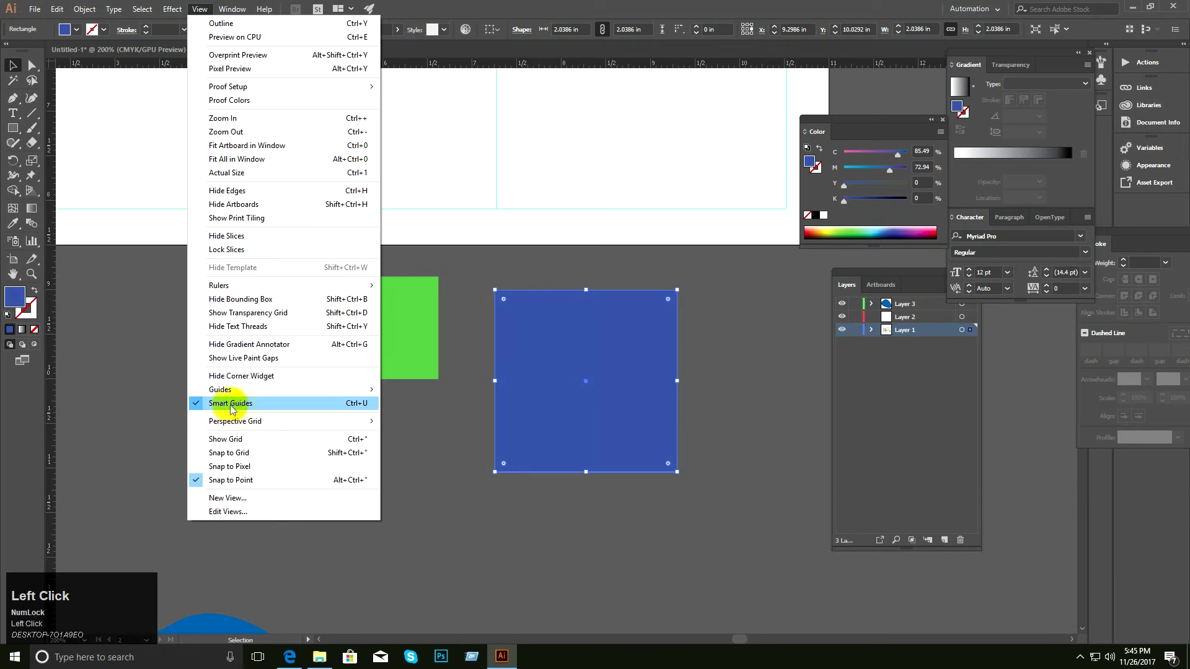
left_click(476, 523)
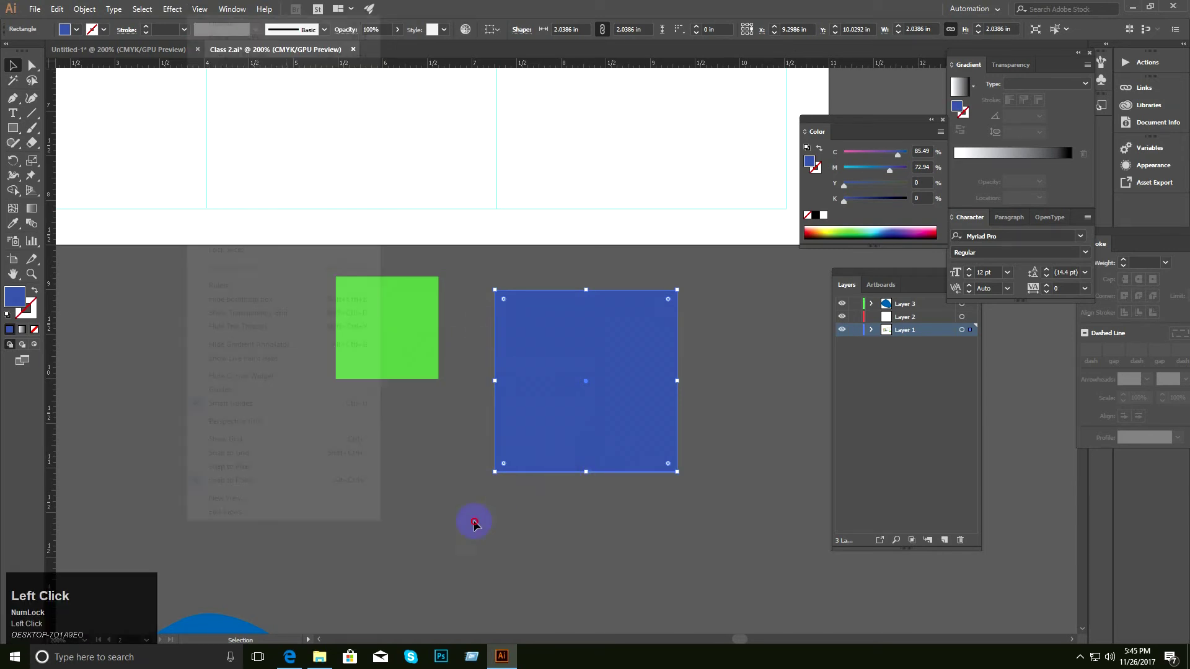
Move the blue square beside the green one, using Smart Guides to align their top edges, and deselect it.
mouse_move(597, 399)
left_mouse_down()
mouse_move(646, 444)
mouse_move(586, 383)
left_mouse_up()
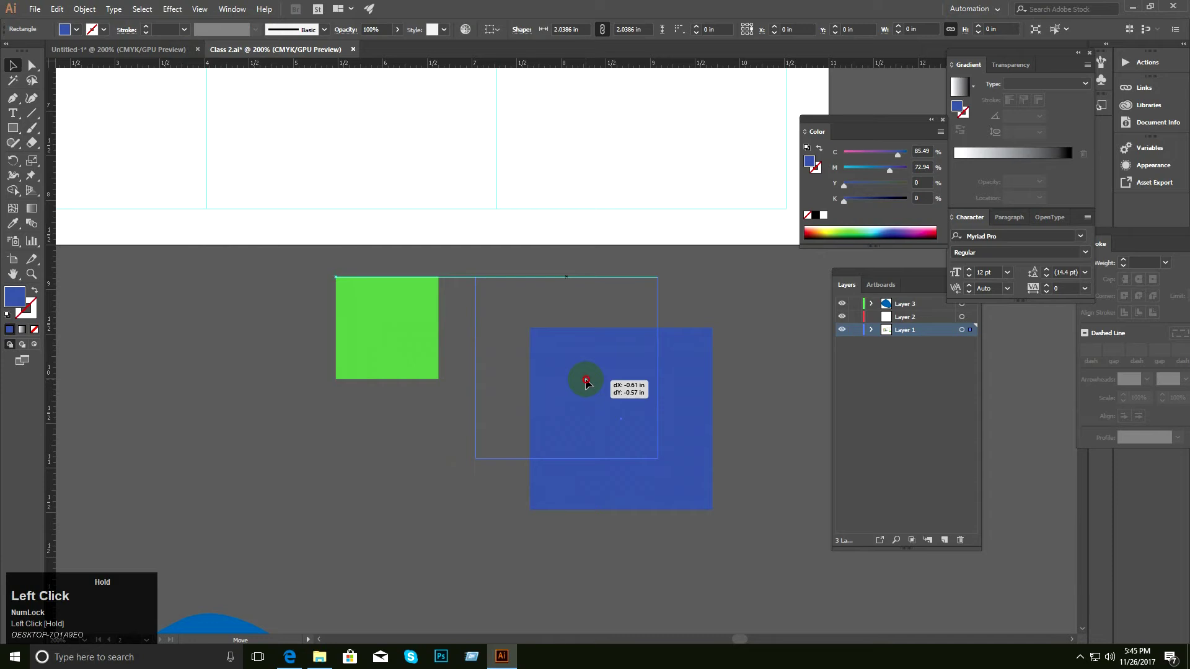
mouse_move(585, 383)
left_mouse_down()
mouse_move(590, 343)
mouse_move(642, 470)
mouse_move(732, 588)
mouse_move(589, 343)
mouse_move(579, 282)
mouse_move(563, 425)
mouse_move(343, 494)
mouse_move(452, 491)
mouse_move(578, 433)
mouse_move(579, 388)
mouse_move(600, 380)
mouse_move(597, 369)
left_mouse_up()
scroll(513, 400, "down", 2)
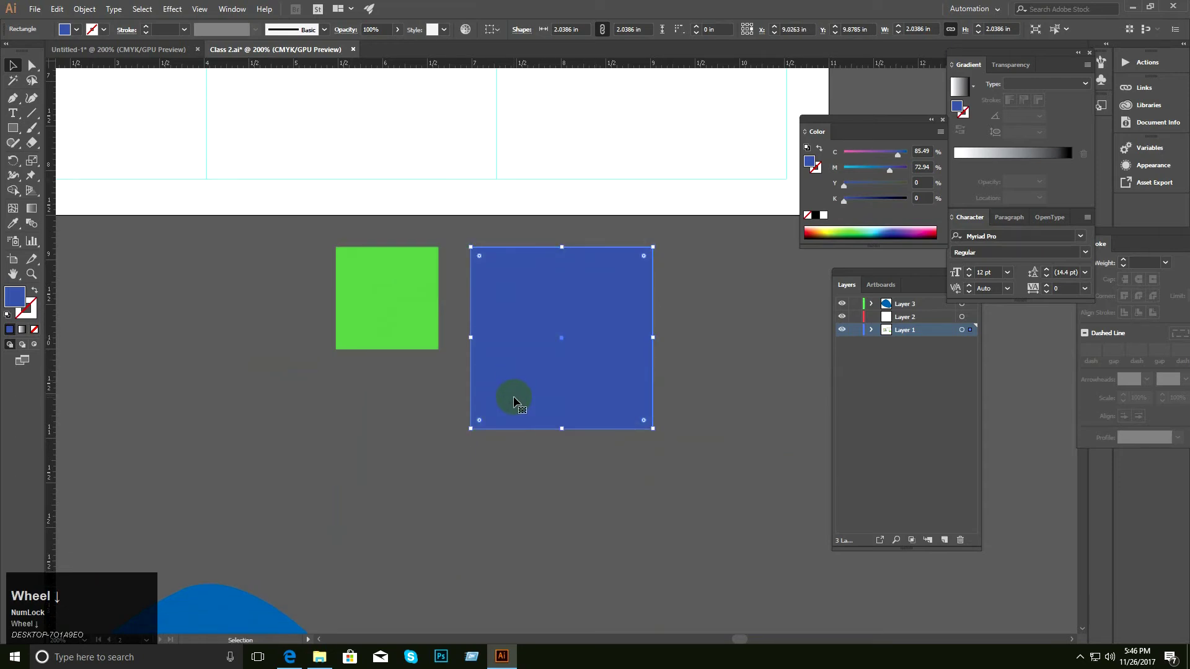
left_click(370, 417)
left_click_drag(597, 354, 621, 326)
left_click(368, 411)
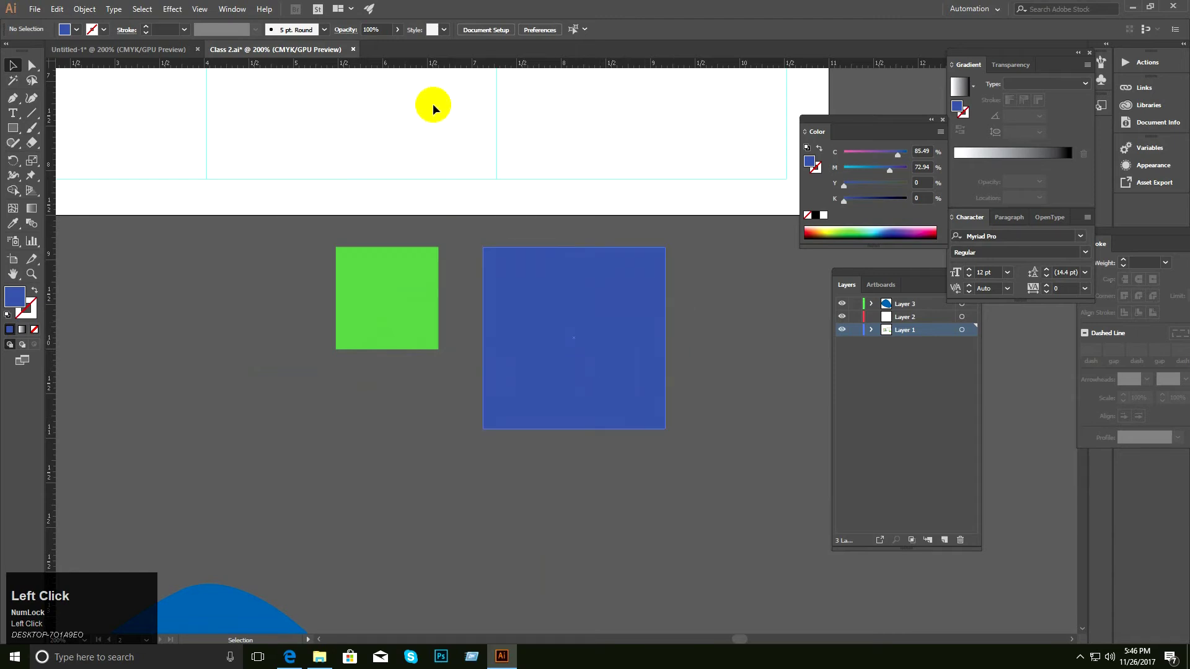
left_click(261, 299)
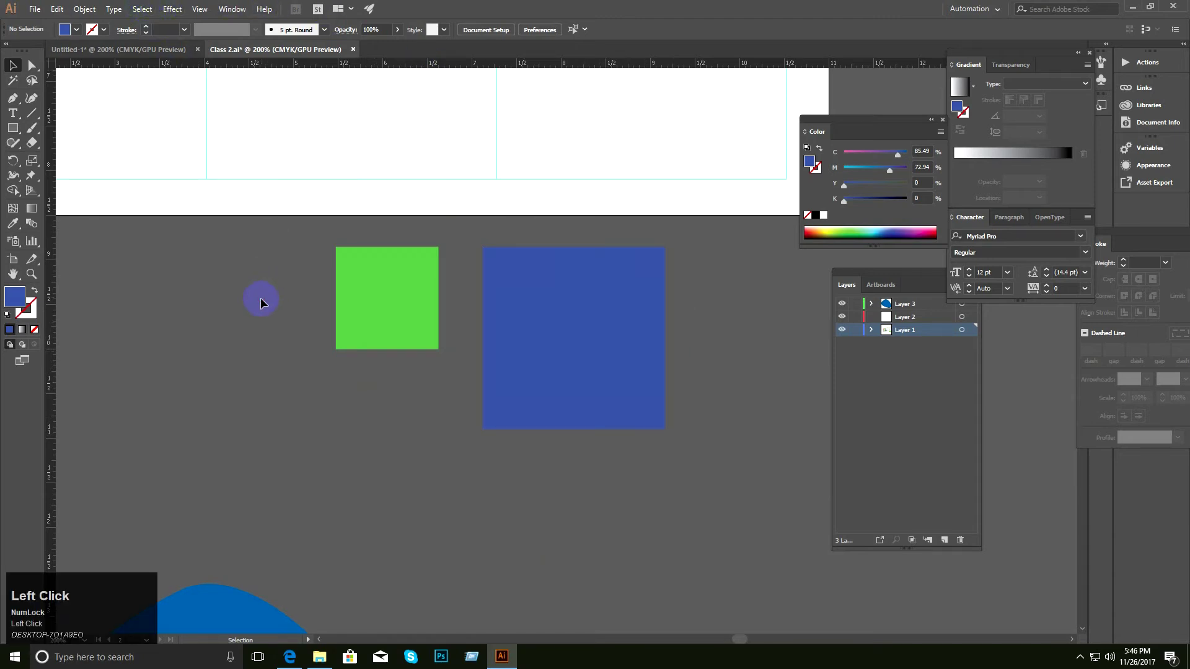
Show the document grid behind the green and blue squares.
key("ctrl+space")
left_click_drag(510, 336, 471, 341)
left_click(193, 11)
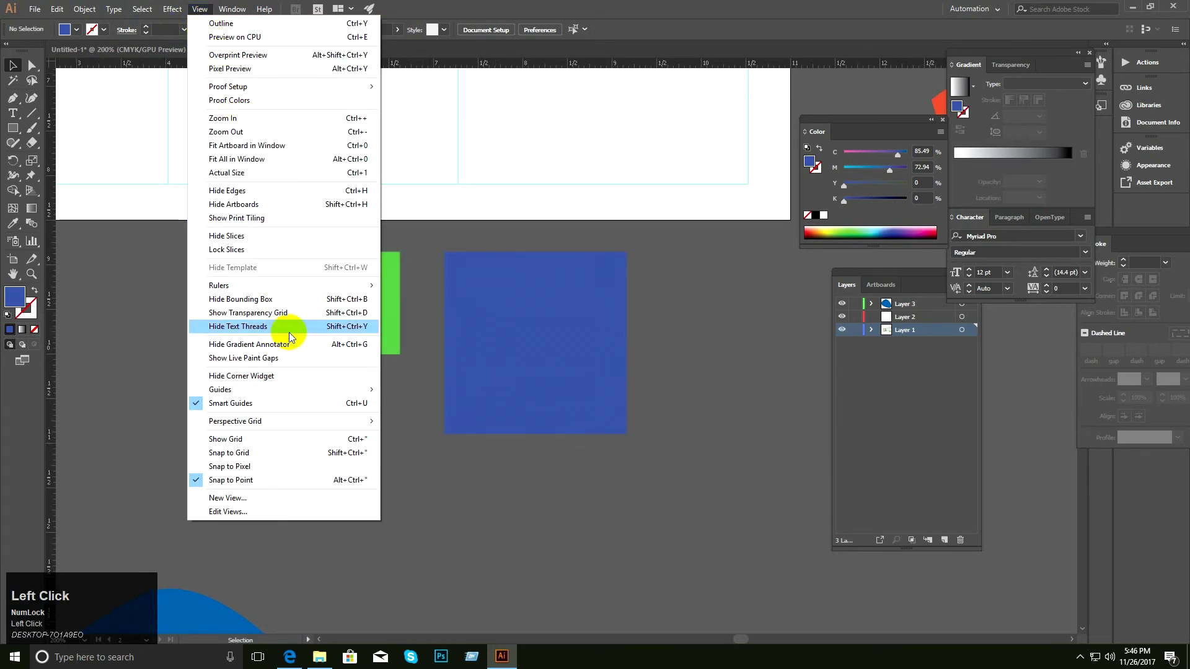
left_click(237, 442)
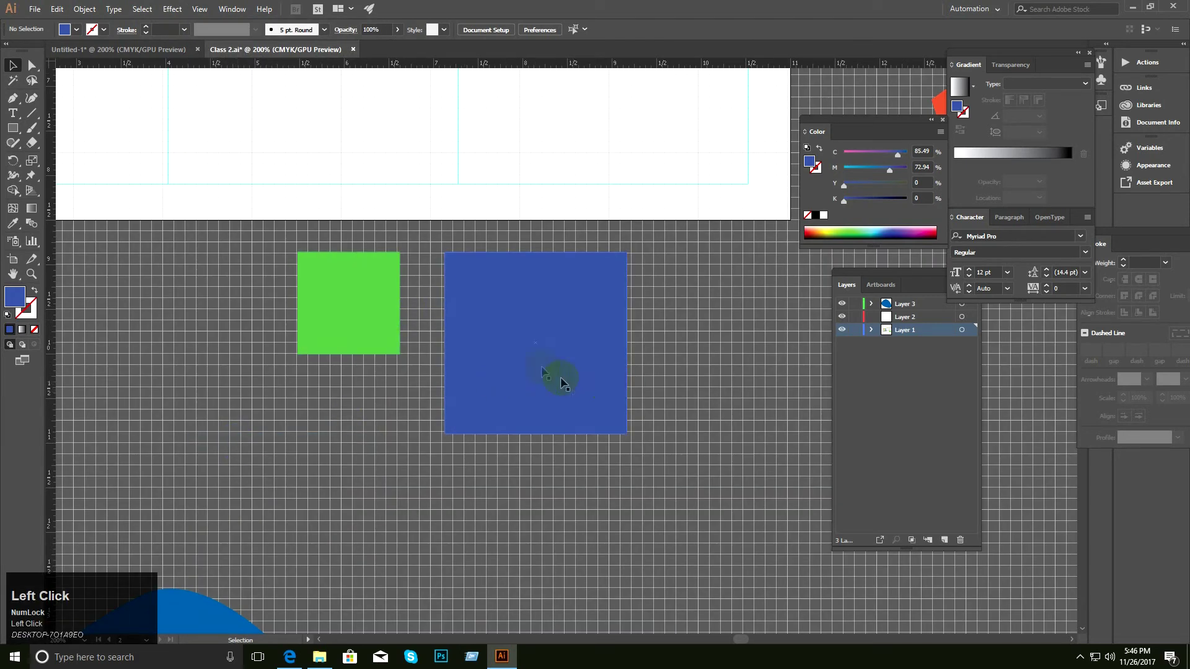
scroll(488, 419, "down", 3)
scroll(488, 419, "down", 3)
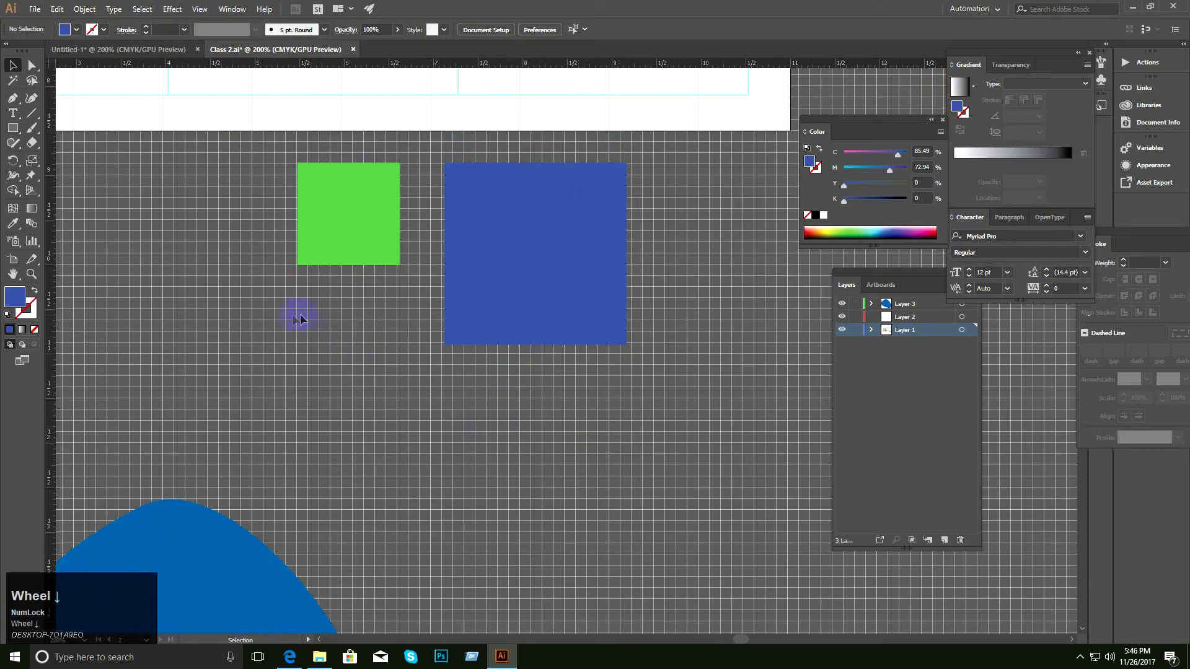
left_click_drag(49, 428, 47, 383)
key("space")
left_click_drag(674, 391, 517, 354)
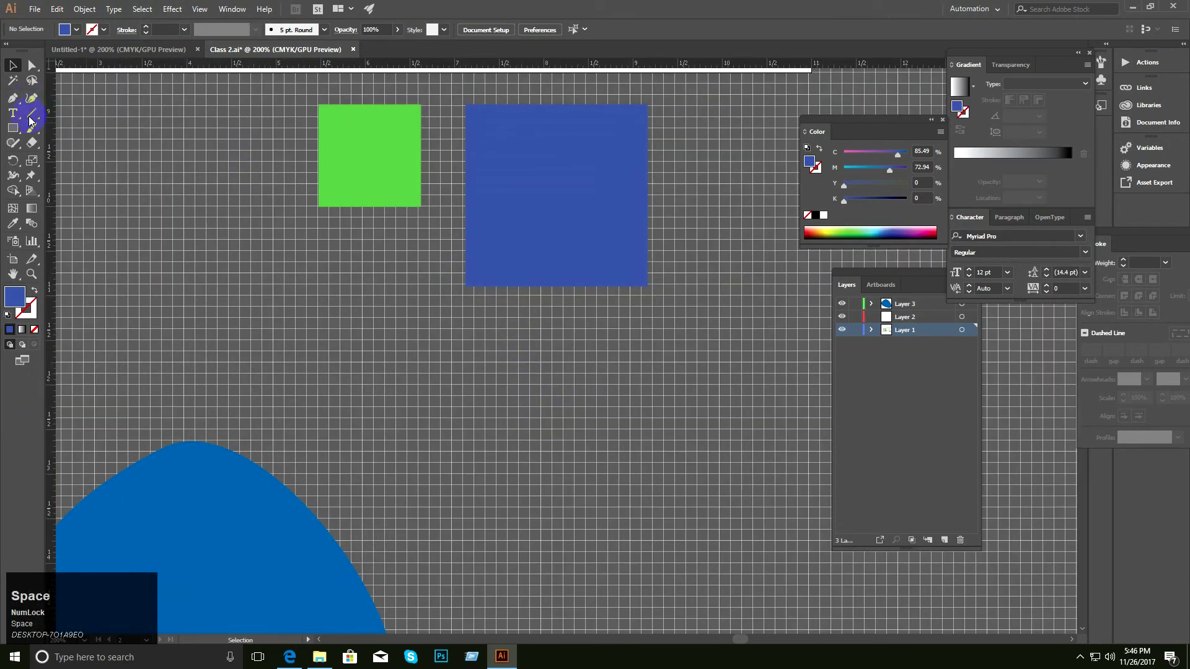
Draw a blue rectangle about 1.54 × 1.88 in below the green square and place an overlapping green square copy aligned with the rectangle's left edge.
left_click(12, 128)
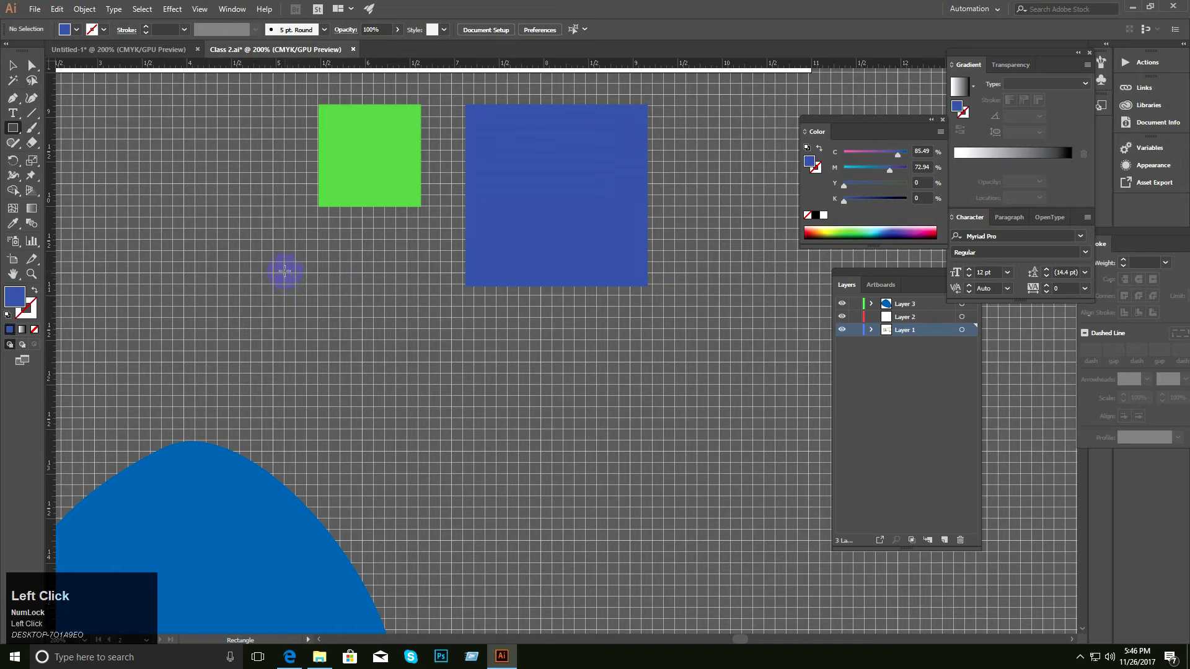
left_click_drag(284, 271, 421, 439)
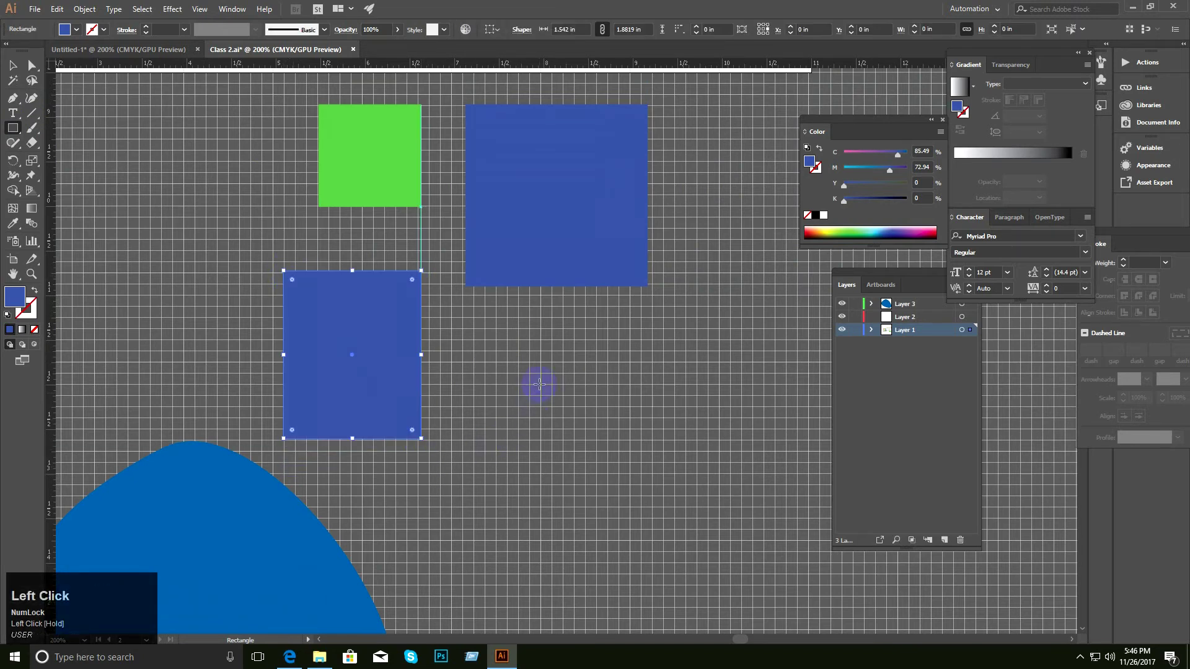
left_click(13, 66)
left_click_drag(376, 168, 336, 224)
left_click(484, 366)
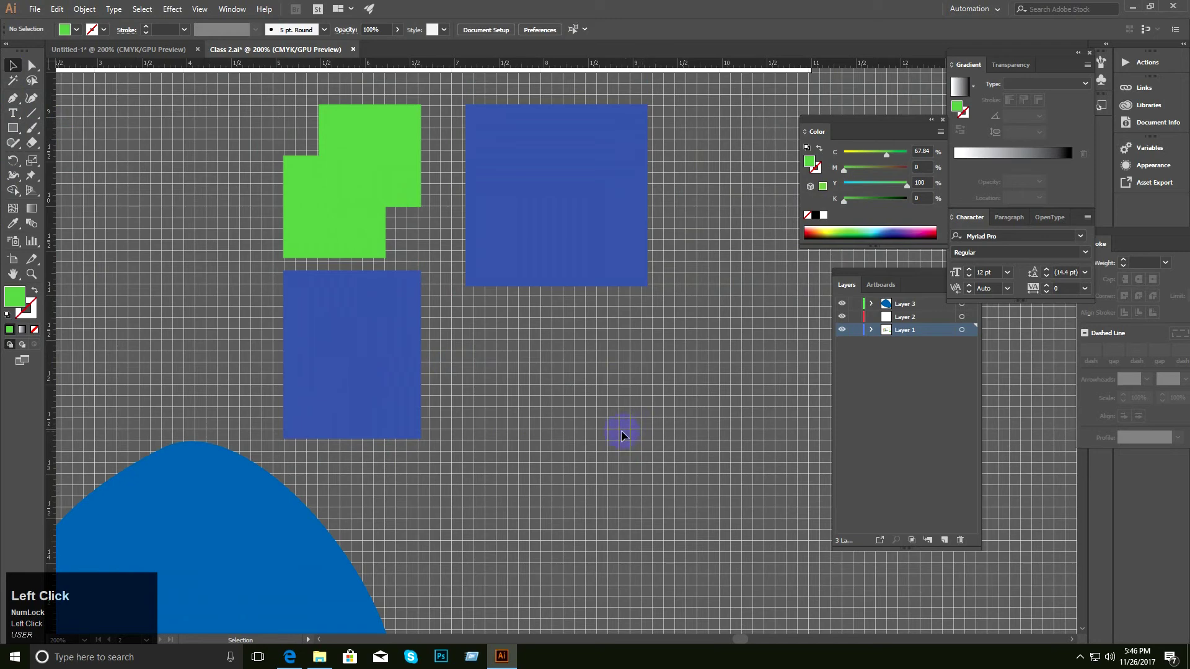
Examine how the grid looks around the shapes at 100% and 200% magnification.
left_click(592, 415, "ctrl+alt")
left_click(593, 415, "ctrl+alt")
left_click_drag(592, 414, 515, 417)
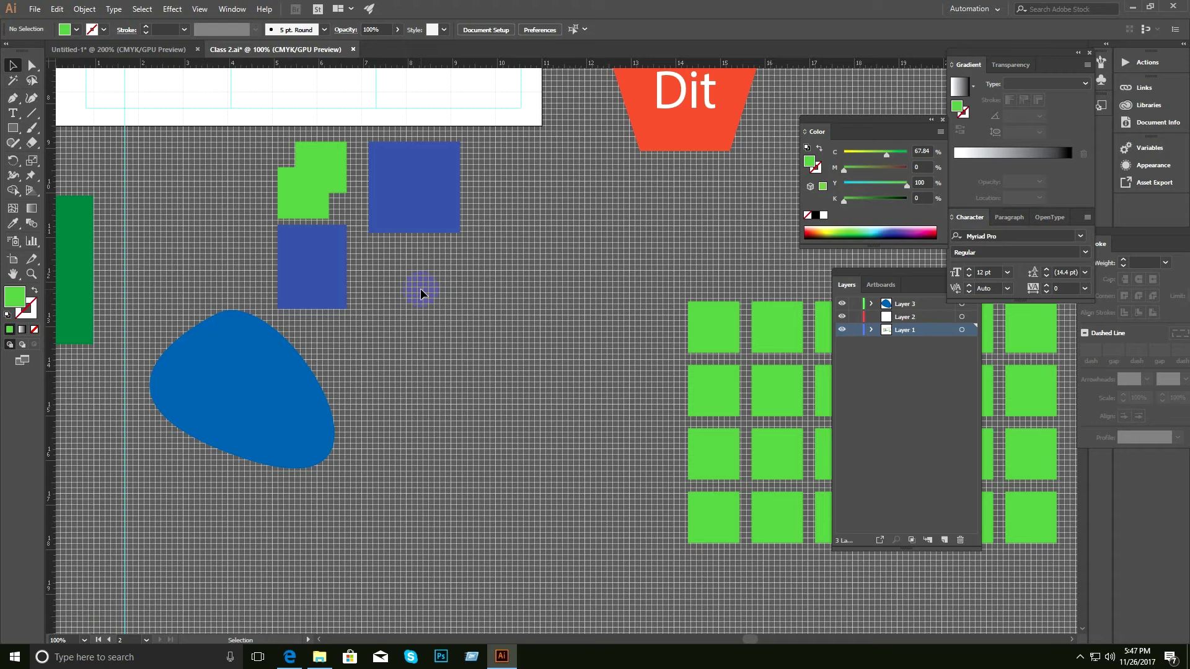
left_click(452, 289, "ctrl")
left_click(457, 295, "ctrl")
left_click_drag(514, 324, 483, 321)
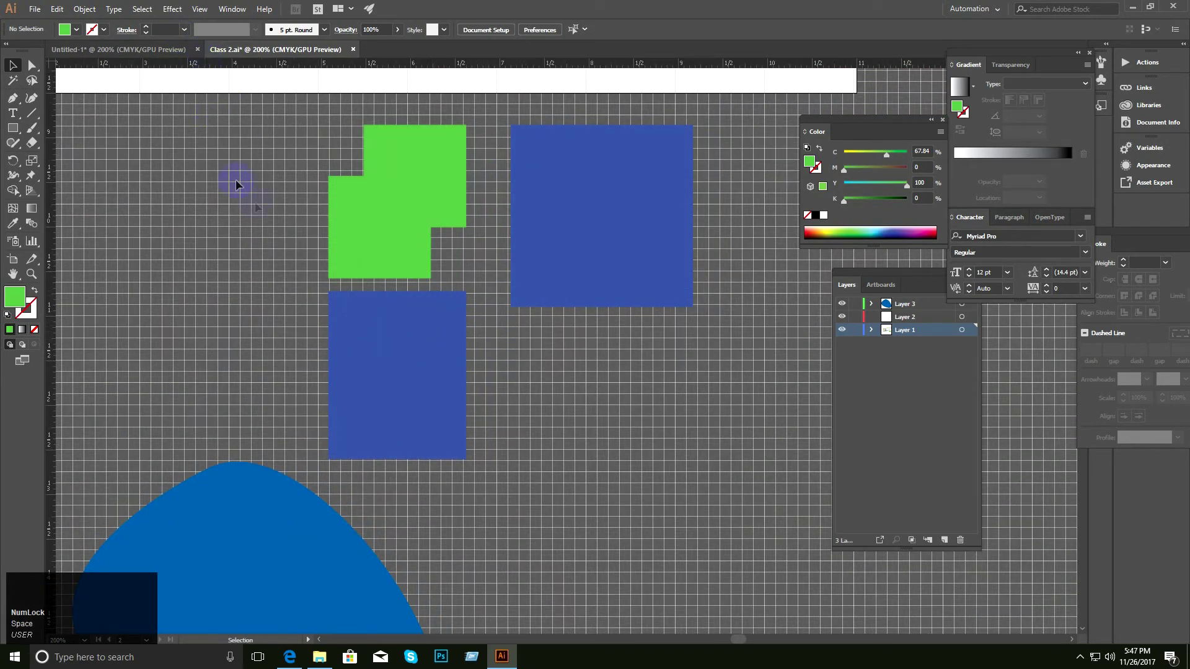
left_click(546, 402, "ctrl+alt")
left_click(547, 401, "ctrl+alt")
left_click_drag(563, 404, 536, 377)
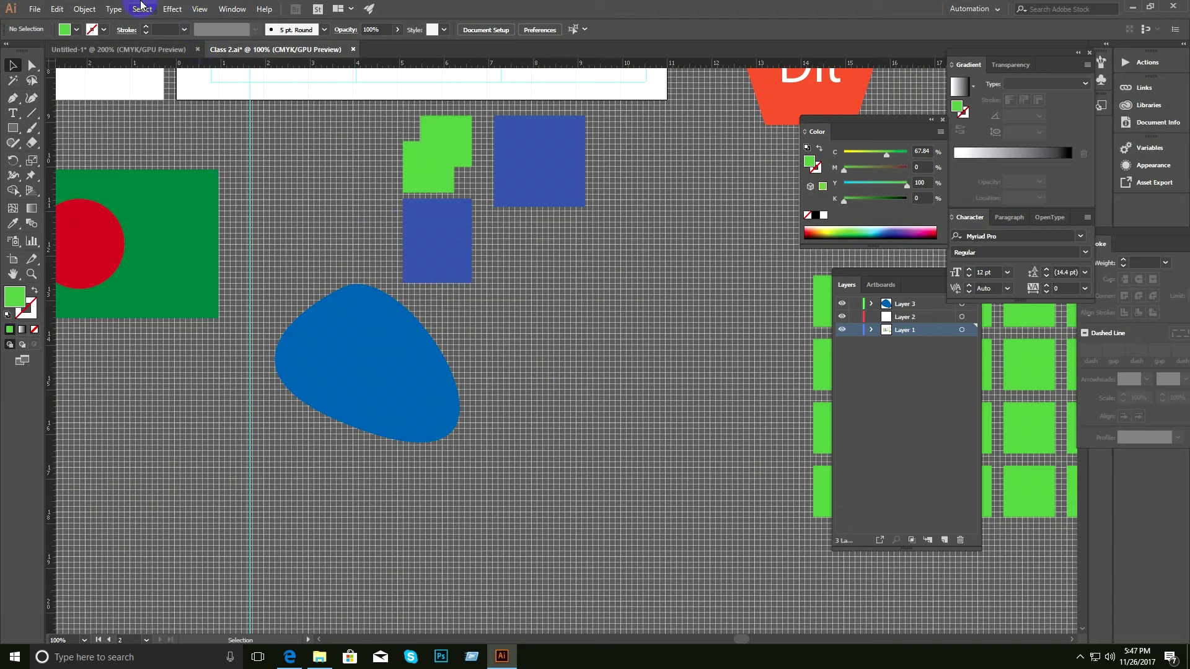
Hide the document grid, show it again, and hide it once more.
left_click(198, 9)
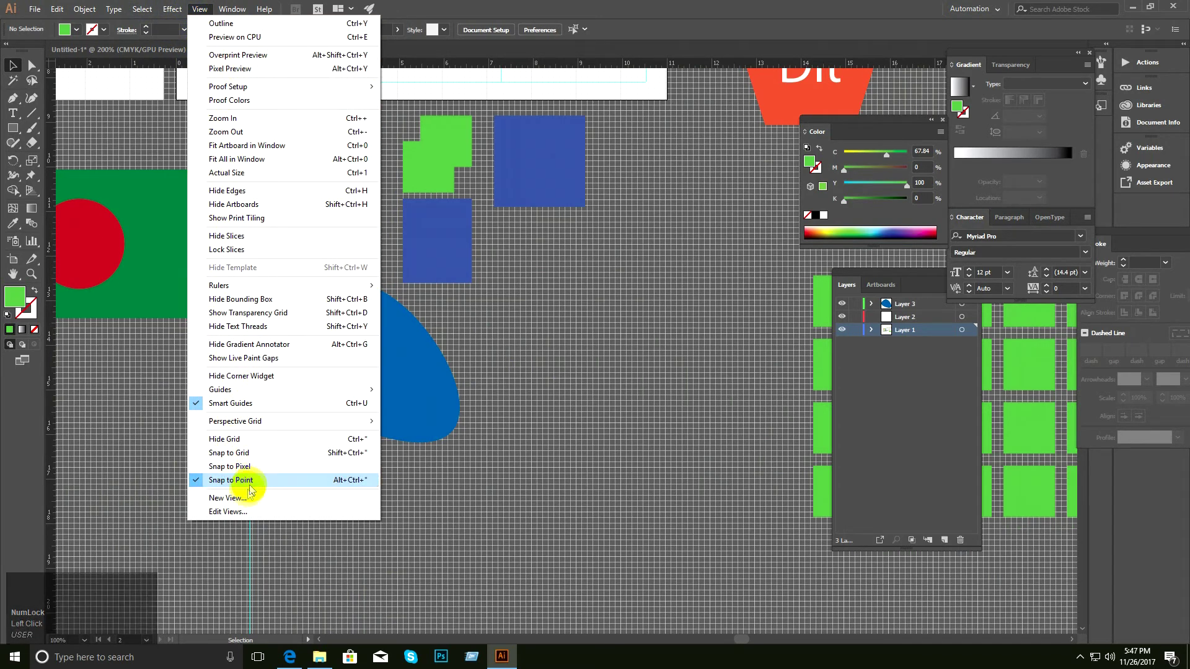
left_click(235, 440)
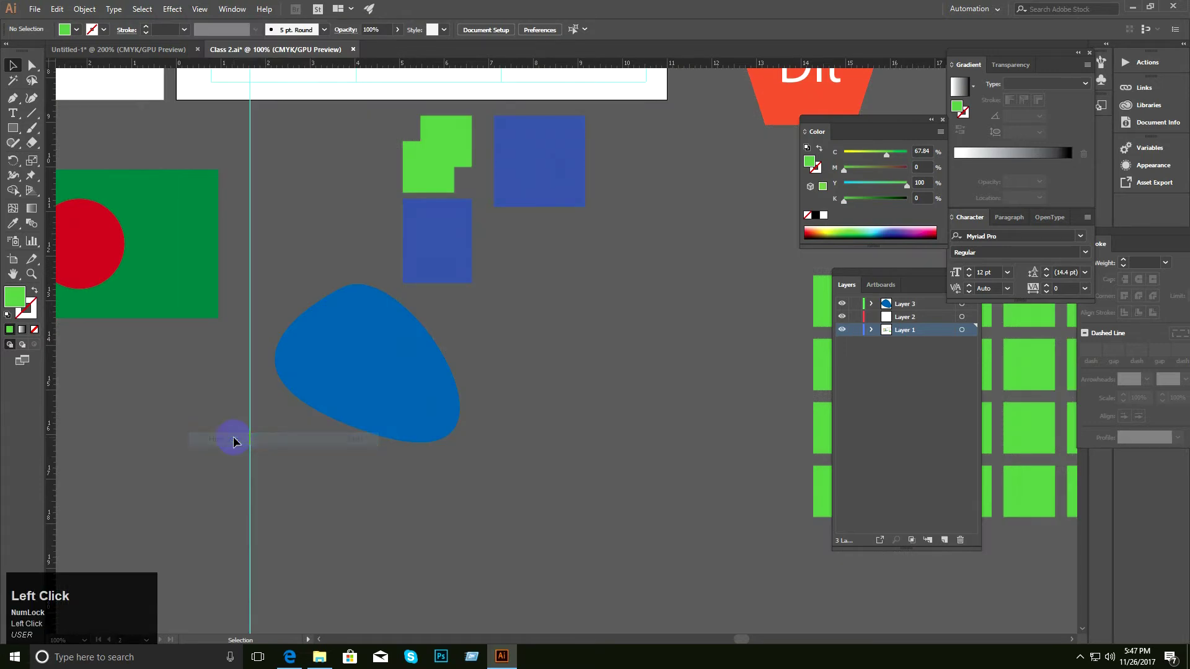
left_click(201, 10)
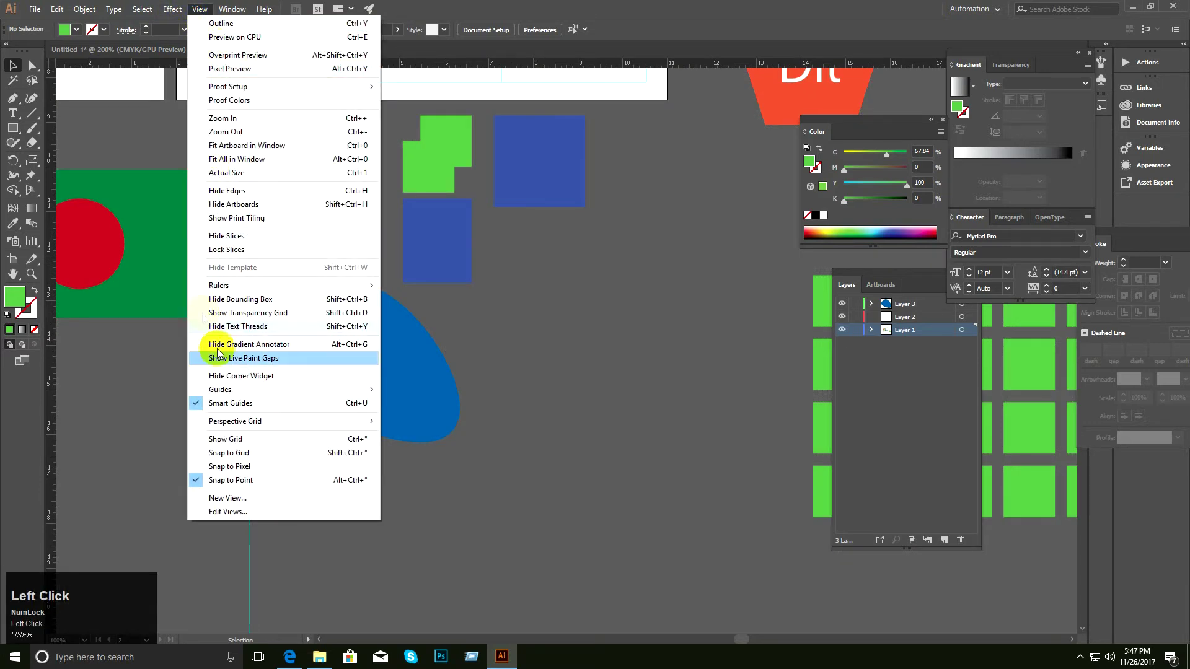
left_click(241, 439)
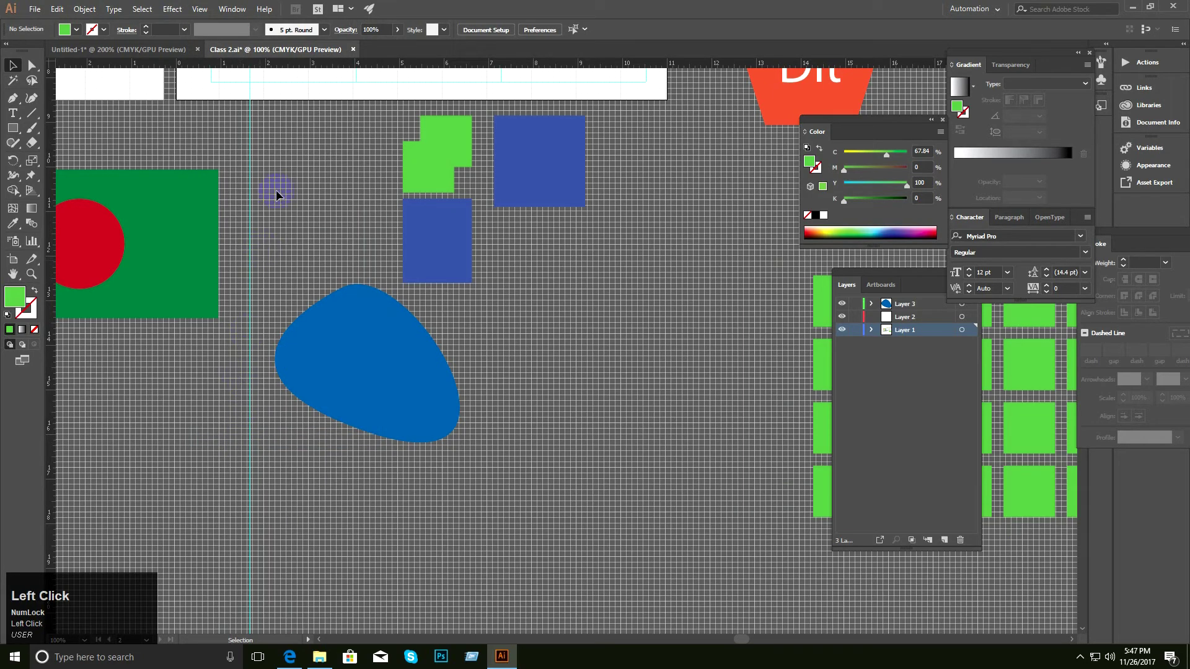
left_click(200, 10)
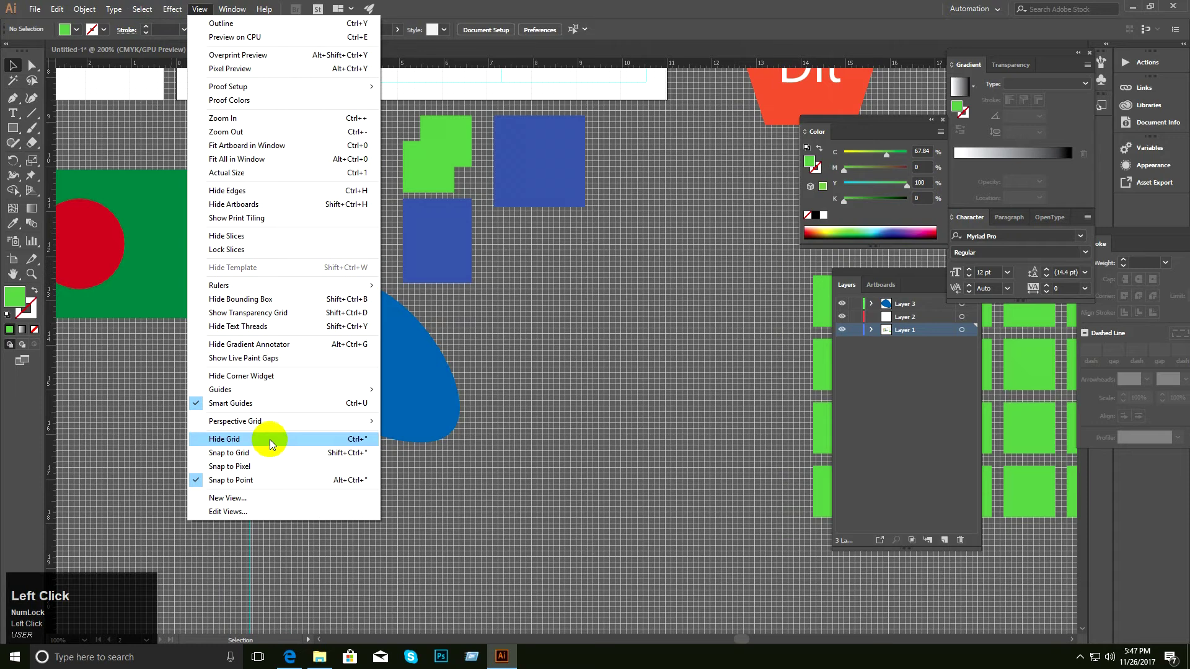
left_click(271, 441)
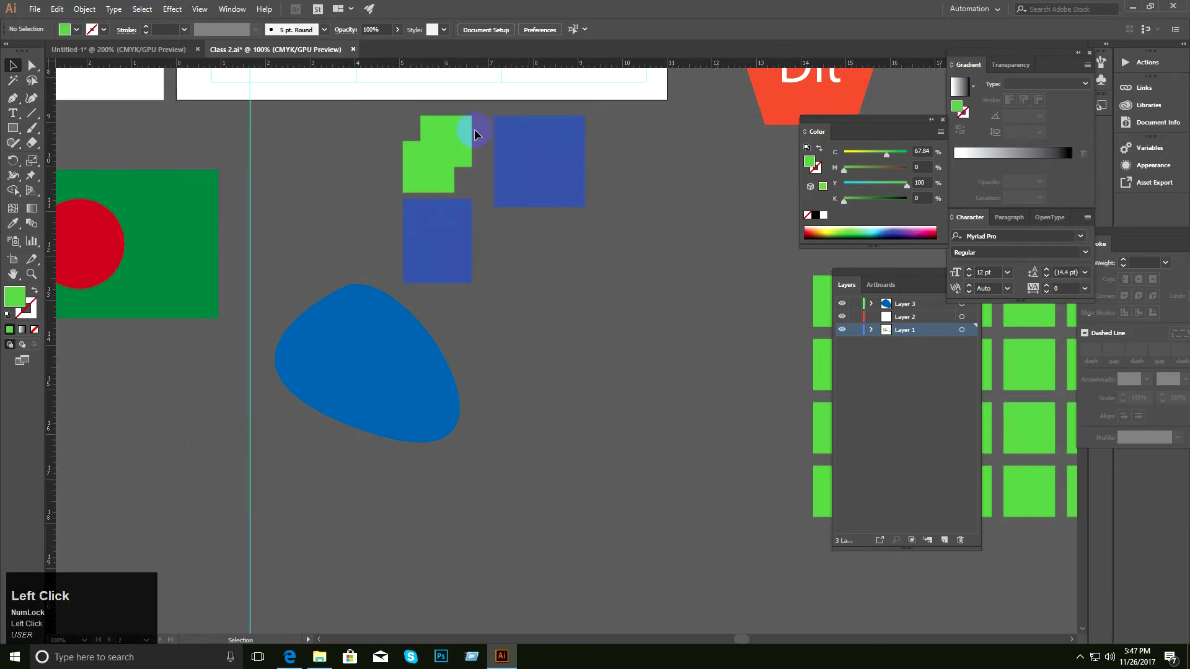
Examine the squares, the blob shape and the green flag group with the grid hidden.
left_click(446, 258, "ctrl")
left_click(446, 258, "ctrl")
left_click(479, 316, "ctrl+alt")
left_click_drag(489, 318, 273, 221)
left_click(477, 316, "ctrl")
left_click(478, 341, "ctrl+alt")
left_click(475, 338, "ctrl+alt")
left_click_drag(437, 338, 302, 273)
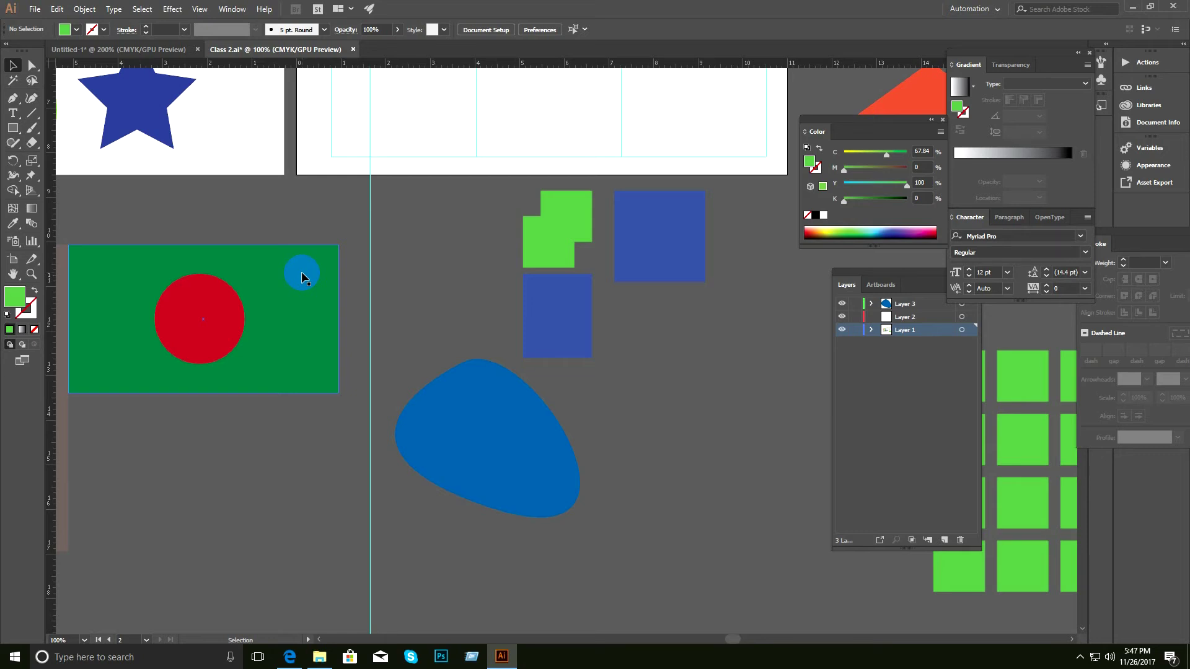
left_click(299, 261)
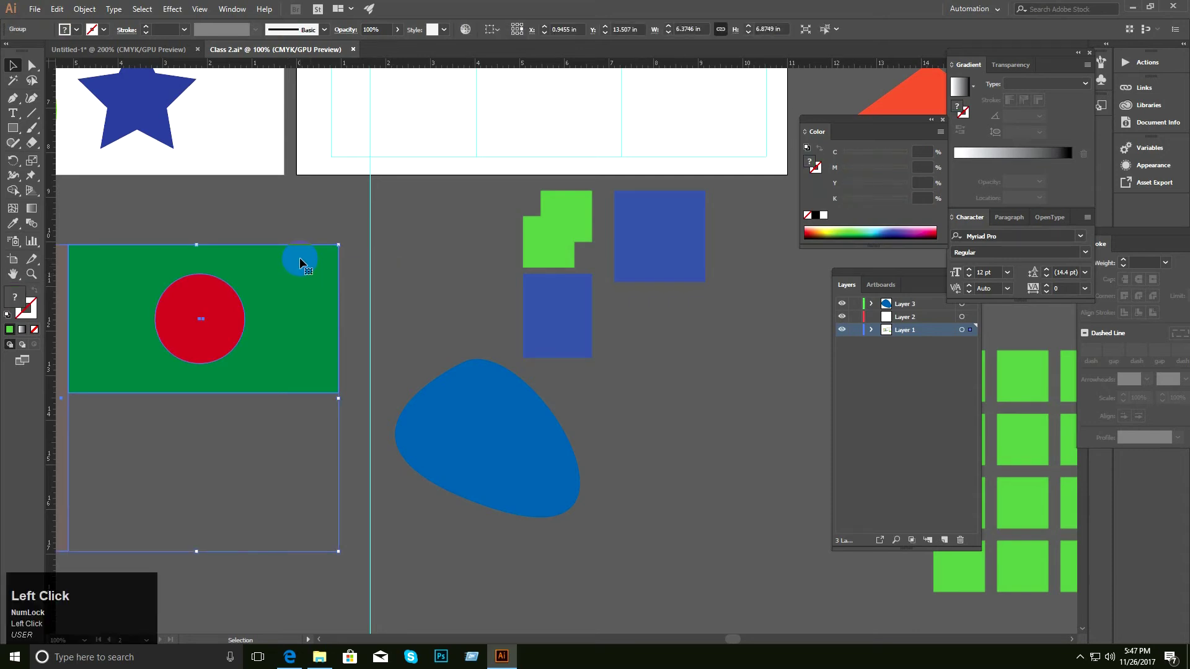
left_click(595, 407)
Copy the large blue square onto the three-column artboard, enlarged to about 4.6 in square, and swap its fill and stroke.
key("space")
left_click_drag(538, 162, 487, 463)
left_click_drag(588, 536, 509, 332)
mouse_move(521, 233)
left_mouse_down()
mouse_move(584, 197)
mouse_move(578, 176)
left_mouse_up()
key("shift+x")
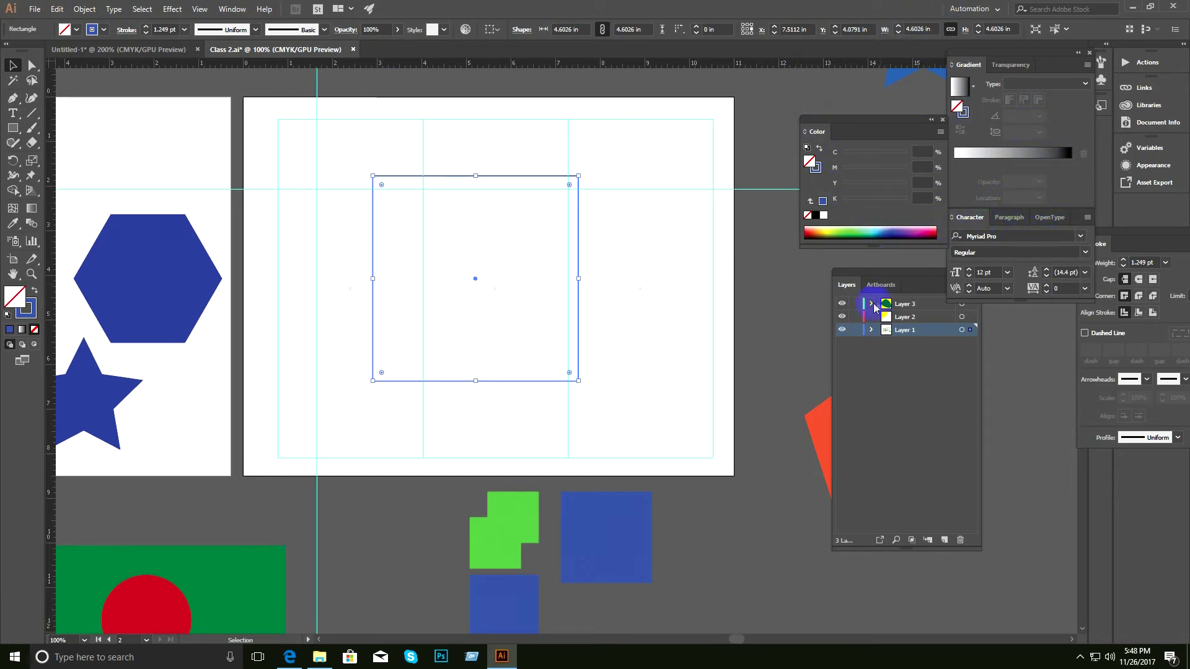
Deselect the outlined square, close the Layers panel, and detach the Stroke panel beside the artboard.
left_click(895, 266)
left_click_drag(905, 273, 907, 274)
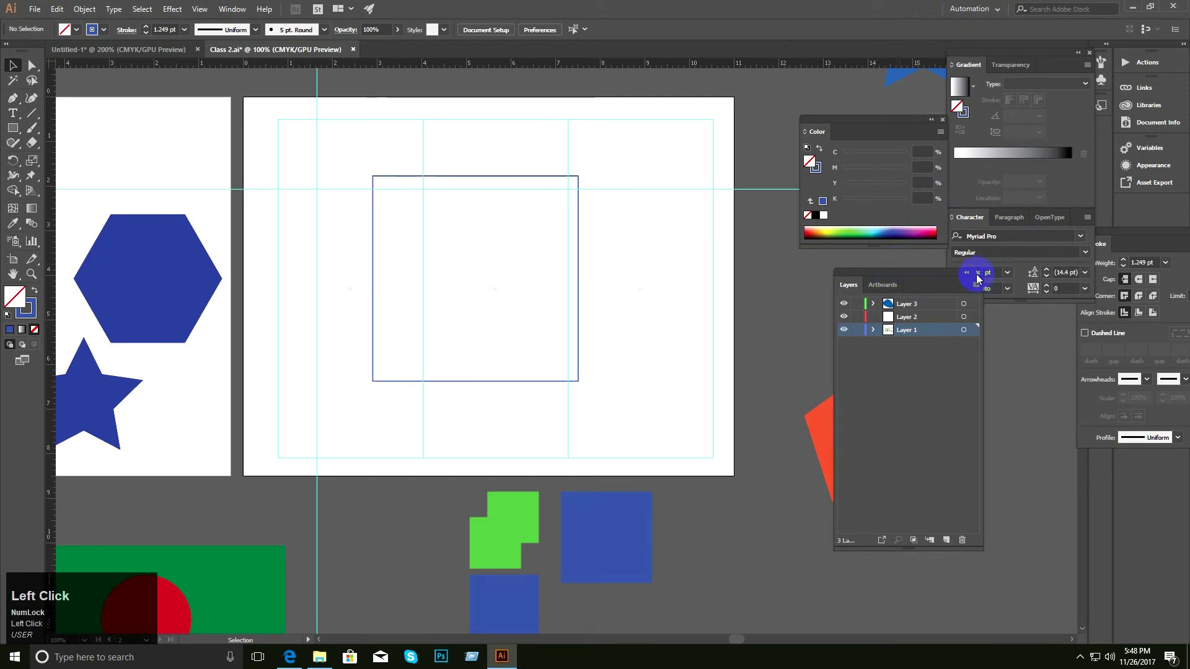
left_click(977, 273)
mouse_move(1139, 253)
left_mouse_down()
mouse_move(1138, 243)
mouse_move(810, 248)
mouse_move(763, 266)
left_mouse_up()
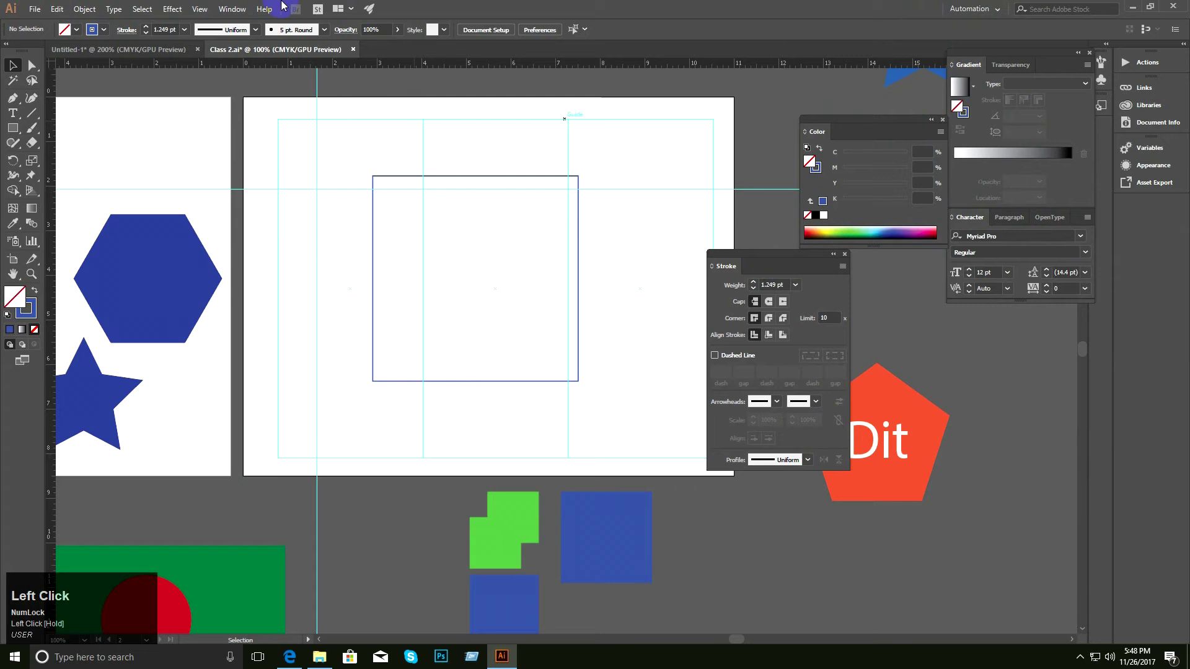
Position the Stroke panel beside the outlined square and the Color panel near the orange pentagon.
left_click(233, 10)
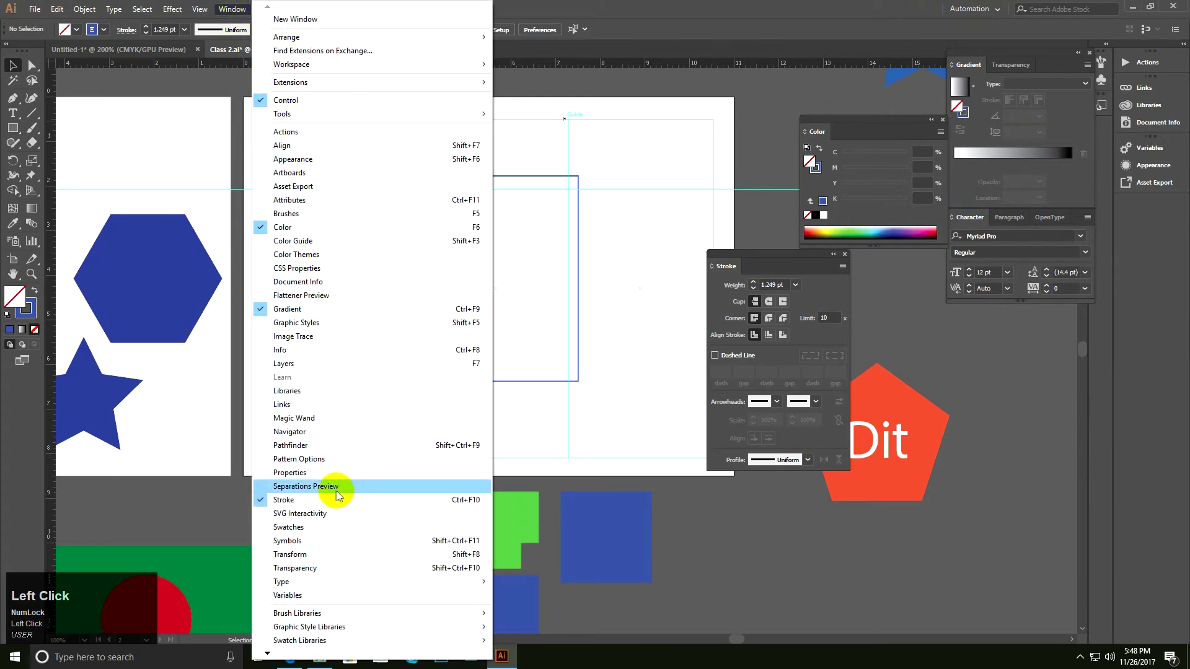
left_click(670, 8)
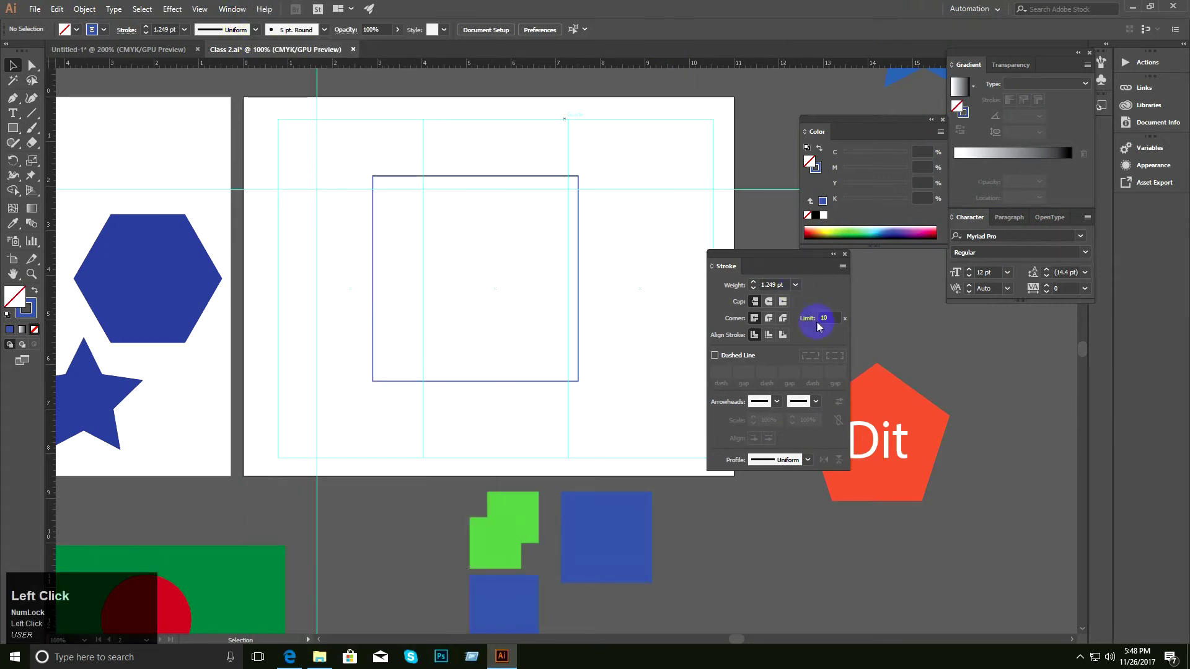
left_click_drag(756, 263, 729, 234)
mouse_move(867, 124)
left_mouse_down()
mouse_move(961, 189)
mouse_move(982, 333)
left_mouse_up()
mouse_move(764, 230)
left_mouse_down()
mouse_move(783, 230)
mouse_move(784, 179)
left_mouse_up()
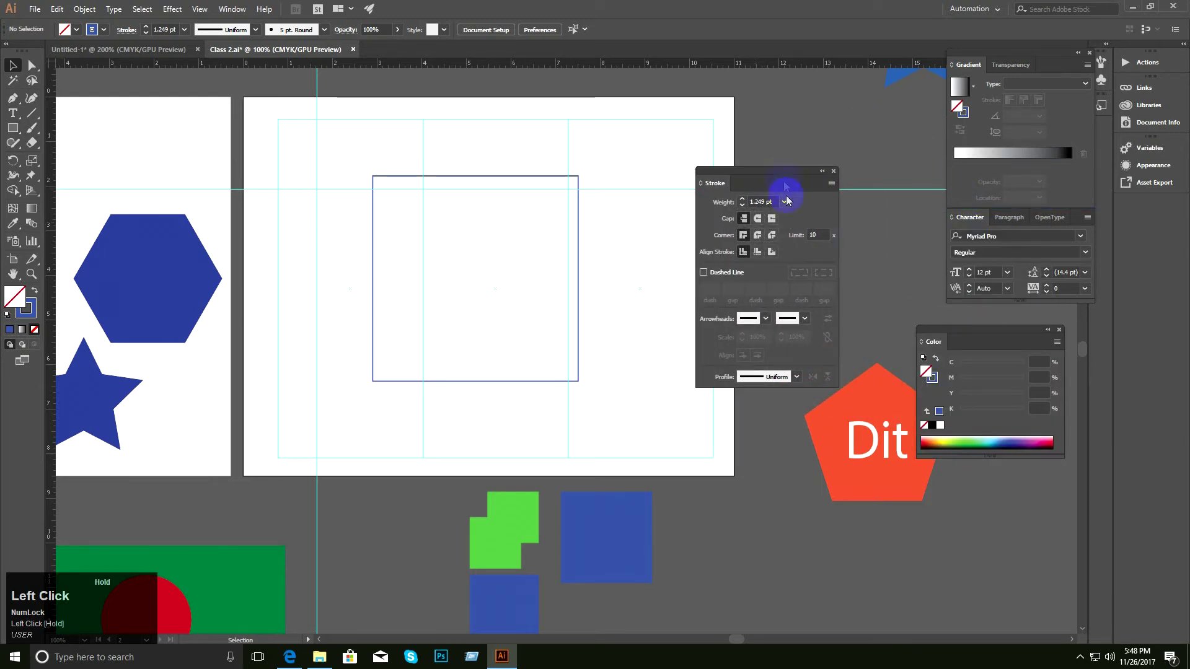
Close the Stroke panel and reopen it.
left_click(835, 171)
left_click(232, 9)
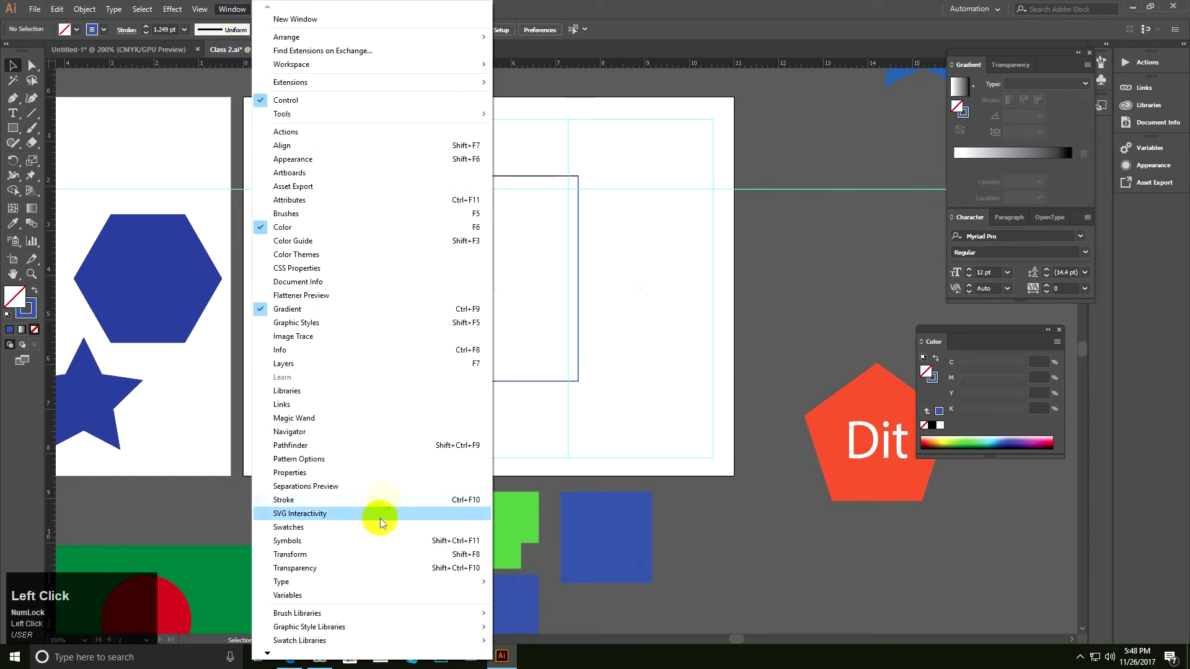
left_click(356, 500)
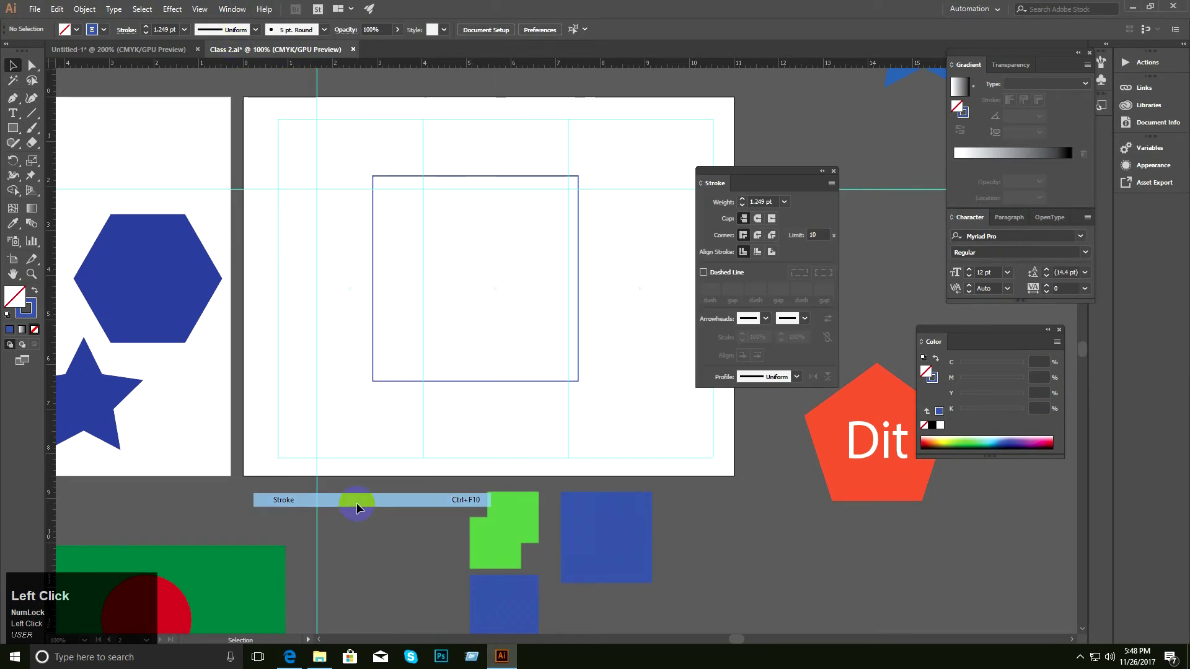
Cycle the Stroke panel through its collapsed and expanded states, ending with all its options shown.
left_click(721, 183)
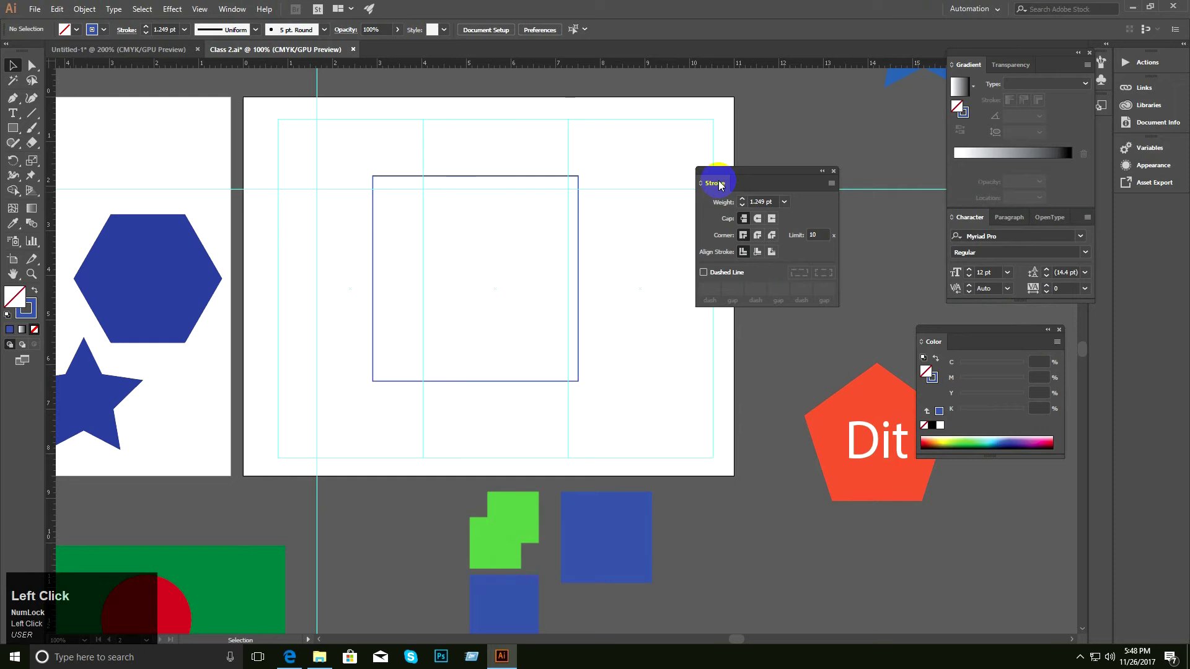
left_click(717, 184)
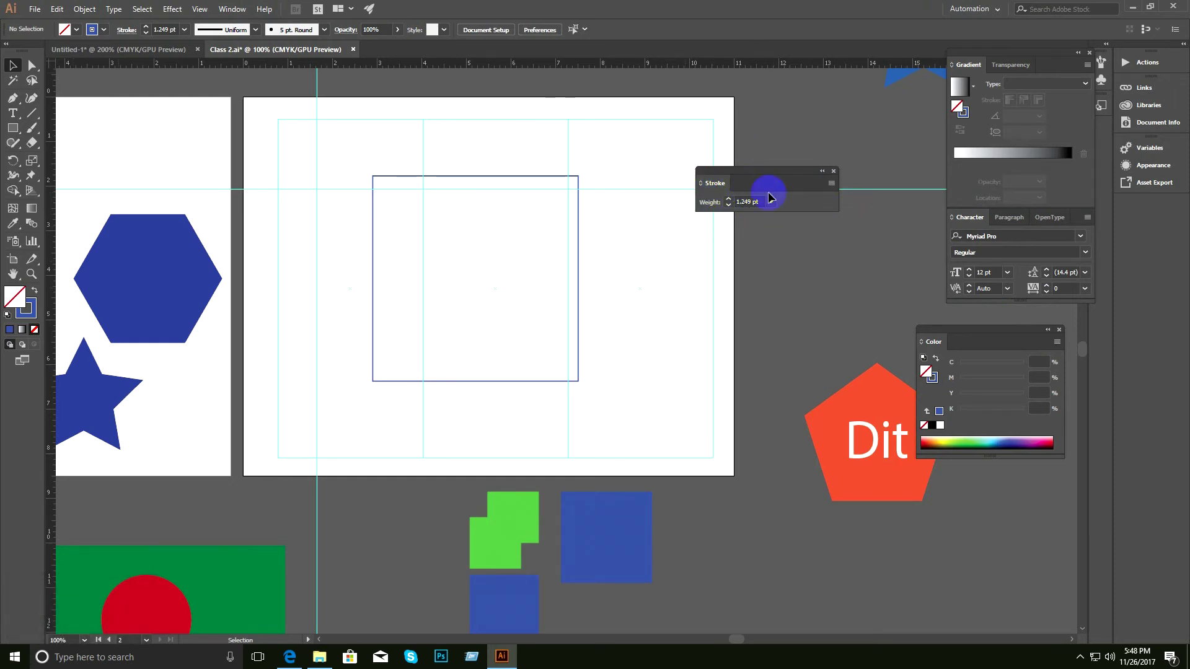
left_click(713, 184)
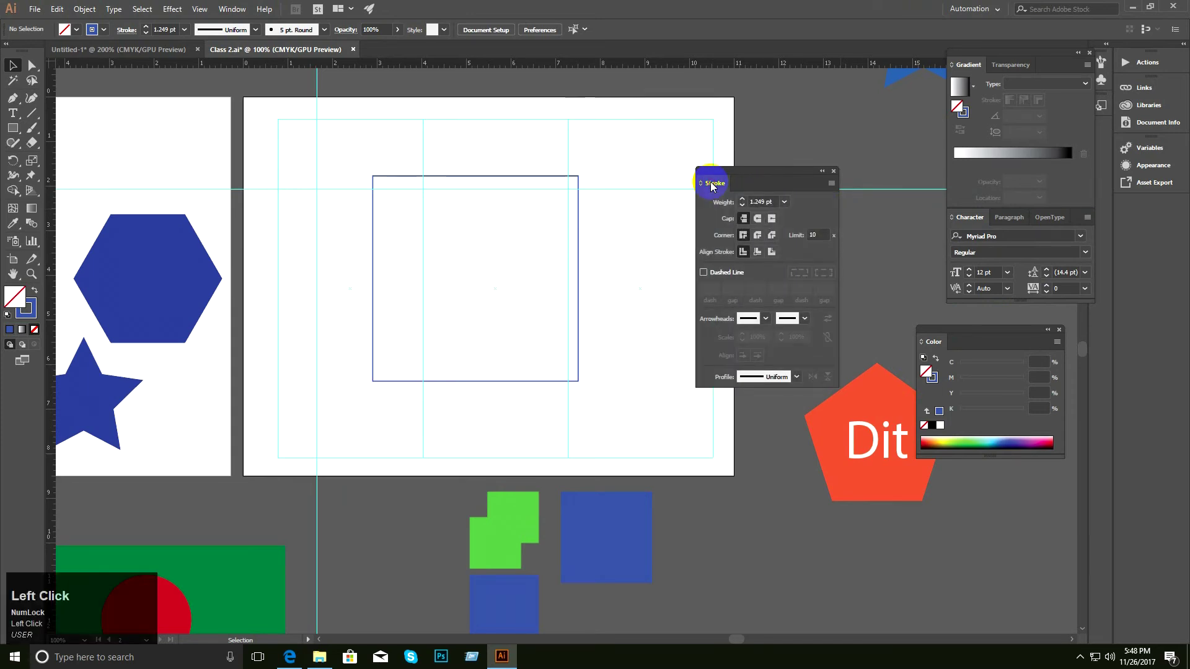
left_click(713, 185)
left_click(713, 185)
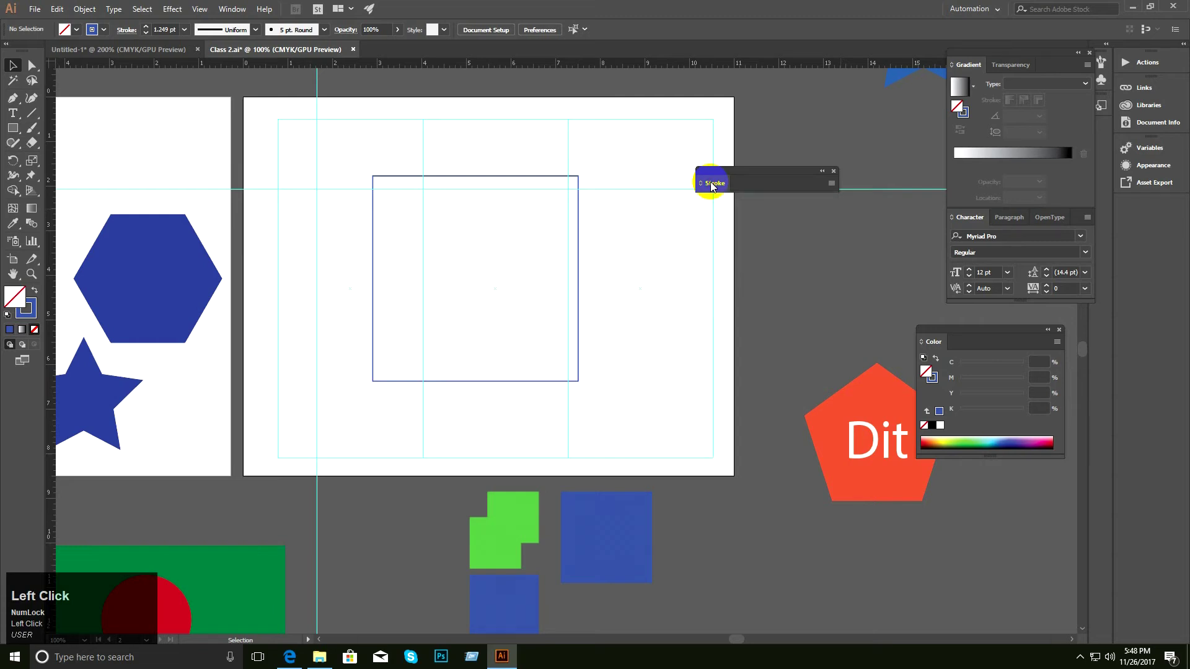
left_click(713, 184)
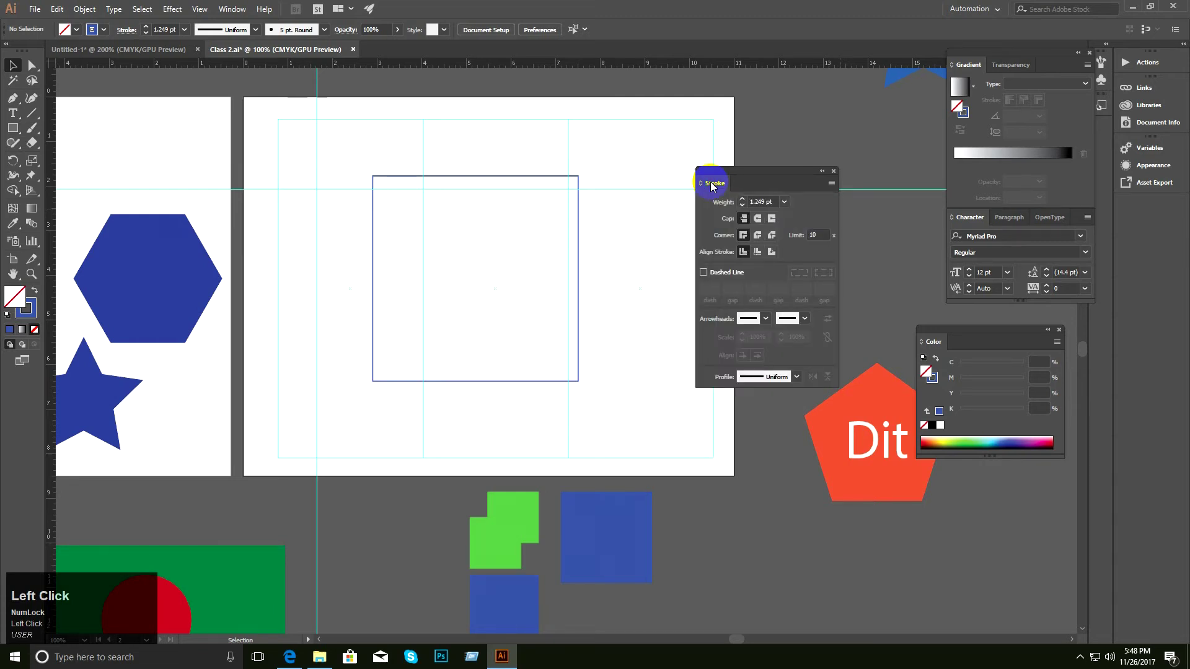
Move the Stroke panel clear of the outlined square, then select the square and raise its stroke weight to 8 pt.
mouse_move(785, 185)
left_mouse_down()
mouse_move(782, 161)
mouse_move(759, 147)
left_mouse_up()
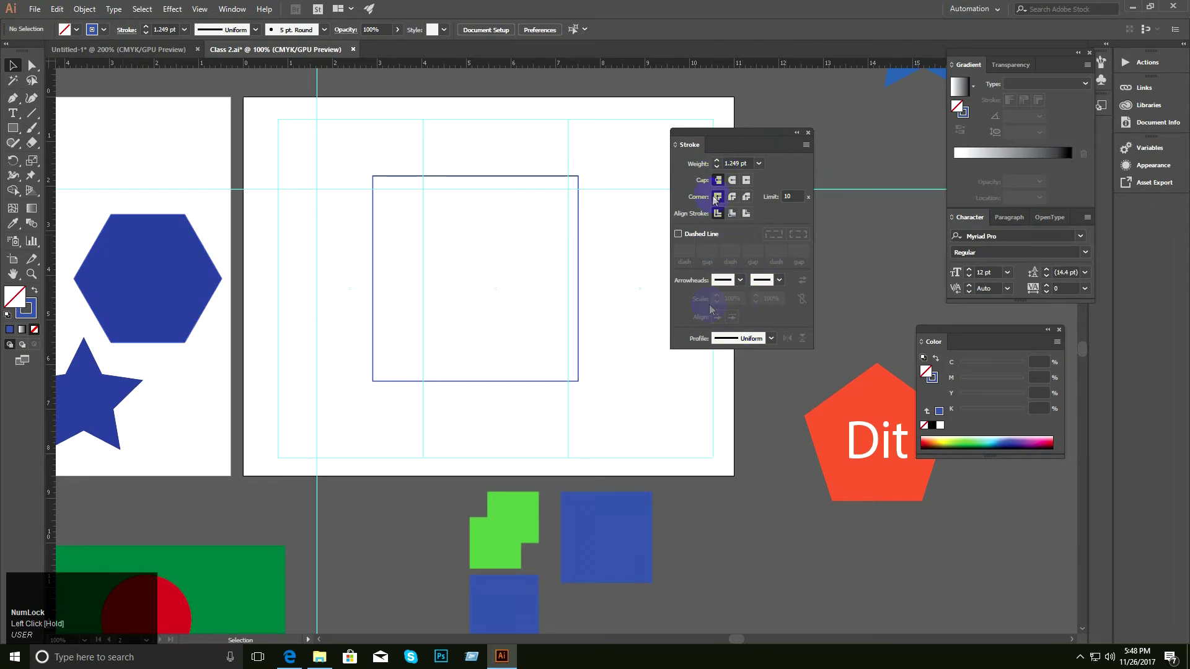
mouse_move(755, 140)
left_mouse_down()
mouse_move(811, 137)
mouse_move(806, 173)
left_mouse_up()
left_click_drag(508, 133, 552, 217)
left_click(600, 250, "ctrl")
left_click_drag(580, 265, 590, 221)
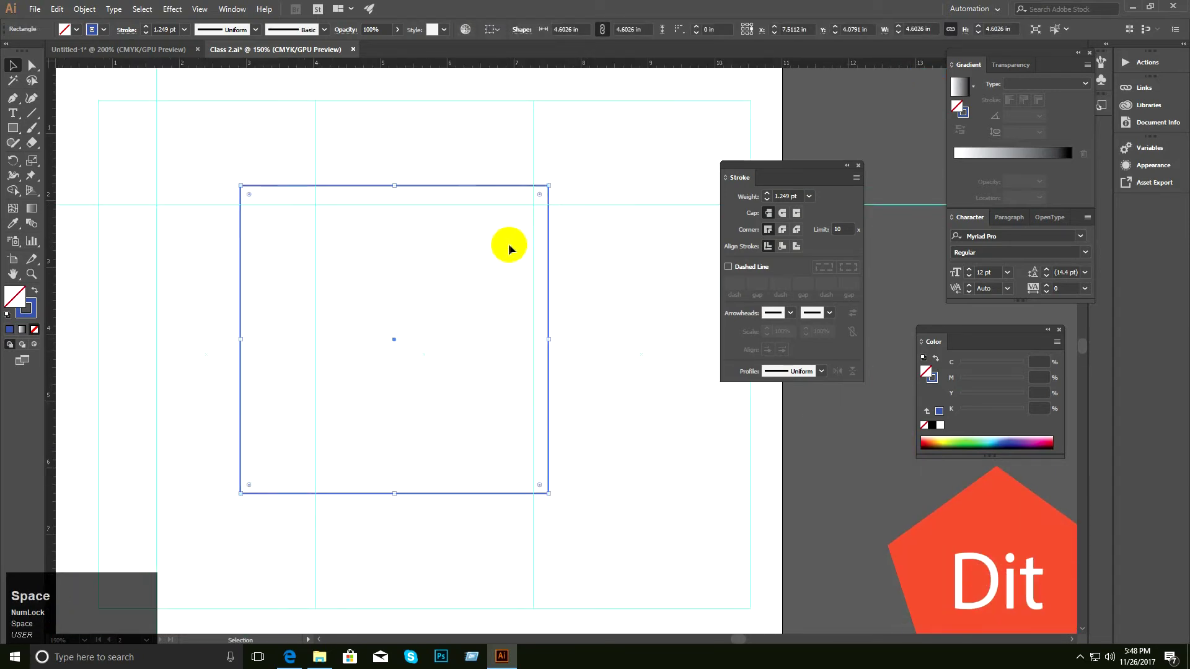
left_click(768, 193)
left_click(767, 194)
left_click(767, 193)
left_click(767, 194)
left_click(767, 193)
left_click(767, 194)
left_click(767, 193)
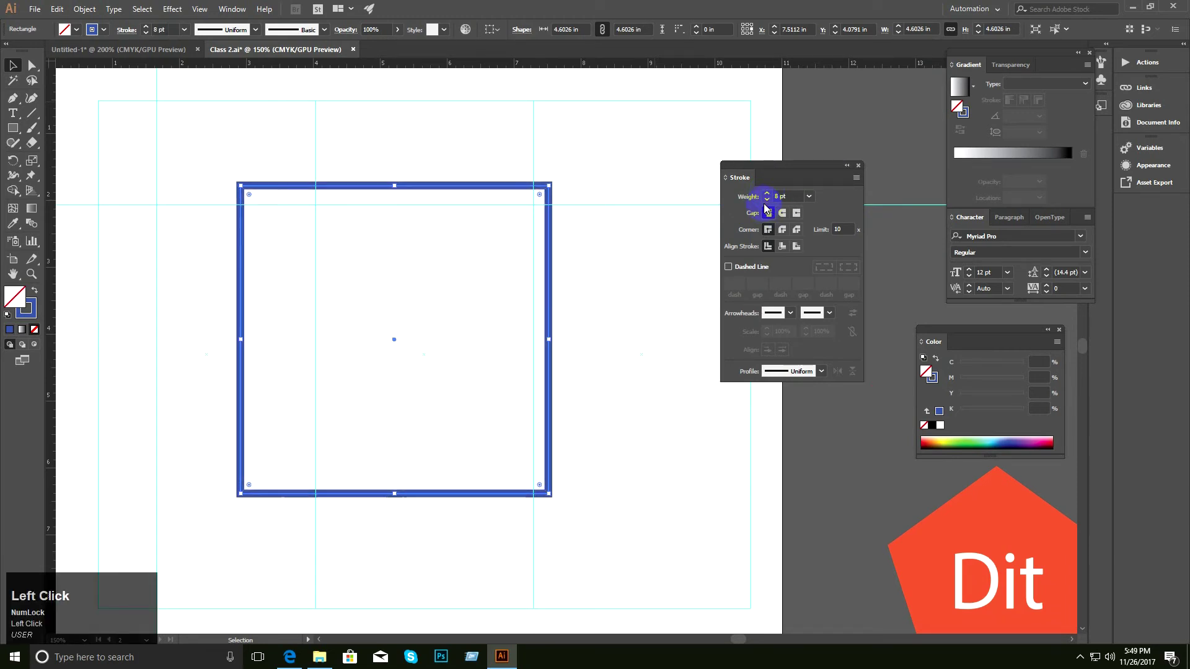
Try stroke weights of 6 pt and 11 pt on the selected square, and return it to 8 pt.
left_click(767, 200)
left_click(766, 200)
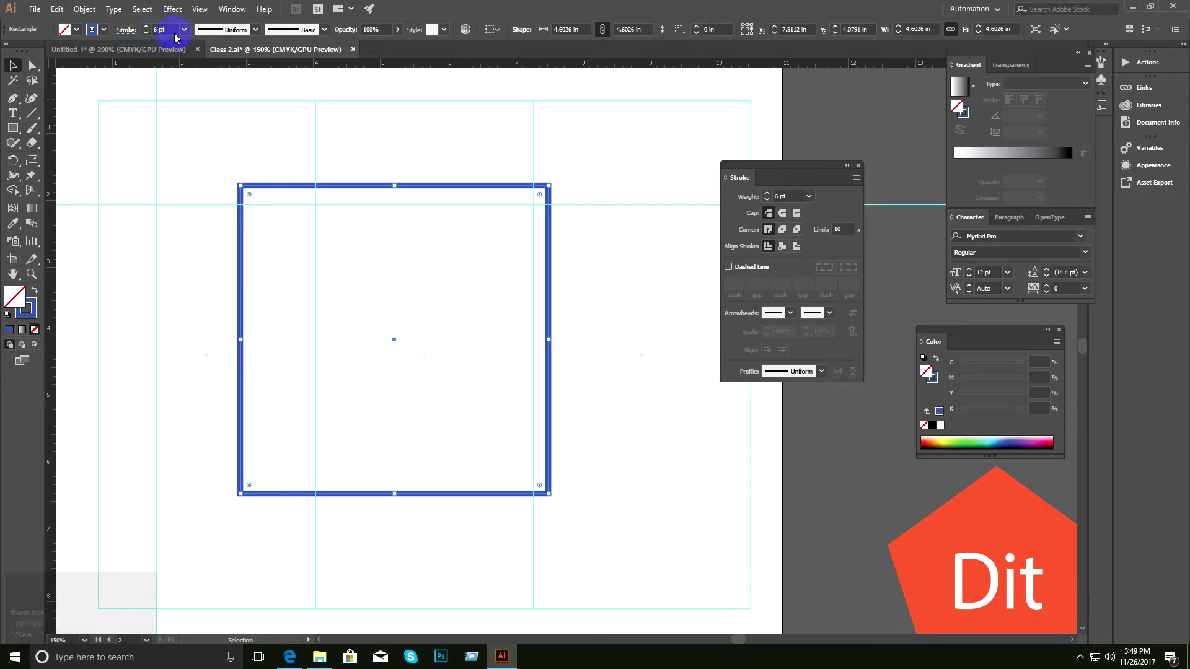
left_click(768, 193)
left_click(768, 194)
left_click(768, 193)
left_click(768, 194)
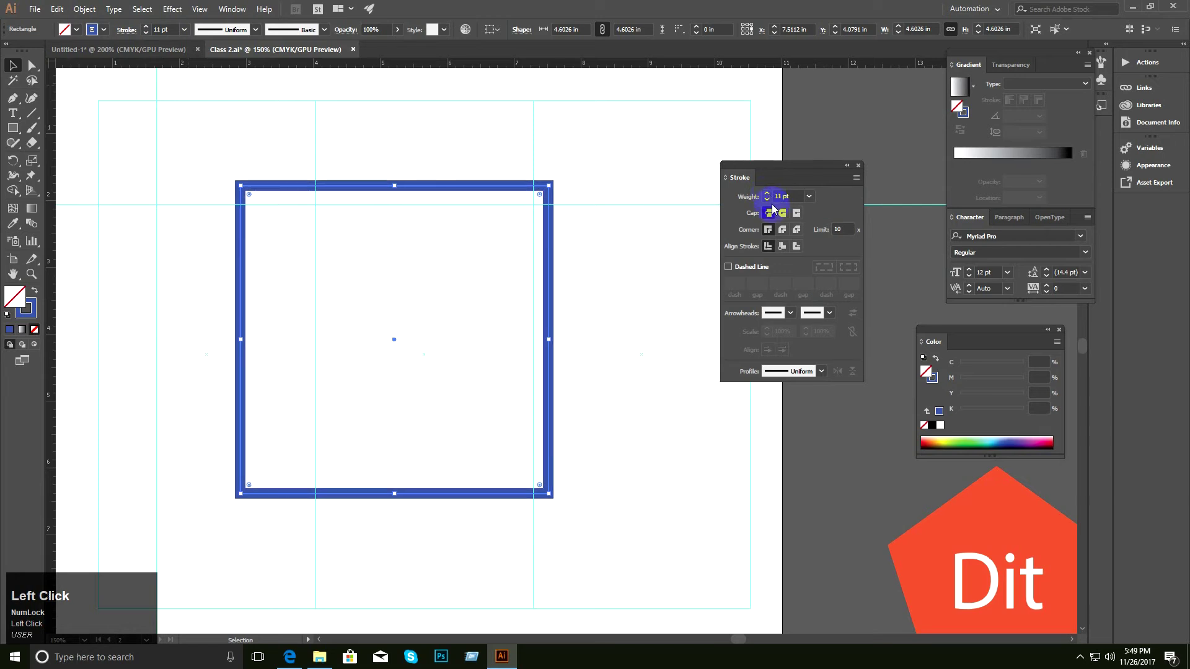
left_click(767, 200)
left_click(767, 200)
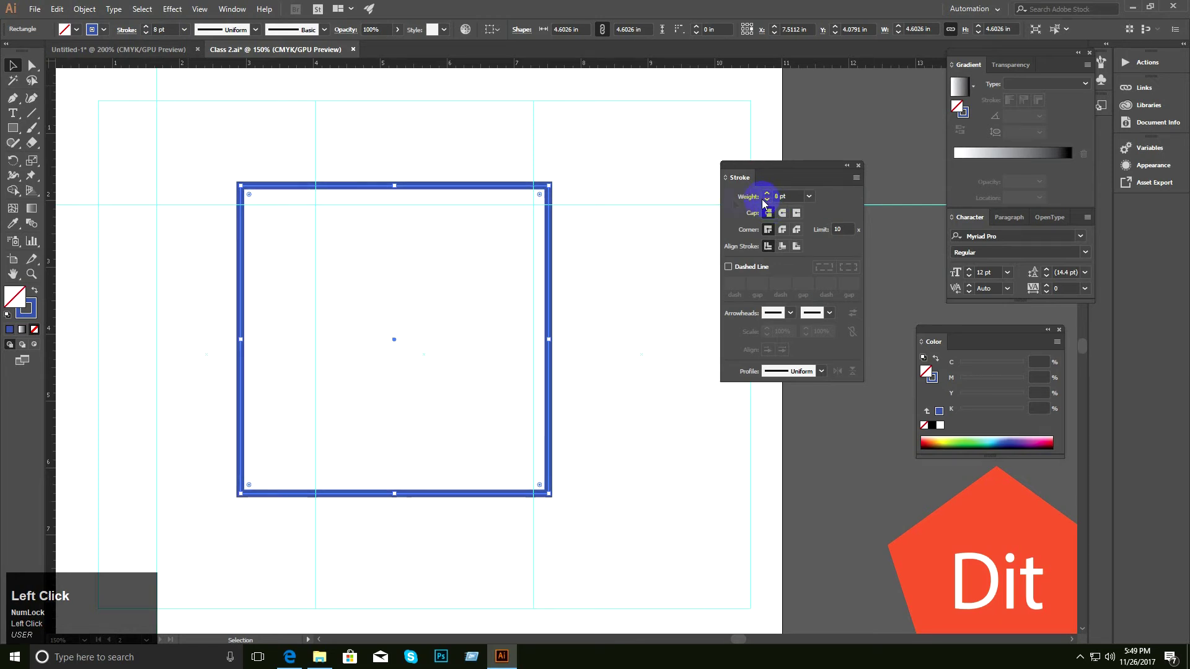
Draw a straight horizontal 8 pt line above the square with the Pen tool, ending at about X 9.5 in, Y 1.1 in, and deselect it.
left_click(14, 99)
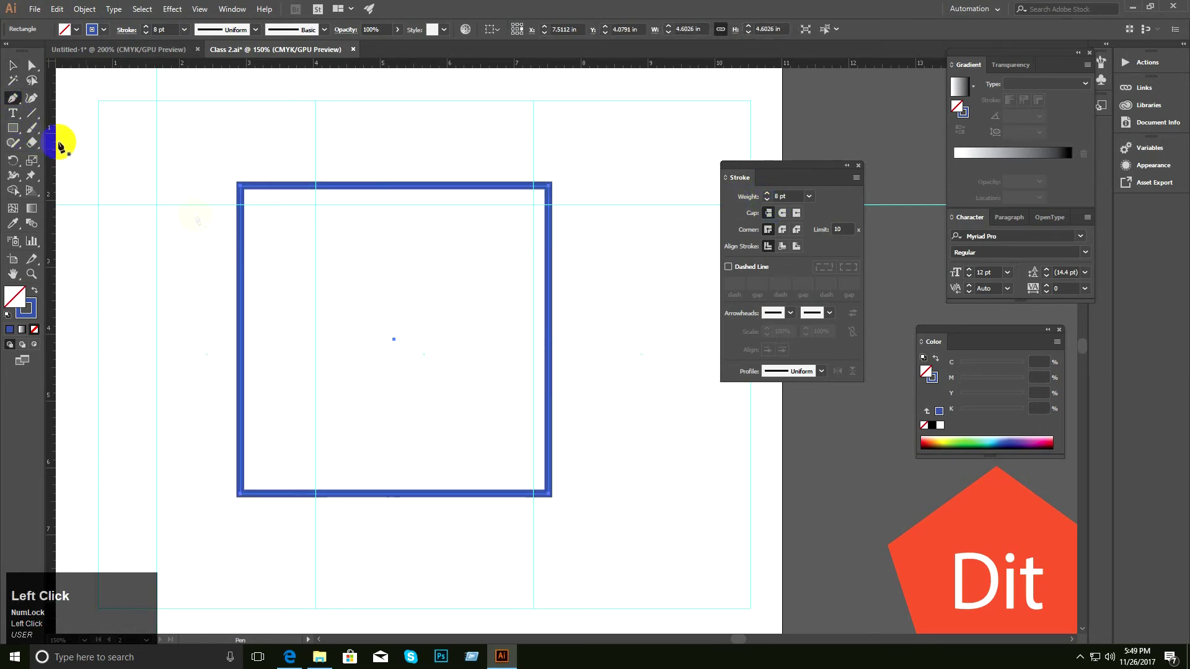
key("space")
left_click_drag(608, 268, 481, 289)
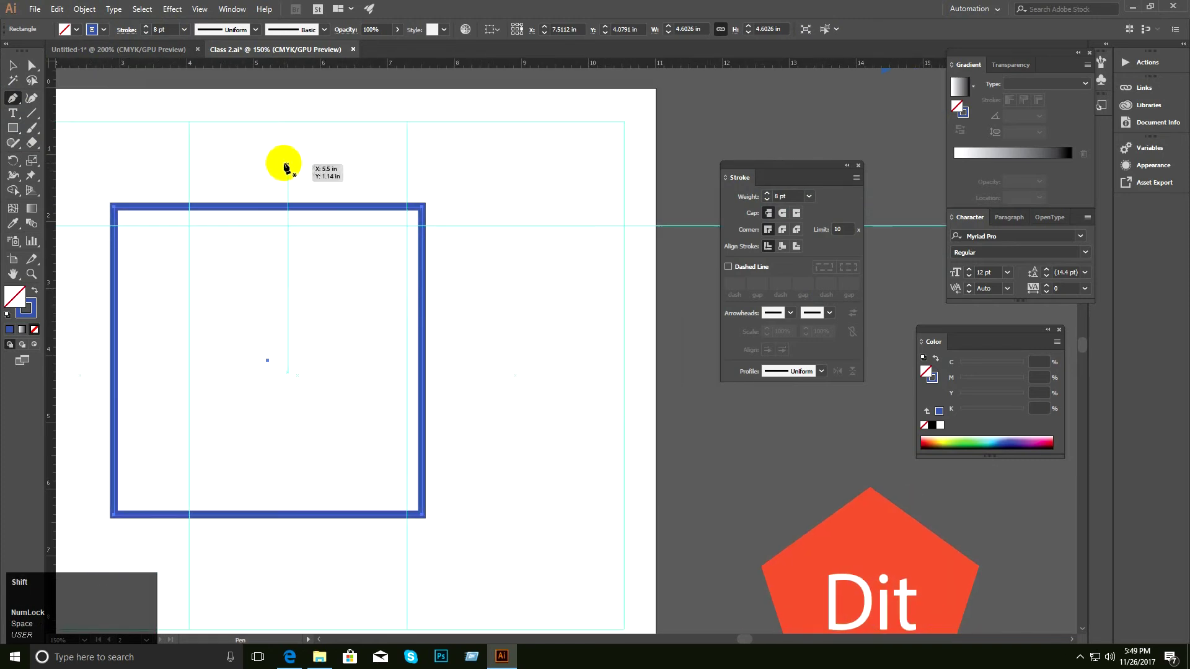
left_click(278, 161)
left_click(555, 178, "shift")
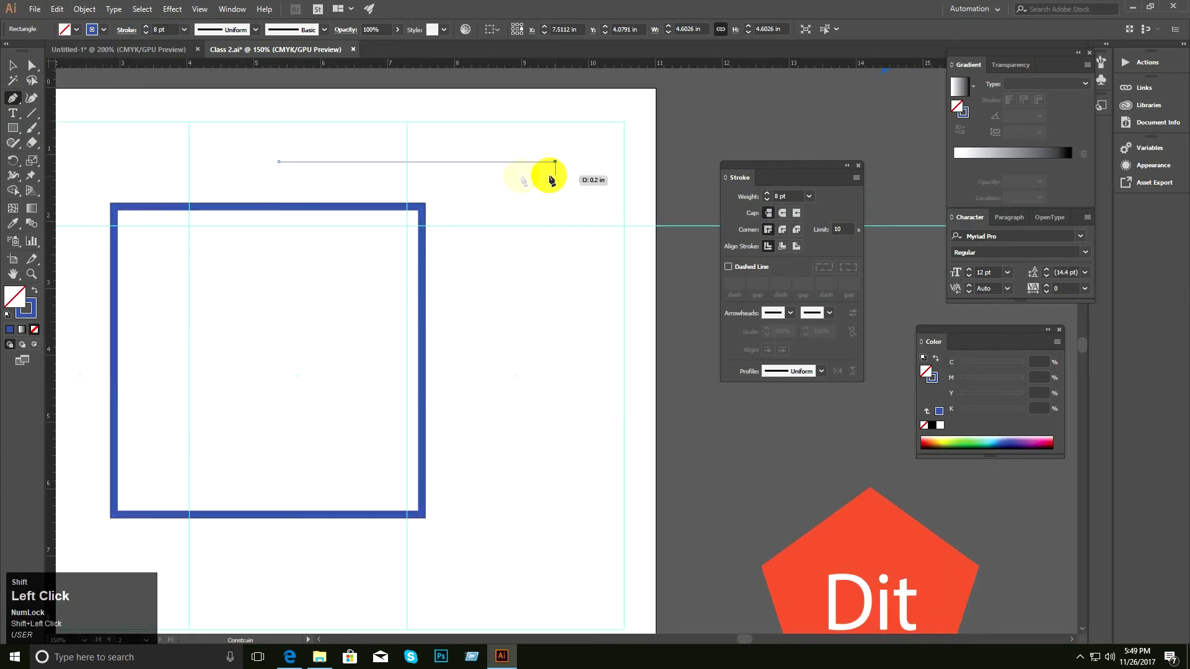
left_click(13, 66)
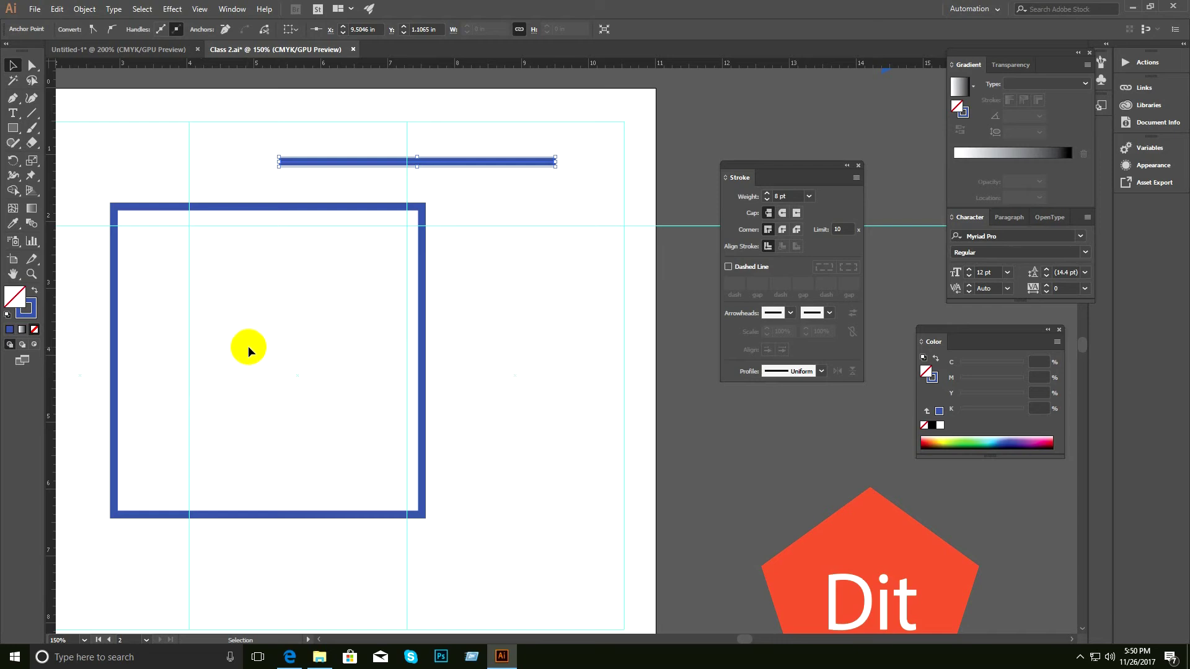
left_click(481, 259)
key("ctrl+space")
left_click(481, 251, "ctrl")
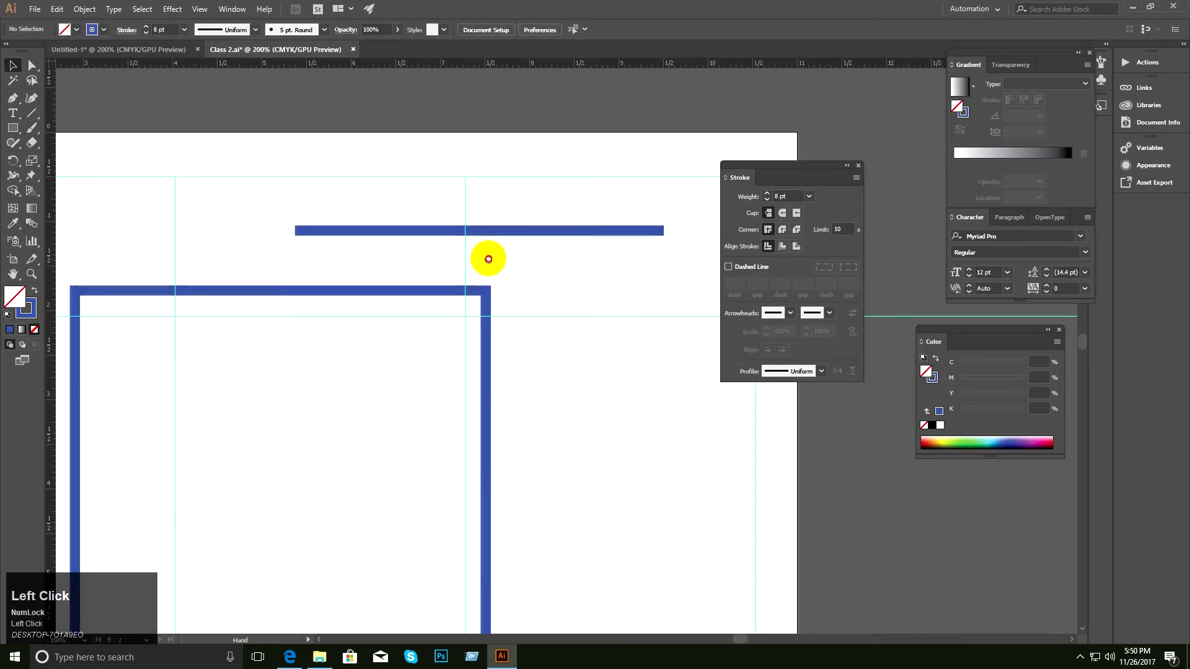
left_click_drag(492, 282, 500, 244)
left_click(504, 252, "ctrl")
left_click_drag(563, 293, 511, 218)
left_click(528, 260, "ctrl+alt")
left_click_drag(528, 266, 598, 282)
left_click_drag(361, 254, 422, 324)
left_click(550, 290, "ctrl")
left_click_drag(547, 289, 414, 240)
left_click_drag(508, 250, 516, 254)
left_click_drag(470, 143, 521, 230)
left_click(461, 262, "ctrl")
left_click(482, 293, "ctrl+alt")
Add the text "DIT Institute" above the horizontal blue line and enlarge it to about 40 pt.
left_click_drag(482, 293, 385, 203)
left_click(13, 114)
left_click(225, 205)
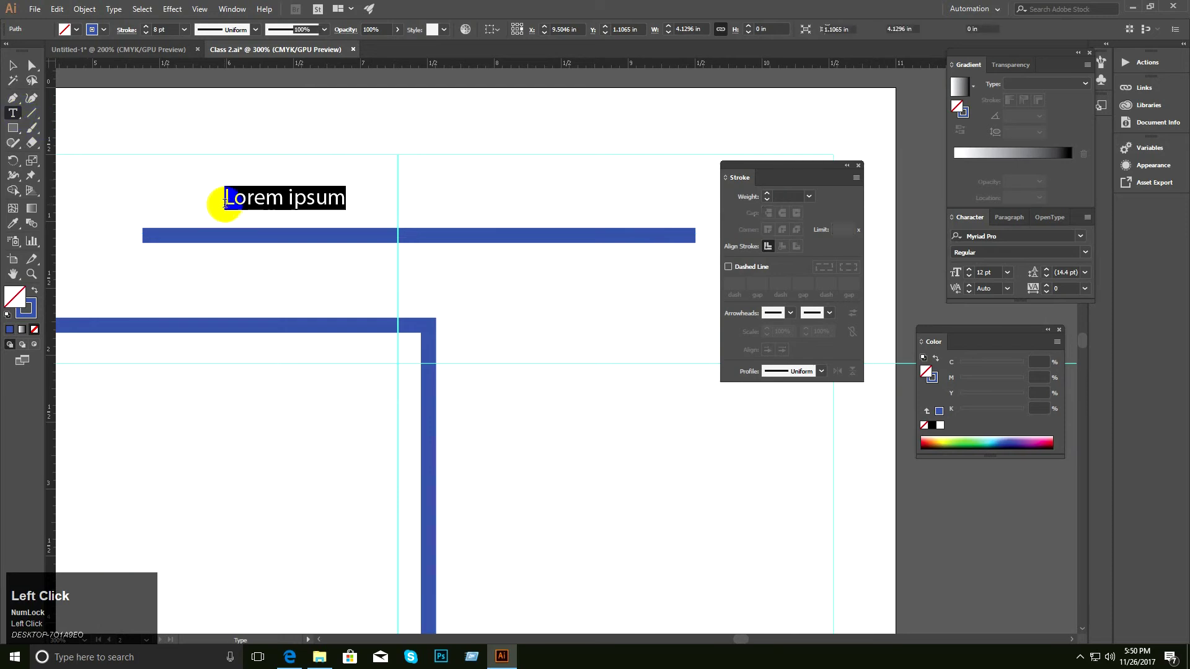
type("D")
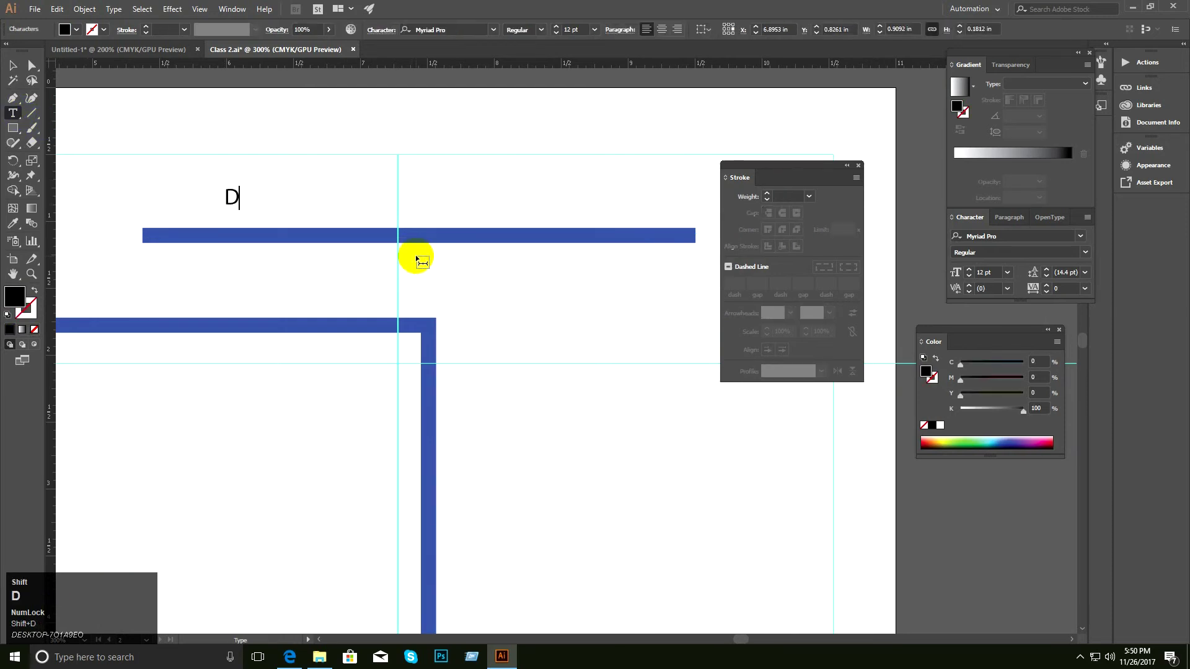
type("IT Institute")
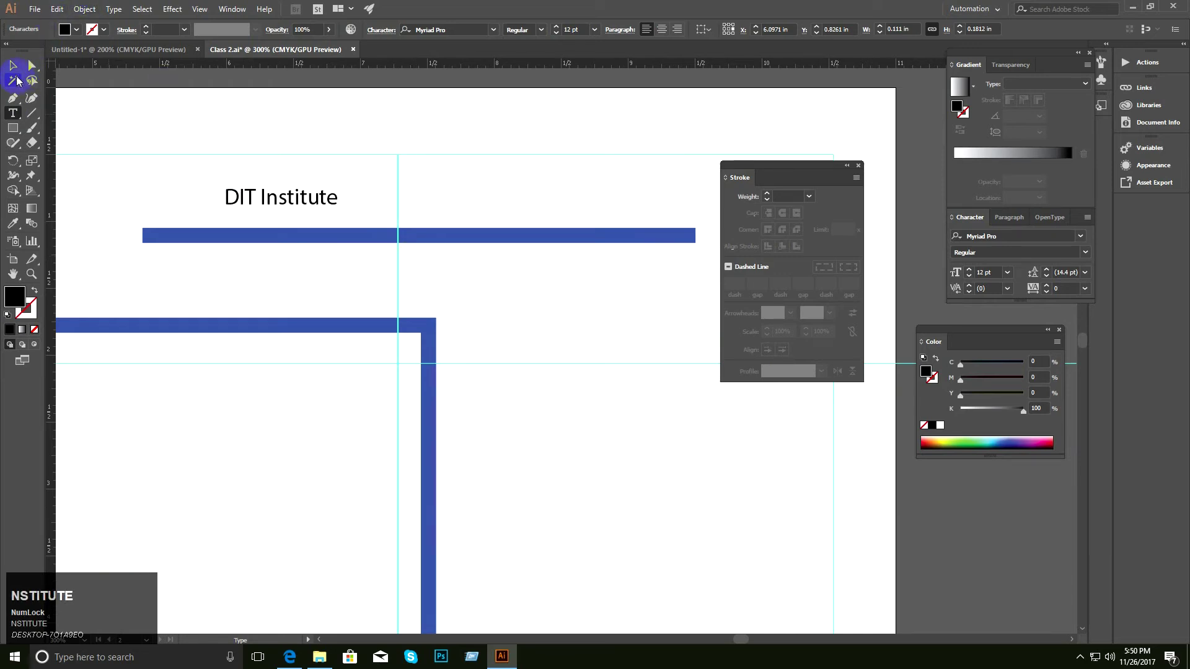
left_click(14, 65)
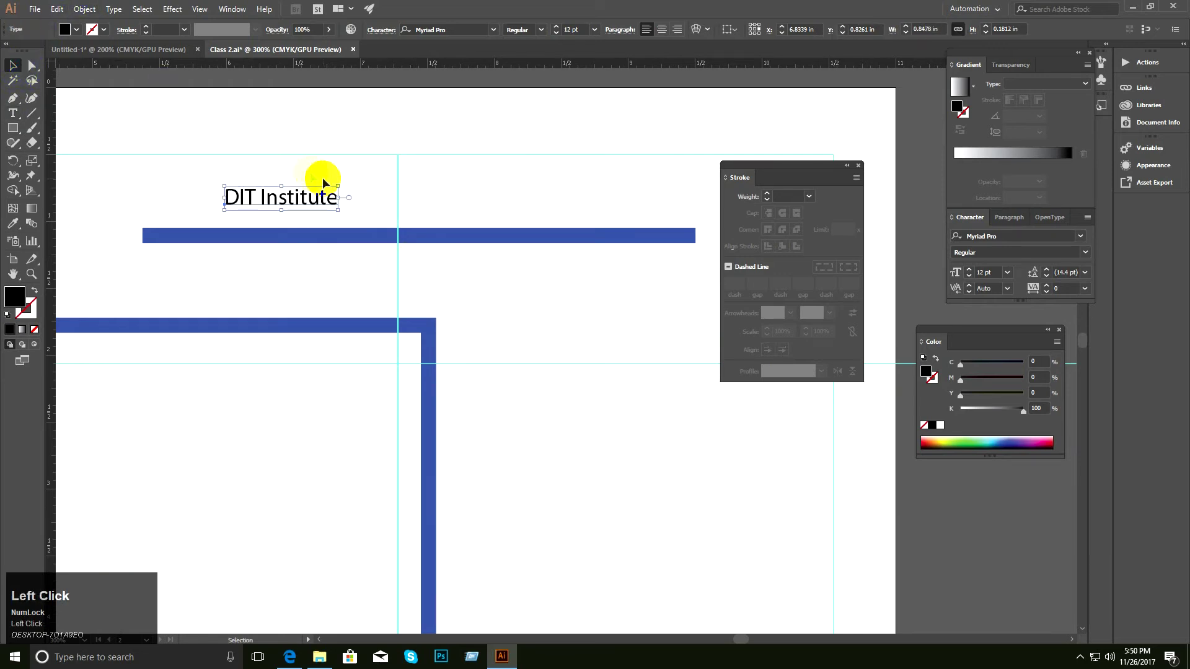
left_click_drag(338, 186, 599, 189)
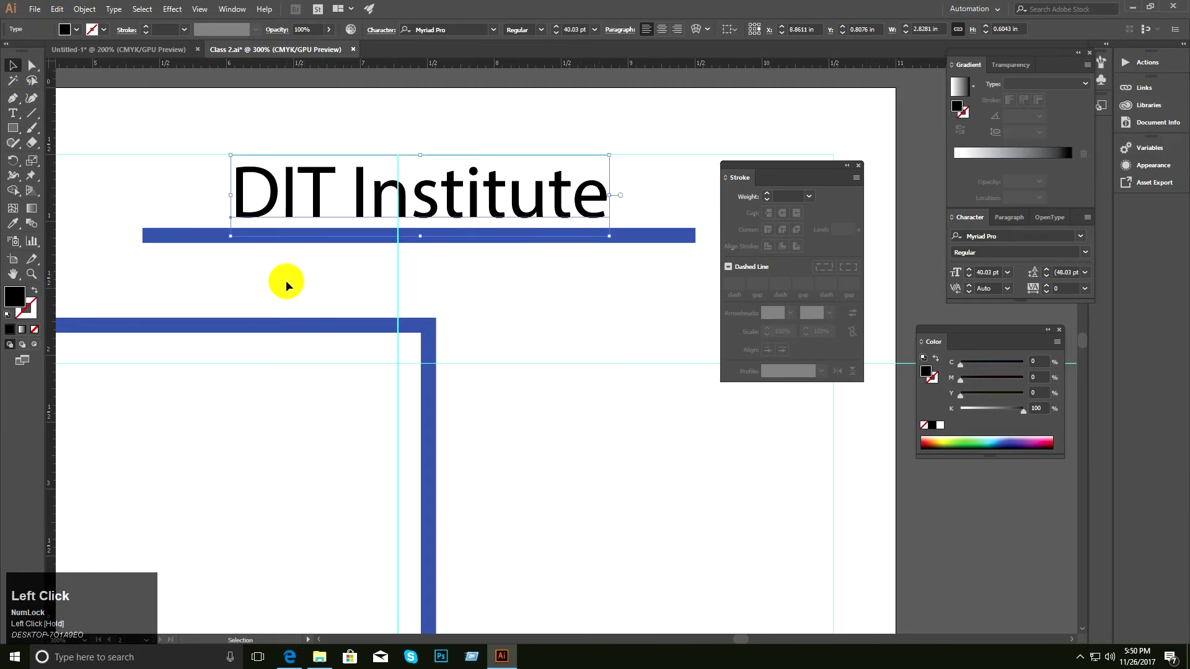
left_click(657, 330)
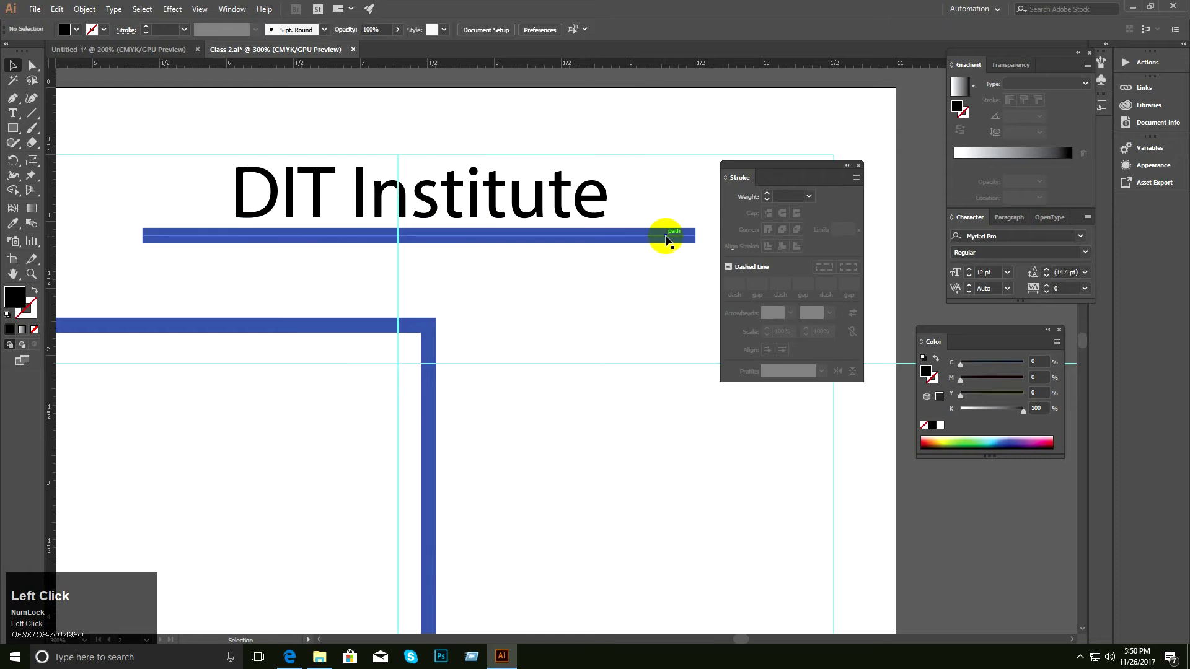
Set the stroke weight of the horizontal line under the title to 5 pt.
left_click(665, 236)
left_click(767, 200)
left_click(767, 199)
left_click(767, 200)
left_click(657, 277)
Apply a round cap to the ends of the horizontal line under the title.
left_click(671, 267, "ctrl")
left_click(616, 310, "ctrl")
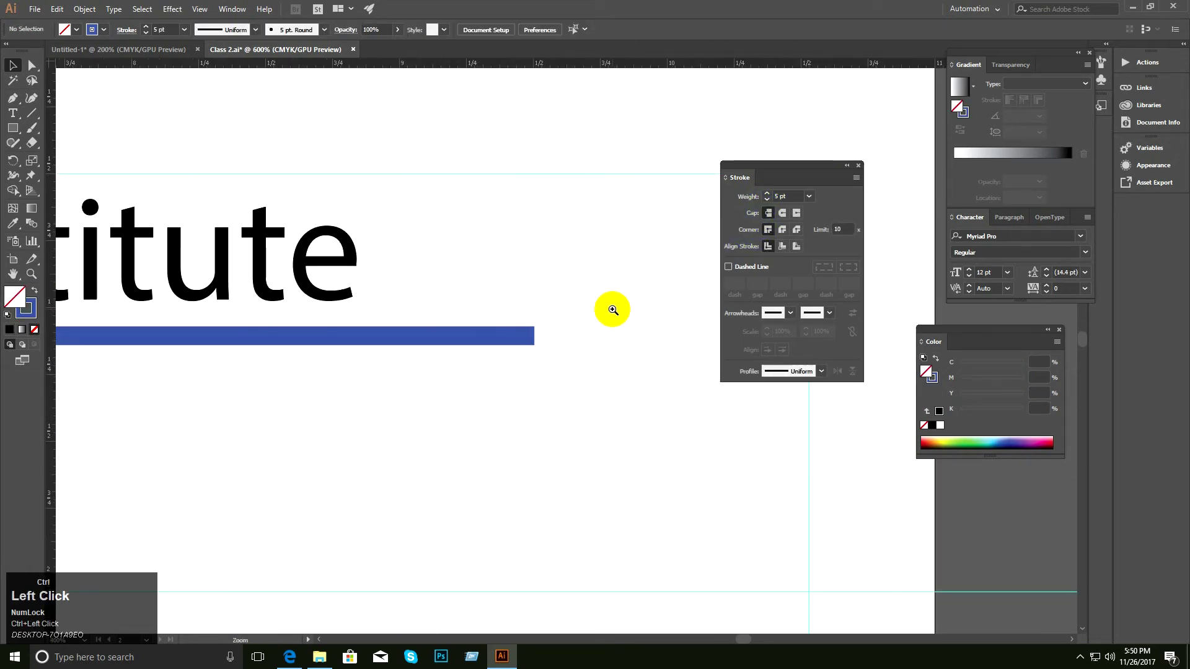
left_click_drag(574, 326, 605, 218)
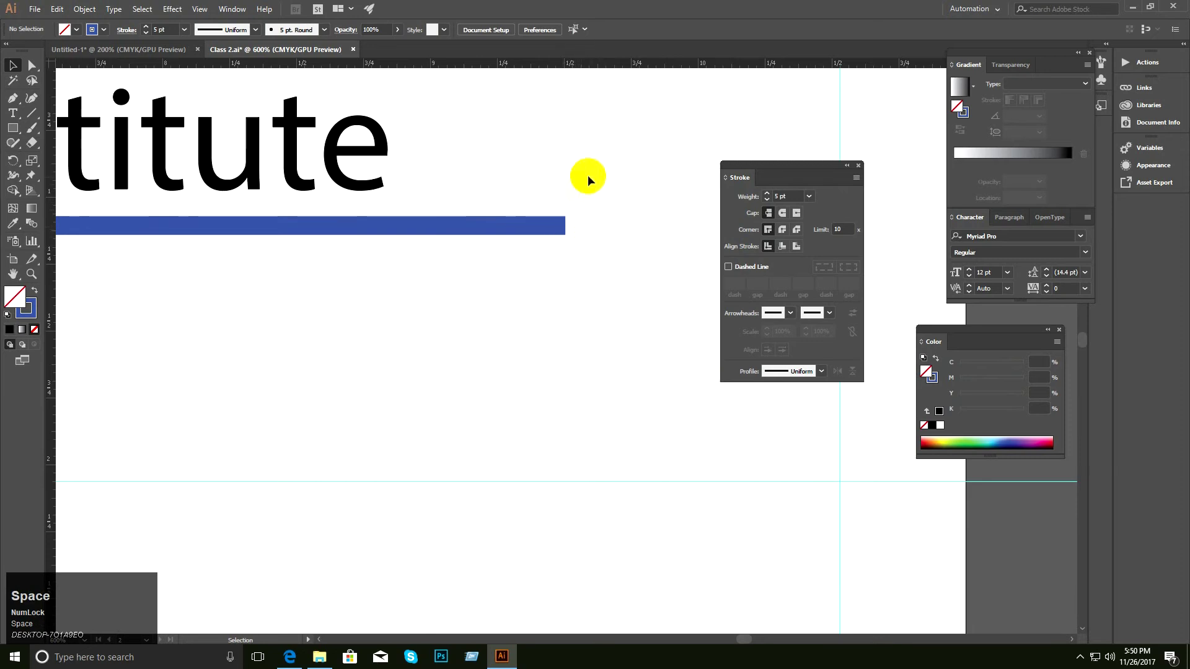
left_click_drag(524, 160, 593, 275)
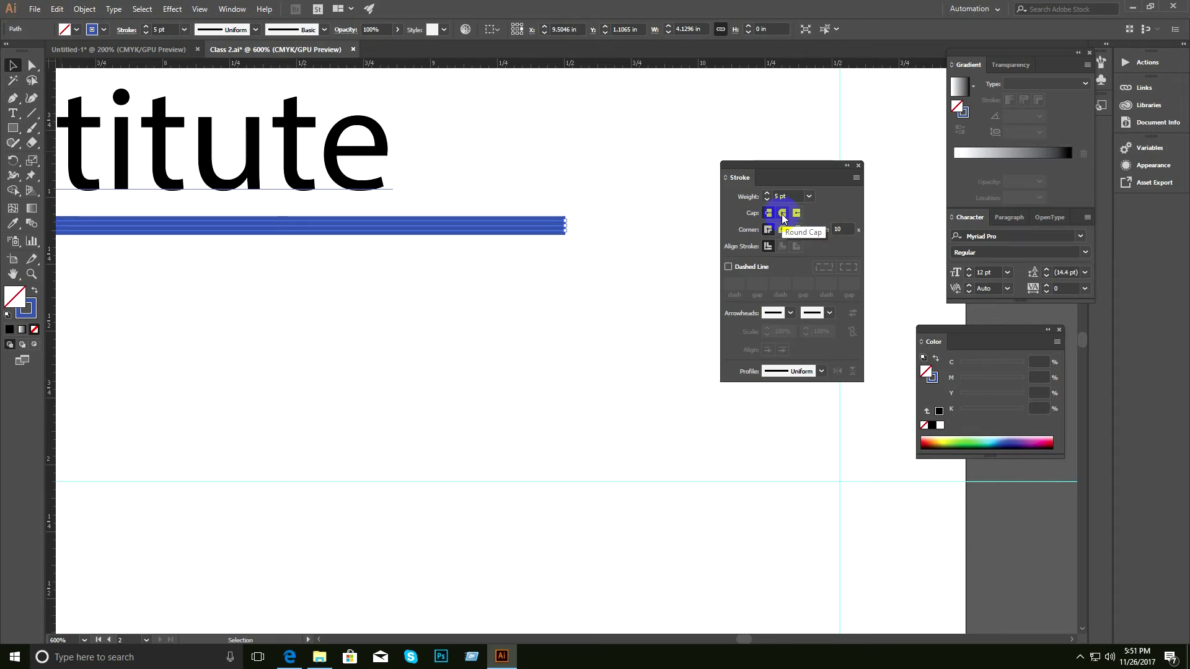
left_click(783, 214)
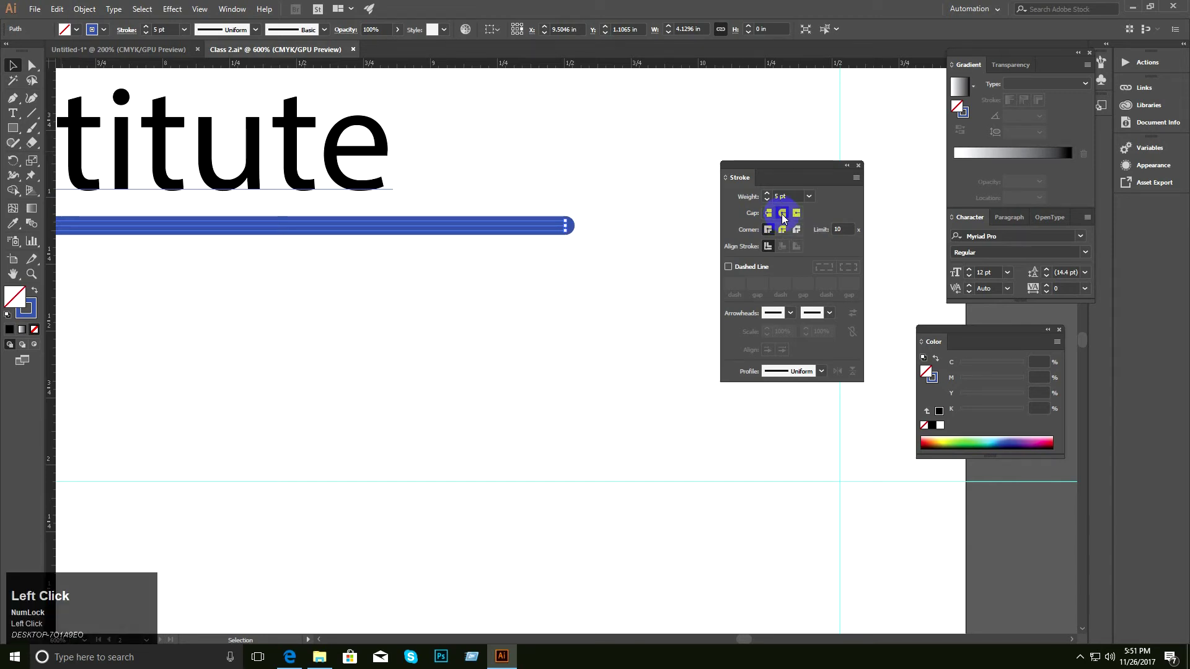
left_click_drag(323, 282, 868, 319)
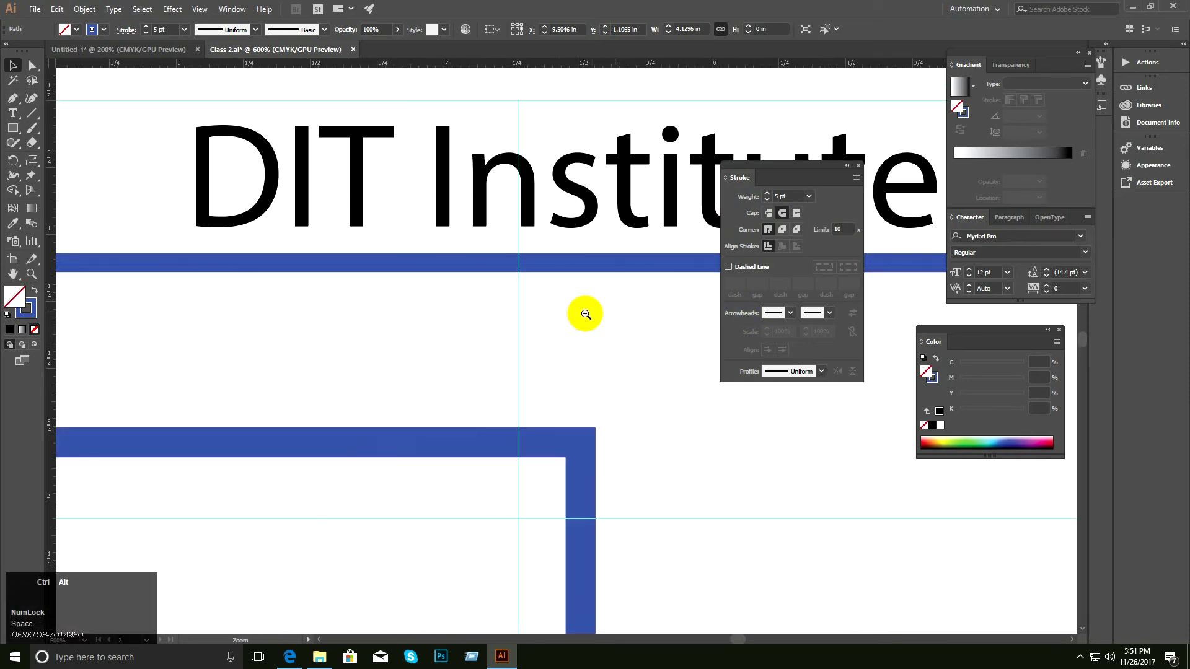
Draw an open three-segment zigzag path with the Pen tool in the empty area beside the blue square, and delete it.
left_click(586, 314, "ctrl+alt")
left_click(557, 322, "ctrl+alt")
left_click(565, 322, "ctrl+alt")
mouse_move(567, 326)
left_mouse_down()
mouse_move(494, 243)
mouse_move(536, 275)
mouse_move(426, 231)
mouse_move(425, 220)
mouse_move(486, 224)
left_mouse_up()
left_click(566, 312, "ctrl")
left_click(12, 98)
left_click(510, 378)
left_click(593, 426)
left_click(619, 359)
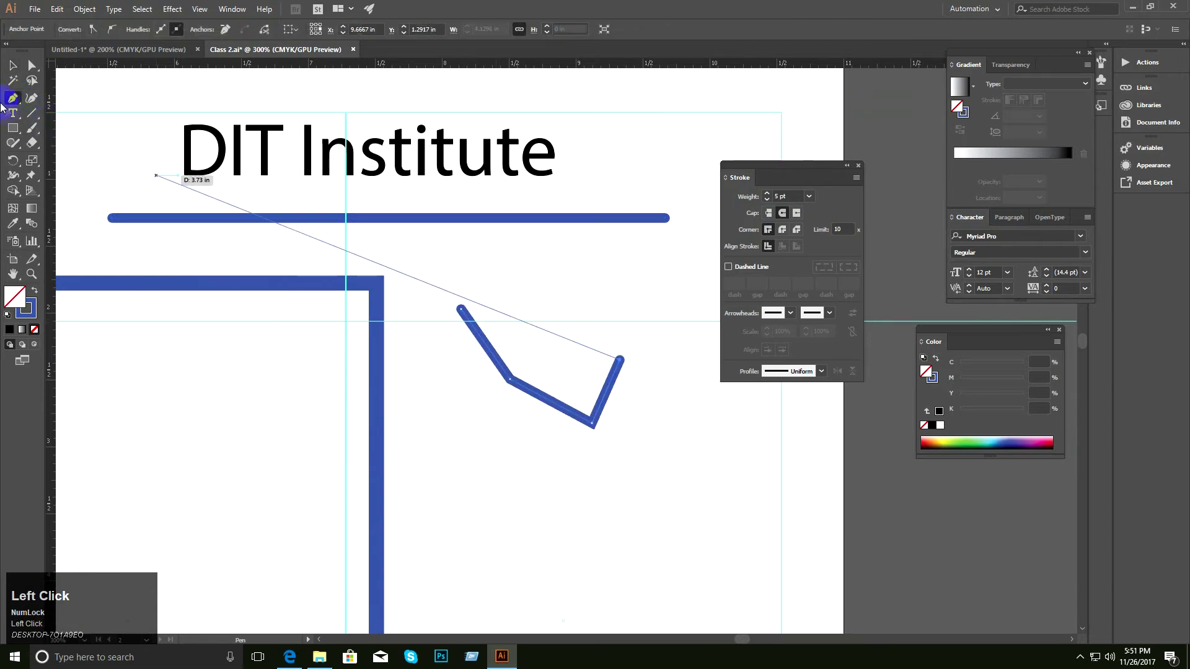
left_click(12, 66)
left_click(529, 327)
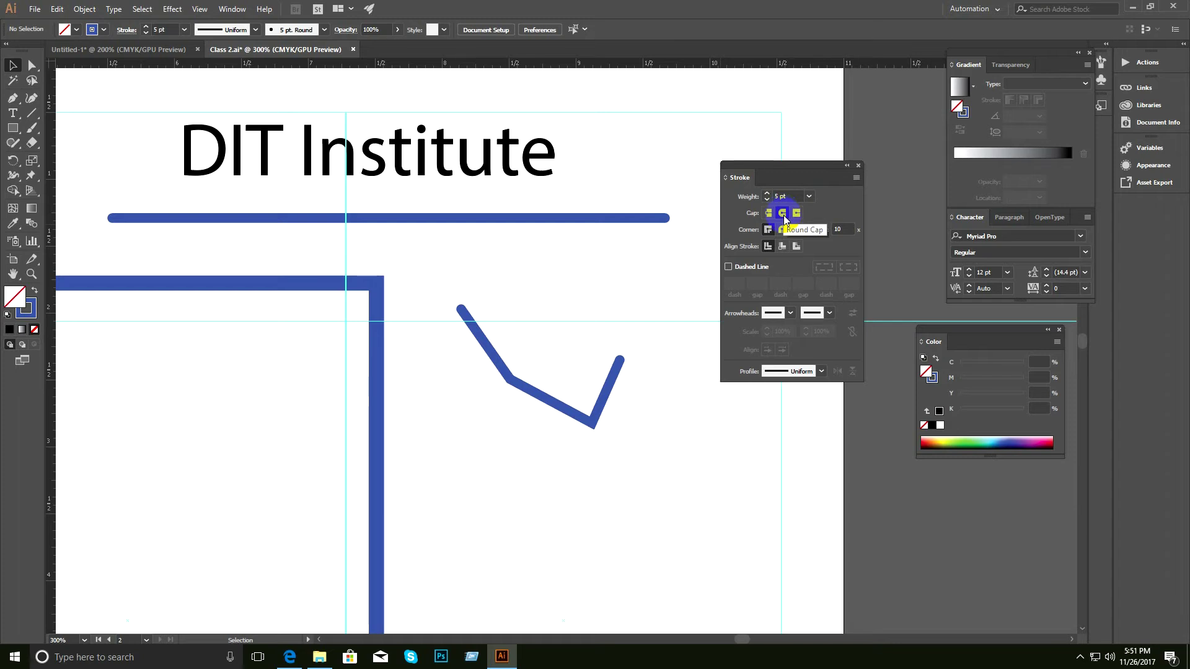
left_click_drag(636, 509, 536, 345)
key("BackSpace")
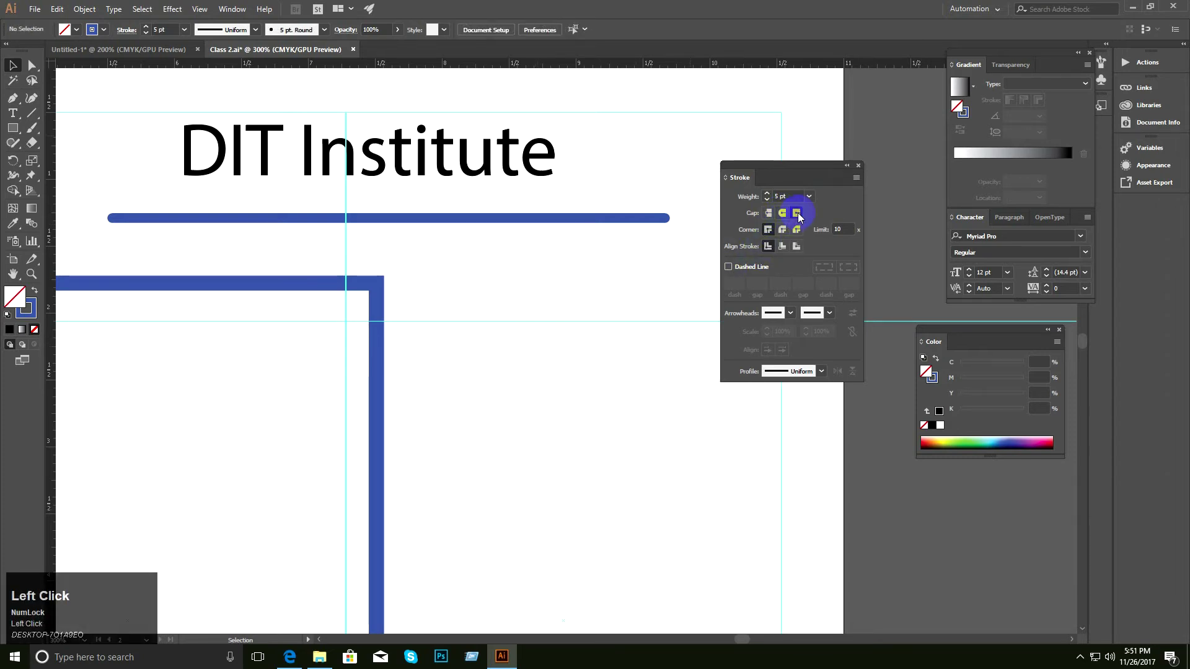
Try a projecting cap on the horizontal line under the title, and set it back to a butt cap.
left_click(632, 218)
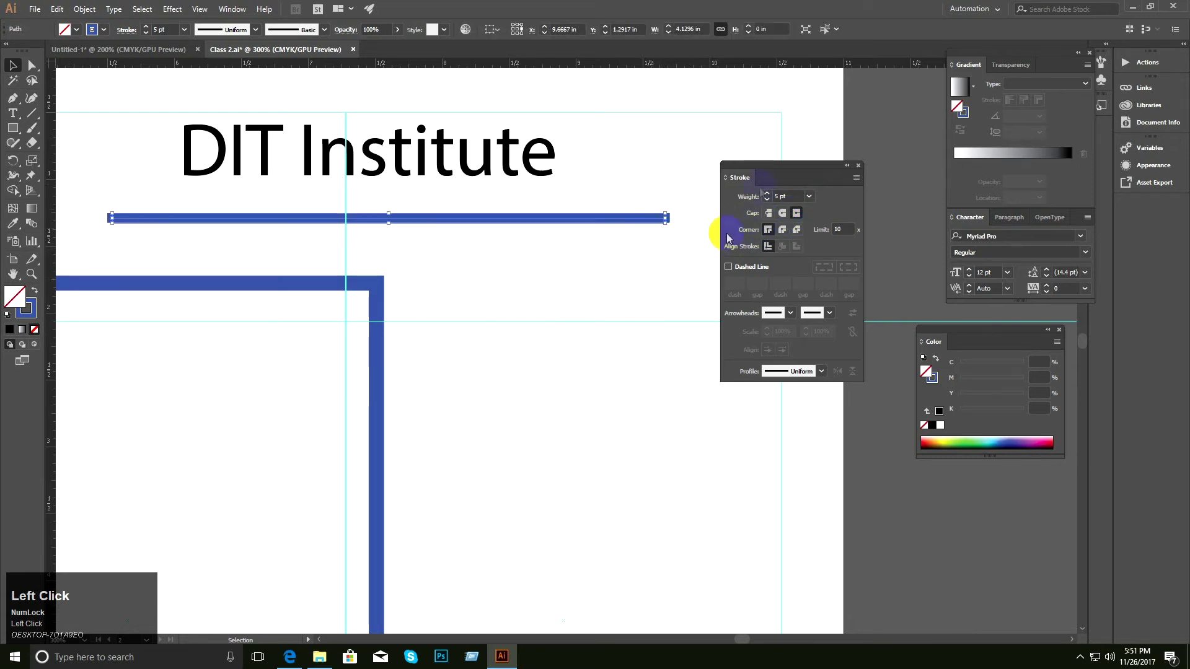
left_click(769, 213)
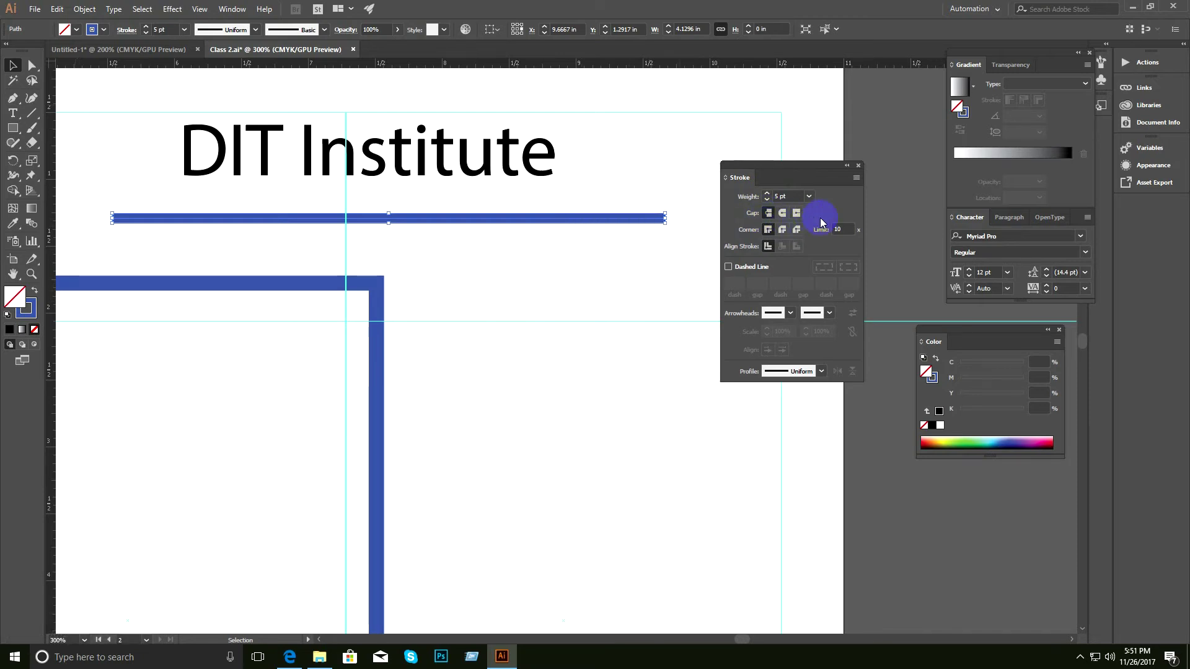
key("space")
left_click_drag(531, 317, 584, 273)
left_click(549, 324)
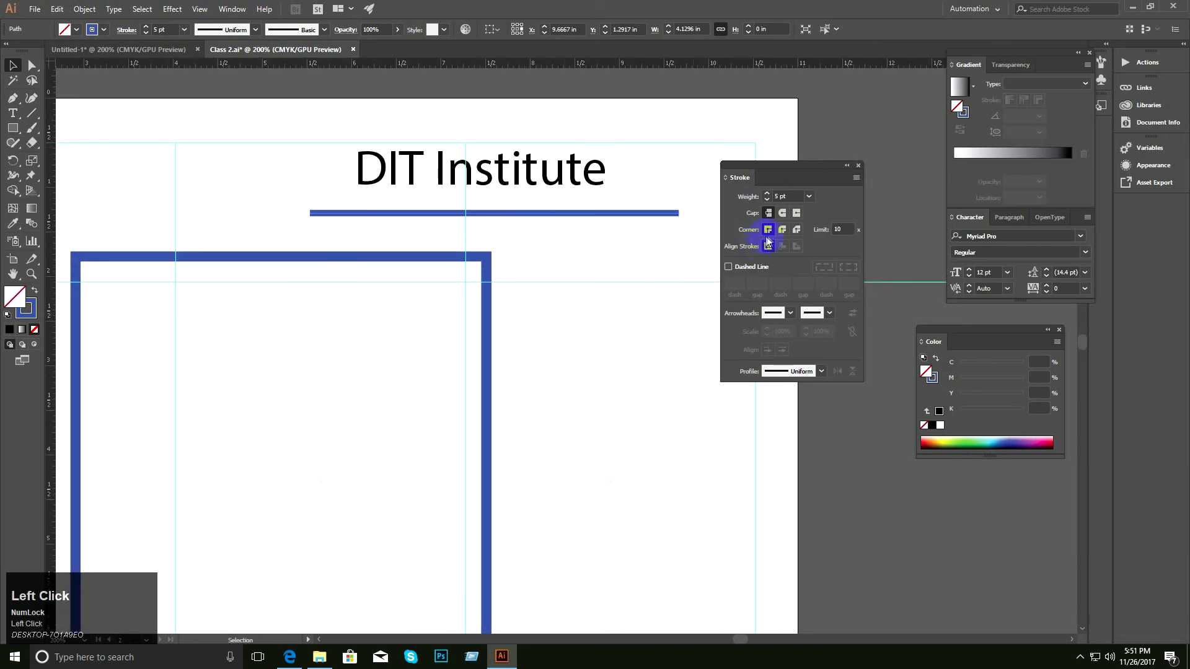
Draw a closed five-point irregular shape with the Pen tool beside the blue square, using the square's 8 pt blue stroke.
left_click(599, 228)
left_click(621, 215)
left_click_drag(587, 348, 392, 443)
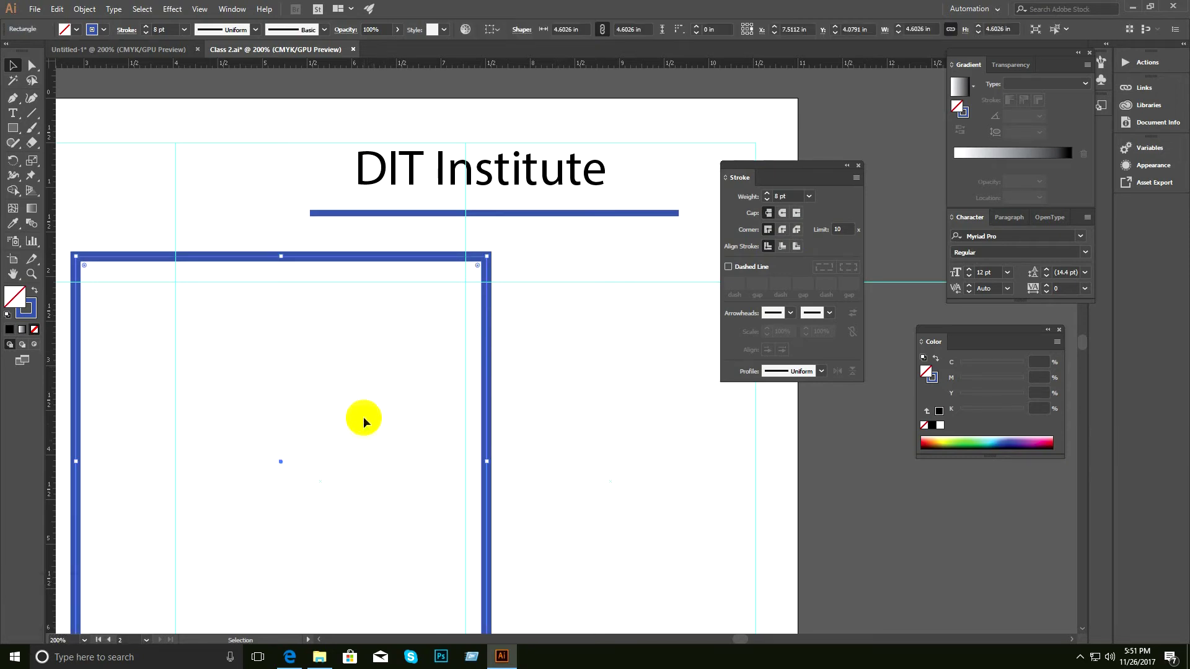
left_click(570, 364)
left_click(13, 98)
left_click(549, 428)
left_click(629, 515)
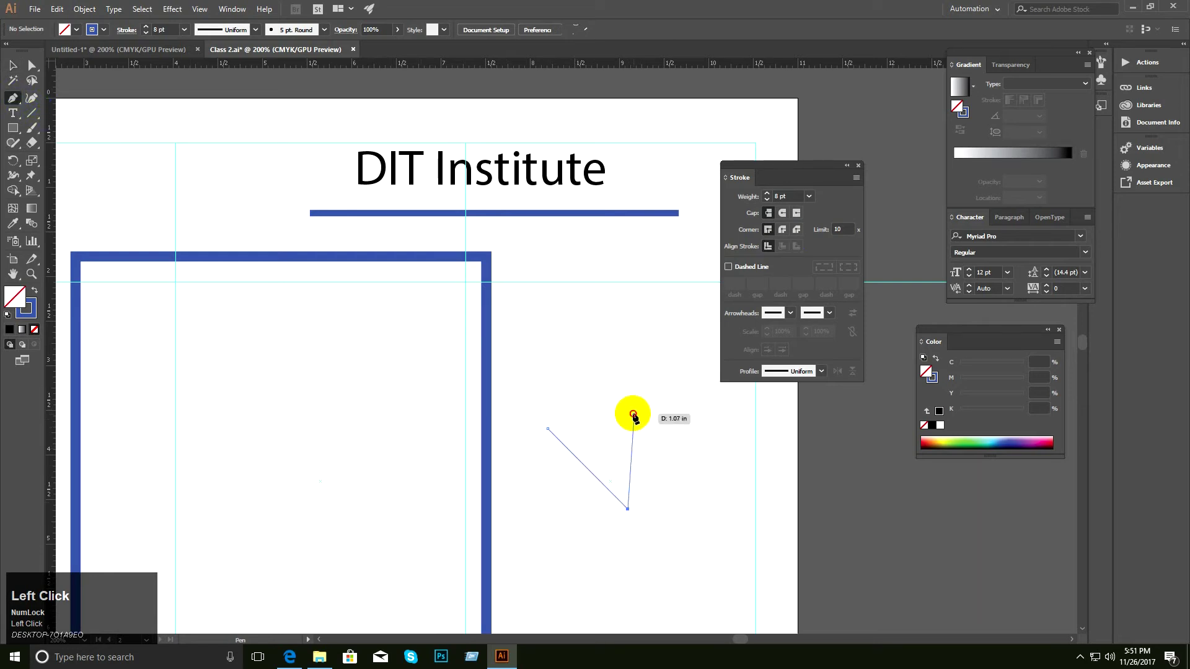
left_click(633, 413)
left_click(593, 417)
left_click(585, 360)
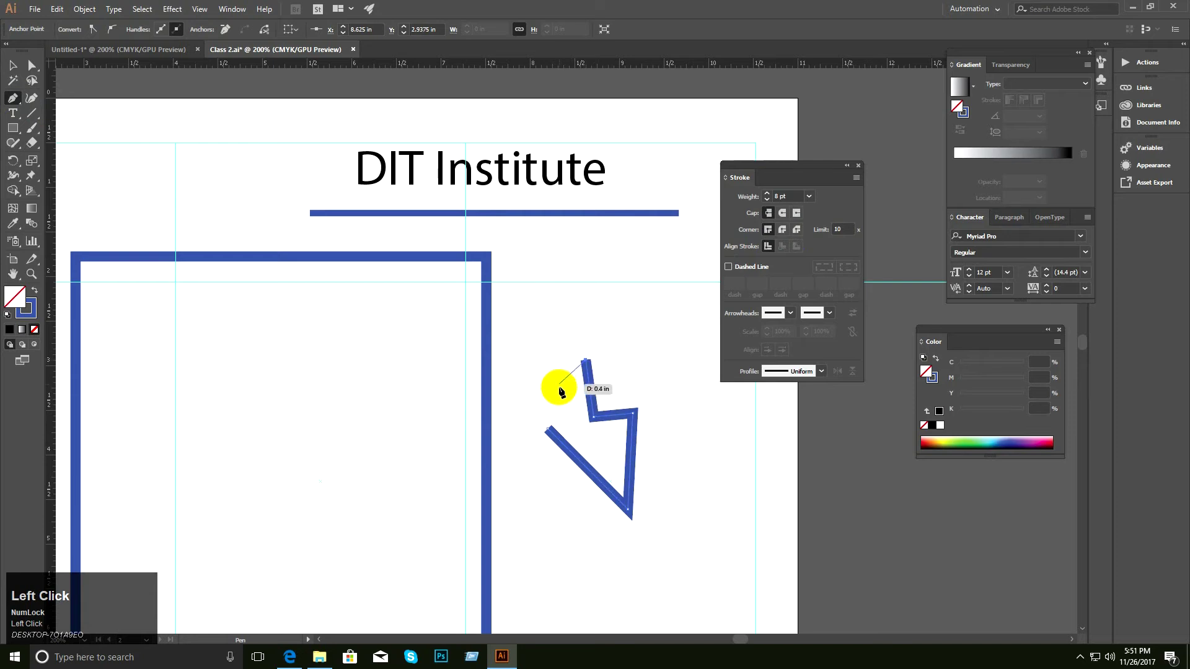
left_click(550, 431)
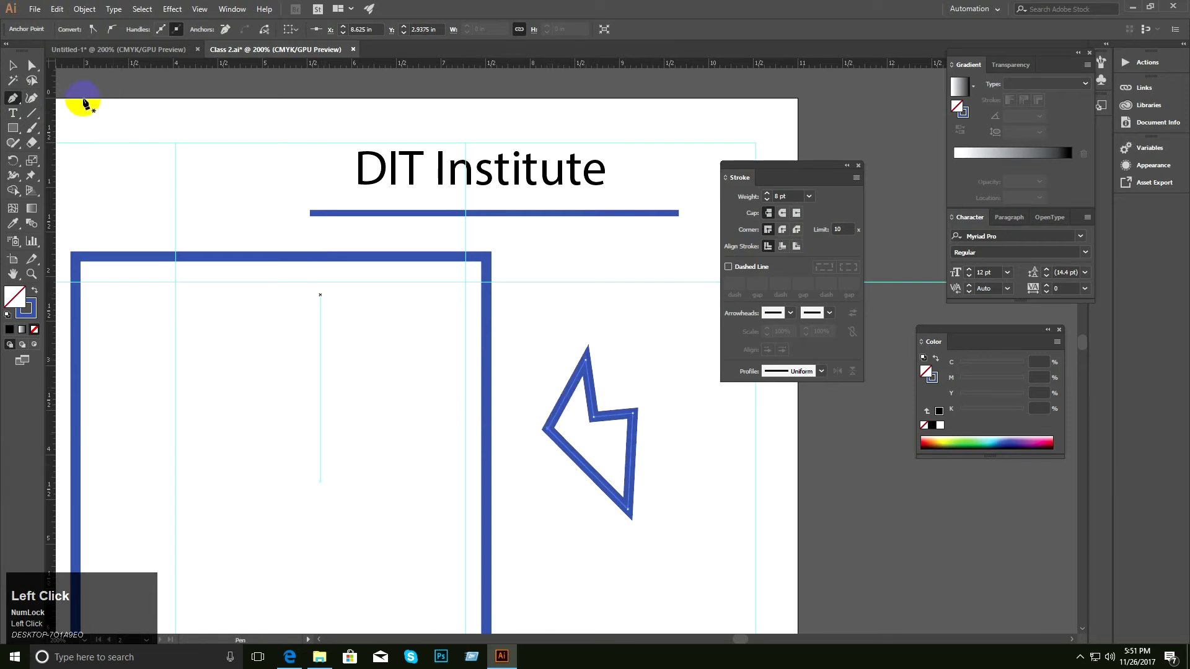
left_click(12, 66)
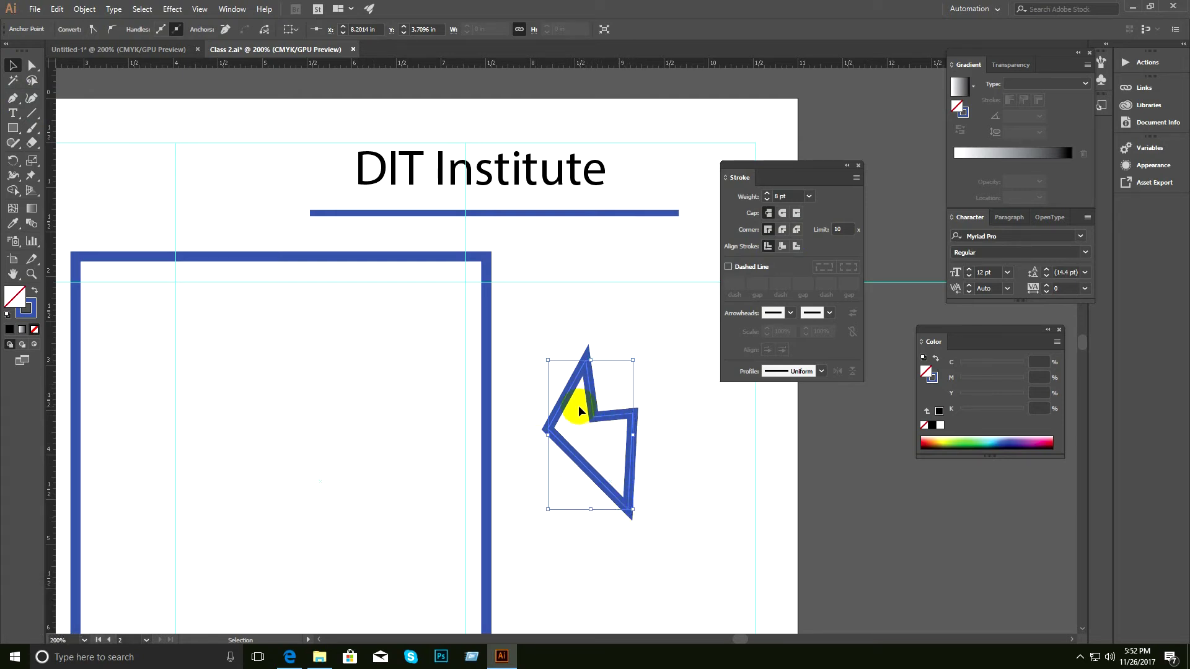
left_click(13, 64)
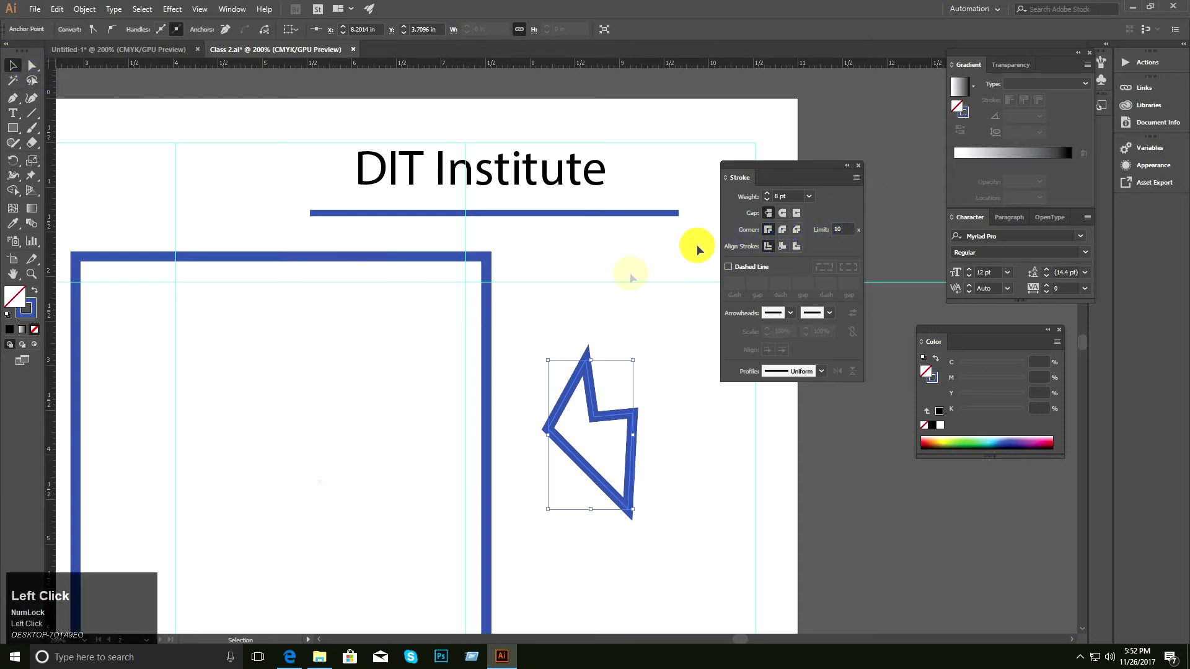
Apply a round join to the corners of the large blue square.
left_click(391, 328)
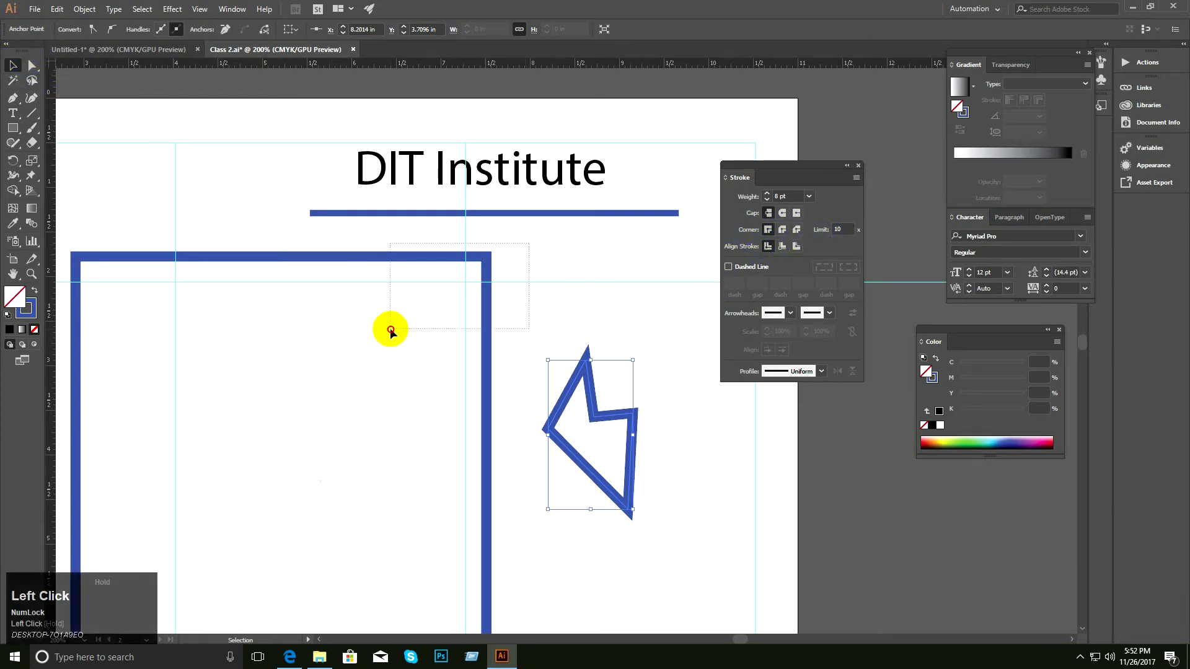
key("ctrl+space")
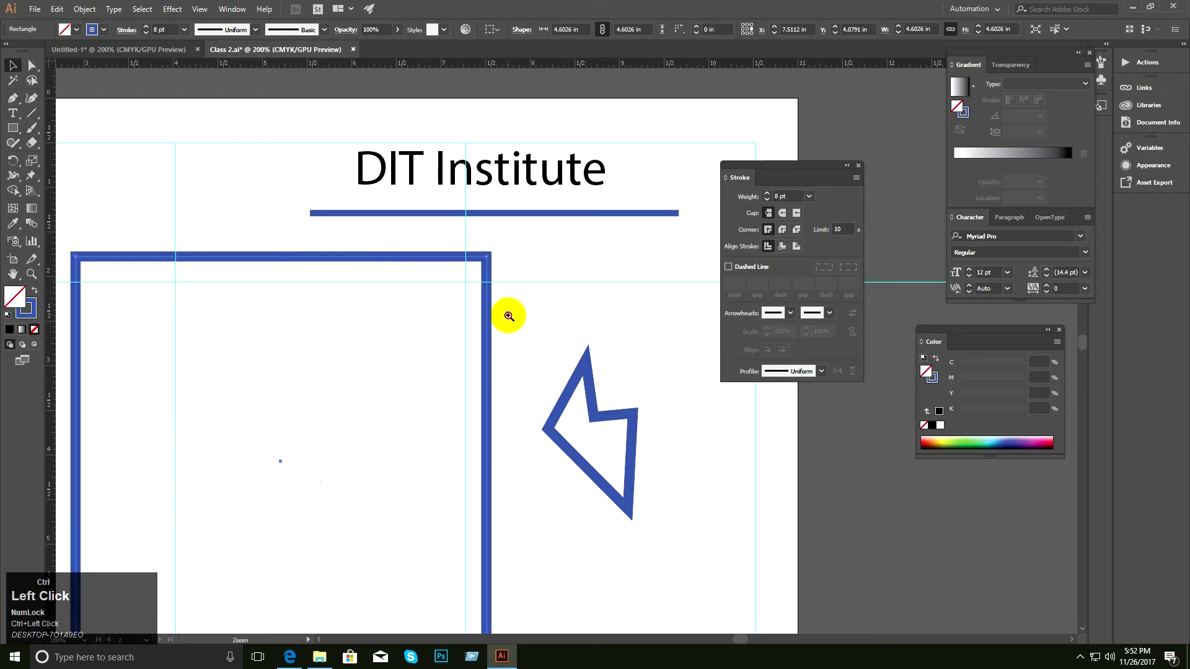
left_click(509, 317, "ctrl")
left_click(564, 322, "ctrl")
left_click(564, 323, "ctrl")
left_click_drag(534, 308, 536, 331)
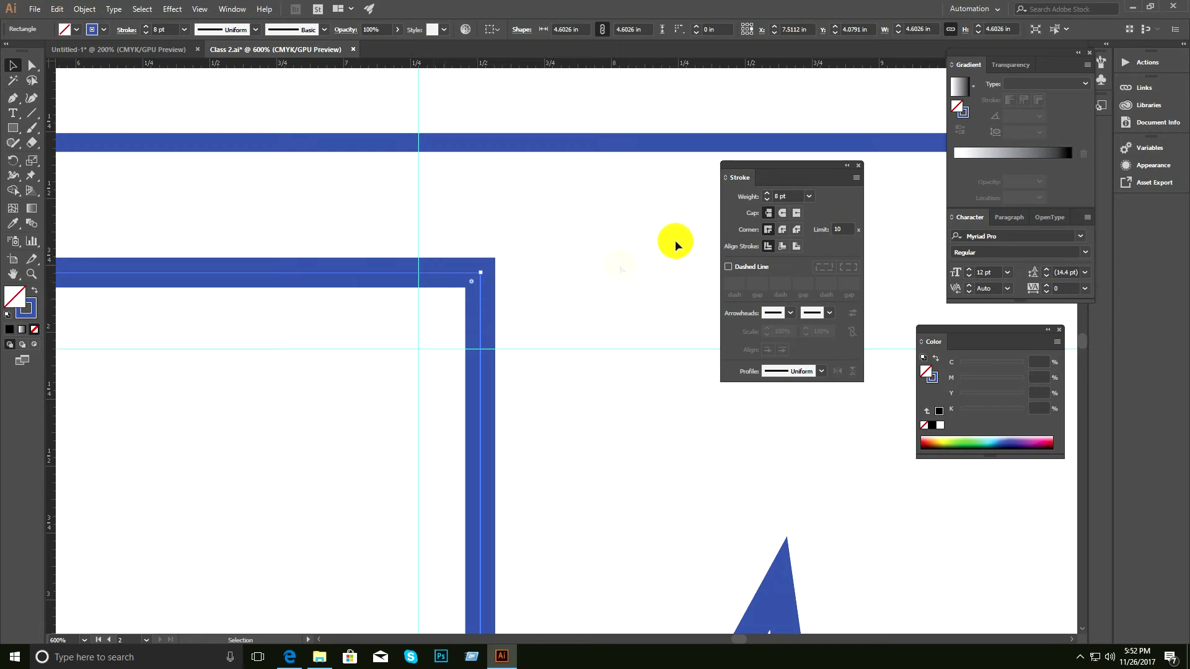
left_click(782, 228)
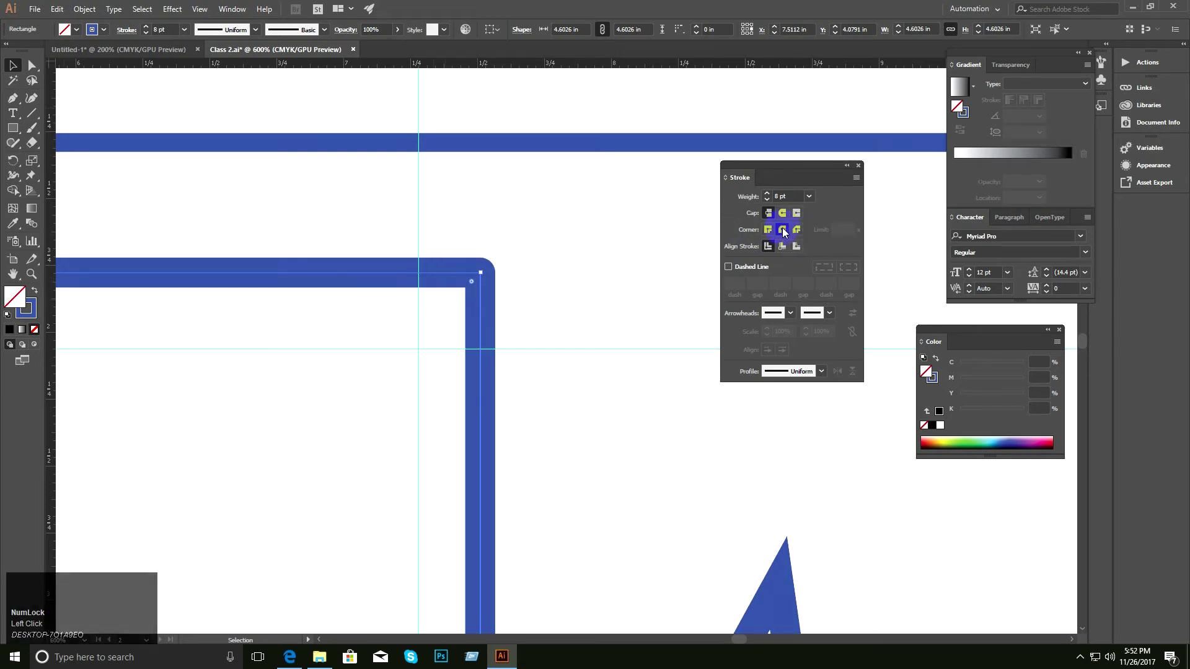
Examine the corners of the large blue square around its whole outline.
left_click(513, 466, "ctrl+alt")
left_click(514, 466, "ctrl+alt")
left_click(515, 466, "ctrl+alt")
left_click(515, 465, "ctrl+alt")
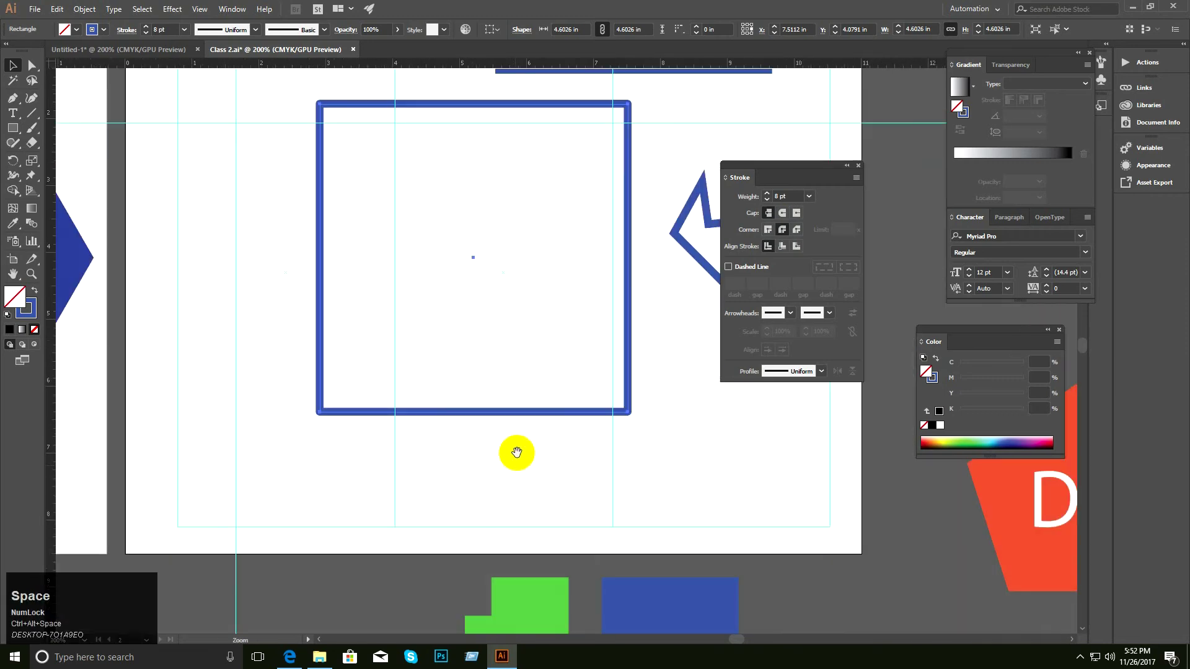
left_click_drag(518, 452, 498, 436)
left_click(558, 401, "ctrl")
left_click(559, 399, "ctrl")
left_click_drag(170, 220, 416, 352)
left_click_drag(316, 245, 329, 514)
left_click_drag(408, 248, 380, 518)
left_click(497, 428, "ctrl+alt")
Apply a round join to the corners of the irregular five-point shape.
left_click_drag(267, 501, 99, 366)
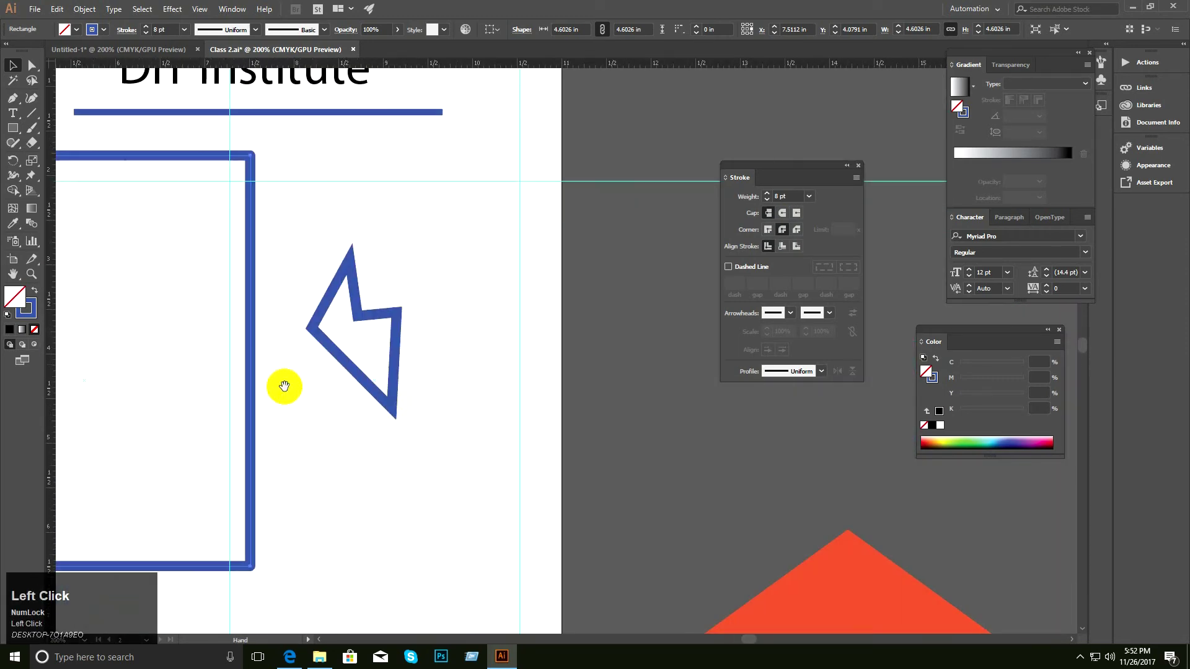
left_click(505, 379, "ctrl")
left_click_drag(465, 354, 589, 437)
left_click_drag(540, 289, 472, 372)
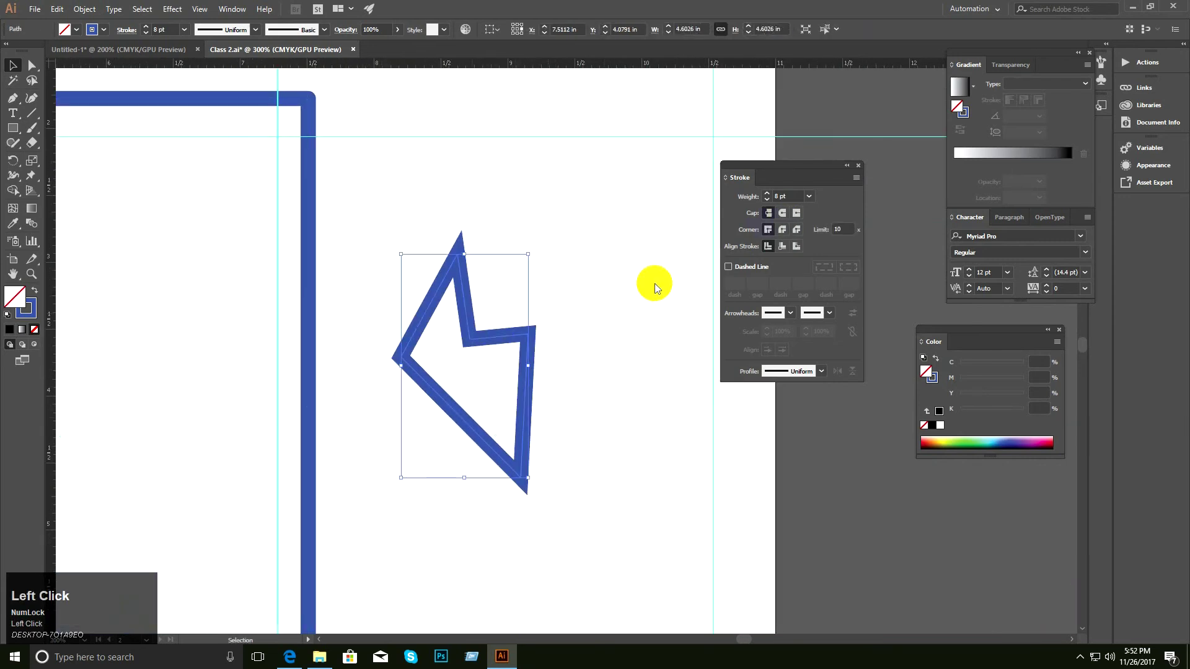
left_click(782, 230)
left_click(588, 227)
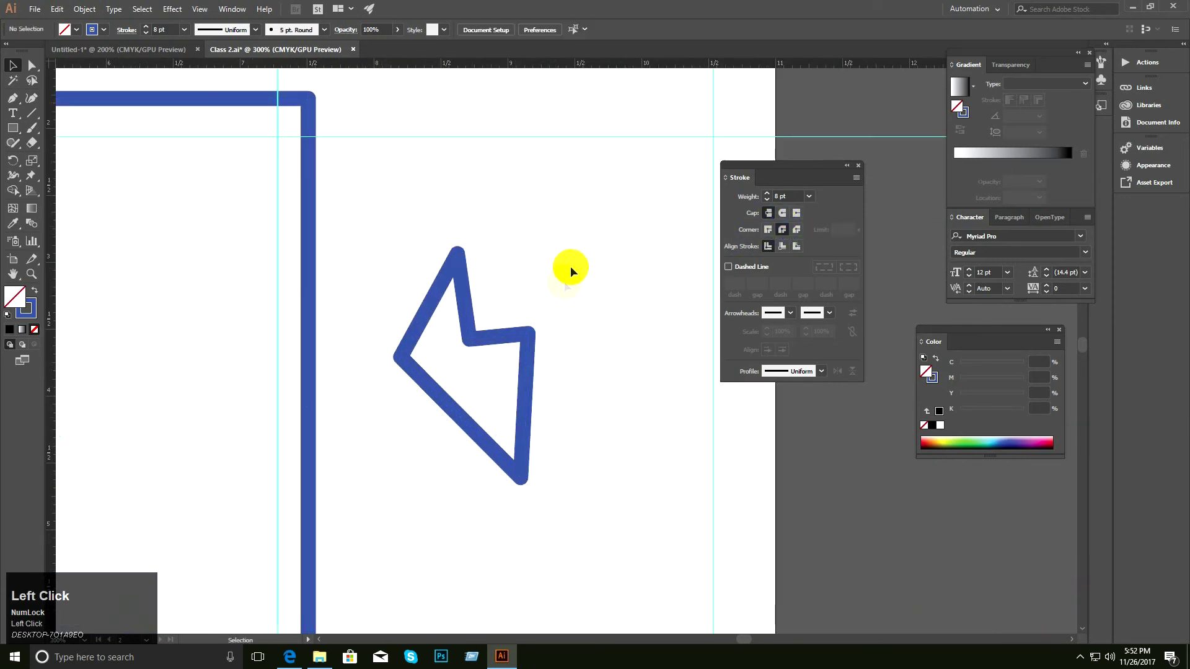
Set the corners of the large blue square to a bevel join.
left_click(534, 312, "ctrl")
left_click_drag(533, 310, 639, 444)
left_click_drag(343, 162, 384, 230)
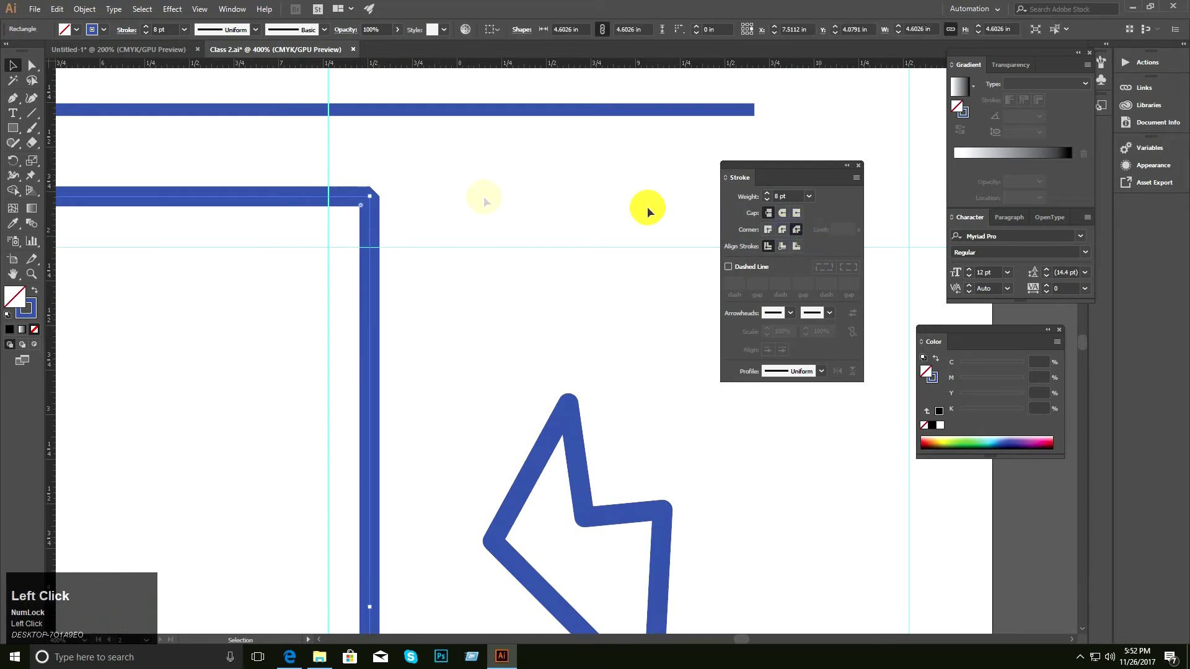
left_click(519, 352)
left_click(475, 306, "ctrl+alt")
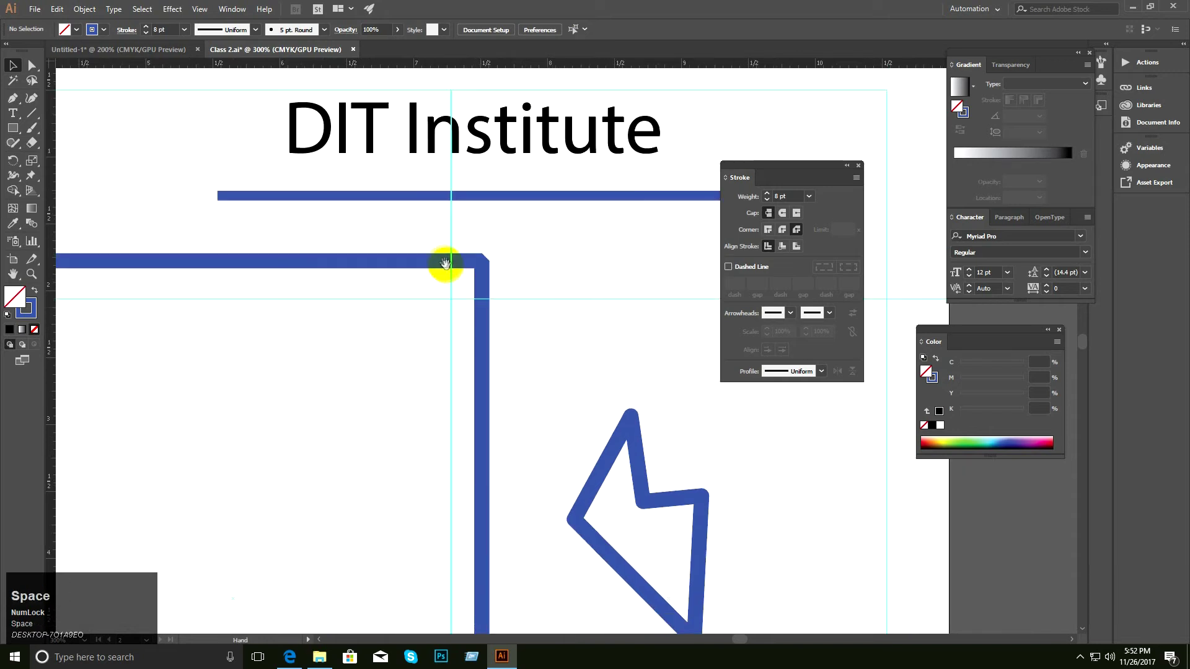
left_click_drag(527, 327, 522, 262)
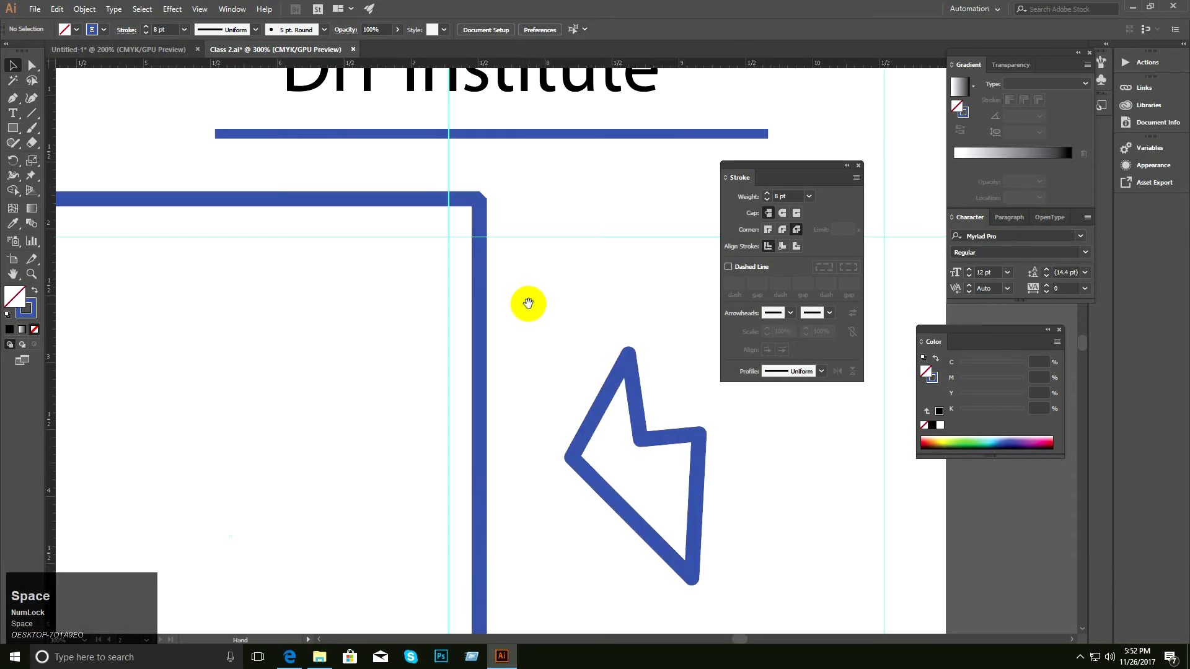
left_click(563, 357, "ctrl+alt")
left_click(546, 323, "ctrl")
left_click(546, 323, "ctrl")
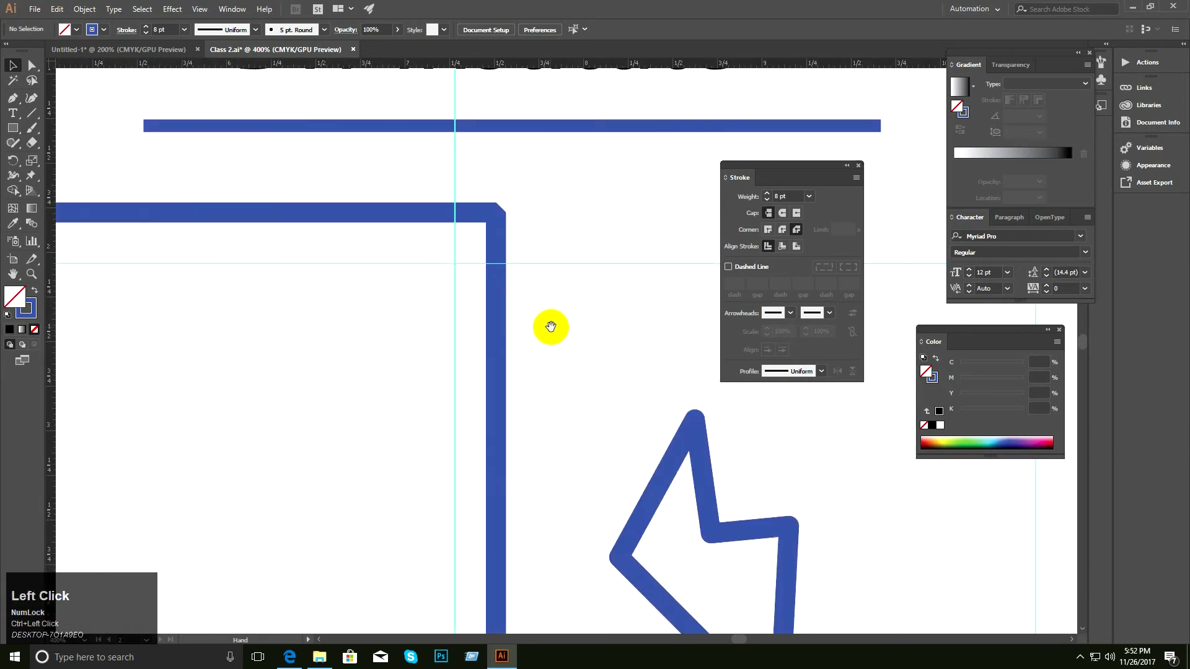
Apply a miter join to the corners of the large blue square.
left_click_drag(551, 327, 641, 401)
left_click(584, 319)
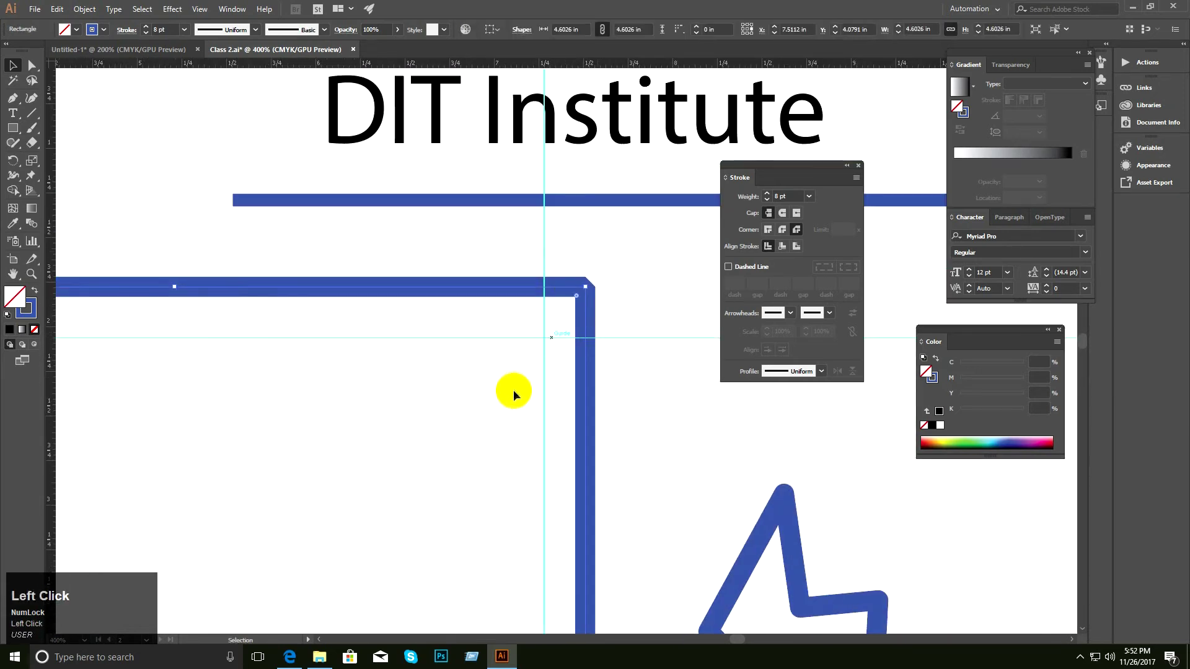
left_click(769, 231)
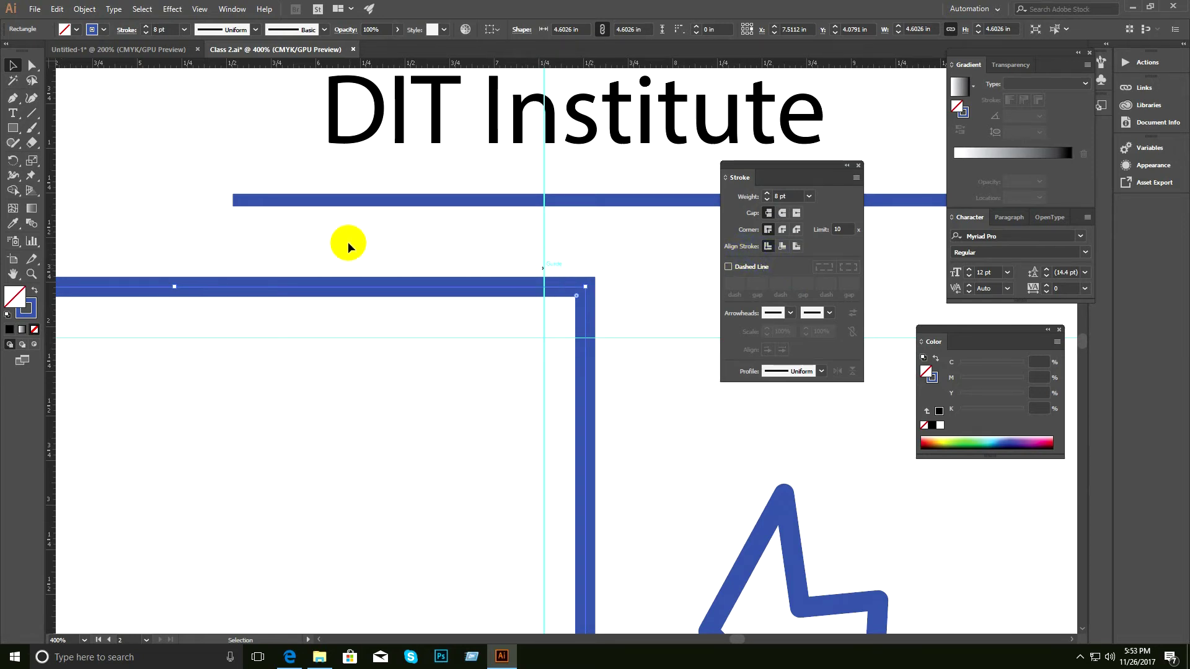
Recolor the outline of the large blue square to bright green.
left_click(384, 273)
left_click_drag(429, 325, 425, 318)
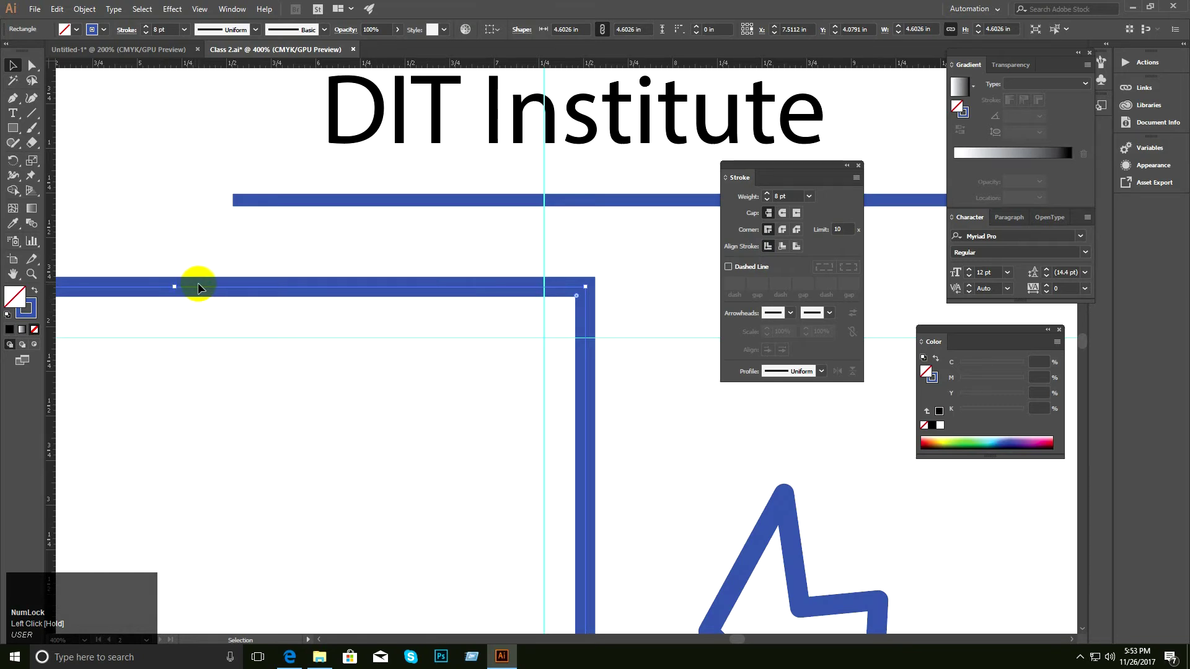
left_click(964, 114)
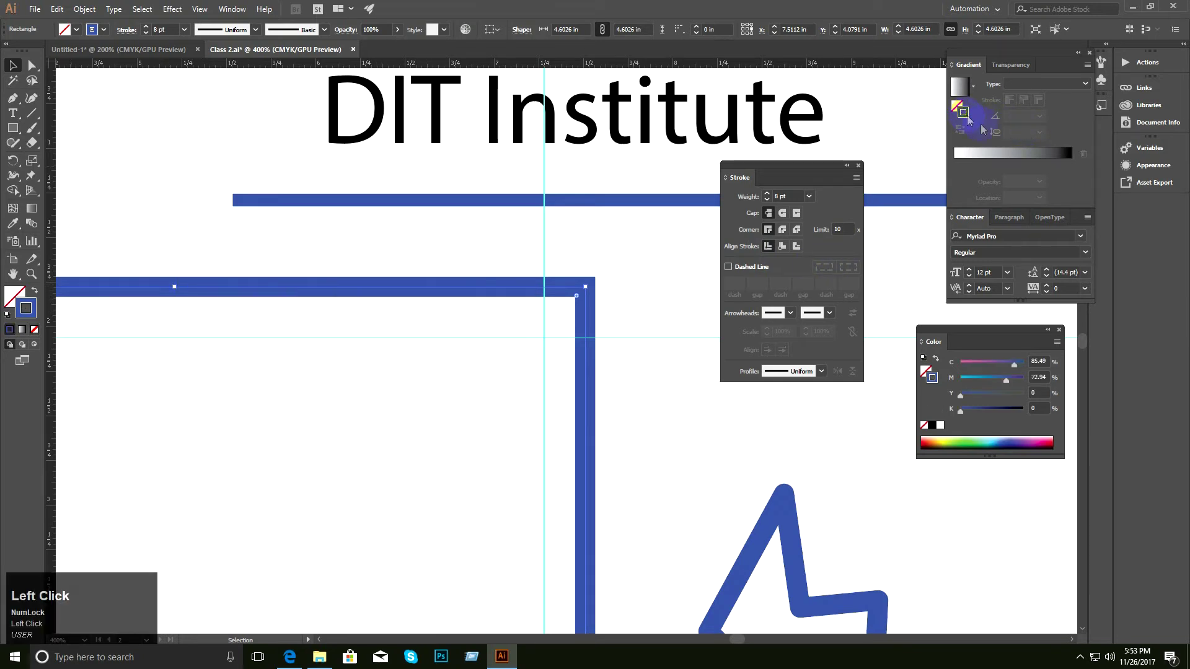
left_click(962, 444)
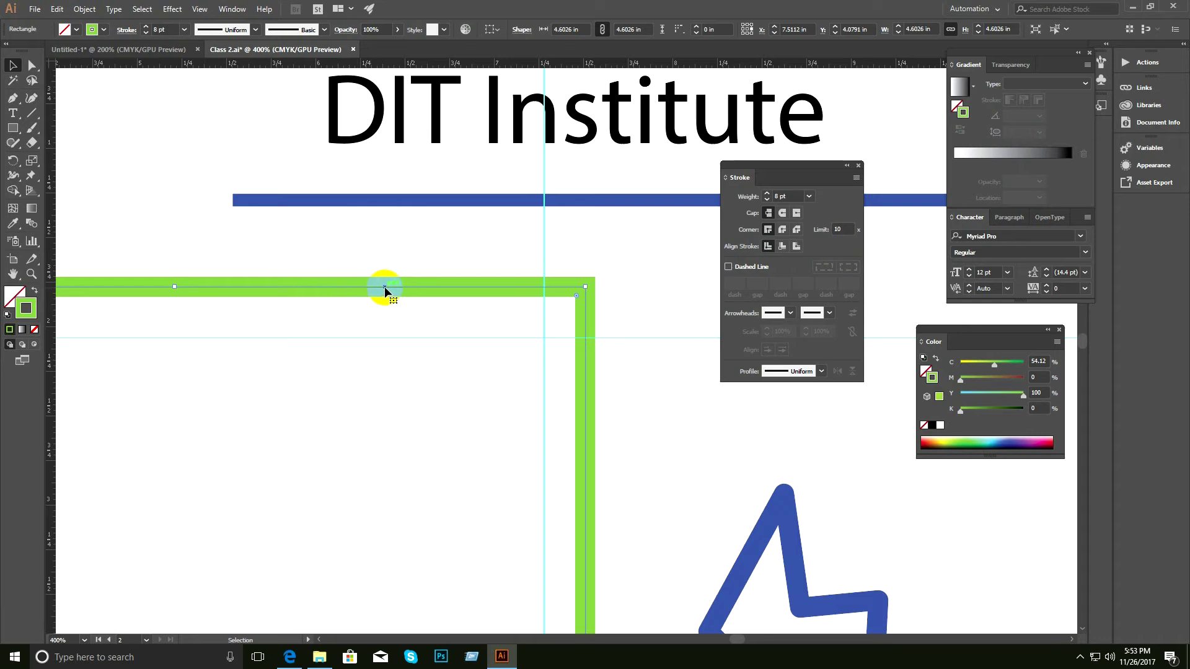
Increase the stroke weight of the large green square to 13 pt.
left_click_drag(388, 255, 453, 337)
left_click(768, 193)
left_click(767, 193)
left_click(768, 194)
left_click(767, 193)
left_click(767, 193)
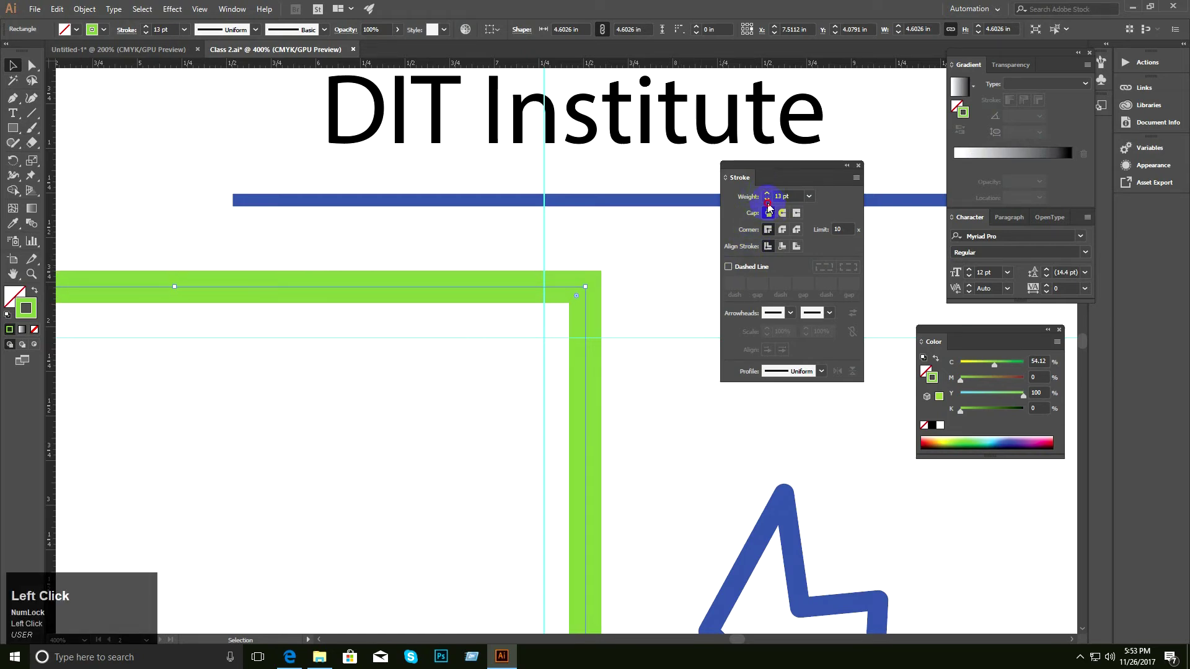
Reduce the stroke weight of the large green square to 7 pt.
left_click(767, 200)
left_click(767, 200)
left_click(767, 200)
left_click(767, 200)
left_click(767, 199)
left_click(767, 200)
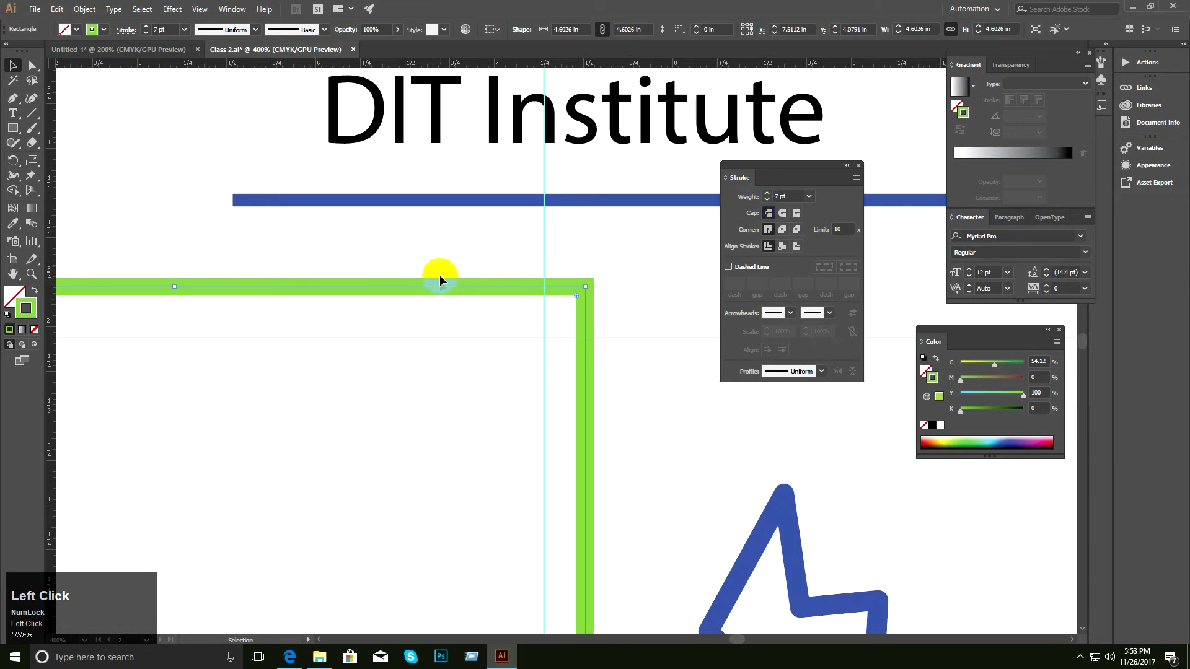
Fill the green-outlined square with red.
left_click(956, 106)
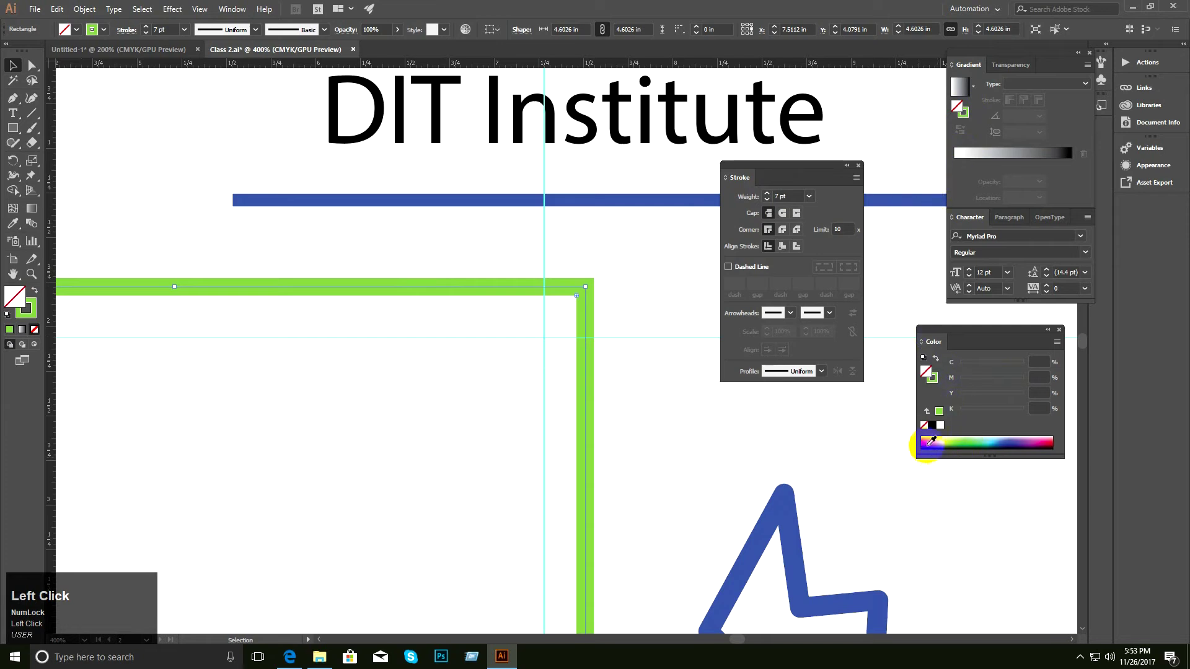
left_click(930, 441)
Remove the green stroke from the red square, undo the removal, redo it and undo it again.
left_click(964, 112)
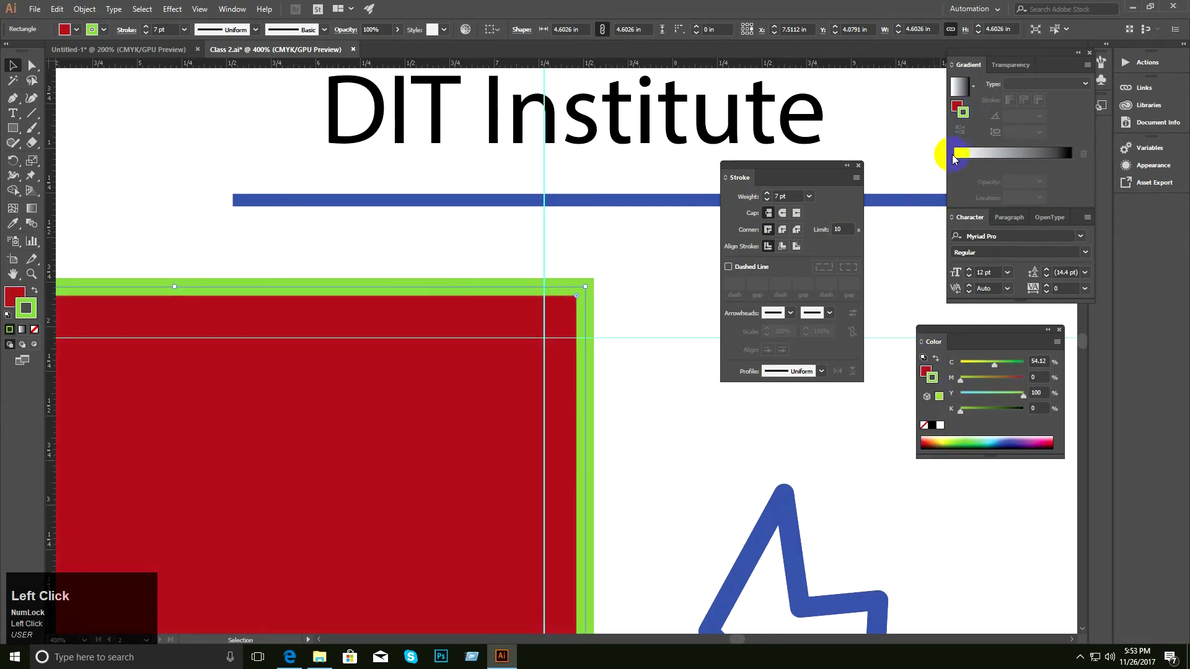
left_click(923, 426)
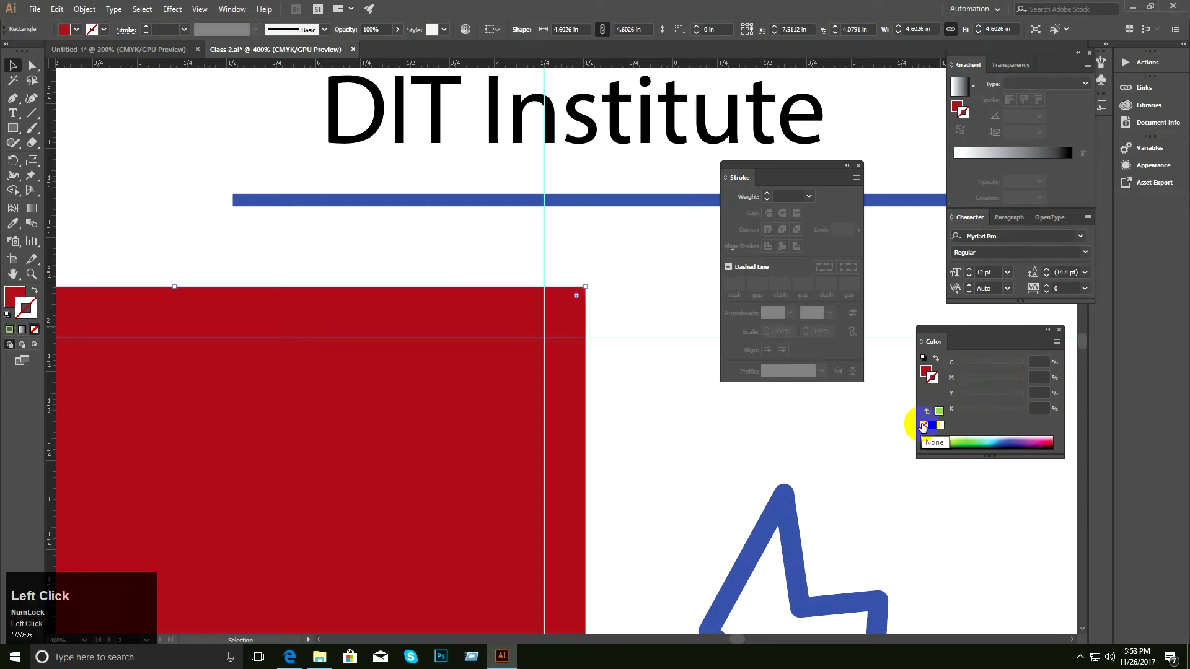
key("ctrl+z")
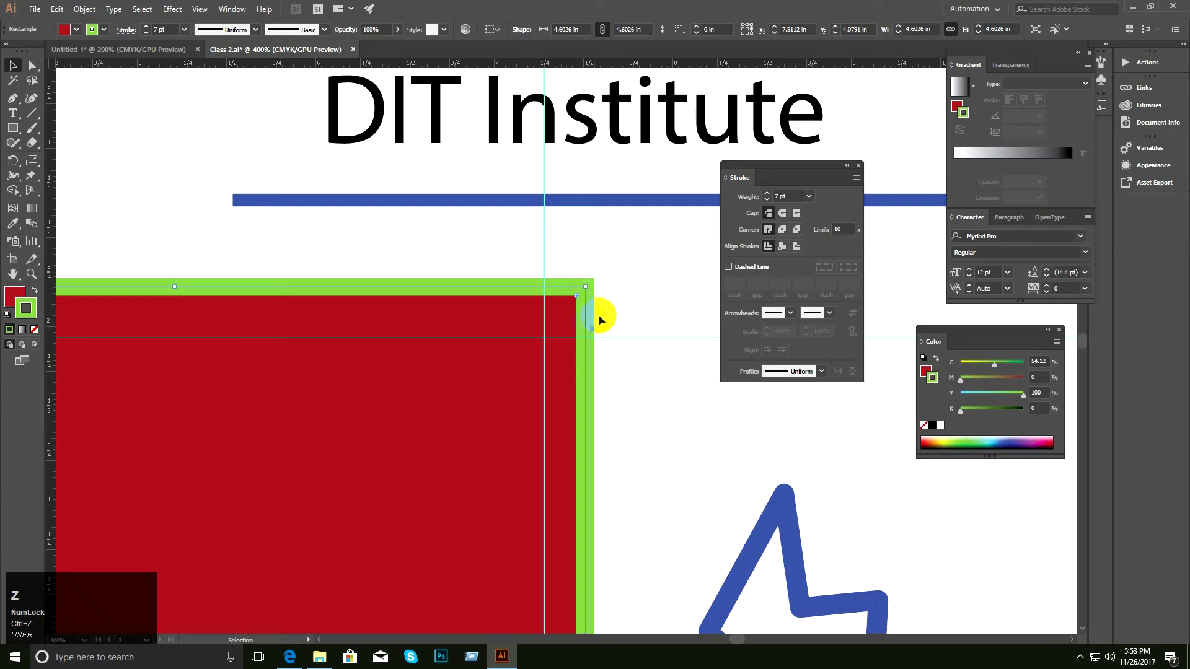
key("ctrl")
key("ctrl+shift+z")
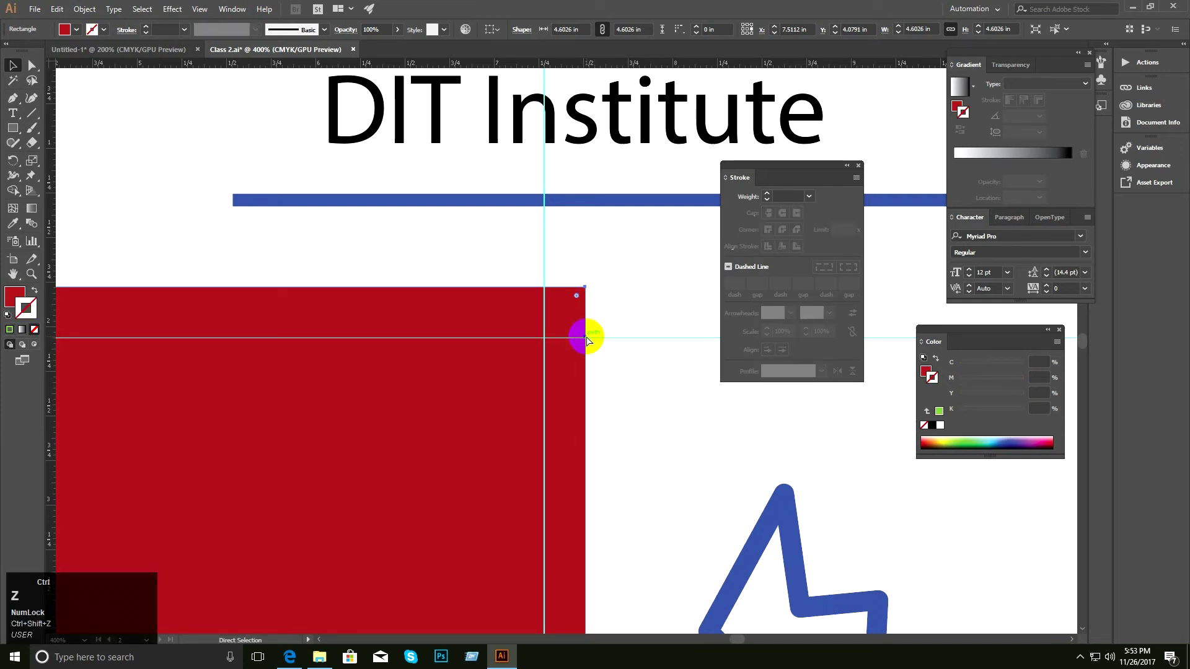
key("ctrl+z")
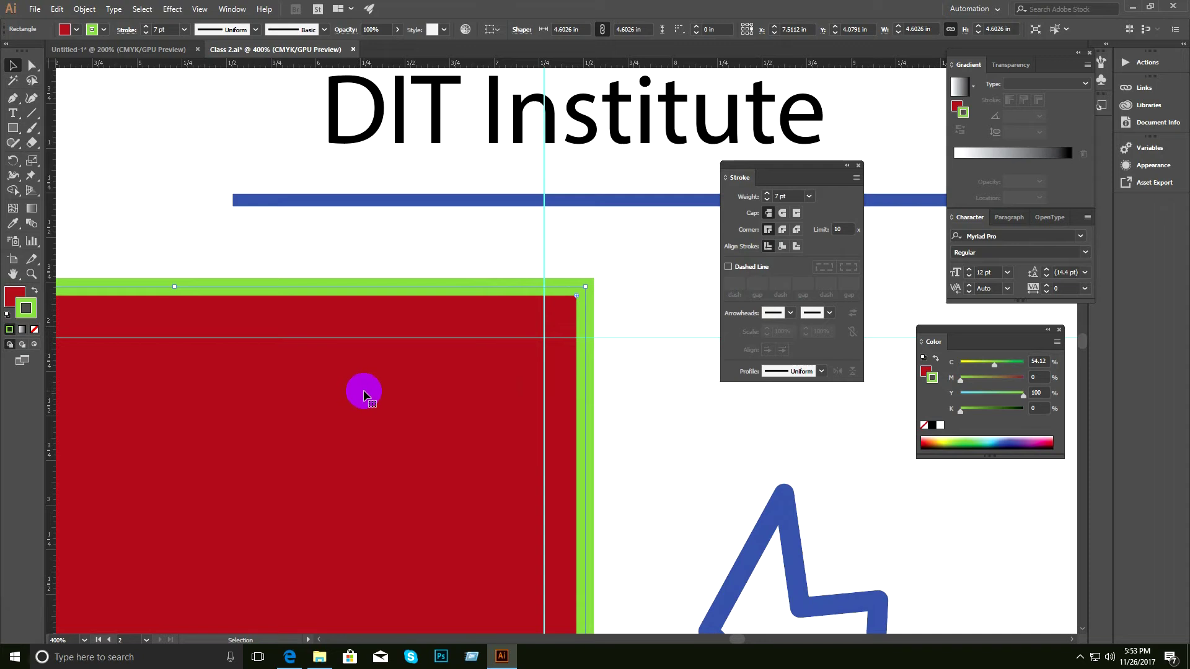
Align the red square's green stroke to the outside of its path, trying the inside alignment and undoing it.
left_click(798, 247)
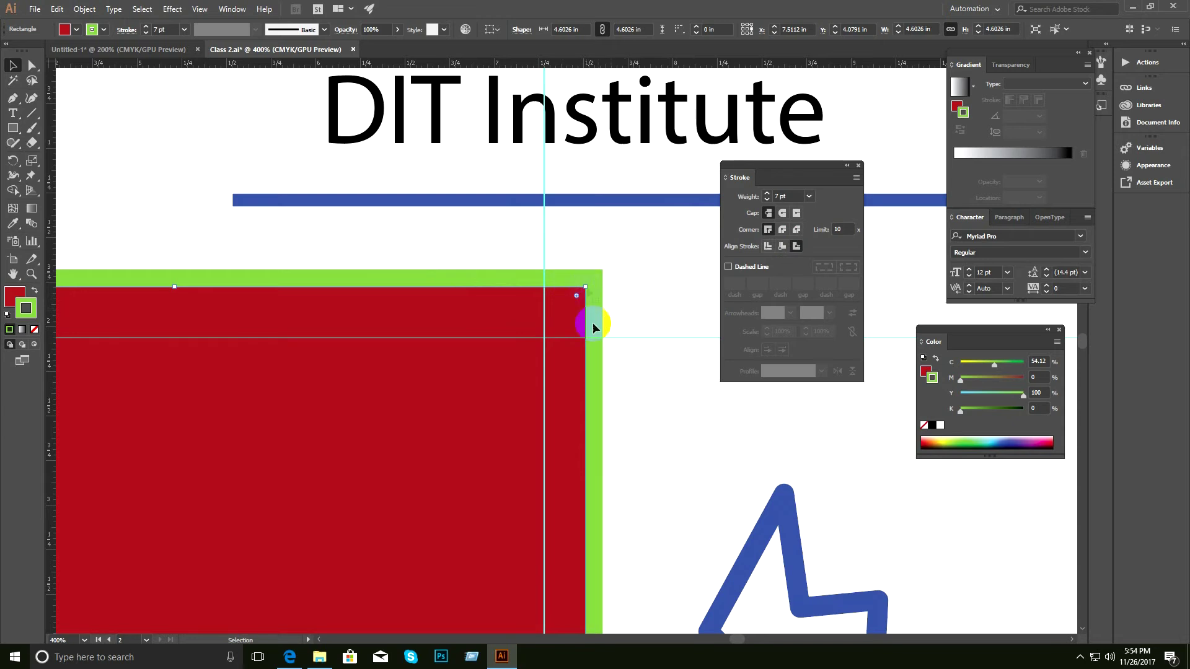
left_click(783, 247)
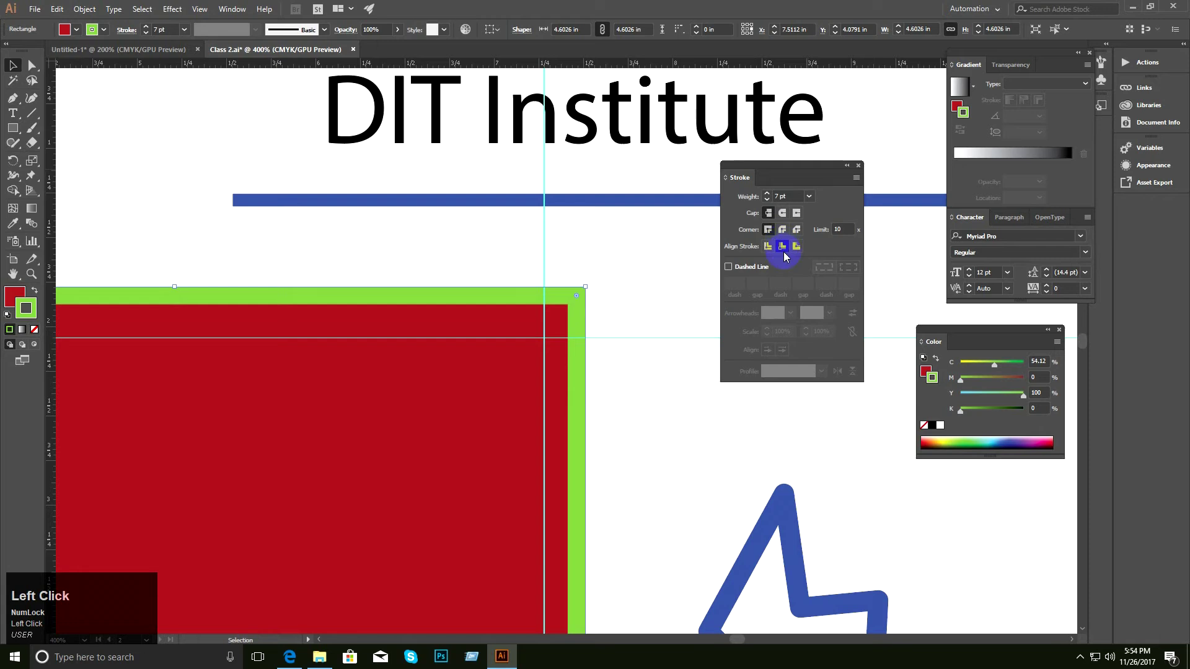
left_click(634, 336)
left_click(515, 388)
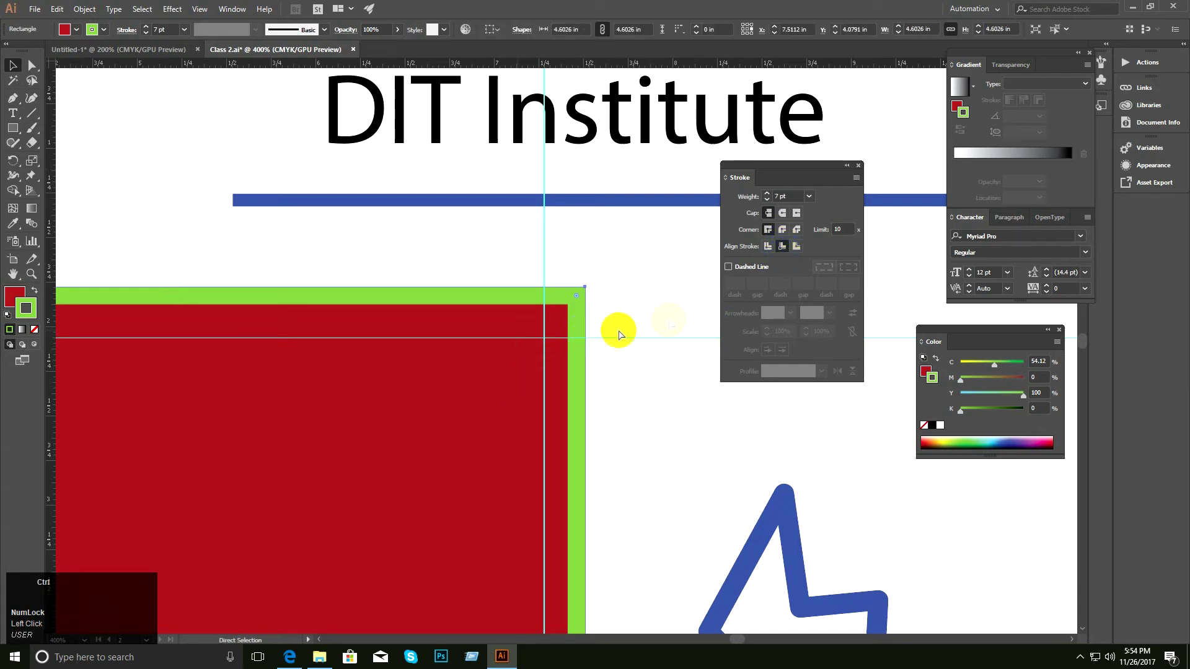
key("ctrl+z")
Remove the red fill from the large square, keeping its green outline.
left_click(543, 338, "ctrl+alt")
left_click(544, 338, "ctrl+alt")
left_click(544, 338, "ctrl+alt")
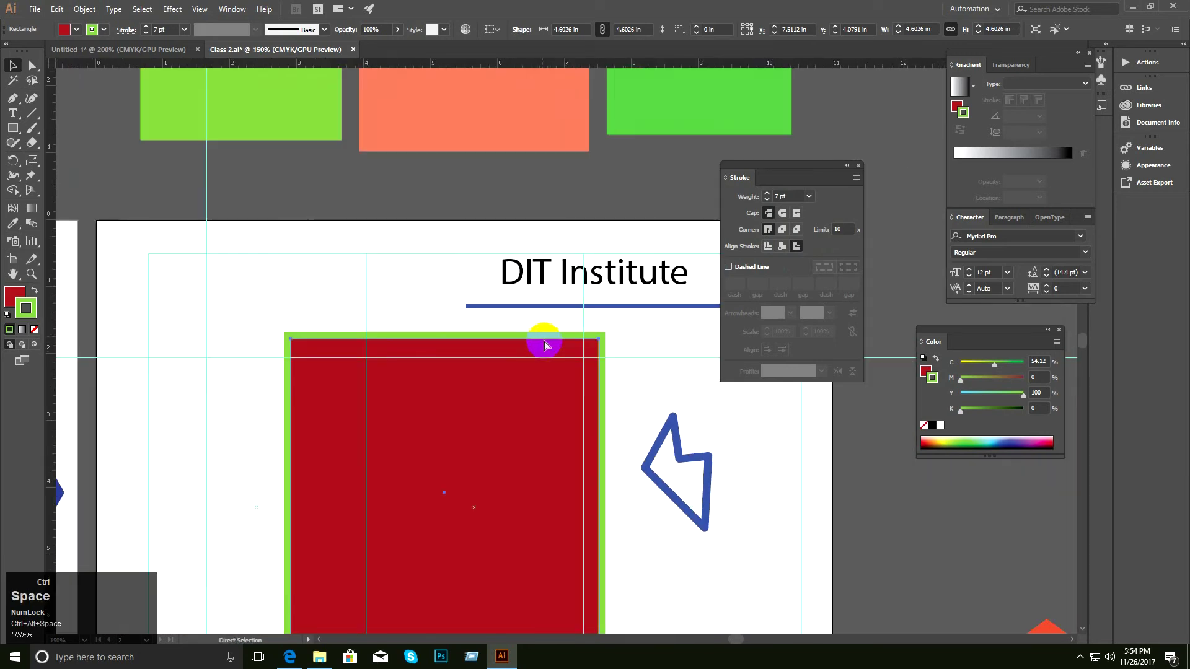
left_click(928, 372)
left_click(926, 426)
left_click(690, 377)
Turn the strokes of the large green square and the blue line under the title into dashed lines with 12 pt dashes.
left_click_drag(435, 286, 482, 354)
left_click(553, 366, "ctrl")
left_click_drag(553, 365, 440, 315)
left_click(514, 354, "ctrl+alt")
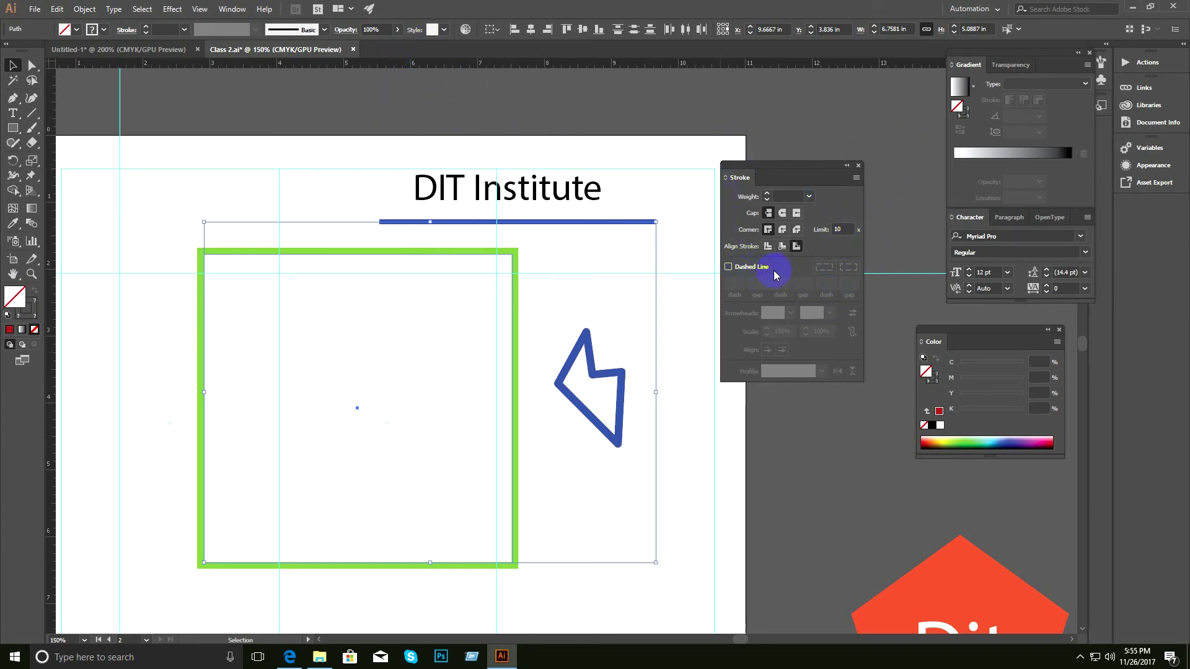
left_click(729, 268)
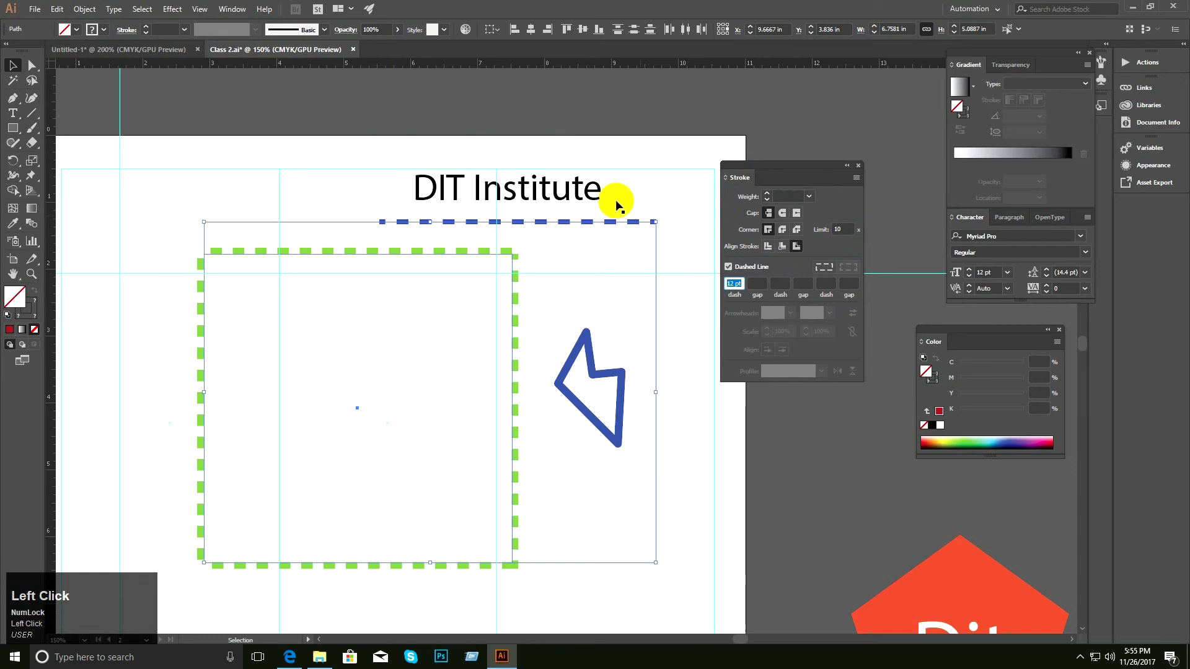
left_click(596, 244)
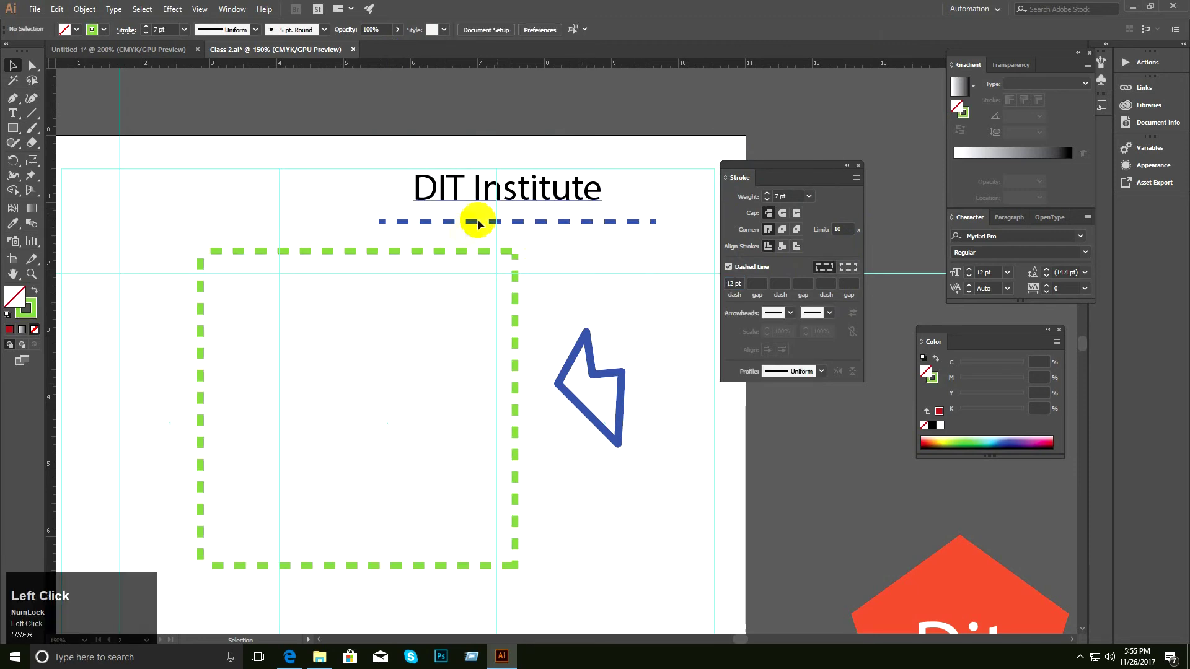
Make the dashed blue line under the title preserve exact dash and gap lengths.
left_click_drag(348, 221, 428, 262)
key("ctrl+space")
left_click(568, 284, "ctrl")
left_click_drag(568, 284, 459, 277)
left_click(546, 310)
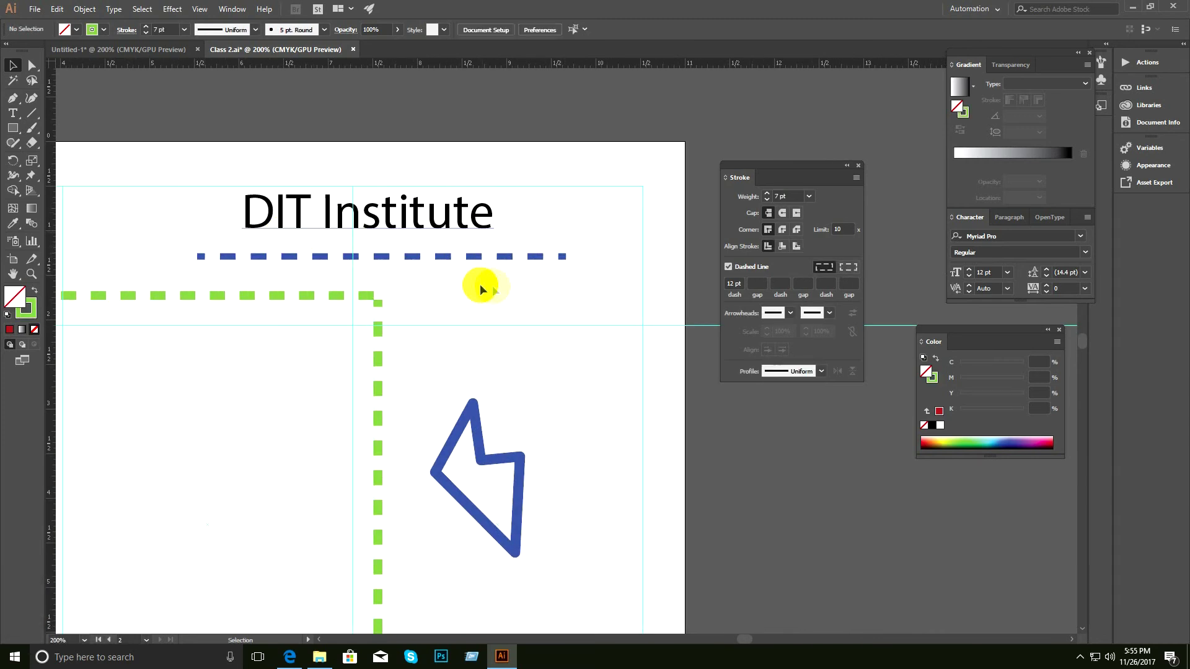
left_click(526, 261)
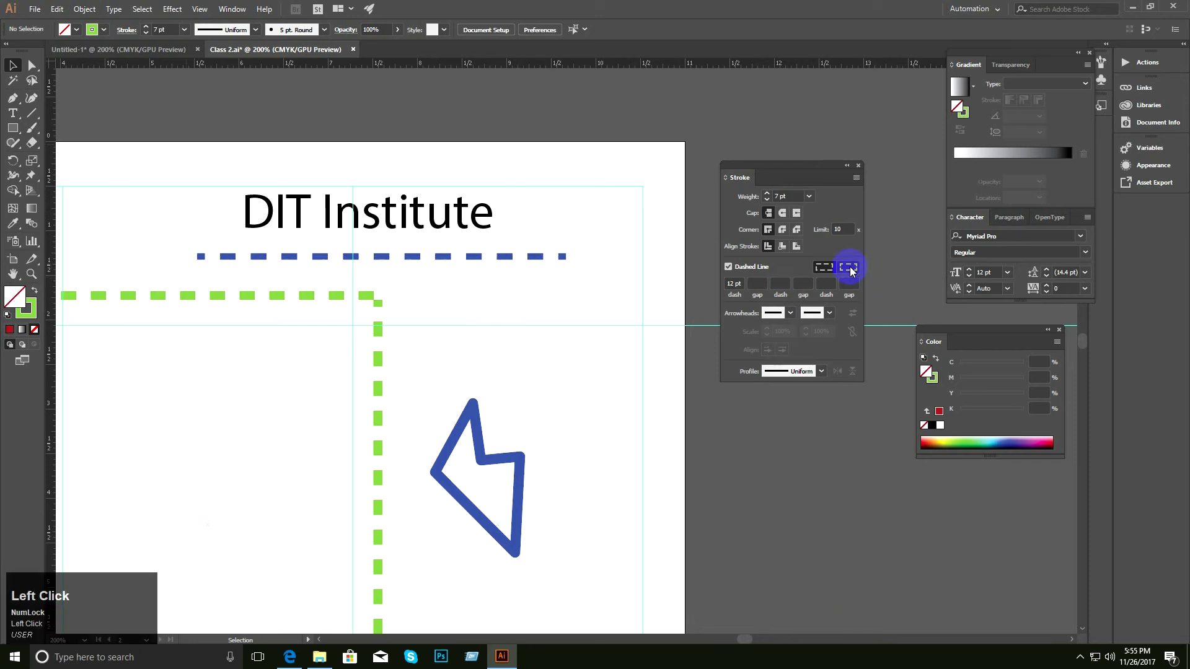
left_click(851, 270)
left_click_drag(599, 235, 552, 275)
left_click(824, 267)
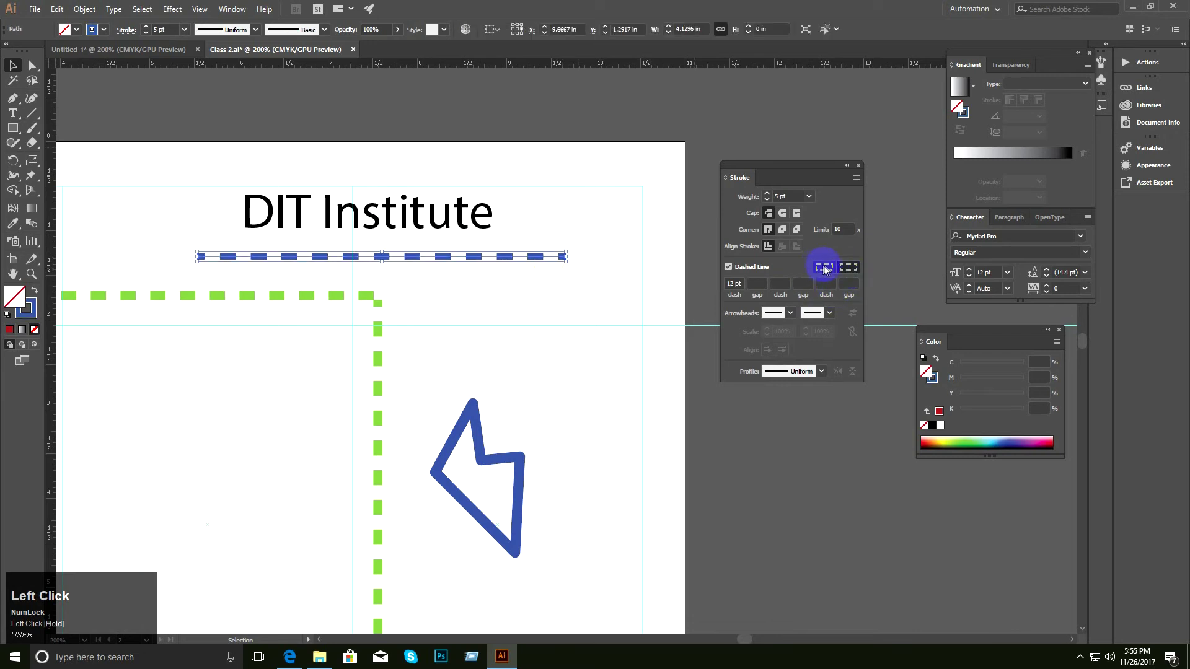
left_click(579, 284)
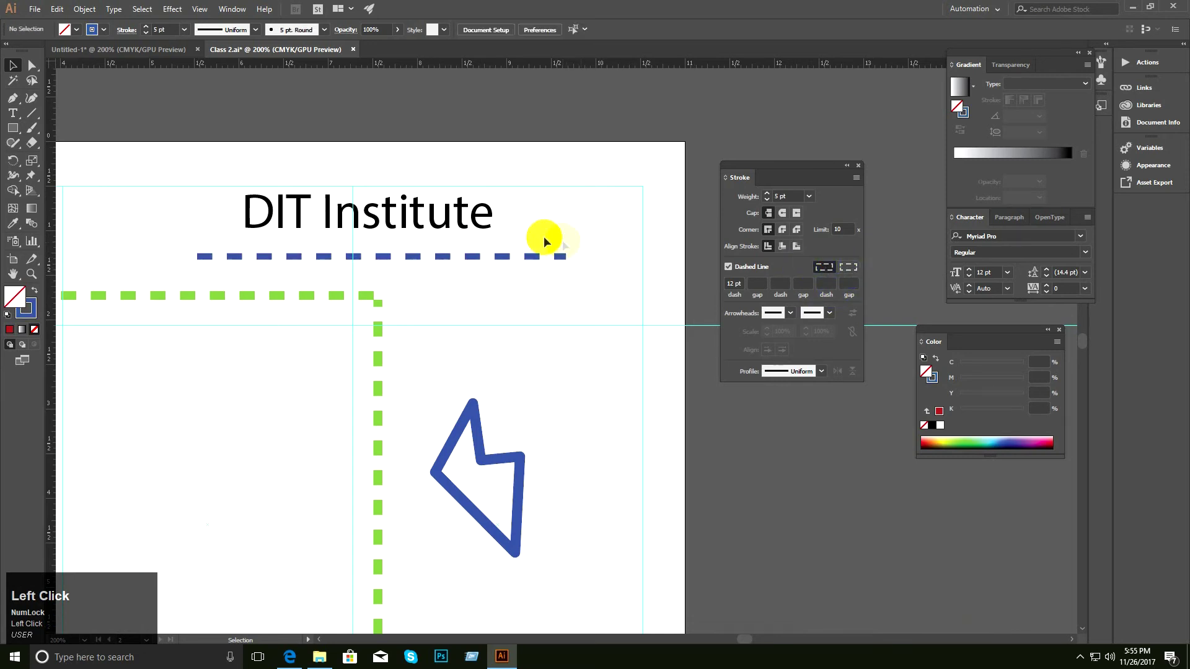
Align the blue line's dashes to its path ends, adjusting the lengths to fit.
left_click_drag(574, 240, 531, 282)
left_click(849, 267)
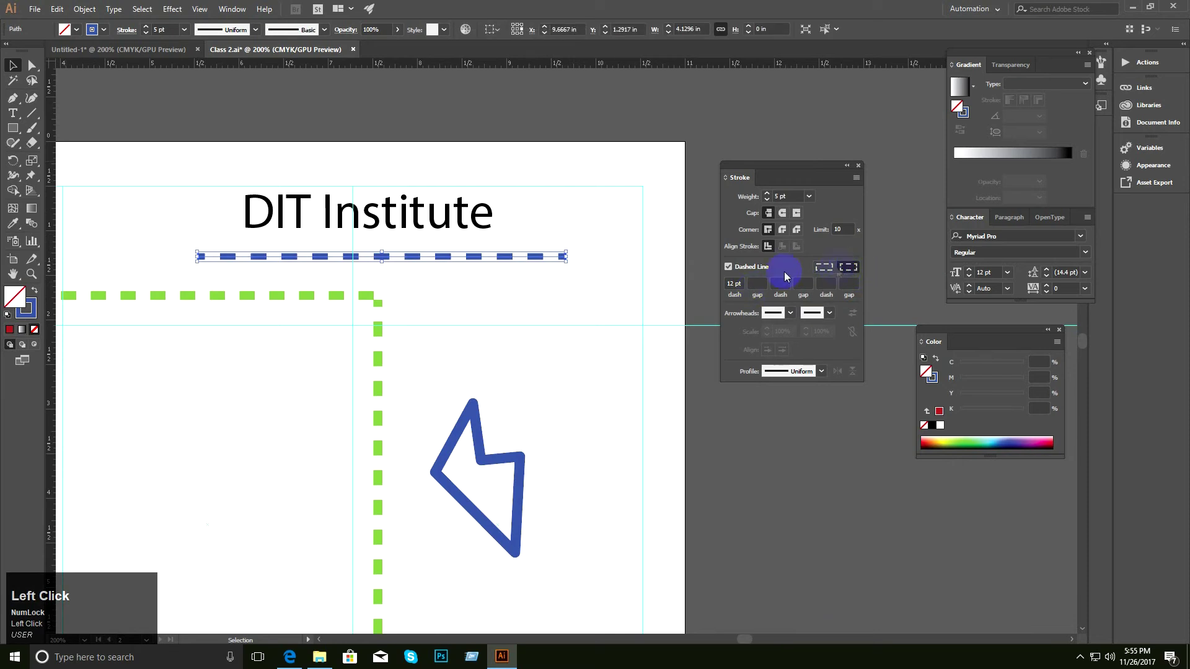
Try to align the dashes of the outside-aligned green square to its corners.
key("space")
left_click_drag(424, 330, 550, 285)
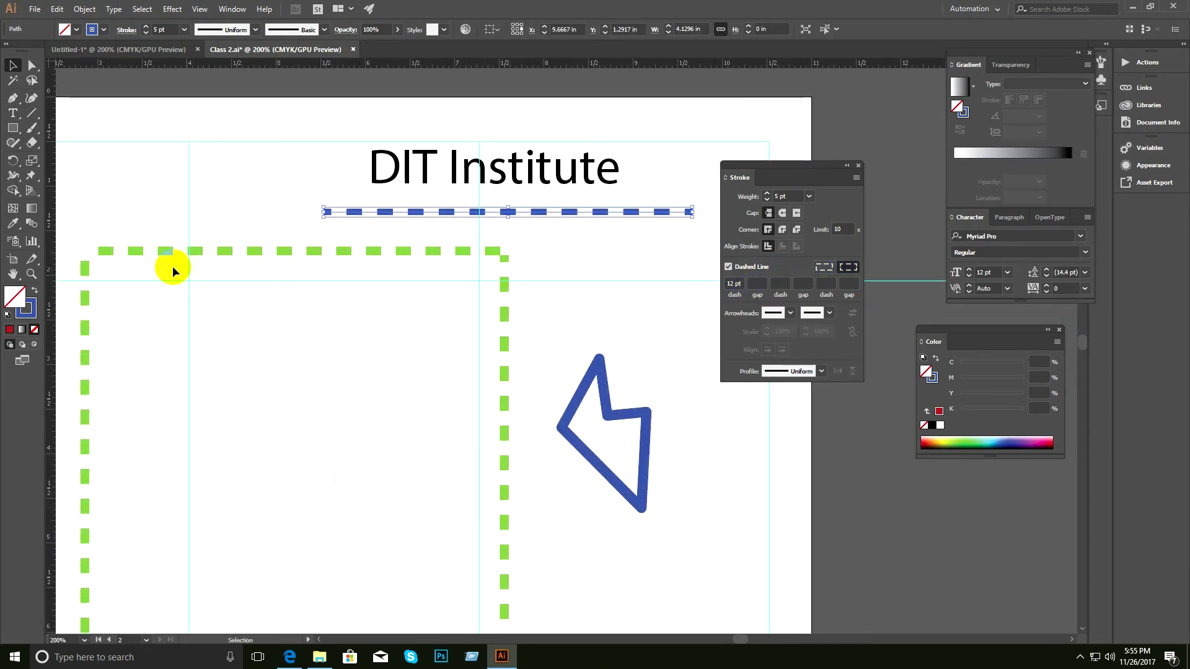
left_click_drag(121, 212, 236, 320)
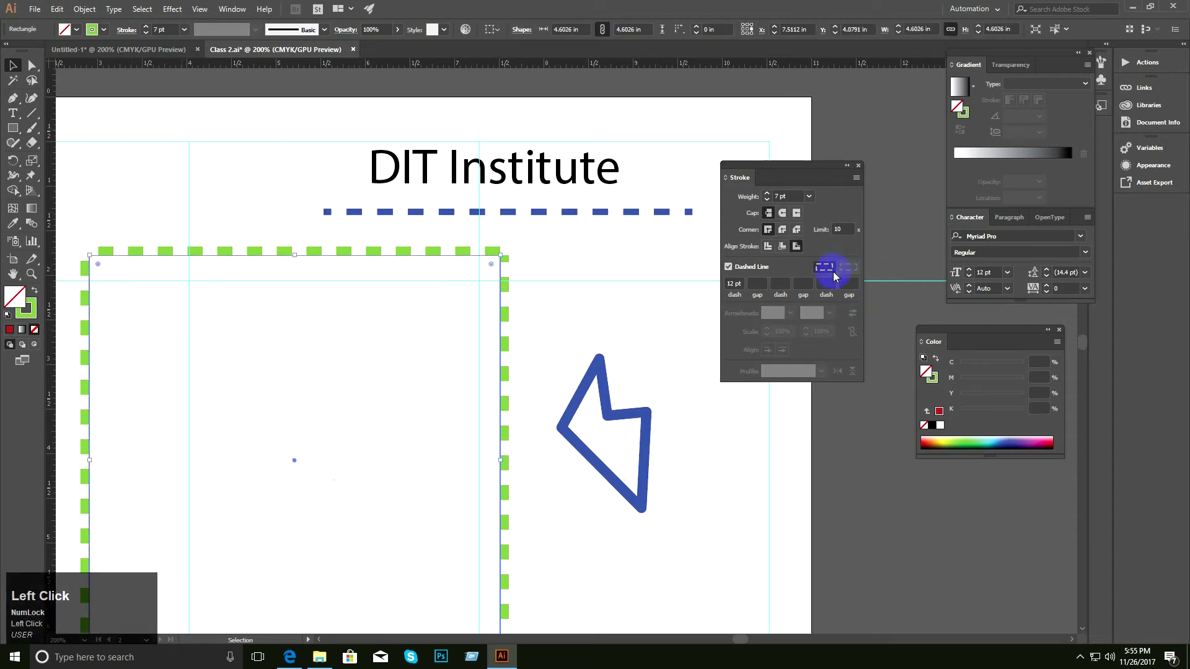
scroll(490, 385, "down", 1)
key("space")
left_click_drag(460, 438, 511, 358)
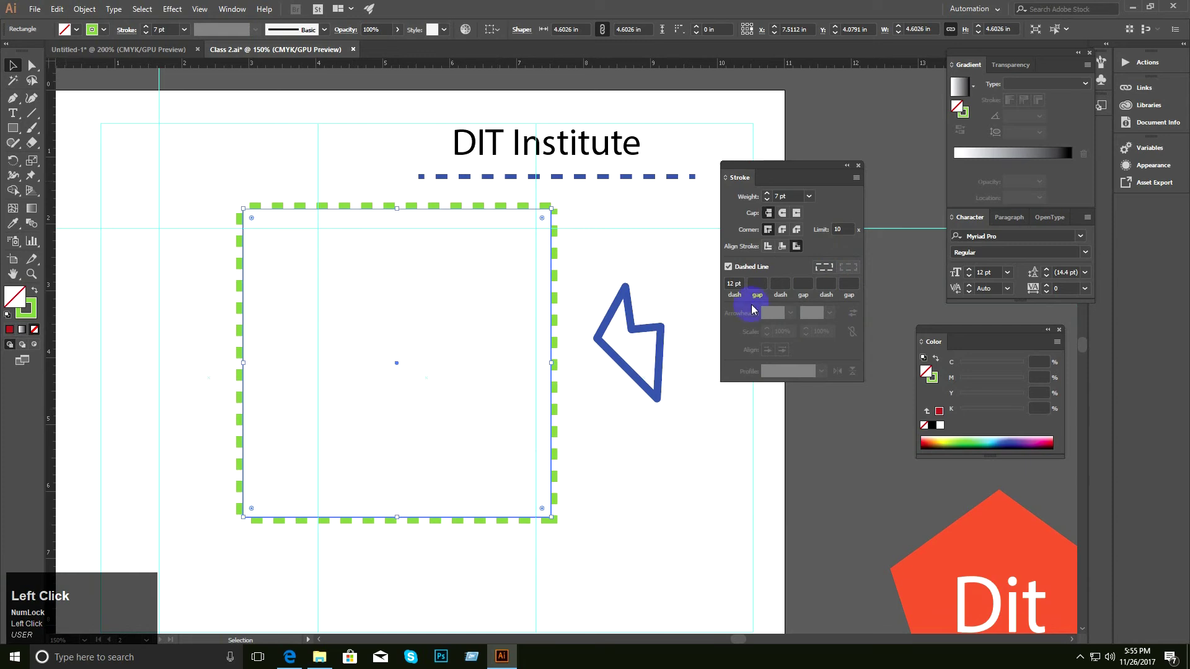
left_click(830, 272)
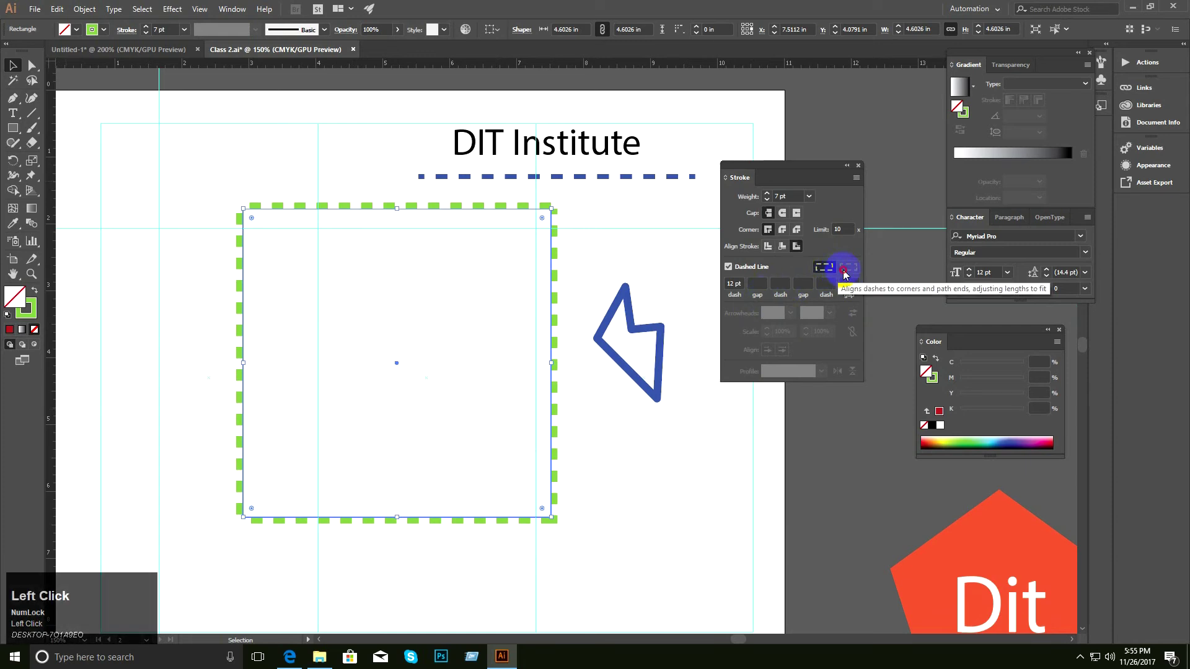
left_click(634, 441)
Align the green square's dashed stroke to the center of its path.
key("space")
left_click_drag(634, 427, 537, 413)
left_click(459, 381)
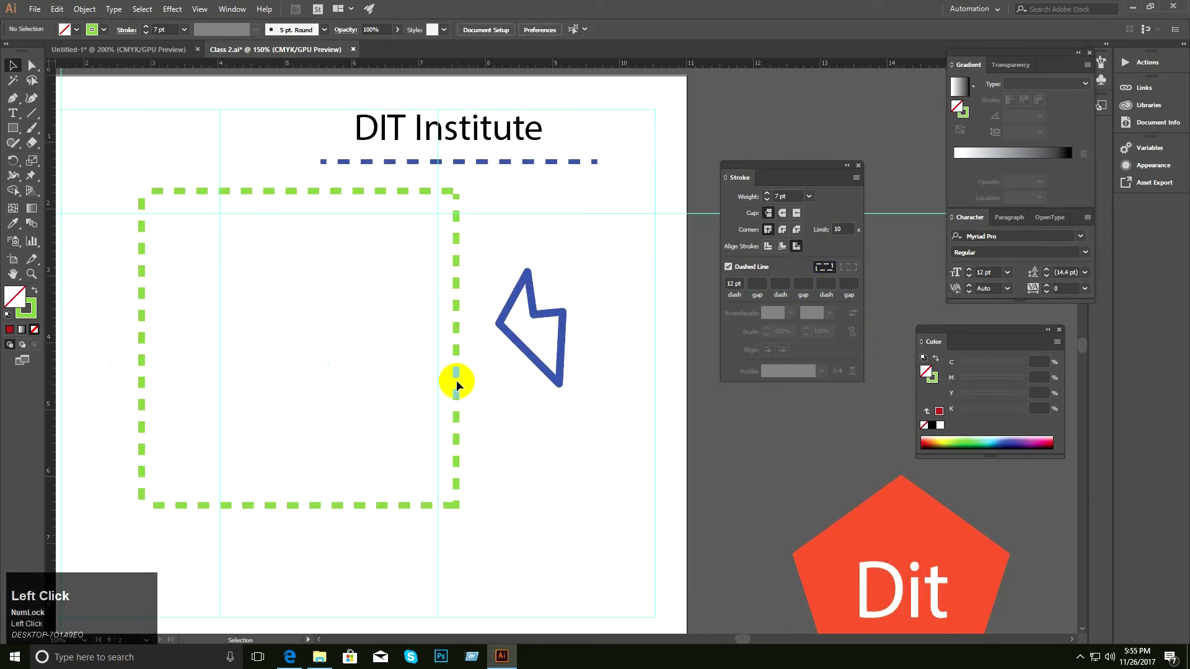
left_click(764, 247)
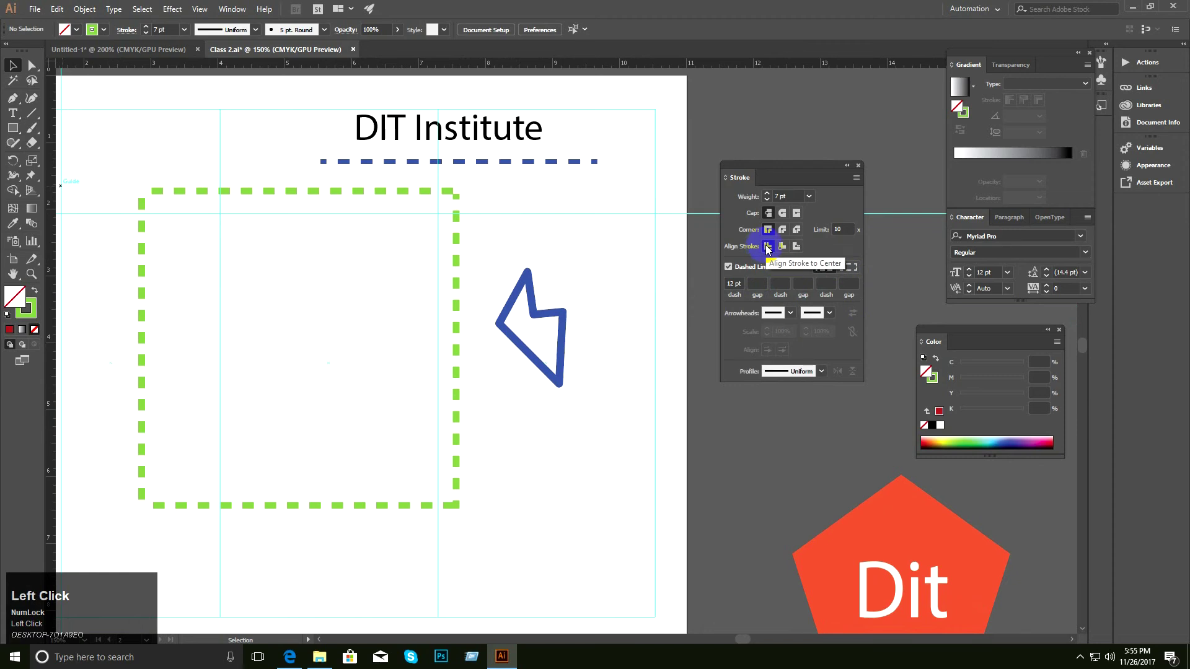
left_click_drag(479, 218, 414, 254)
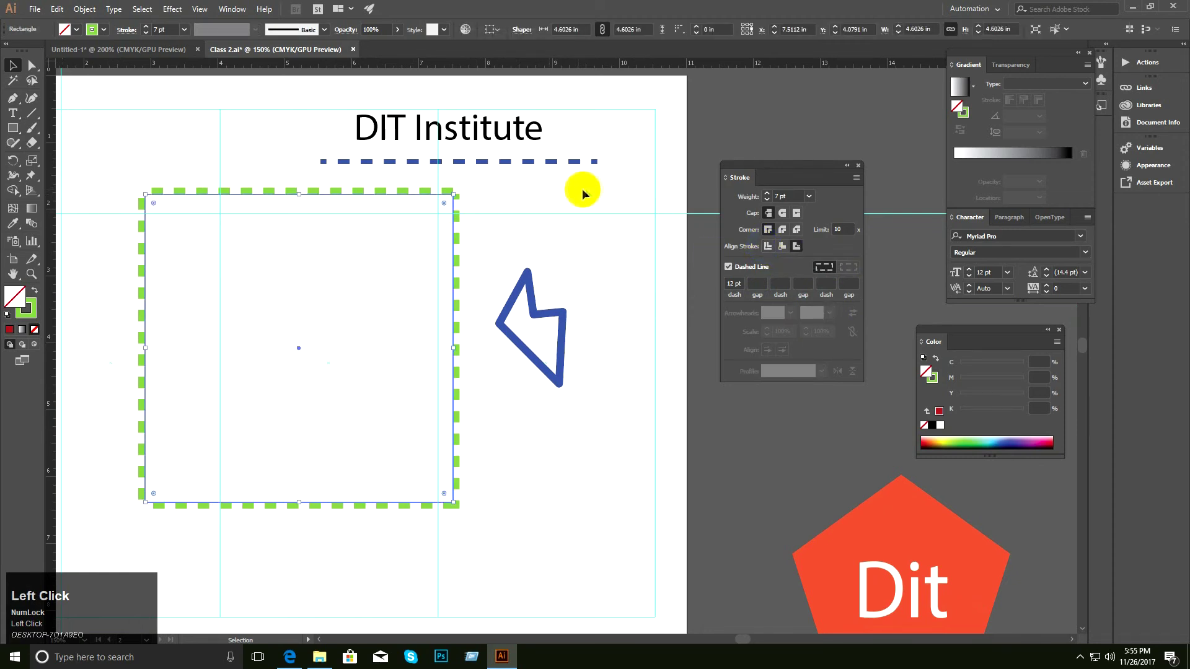
left_click(767, 248)
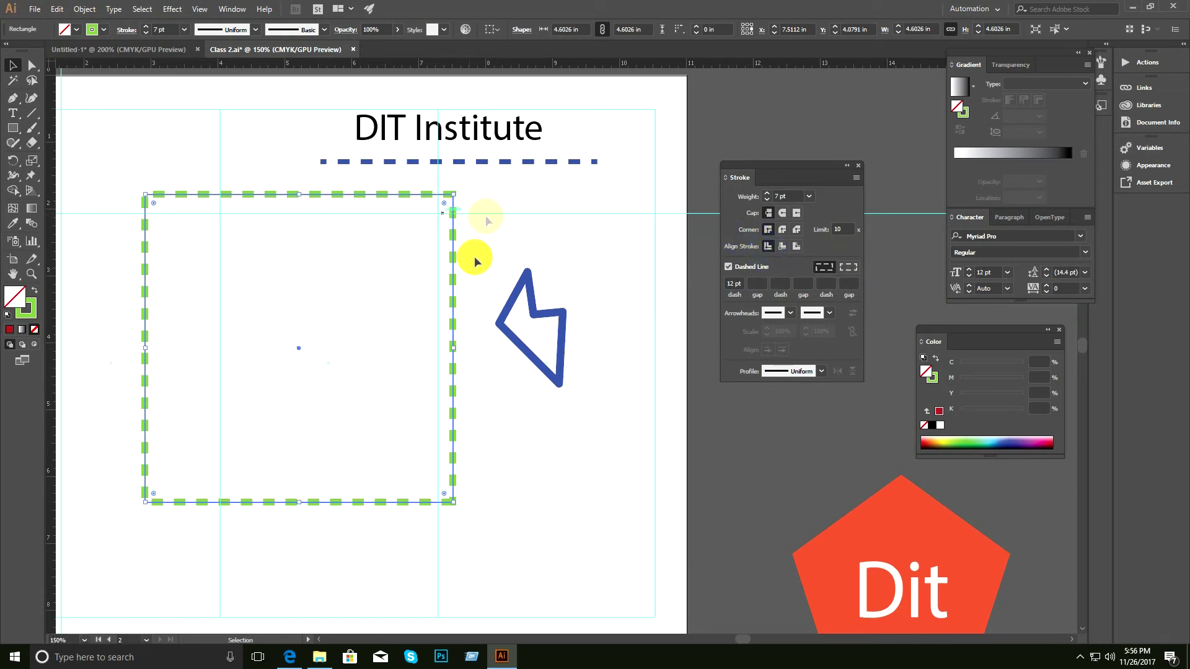
Align the green square's dashes to its corners, adjusting the lengths to fit.
key("ctrl+space")
left_click(520, 355)
left_click_drag(513, 359, 494, 385)
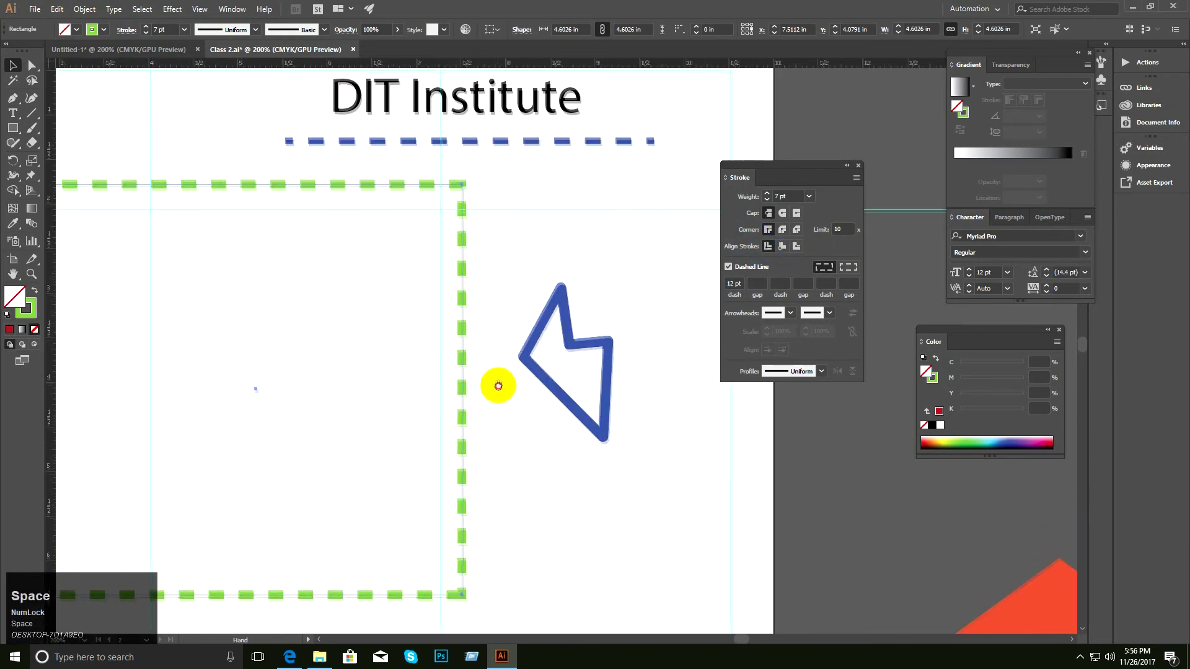
left_click(851, 271)
left_click(565, 253)
key("ctrl+space")
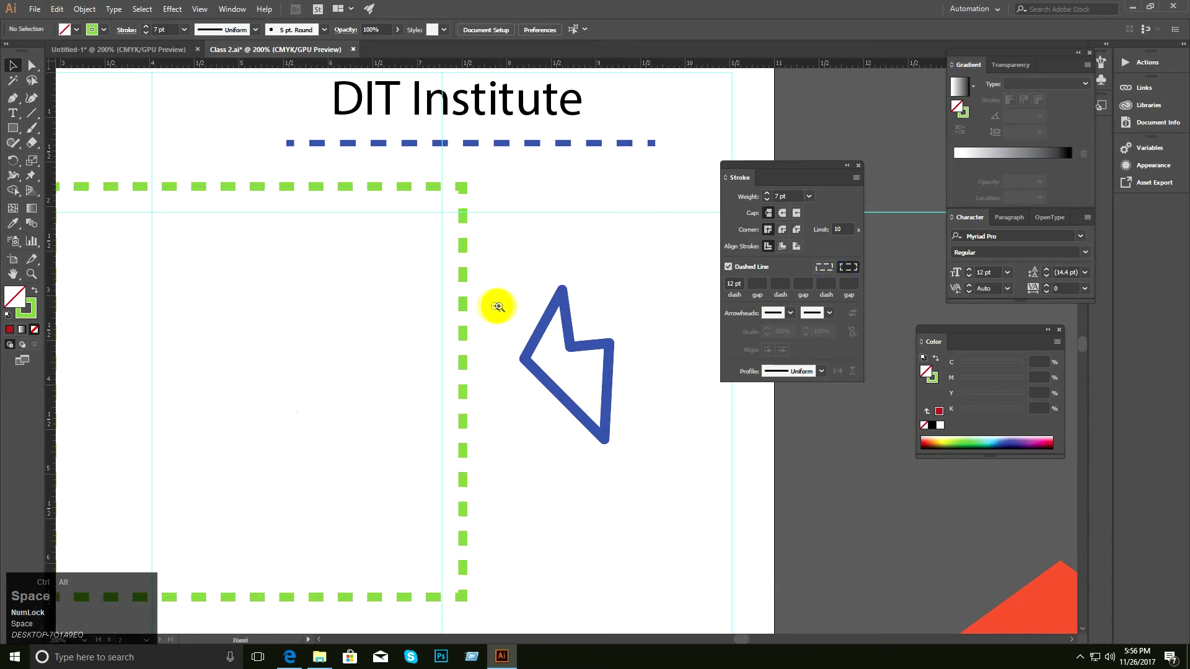
Review the General preferences and close them without making changes.
left_click(500, 307, "ctrl+alt")
left_click(496, 306, "ctrl+alt")
left_click(524, 370, "ctrl")
left_click(524, 370, "ctrl")
mouse_move(523, 370)
left_mouse_down()
mouse_move(404, 322)
mouse_move(420, 268)
mouse_move(425, 308)
mouse_move(402, 298)
mouse_move(596, 434)
left_mouse_up()
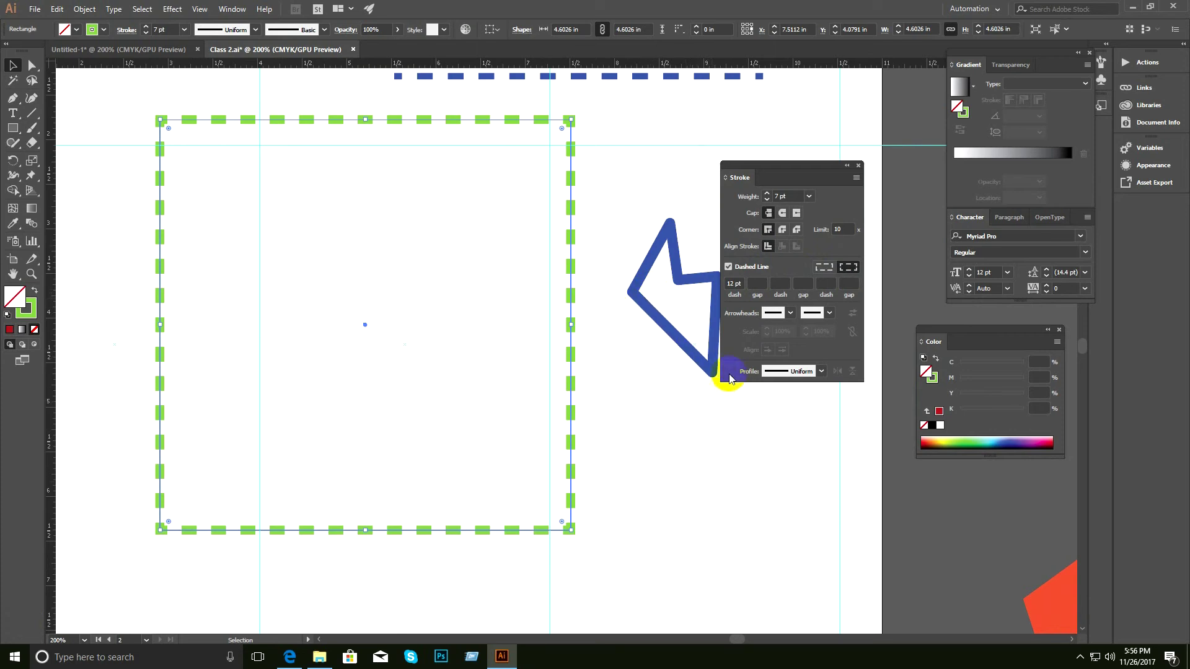
left_click(759, 288)
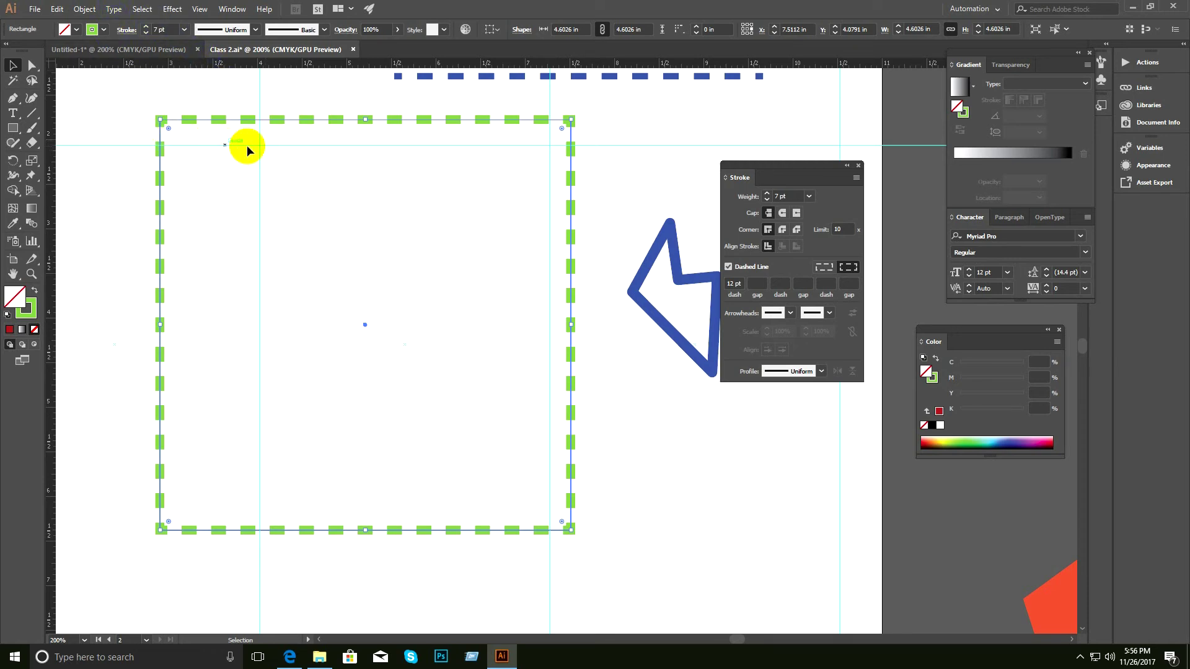
key("ctrl")
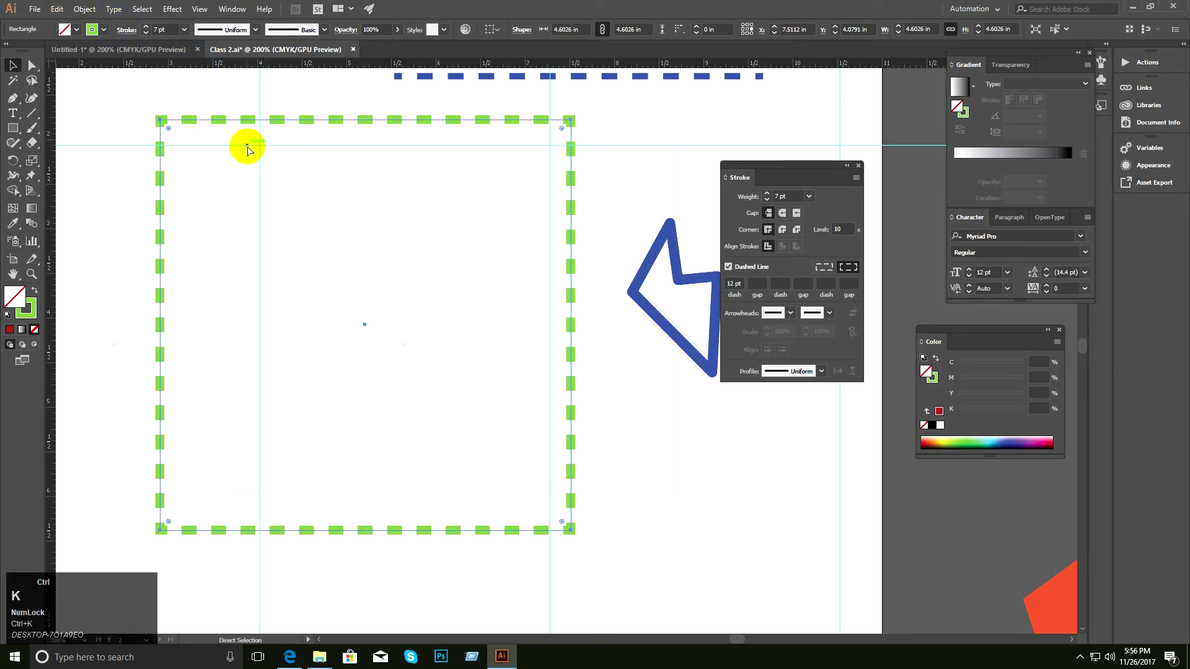
key("ctrl+k")
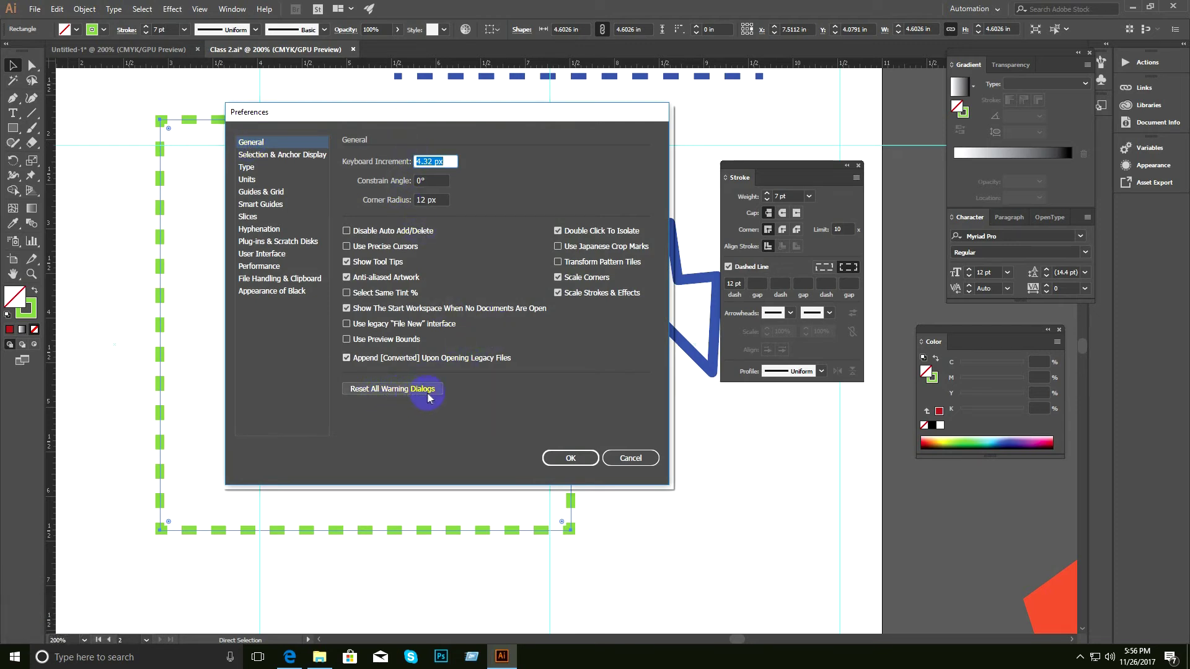
left_click(624, 458)
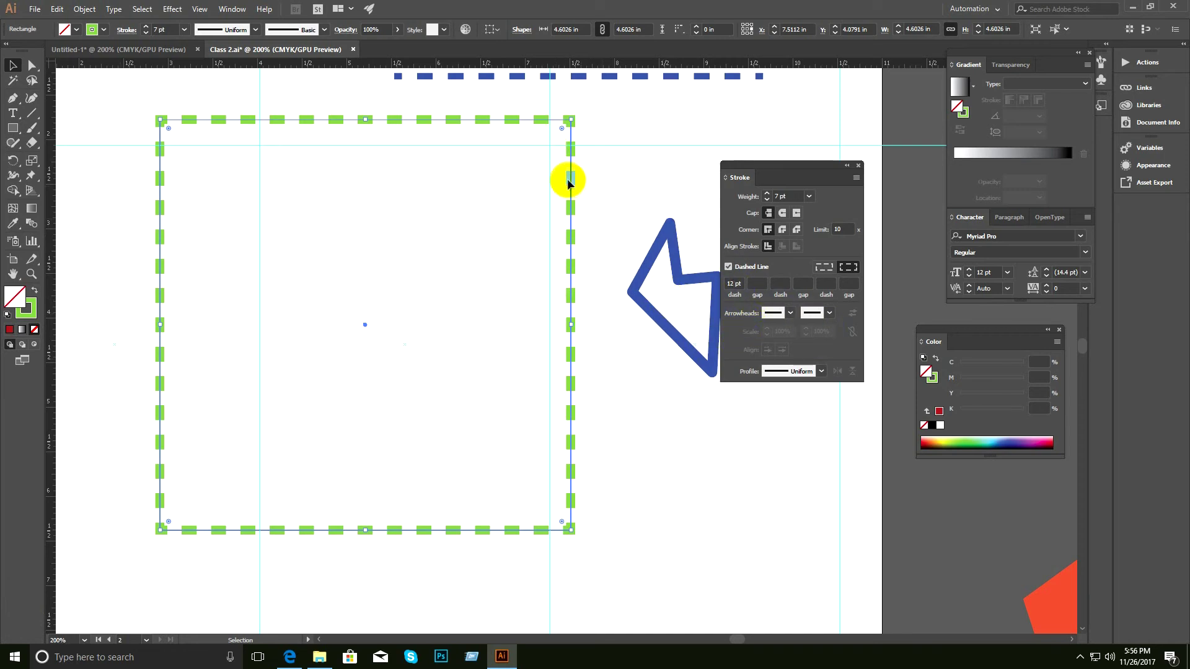
Select the dashed blue line and green square together and set their dash gap to 10 pt.
left_click_drag(533, 168, 486, 252)
left_click_drag(318, 154, 406, 211)
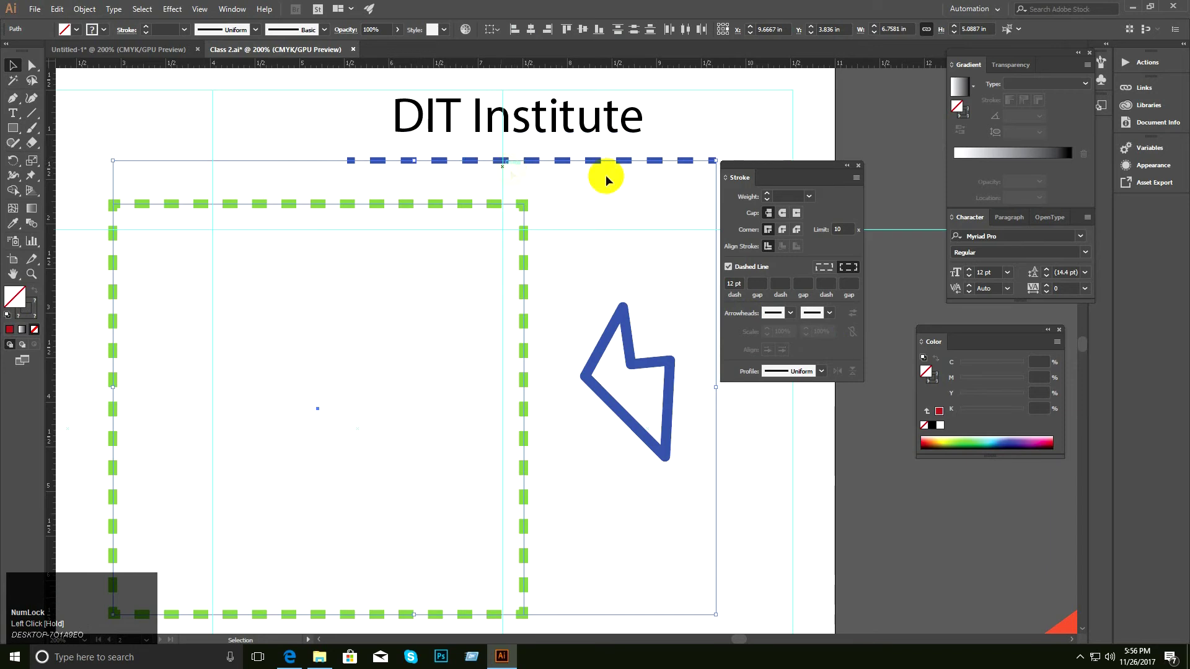
left_click(761, 290)
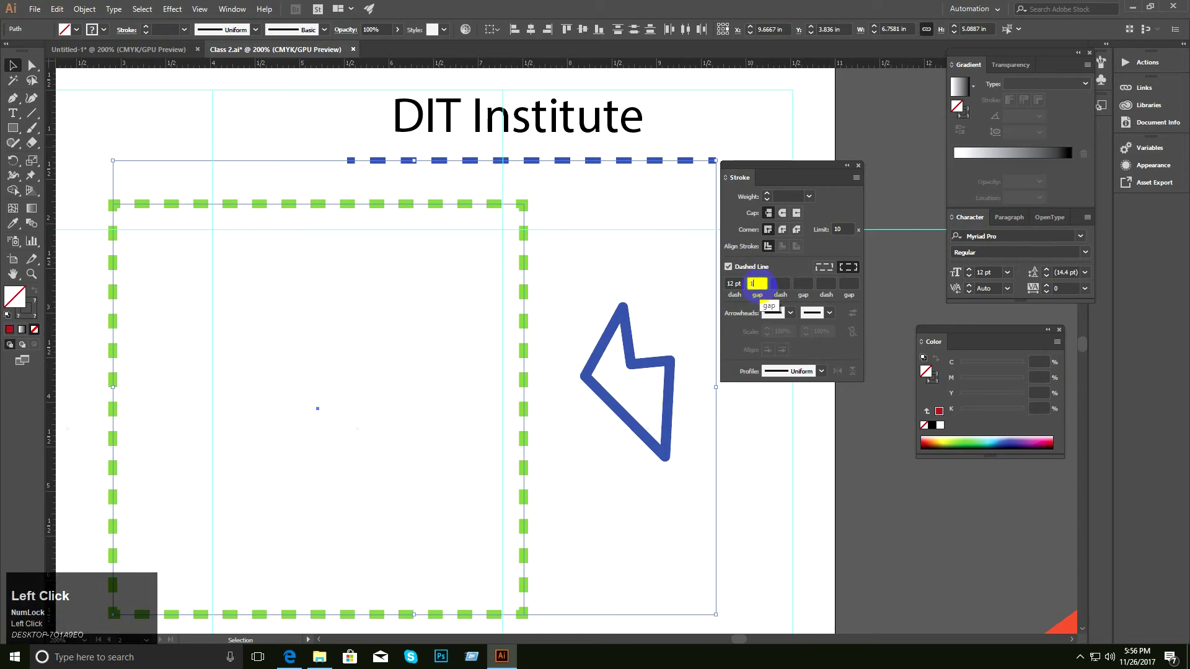
key("Return")
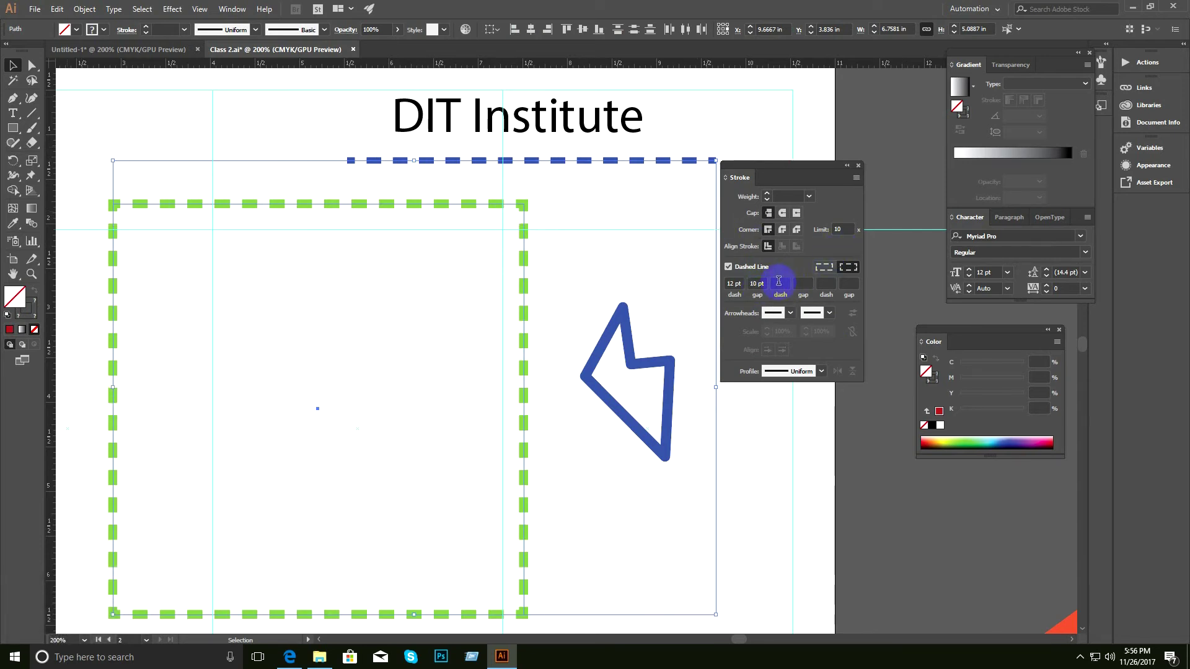
Set the dash gap of the selected blue line and green square to 50 pt.
left_click_drag(765, 283, 666, 283)
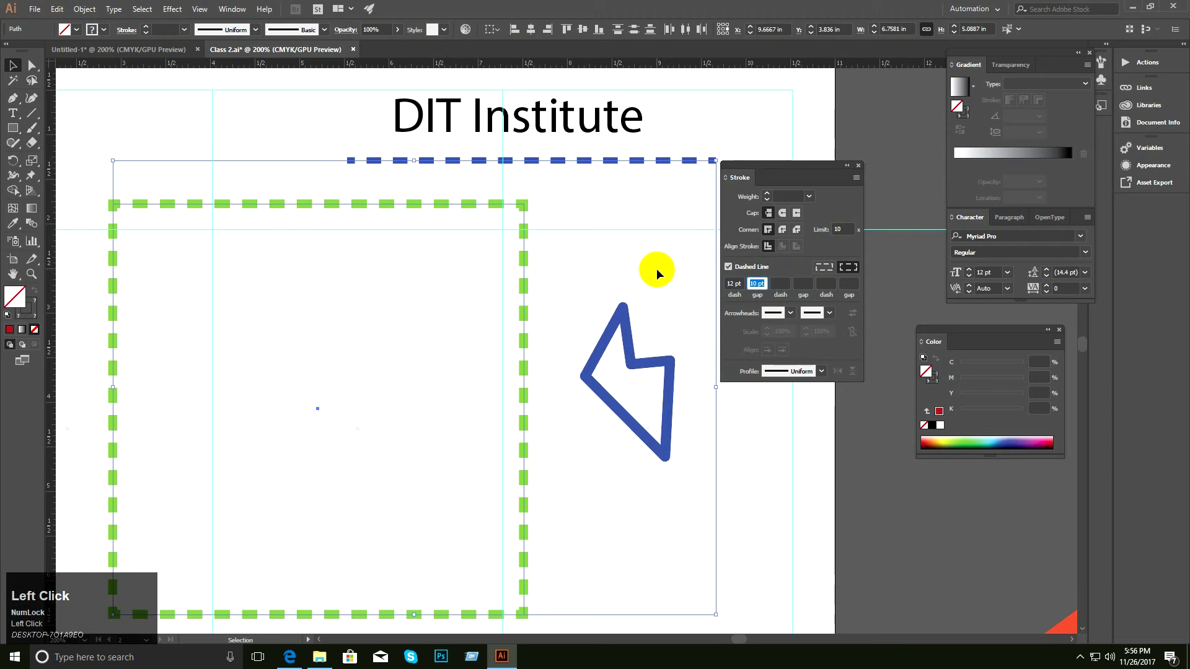
type("50")
key("Return")
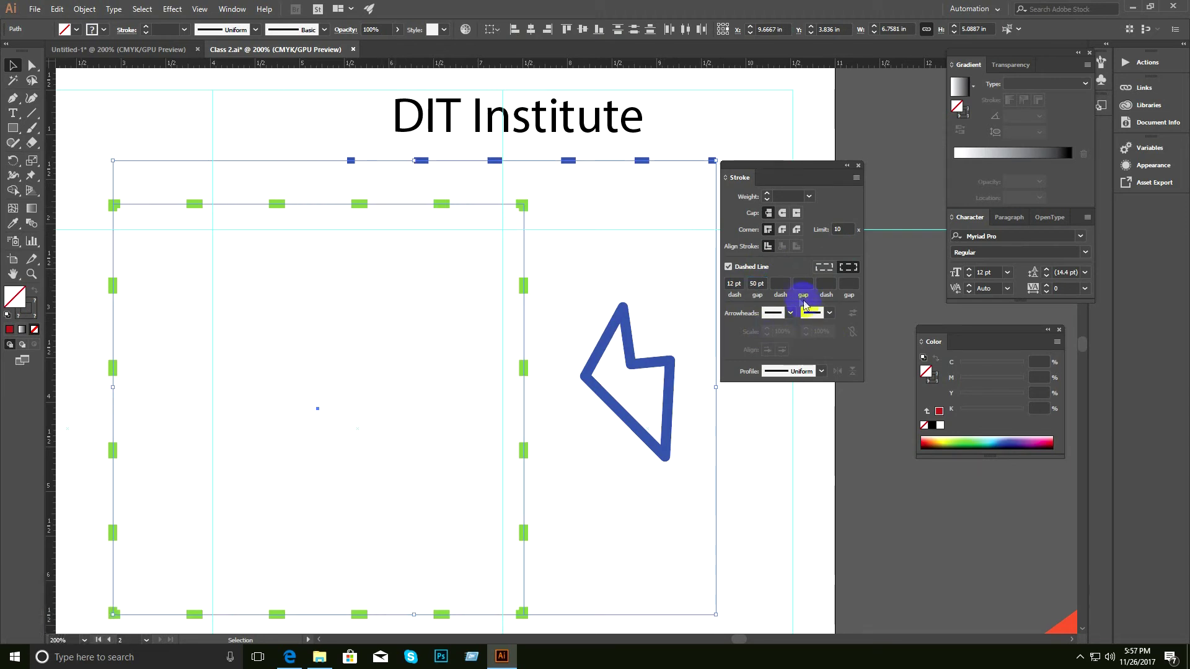
left_click(364, 126)
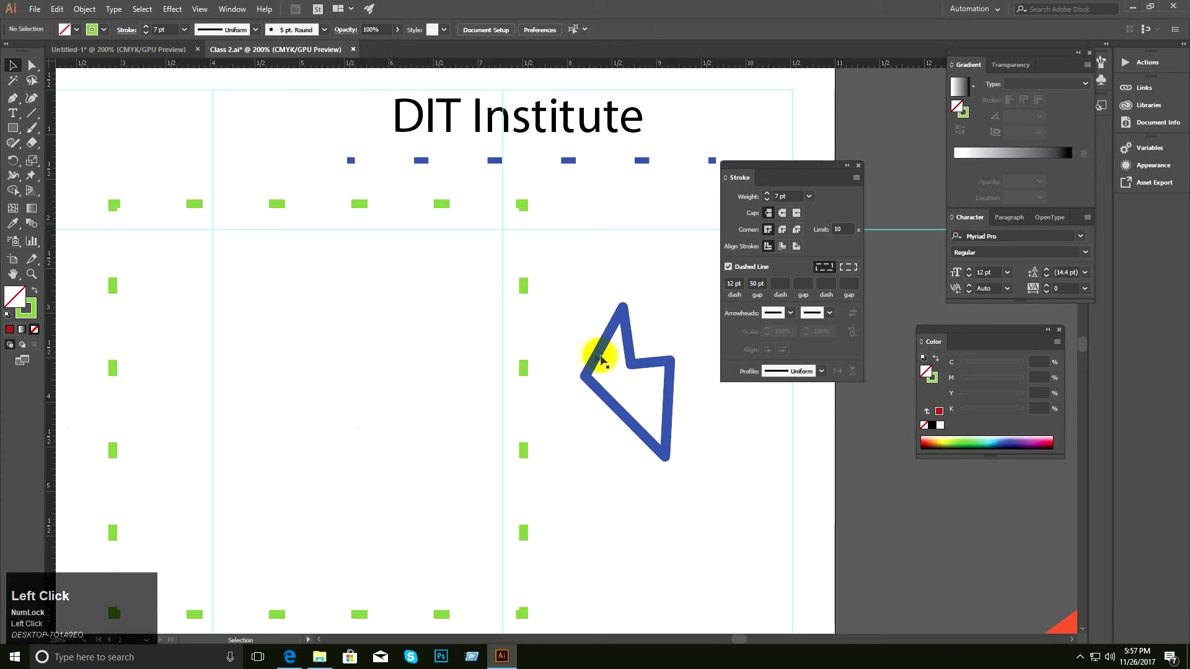
Delete the blue pen-drawn shape beside the green square.
left_click(582, 347, "ctrl+alt")
left_click(582, 348, "ctrl+alt")
left_click_drag(582, 348, 538, 274)
left_click(543, 326, "ctrl+alt")
left_click_drag(427, 238, 542, 324)
left_click_drag(475, 244, 400, 258)
key("BackSpace")
Draw a straight horizontal line about 1.81 in long with the Pen tool in the empty area beside the green square.
left_click_drag(551, 309, 537, 253)
left_click(576, 309, "ctrl")
left_click(575, 308, "ctrl")
left_click(13, 98)
left_click(408, 358)
left_click(529, 363, "shift")
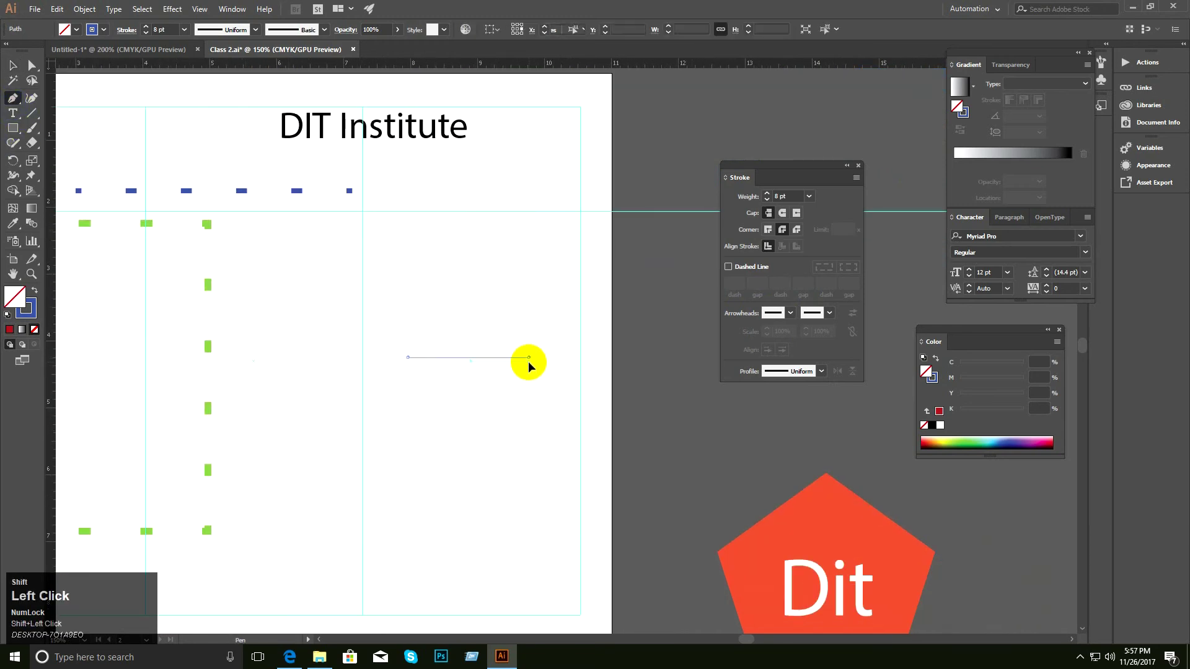
left_click(13, 65)
left_click(530, 324)
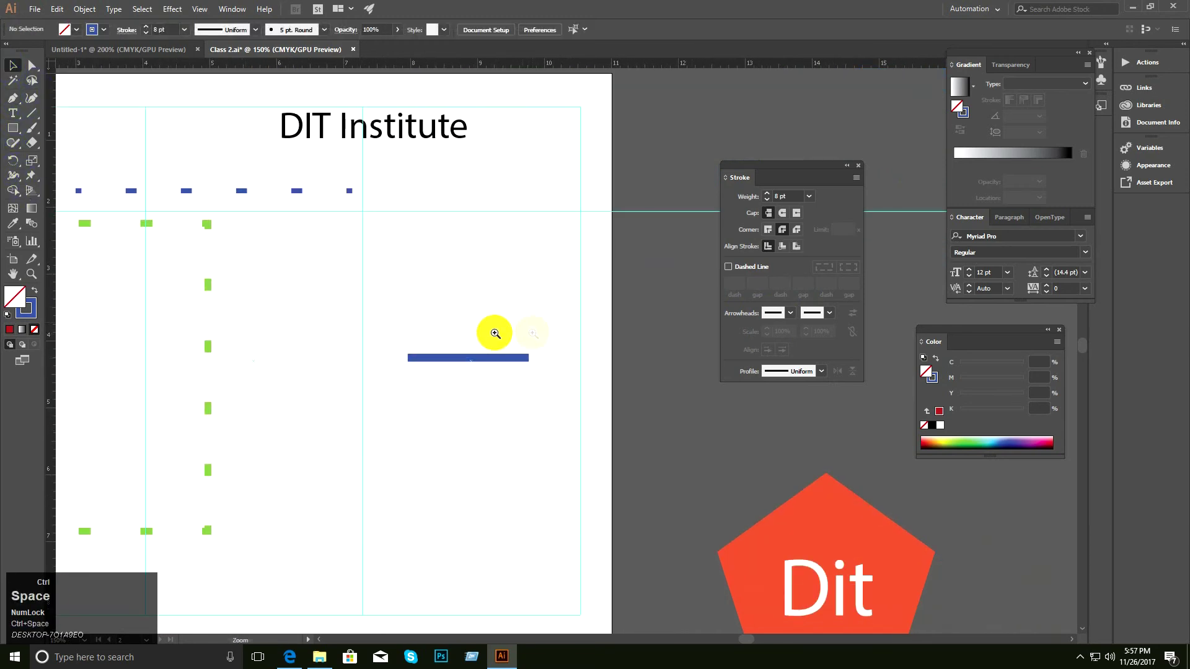
Move the DIT Institute text just above the new blue line and scale it down to about the line's length.
left_click(493, 333, "ctrl")
left_click(542, 348, "ctrl")
left_click_drag(544, 348, 428, 281)
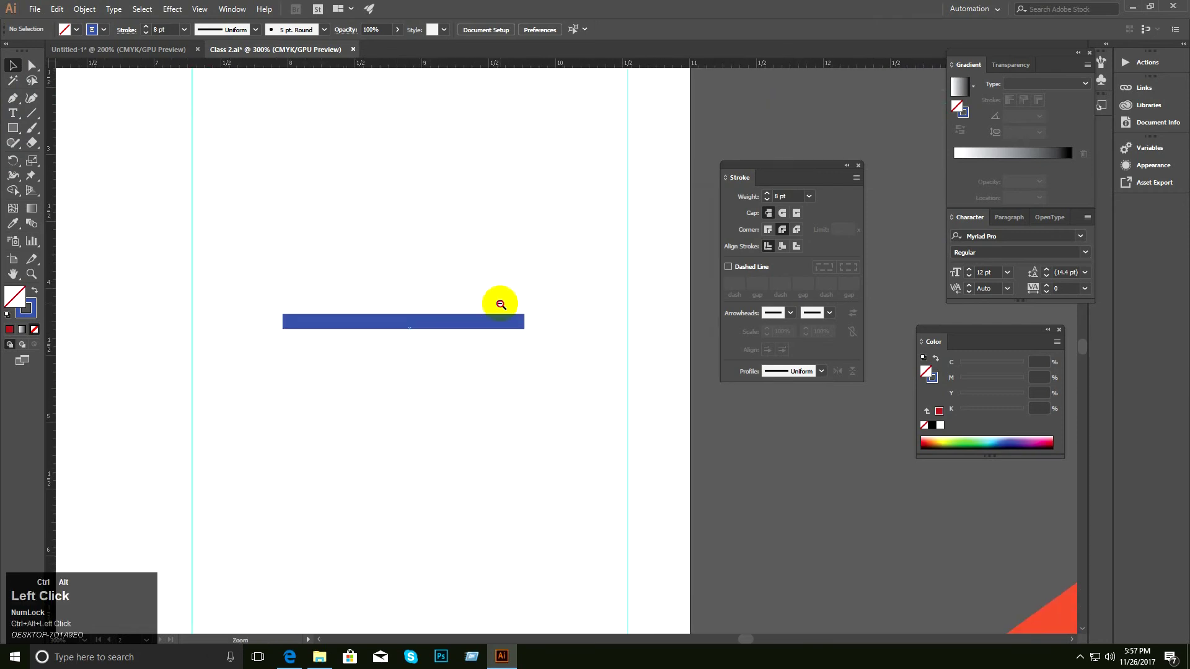
left_click(500, 304, "ctrl+alt")
left_click(500, 304, "ctrl+alt")
left_click_drag(498, 305, 367, 285)
left_click(385, 146)
left_click_drag(386, 146, 467, 352)
left_click(497, 406)
left_click(450, 413)
left_click(455, 368, "ctrl")
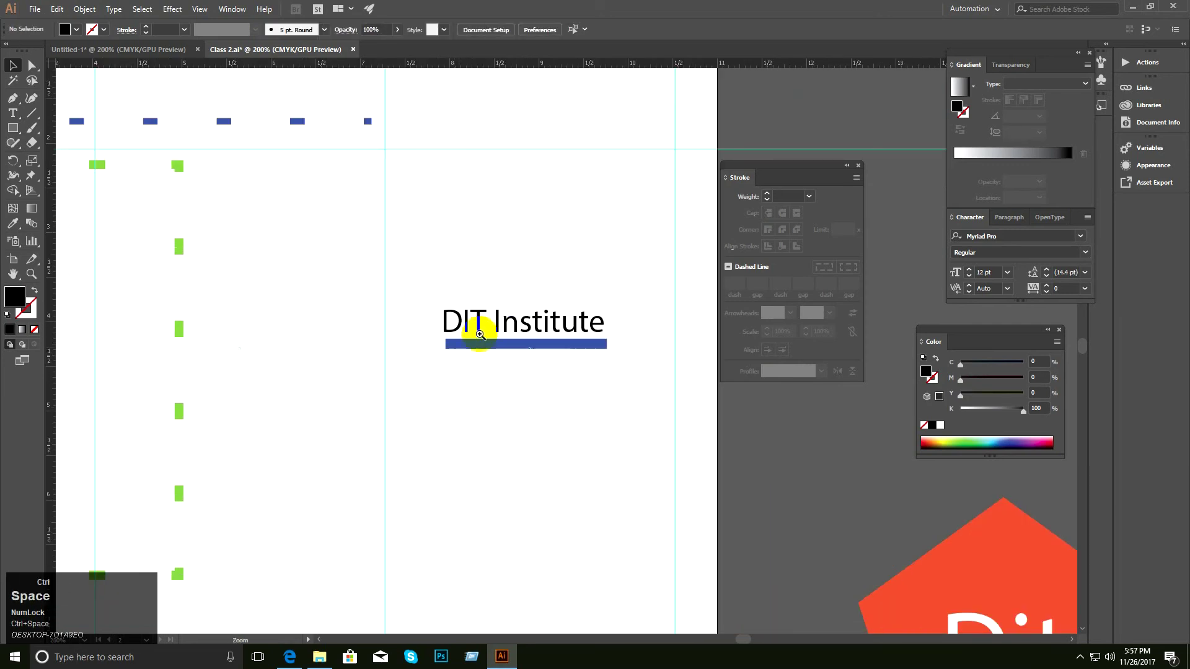
left_click(543, 346, "ctrl")
left_click_drag(543, 346, 403, 339)
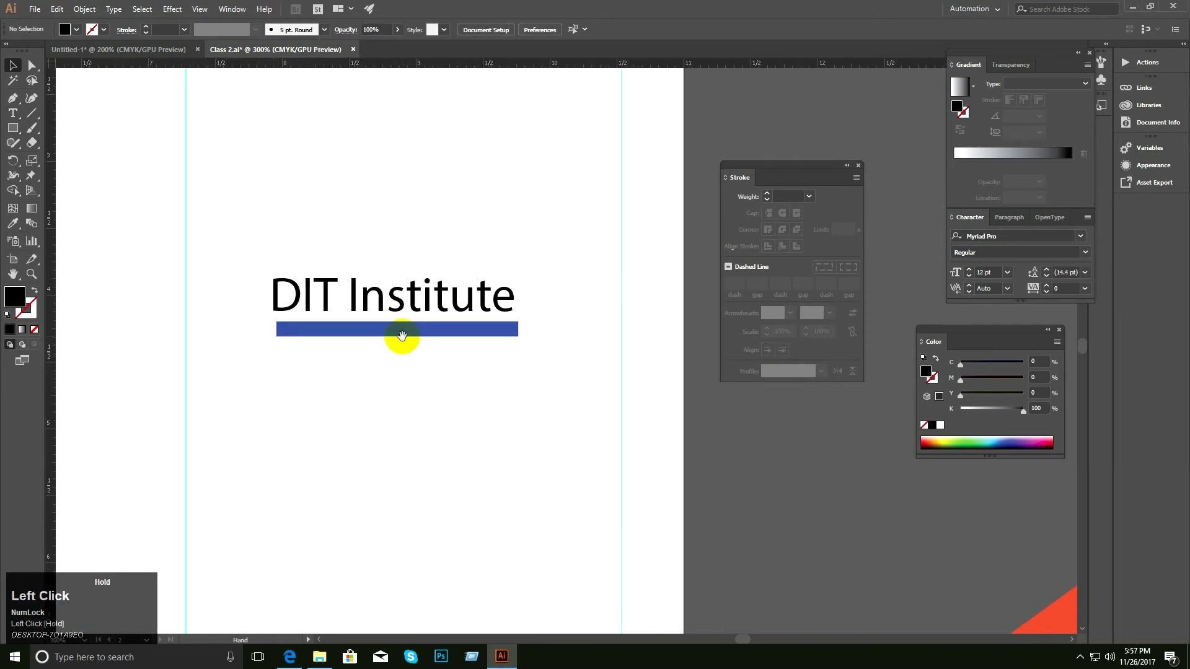
Apply the lens-shaped width profile to the blue line under the DIT Institute text and reduce its weight to 5 pt.
left_click(438, 328)
left_click(329, 372)
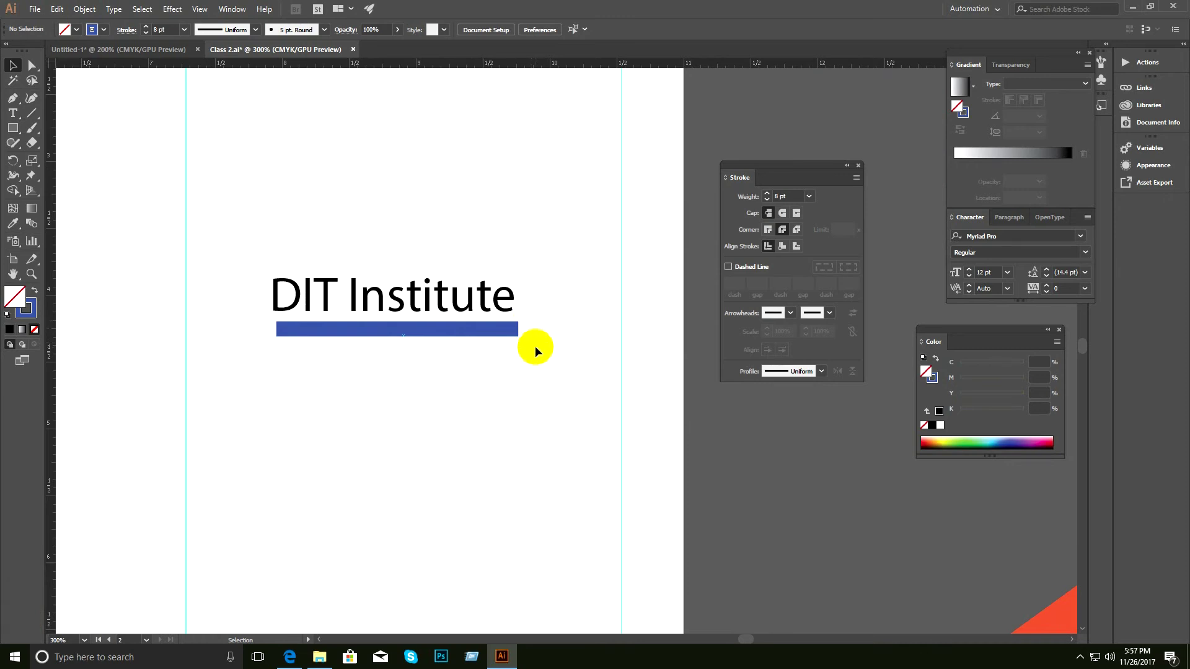
left_click(485, 332)
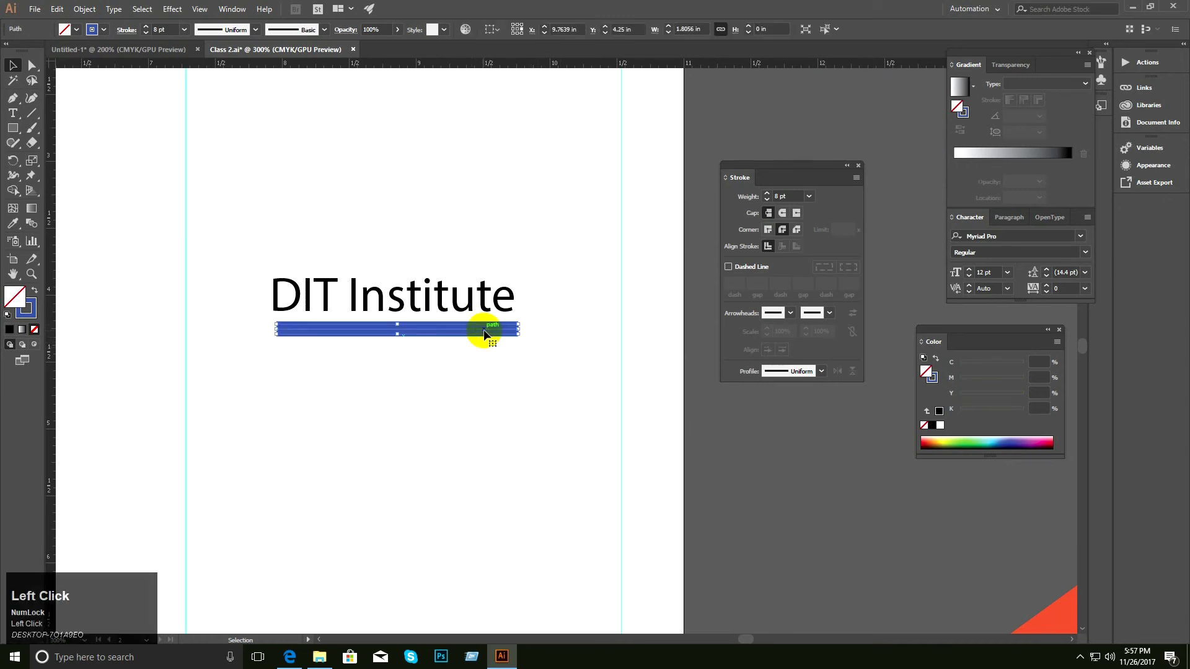
left_click(805, 374)
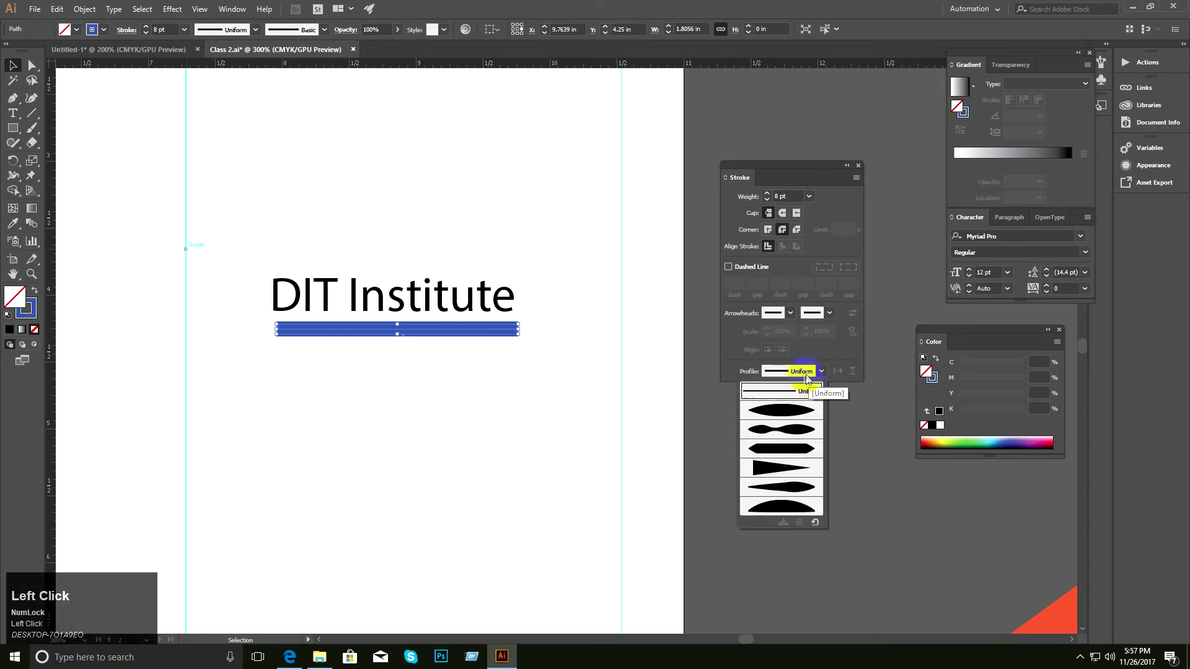
left_click(782, 412)
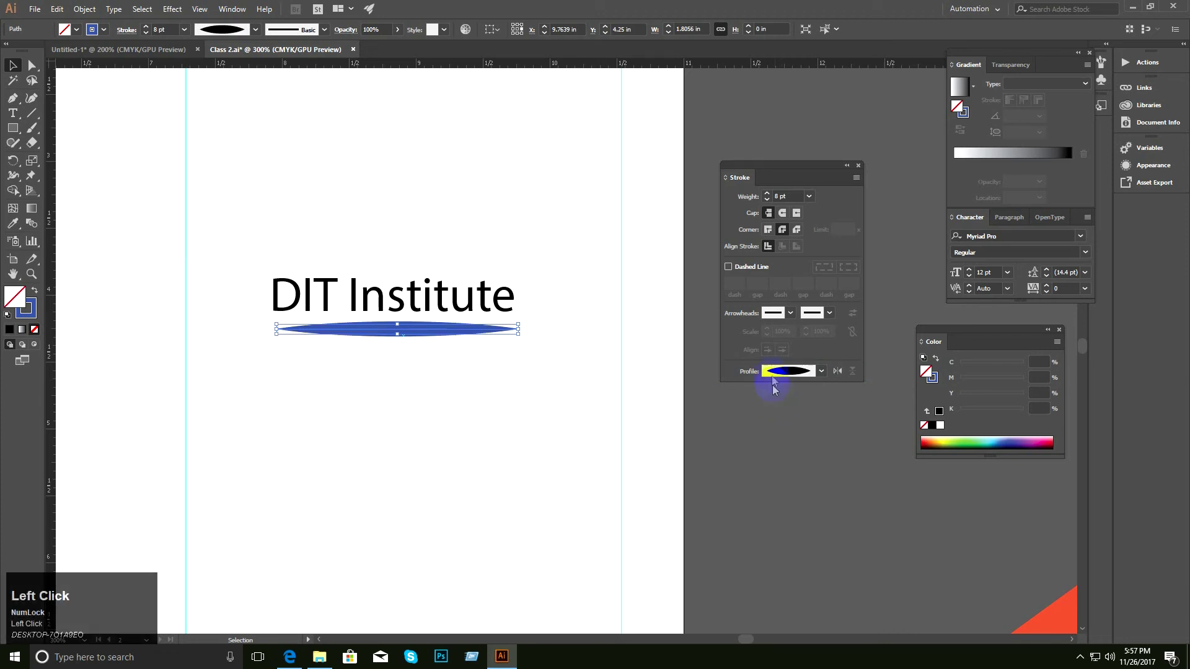
left_click(768, 199)
left_click(767, 200)
left_click(767, 200)
Try the double-bulge, triangular taper and off-center bulge width profiles on the line under the text.
left_click(798, 371)
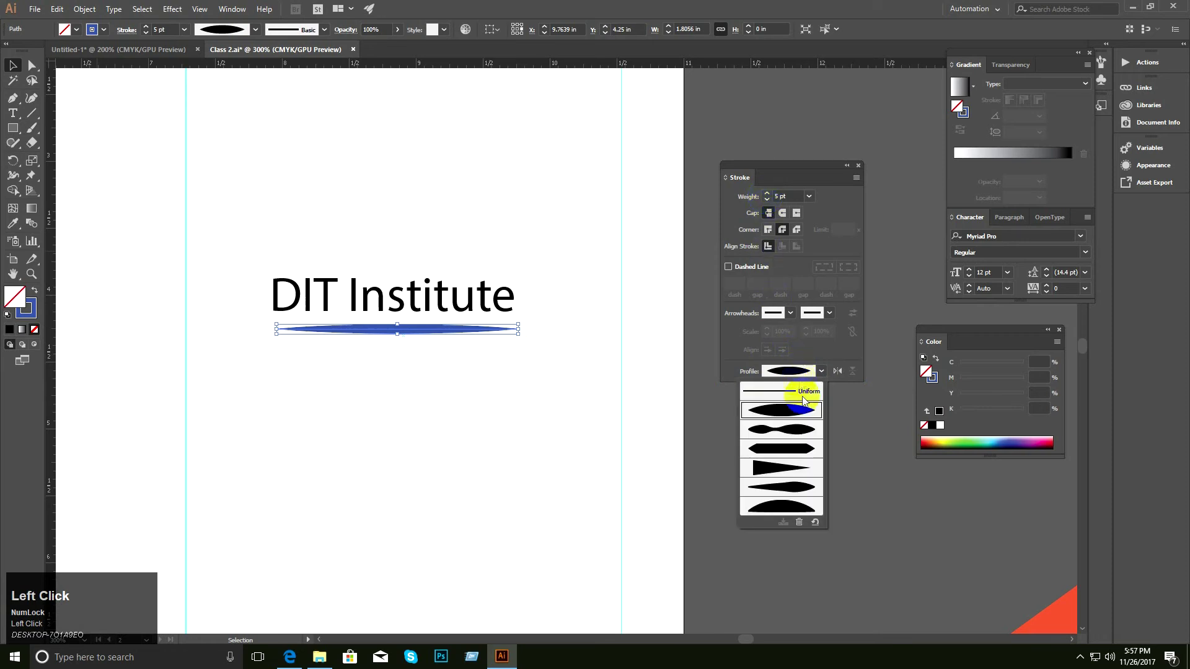
left_click(797, 423)
left_click(790, 372)
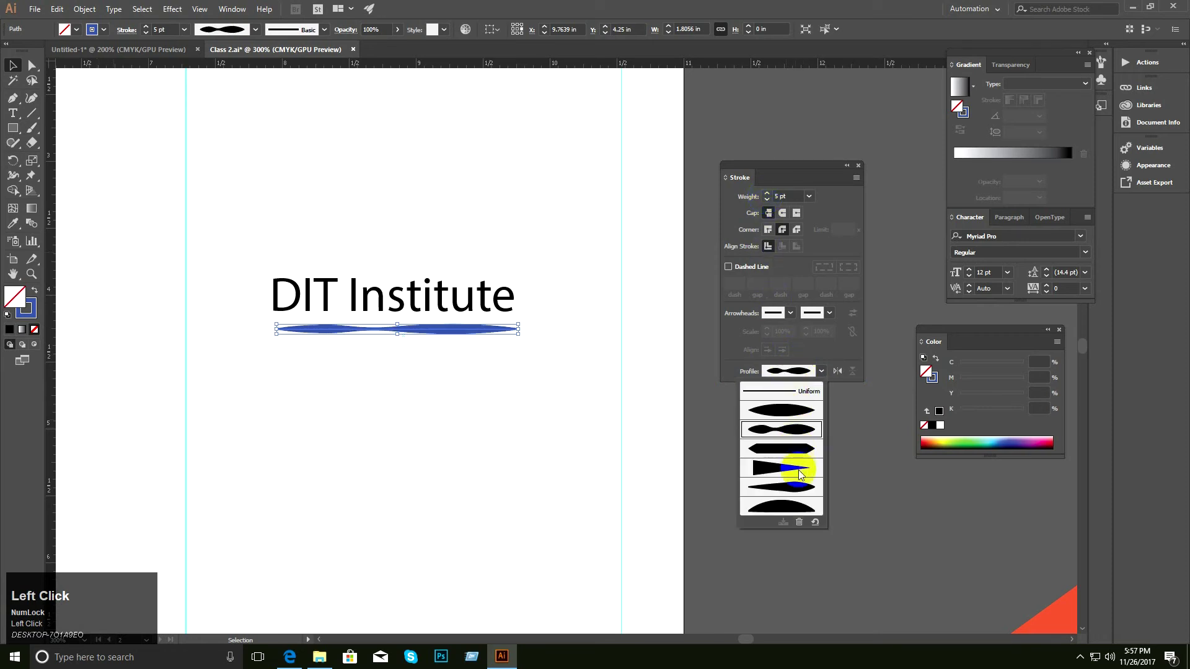
left_click(800, 474)
left_click(797, 372)
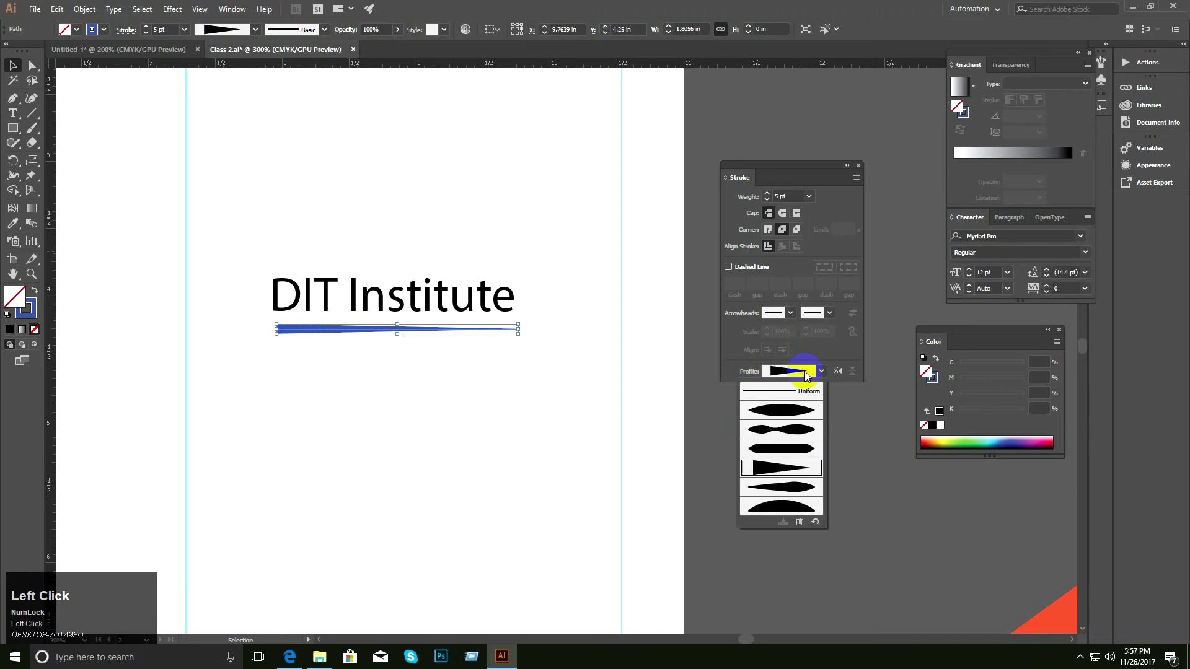
left_click(801, 488)
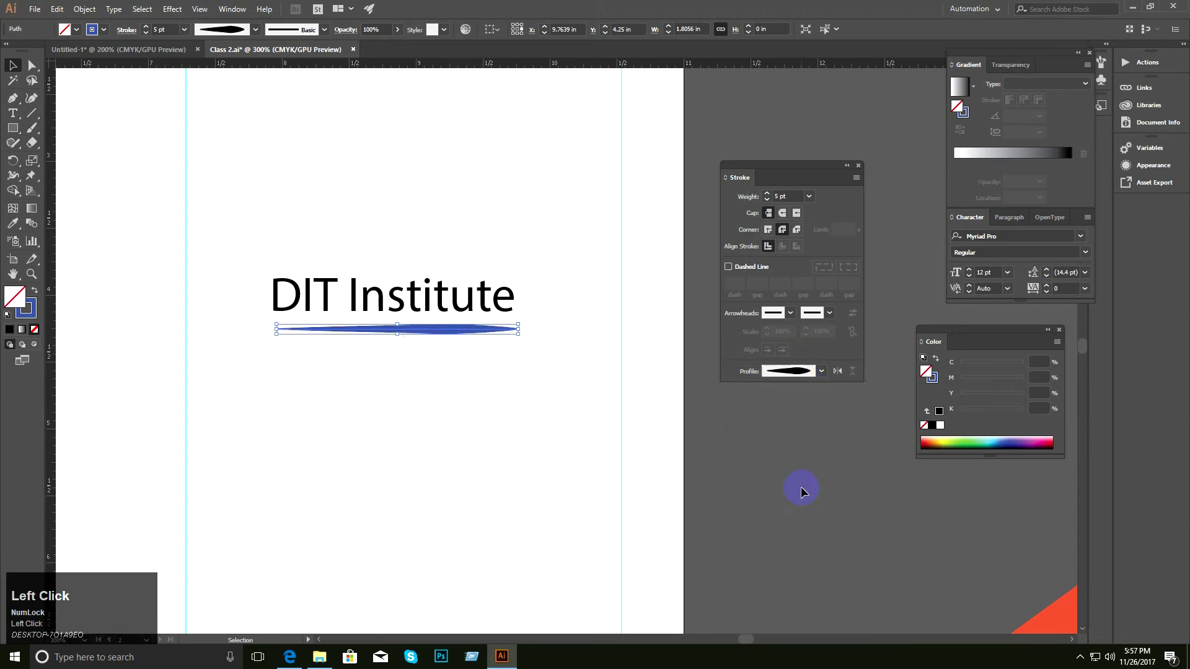
Apply the triangular width profile to the blue line under the DIT Institute text.
left_click(785, 365)
left_click(774, 455)
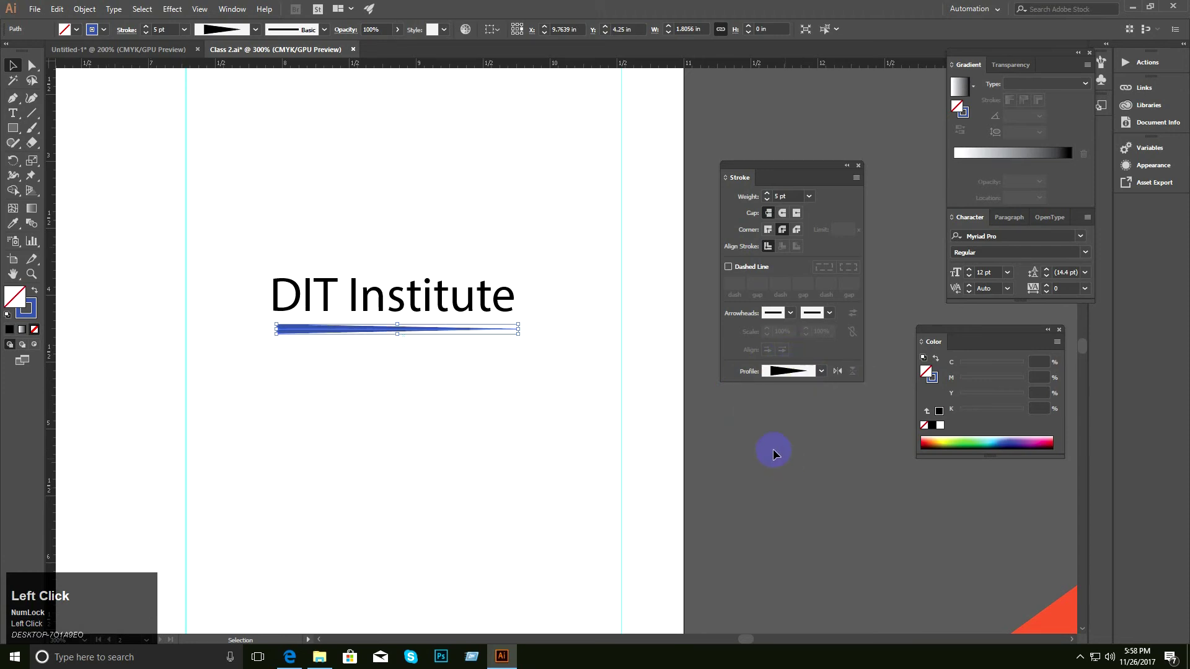
left_click(533, 364)
Try reversing the underline's taper, including flipping its width profile along the path, and undo the changes.
left_click(406, 330)
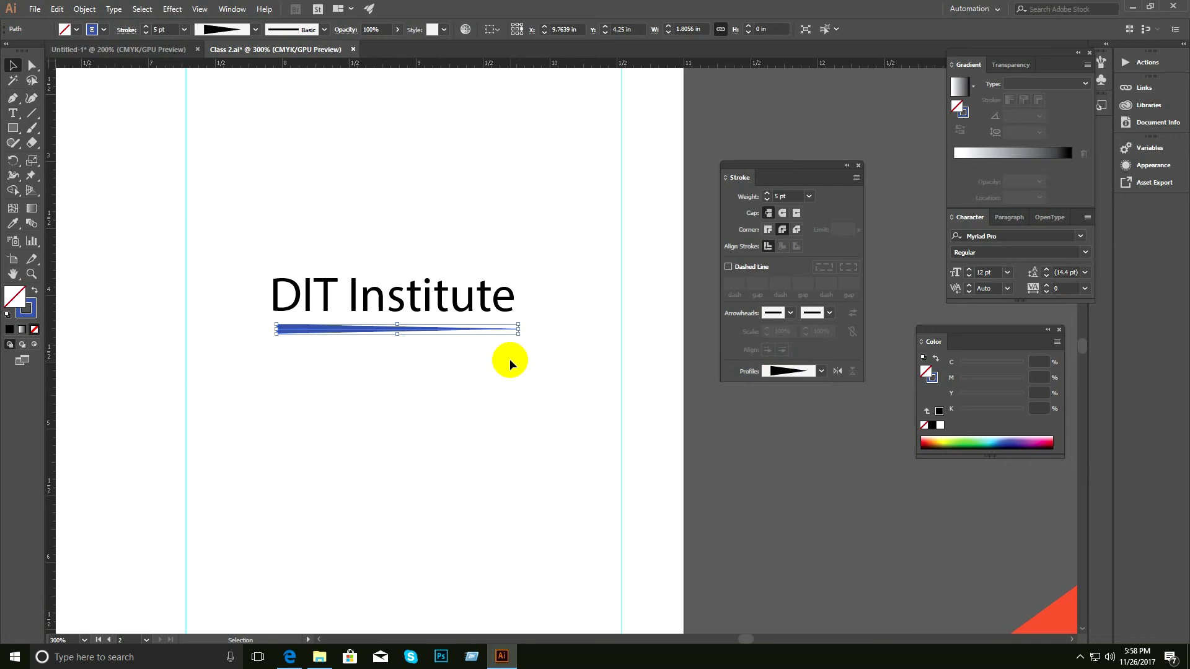
left_click_drag(523, 323, 270, 361)
key("ctrl+z")
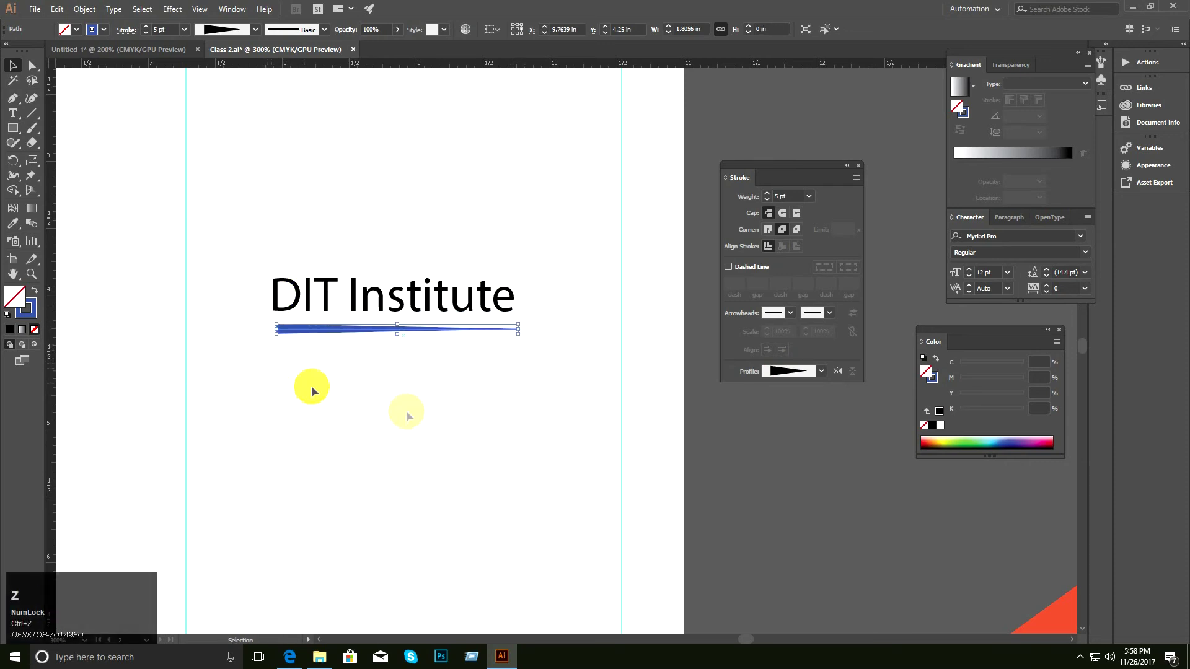
left_click(838, 372)
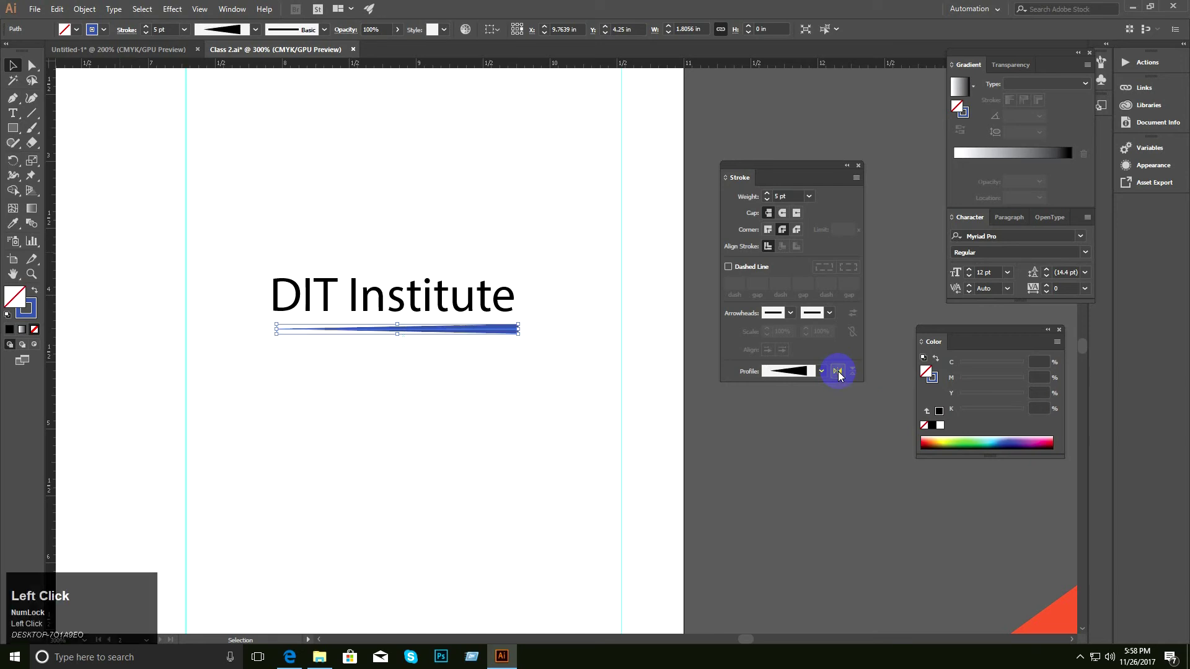
left_click(496, 373)
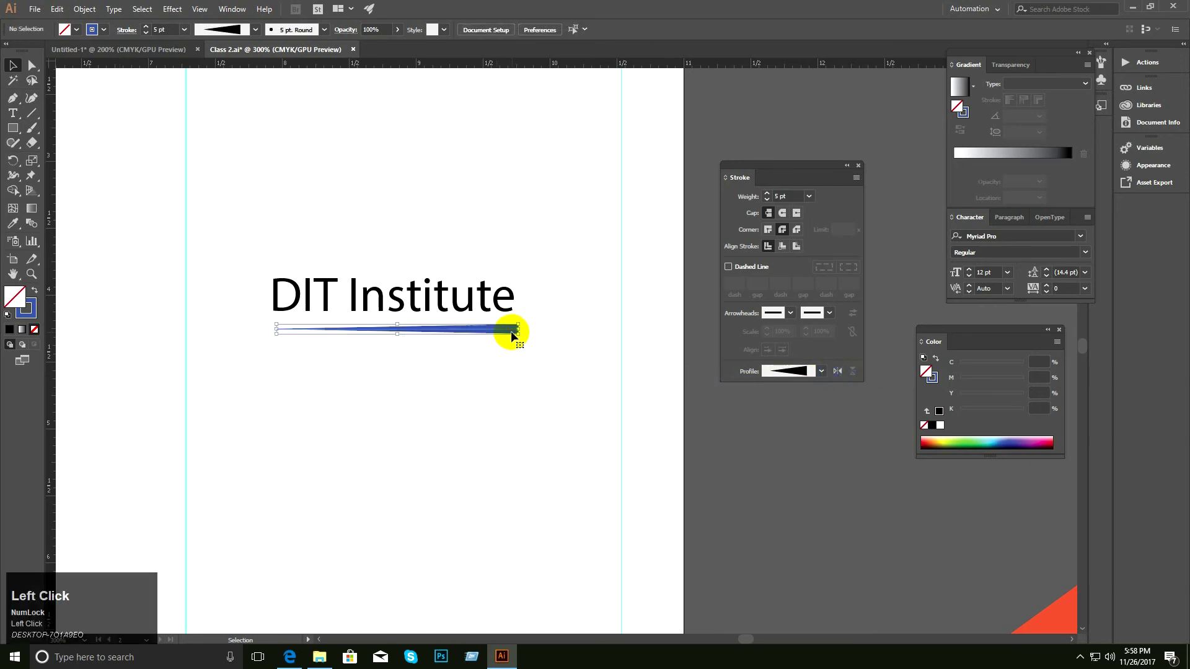
key("ctrl+z")
left_click(523, 366)
Draw an open path of curves and straight segments, about 2.56 in wide and 1.08 in high, above the DIT Institute text with the Pen tool.
left_click(514, 307, "ctrl+alt")
left_click(514, 306, "ctrl+alt")
left_click(545, 324, "ctrl")
left_click_drag(537, 326, 420, 263)
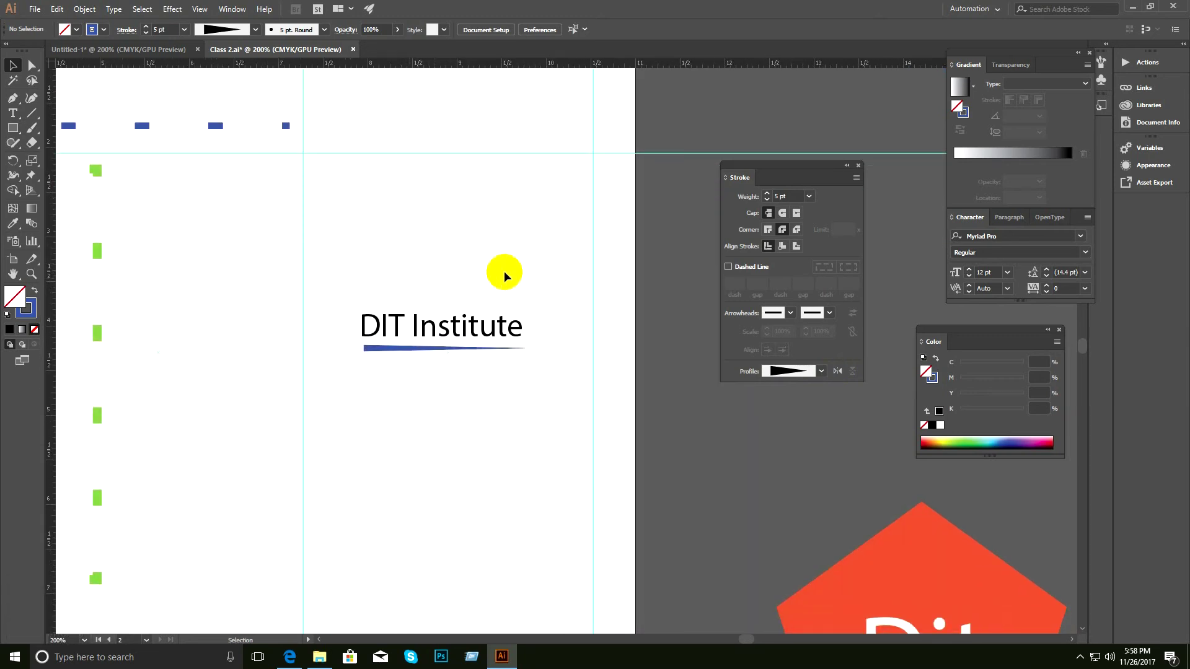
left_click(18, 101)
left_click_drag(359, 214, 406, 244)
left_click(480, 231)
left_click_drag(536, 195, 577, 262)
left_click(588, 279)
left_click(588, 228)
left_click(521, 250)
left_click(484, 267)
left_click(13, 66)
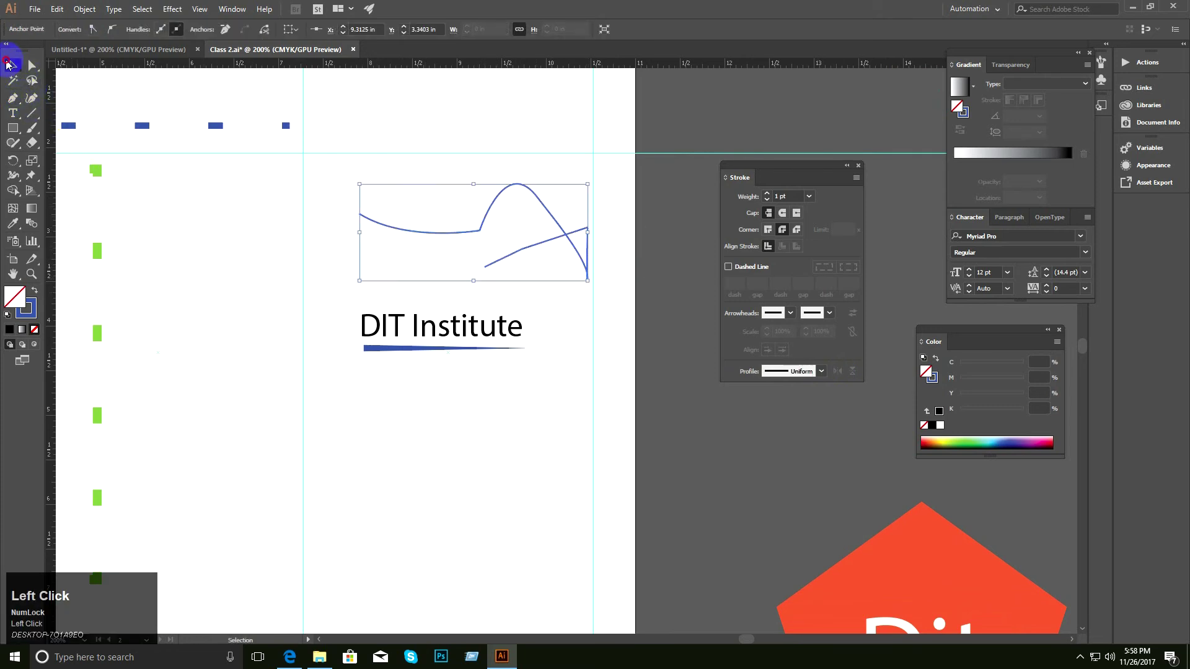
Try the lens-shaped width profile on the curved path above the text and undo it.
left_click_drag(392, 195, 441, 251)
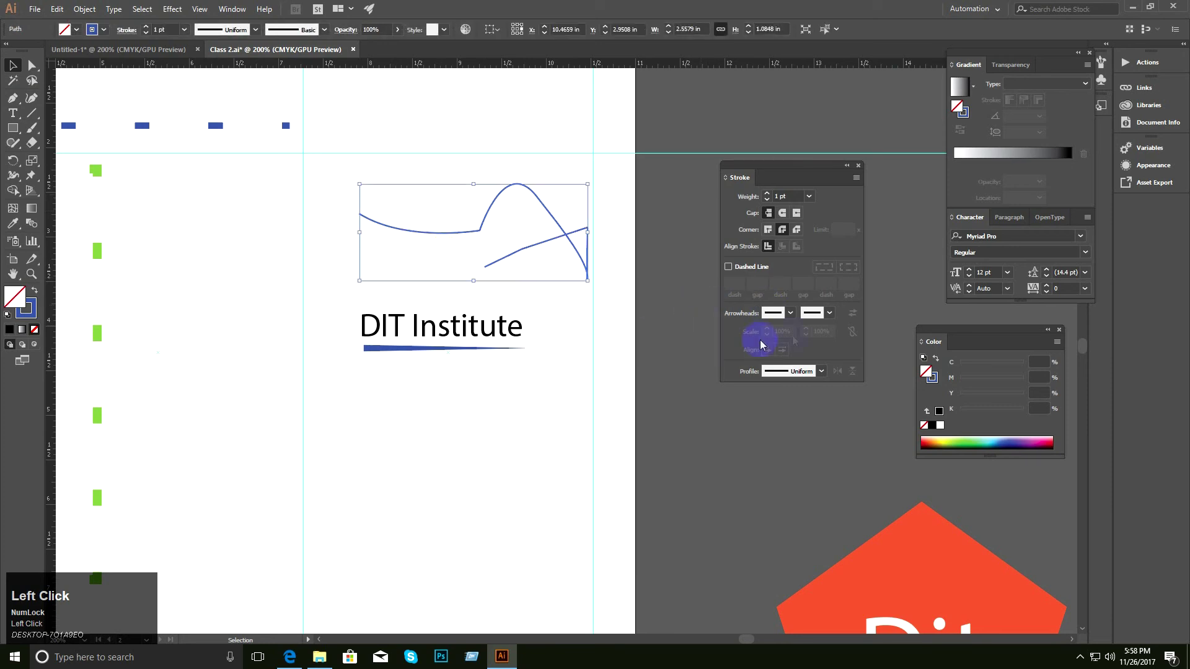
left_click(802, 373)
left_click(795, 409)
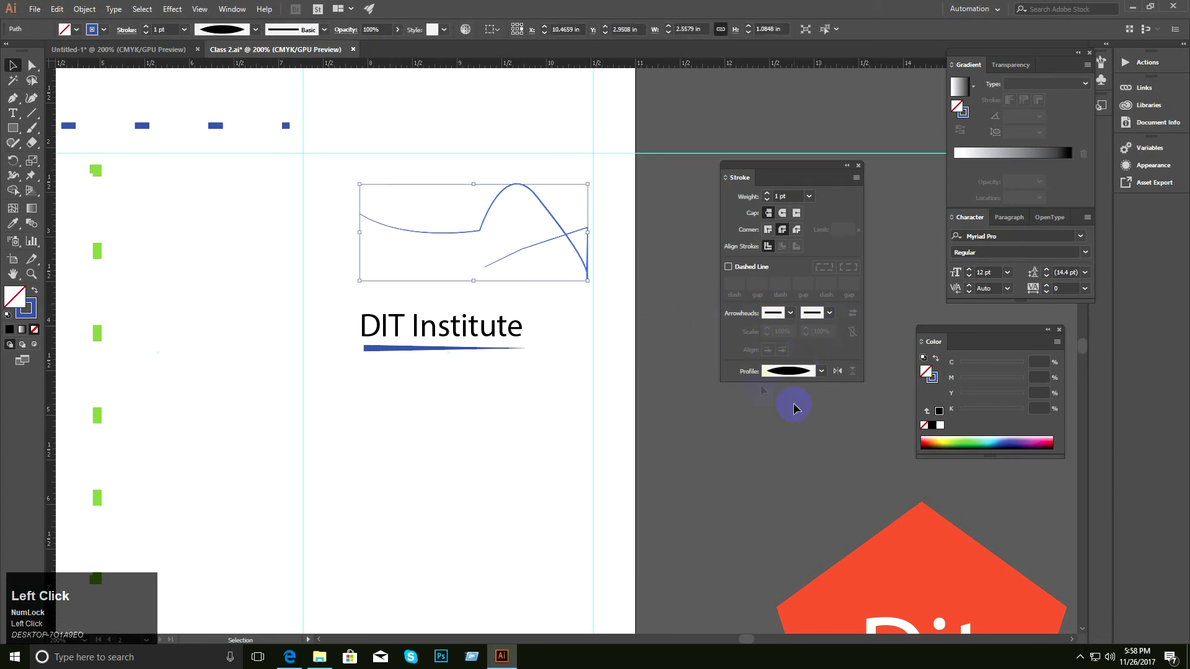
left_click(535, 339)
key("ctrl+space")
left_click(531, 303)
key("space")
left_click_drag(520, 287, 487, 274)
left_click_drag(412, 212, 487, 277)
key("ctrl+z")
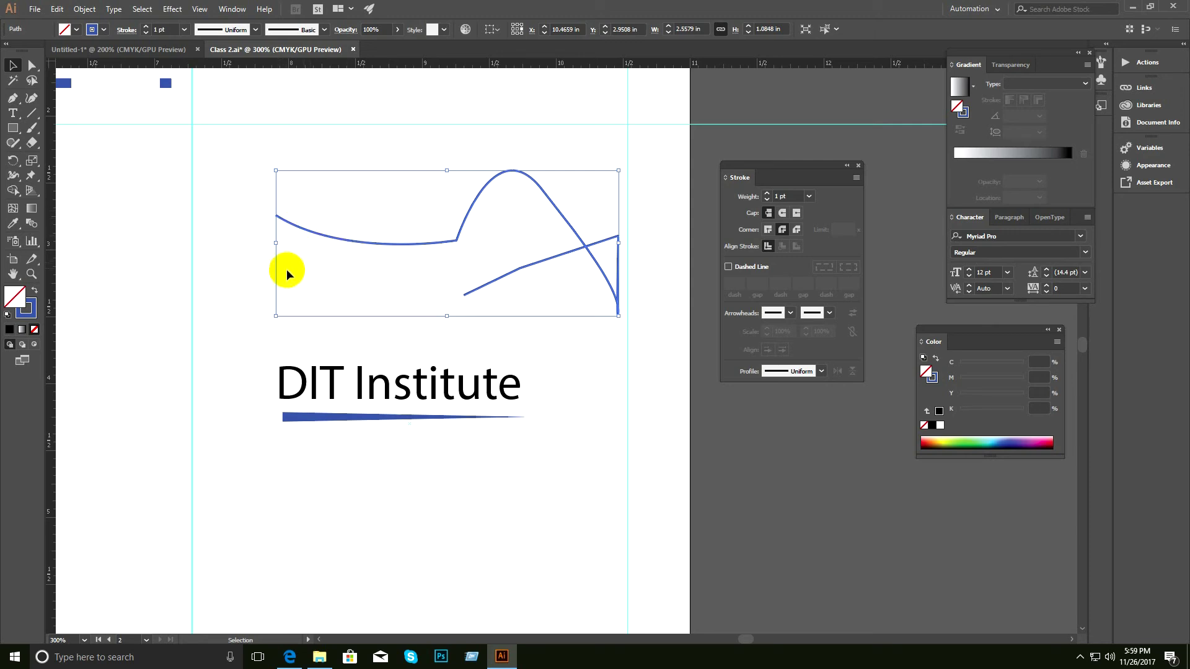
Apply the triangular width profile to the curved path above the DIT Institute text and flip the profile along the path.
left_click(784, 370)
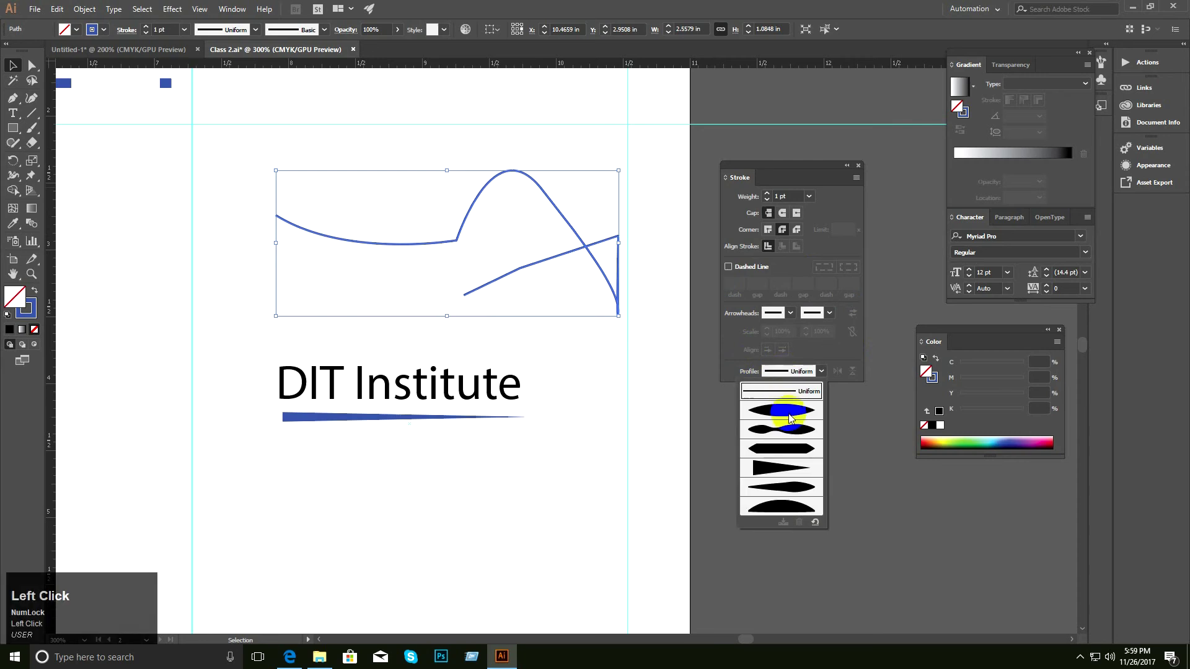
left_click(791, 464)
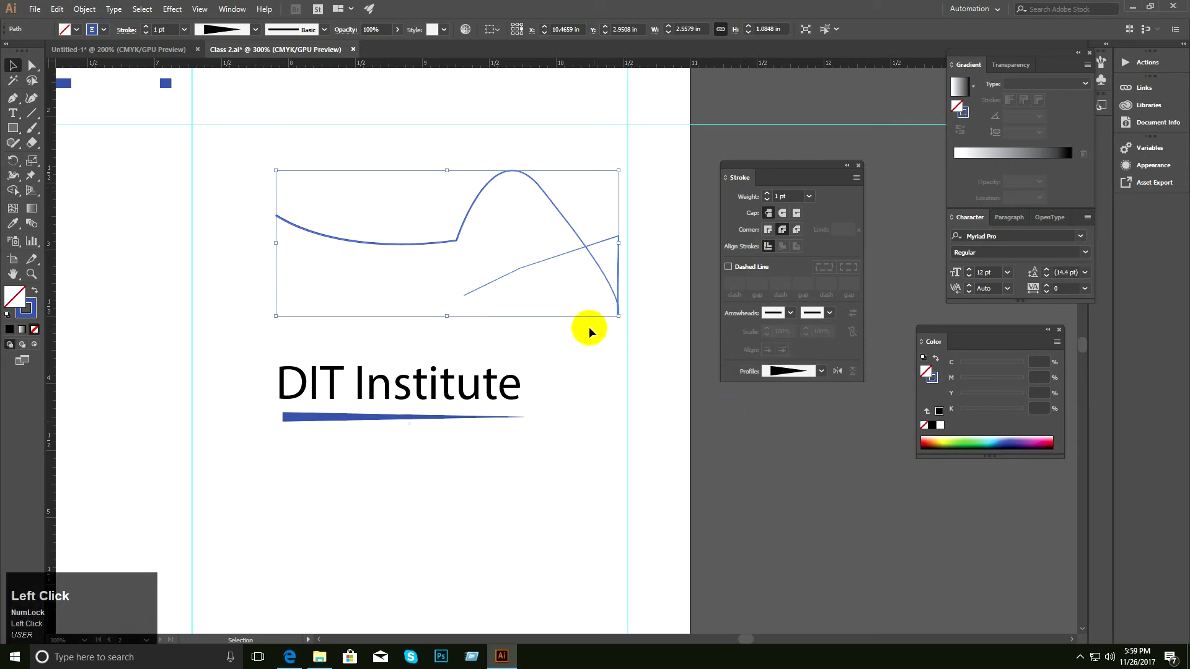
left_click(444, 277)
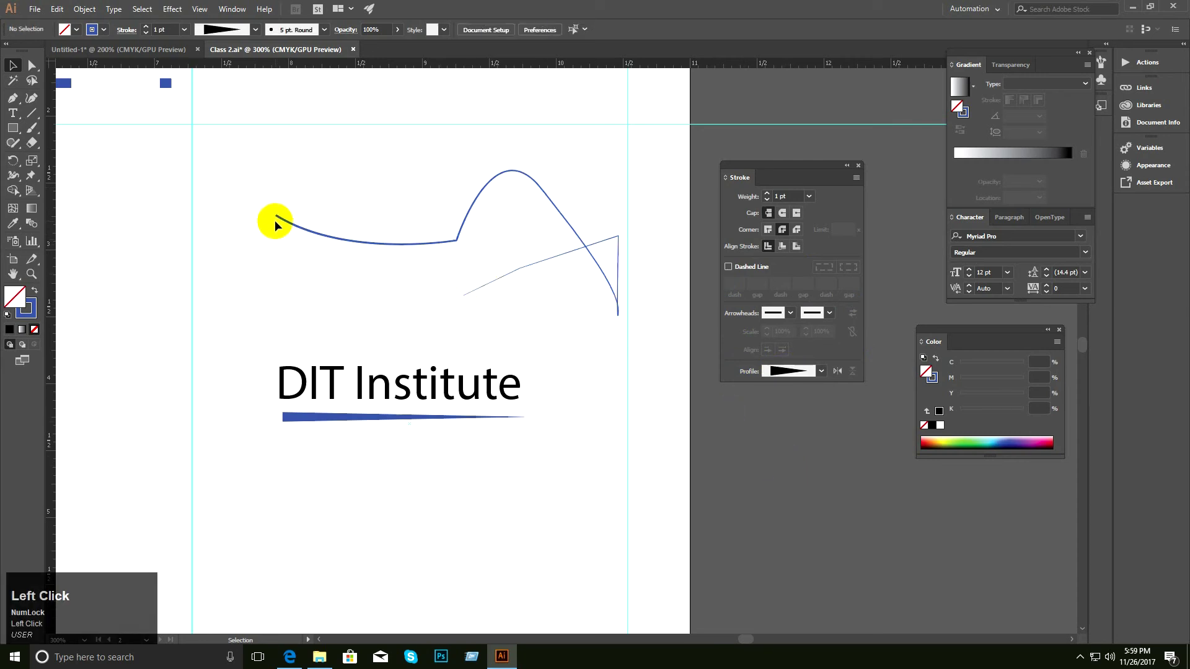
left_click(482, 283)
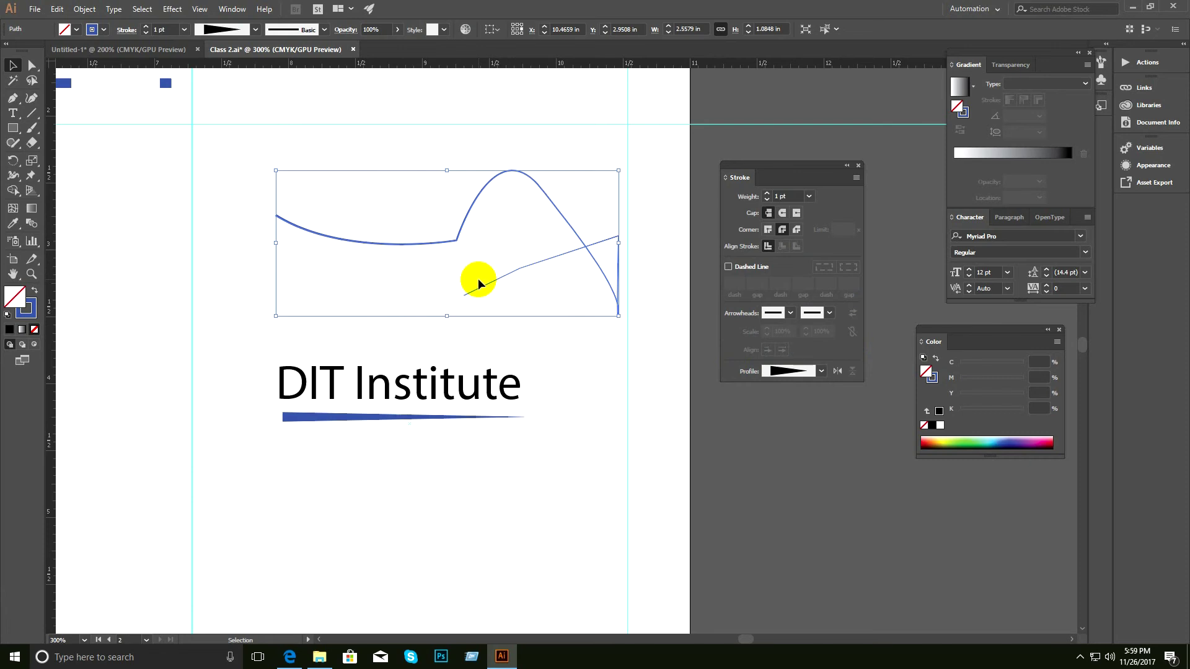
left_click(838, 370)
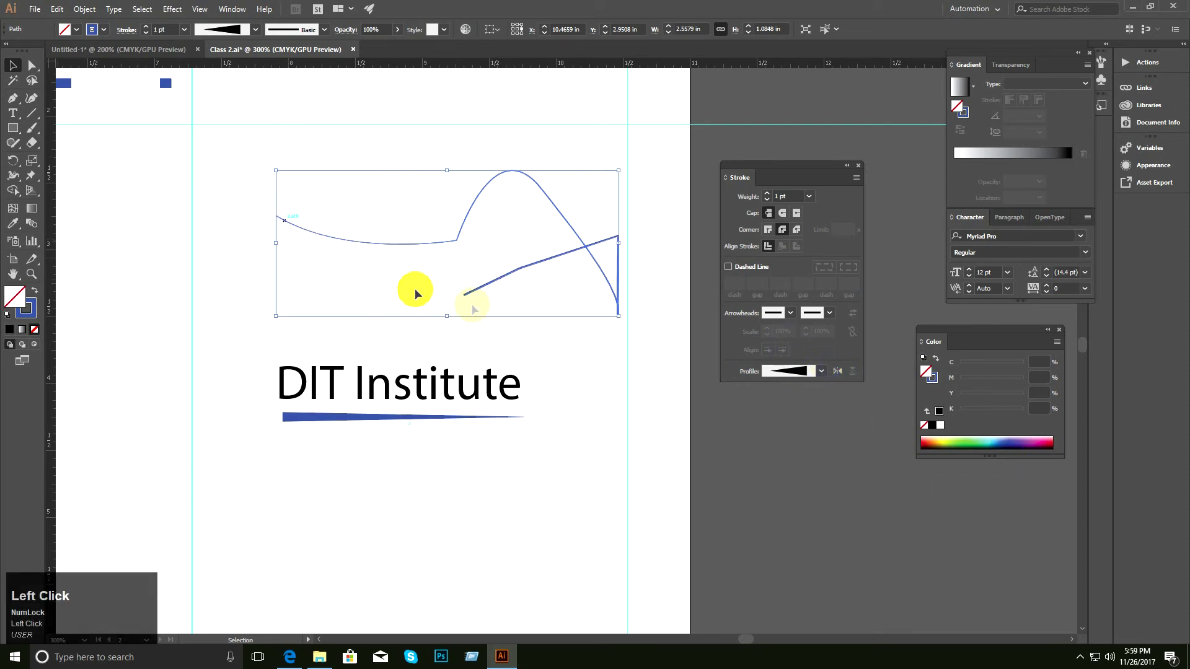
Delete the curved path above the DIT Institute text.
left_click(600, 403)
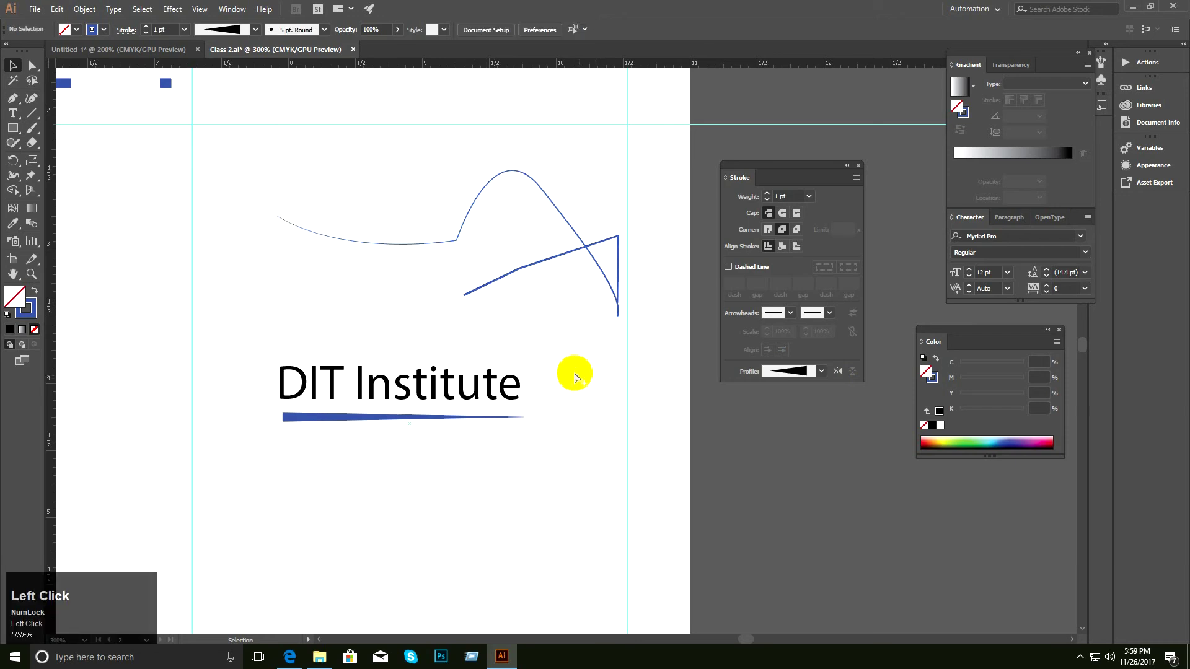
left_click(490, 251)
key("BackSpace")
left_click(479, 420)
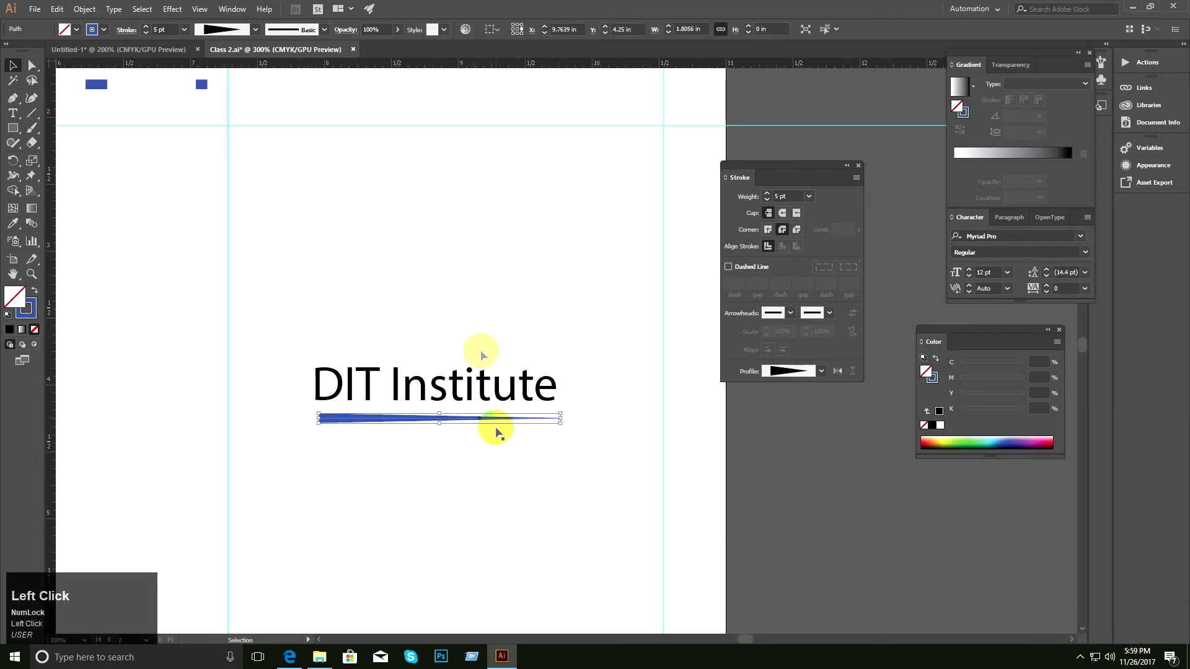
left_click(296, 31)
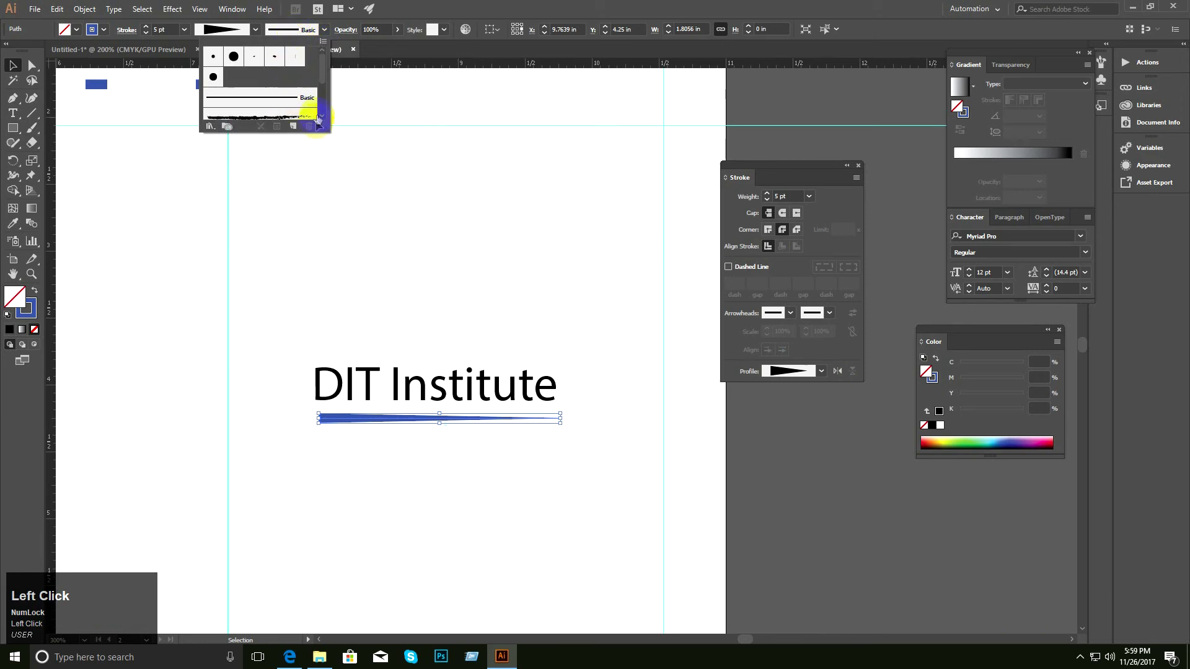
left_click(332, 168)
left_click(256, 29)
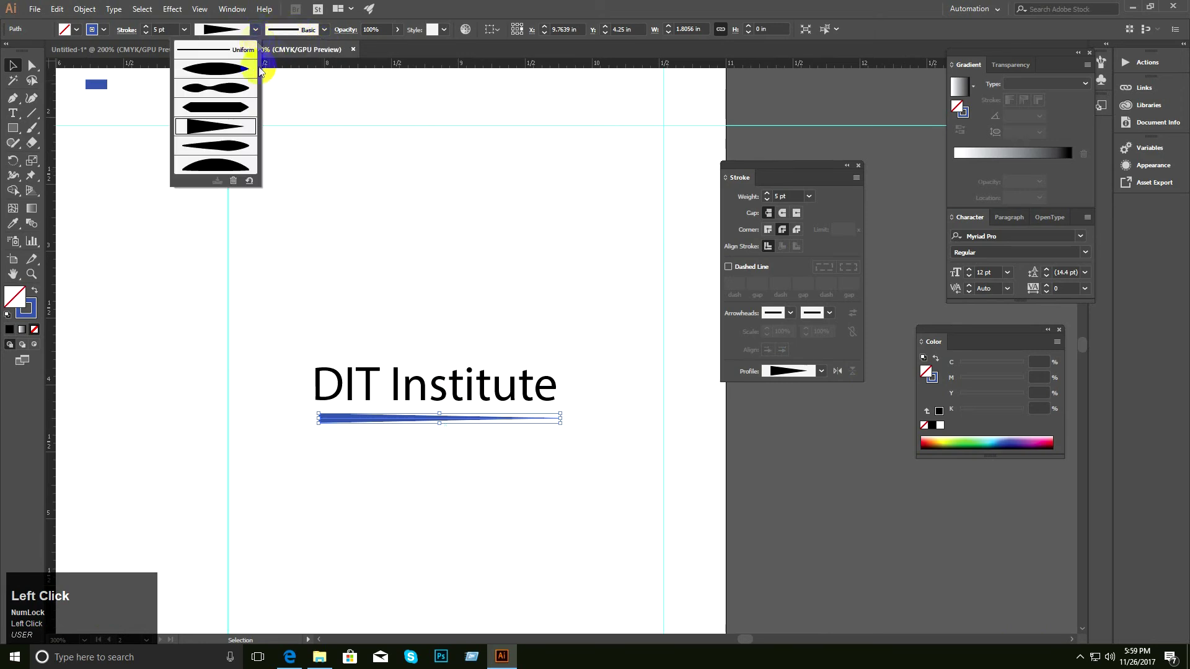
left_click(357, 192)
Draw a straight horizontal line about 2.39 in long above the DIT Institute text with the Pen tool.
key("ctrl+minus")
left_click_drag(537, 357, 285, 442)
key("ctrl+equal")
left_click(14, 99)
left_click(262, 254)
left_click(581, 254, "shift")
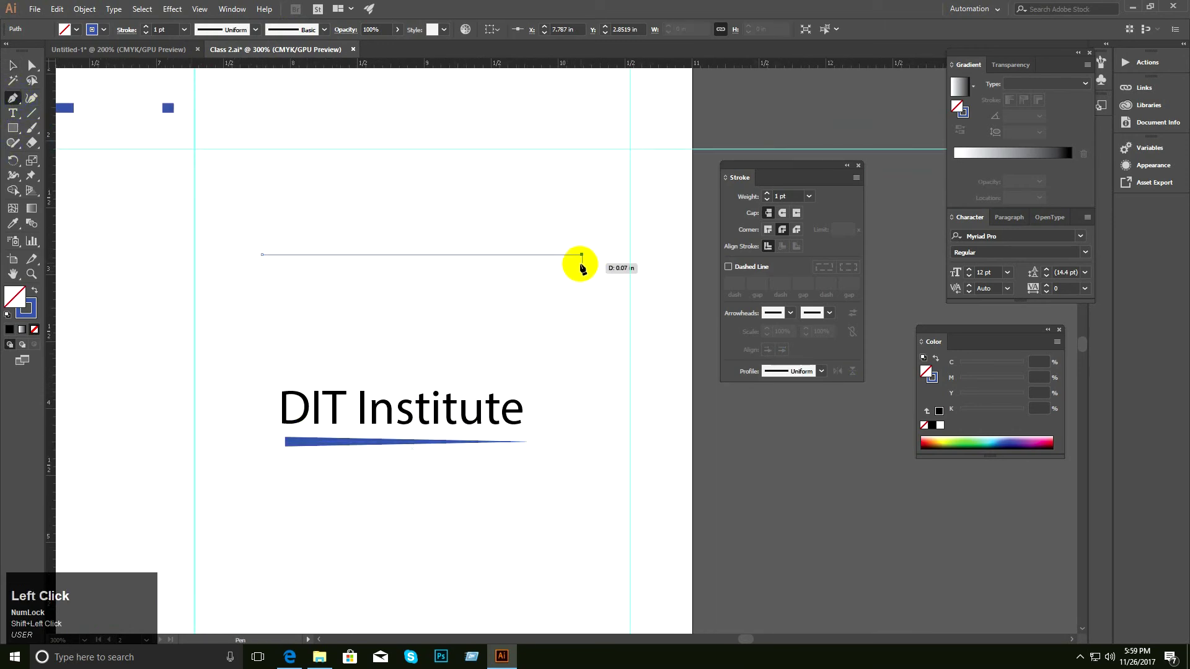
left_click(16, 64)
Set the stroke weight of the horizontal line above the text to 3 pt.
key("ctrl+space")
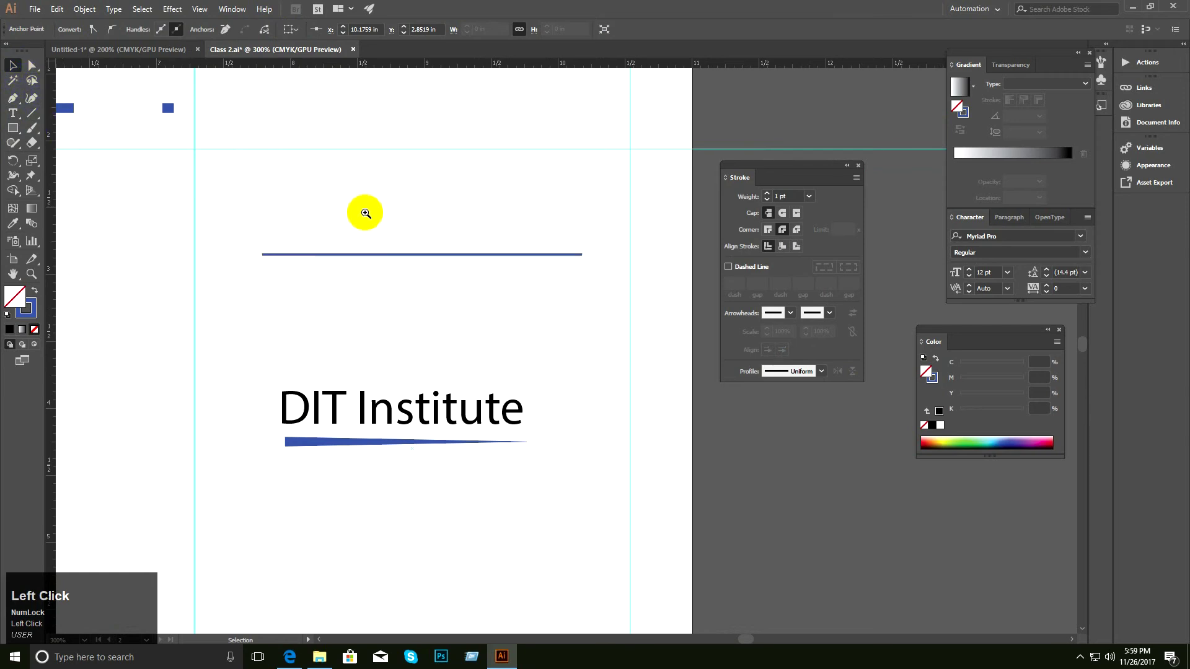
left_click(456, 286, "ctrl")
left_click_drag(456, 286, 328, 246)
left_click(322, 263)
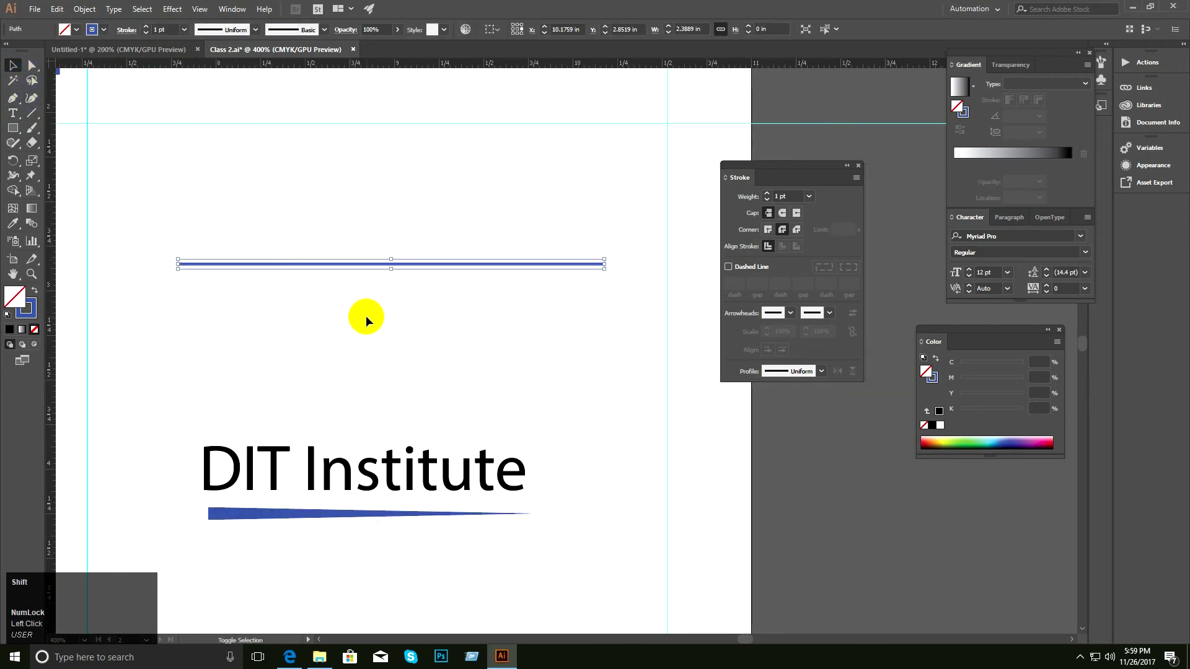
left_click(767, 193)
left_click(767, 193)
left_click(598, 190)
Taper the left end of the horizontal line to a point by editing its total width with the Width tool.
key("ctrl+space")
left_click(426, 257, "ctrl")
left_click_drag(427, 257, 310, 119)
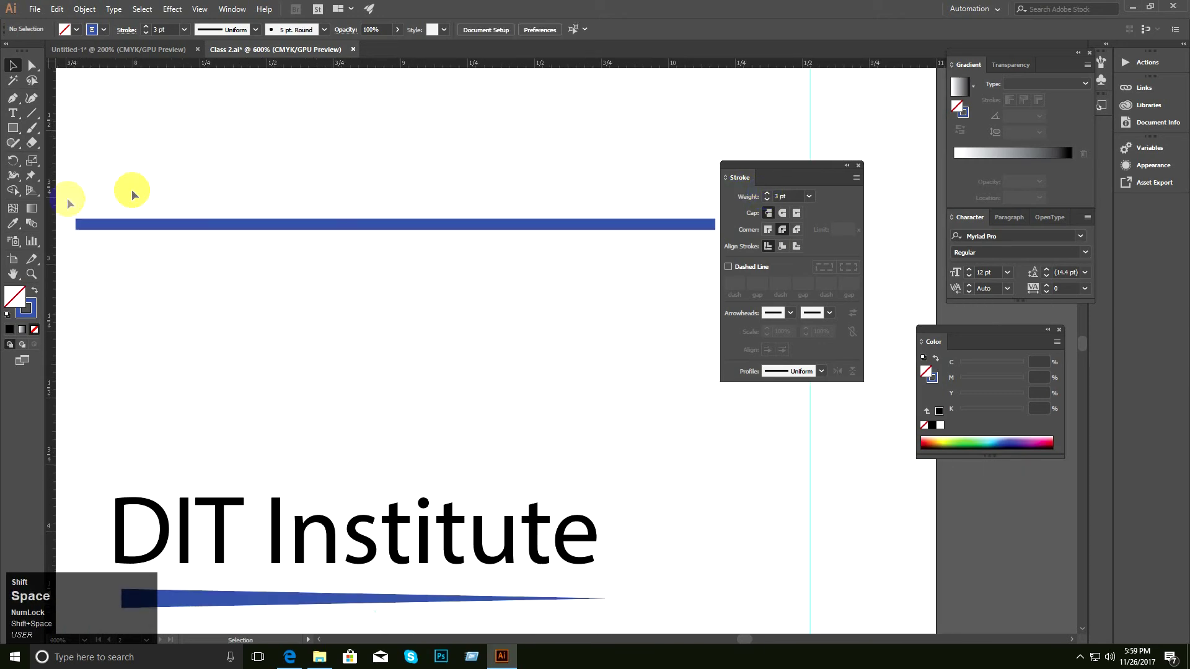
left_click(15, 180, "shift")
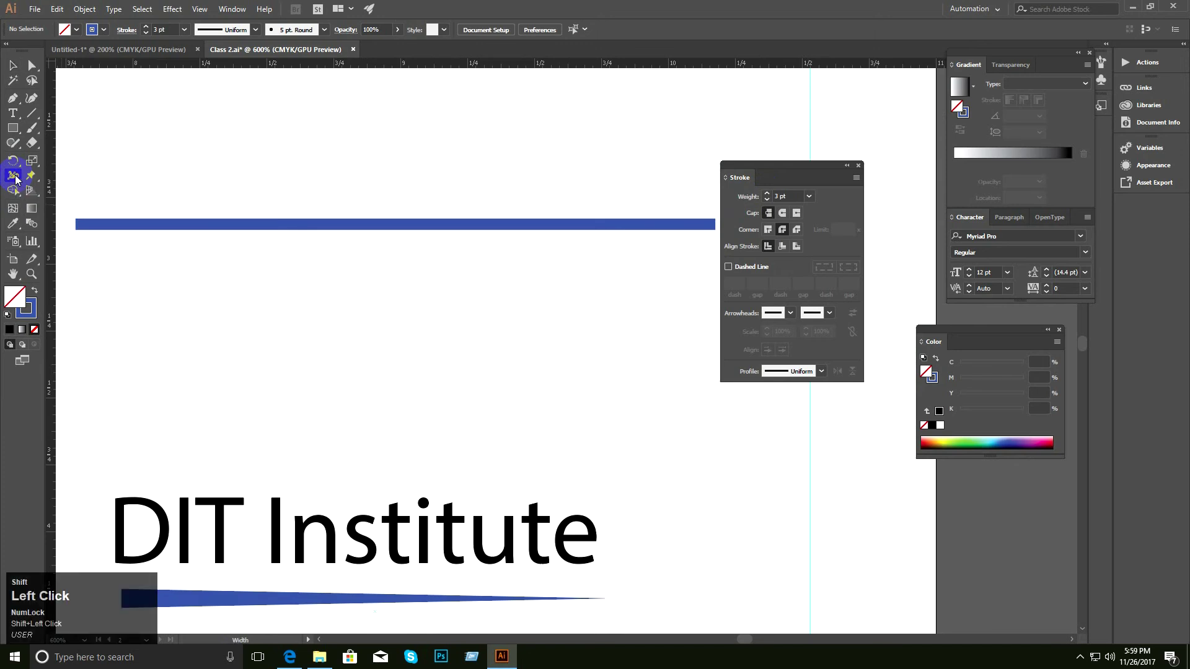
double_click(75, 227)
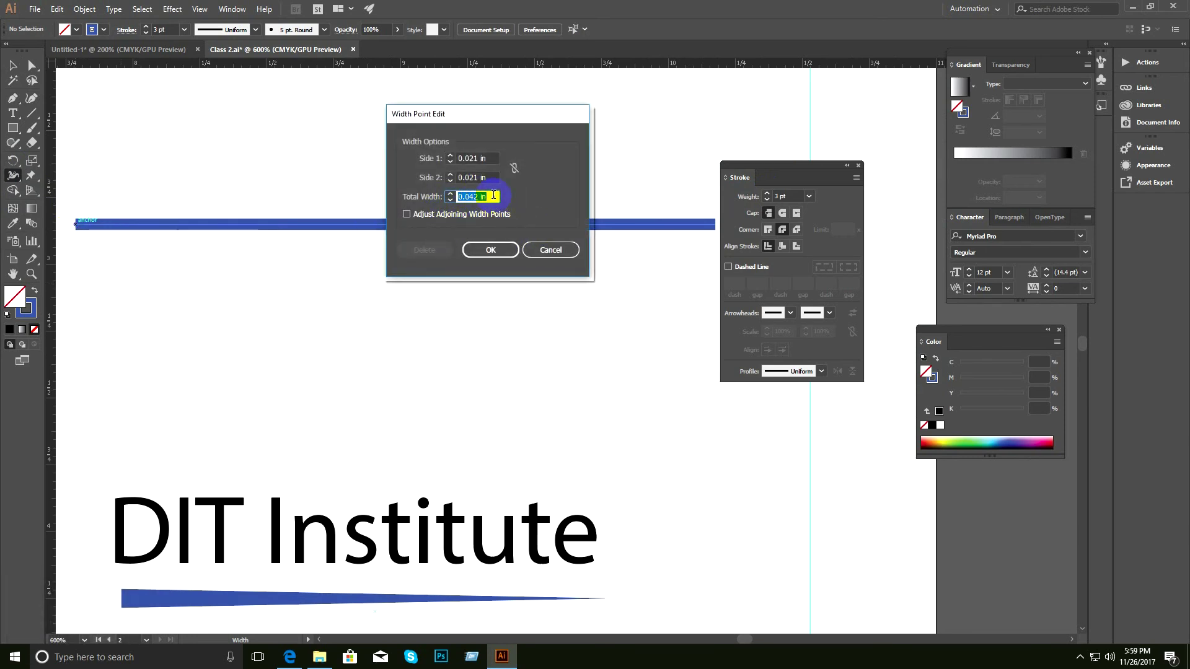
key("Return")
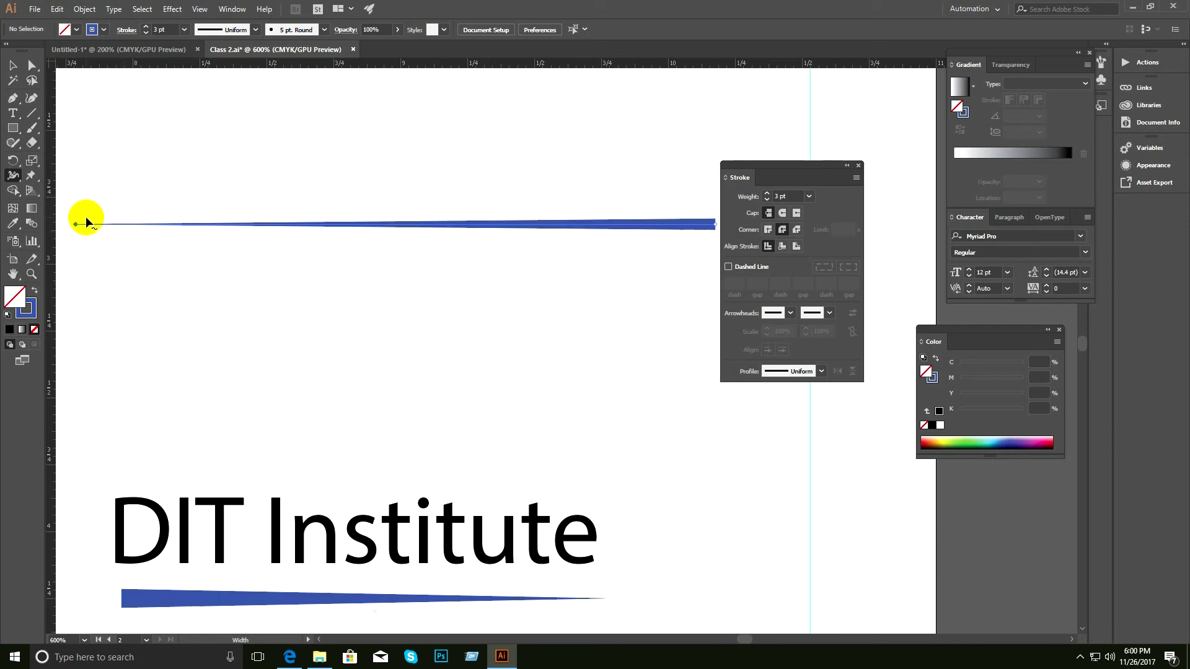
Try a total width of 5 in at a width point near the line's middle and undo it.
double_click(375, 225, "shift")
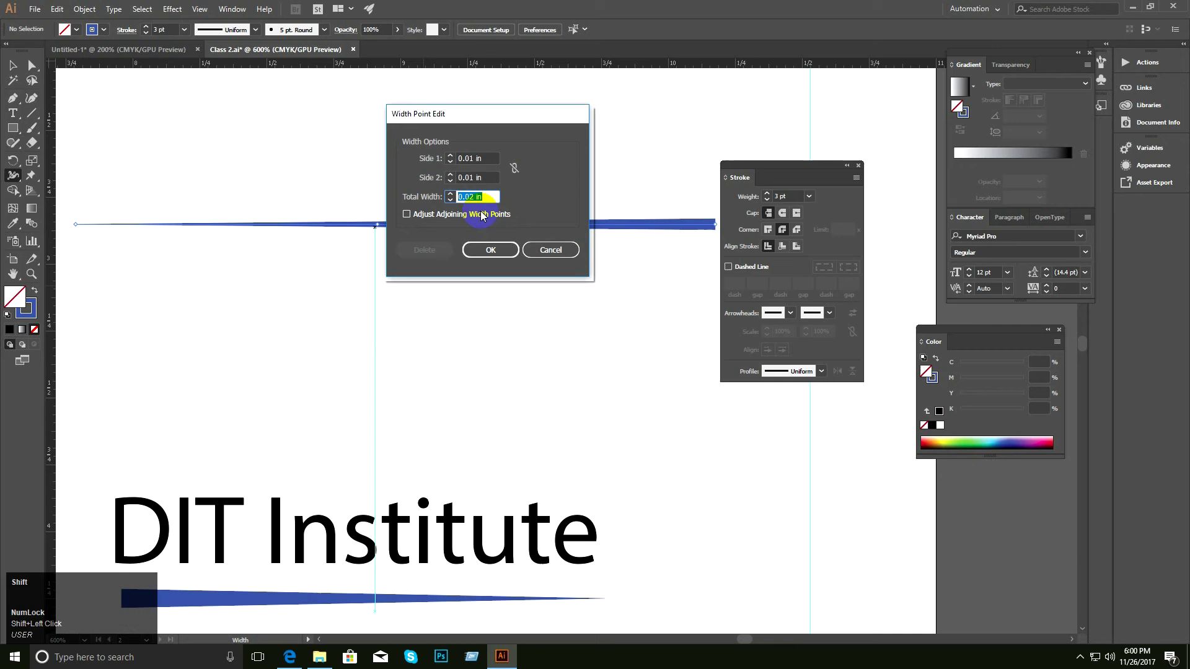
key("Return")
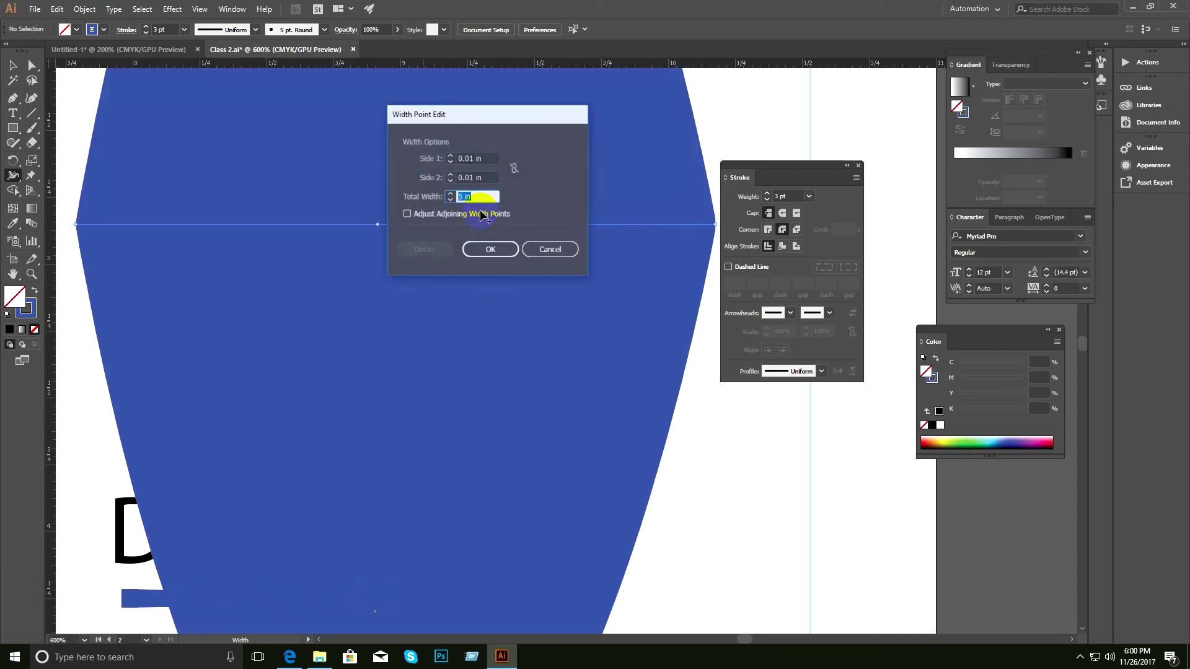
key("ctrl+z")
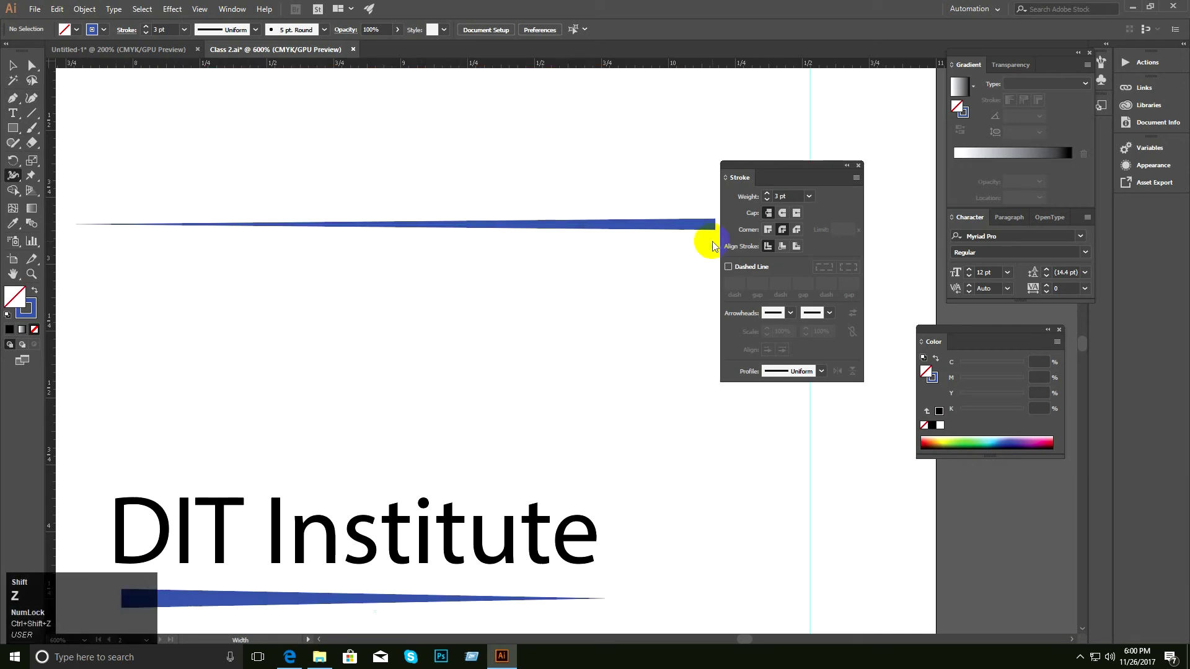
Change the ruler units from inches to points.
double_click(409, 224)
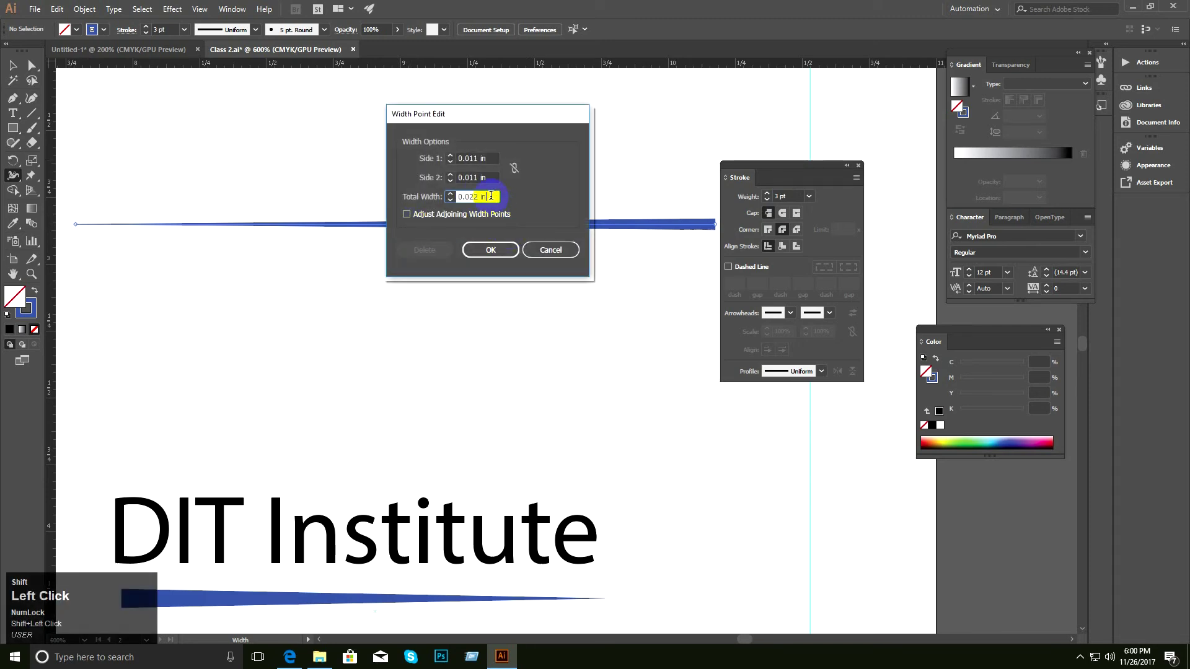
left_click(550, 248)
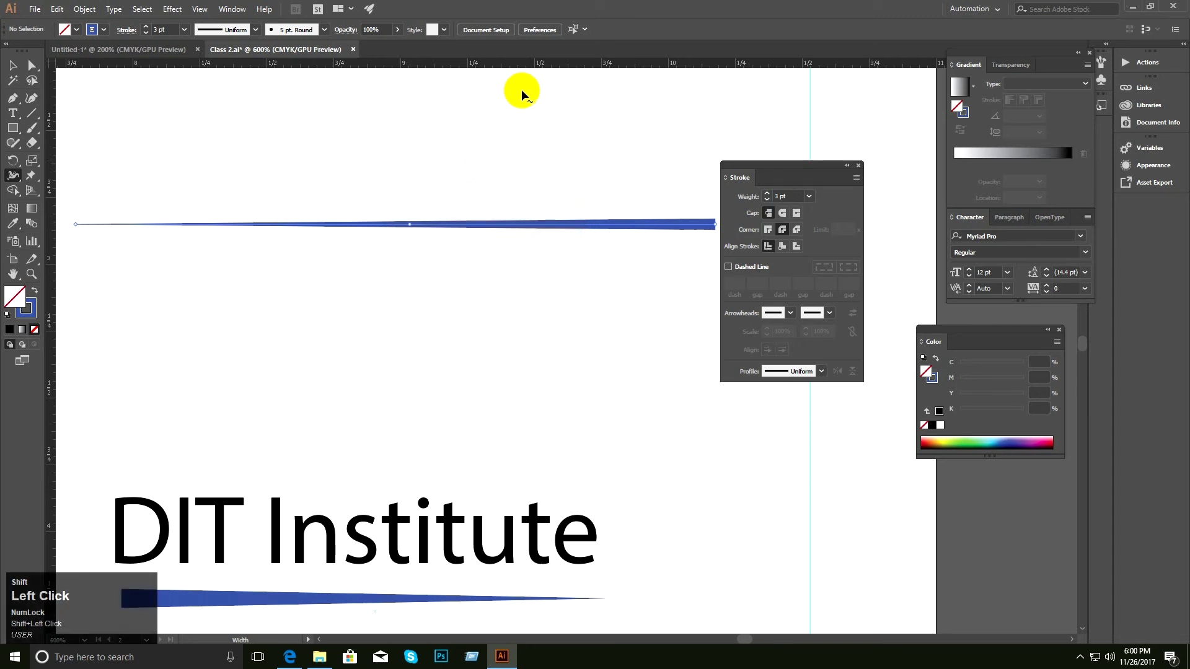
right_click(512, 70)
left_click(537, 73)
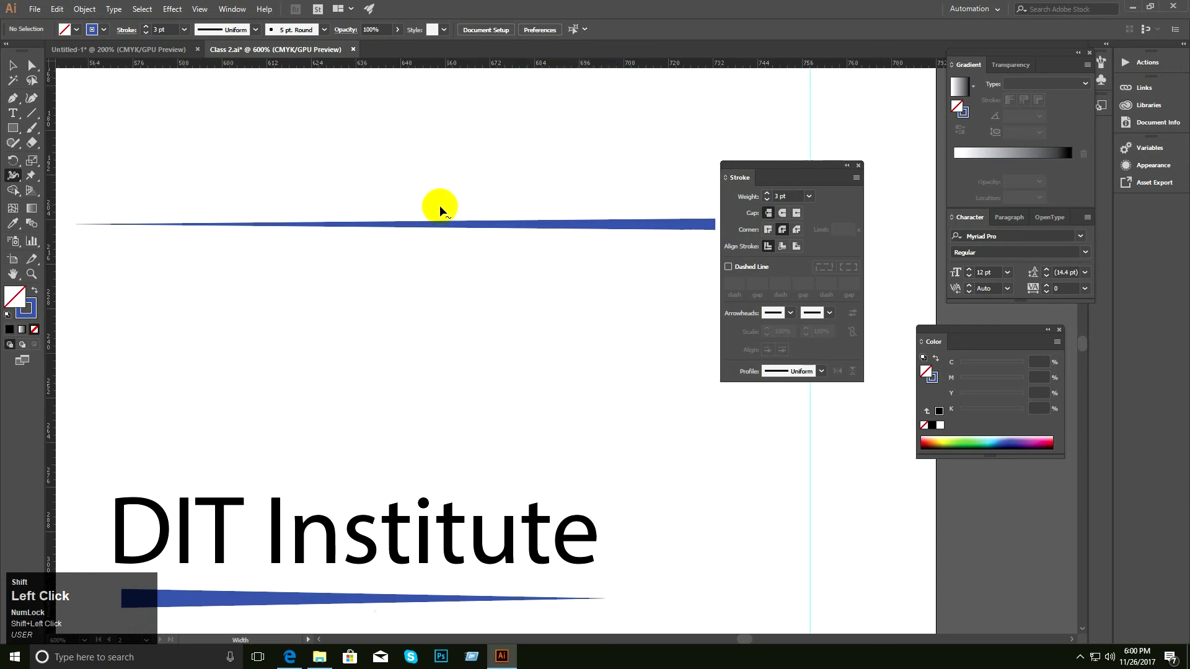
Set the line's total width to 5 pt near its middle and to 0 at its right end with the Width tool.
double_click(412, 227)
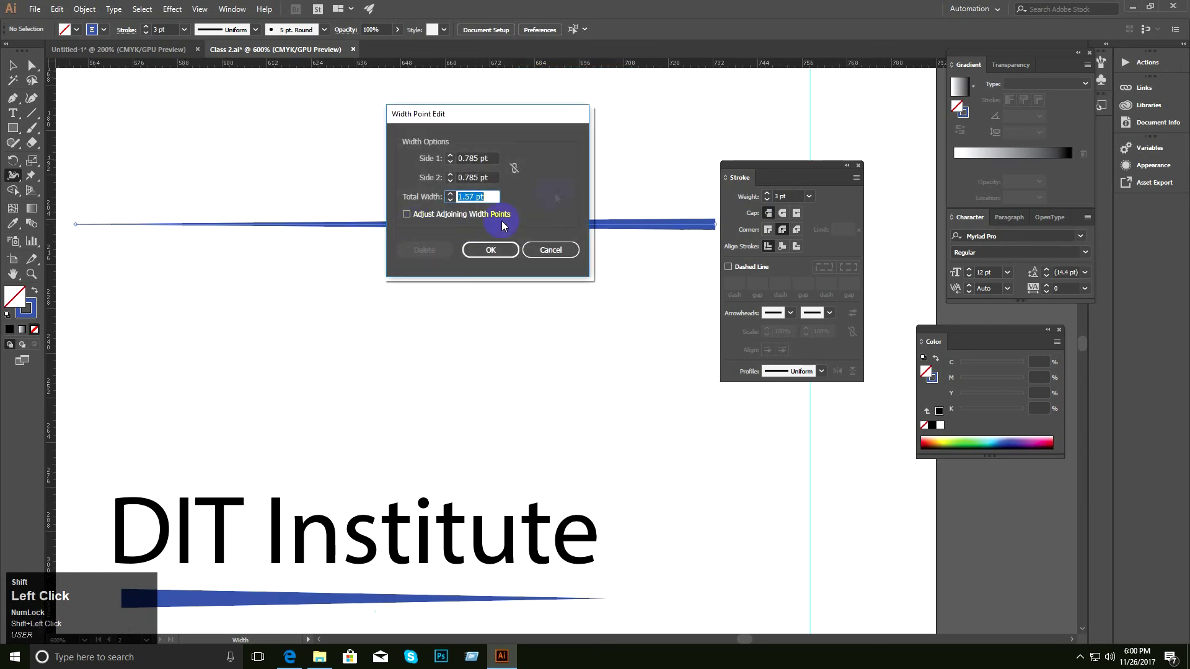
type("5")
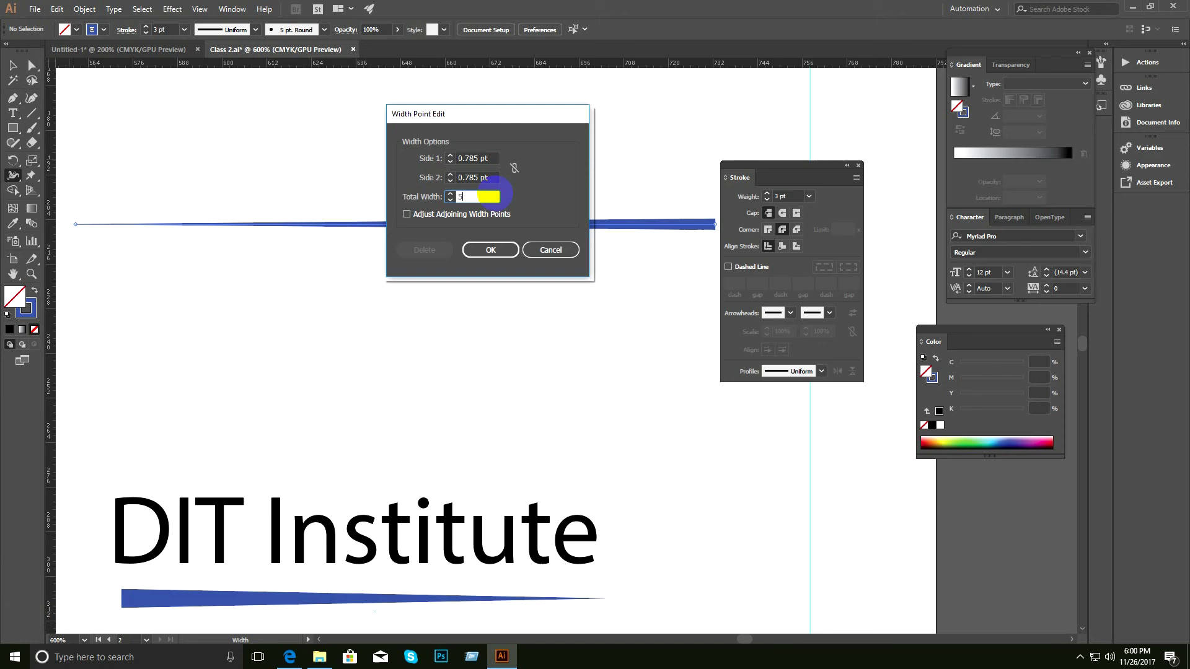
key("Return")
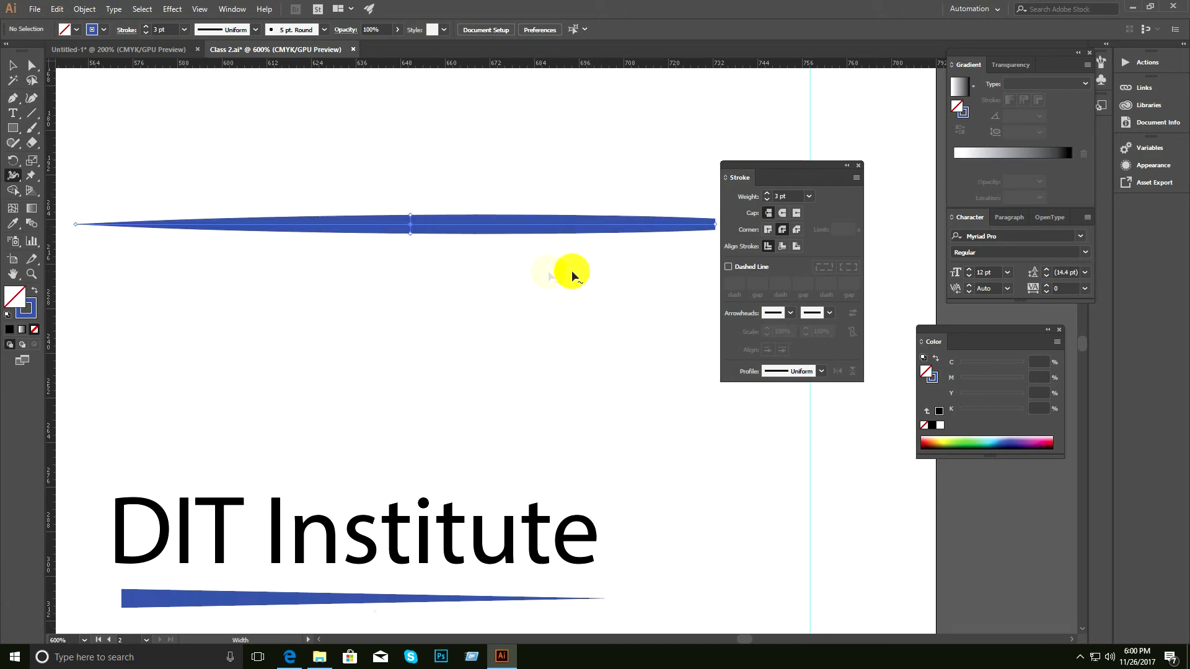
double_click(716, 224)
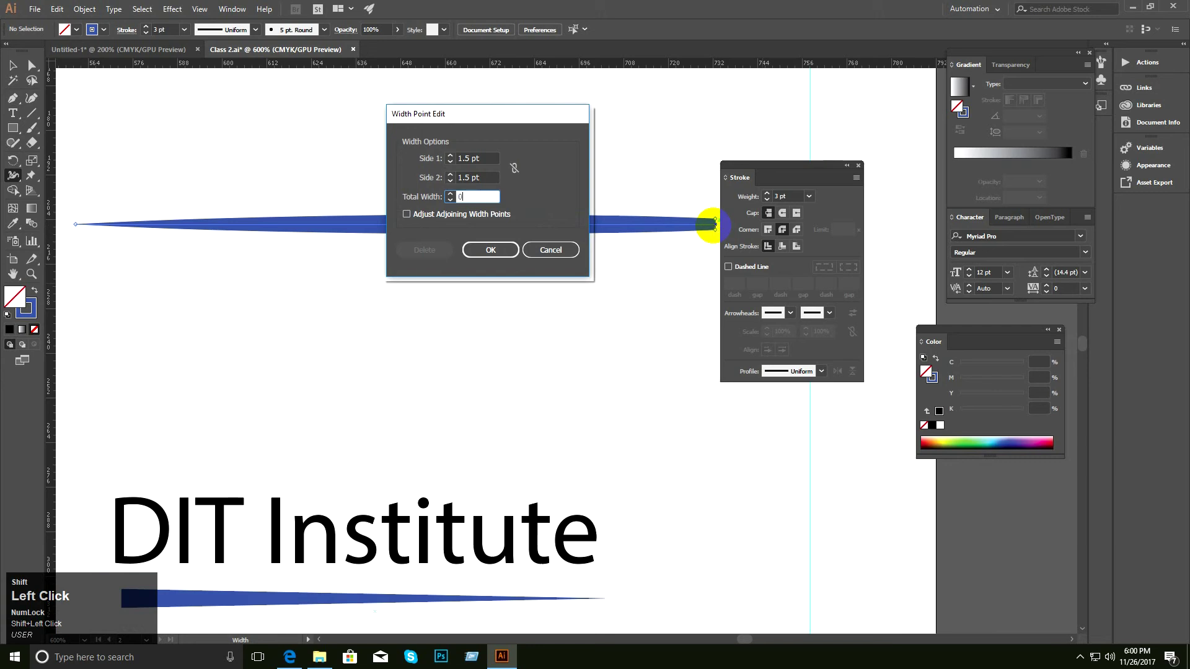
key("Return")
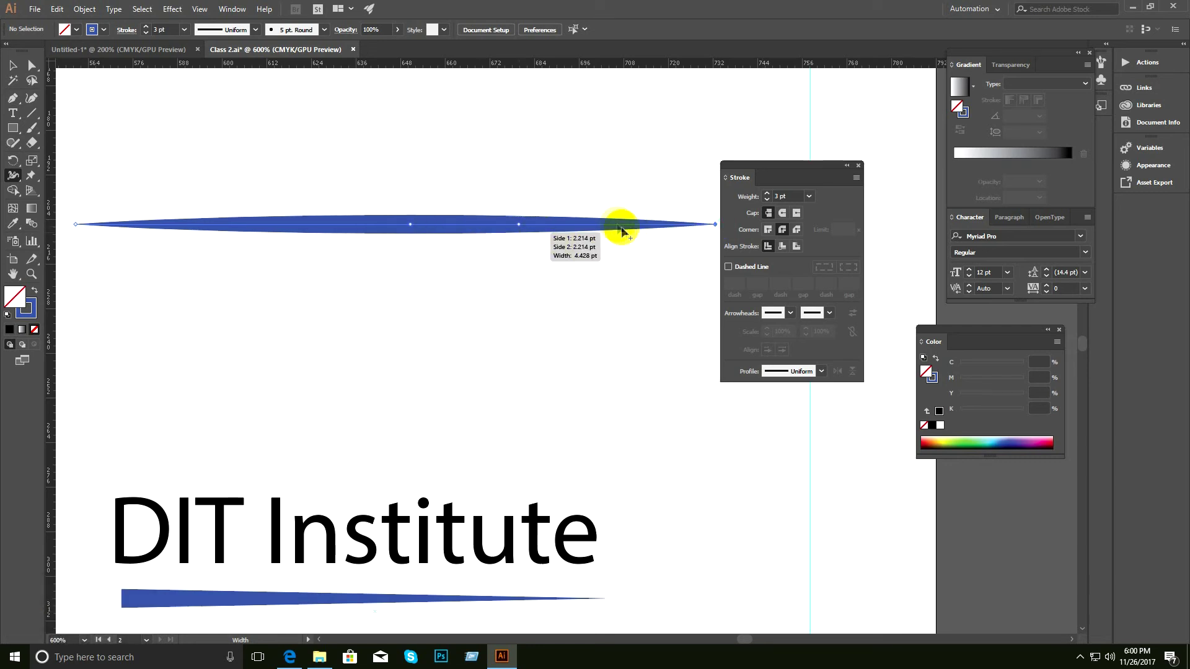
Add a width point with a total width of 10 pt between the line's middle and its right end.
double_click(574, 224)
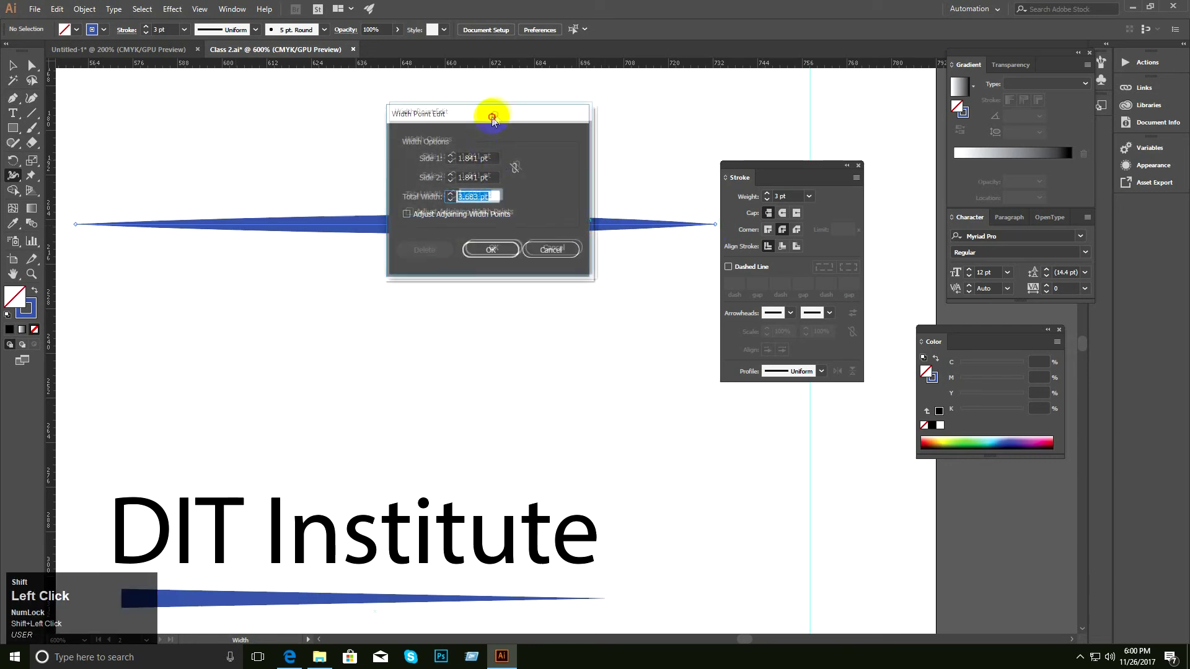
left_click_drag(491, 118, 657, 96)
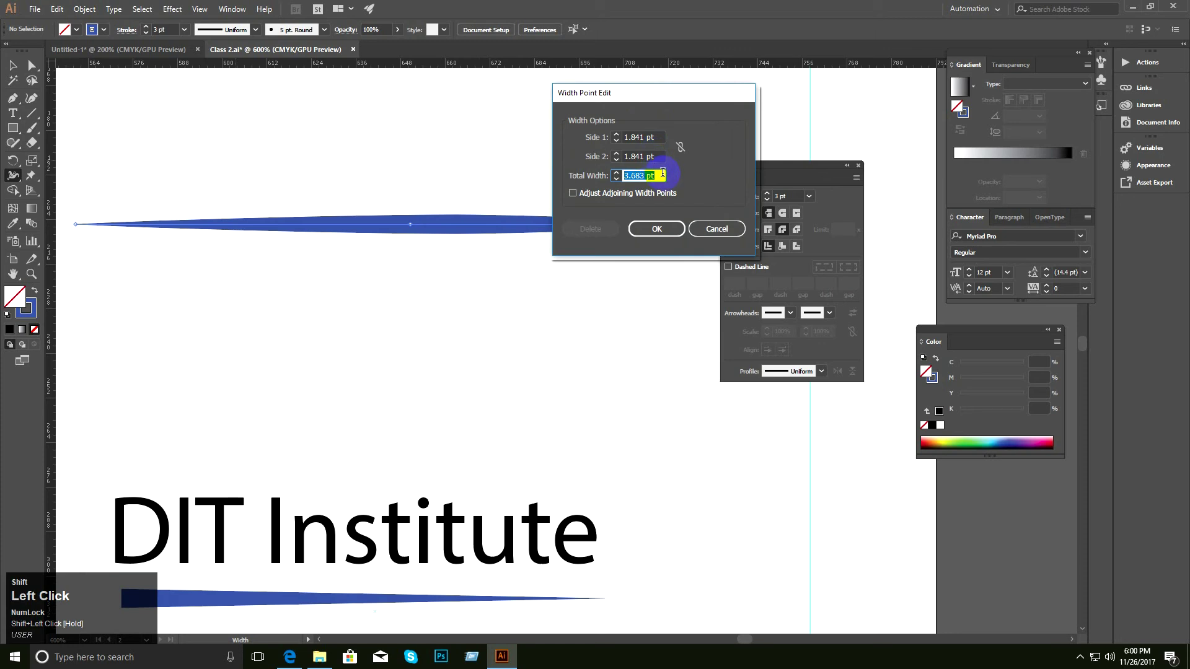
type("10")
key("Return")
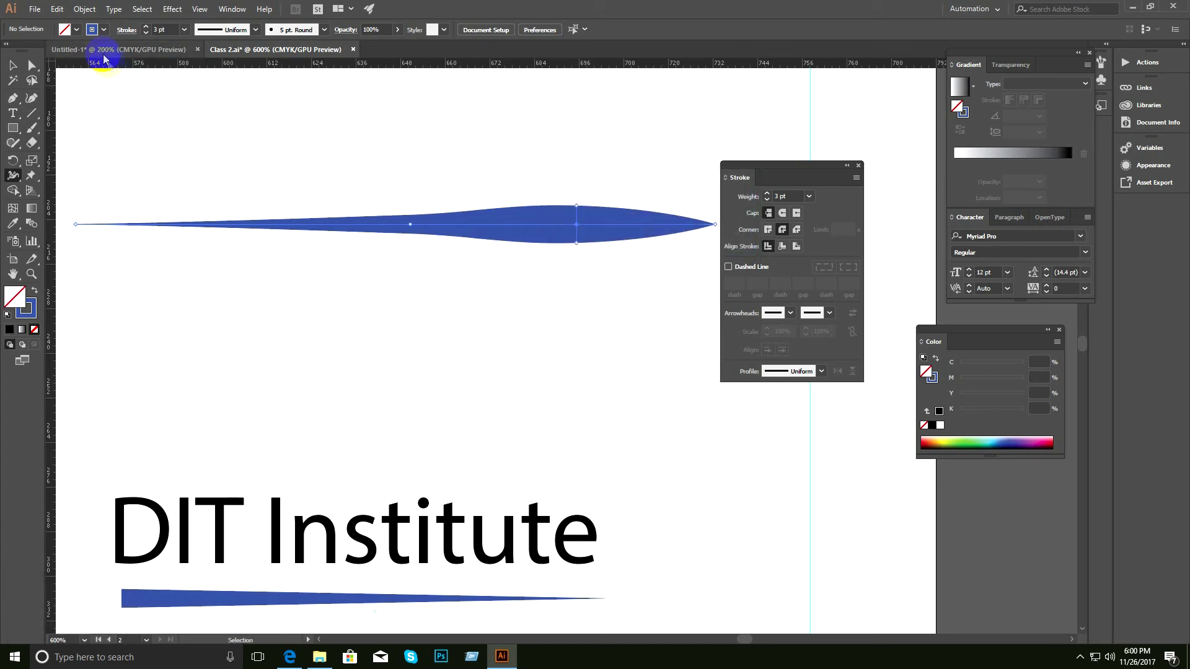
Delete the variable-width line above the DIT Institute text.
left_click(13, 64)
left_click(501, 291, "ctrl+alt")
left_click(500, 290, "ctrl+alt")
left_click_drag(515, 290, 353, 169)
left_click(428, 214, "ctrl")
left_click_drag(434, 218, 394, 126)
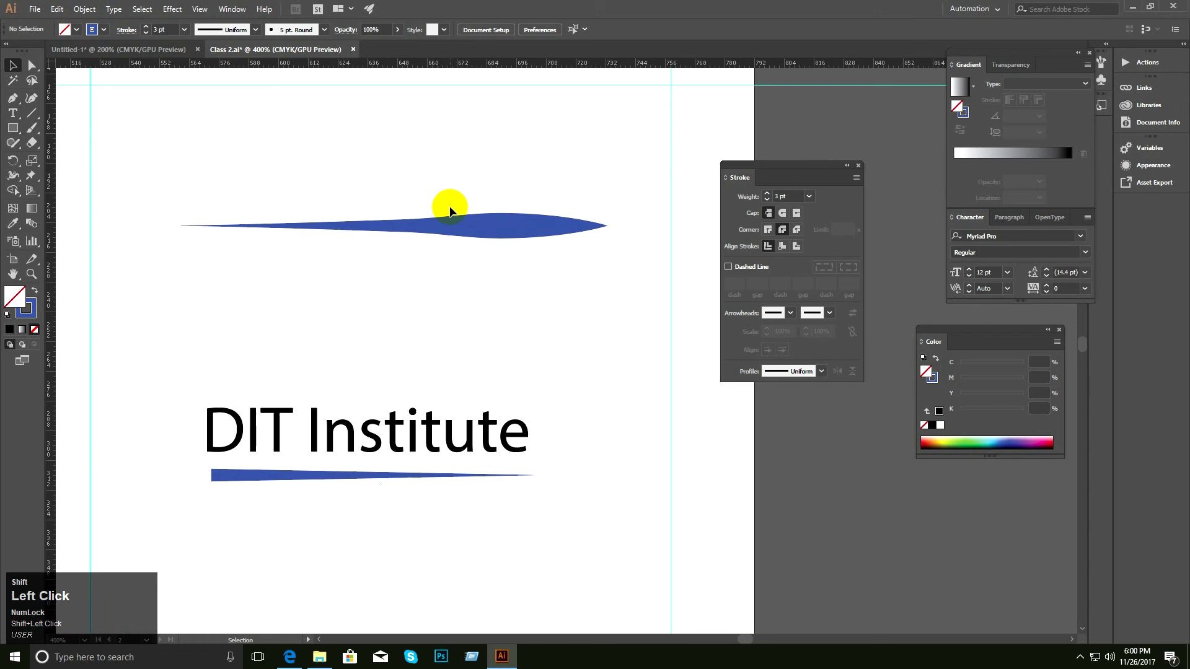
left_click_drag(478, 169, 569, 316)
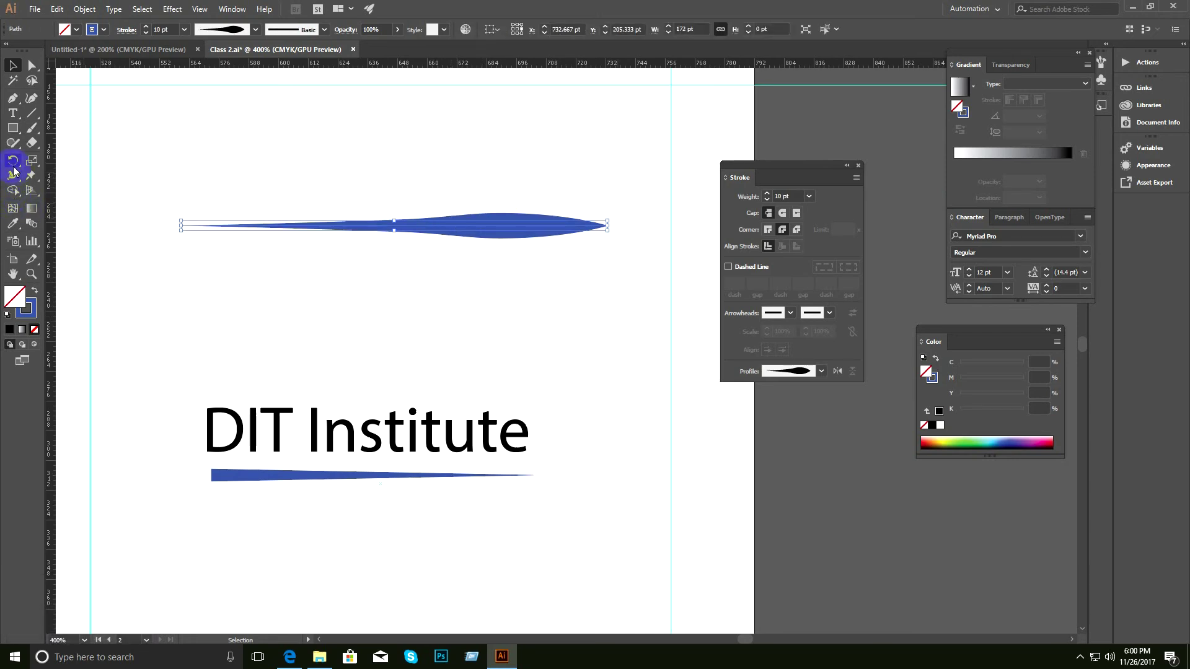
key("shift+BackSpace")
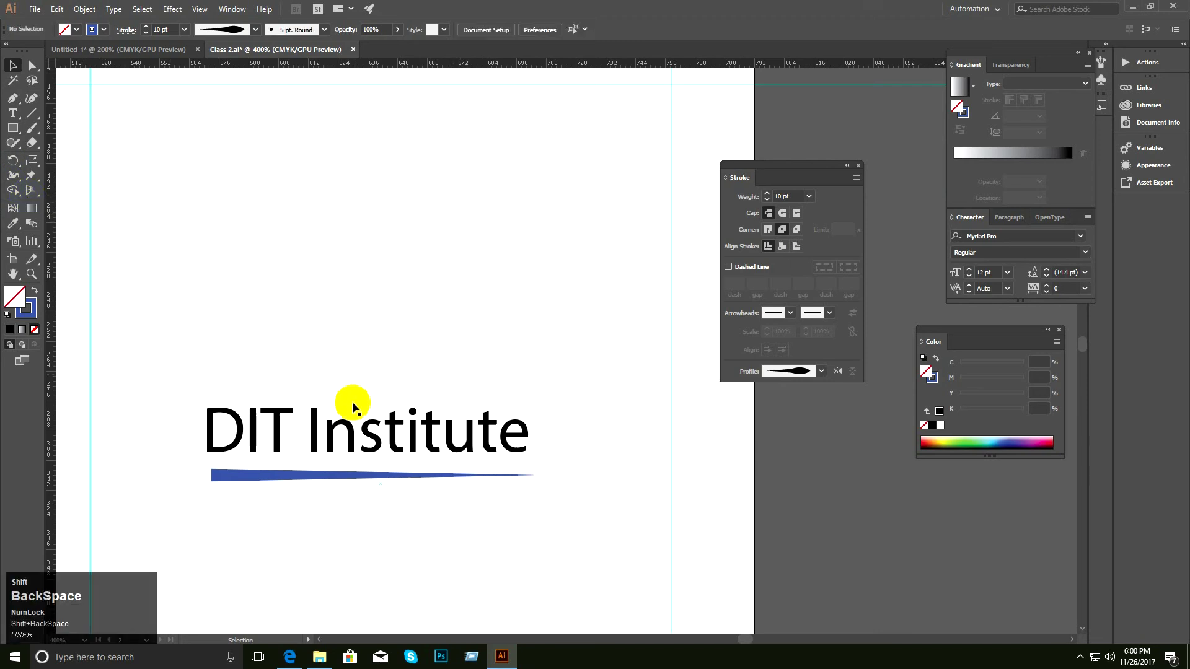
Draw a new, shorter horizontal line above the right part of the DIT Institute text with the Pen tool.
left_click(13, 97, "shift")
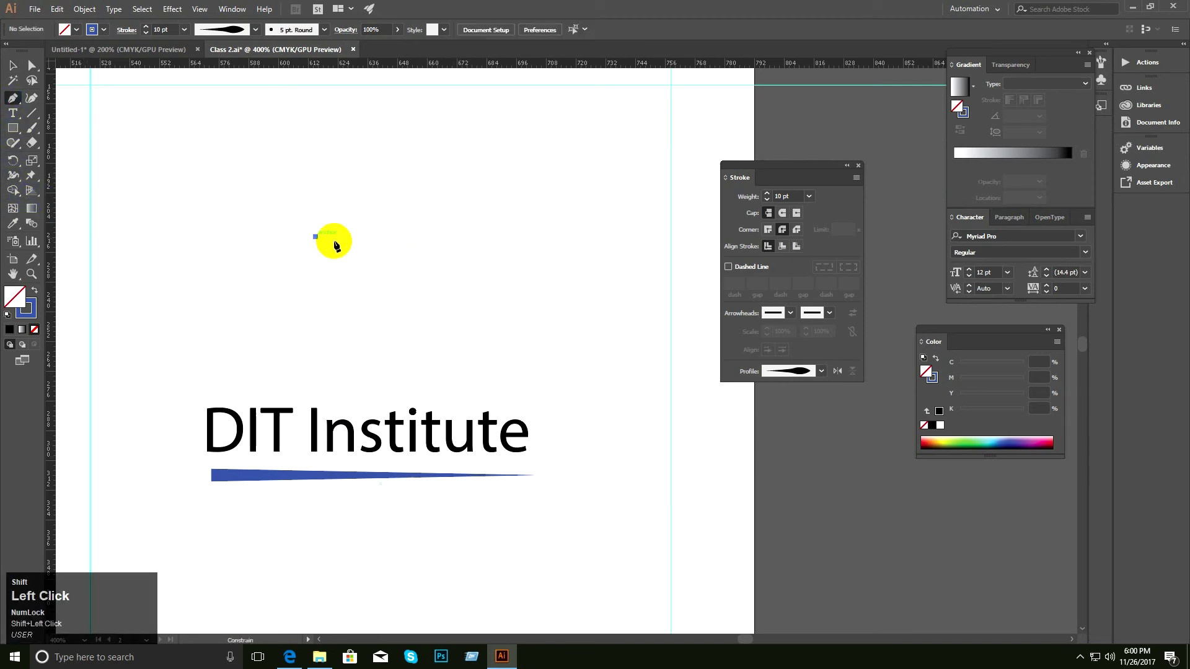
left_click(605, 238)
left_click(12, 65)
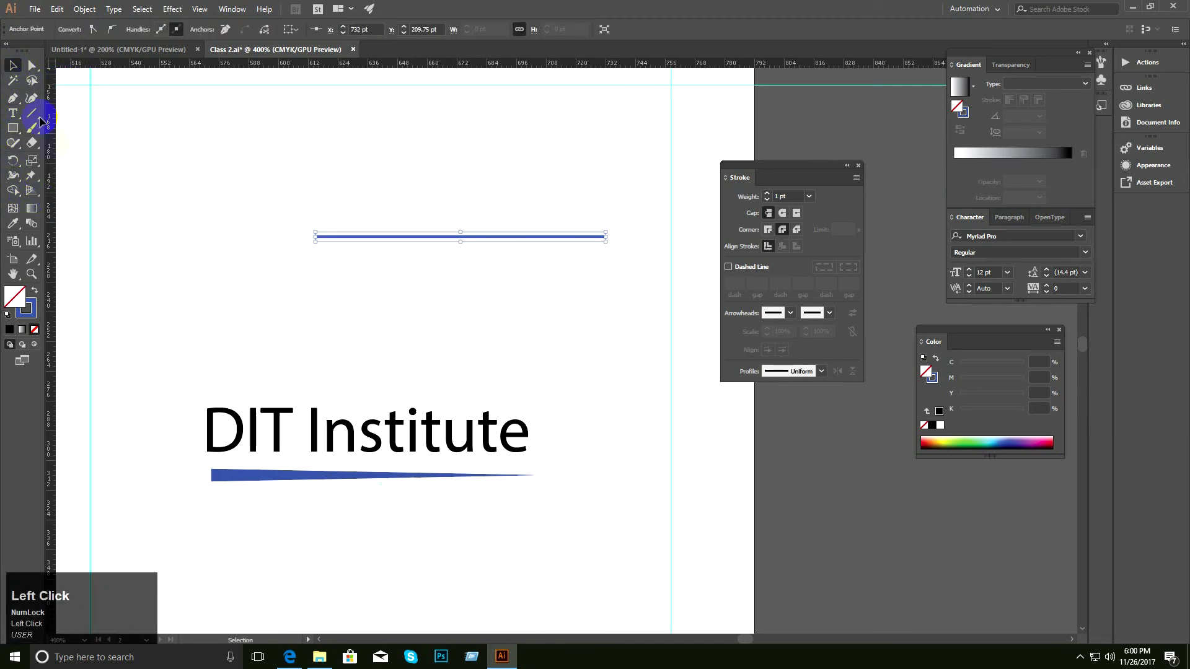
Try widening the new line with the Width tool near its middle and toward its left end, undoing each attempt.
left_click(13, 176)
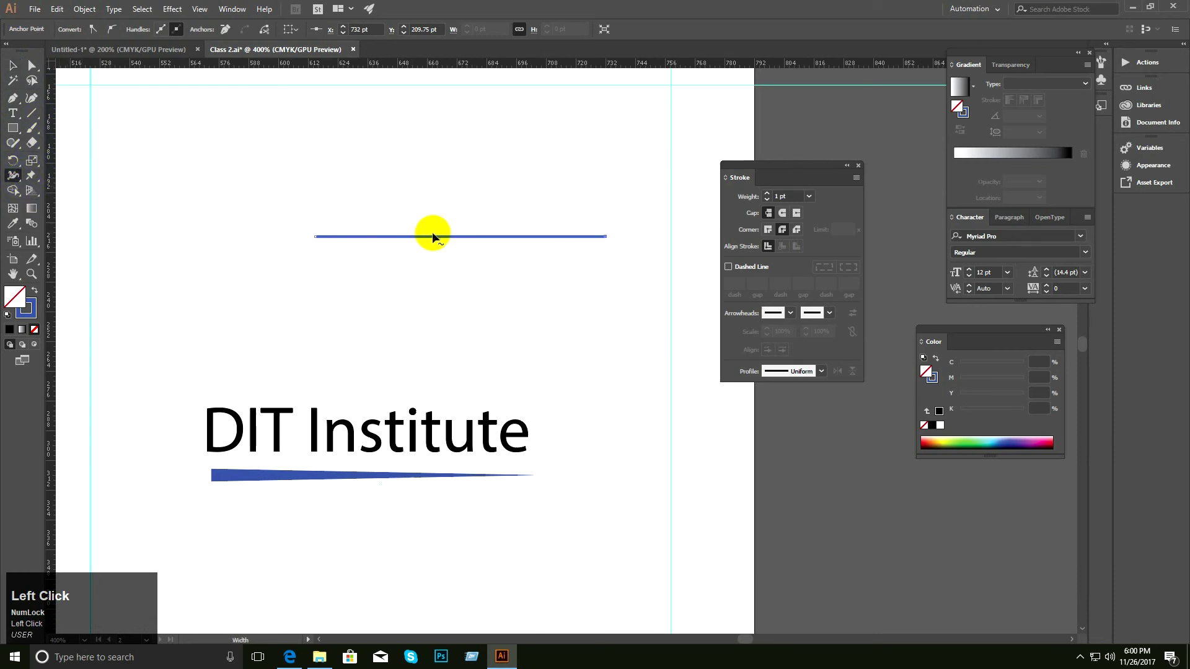
mouse_move(474, 237)
left_mouse_down()
mouse_move(478, 282)
mouse_move(471, 268)
mouse_move(508, 380)
mouse_move(481, 242)
mouse_move(481, 255)
left_mouse_up()
key("ctrl+z")
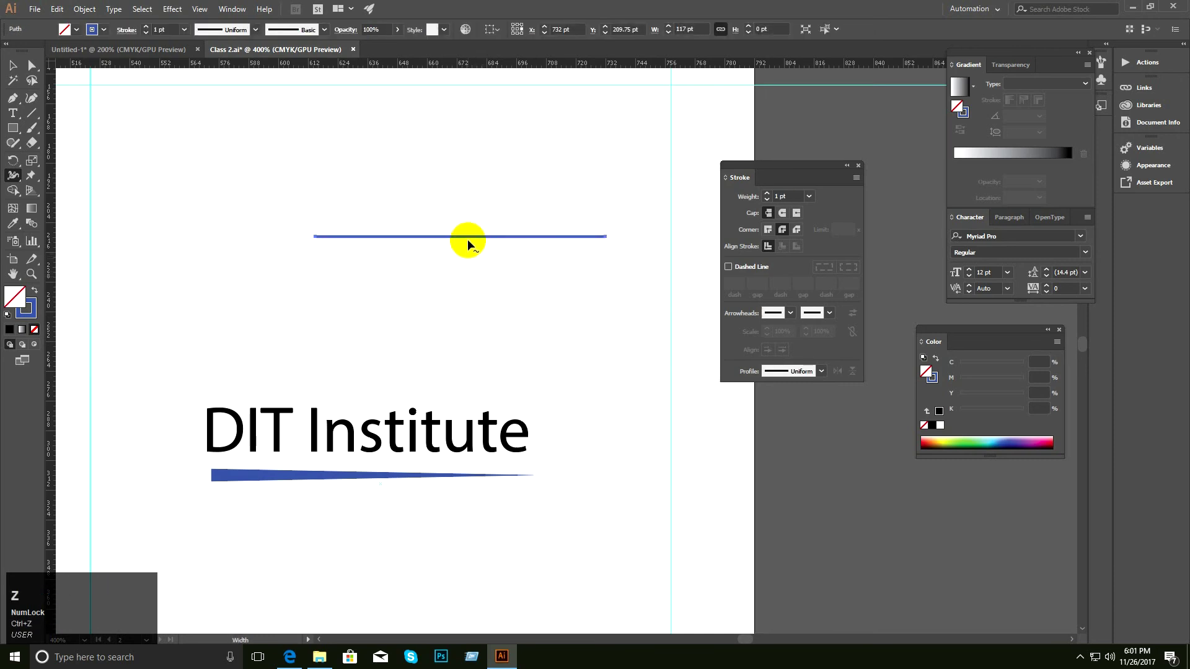
left_click_drag(481, 242, 479, 294)
key("ctrl+z")
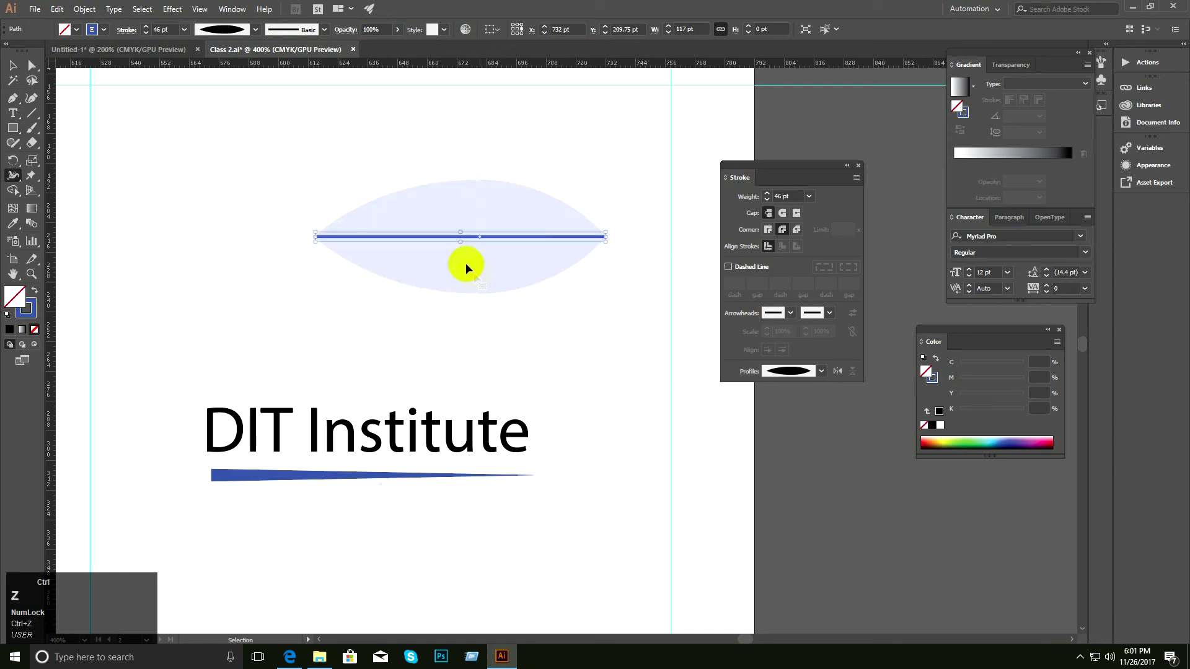
left_click_drag(376, 237, 377, 293)
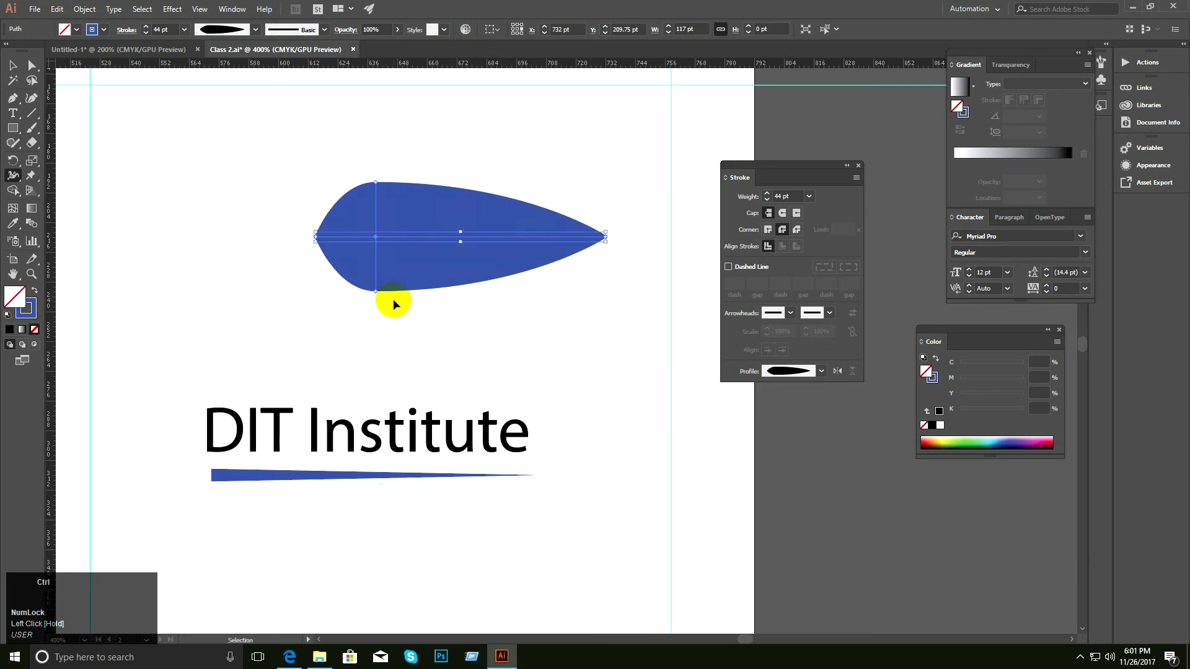
key("ctrl+z")
Widen the line near its left end to a 64 pt stroke tapering to the right with the Width tool.
left_click_drag(320, 238, 327, 318)
left_click(243, 210, "ctrl")
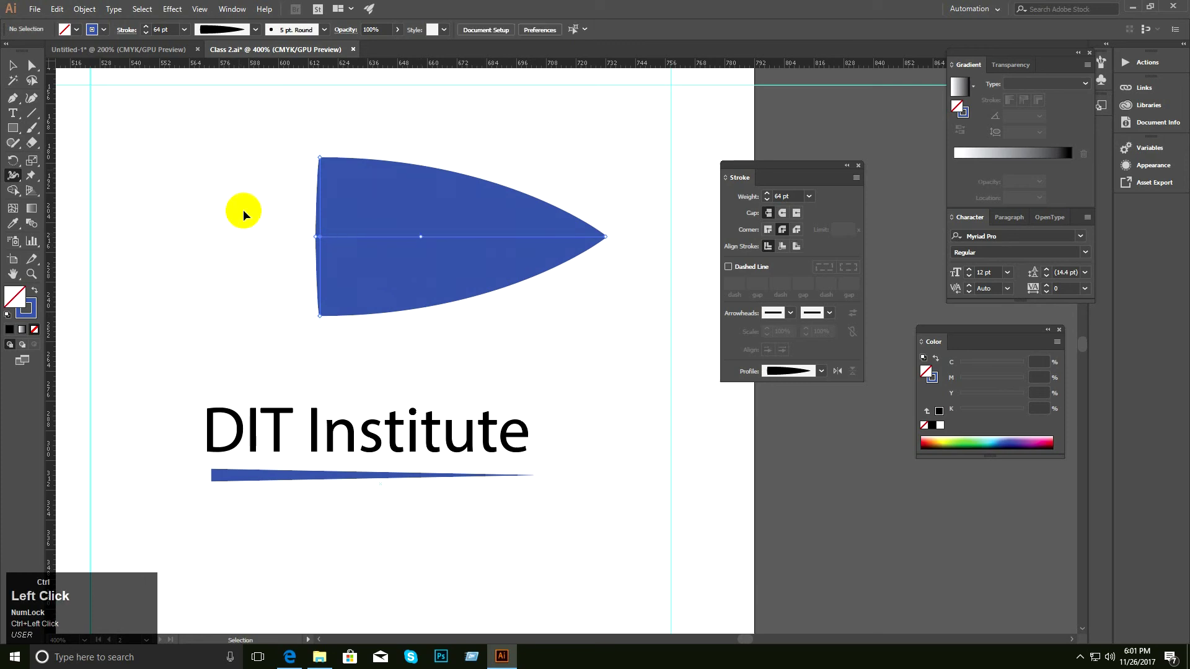
left_click(13, 67)
left_click(454, 232)
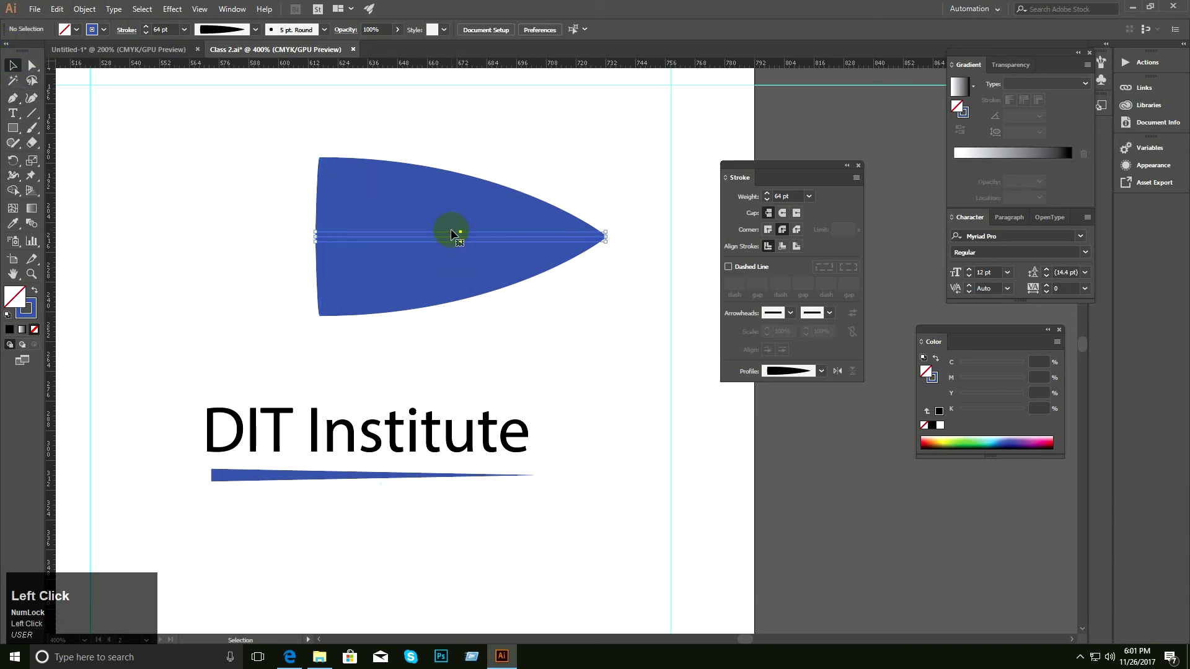
Delete the widened blue line above the DIT Institute text.
mouse_move(262, 159)
left_mouse_down()
mouse_move(408, 272)
mouse_move(426, 305)
left_mouse_up()
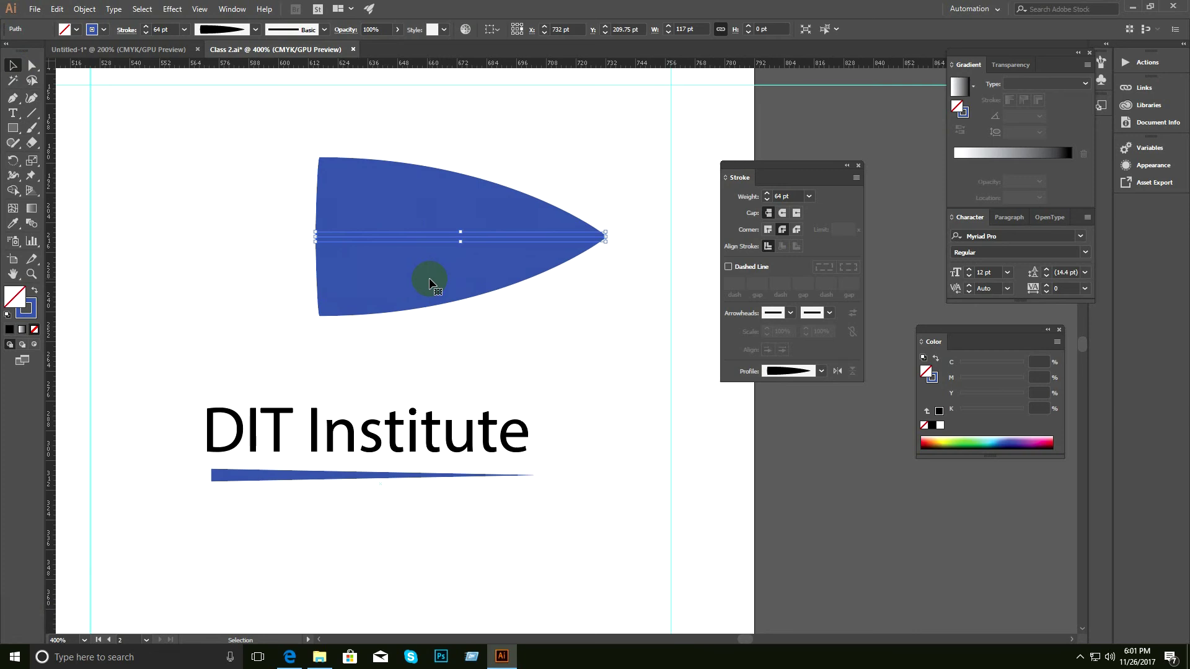
left_click(245, 181)
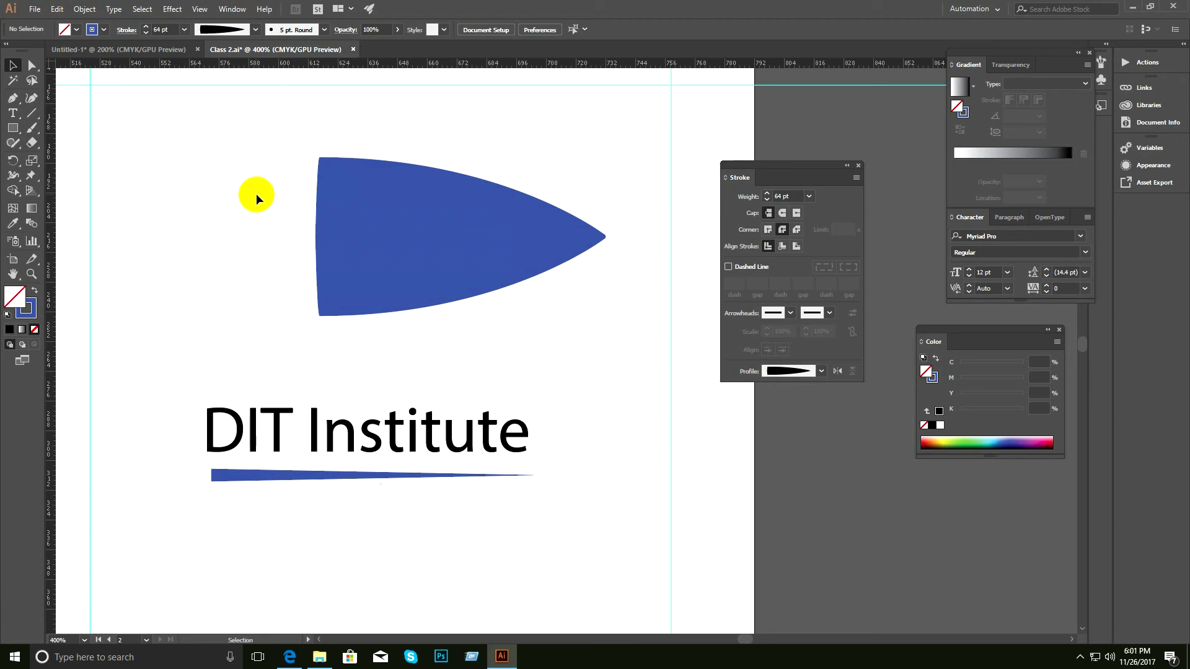
mouse_move(257, 195)
left_mouse_down()
mouse_move(412, 302)
mouse_move(390, 286)
left_mouse_up()
left_click(238, 224)
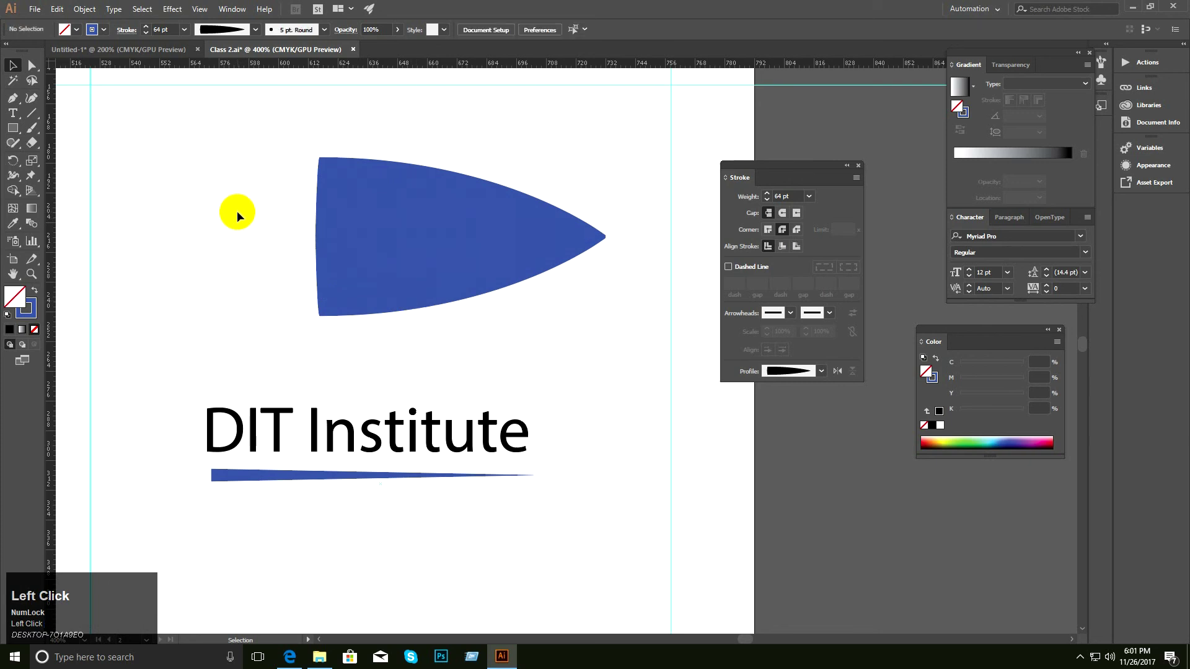
left_click_drag(202, 157, 421, 304)
left_click(228, 219)
left_click_drag(256, 147, 487, 333)
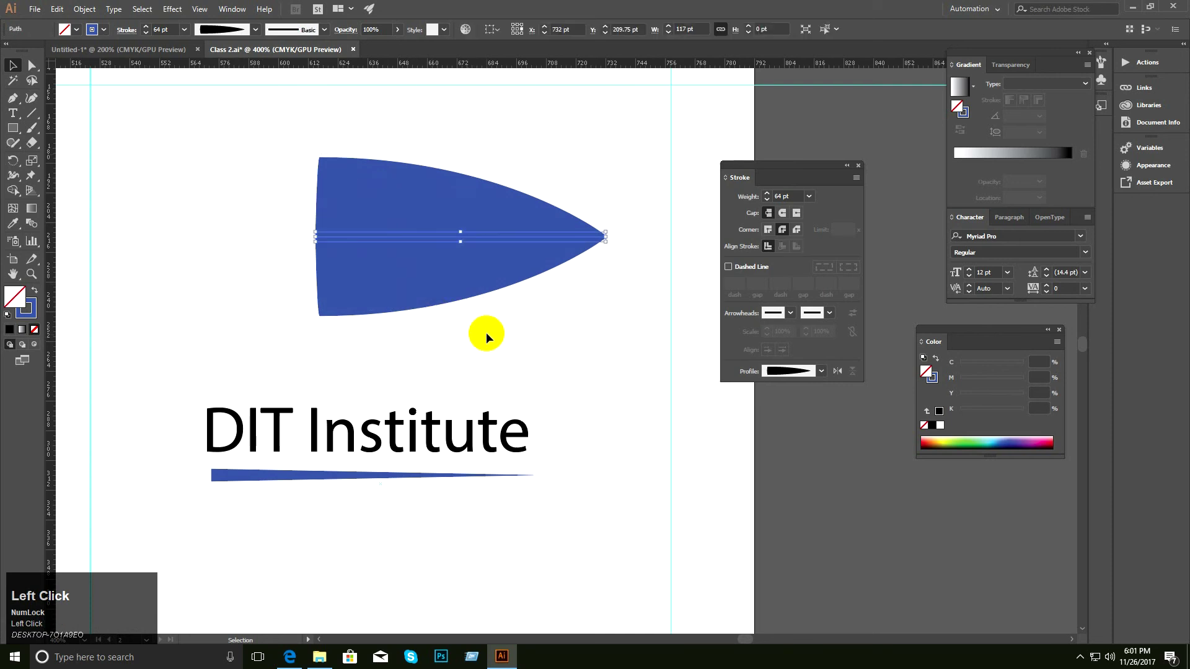
key("Delete")
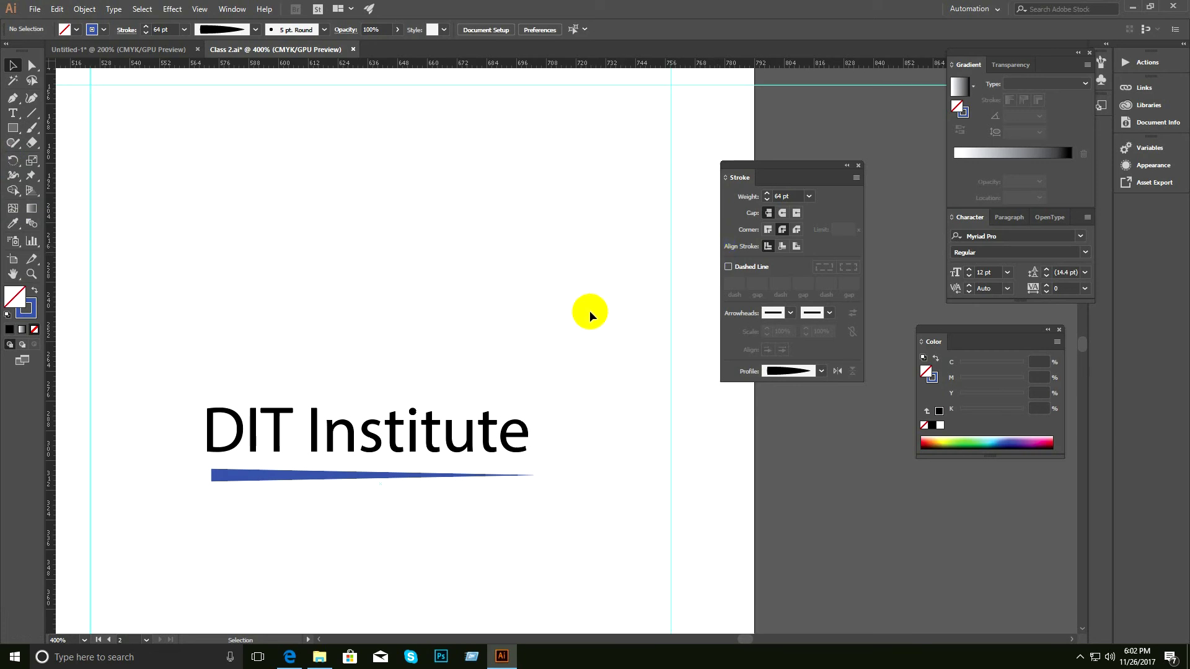
Draw a rectangle about 81.75 by 55 pt above the DIT Institute text.
left_click(10, 65)
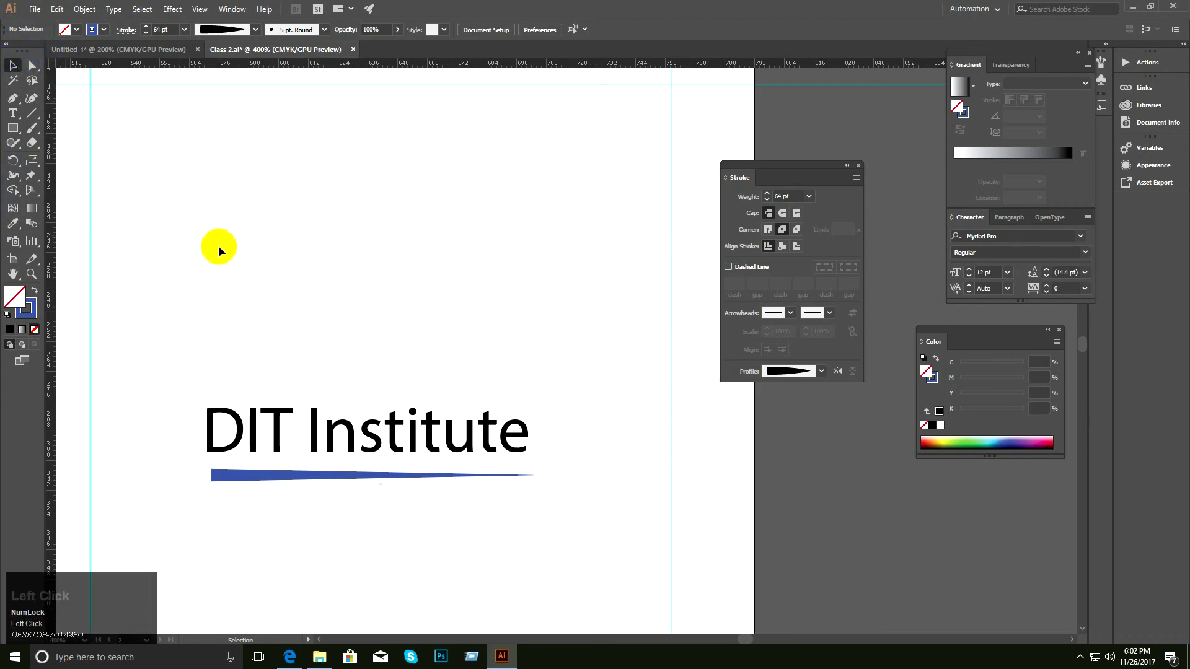
left_click(177, 255)
left_click_drag(422, 332, 388, 226)
left_click(485, 363, "ctrl+alt")
left_click_drag(513, 375, 449, 327)
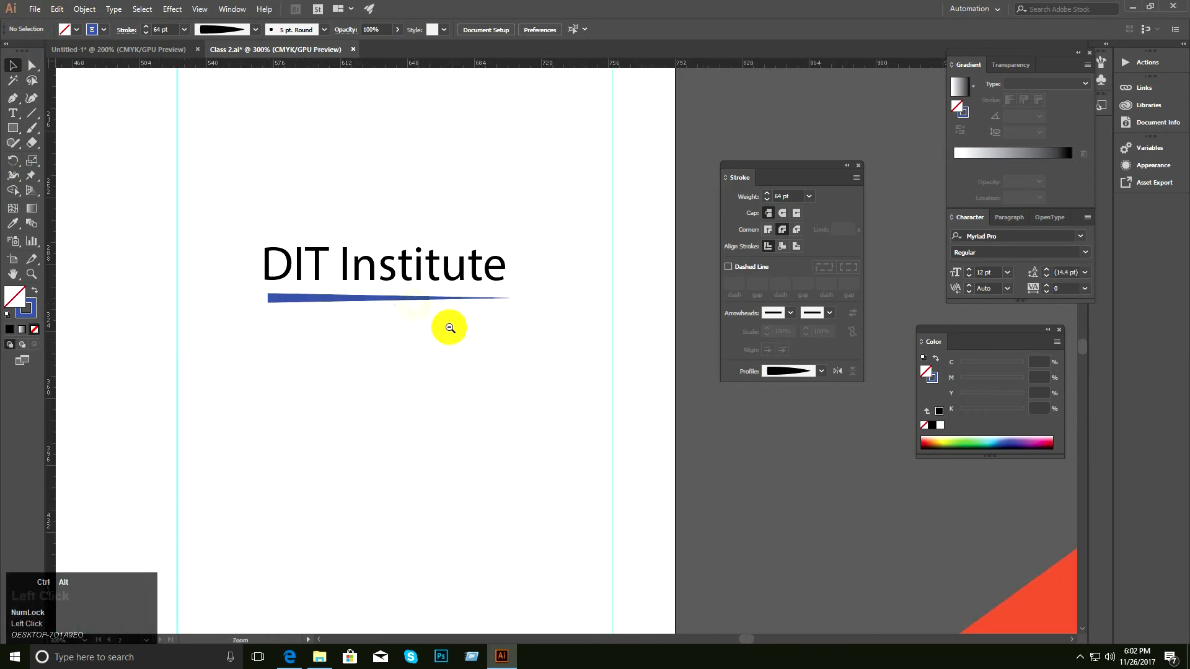
left_click(458, 334, "ctrl+alt")
left_click_drag(499, 372, 233, 366)
left_click(457, 318, "ctrl")
left_click(446, 317, "ctrl")
left_click(19, 129)
left_click_drag(312, 164, 516, 301)
left_click(16, 63)
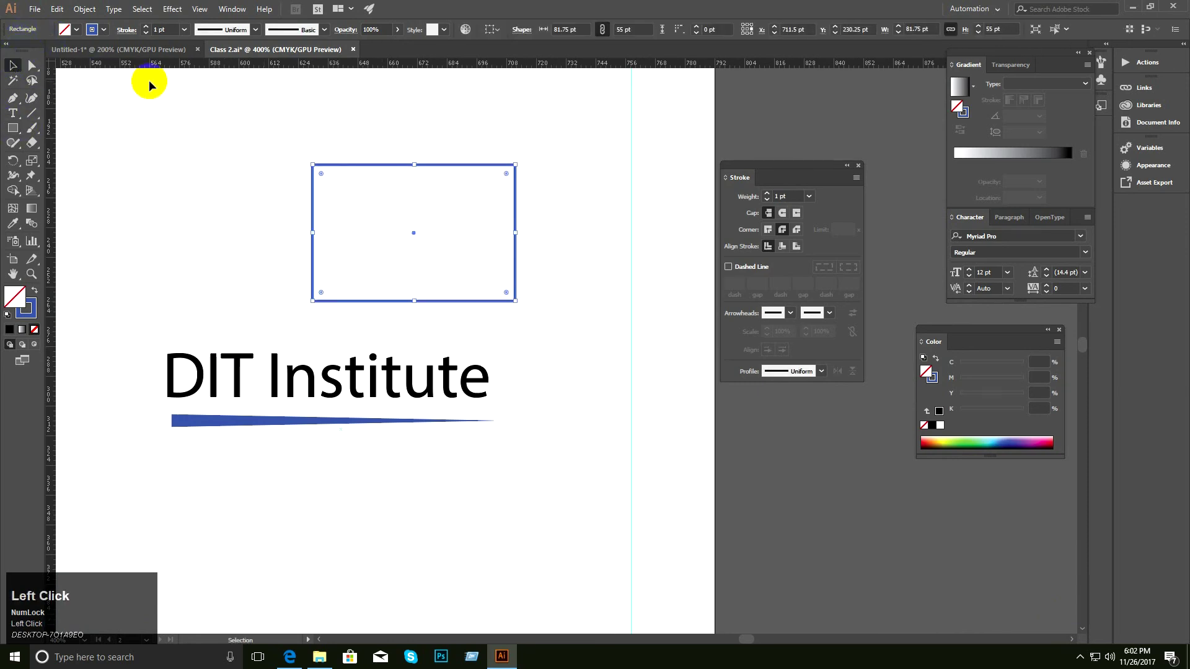
Fill the rectangle with yellow and remove its stroke.
left_click(960, 96)
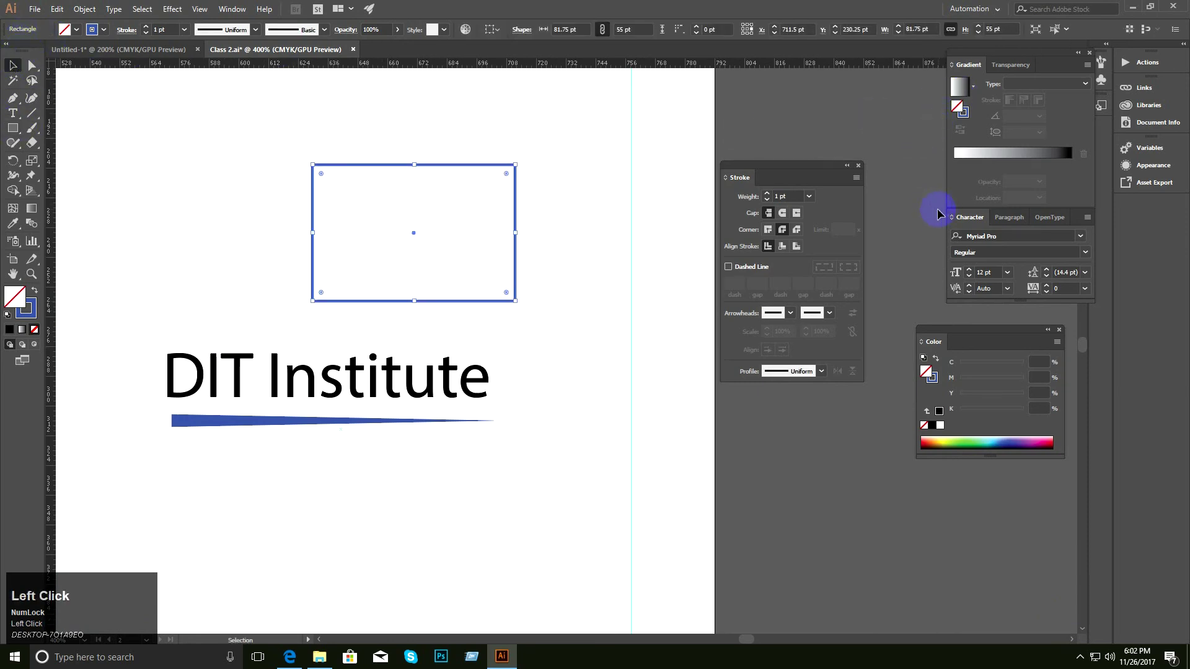
left_click(933, 379)
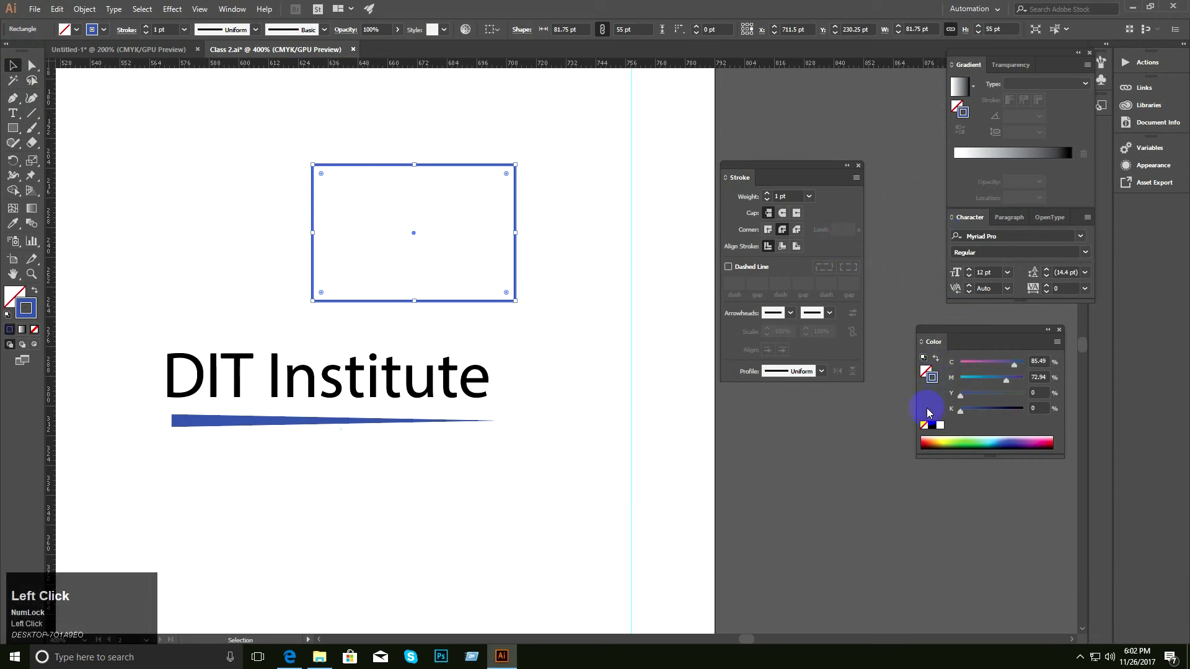
left_click(926, 371)
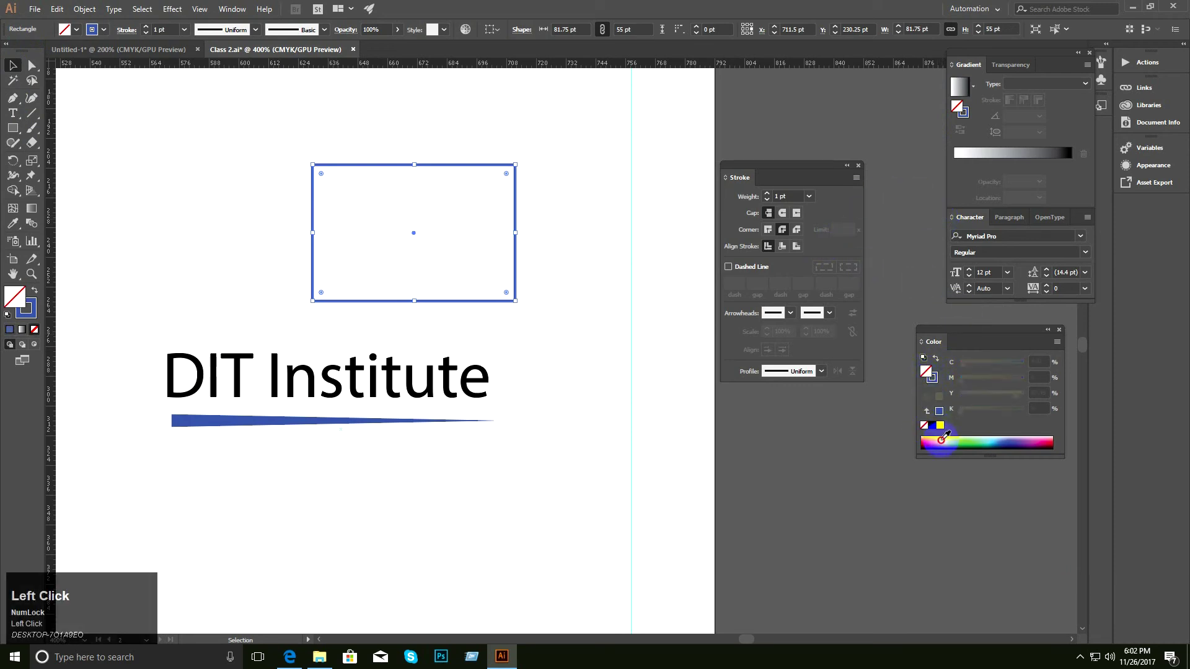
left_click(942, 442)
left_click(932, 379)
left_click(924, 425)
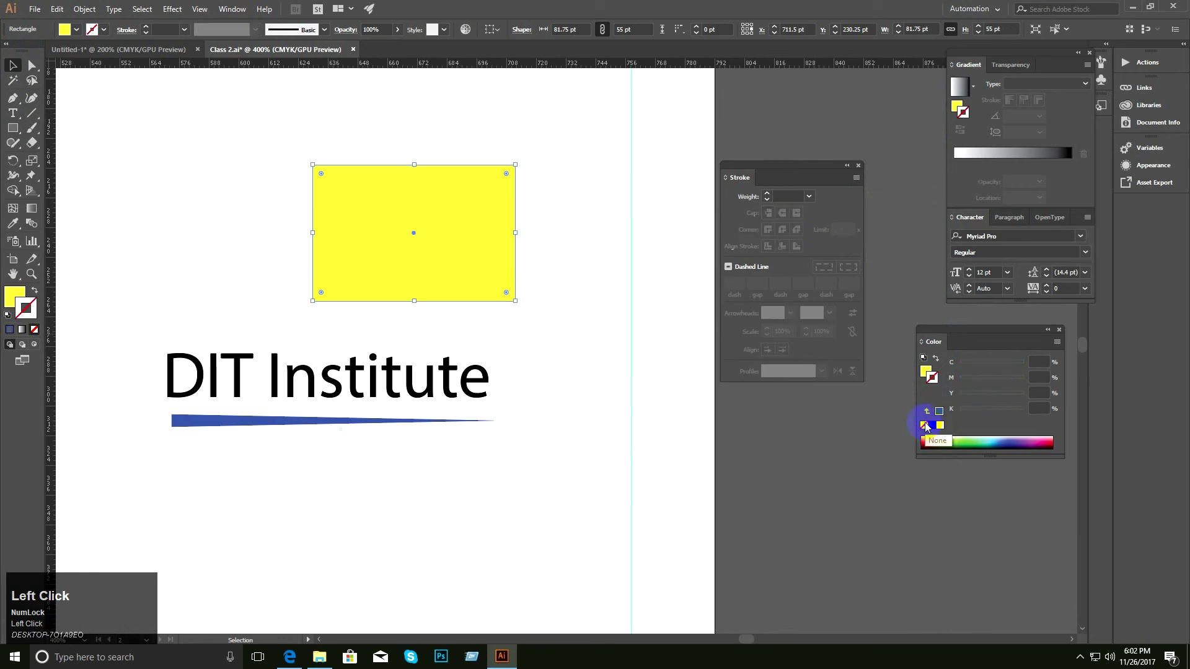
left_click(527, 158)
Display the Swatches collection and place it beside the artboard, overlapping the stroke options.
left_click_drag(486, 223, 434, 195)
left_click(590, 217)
left_click(515, 232, "ctrl+alt")
left_click_drag(520, 234, 499, 191)
left_click_drag(401, 261, 351, 209)
left_click_drag(439, 213, 440, 213)
left_click(449, 213)
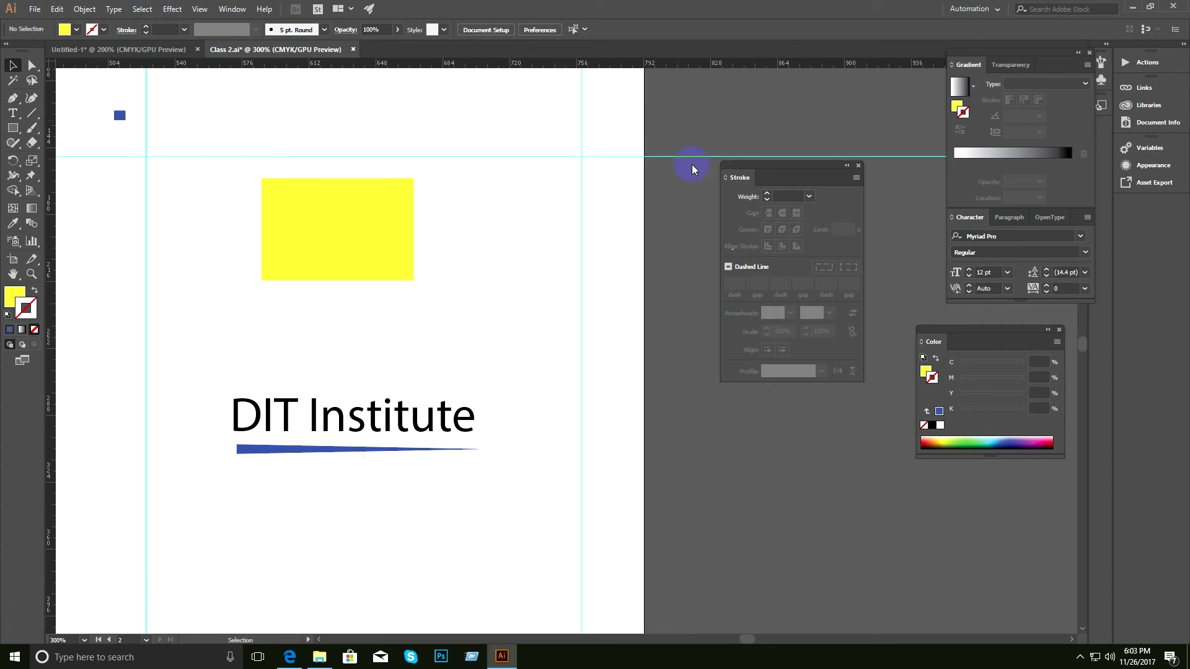
left_click(805, 165)
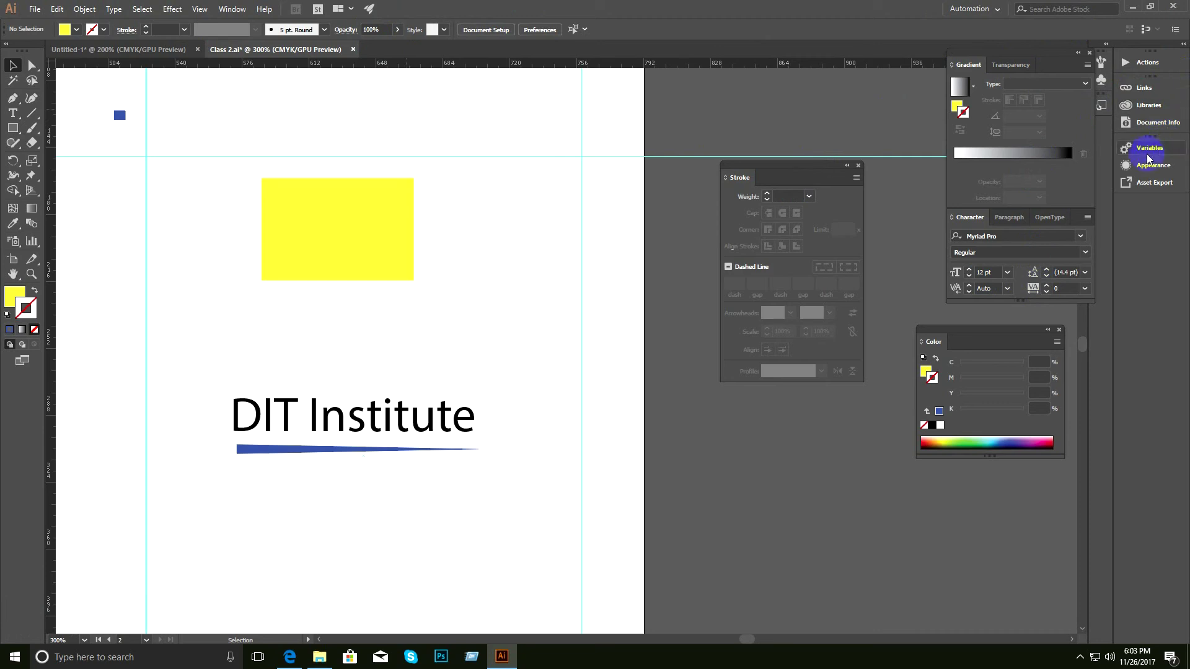
left_click(232, 9)
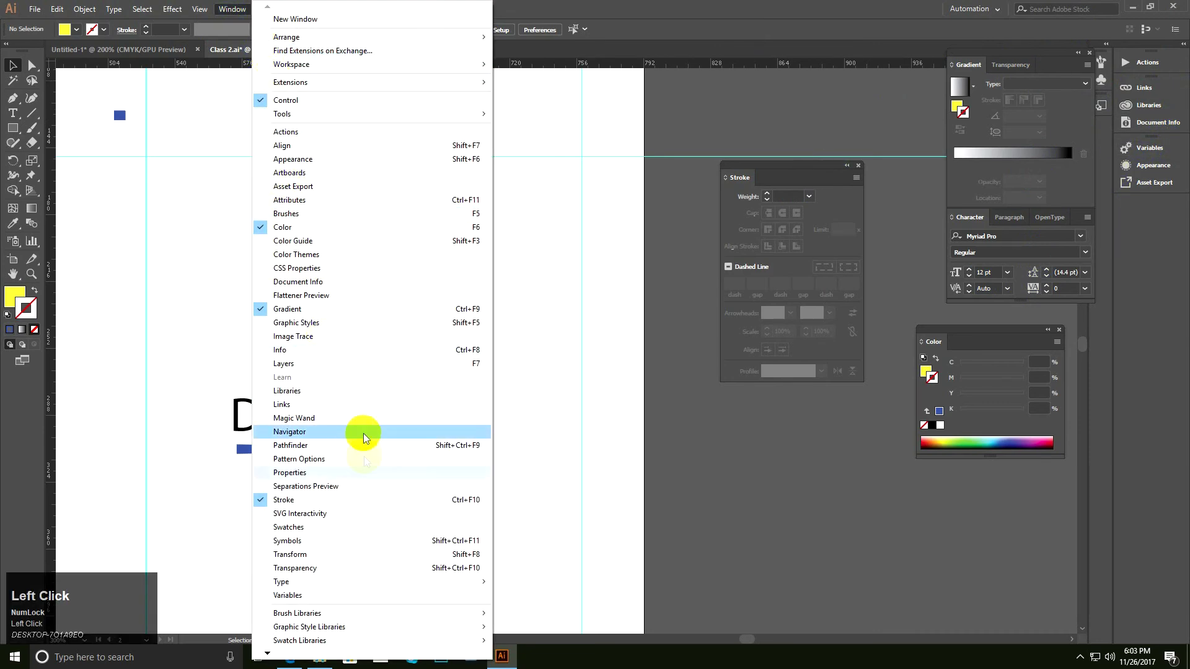
left_click(285, 528)
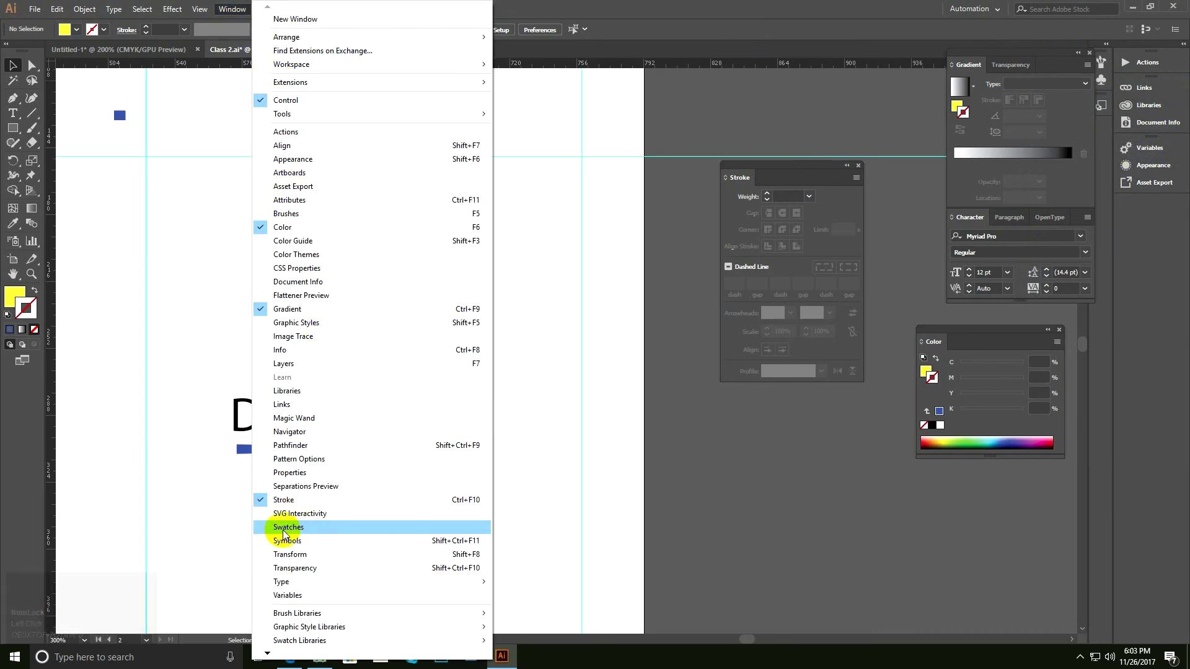
left_click_drag(1112, 7, 737, 110)
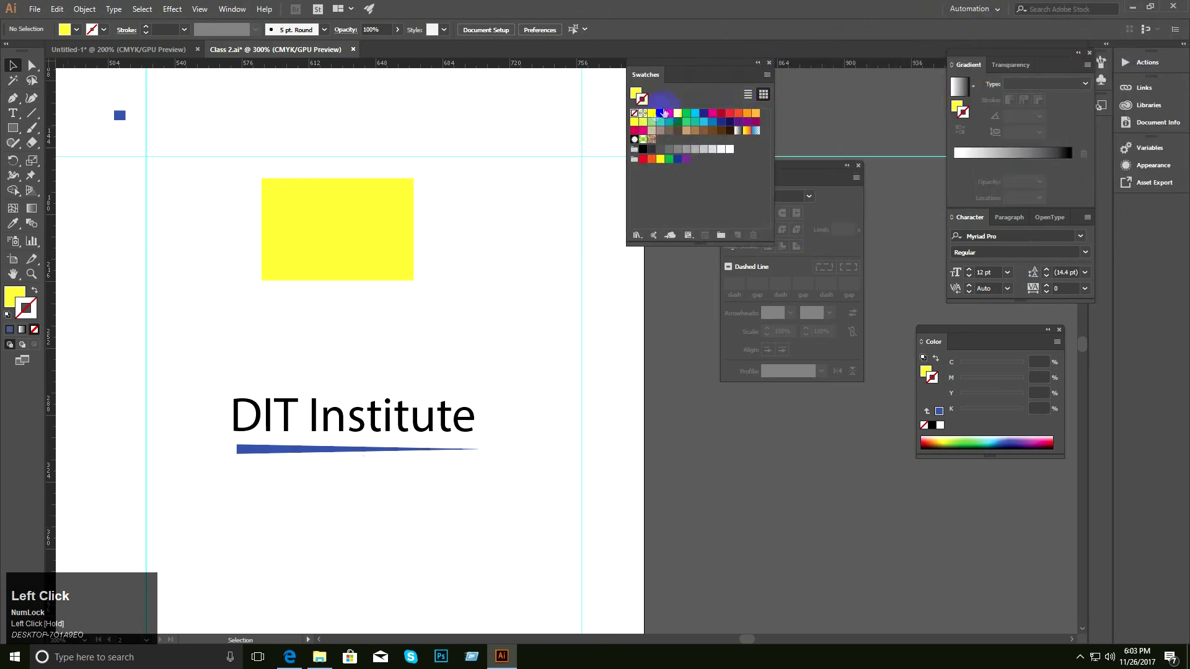
Examine the hex code of the yellow fill in the Color Picker and close it without changing the colour.
left_click(634, 98)
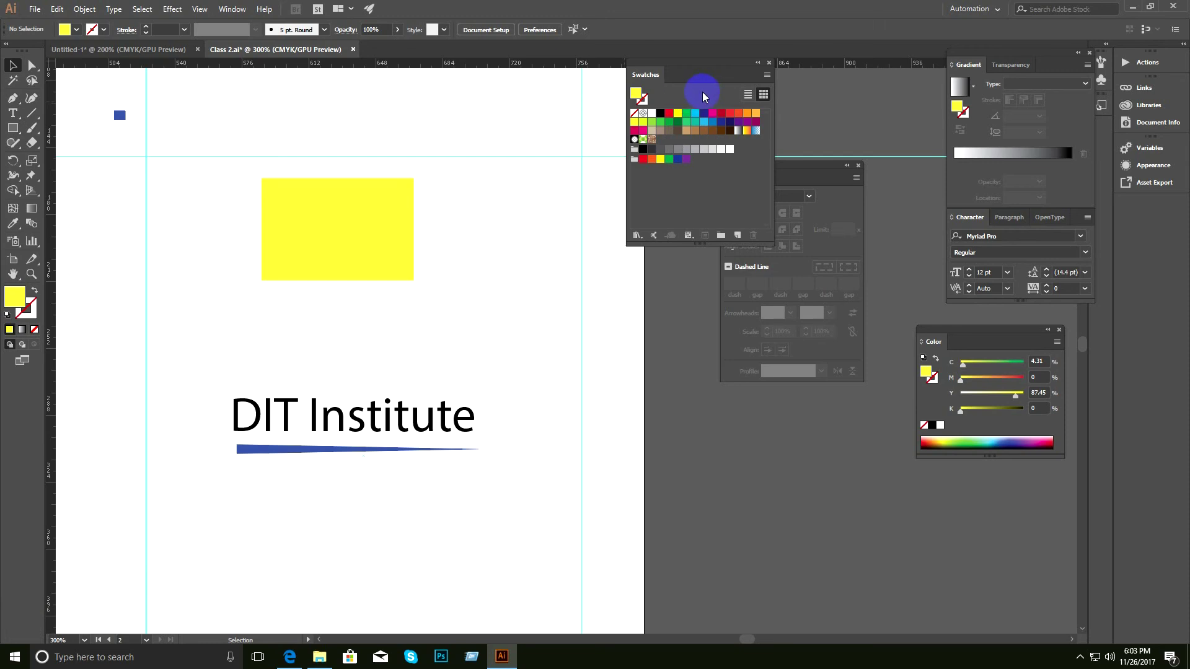
double_click(636, 96)
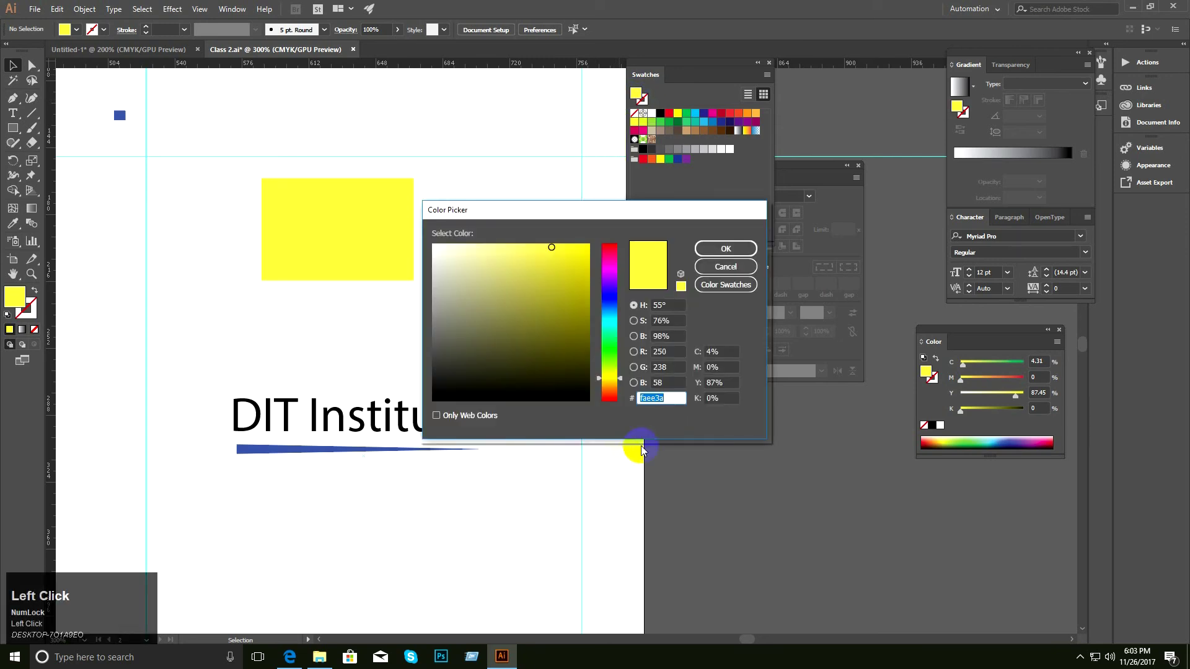
left_click_drag(672, 401, 621, 414)
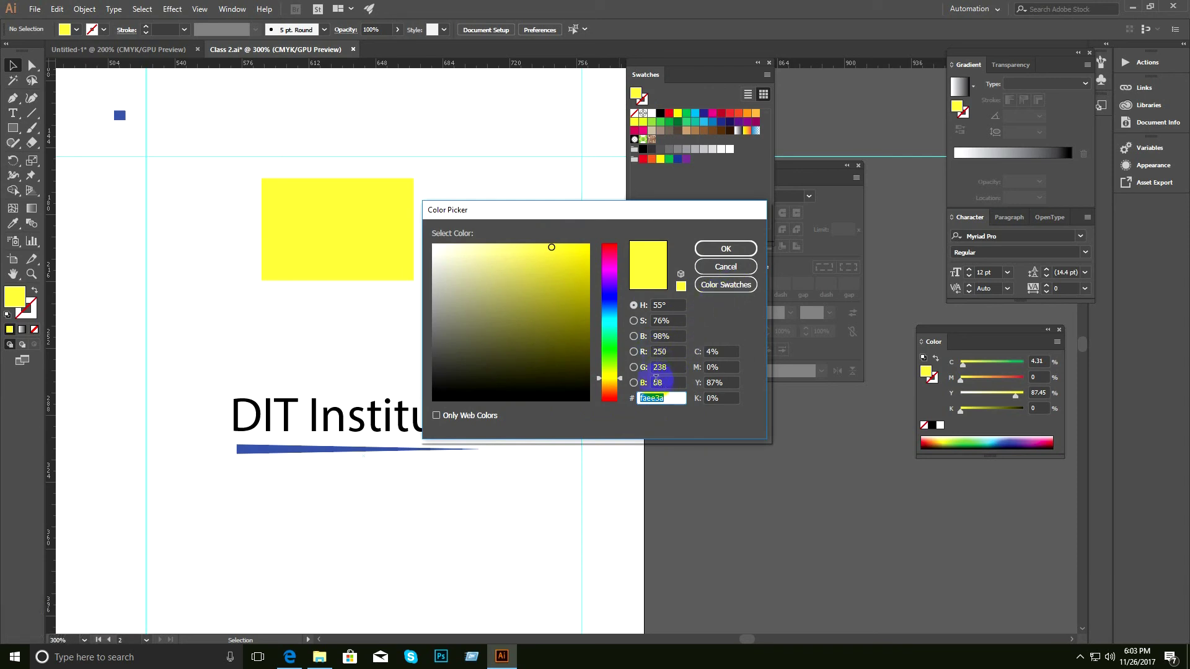
left_click_drag(677, 399, 628, 403)
left_click(669, 398)
left_click_drag(668, 398, 646, 409)
right_click(647, 399)
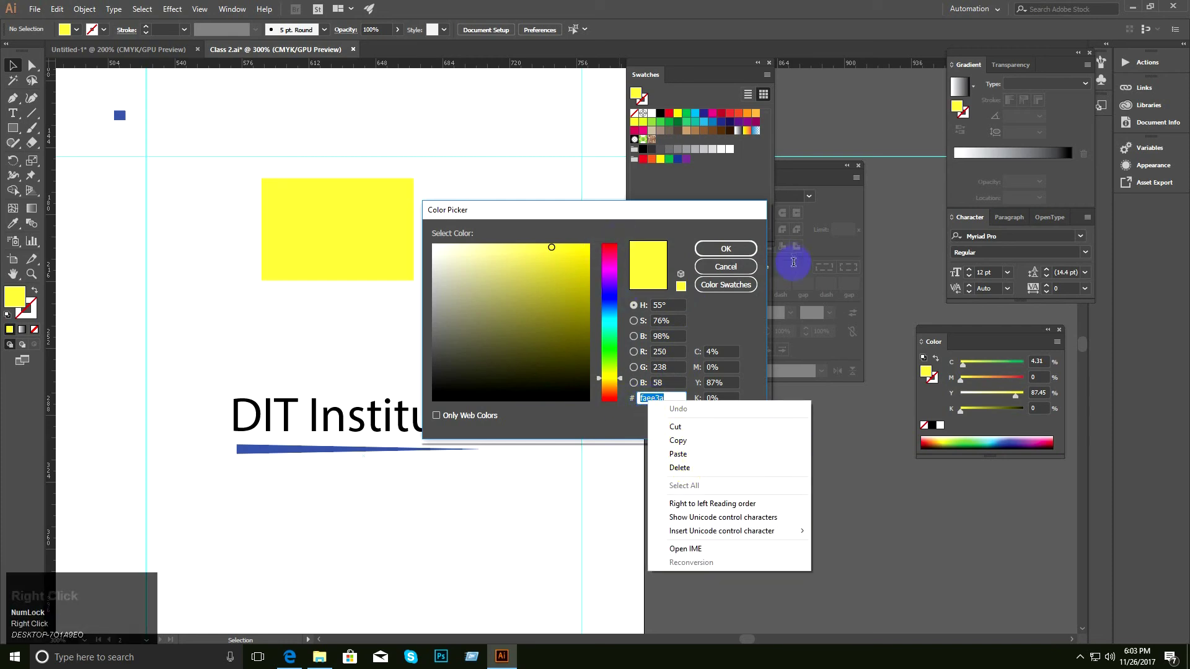
left_click(733, 267)
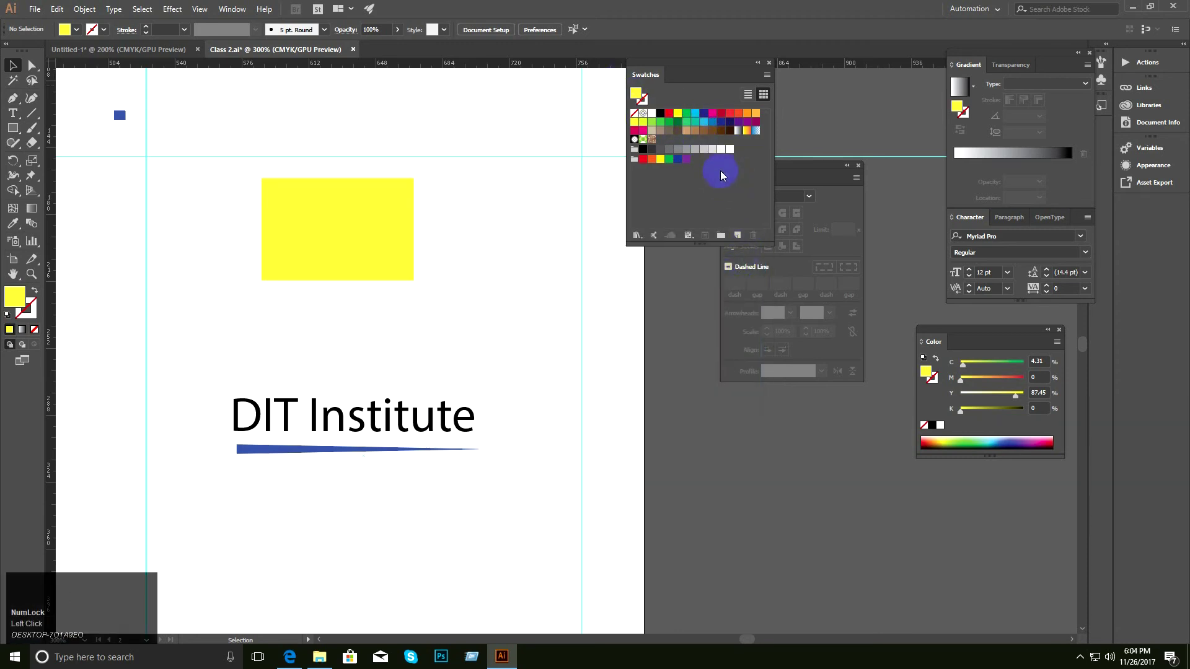
Set the fill colour to light blue a2aff9 and save it as a global process swatch, also added to the library.
left_click(727, 195)
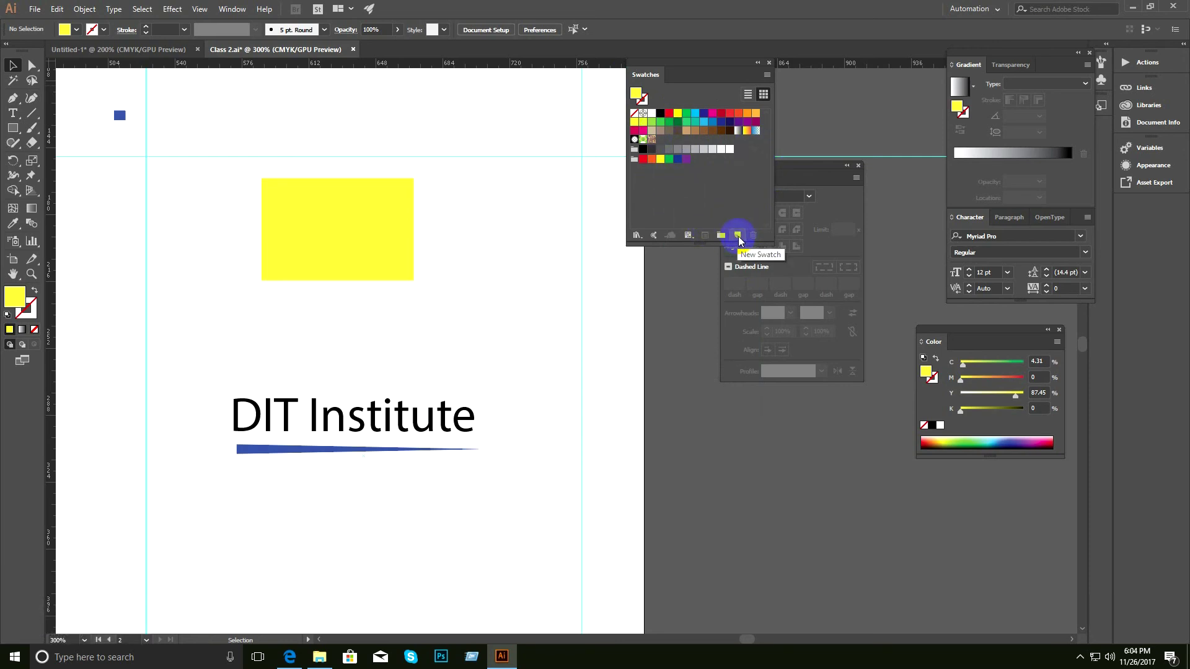
double_click(638, 93)
left_click_drag(608, 315, 606, 300)
mouse_move(554, 262)
left_mouse_down()
mouse_move(478, 244)
mouse_move(489, 246)
left_mouse_up()
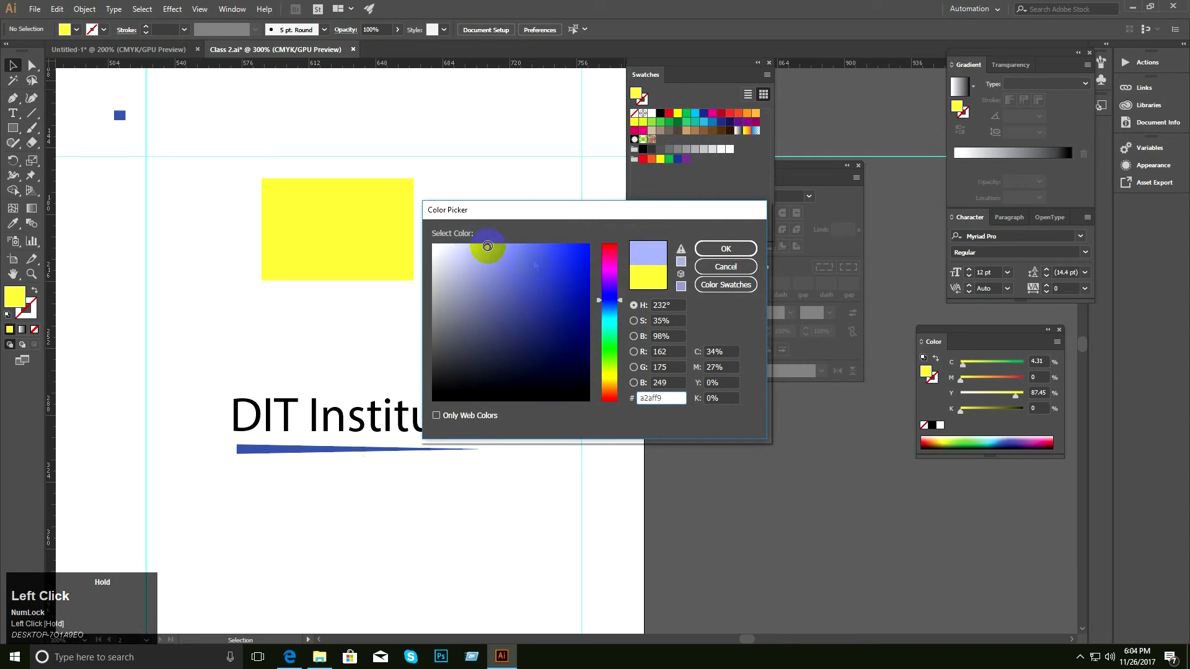
left_click(725, 248)
left_click(737, 236)
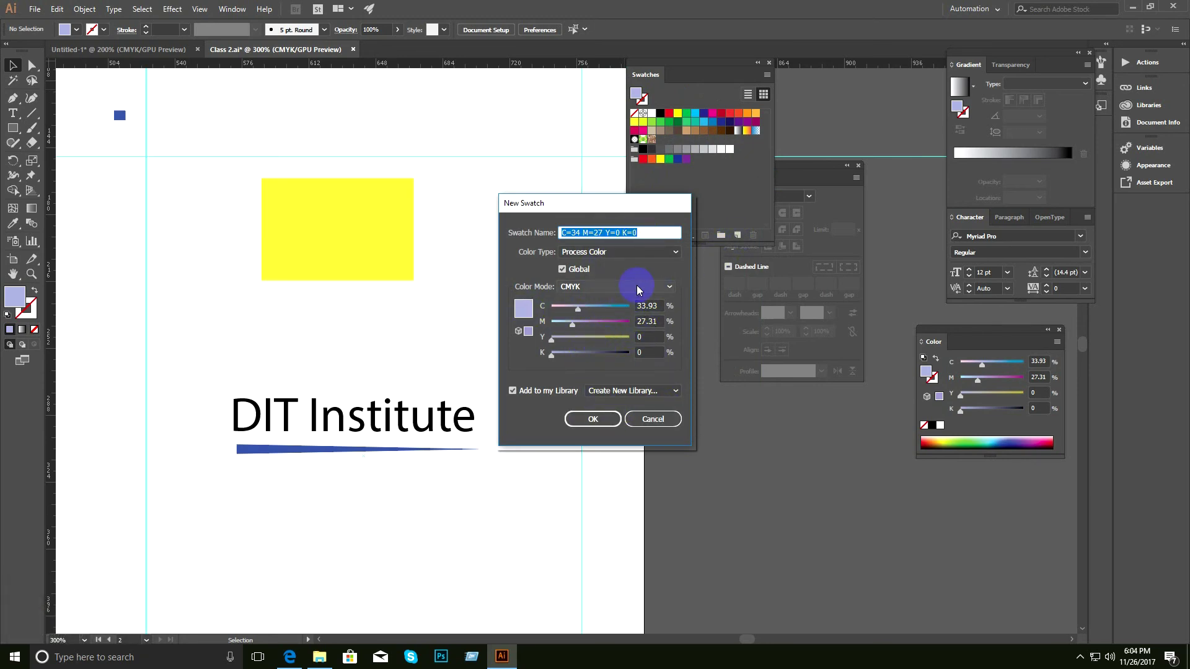
left_click(605, 419)
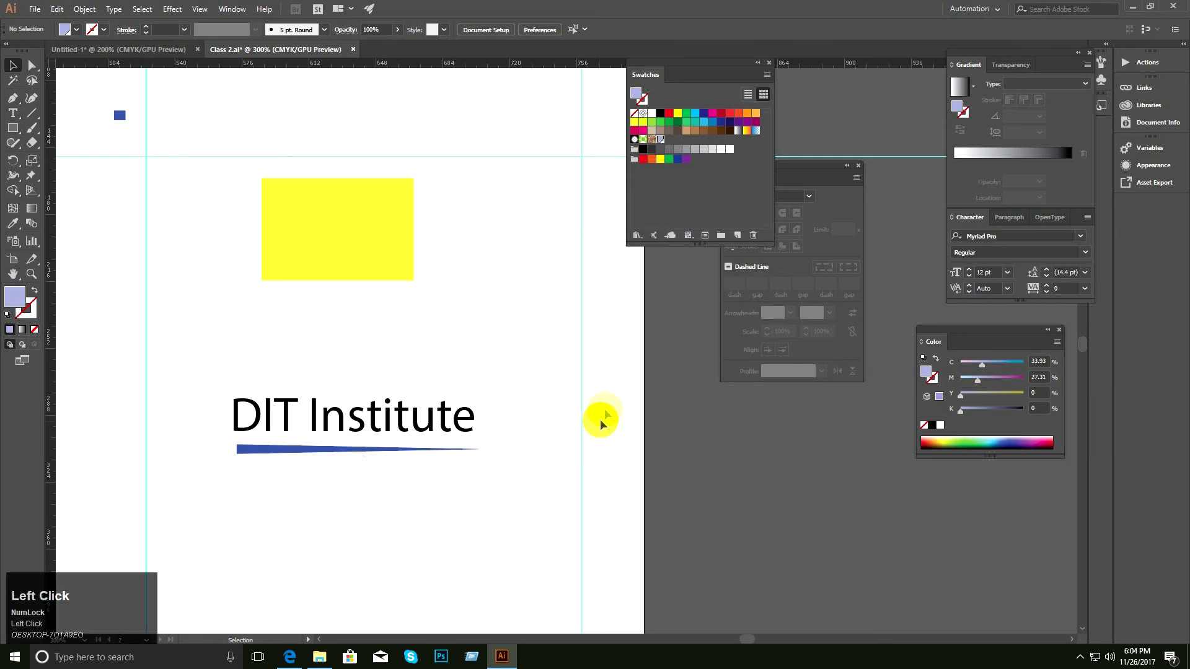
Set the default fill to the new light blue swatch, followed by the yellow and finally the red swatch.
left_click(660, 140)
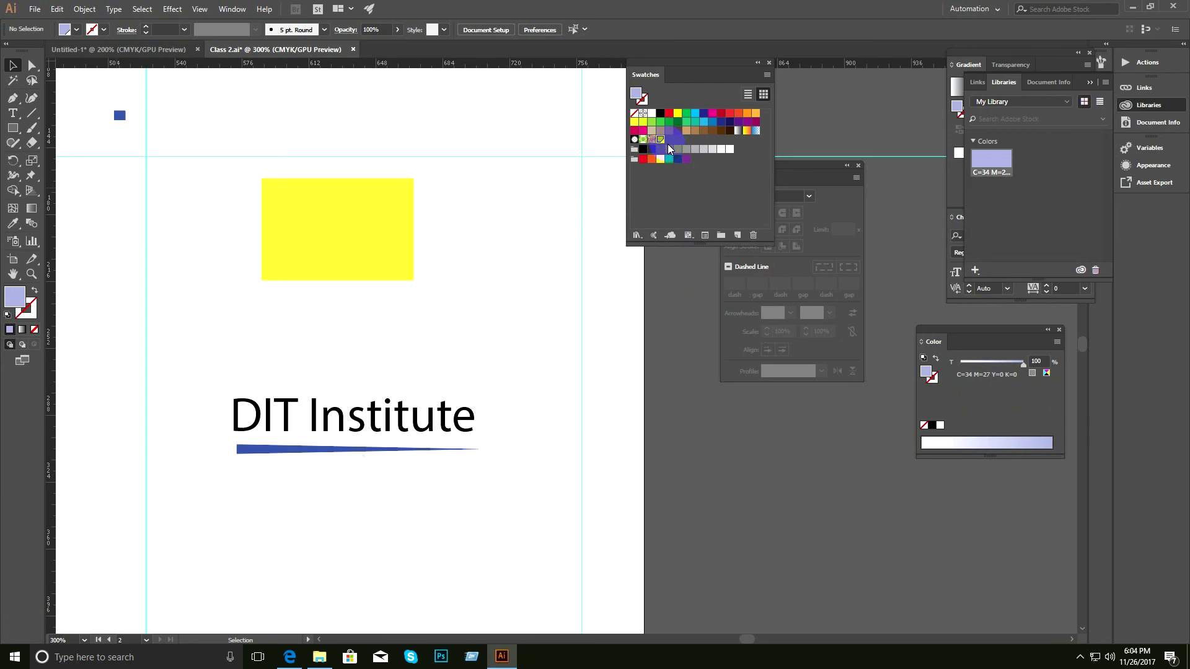
left_click(667, 207)
left_click(678, 115)
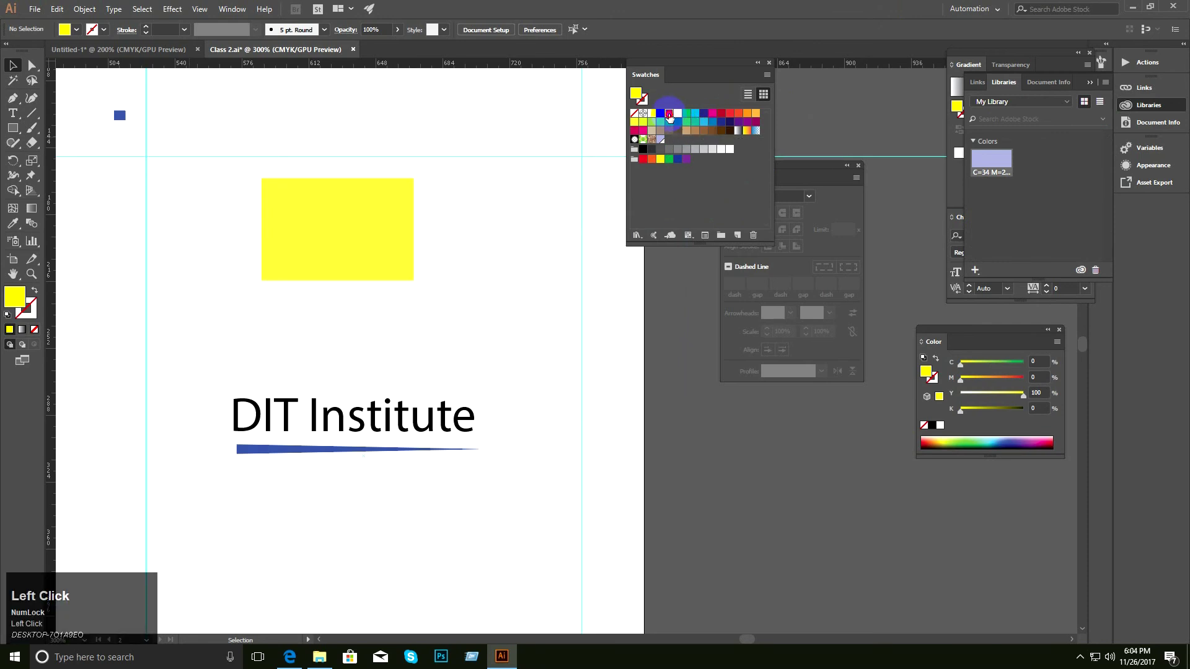
left_click(669, 114)
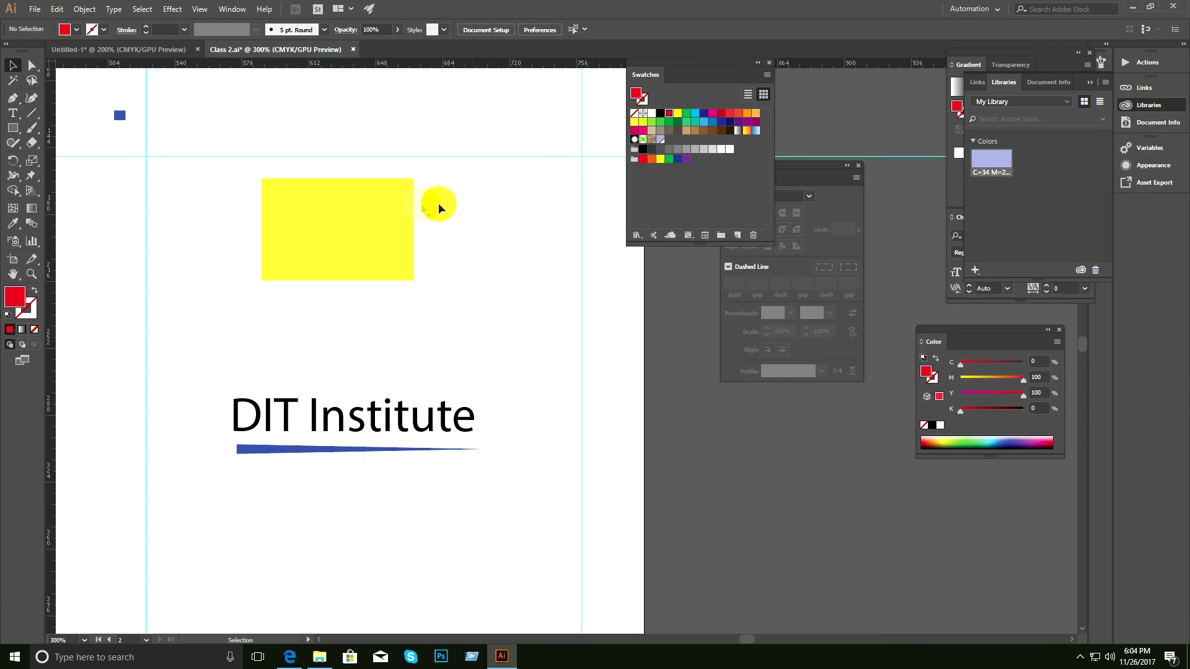
left_click(335, 226)
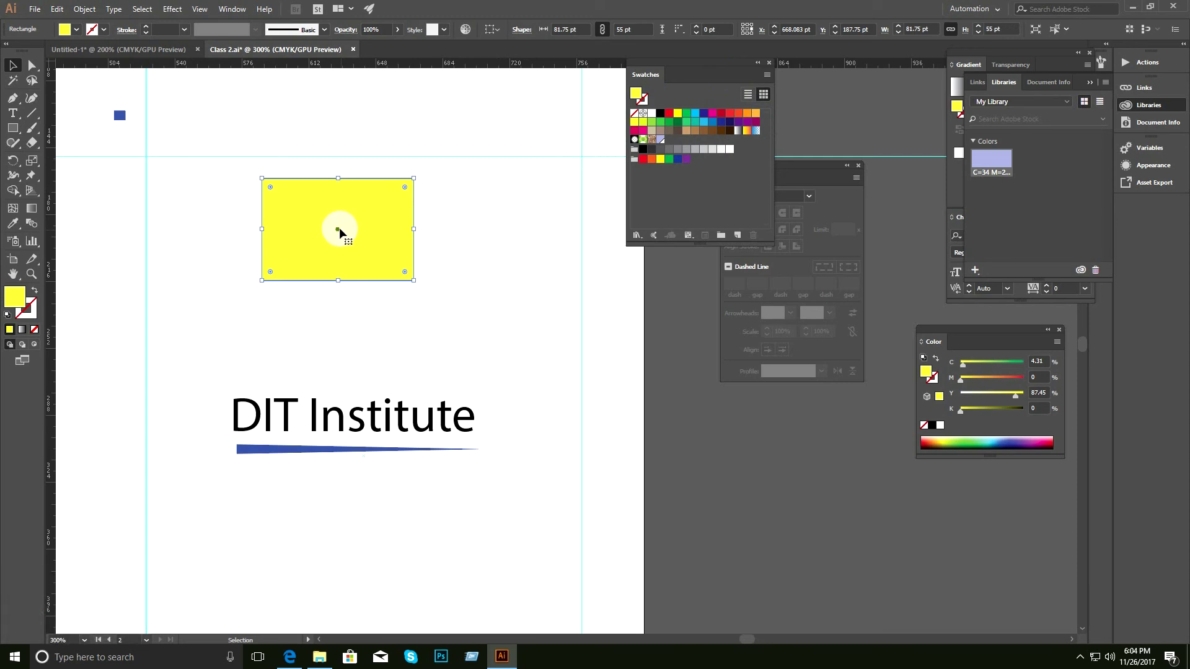
left_click(475, 228)
left_click(374, 227)
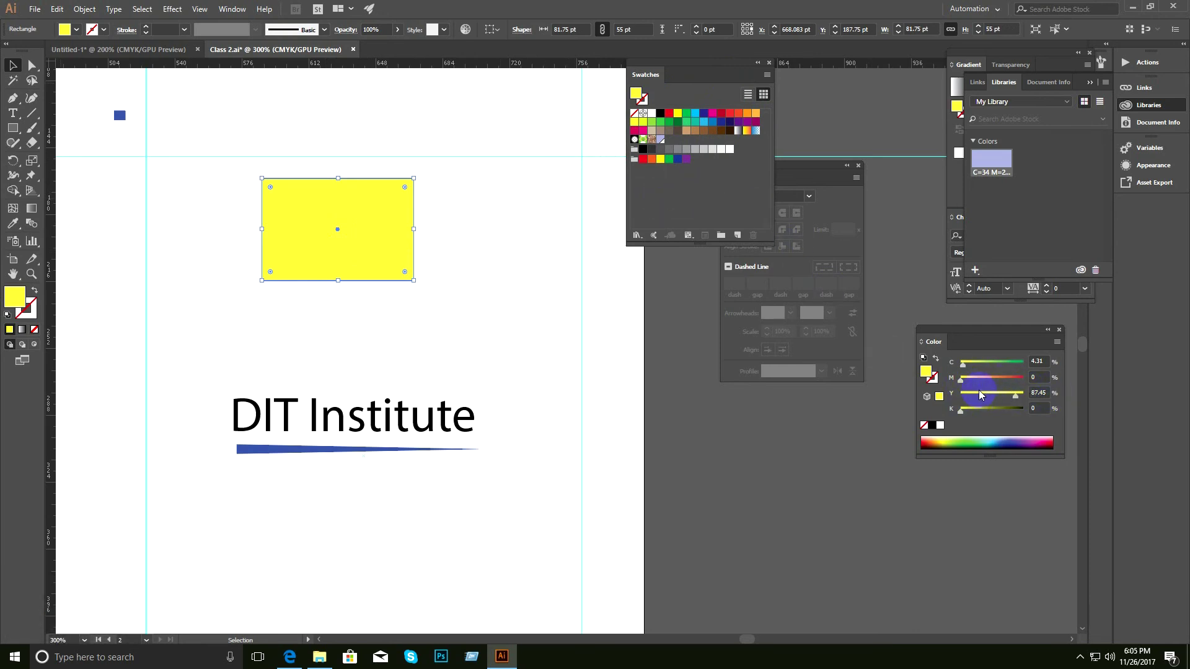
left_click(488, 342)
left_click(388, 231)
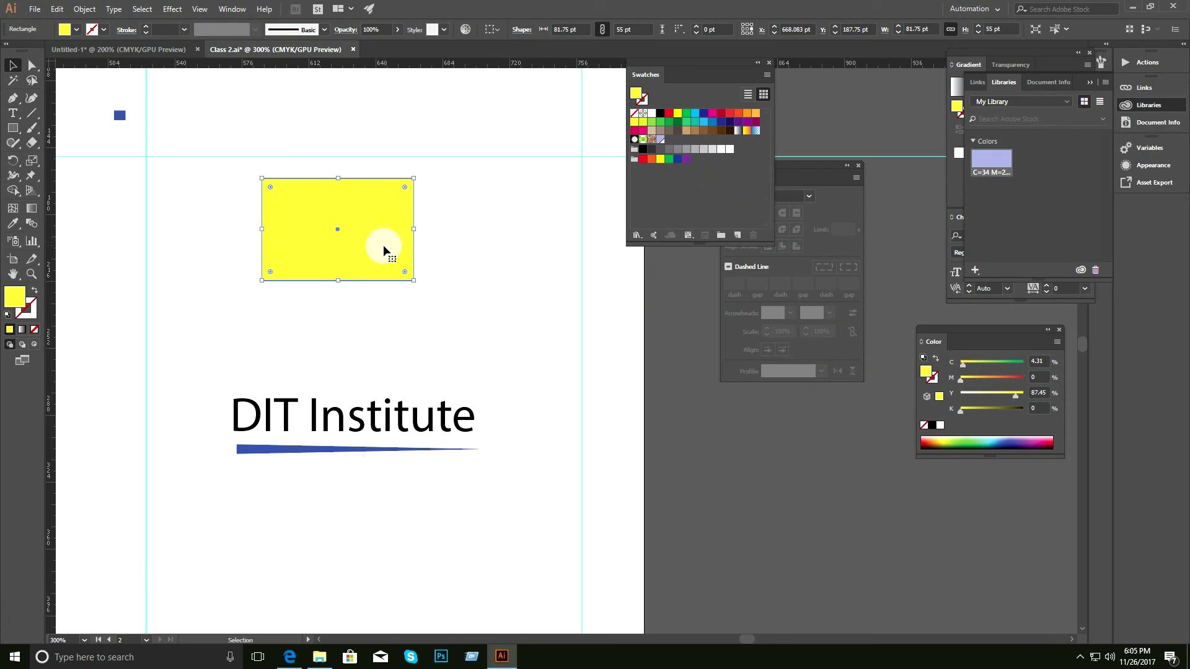
left_click(451, 275)
left_click(313, 263)
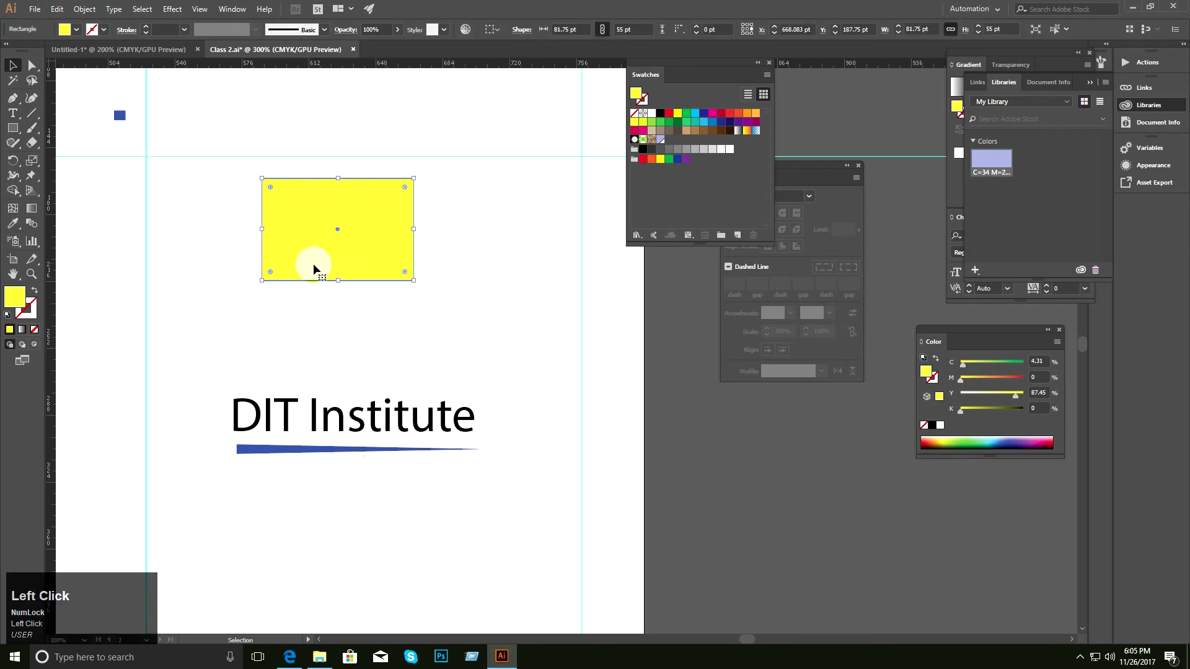
left_click(442, 270)
left_click_drag(466, 203, 342, 278)
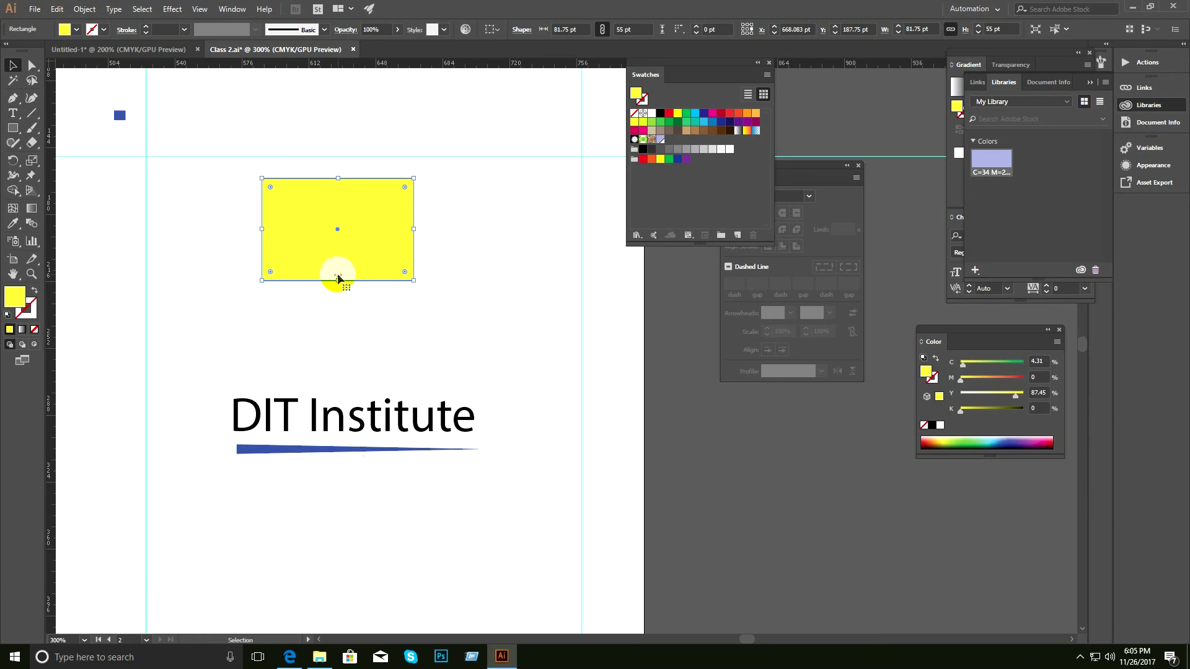
left_click(441, 304)
left_click(371, 245)
left_click(445, 260)
left_click_drag(493, 215, 323, 278)
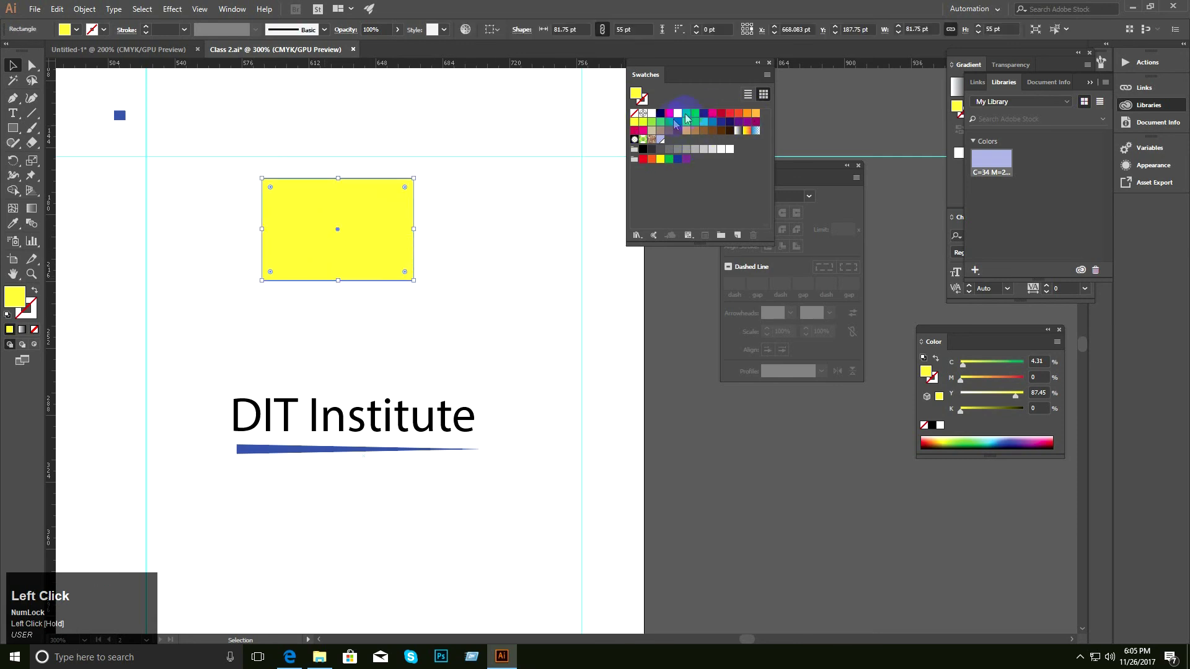
left_click(473, 262)
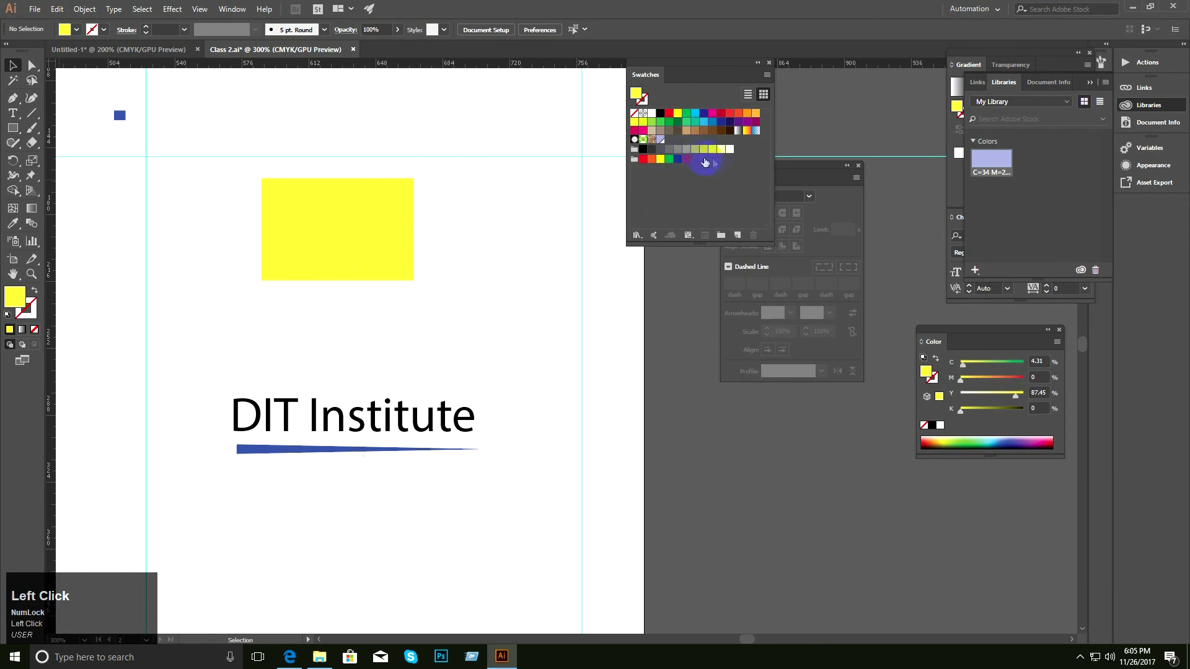
Delete one of the neutral brown-grey swatches from the Swatches collection and fill the yellow rectangle with the green C 75, Y 100 swatch.
left_click(407, 207)
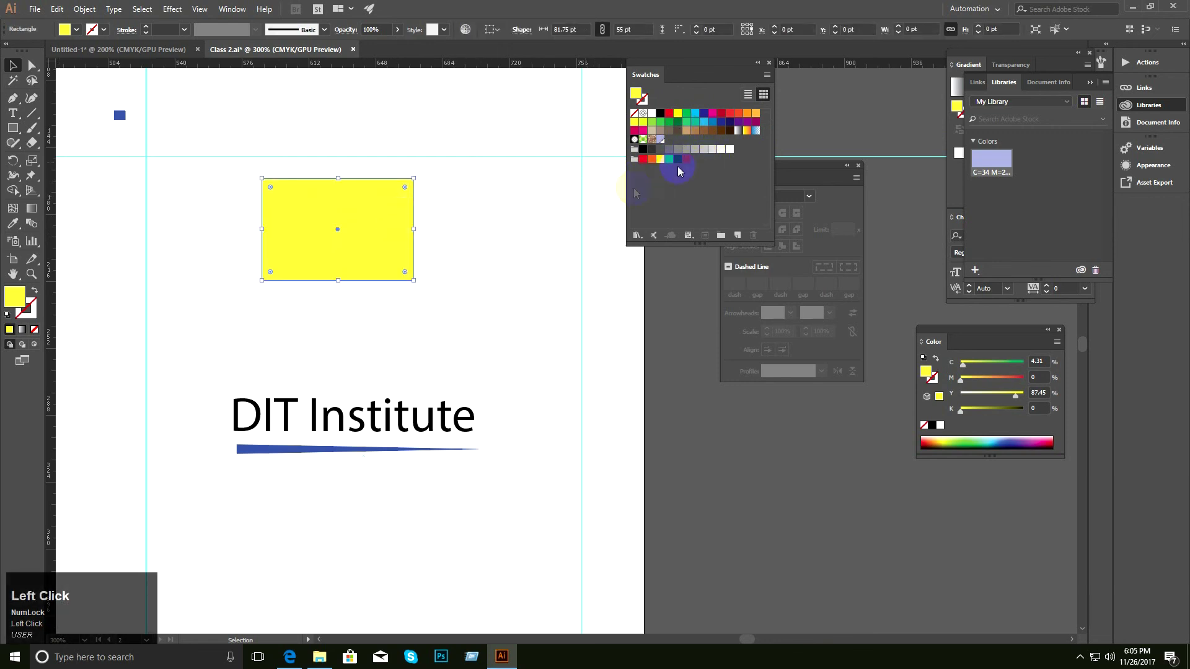
left_click_drag(661, 137, 756, 236)
left_click(660, 122)
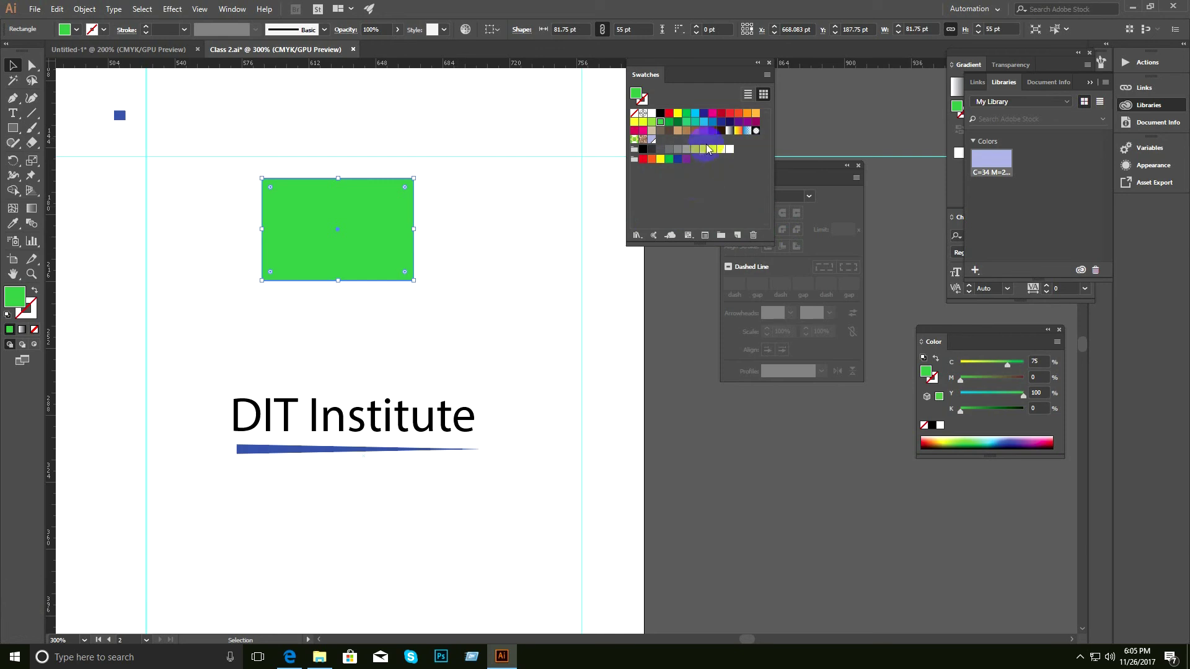
Load the Skintones swatch library and place it below the Swatches collection, away from the DIT Institute text.
left_click(768, 76)
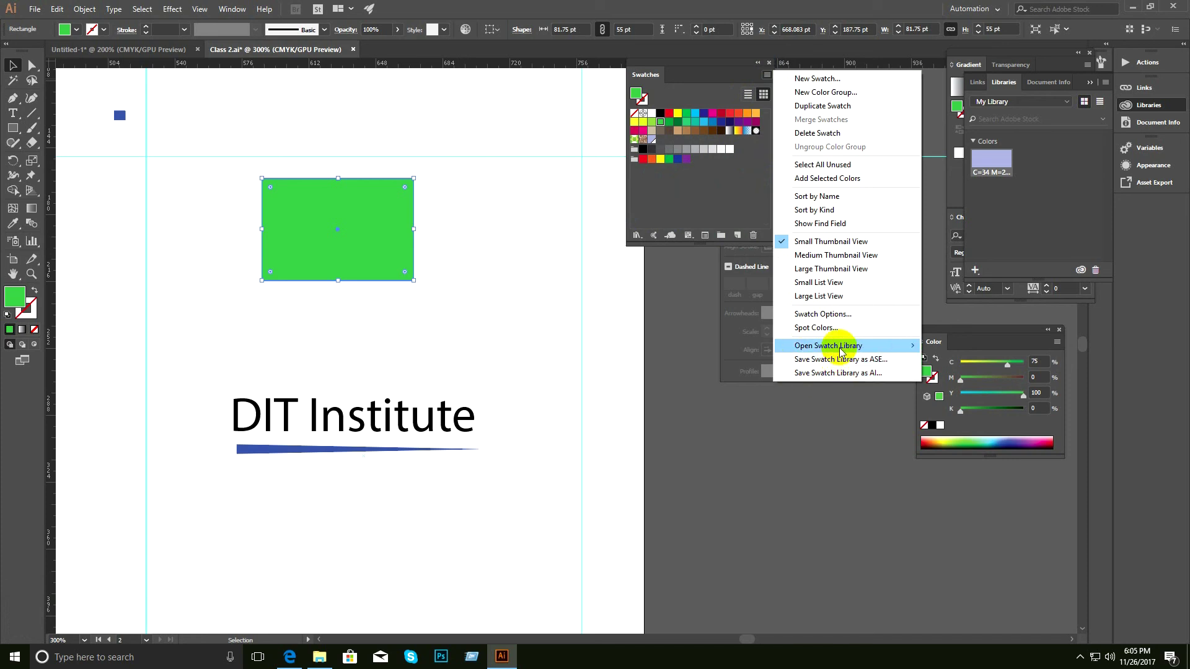
mouse_move(828, 347)
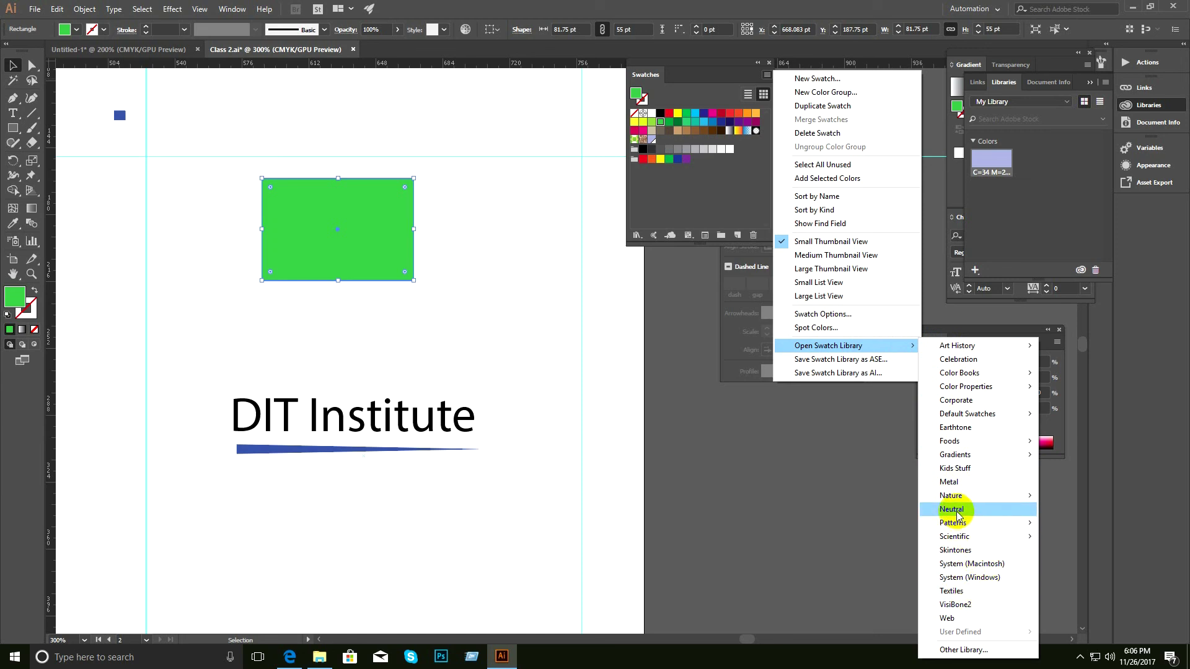
left_click(964, 555)
left_click_drag(582, 296, 528, 280)
left_click_drag(569, 376, 579, 513)
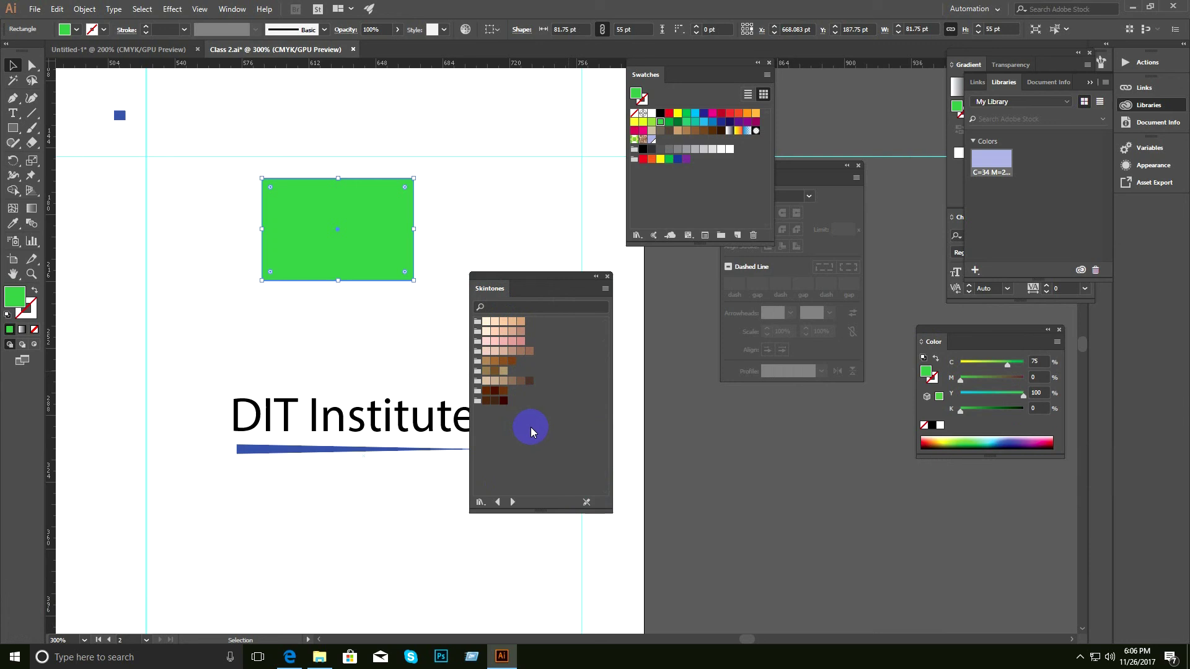
left_click_drag(565, 276, 632, 283)
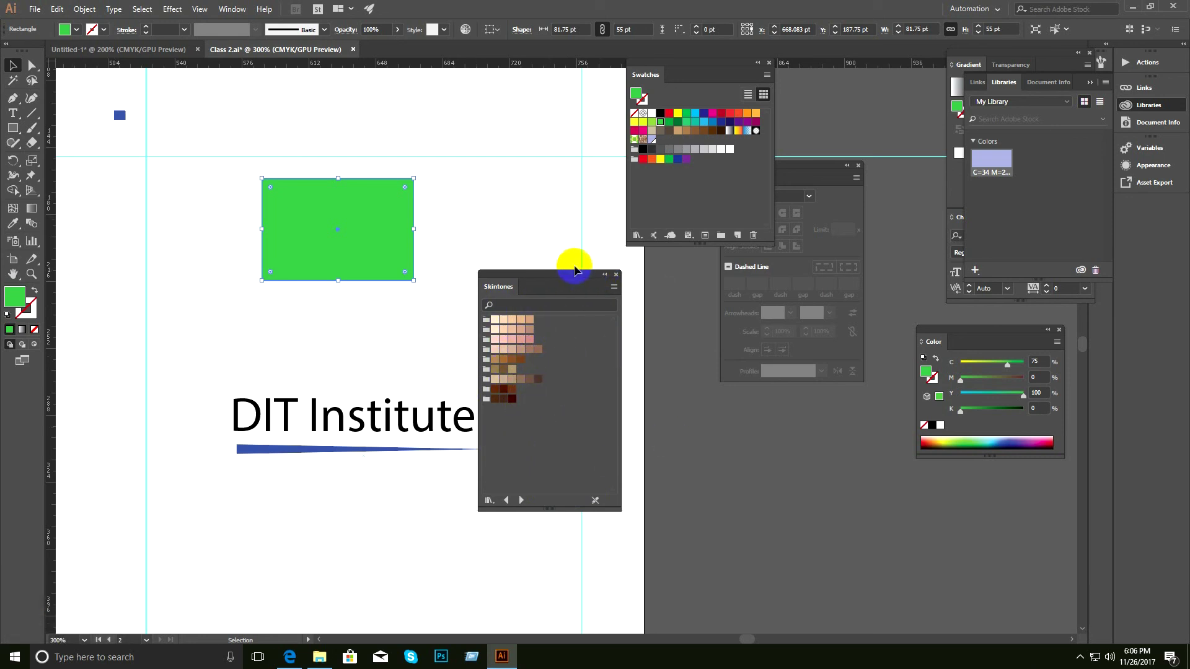
left_click_drag(566, 283, 611, 306)
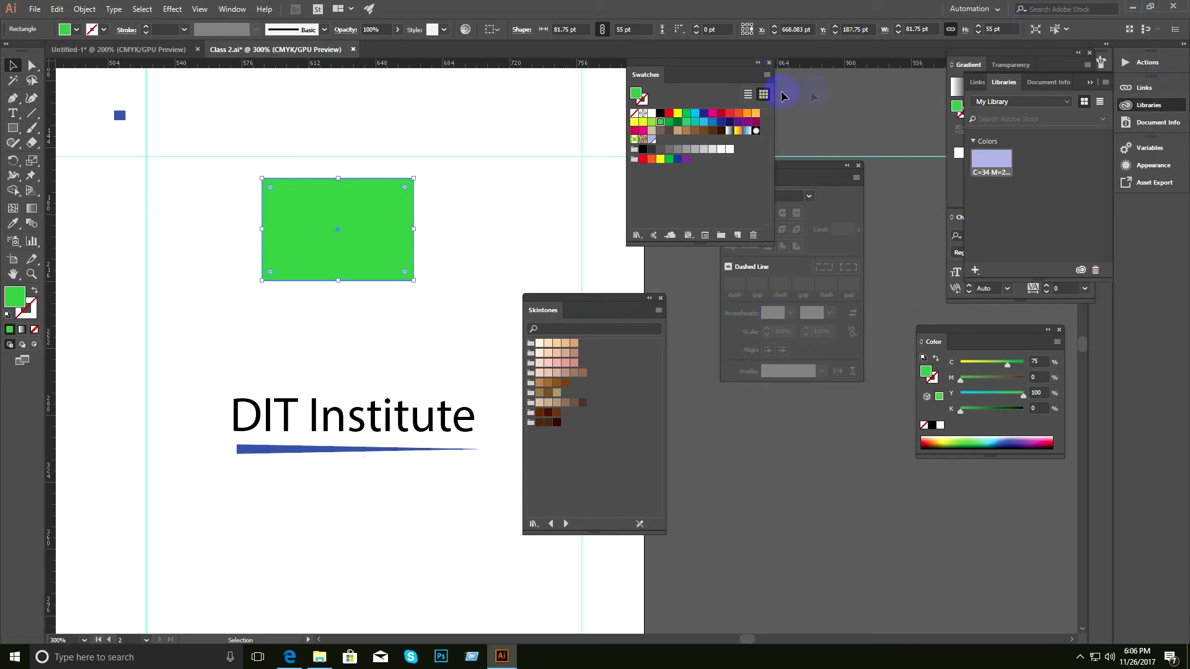
Browse the available swatch libraries and load the Beach library from the Nature category.
left_click(767, 74)
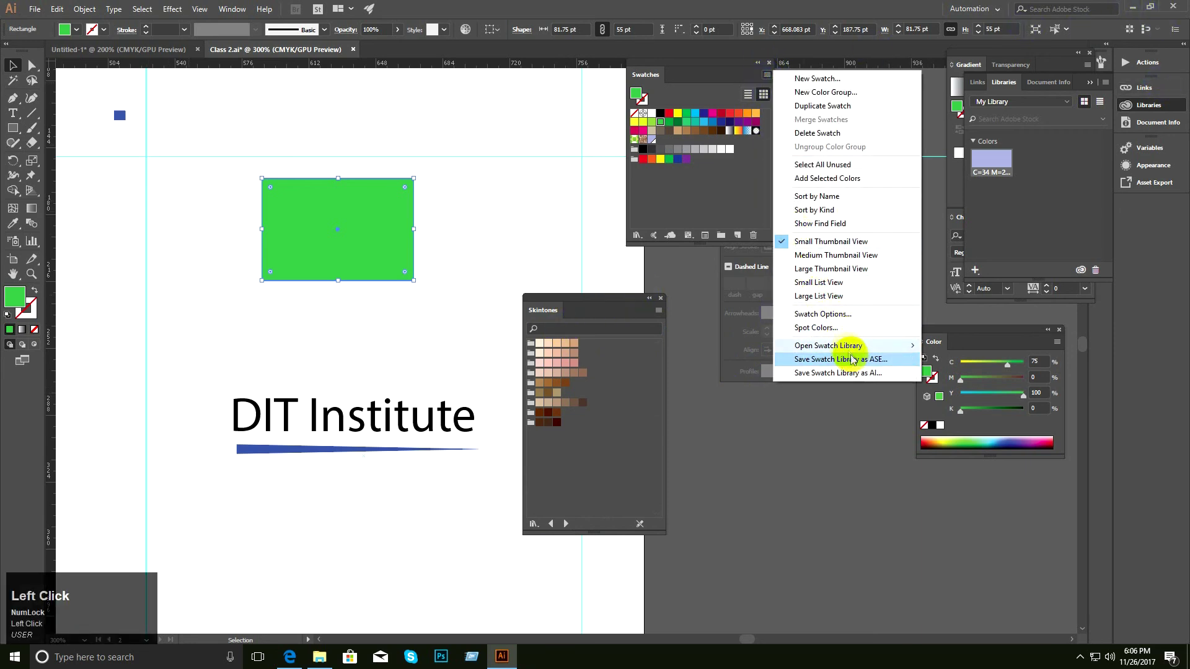
mouse_move(848, 348)
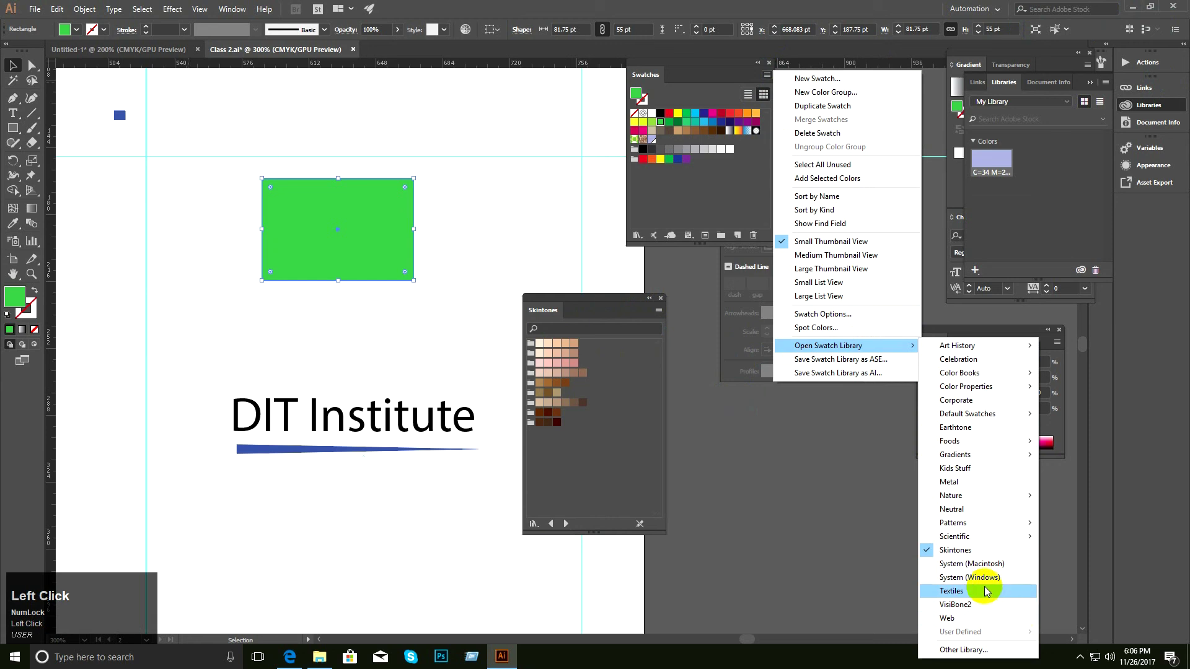
mouse_move(995, 456)
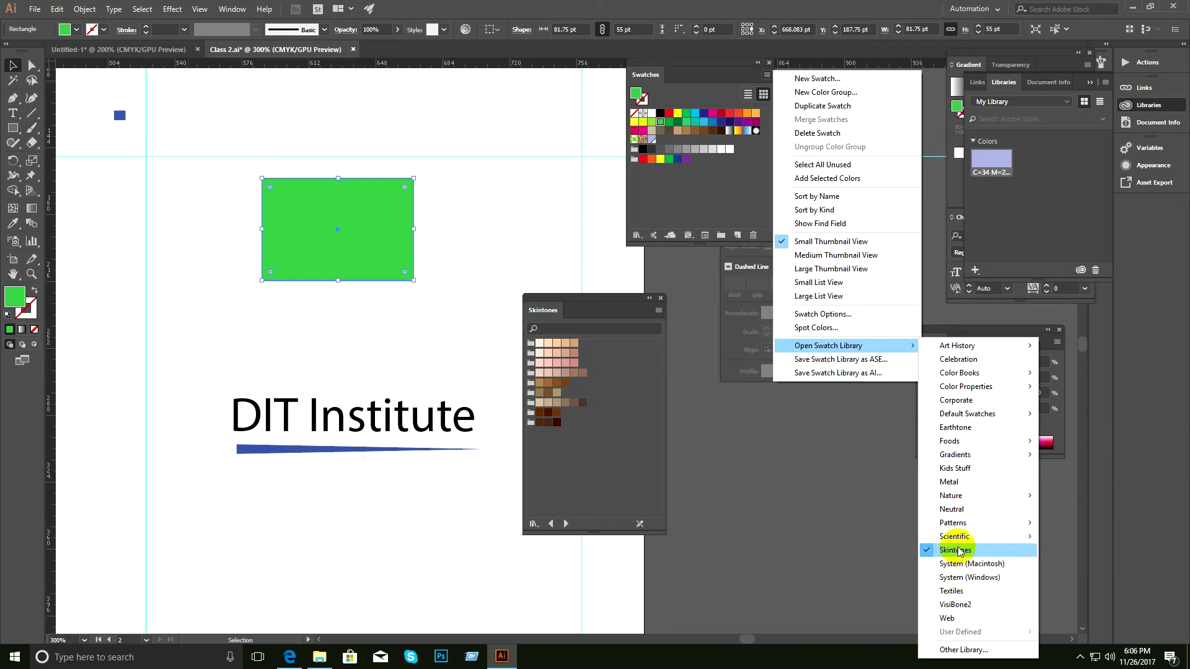
mouse_move(978, 507)
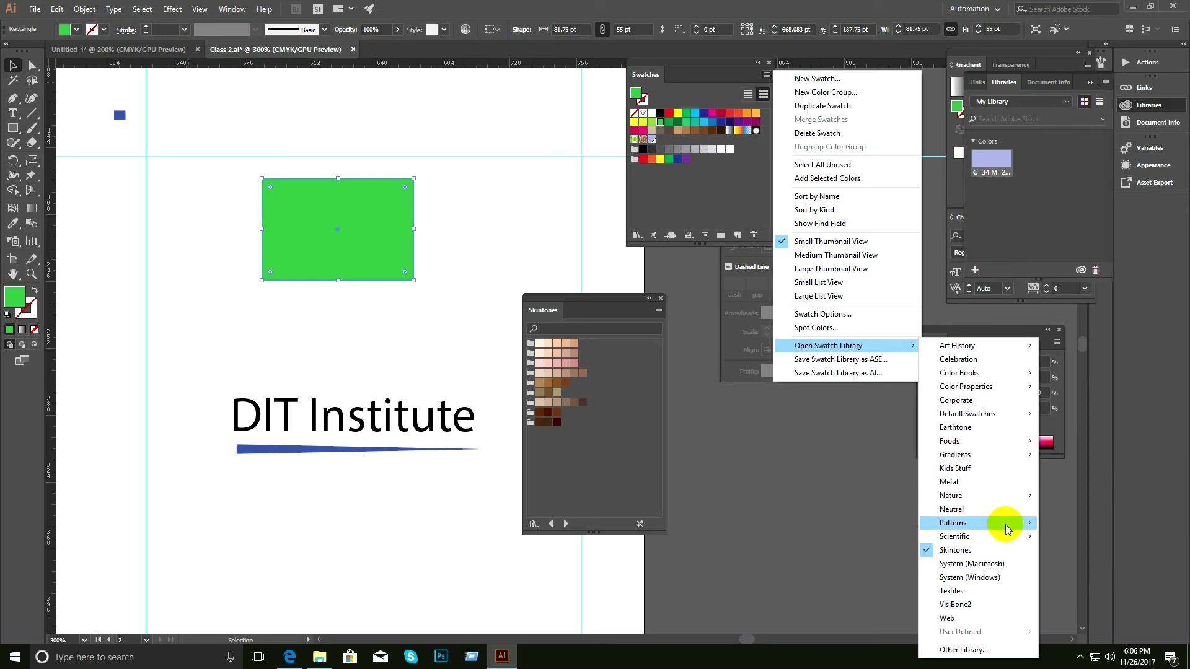
mouse_move(1007, 538)
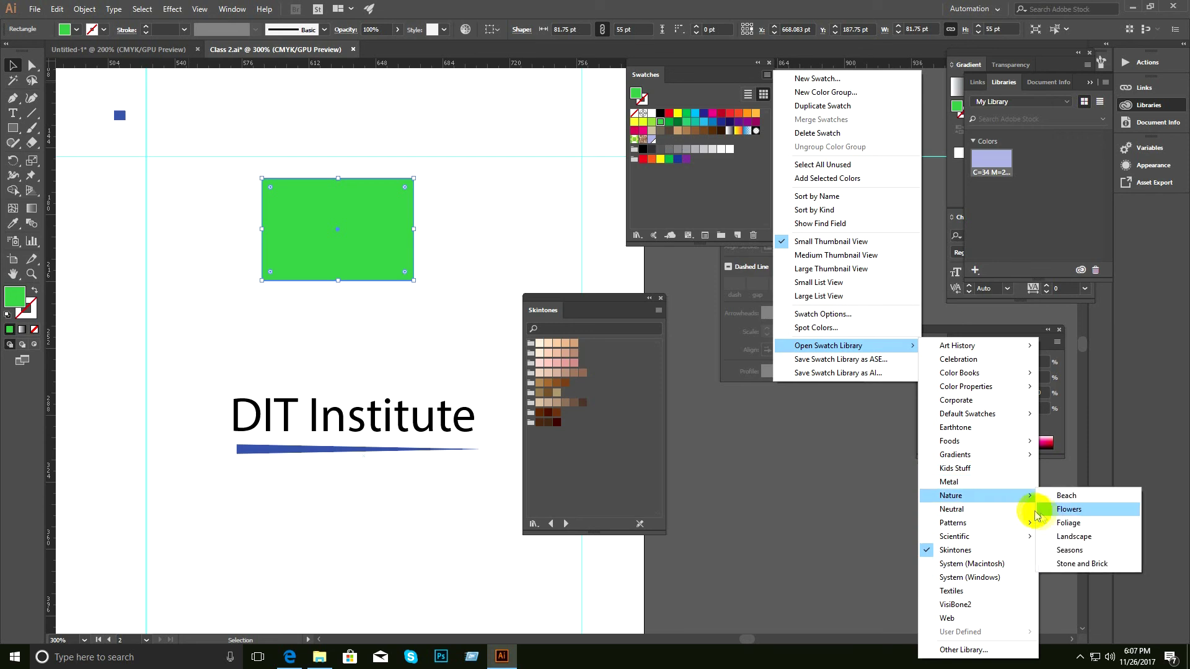
left_click(1066, 495)
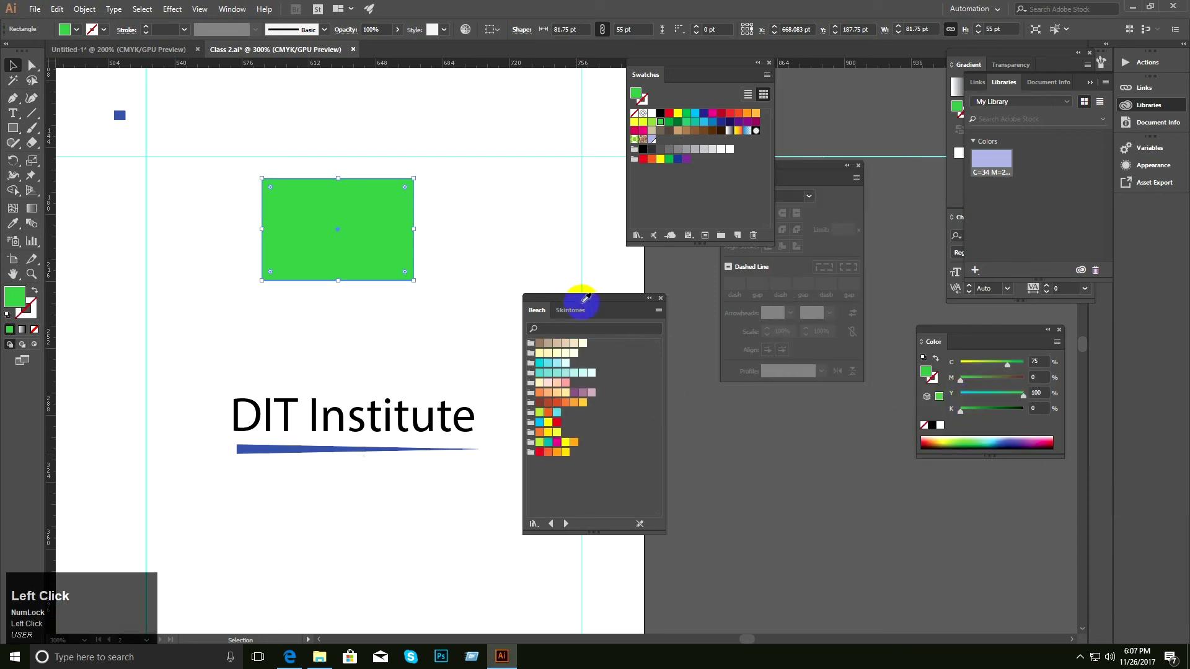
Compare the colours of the Beach and Skintones libraries and close both libraries.
left_click(589, 311)
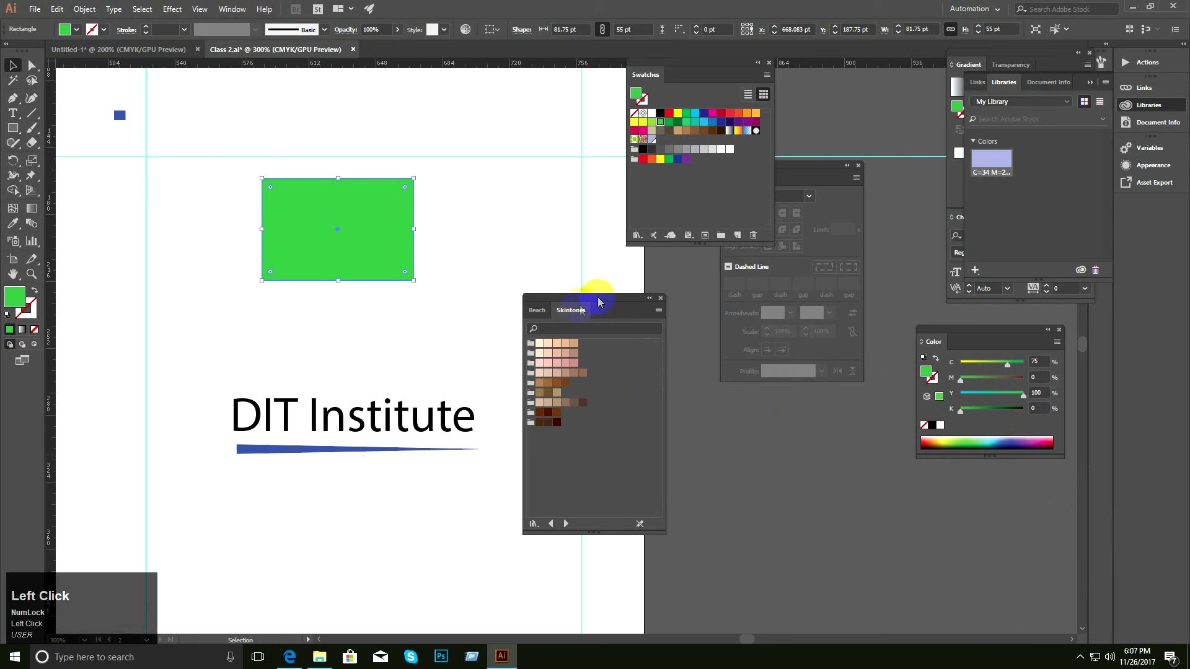
left_click(530, 312)
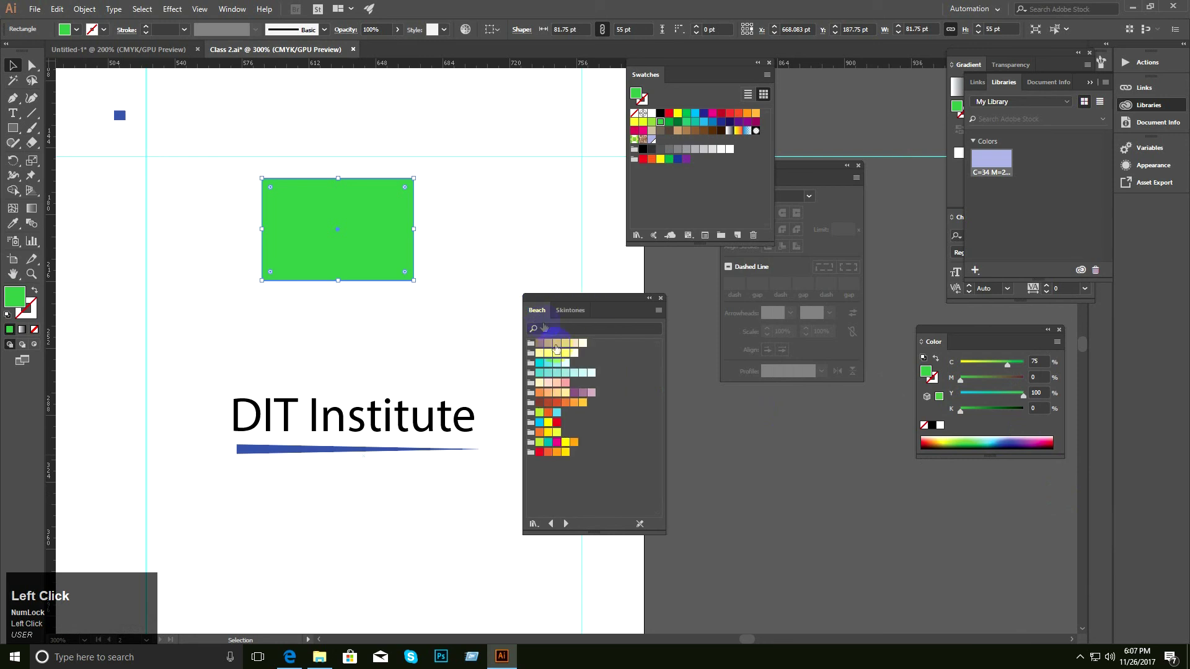
left_click(590, 374)
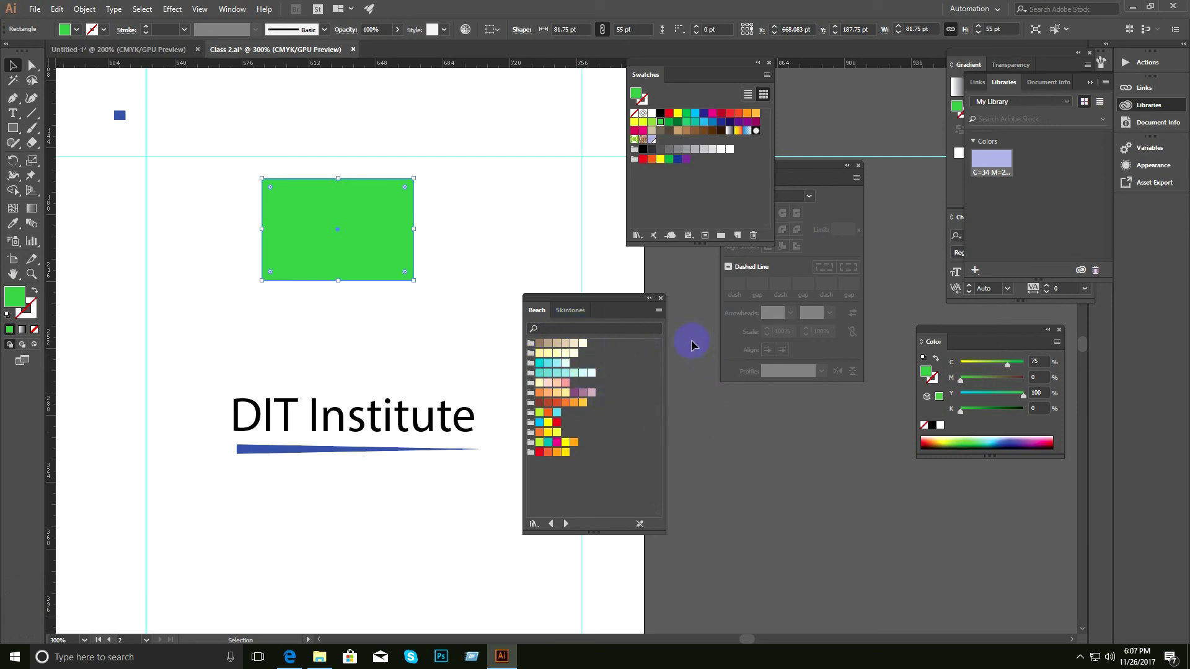
left_click(566, 313)
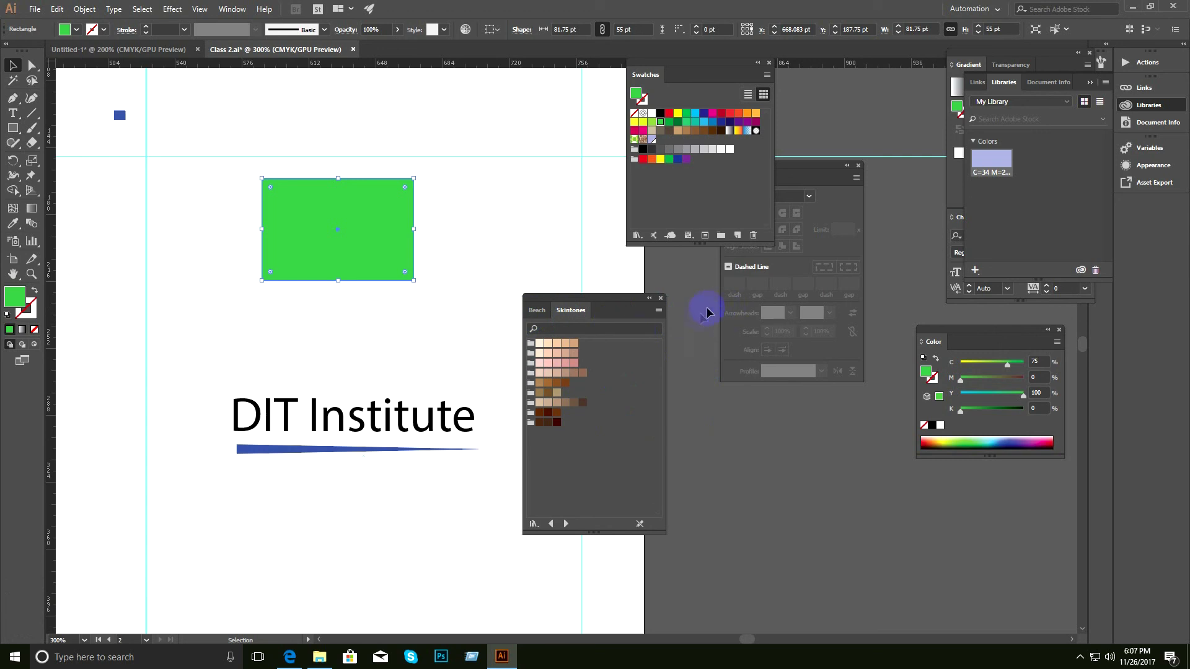
left_click(660, 299)
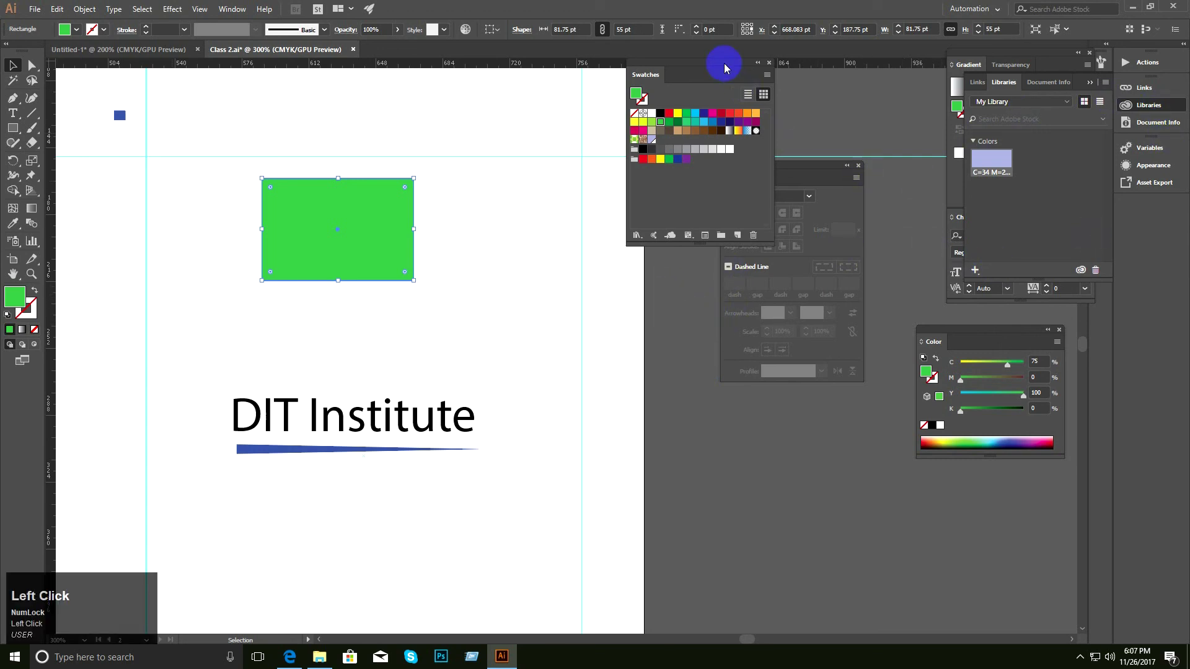
left_click(766, 75)
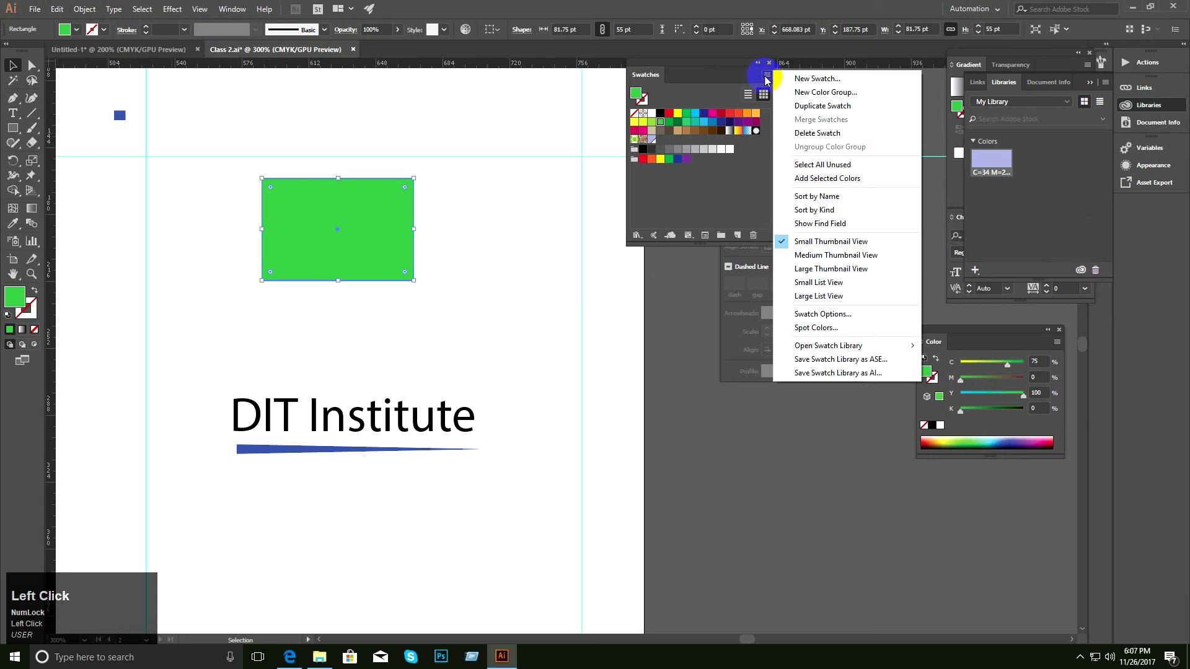
mouse_move(846, 351)
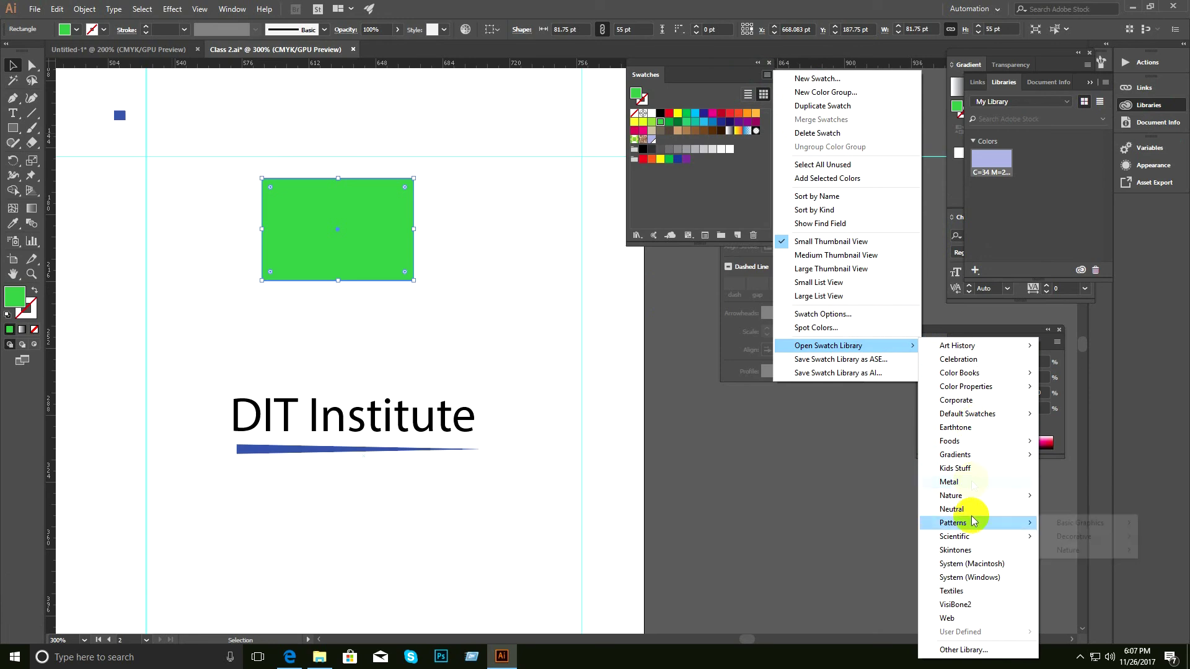
left_click(714, 8)
double_click(714, 8)
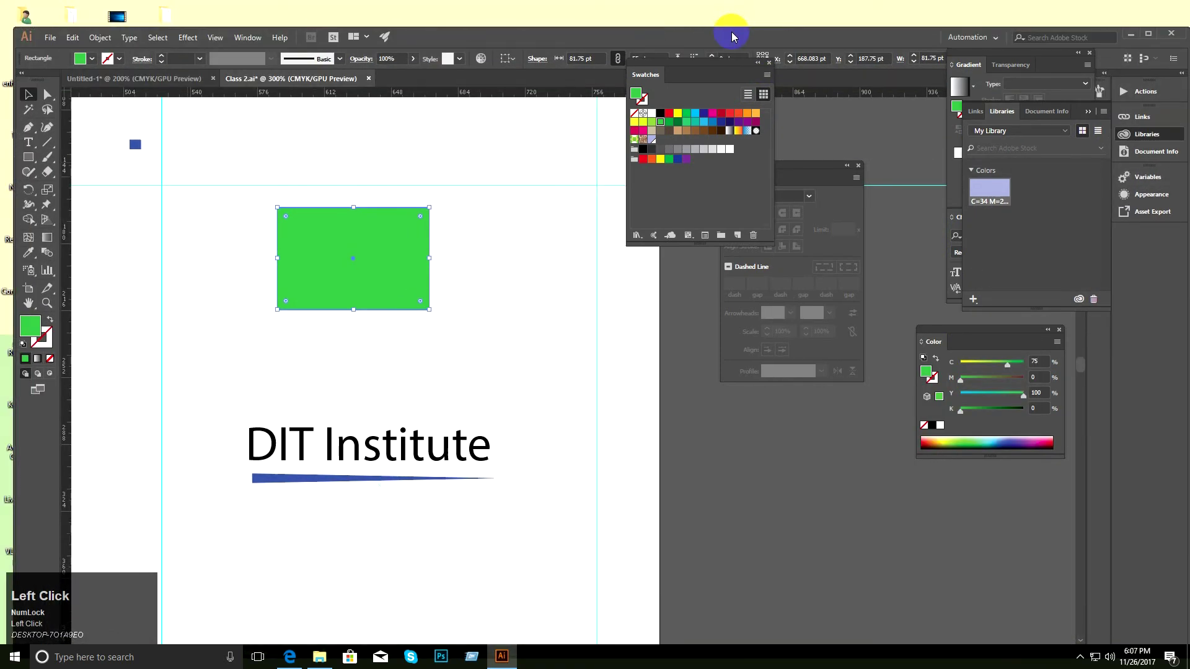
double_click(732, 31)
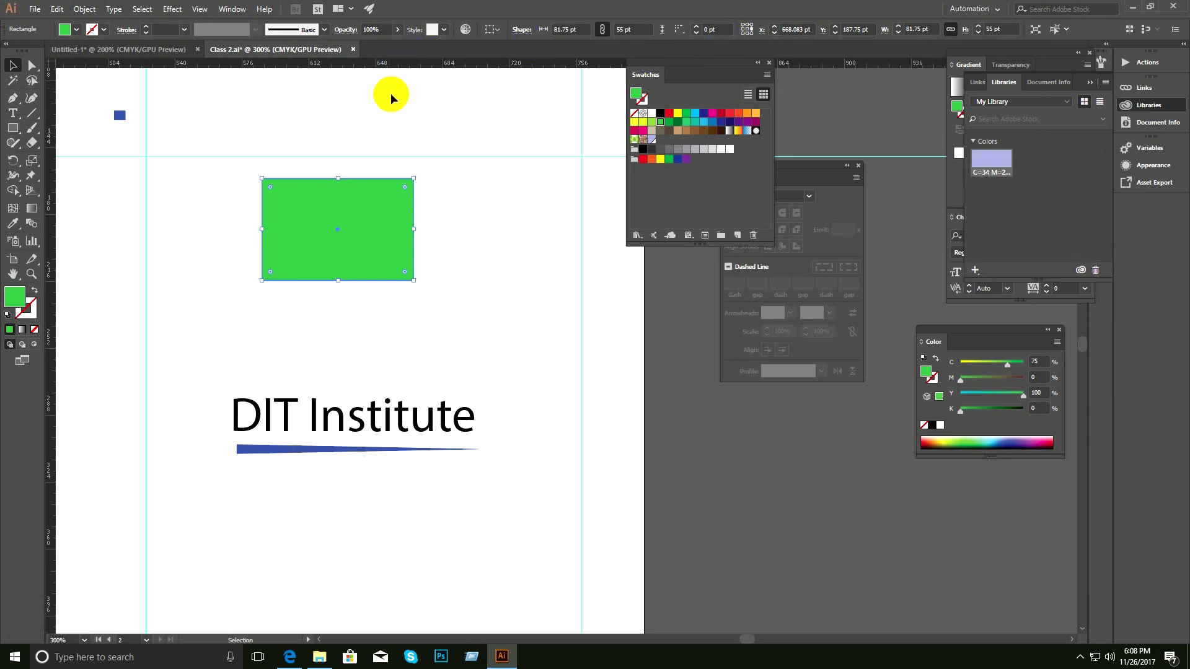
Shift the Swatches collection slightly so it clears the artboard, and leave the green rectangle deselected.
left_click_drag(714, 73, 737, 80)
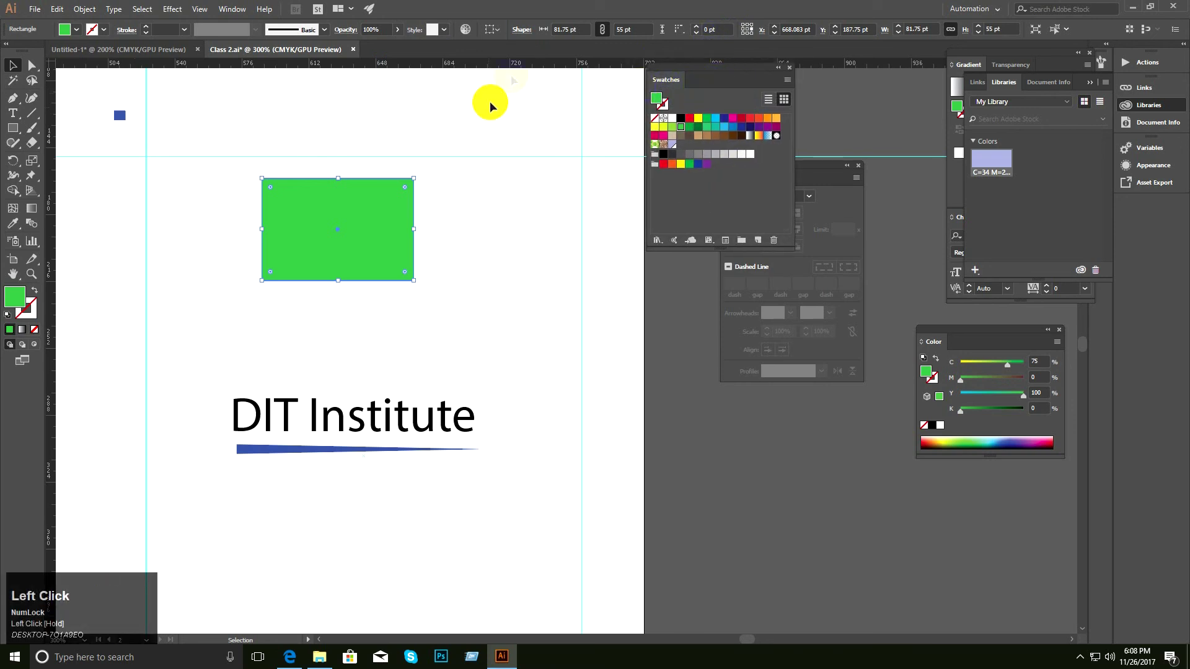
double_click(527, 9)
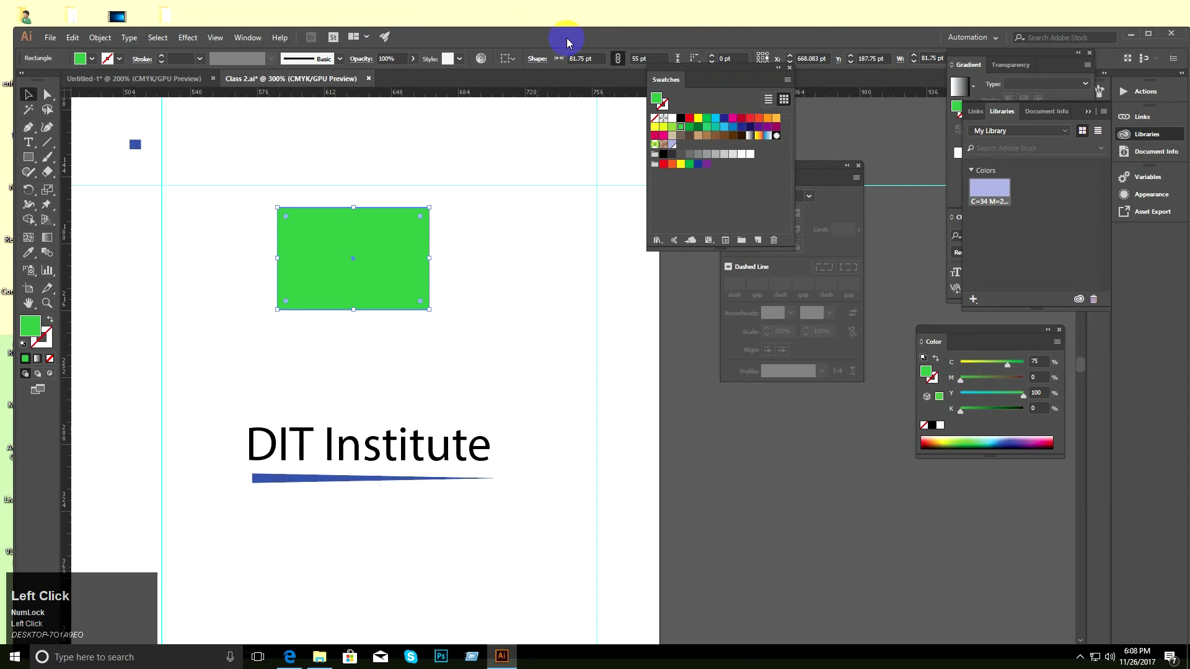
double_click(565, 40)
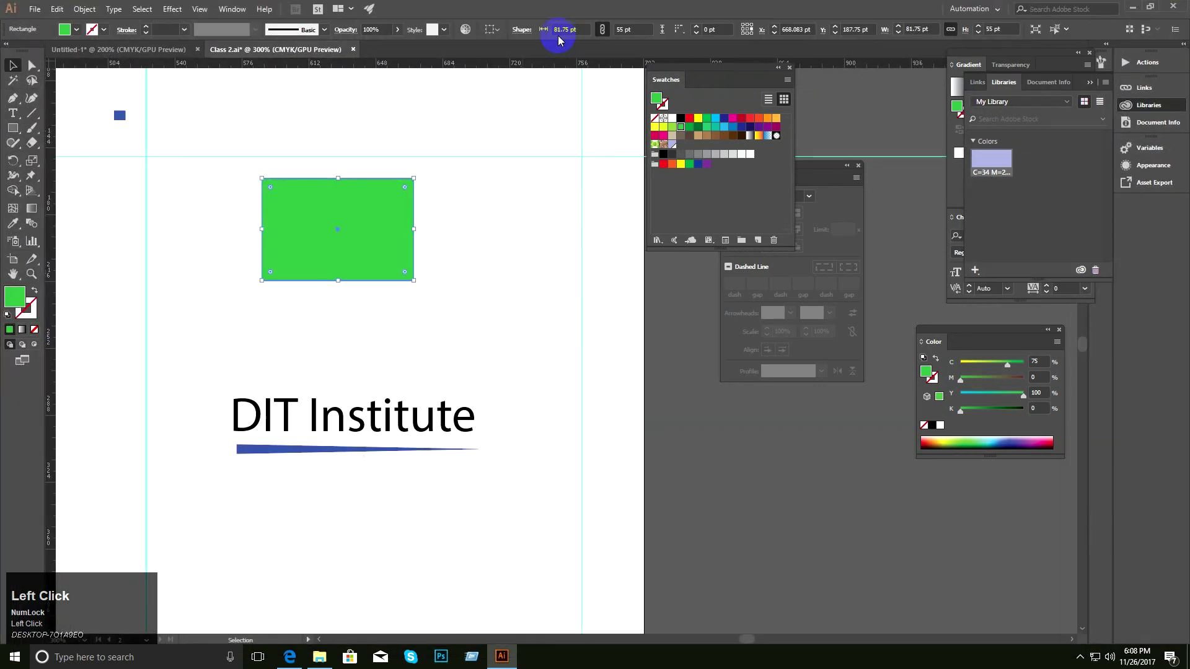
left_click(388, 222)
left_click(473, 229)
left_click(374, 207)
left_click(447, 227)
left_click(378, 221)
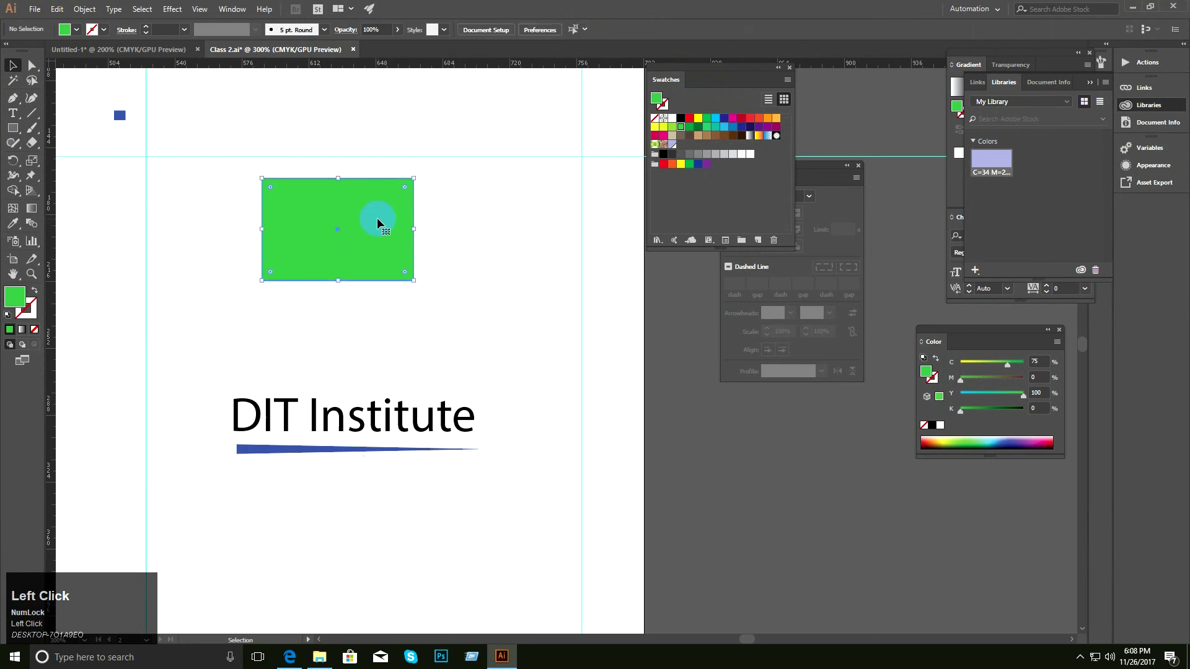
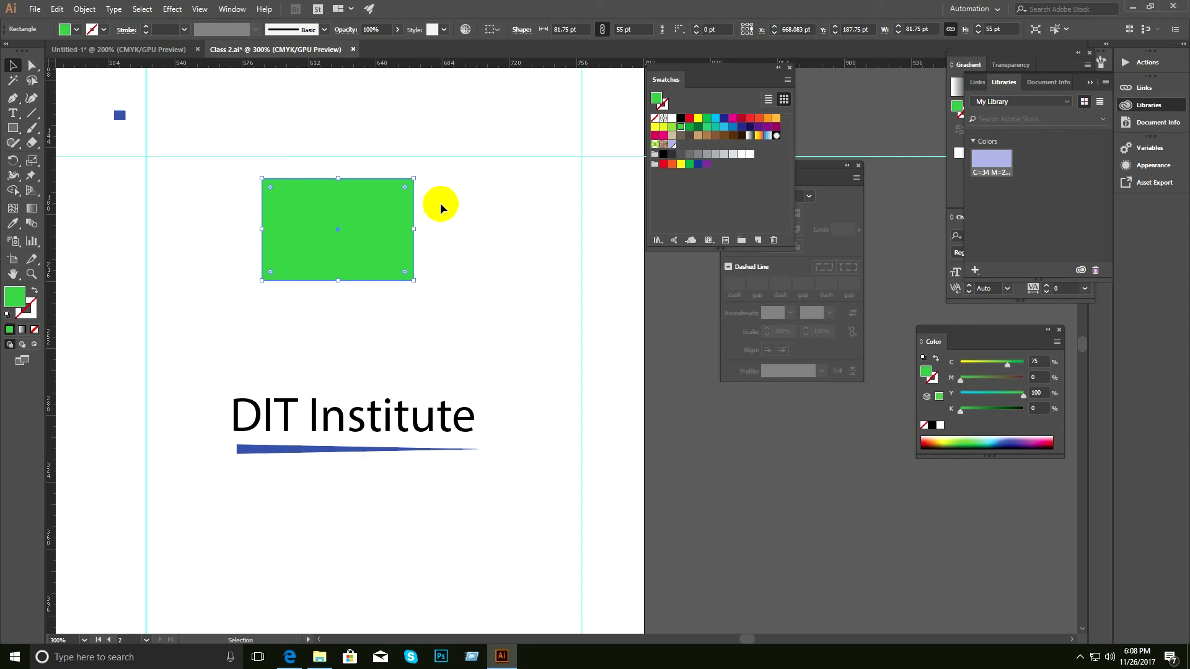
left_click(554, 217)
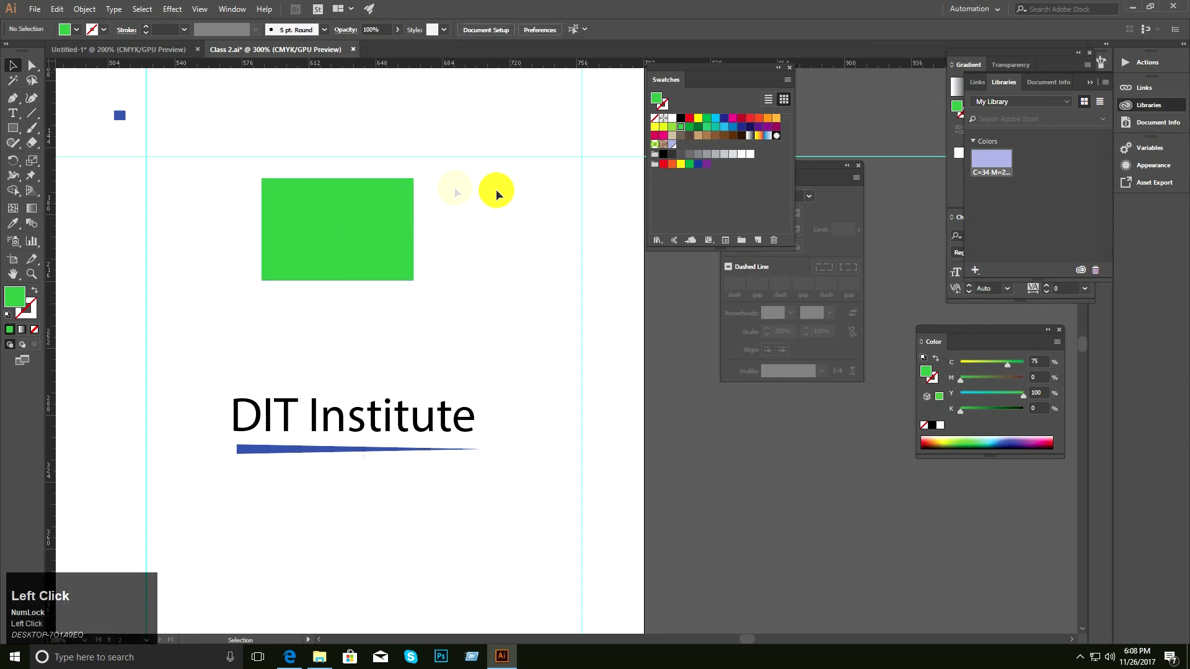
Enlarge the green rectangle to about 169 by 64 pt, place it just above the DIT Institute text, and deselect it.
left_click(404, 222)
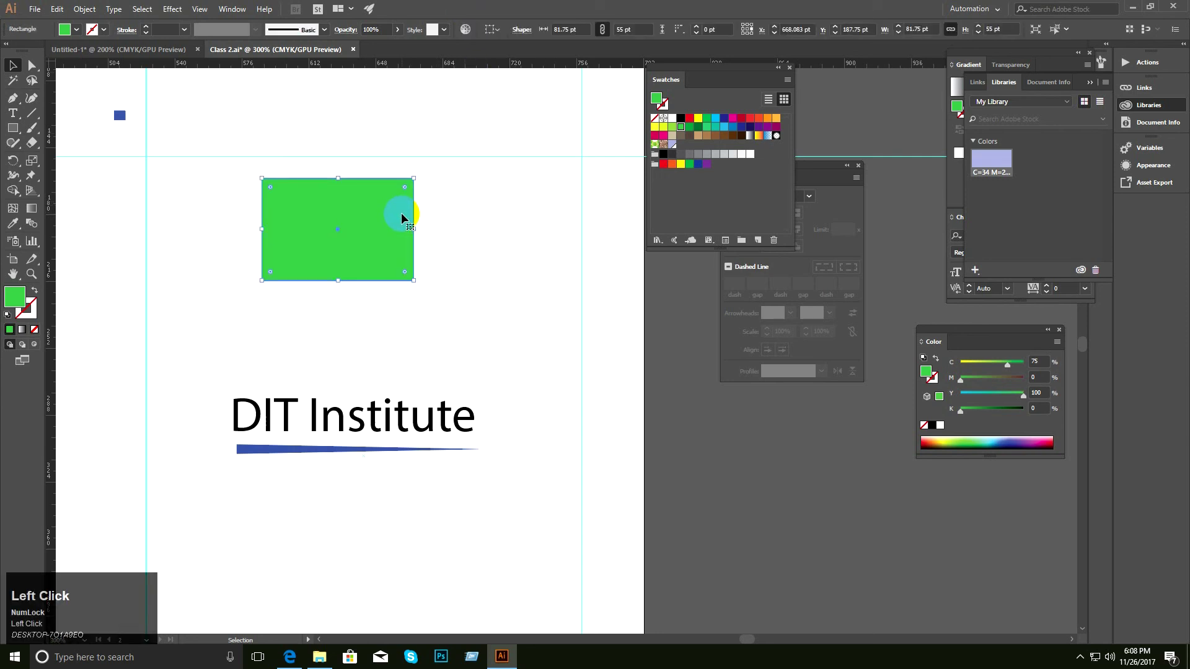
left_click(478, 247)
left_click(380, 213)
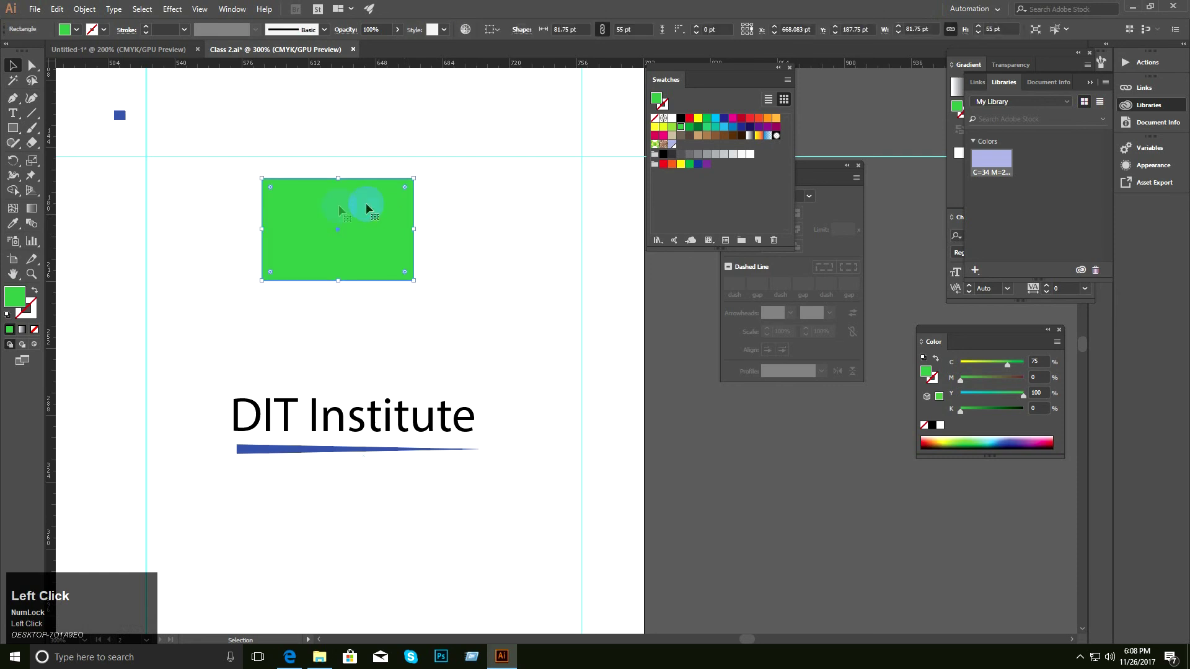
left_click_drag(416, 180, 547, 162)
left_click_drag(446, 192, 437, 239)
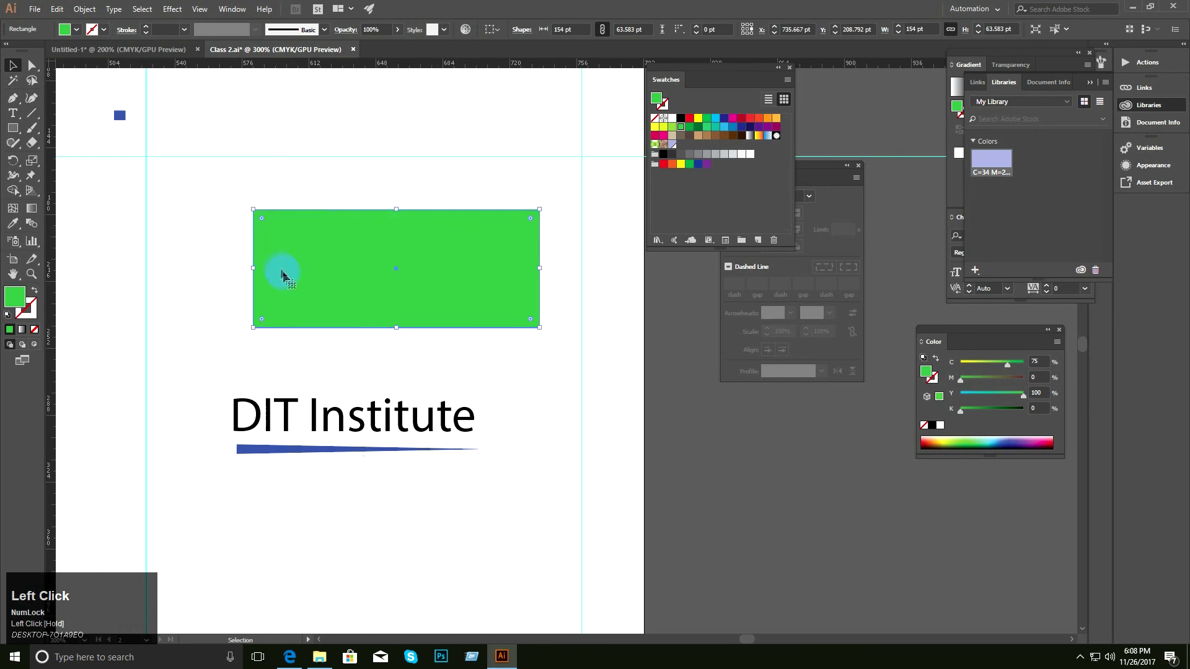
left_click_drag(253, 268, 226, 268)
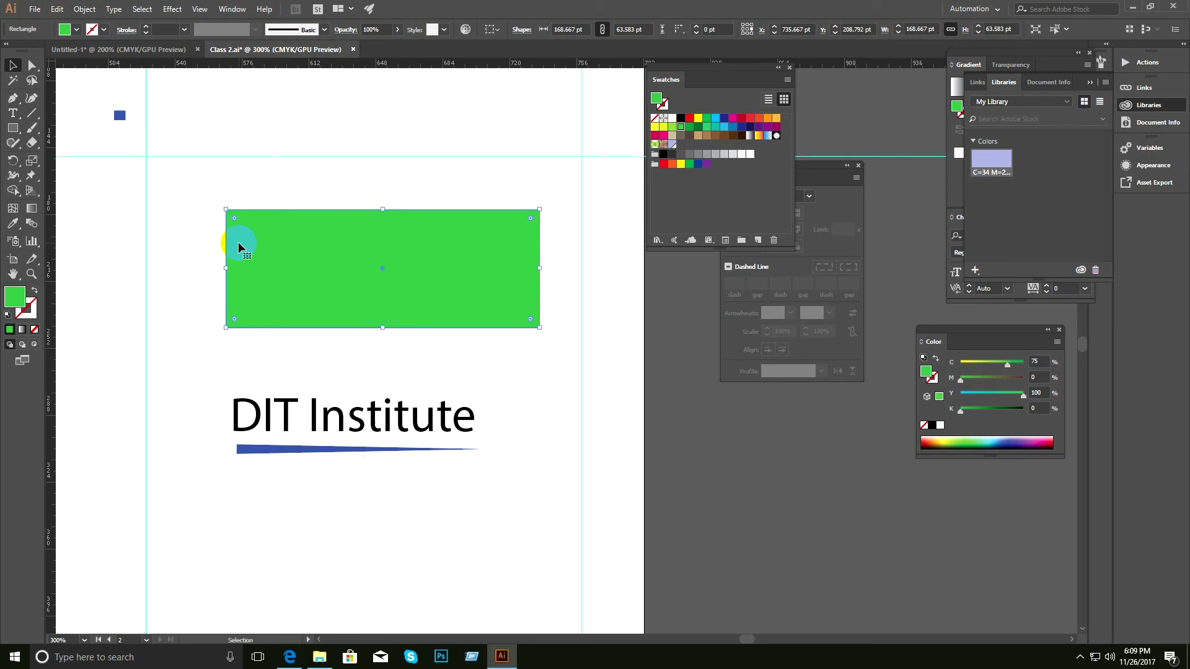
left_click(232, 142)
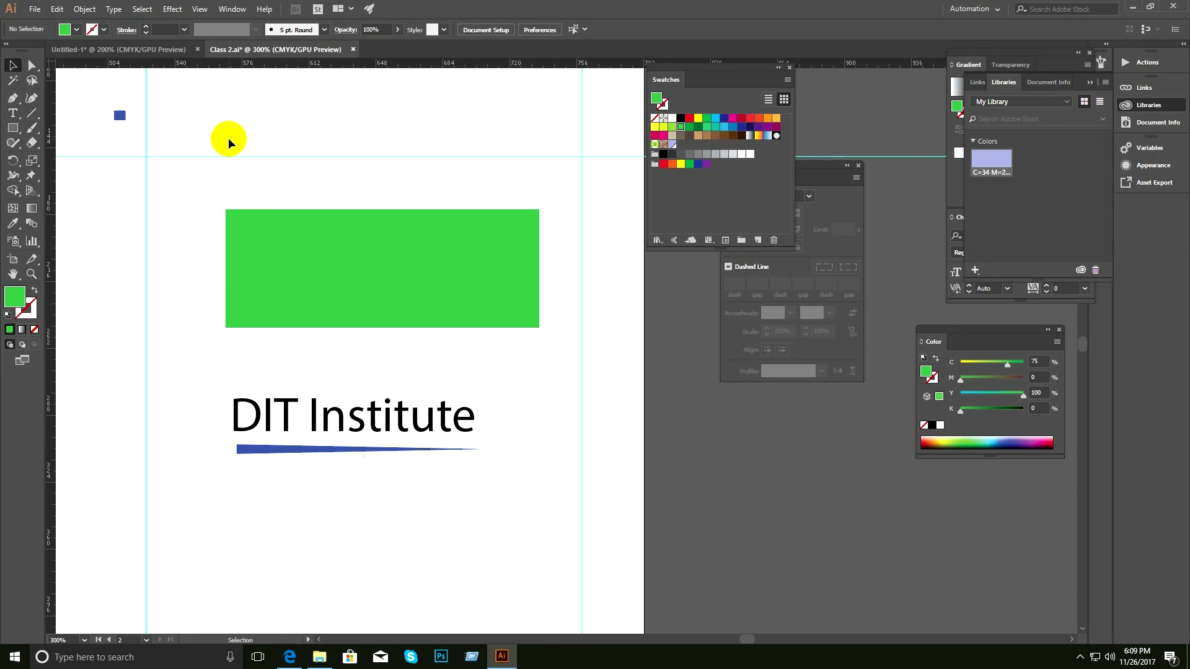
left_click(36, 10)
left_click(824, 61)
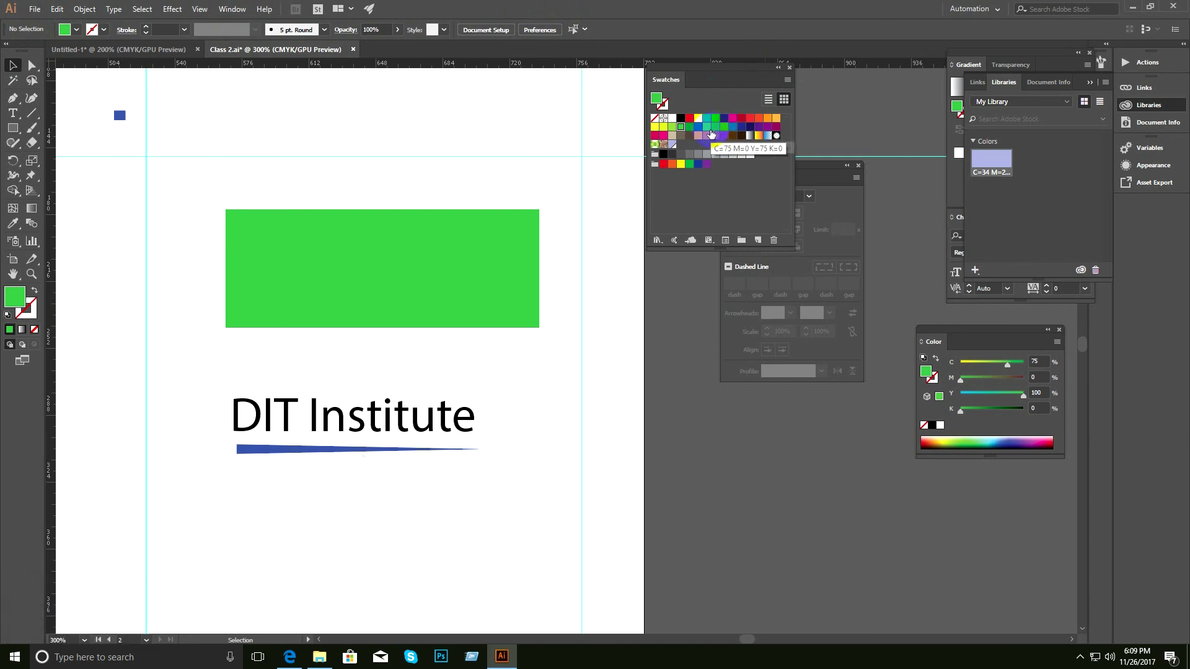
left_click(34, 10)
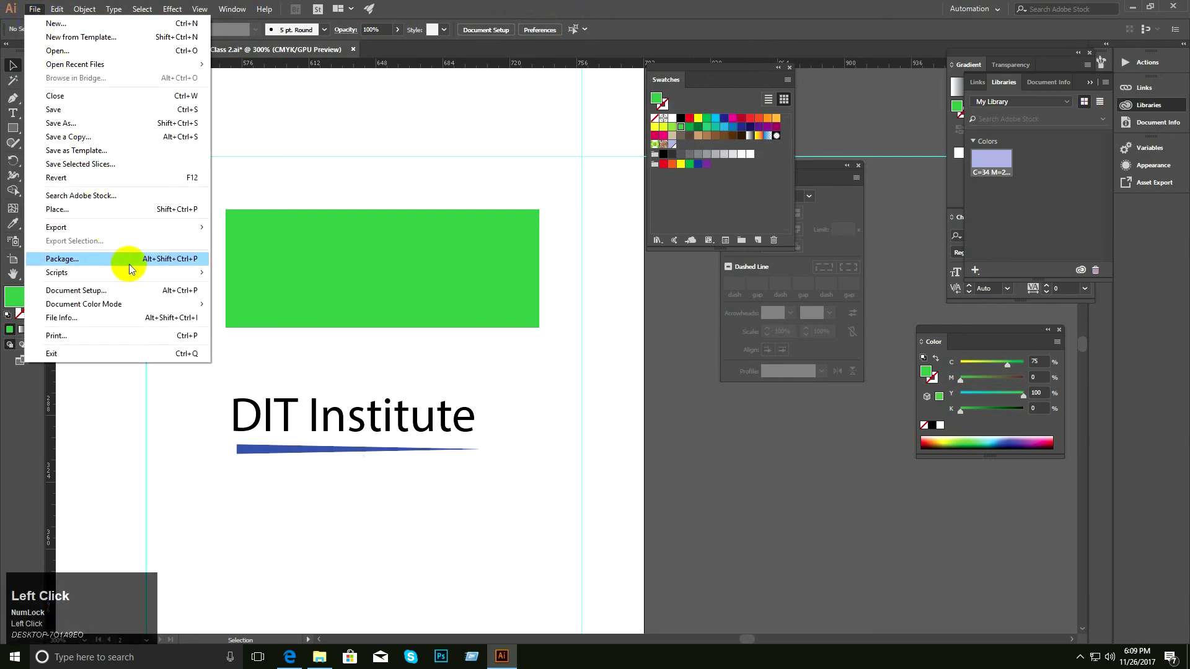
mouse_move(105, 228)
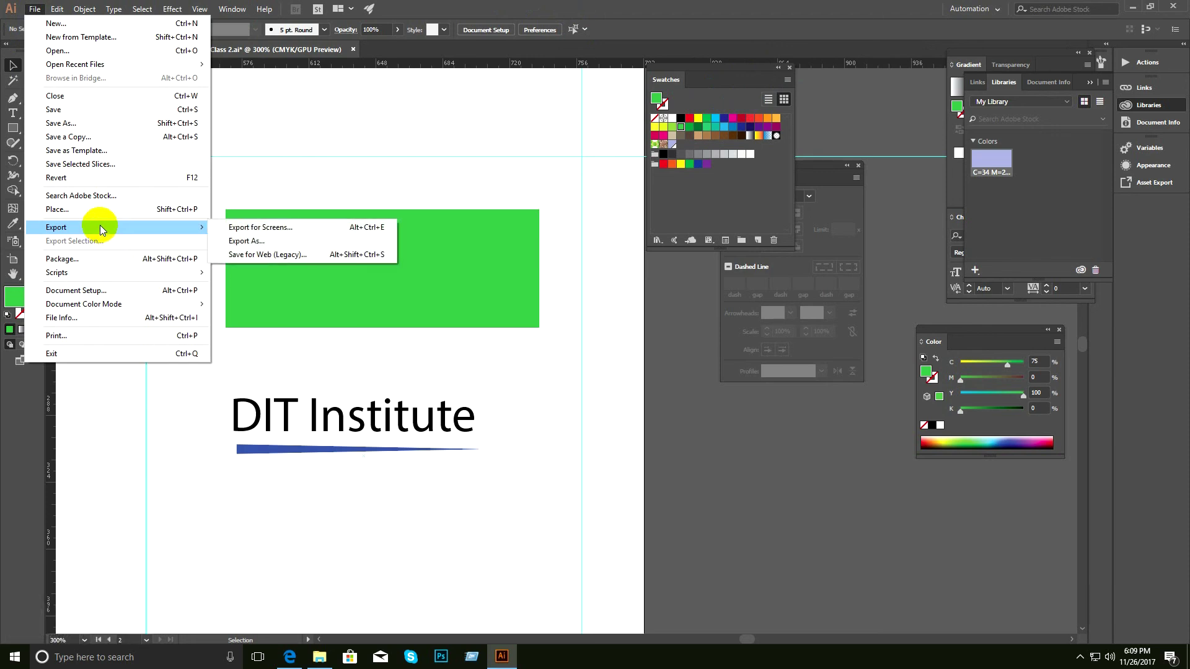
left_click(278, 241)
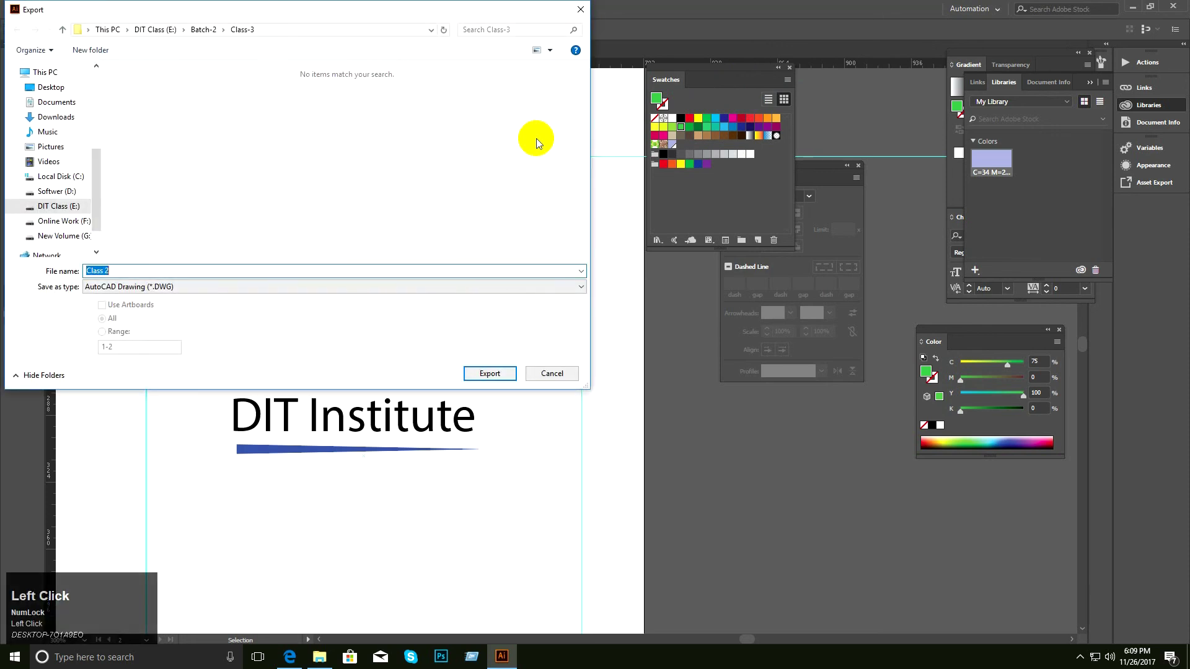
left_click(561, 373)
Examine both artboards and the artwork around them, leaving the blue star on the first artboard selected.
left_click(456, 353, "ctrl+alt")
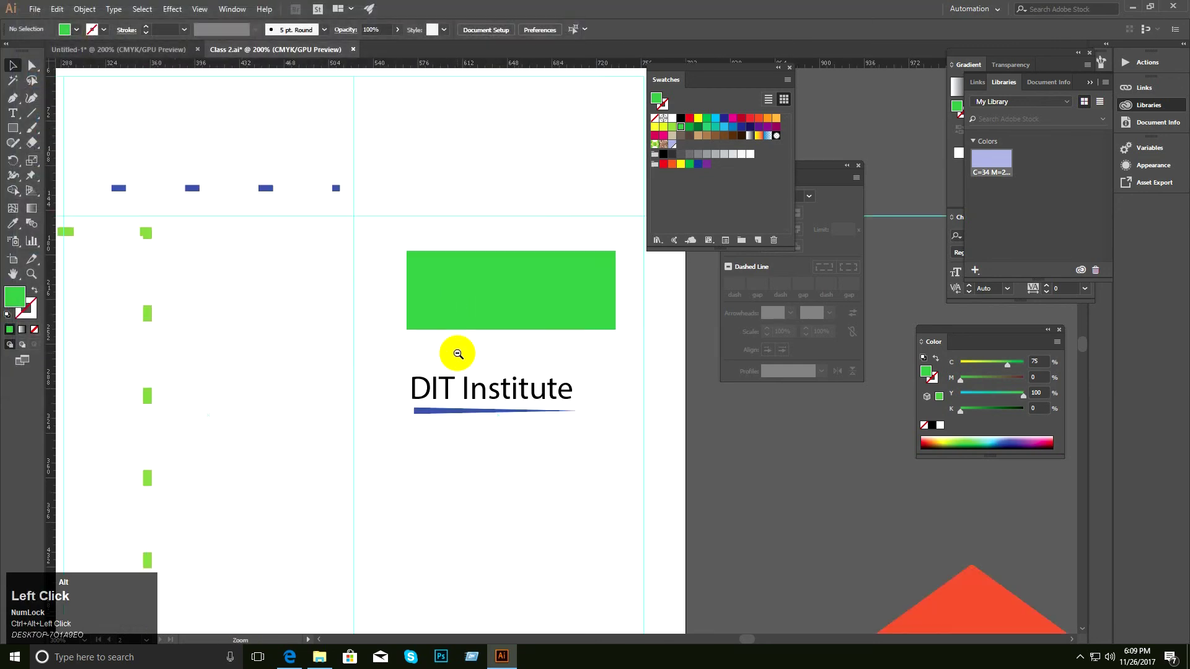
left_click(457, 353, "ctrl+alt")
left_click(457, 353, "ctrl+alt")
left_click(457, 353, "ctrl+alt")
left_click_drag(384, 333, 439, 240)
left_click(513, 278, "ctrl")
left_click_drag(317, 393, 314, 364)
left_click_drag(410, 379, 419, 377)
left_click(415, 298, "ctrl+alt")
left_click(416, 297, "ctrl+alt")
left_click_drag(517, 329, 91, 190)
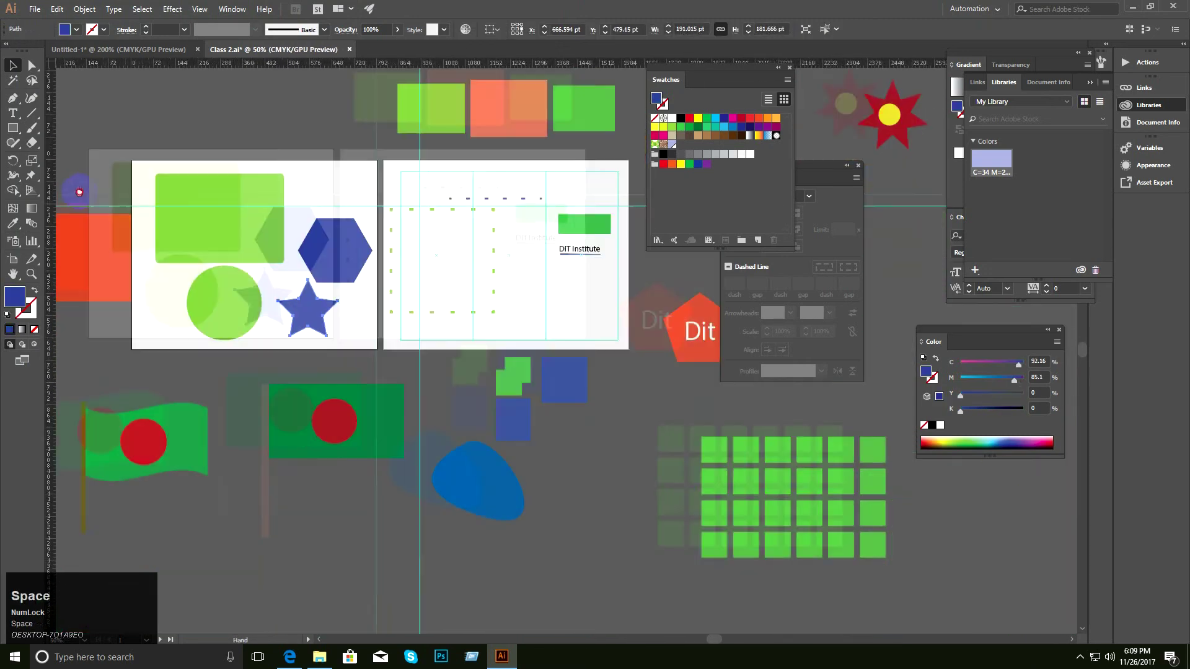
Start an Export As for the document and choose the Class-3 folder inside Batch-2 as the destination.
left_click(34, 9)
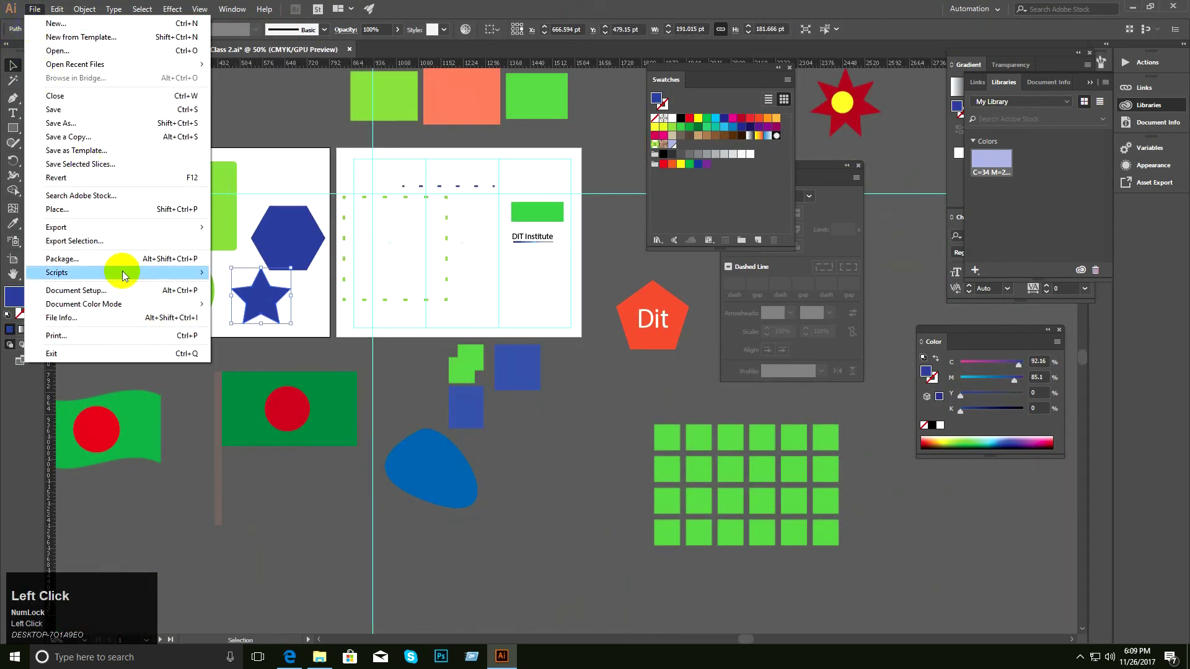
mouse_move(122, 232)
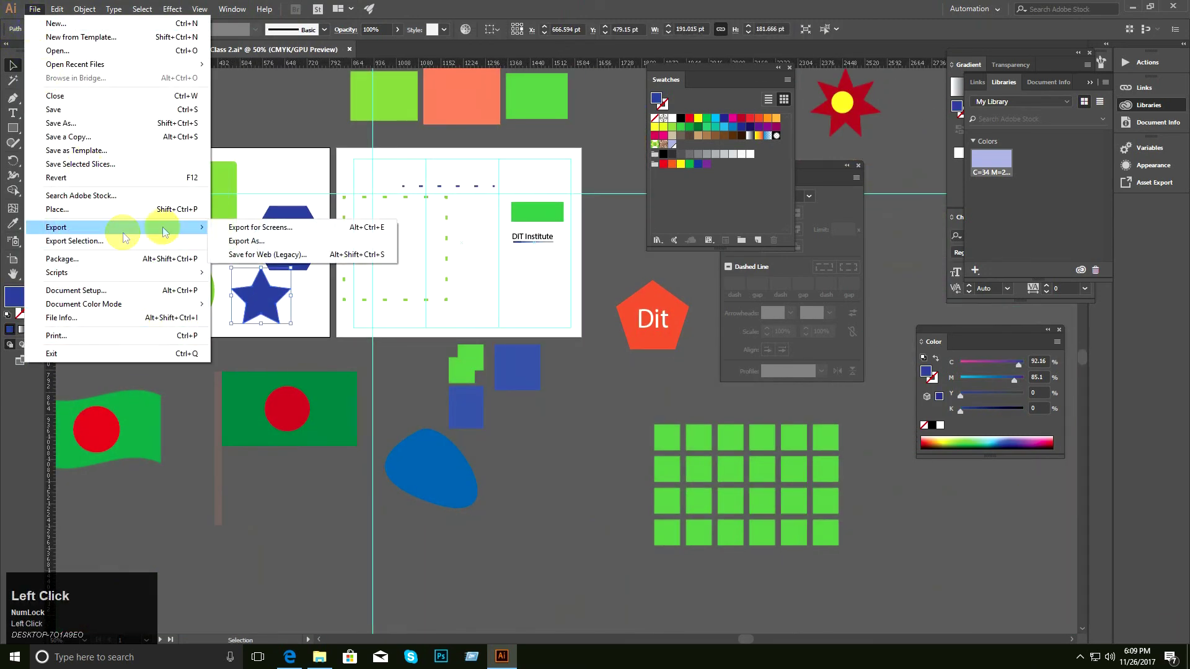
left_click(251, 241)
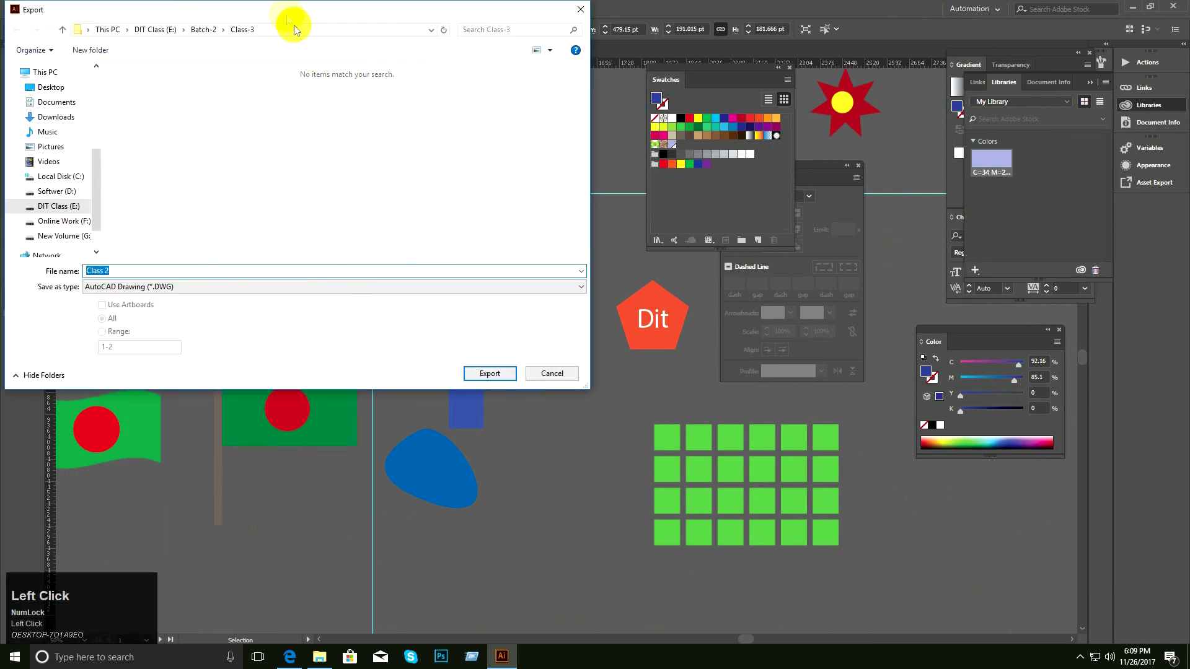
left_click_drag(280, 9, 390, 27)
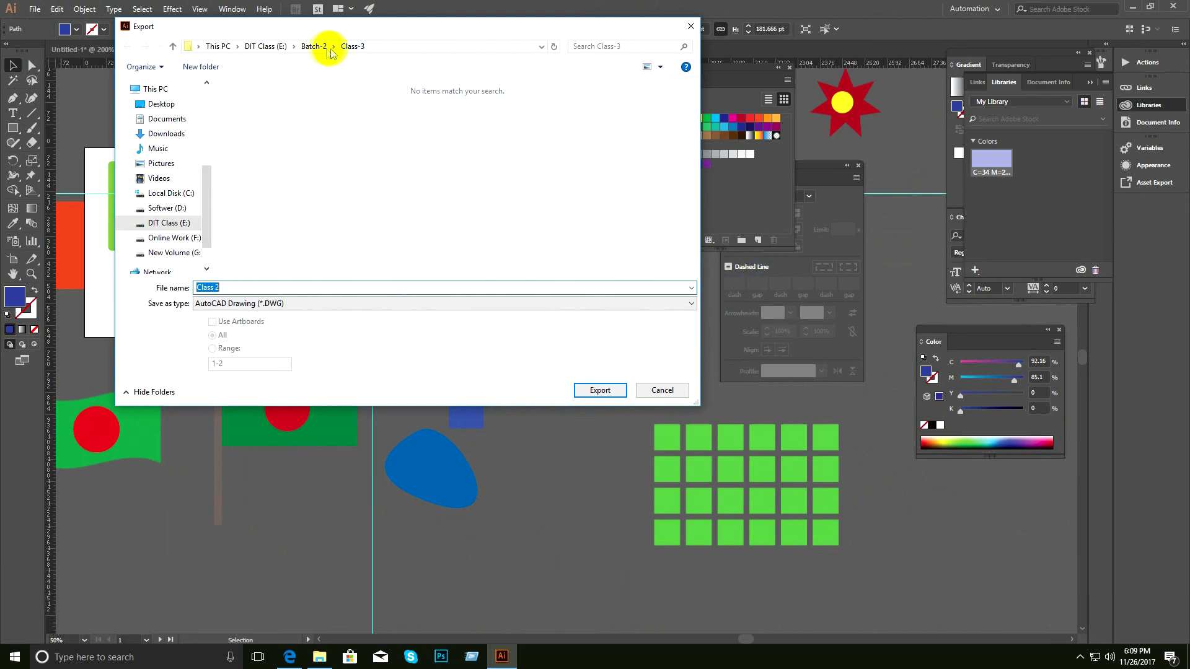
left_click(174, 47)
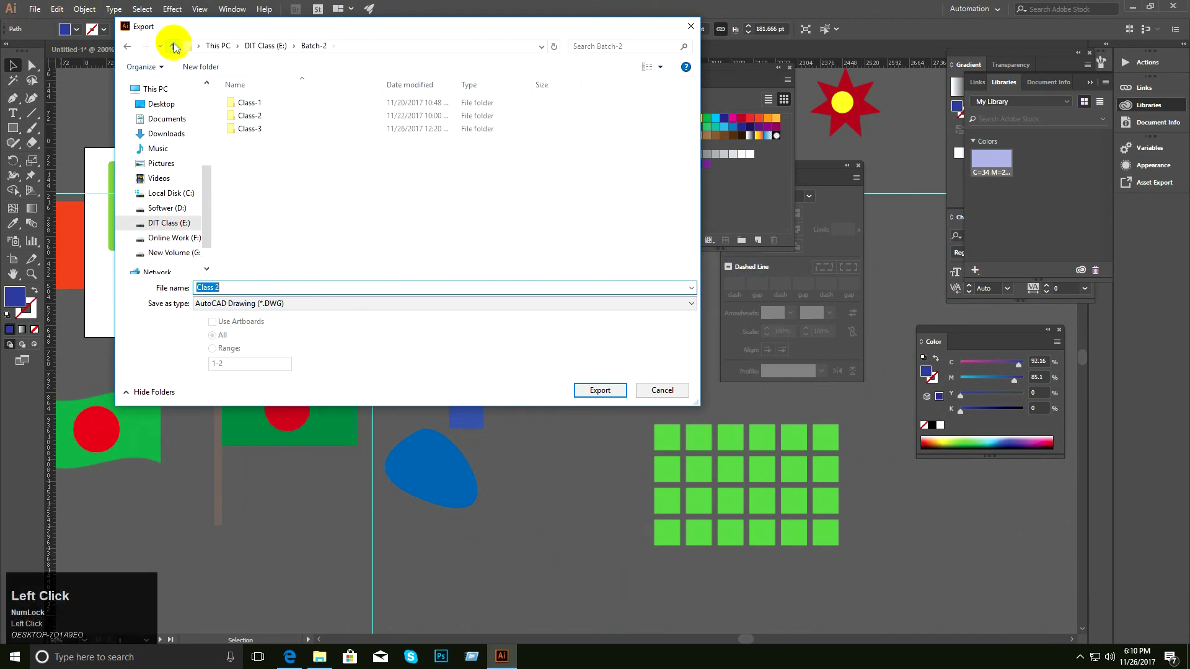
double_click(251, 129)
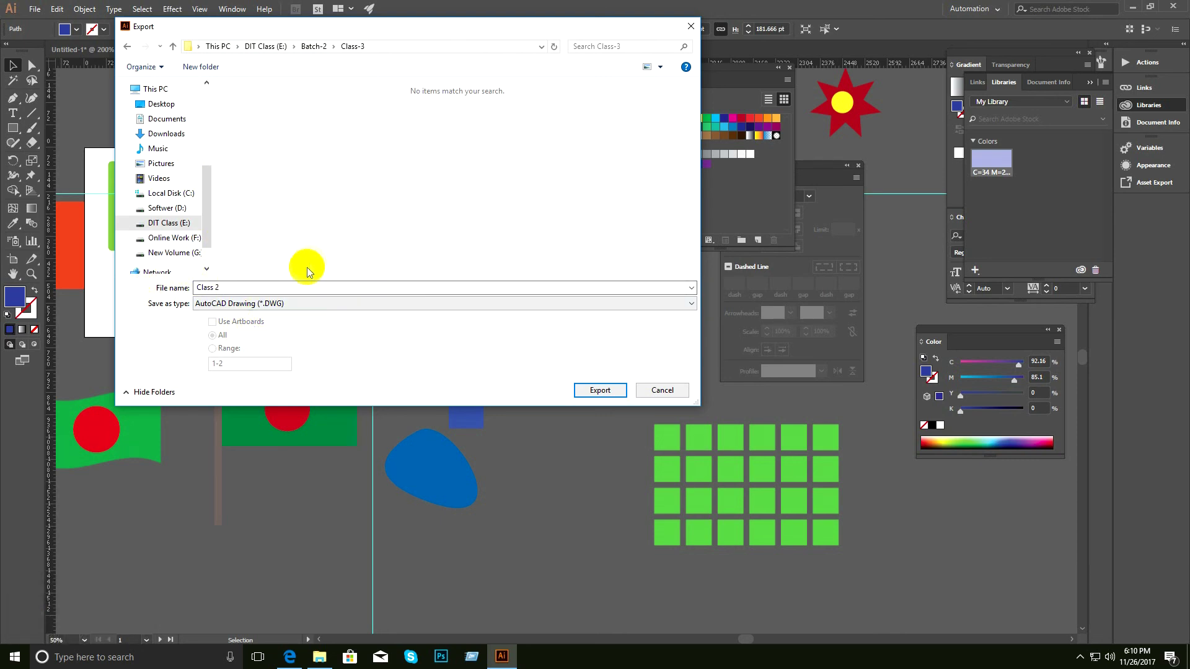
Set the export type to JPEG (*.JPG), enable Use Artboards, and move the Export dialog clear of the first artboard.
left_click(285, 303)
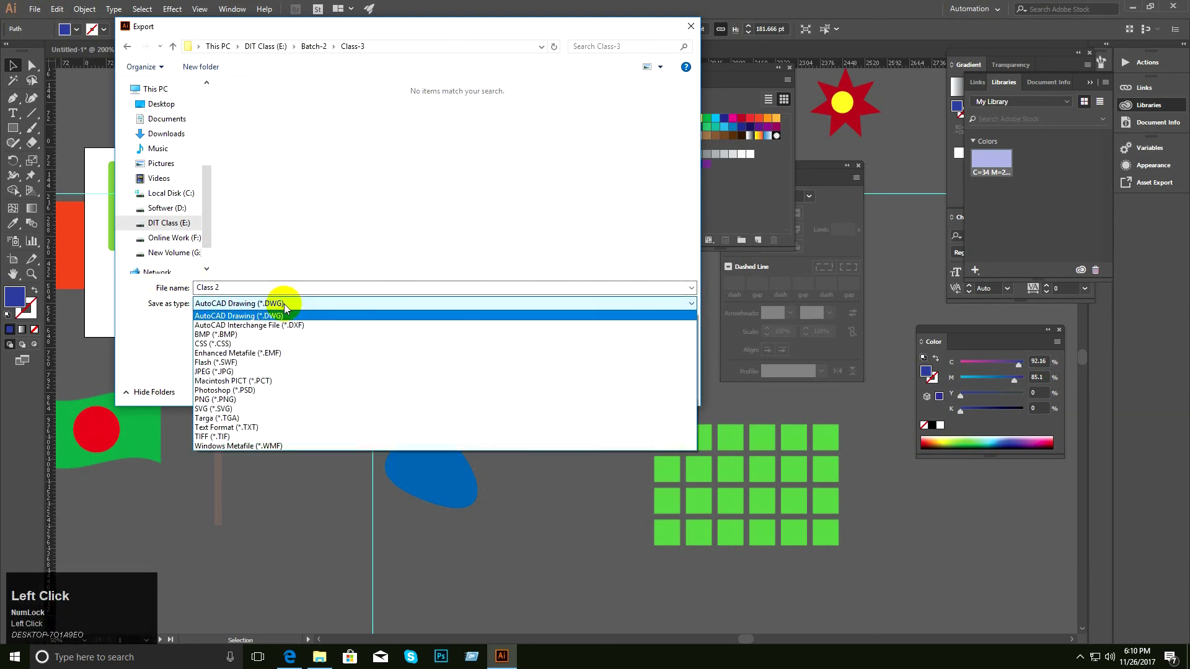
left_click(277, 371)
left_click(241, 304)
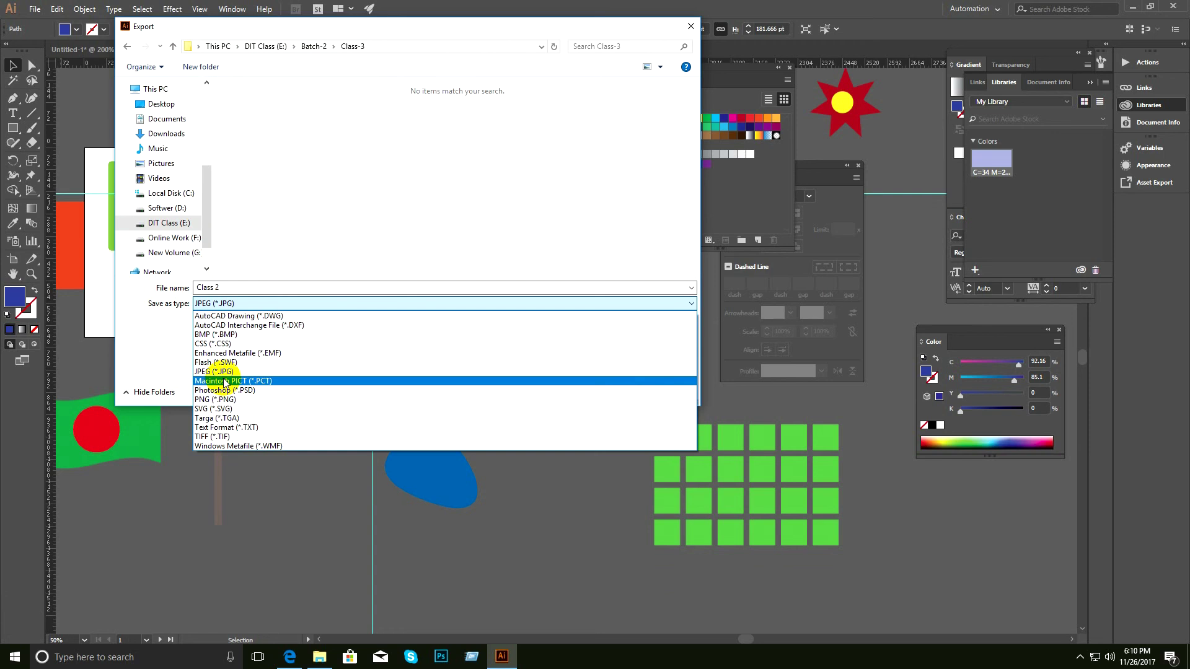
left_click(221, 373)
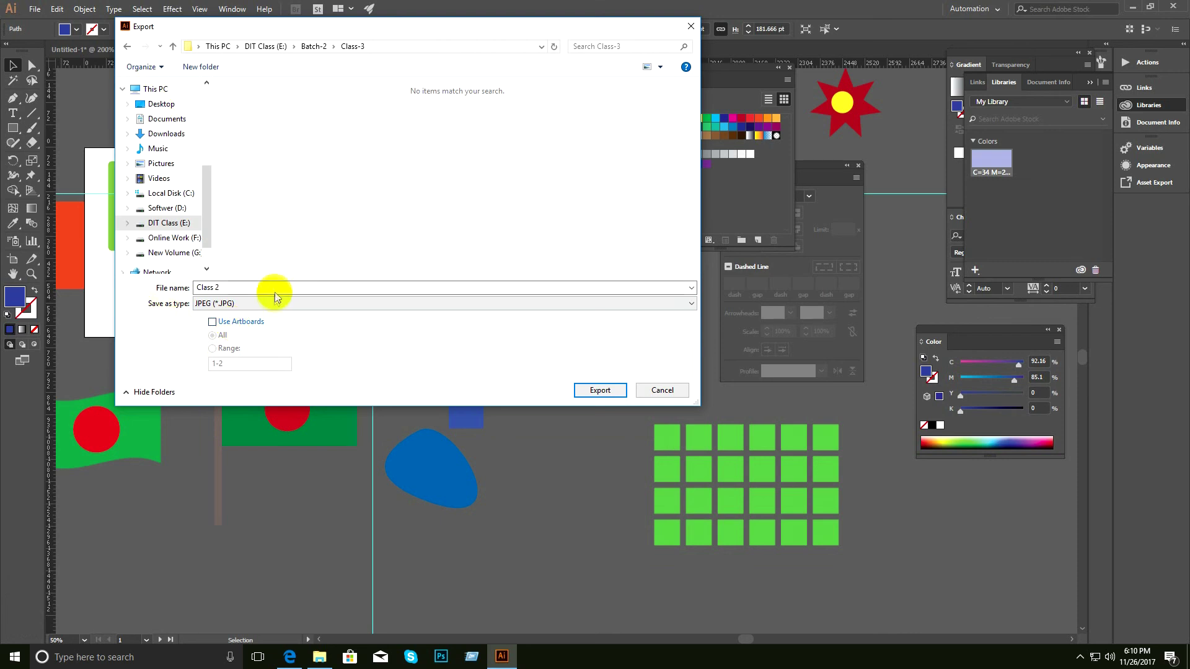
left_click(250, 323)
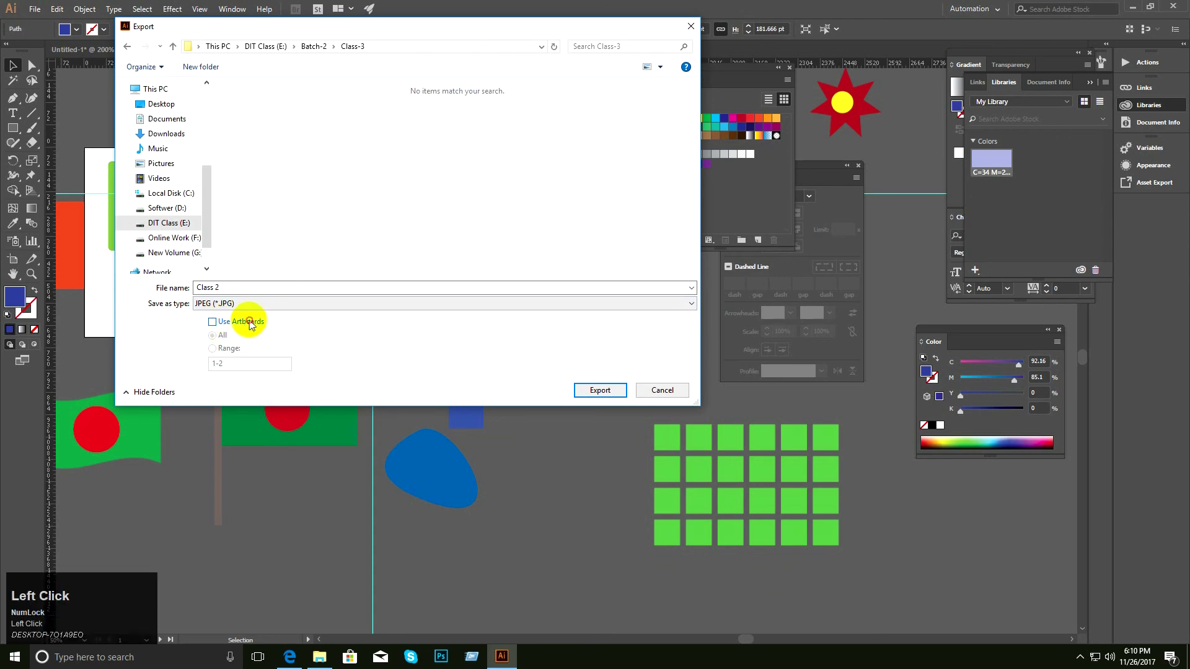
left_click_drag(480, 21, 893, 100)
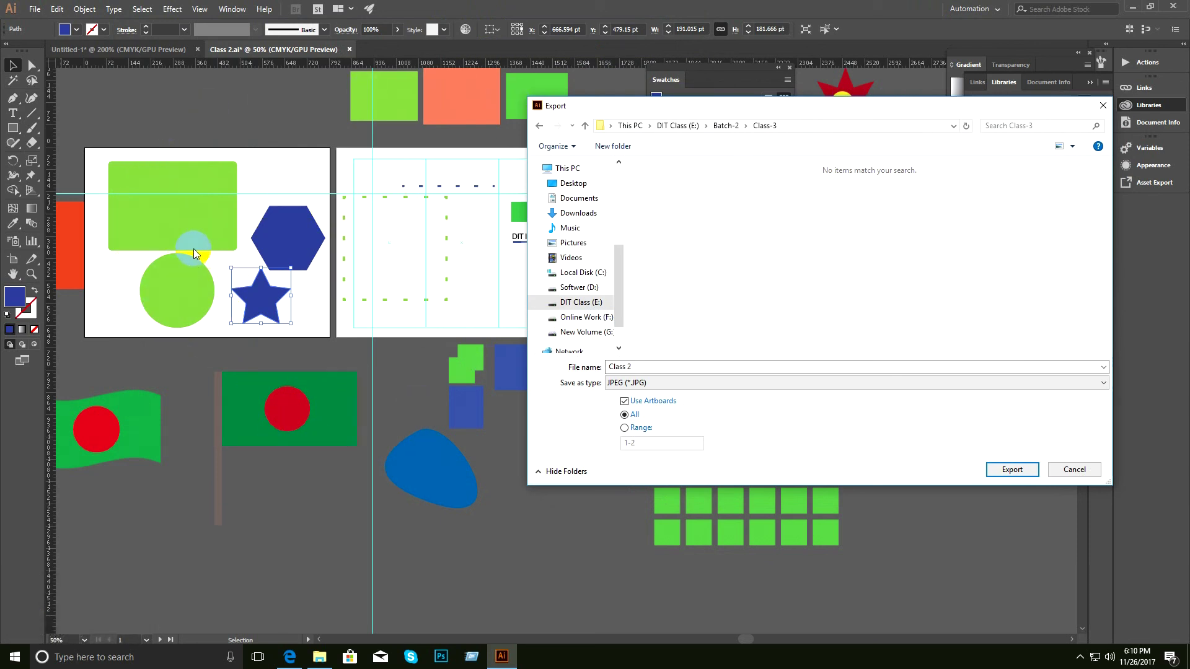
left_click_drag(694, 106, 575, 62)
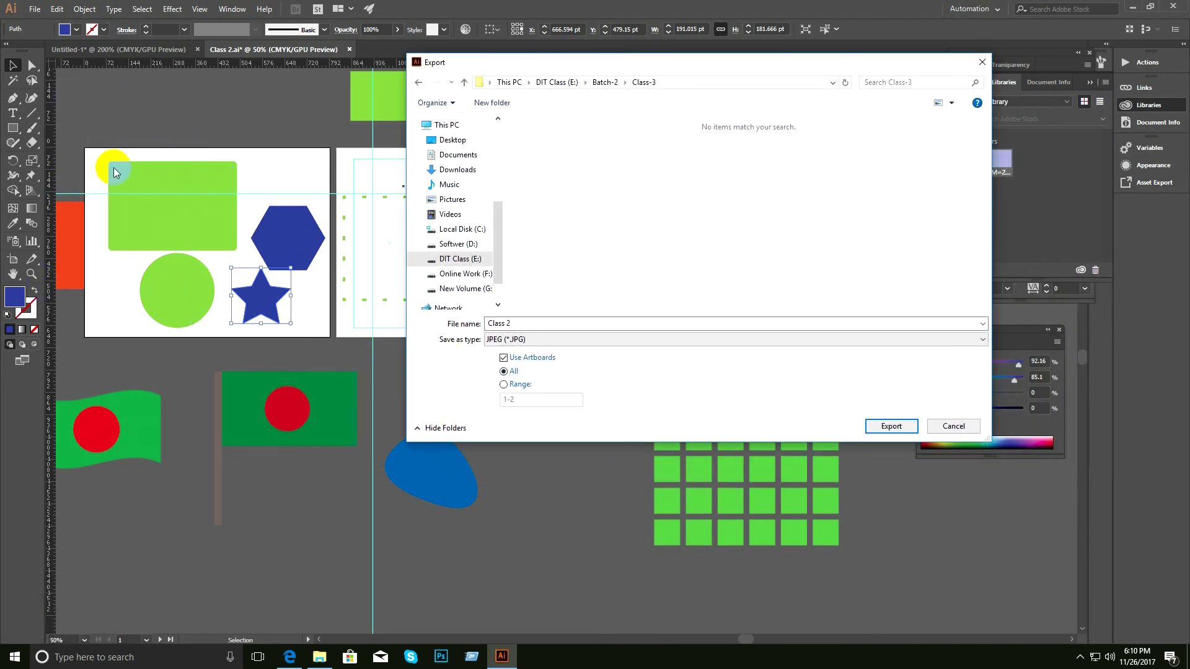
left_click_drag(523, 63, 564, 51)
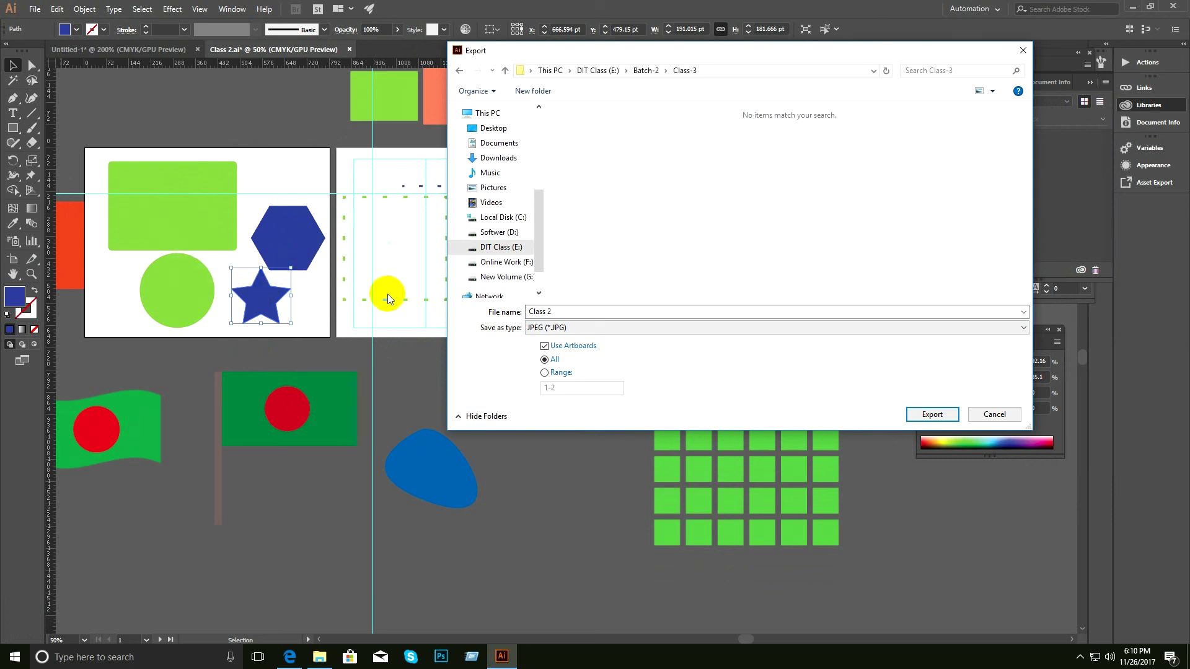
Try the artboard Range option, restore the All option, and confirm the JPEG export.
left_click(554, 373)
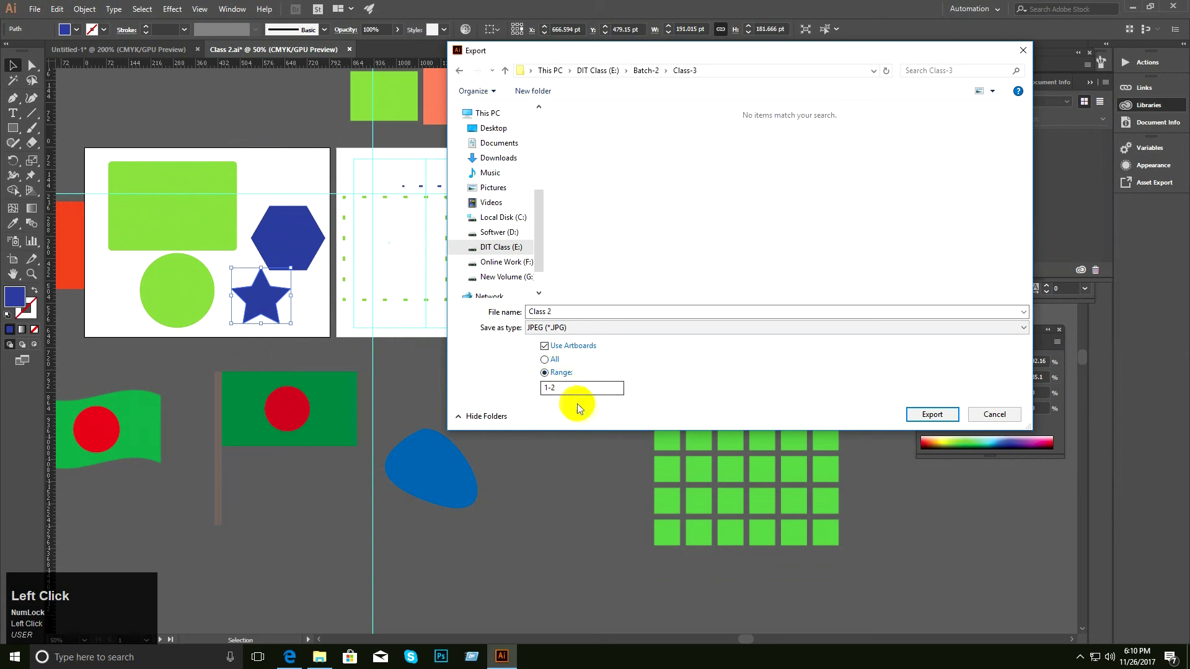
left_click_drag(574, 392, 536, 386)
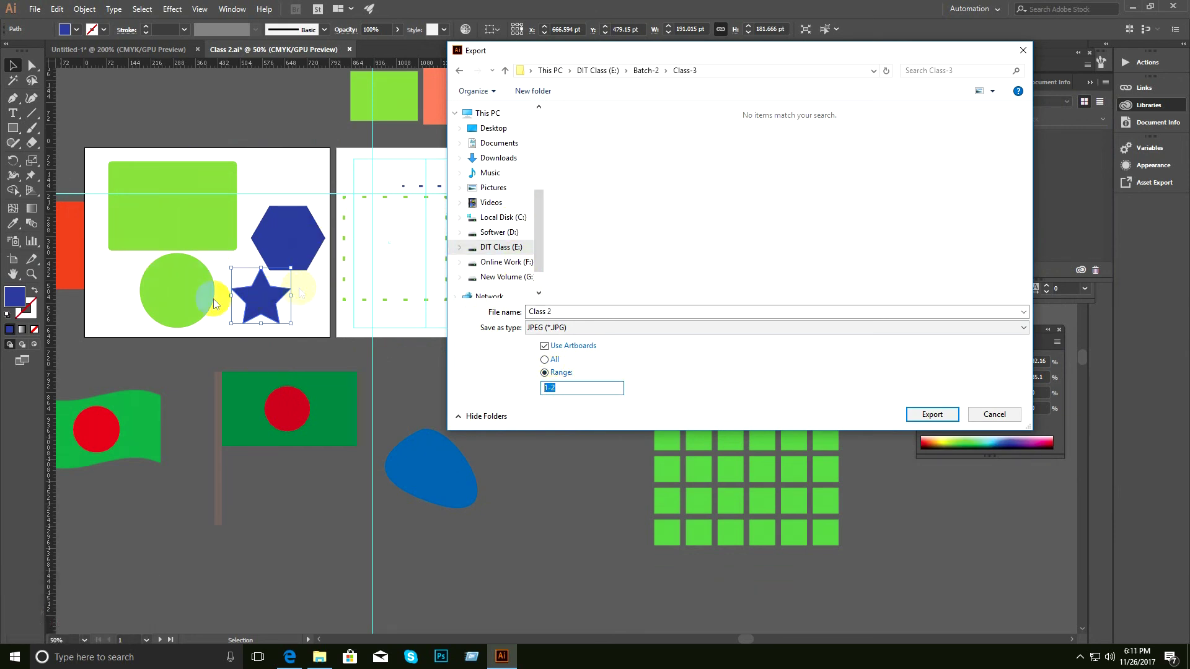
left_click(548, 359)
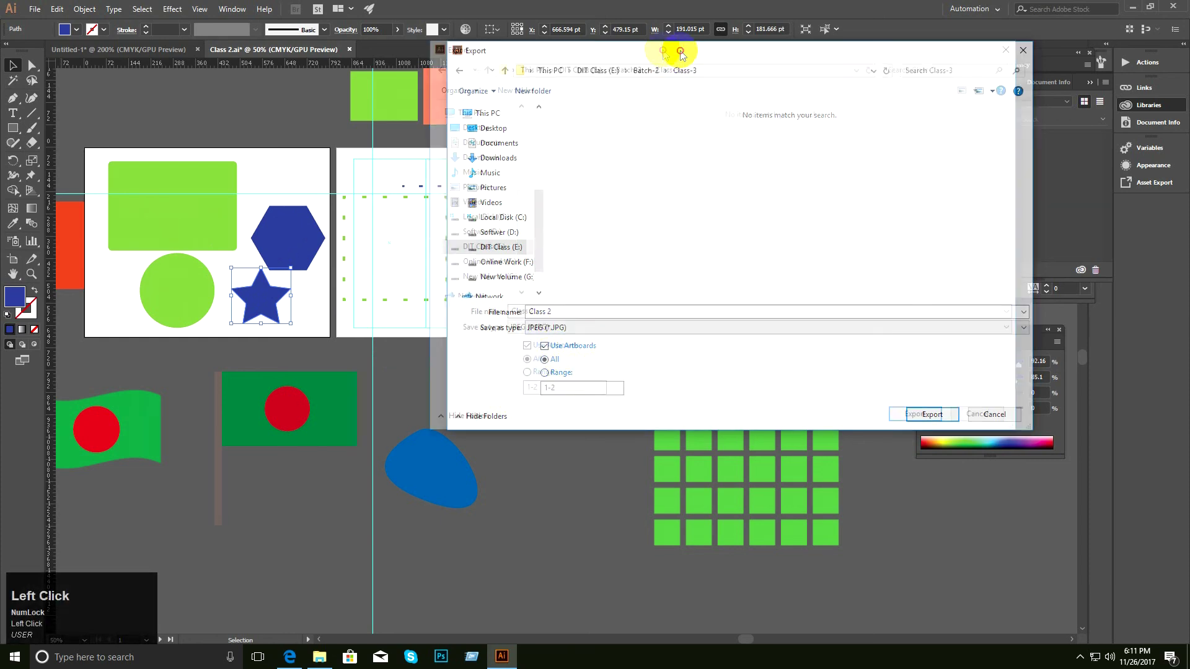
left_click_drag(677, 48, 491, 43)
left_click(736, 408)
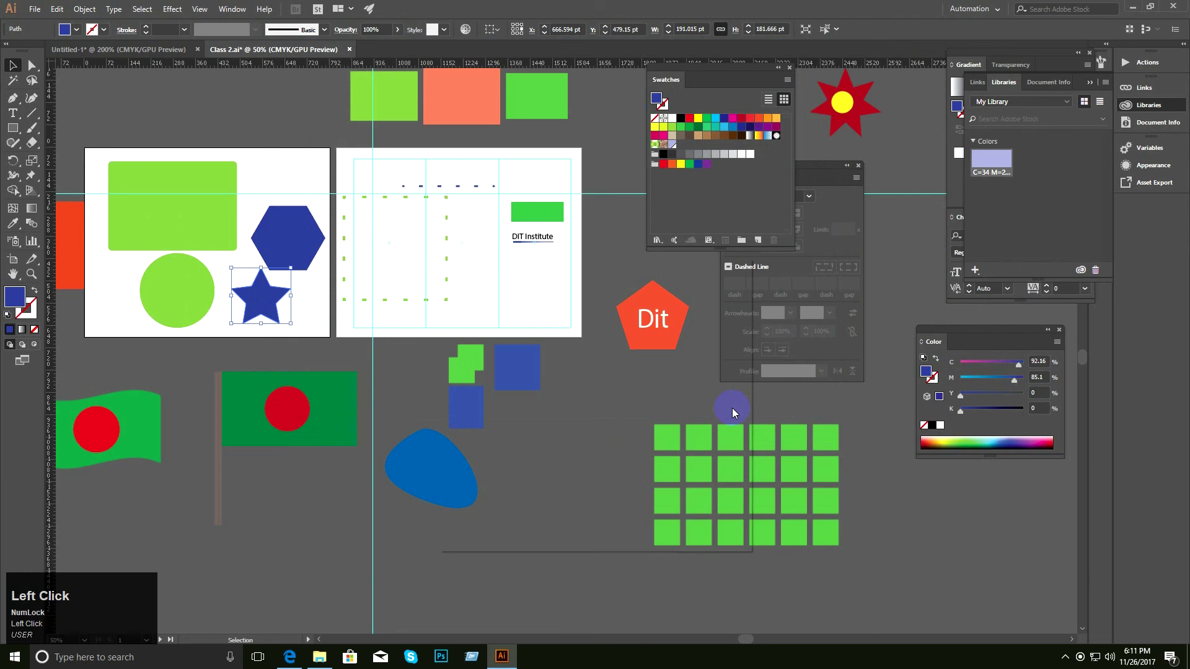
In the JPEG options, set the colour model to RGB and the quality to 10 (Maximum).
left_click_drag(622, 268, 500, 181)
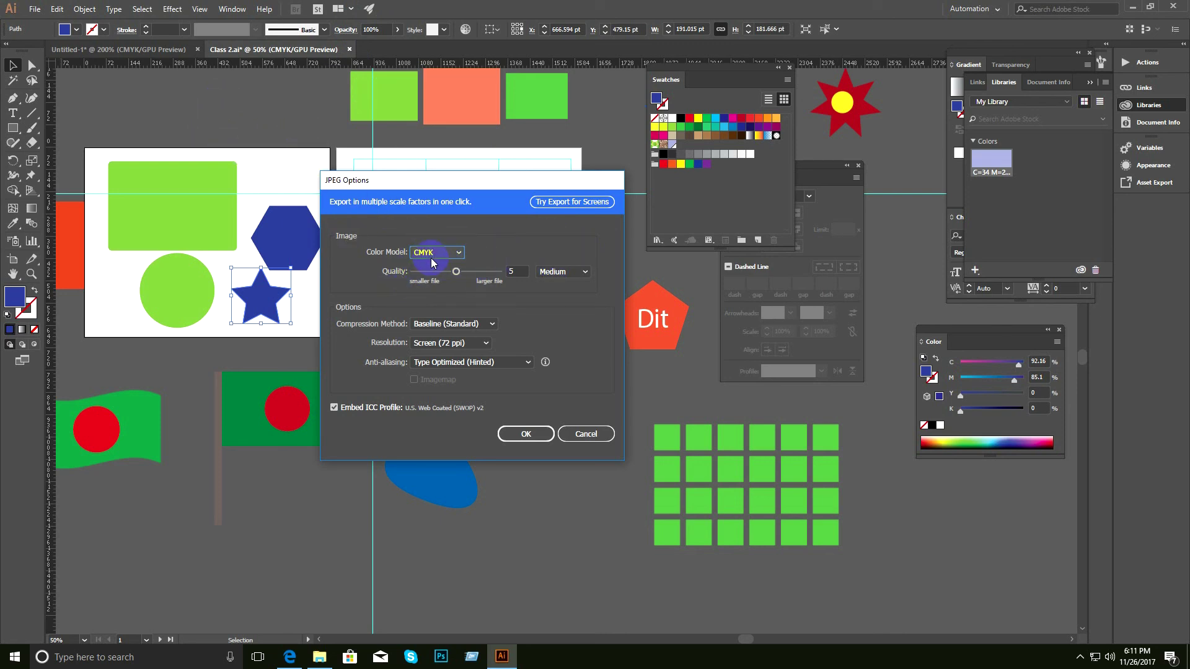
left_click(458, 252)
left_click(457, 265)
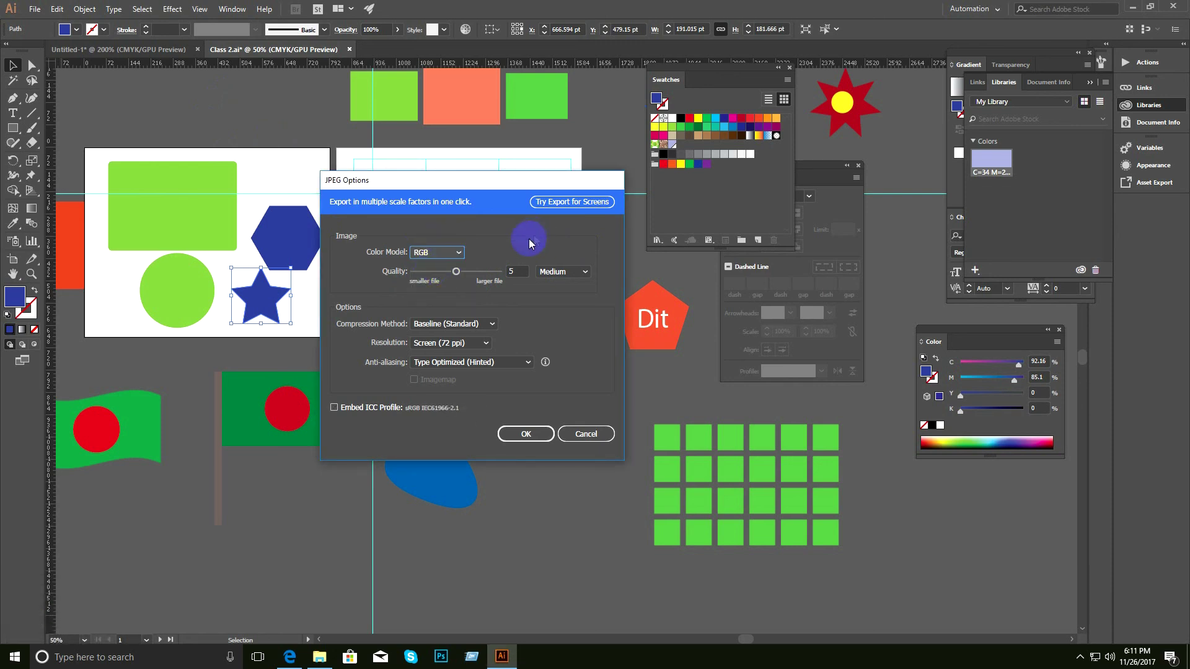
left_click(459, 273)
left_click_drag(460, 275, 551, 280)
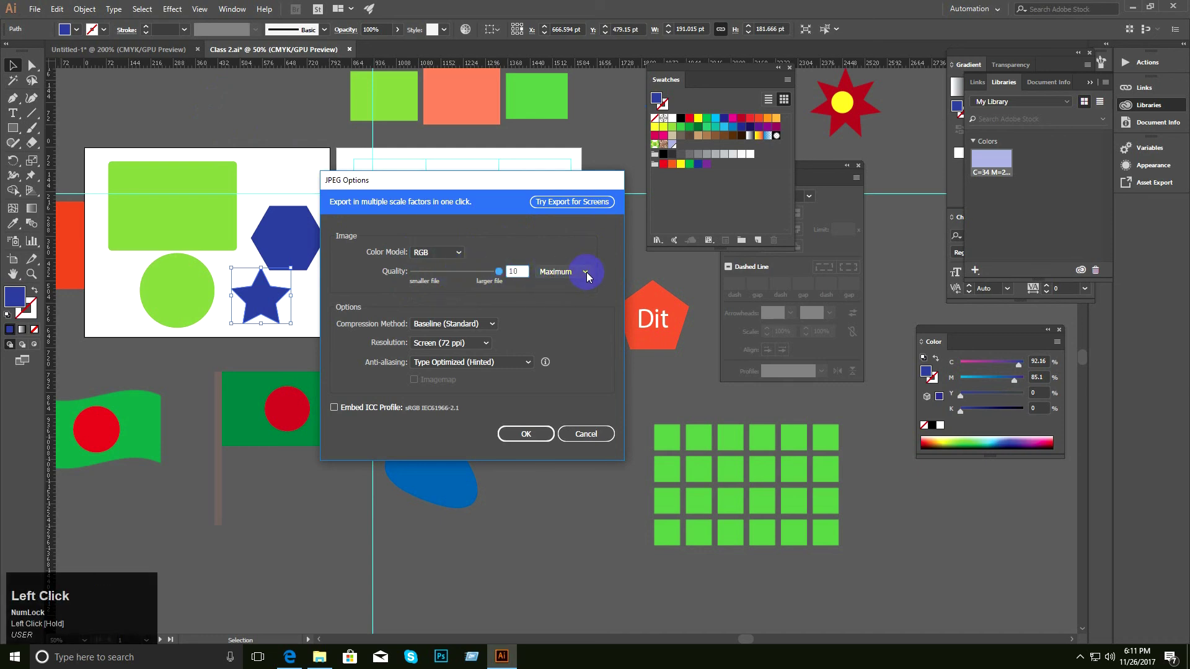
Set the JPEG resolution to High (300 ppi) and enable embedding of the ICC profile.
left_click(462, 344)
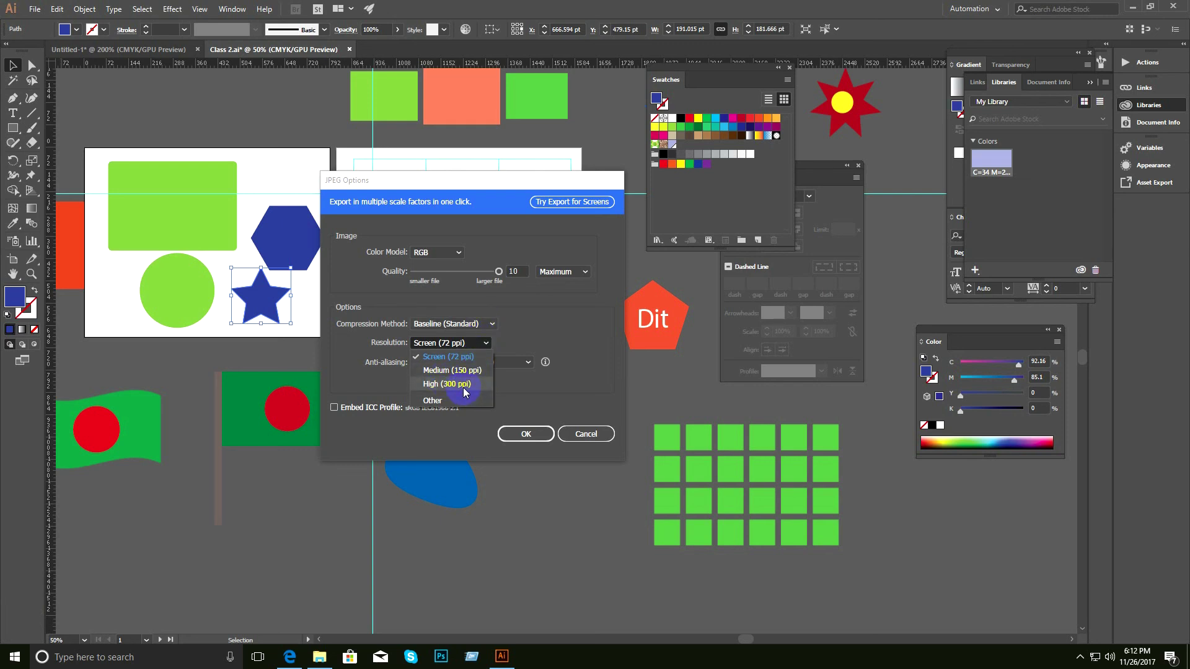
left_click(464, 387)
left_click(459, 343)
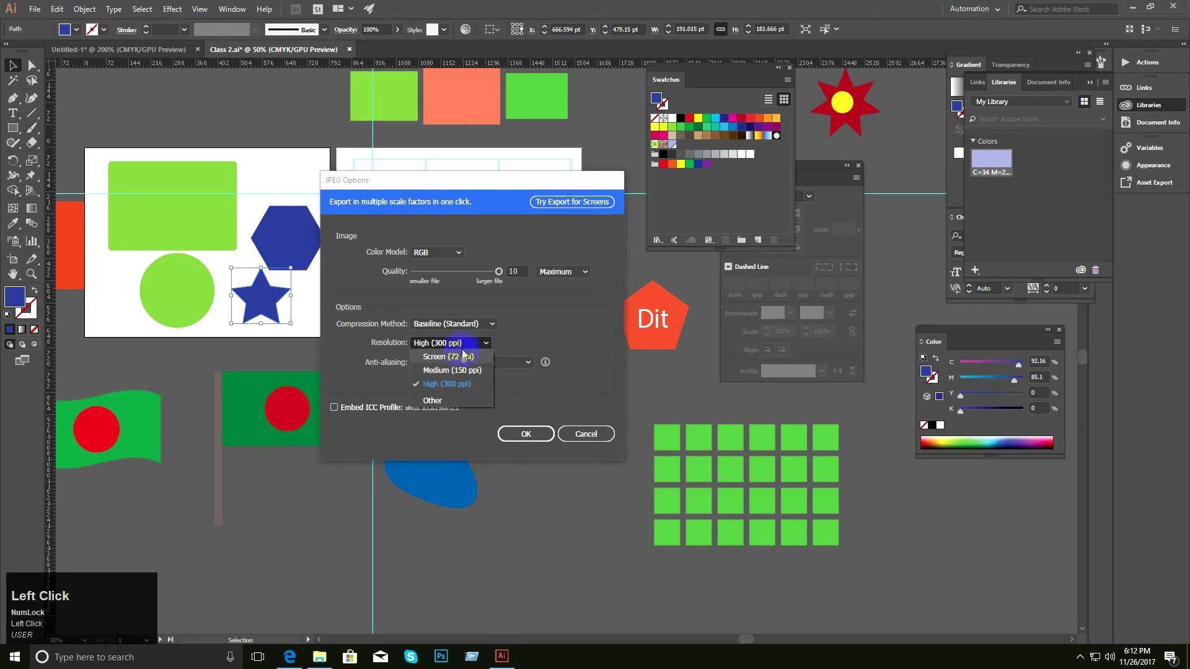
left_click(457, 385)
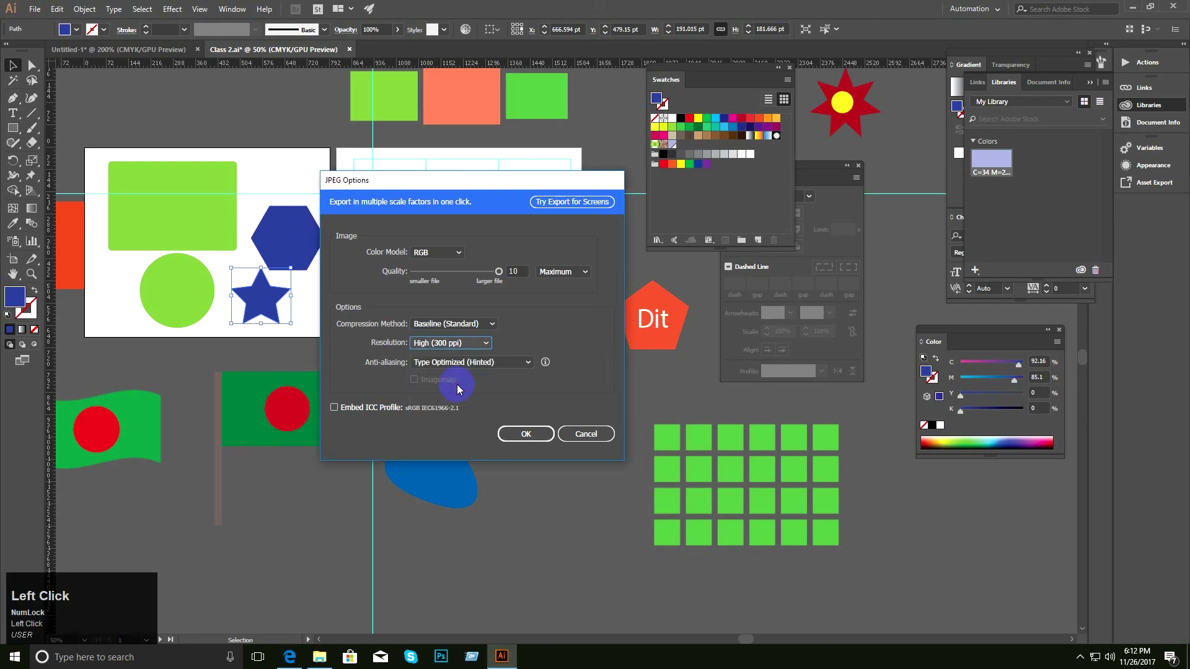
left_click(460, 343)
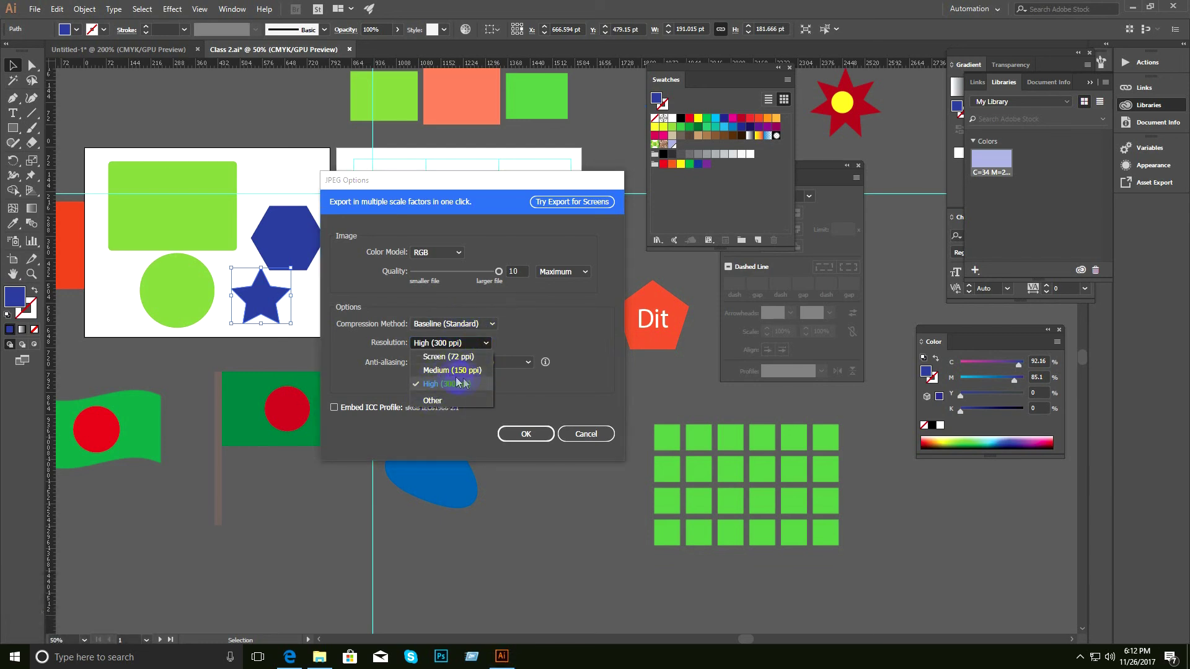
left_click(460, 385)
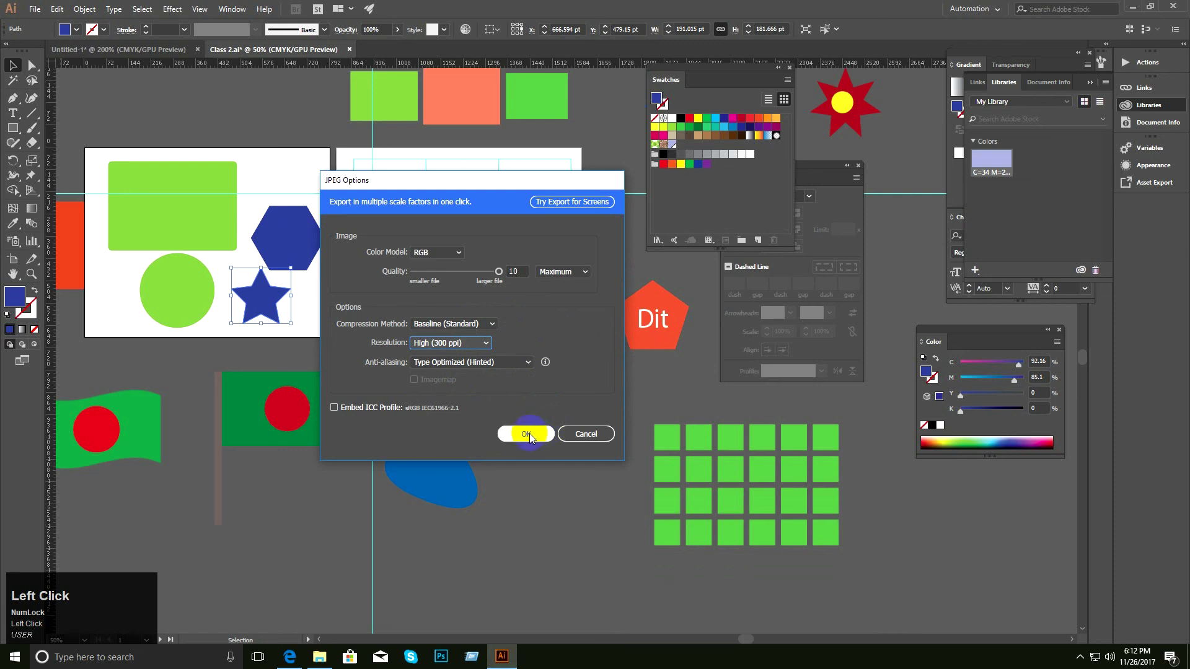
left_click(338, 410)
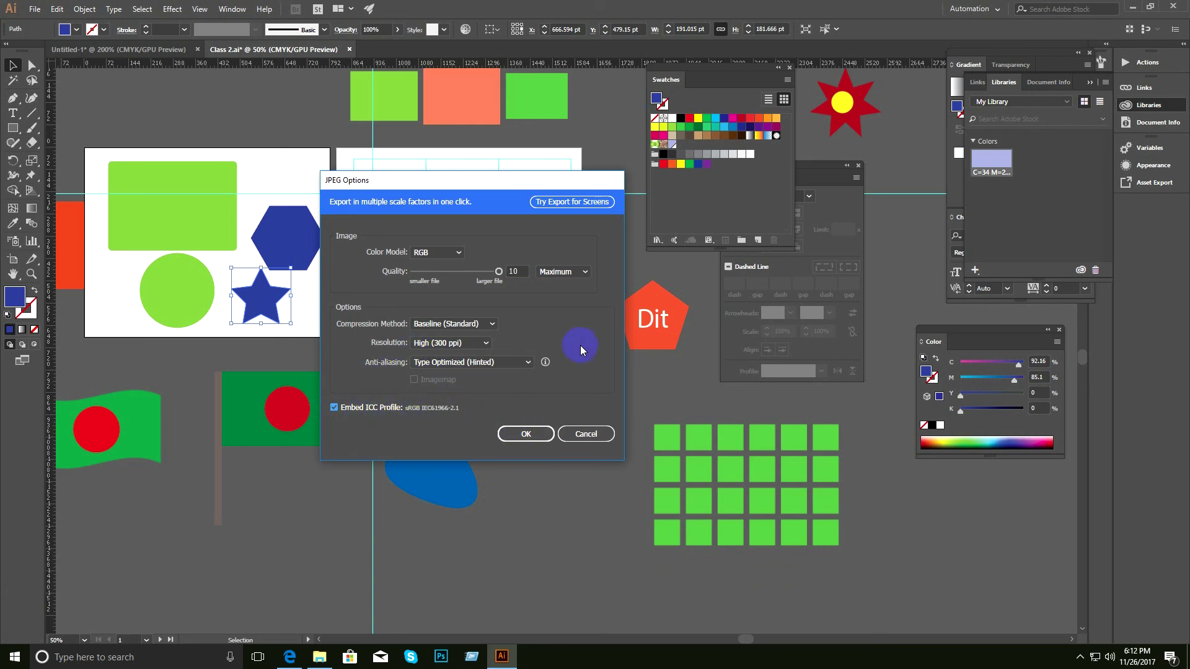
left_click(468, 344)
left_click(468, 384)
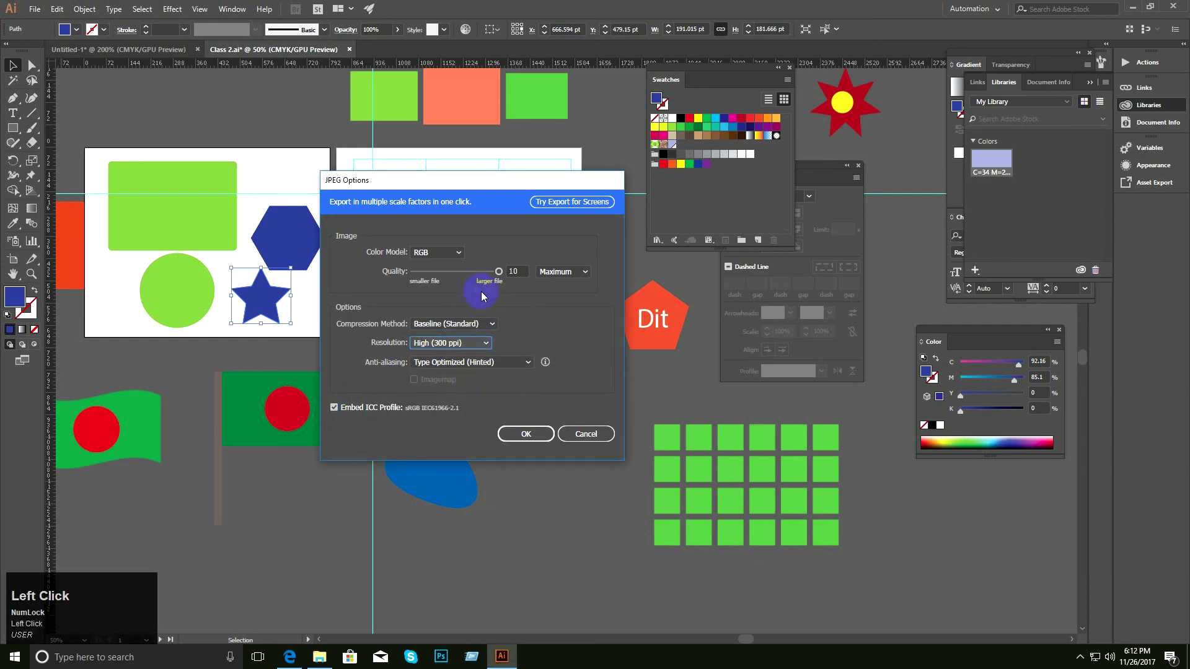
Go over the JPEG quality slider and presets, leaving the quality at 10 (Maximum).
left_click_drag(499, 272, 585, 270)
left_click(589, 271)
left_click(557, 312)
left_click(566, 271)
left_click(570, 327)
left_click(552, 273)
left_click_drag(482, 272, 528, 271)
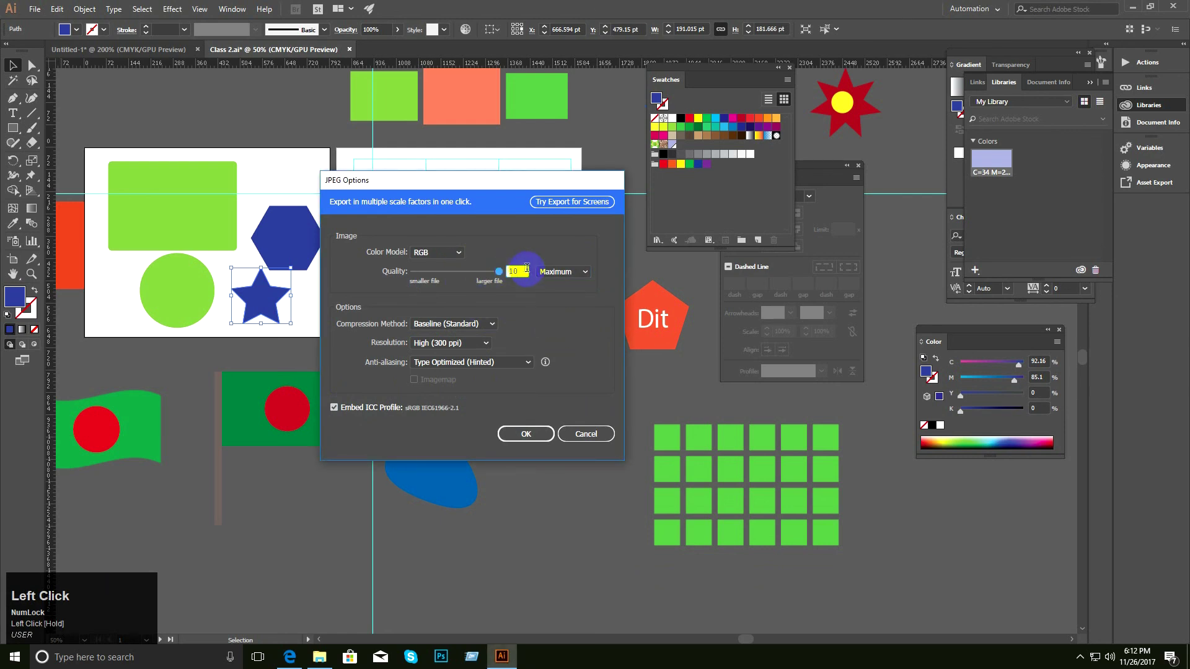
Select RGB as the colour model and confirm the JPEG options to export the artboards at 300 ppi.
left_click(449, 249)
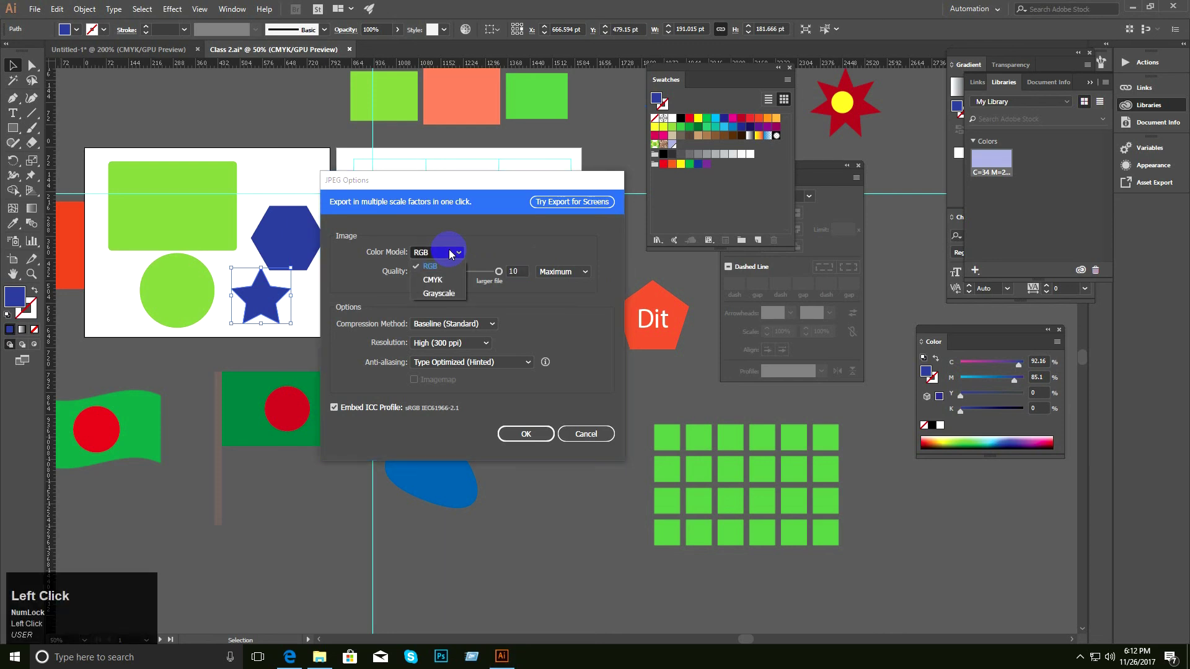
left_click(449, 270)
left_click(446, 250)
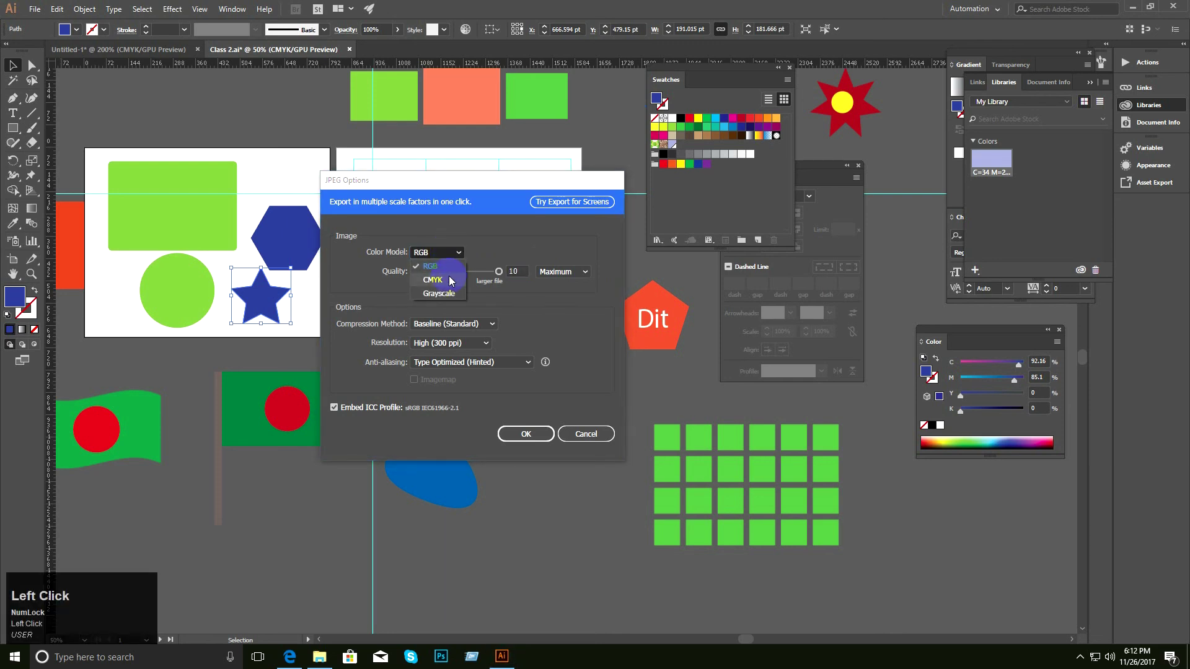
left_click(445, 269)
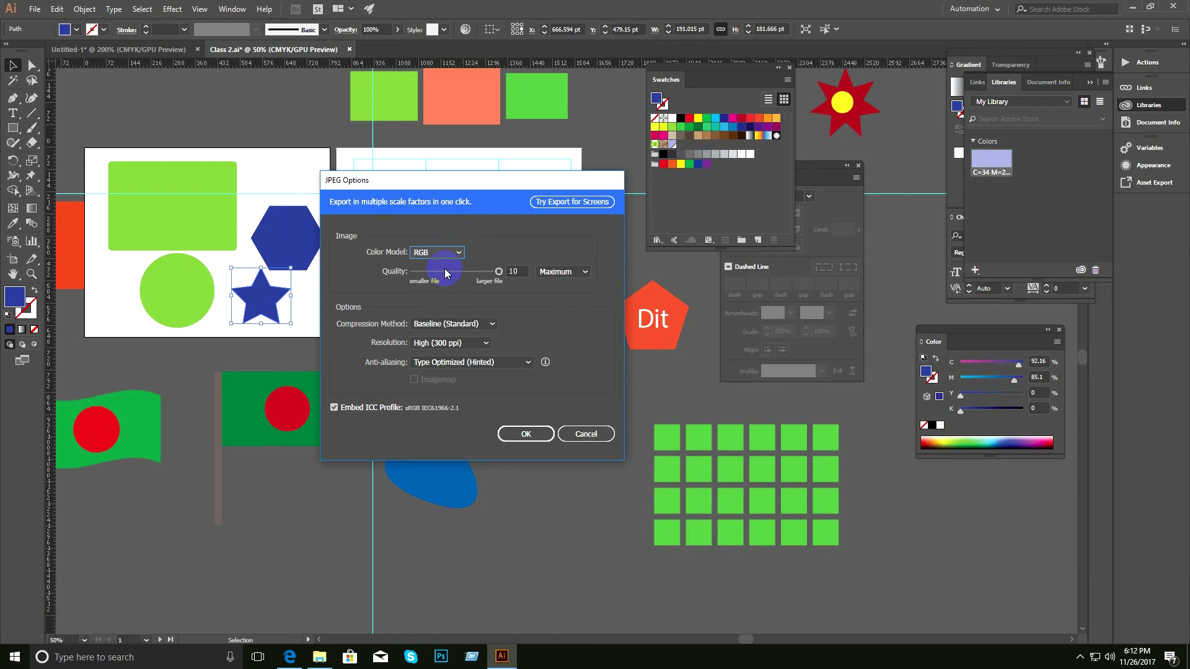
left_click(459, 343)
left_click(459, 343)
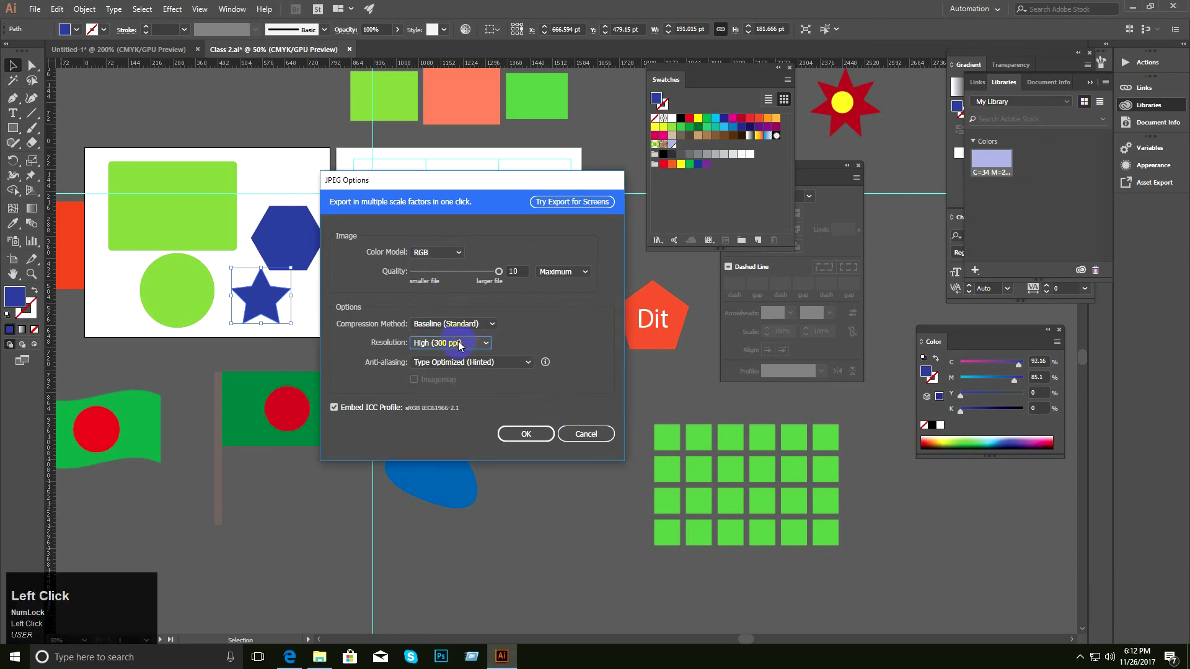
left_click(522, 434)
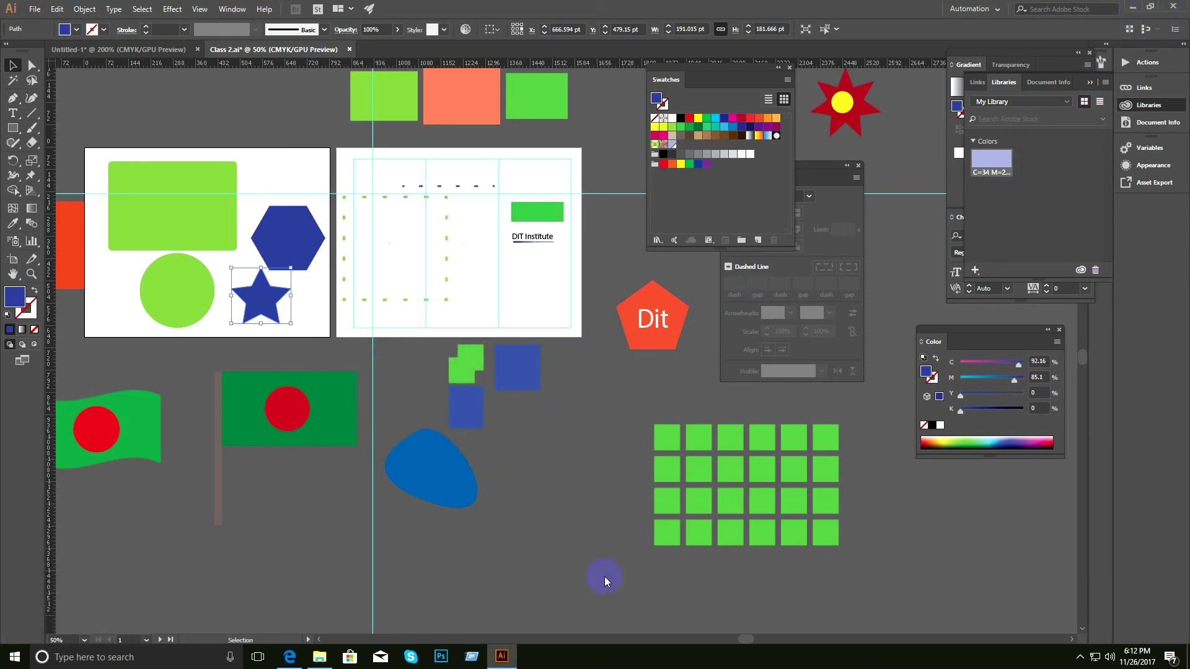
Switch to File Explorer and look for the exported images in the Class-3 and Class-2 folders of Batch-3.
left_click(319, 657)
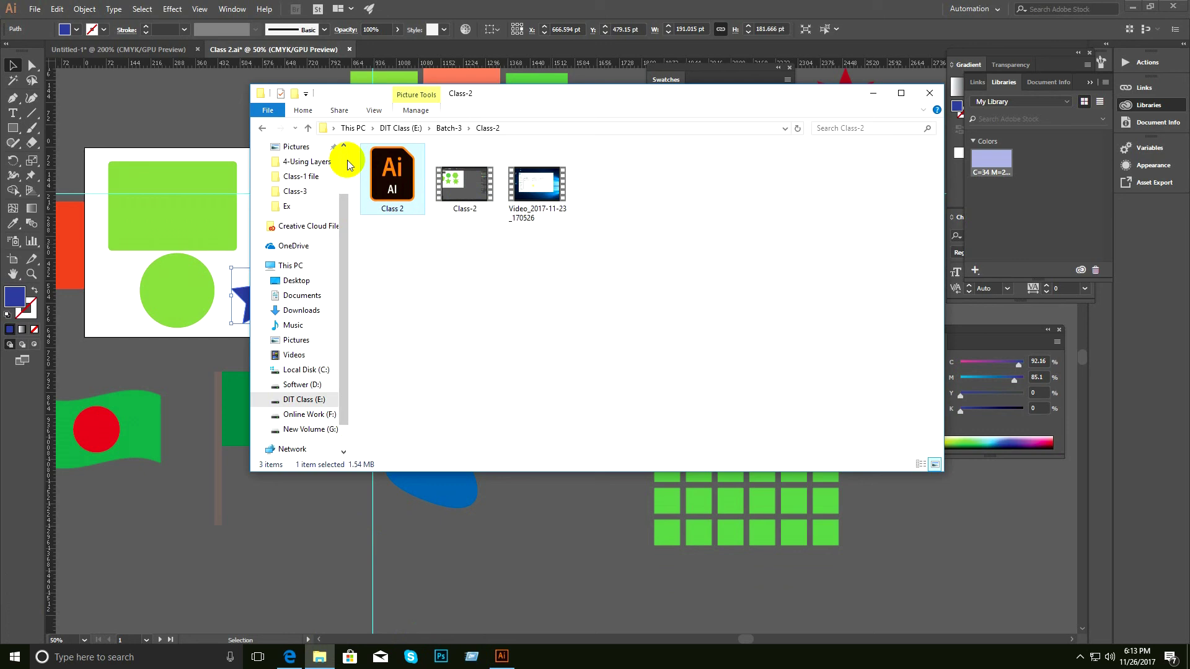
left_click(308, 128)
double_click(394, 192)
left_click_drag(560, 107, 539, 182)
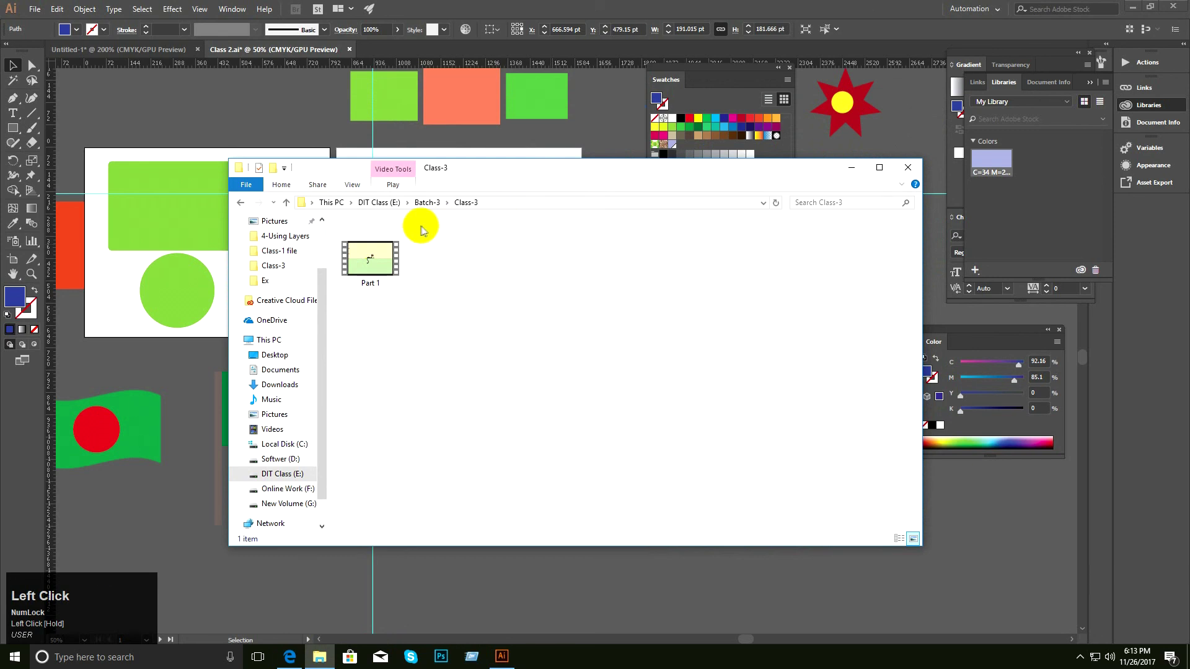
left_click(287, 202)
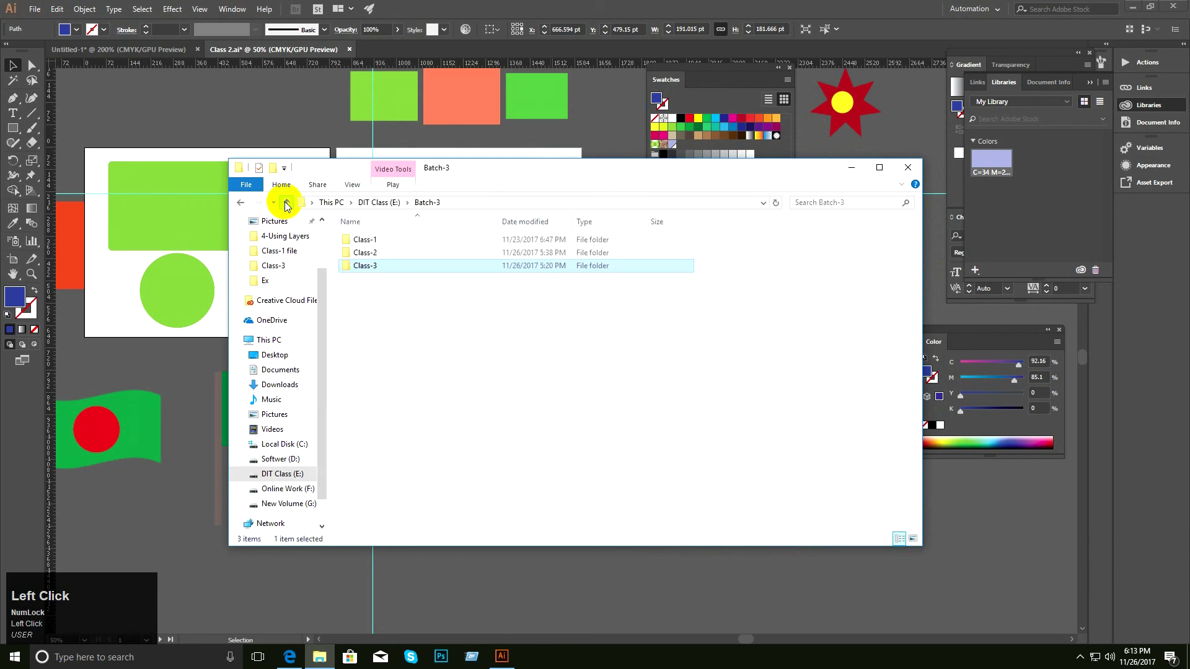
double_click(379, 254)
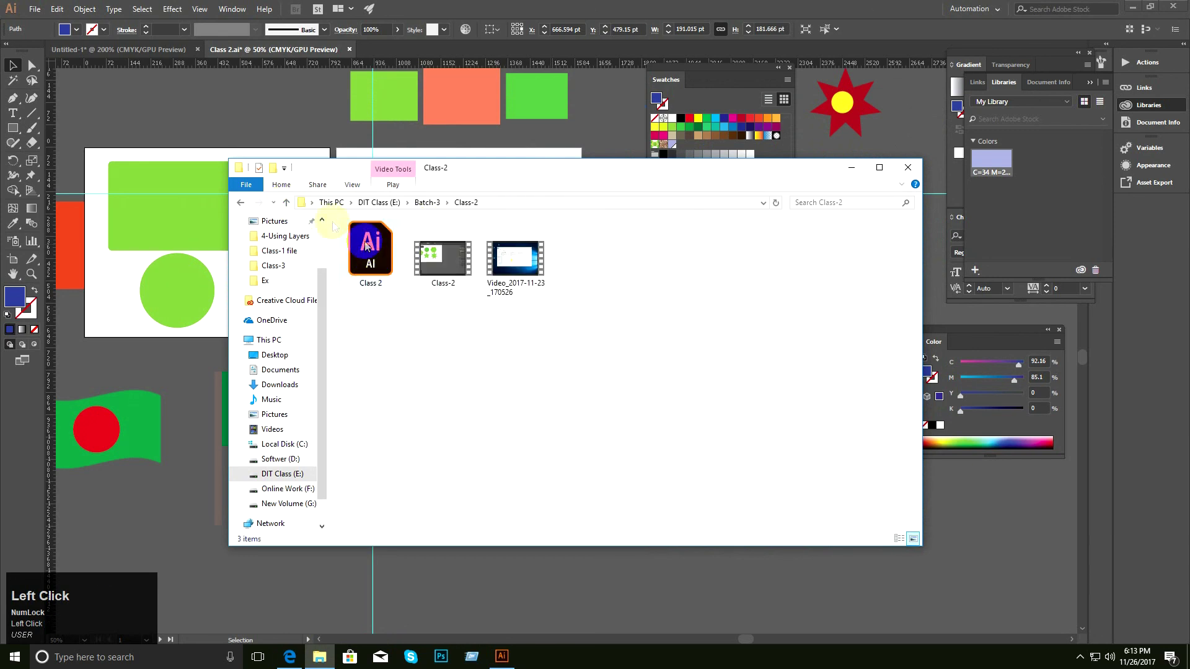
left_click(287, 203)
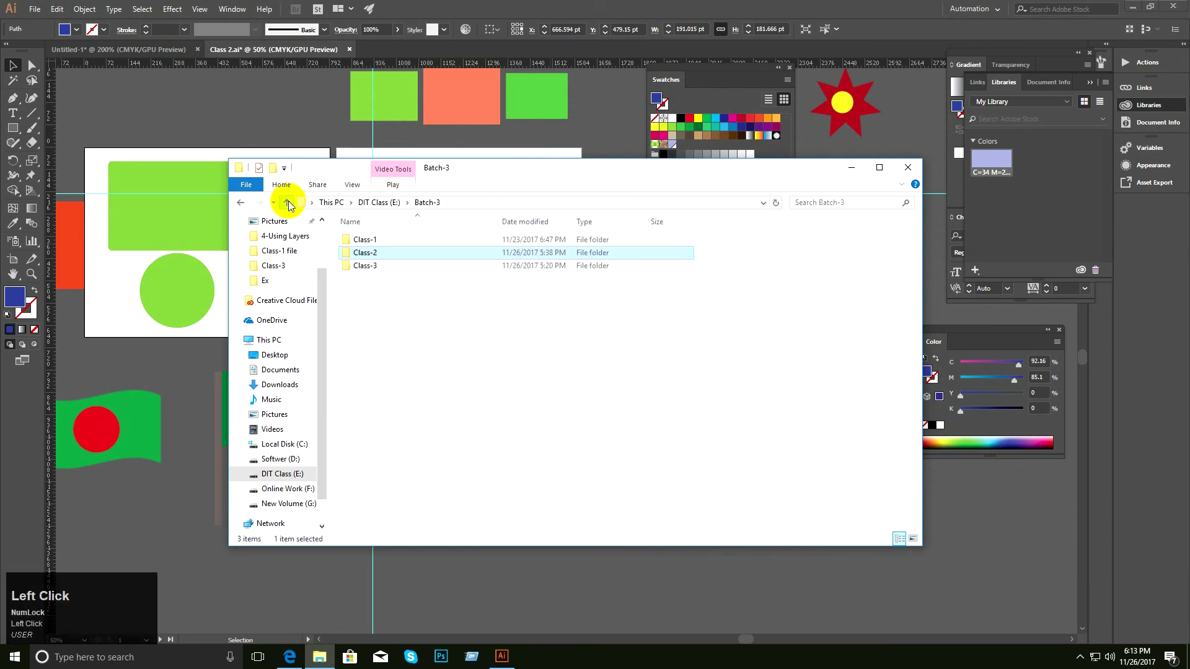
double_click(367, 253)
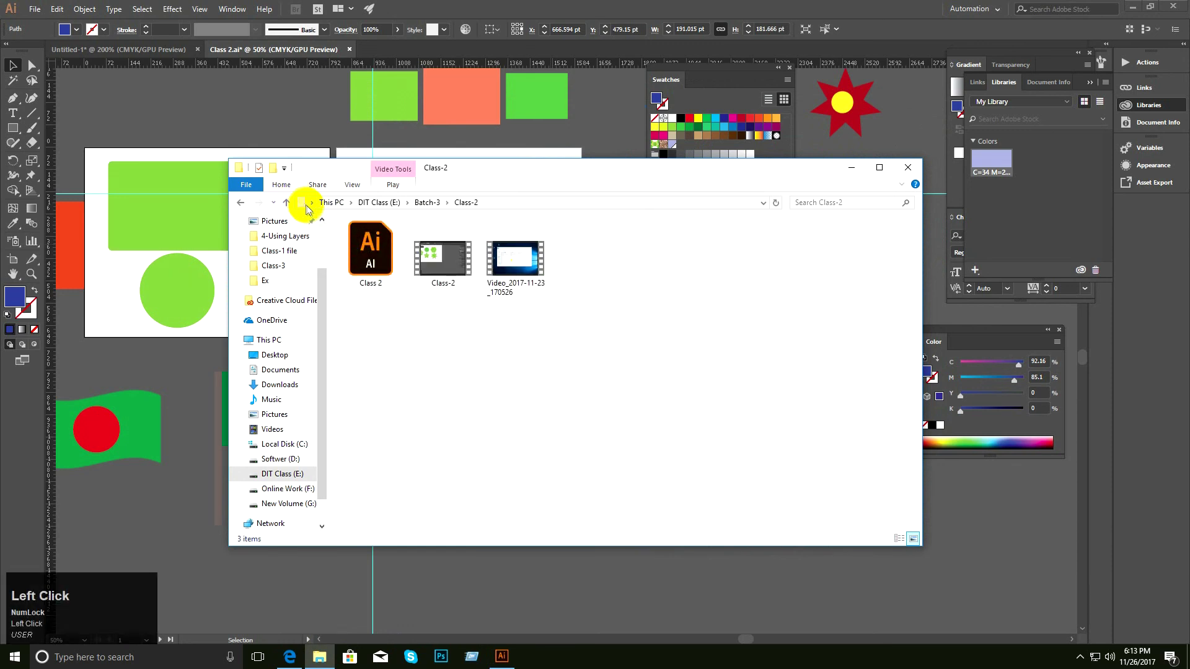
left_click(284, 203)
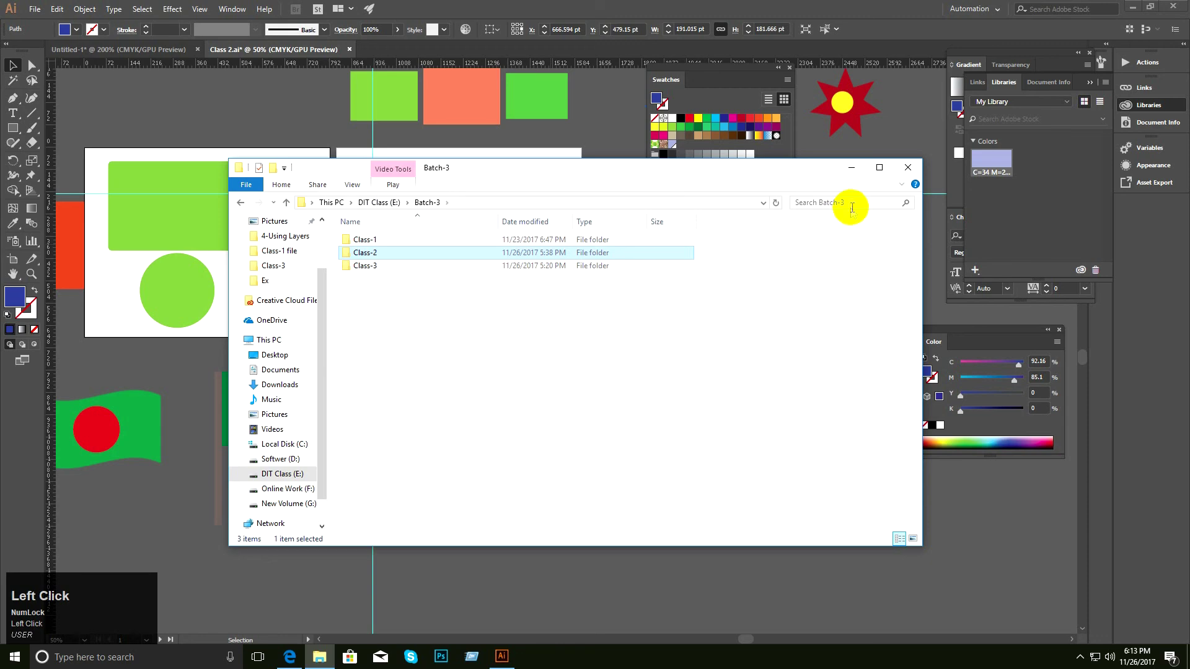
left_click(852, 168)
Start another Export As for the document and choose the Class-3 folder inside Batch-3 as the destination.
left_click(34, 8)
mouse_move(124, 227)
left_click(244, 237)
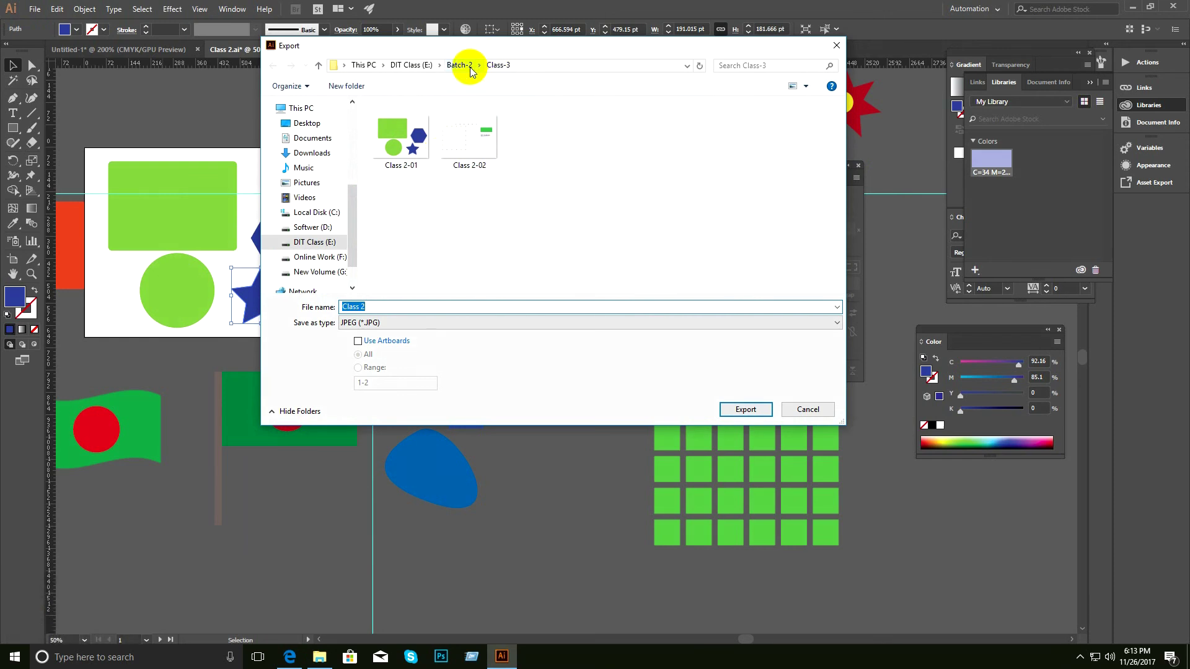
left_click(863, 308)
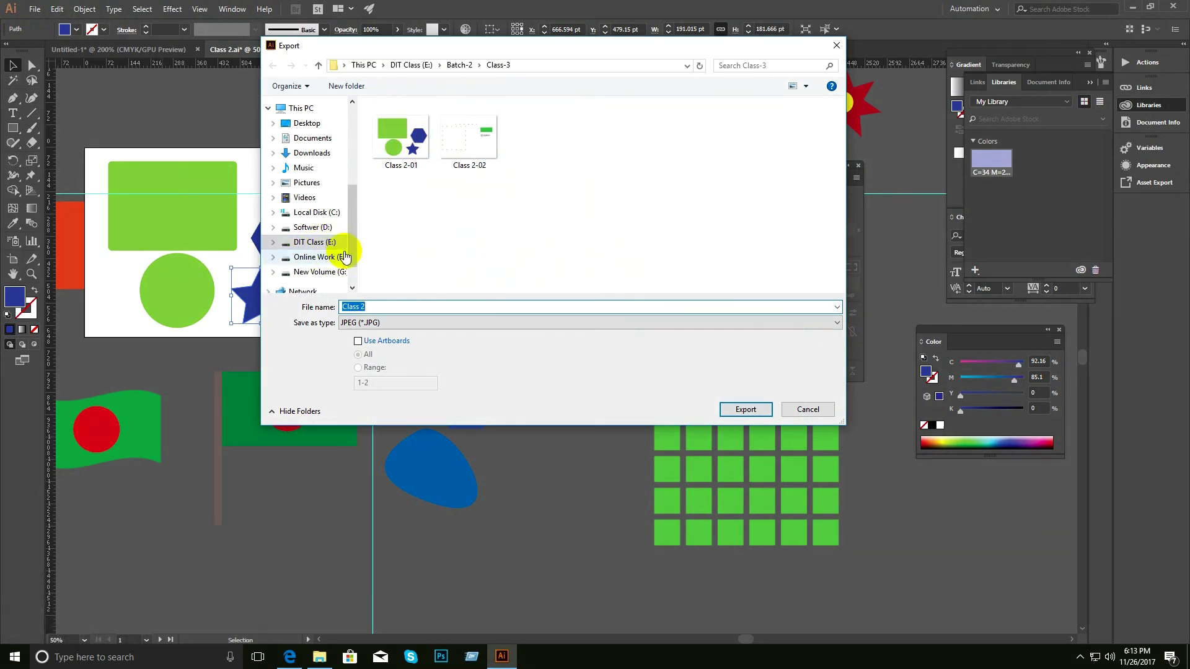
left_click(317, 65)
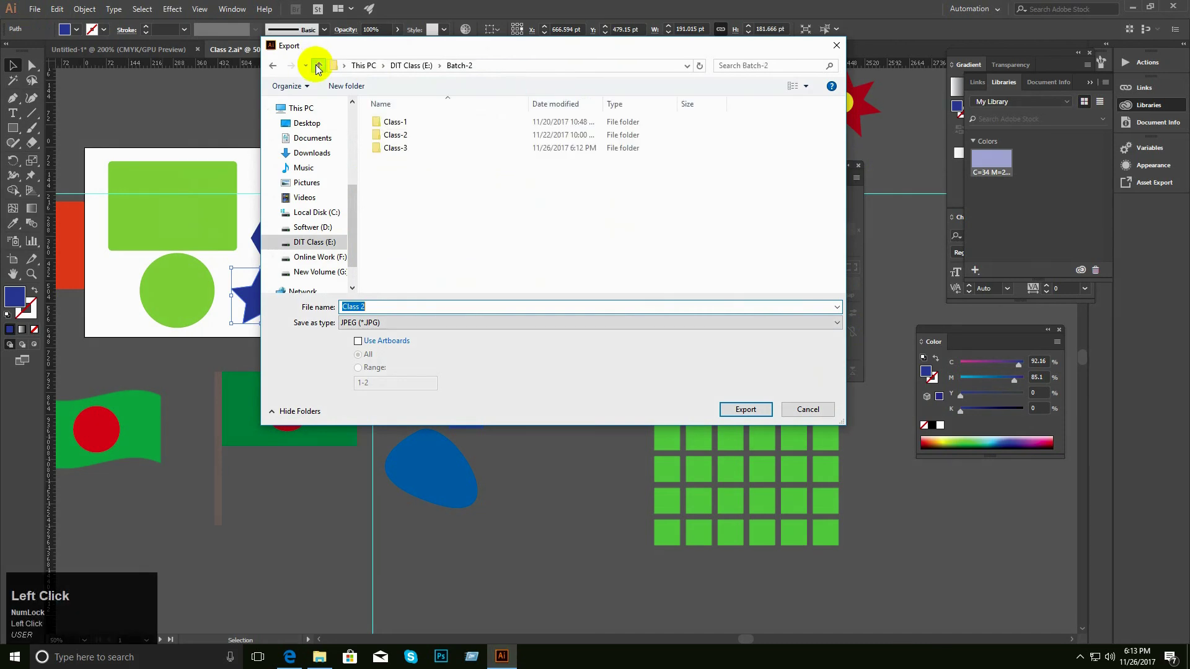
left_click(318, 65)
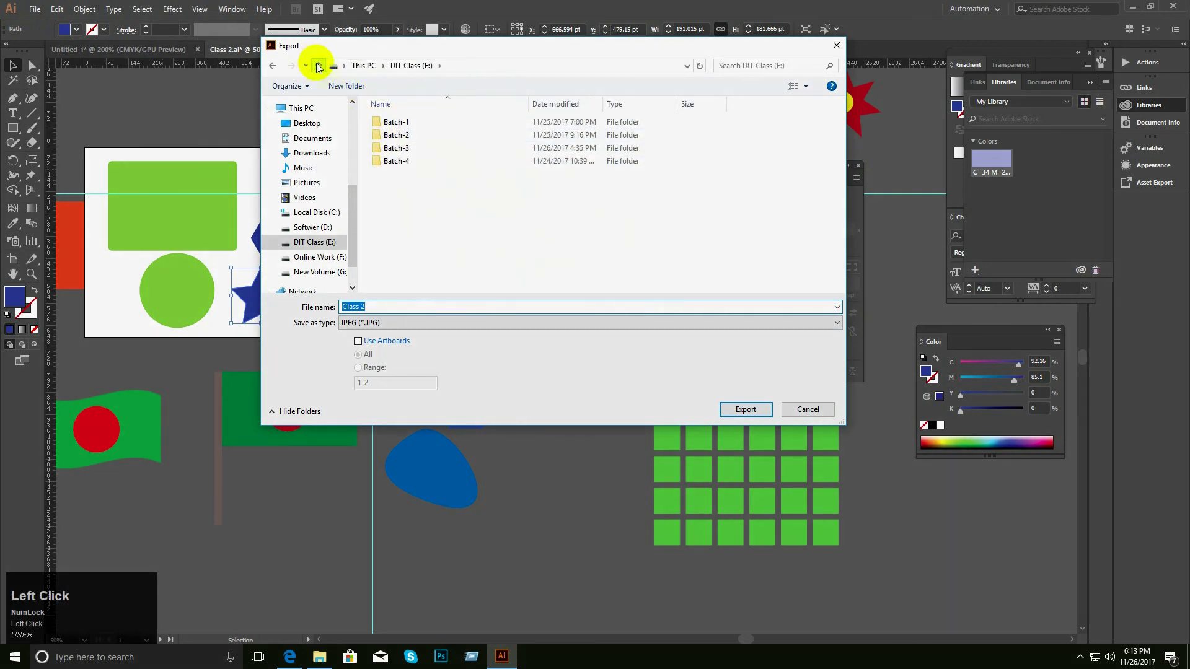
double_click(395, 148)
left_click(402, 150)
double_click(401, 150)
Enable Use Artboards for all artboards and confirm the JPEG export with the file name Class 3.
left_click(387, 340)
double_click(382, 308)
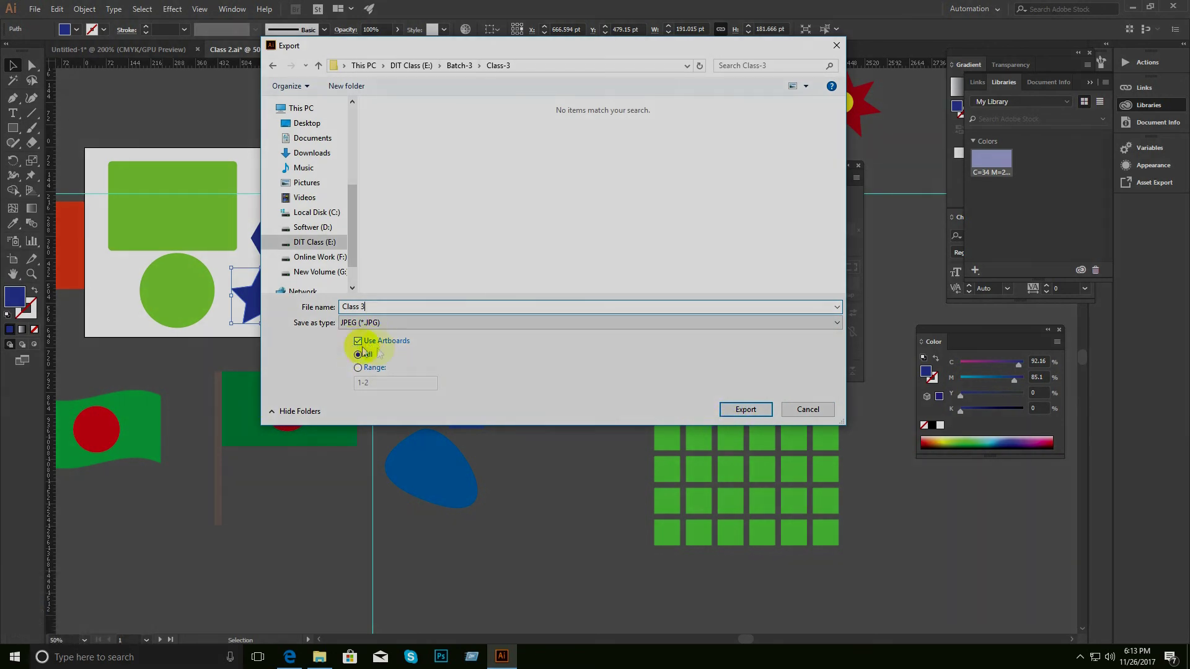
left_click(758, 409)
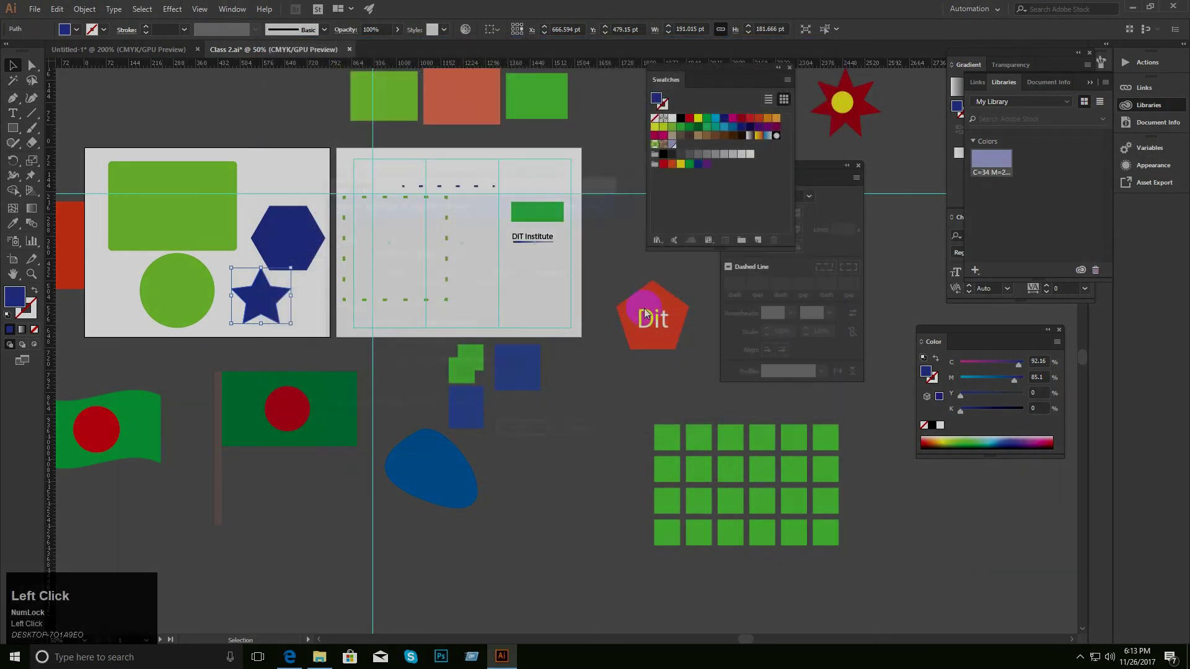
In the JPEG options, set the colour model to RGB and the quality to 10 (Maximum).
left_click(456, 254)
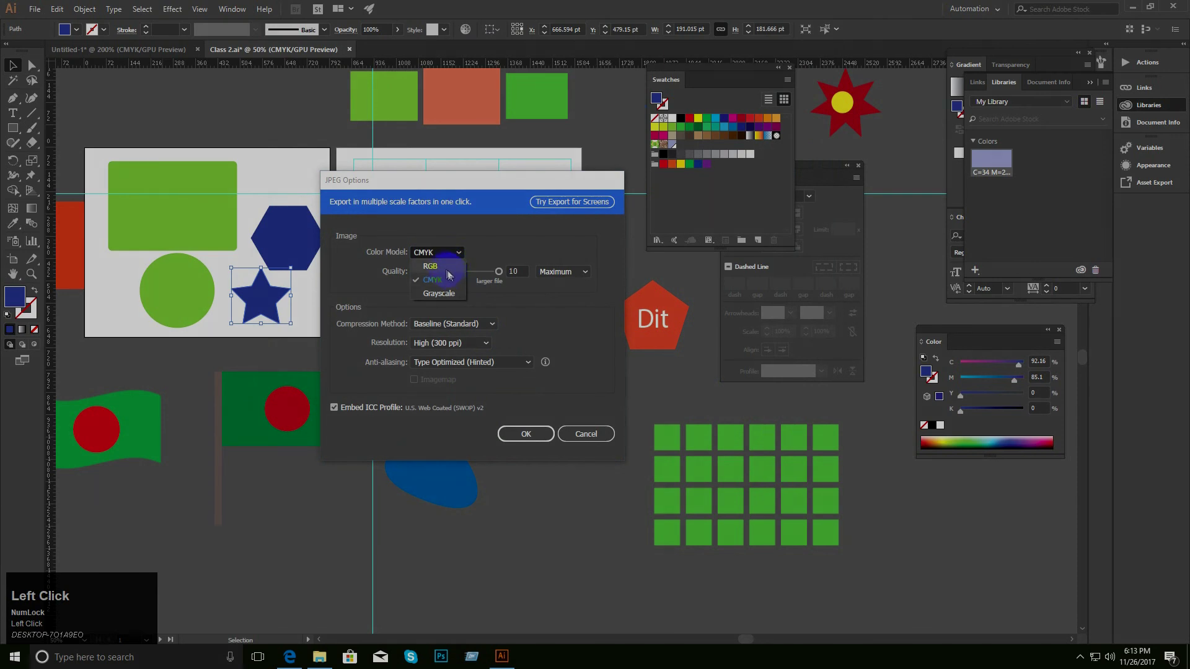
left_click(454, 265)
left_click(499, 272)
left_click_drag(501, 276, 606, 296)
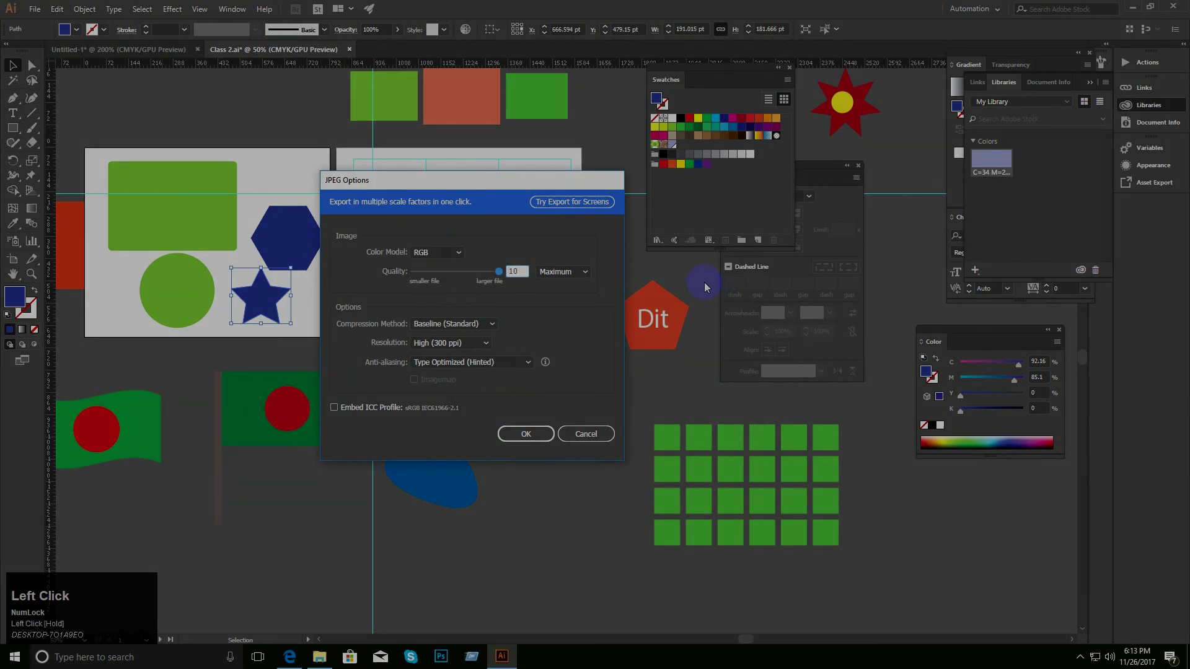
Review the resolution choices at High (300 ppi), then embed the ICC profile and confirm the JPEG options.
left_click(451, 343)
left_click(450, 344)
left_click(452, 343)
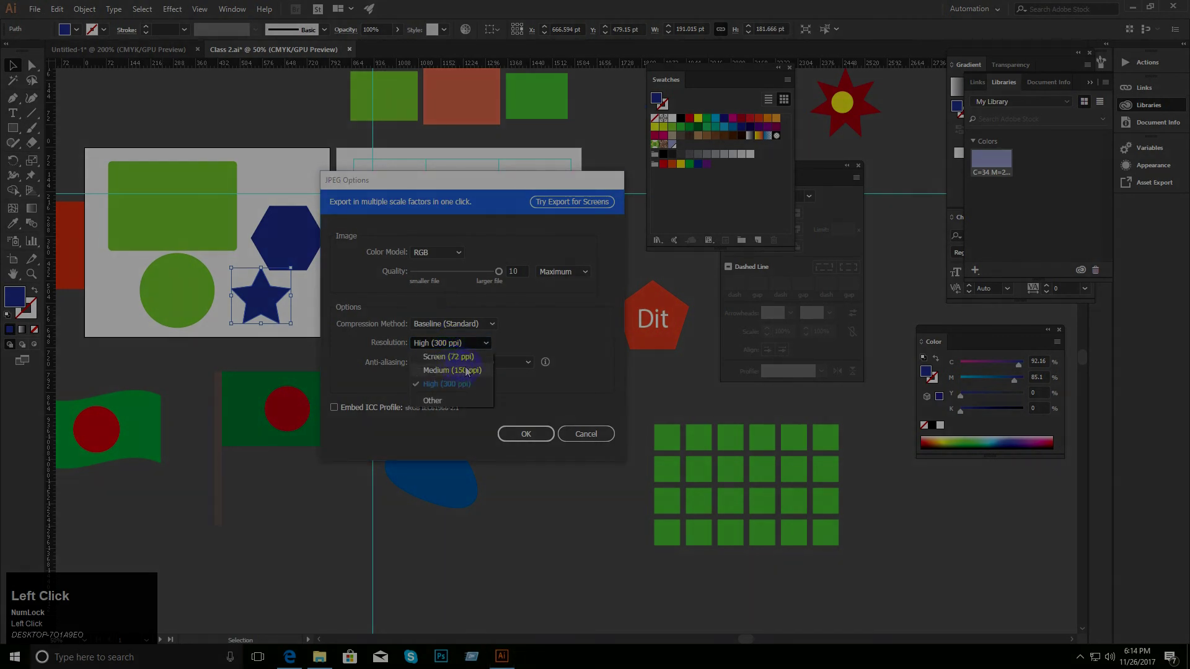
left_click(540, 328)
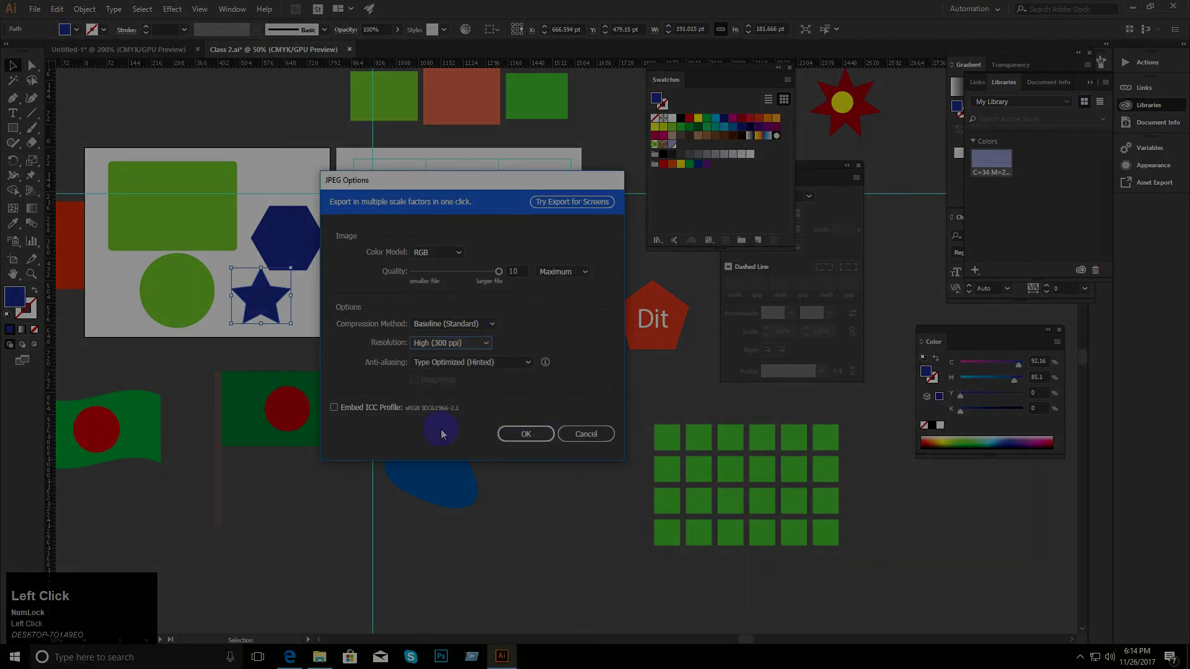
left_click(335, 409)
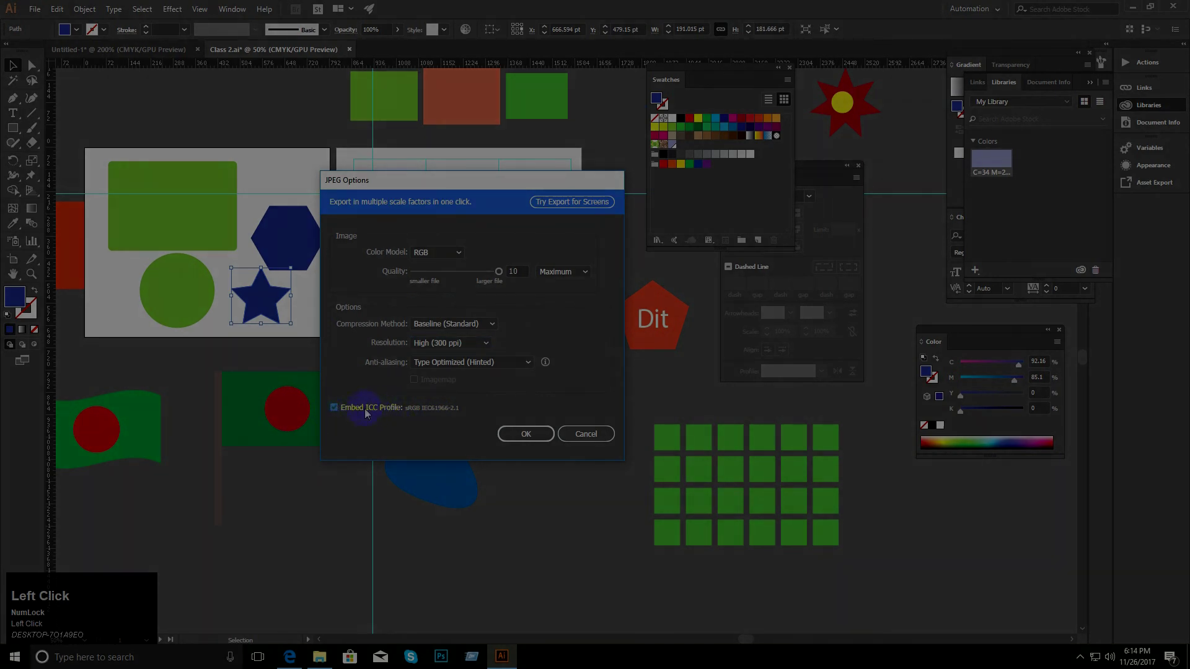
left_click(526, 433)
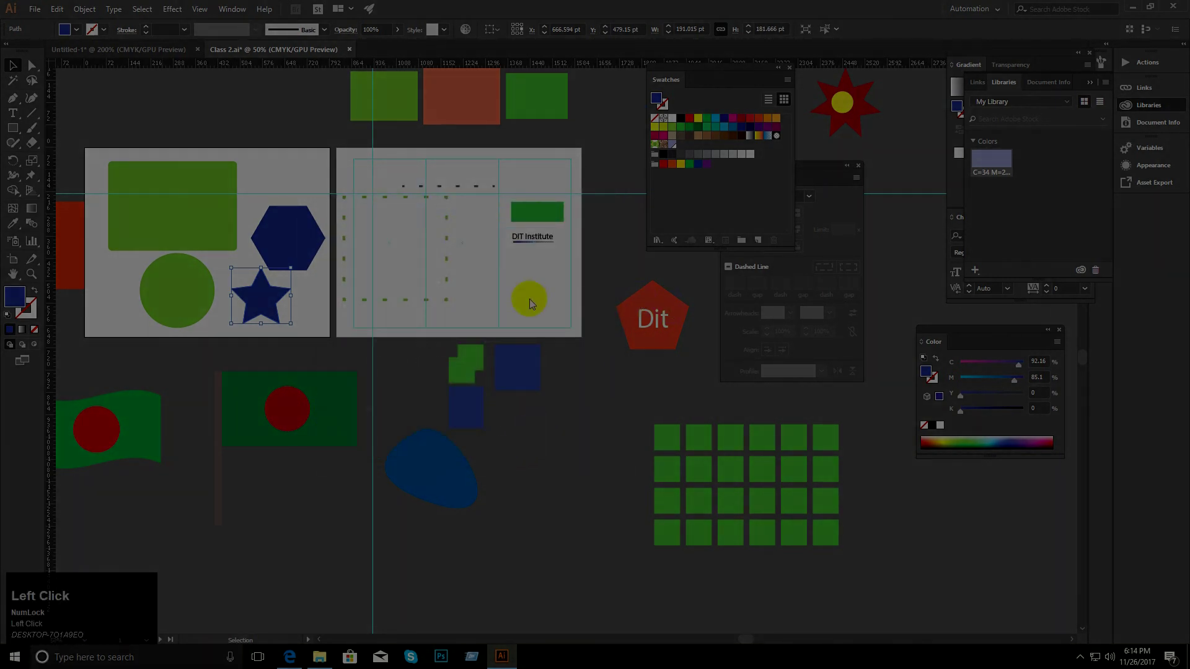
Switch to File Explorer and open the exported Class 3-01 image from Batch-3's Class-3 folder.
left_click(320, 659)
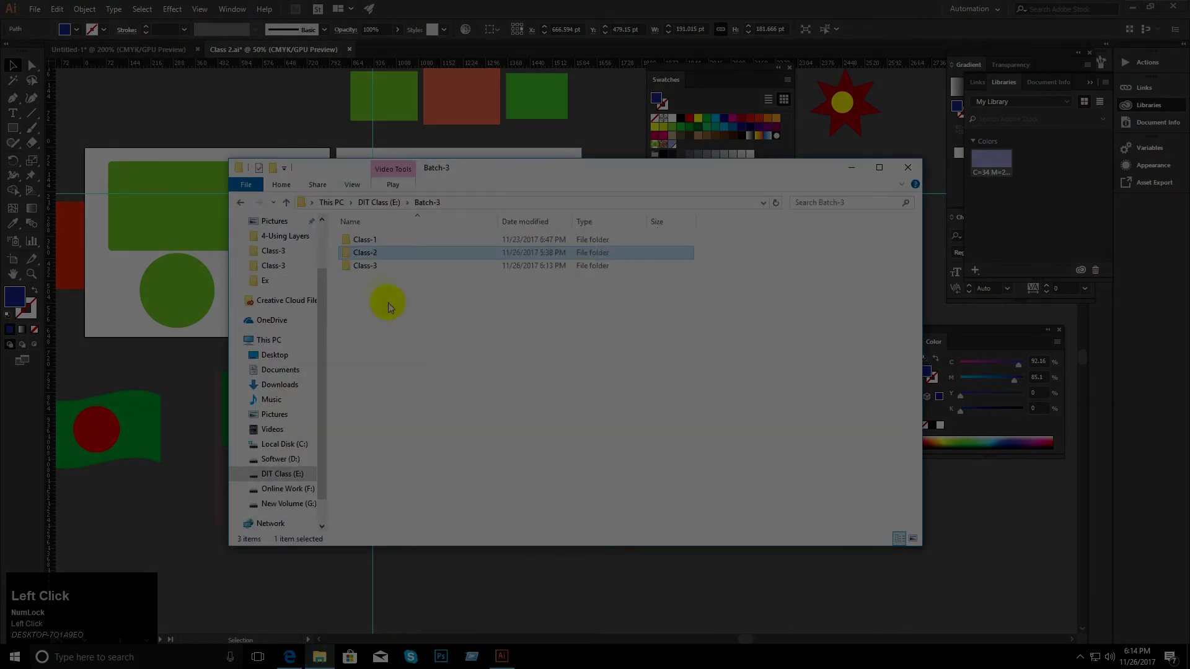
double_click(372, 267)
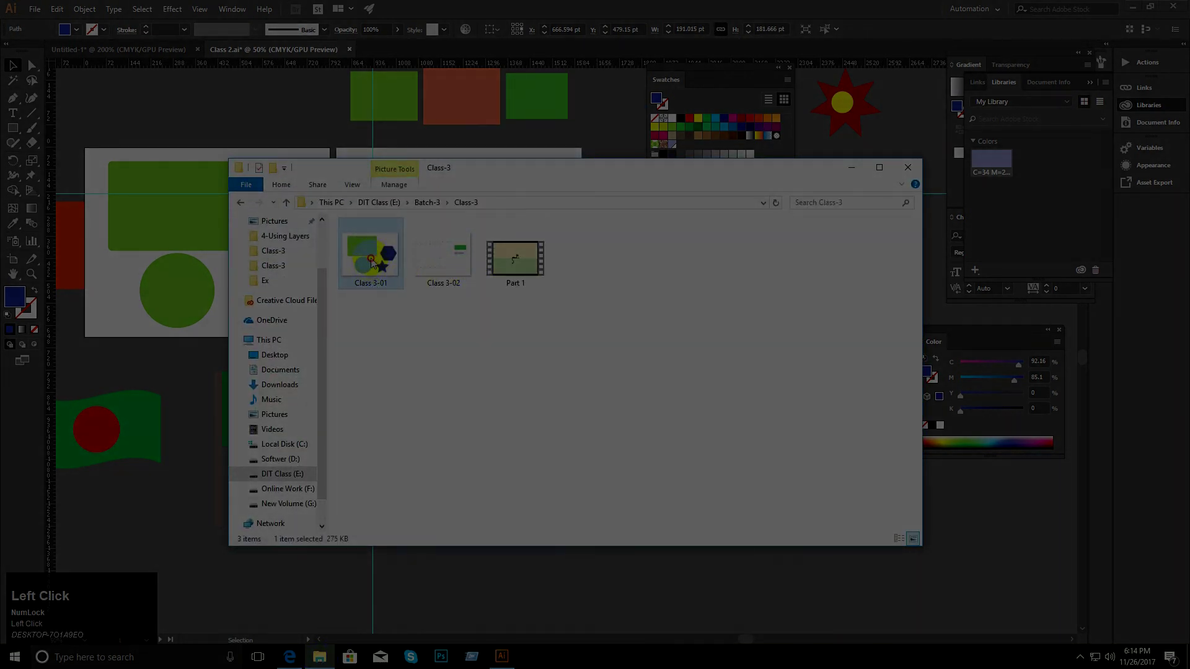
double_click(371, 261)
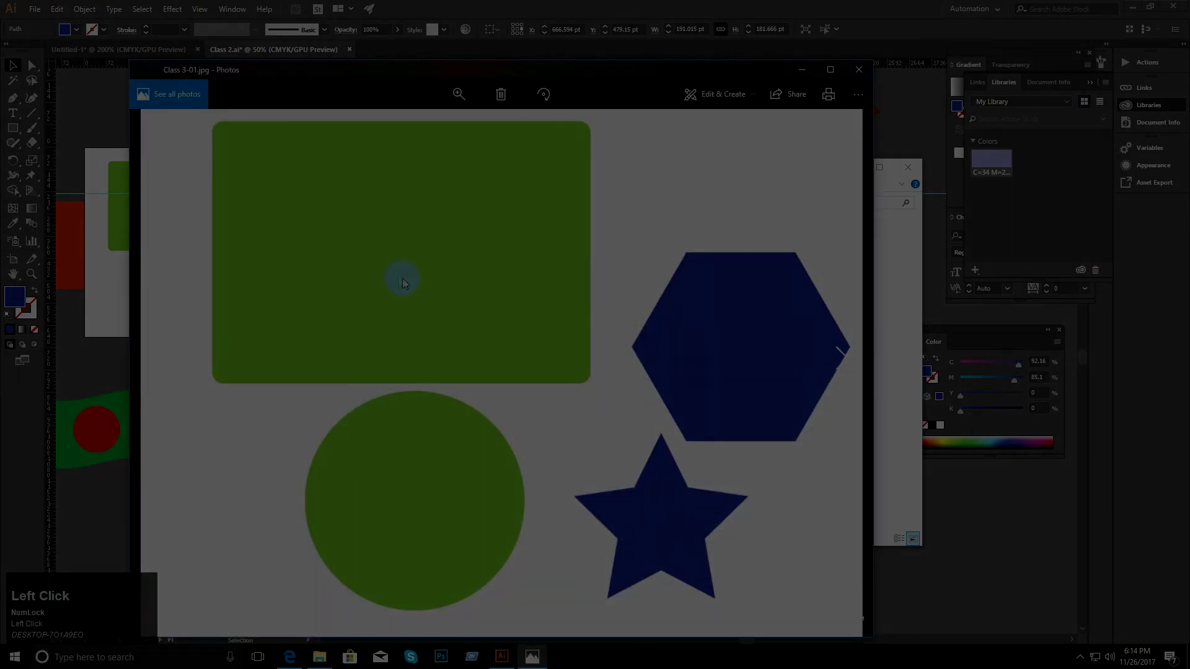
Examine the edges of the green rectangle and circle up close in the exported image, then close it and reposition the Class-3 folder window.
scroll(398, 291, "up", 6)
left_click_drag(543, 422, 511, 224)
left_click_drag(564, 308, 538, 263)
scroll(541, 344, "up", 1)
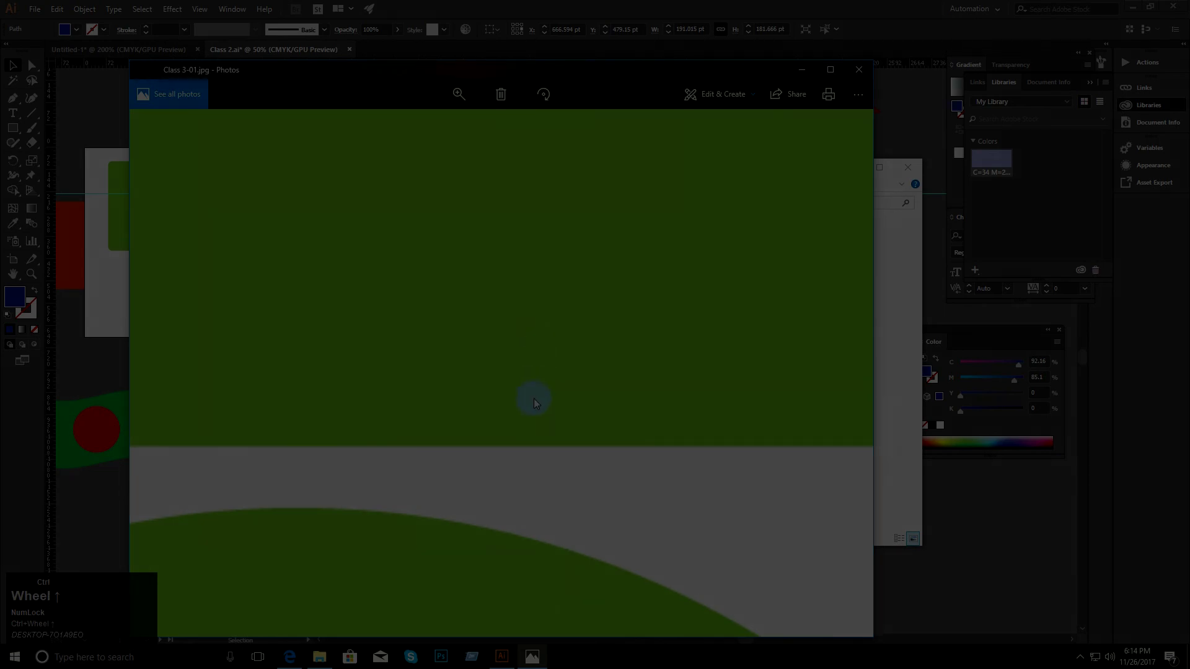
scroll(532, 390, "down", 1)
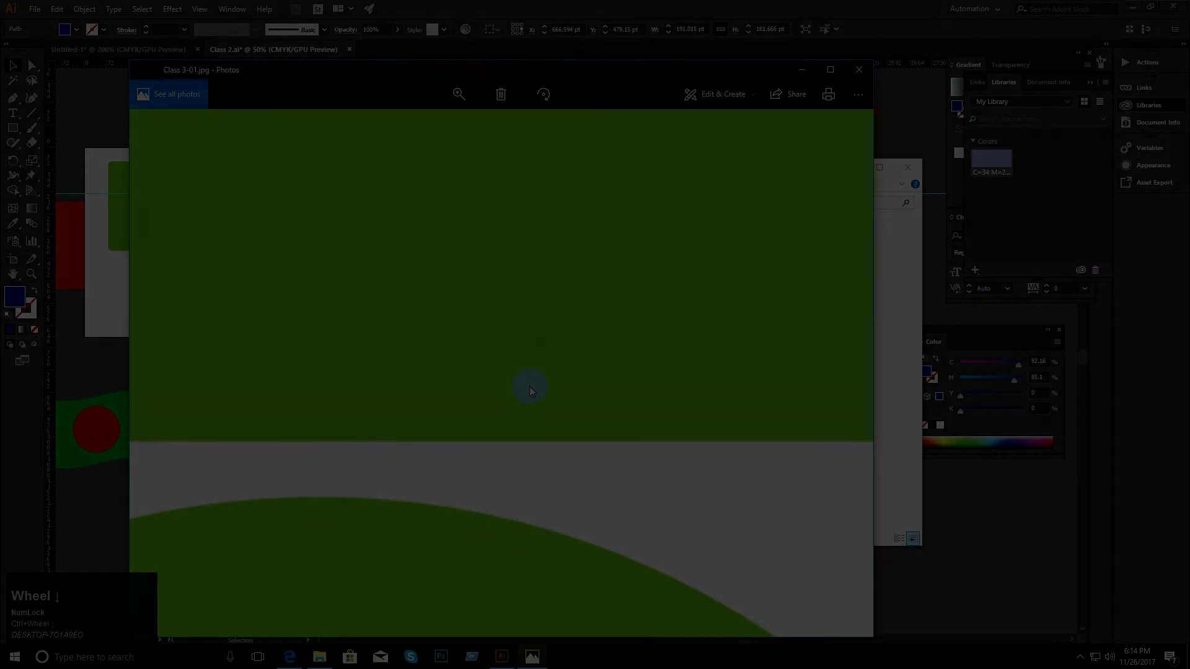
scroll(545, 370, "down", 3)
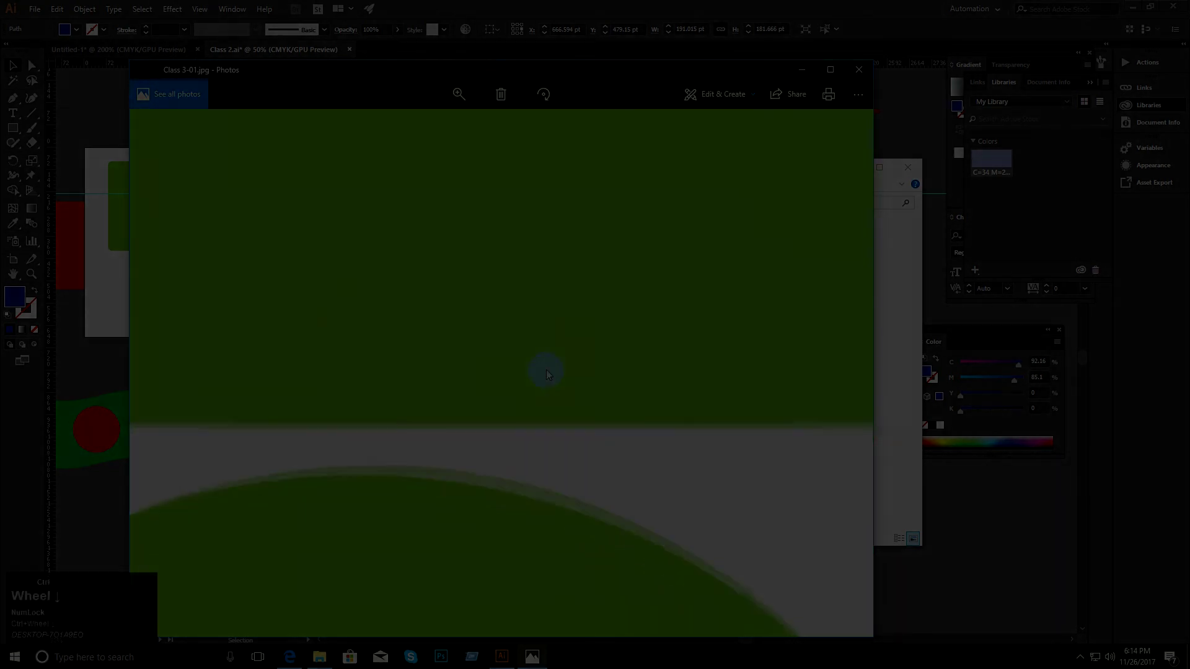
scroll(545, 370, "down", 2)
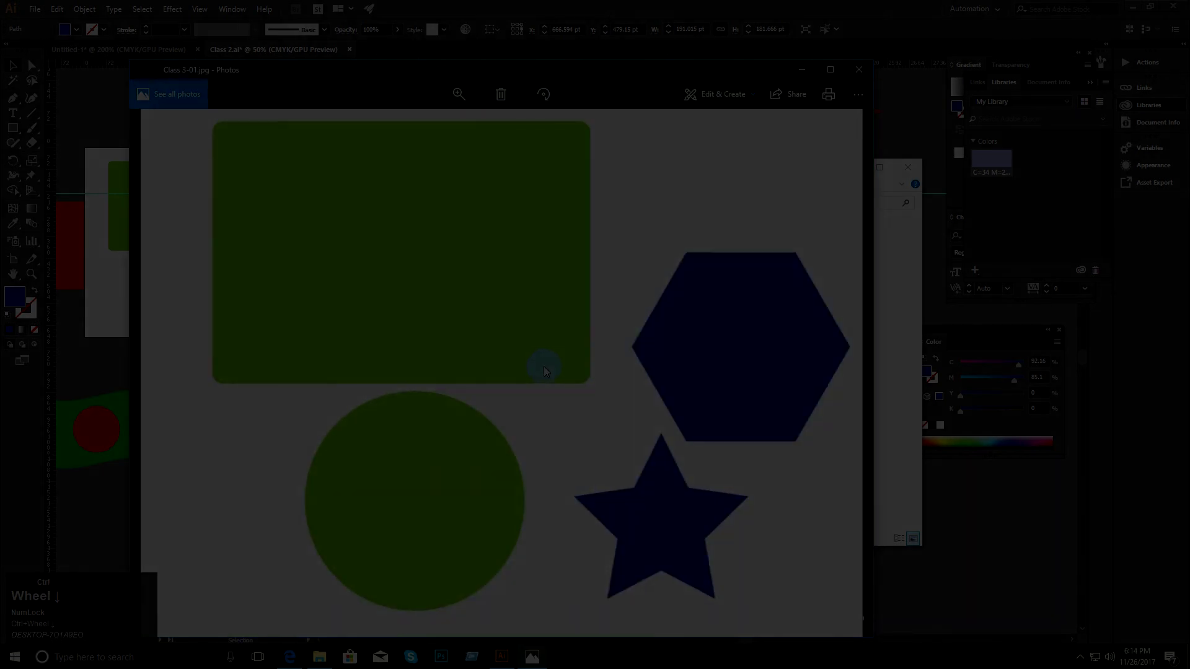
left_click(861, 76)
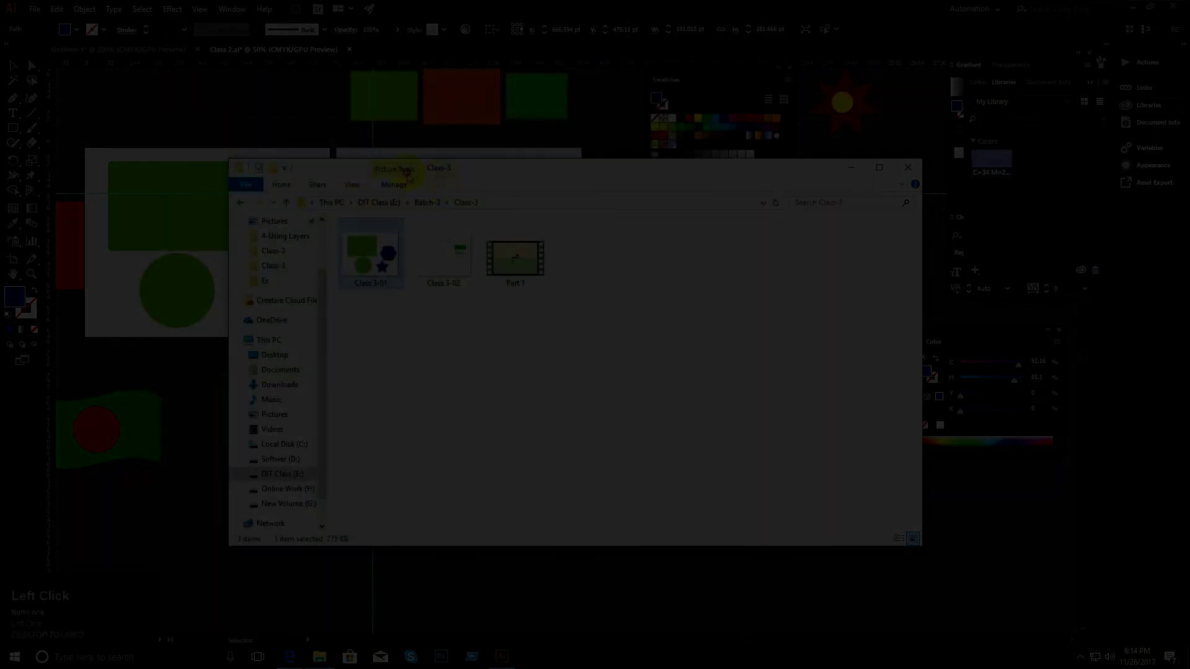
left_click_drag(478, 175, 363, 157)
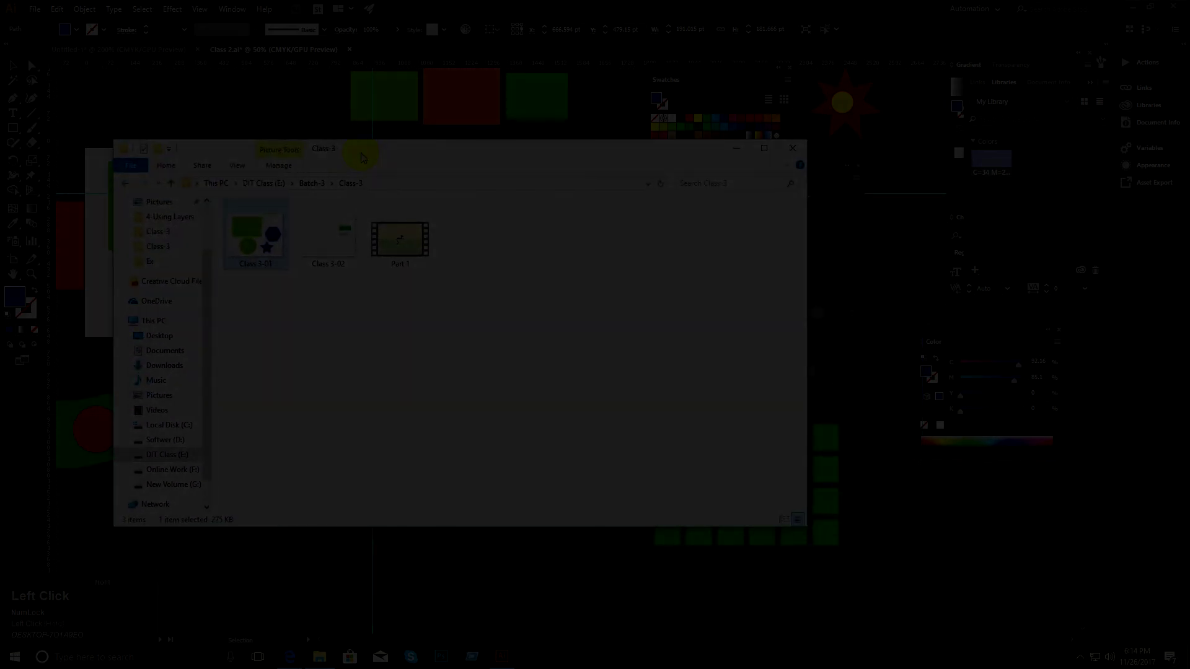